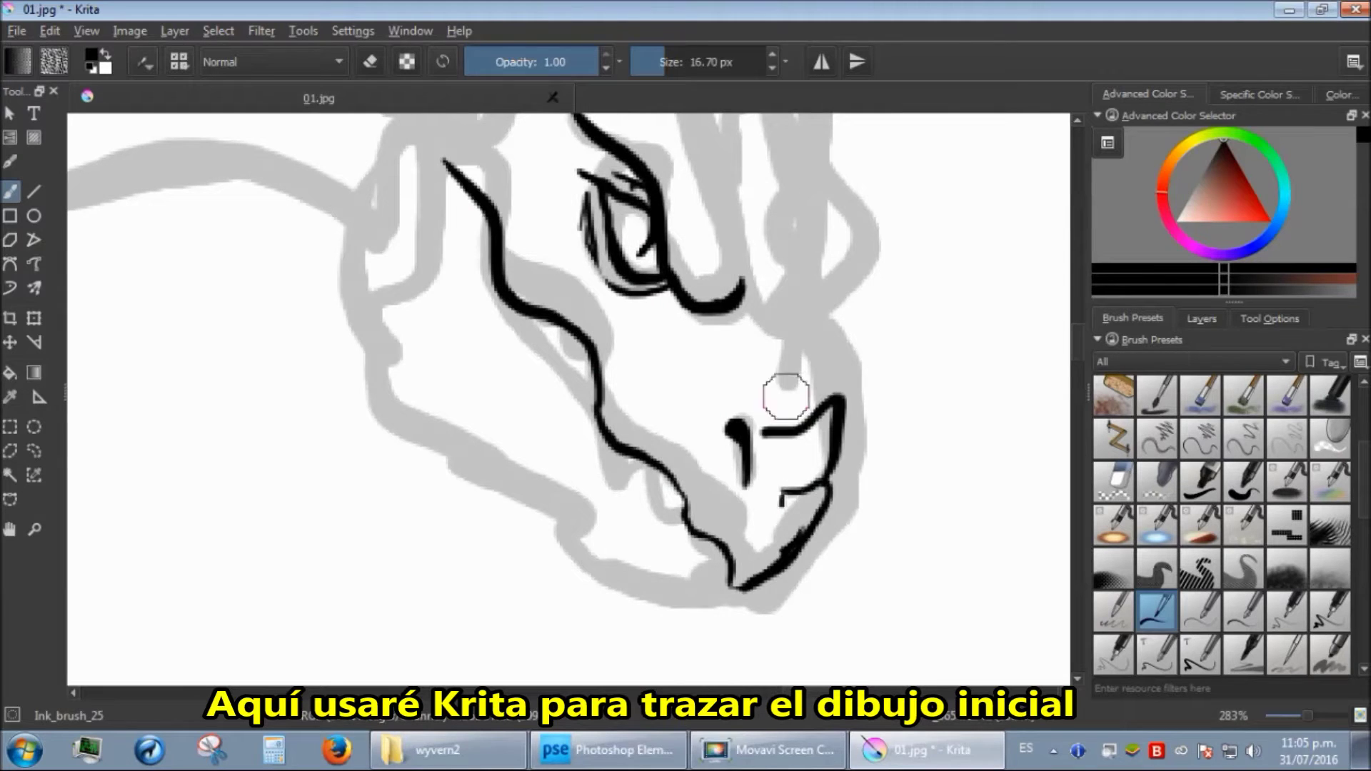
- Ink short curved ridges along the dragon's upper jaw line
{"action": "left_click_drag", "start_coordinate": [670, 468], "coordinate": [686, 454]}
{"action": "left_click_drag", "start_coordinate": [654, 457], "coordinate": [673, 441]}
{"action": "left_click_drag", "start_coordinate": [634, 446], "coordinate": [657, 425]}
{"action": "left_click_drag", "start_coordinate": [603, 422], "coordinate": [629, 393]}
{"action": "left_click_drag", "start_coordinate": [500, 244], "coordinate": [540, 226]}
{"action": "left_click_drag", "start_coordinate": [496, 218], "coordinate": [532, 192]}
{"action": "left_click_drag", "start_coordinate": [475, 183], "coordinate": [502, 147]}
- Ink the forehead line and the row of spikes on the dragon's crown over the grey sketch
{"action": "mouse_move", "coordinate": [826, 312]}
{"action": "left_mouse_down"}
{"action": "mouse_move", "coordinate": [765, 367]}
{"action": "mouse_move", "coordinate": [794, 239]}
{"action": "left_mouse_up"}
{"action": "left_click_drag", "start_coordinate": [794, 239], "coordinate": [1011, 457]}
{"action": "left_click_drag", "start_coordinate": [884, 570], "coordinate": [766, 244]}
{"action": "left_click_drag", "start_coordinate": [580, 418], "coordinate": [751, 434]}
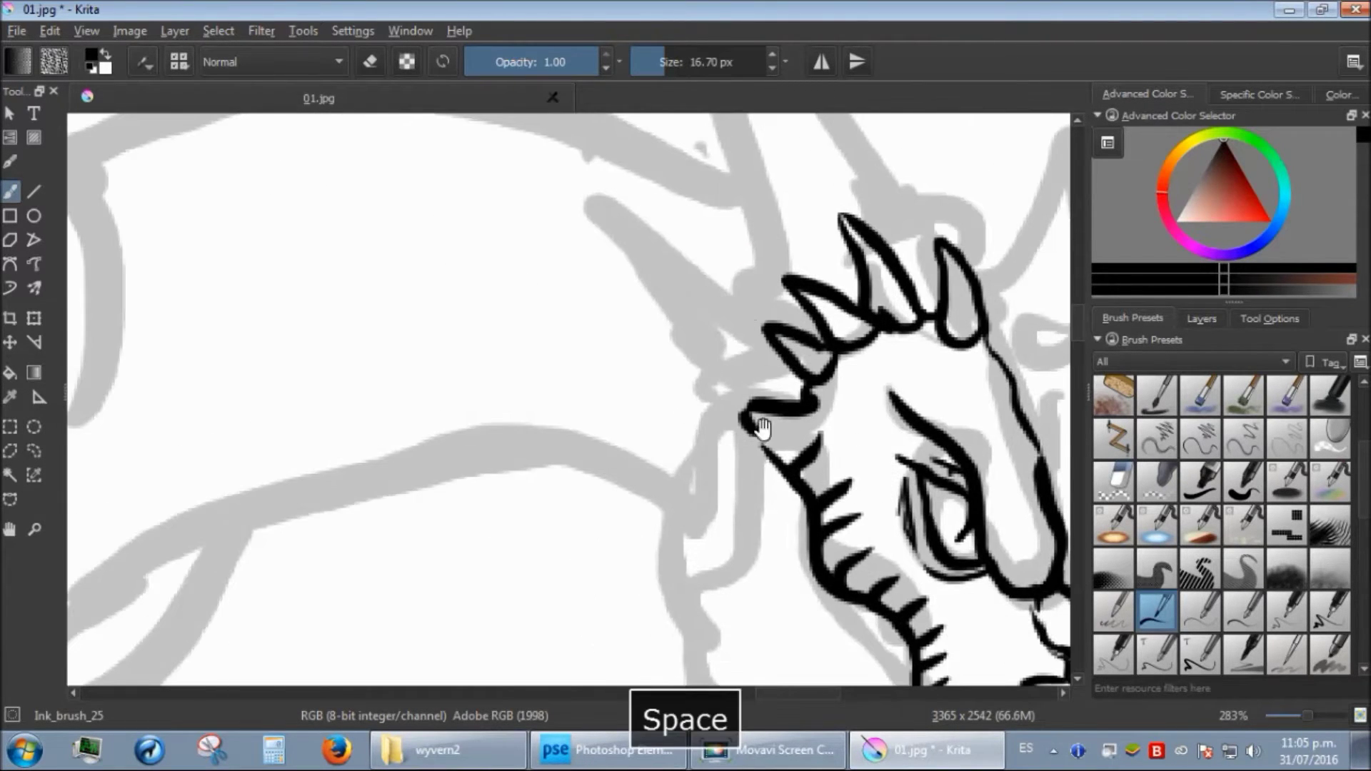
- Ink the long pointed horns extending behind the dragon's head
{"action": "left_click_drag", "start_coordinate": [739, 373], "coordinate": [748, 246]}
{"action": "left_click_drag", "start_coordinate": [750, 260], "coordinate": [352, 174]}
{"action": "mouse_move", "coordinate": [352, 175]}
{"action": "left_mouse_down"}
{"action": "mouse_move", "coordinate": [723, 318]}
{"action": "mouse_move", "coordinate": [418, 354]}
{"action": "left_mouse_up"}
{"action": "left_click_drag", "start_coordinate": [418, 354], "coordinate": [724, 332]}
{"action": "left_click_drag", "start_coordinate": [759, 324], "coordinate": [685, 290]}
- Ink the plates of the dragon's face and snout, undoing and redrawing the misplaced strokes
{"action": "mouse_move", "coordinate": [1056, 377]}
{"action": "left_mouse_down"}
{"action": "mouse_move", "coordinate": [790, 438]}
{"action": "mouse_move", "coordinate": [821, 328]}
{"action": "left_mouse_up"}
{"action": "left_click_drag", "start_coordinate": [774, 324], "coordinate": [850, 431]}
{"action": "left_click_drag", "start_coordinate": [765, 461], "coordinate": [873, 284]}
{"action": "left_click_drag", "start_coordinate": [837, 300], "coordinate": [719, 297]}
{"action": "left_click_drag", "start_coordinate": [658, 267], "coordinate": [915, 596]}
{"action": "mouse_move", "coordinate": [931, 571]}
{"action": "left_mouse_down"}
{"action": "mouse_move", "coordinate": [781, 543]}
{"action": "mouse_move", "coordinate": [756, 658]}
{"action": "left_mouse_up"}
{"action": "key", "text": "ctrl+z"}
{"action": "key", "text": "ctrl+z"}
{"action": "mouse_move", "coordinate": [941, 579]}
{"action": "left_mouse_down"}
{"action": "mouse_move", "coordinate": [740, 505]}
{"action": "mouse_move", "coordinate": [758, 654]}
{"action": "left_mouse_up"}
- Ink the dragon's teeth and the outline of its open lower jaw
{"action": "left_click_drag", "start_coordinate": [1000, 489], "coordinate": [527, 300]}
{"action": "mouse_move", "coordinate": [635, 403]}
{"action": "left_mouse_down"}
{"action": "mouse_move", "coordinate": [727, 241]}
{"action": "mouse_move", "coordinate": [679, 571]}
{"action": "left_mouse_up"}
{"action": "left_click_drag", "start_coordinate": [678, 571], "coordinate": [998, 158]}
{"action": "left_click_drag", "start_coordinate": [837, 317], "coordinate": [804, 351]}
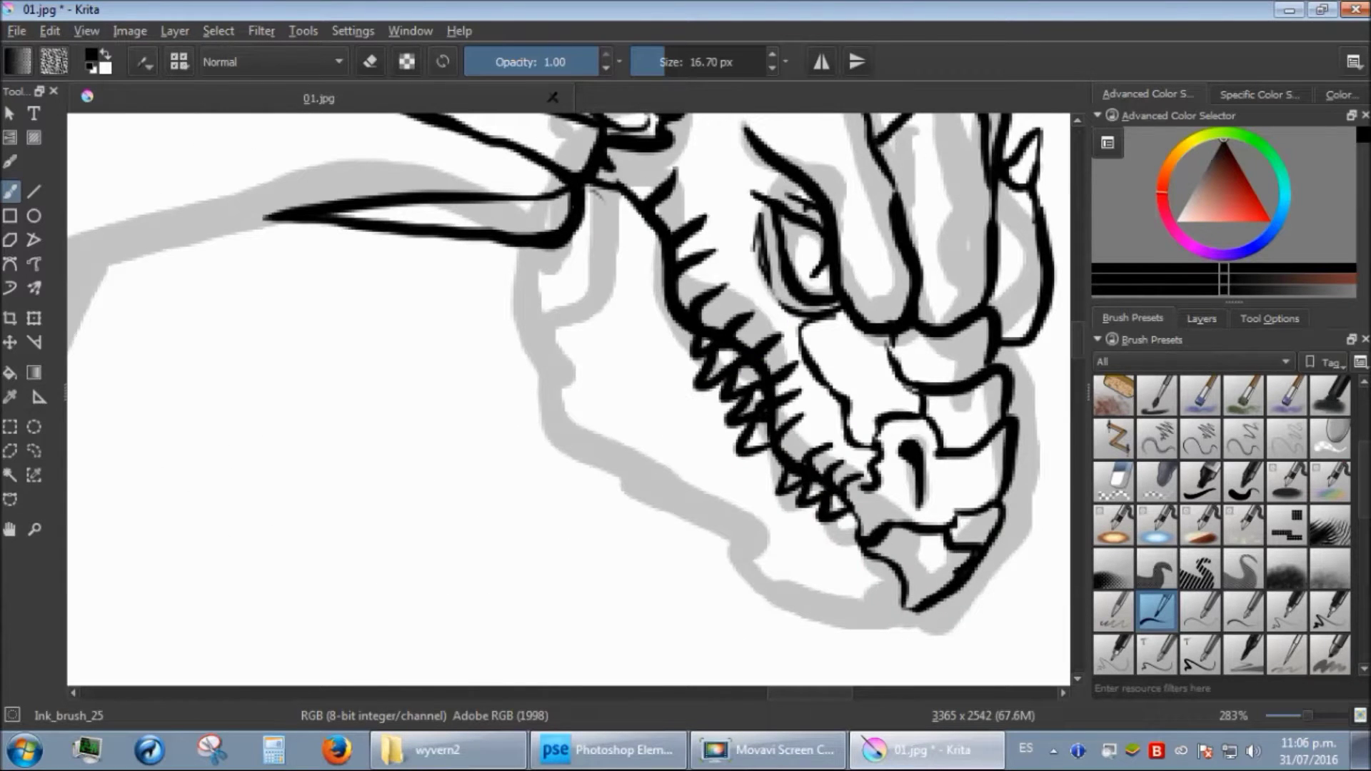
{"action": "left_click_drag", "start_coordinate": [751, 613], "coordinate": [812, 544]}
{"action": "left_click_drag", "start_coordinate": [897, 450], "coordinate": [857, 595]}
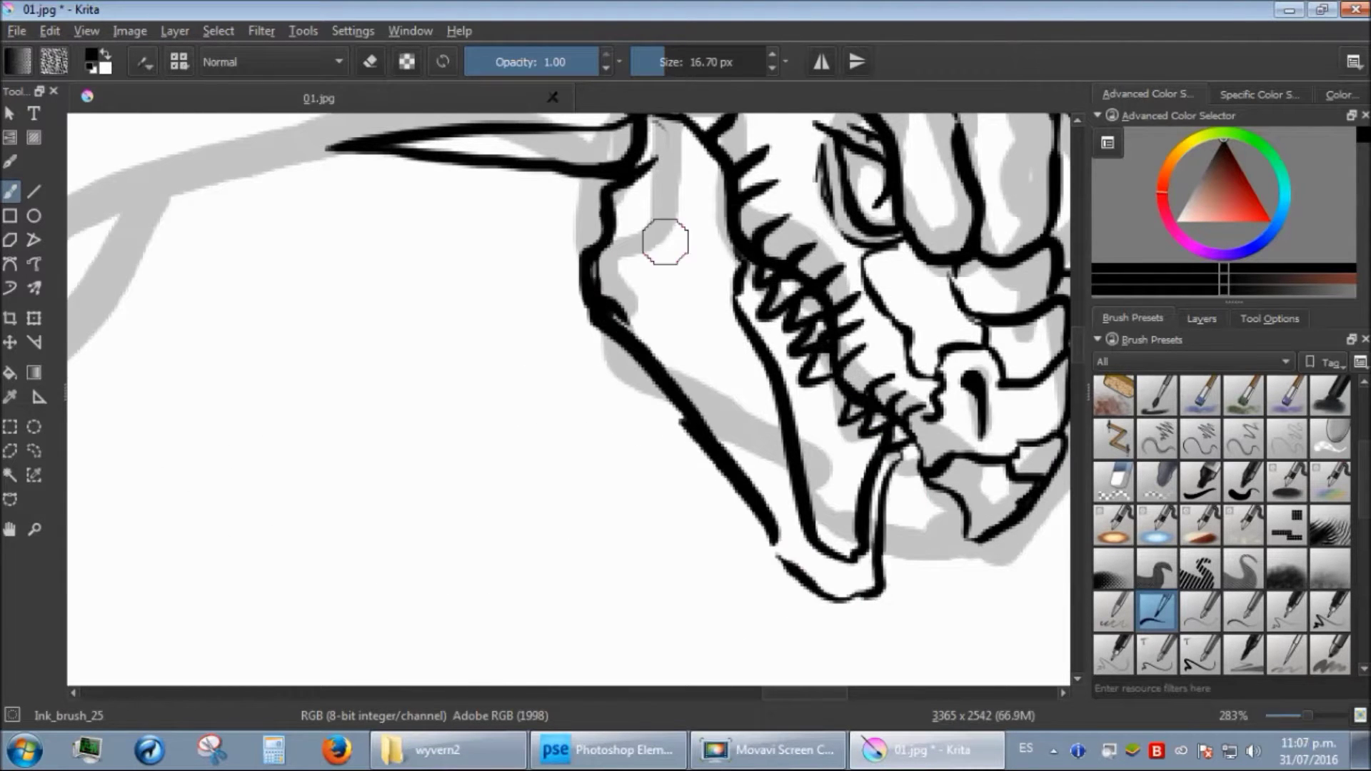
- Ink the dragon's near hind leg with its clawed foot and the curve of the thigh
{"action": "scroll", "coordinate": [665, 241], "scroll_direction": "down", "scroll_amount": 6}
{"action": "left_click_drag", "start_coordinate": [400, 263], "coordinate": [400, 343]}
{"action": "scroll", "coordinate": [396, 343], "scroll_direction": "up", "scroll_amount": 5}
{"action": "left_click_drag", "start_coordinate": [525, 544], "coordinate": [719, 426]}
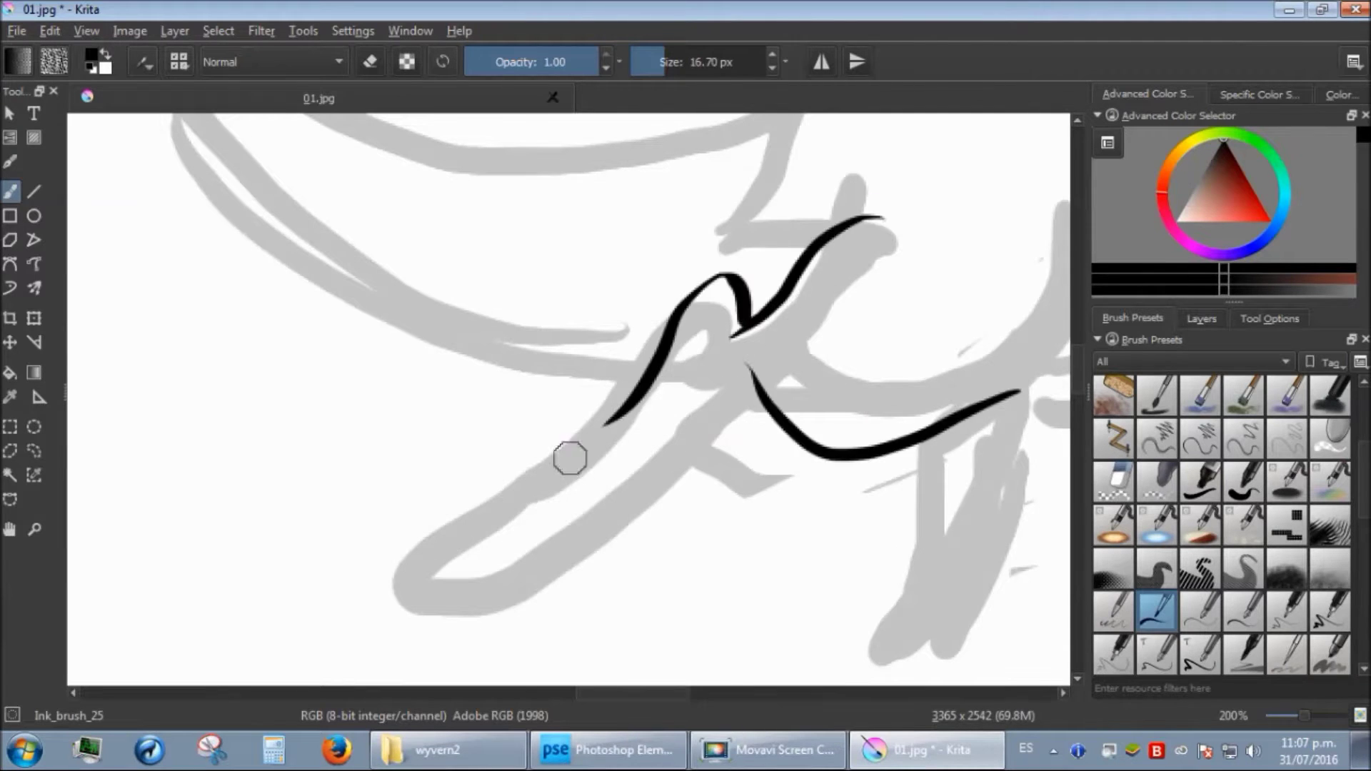
{"action": "left_click_drag", "start_coordinate": [752, 370], "coordinate": [501, 667]}
{"action": "left_click_drag", "start_coordinate": [501, 667], "coordinate": [578, 625]}
{"action": "left_click_drag", "start_coordinate": [560, 475], "coordinate": [684, 382]}
{"action": "left_click_drag", "start_coordinate": [1014, 400], "coordinate": [681, 343]}
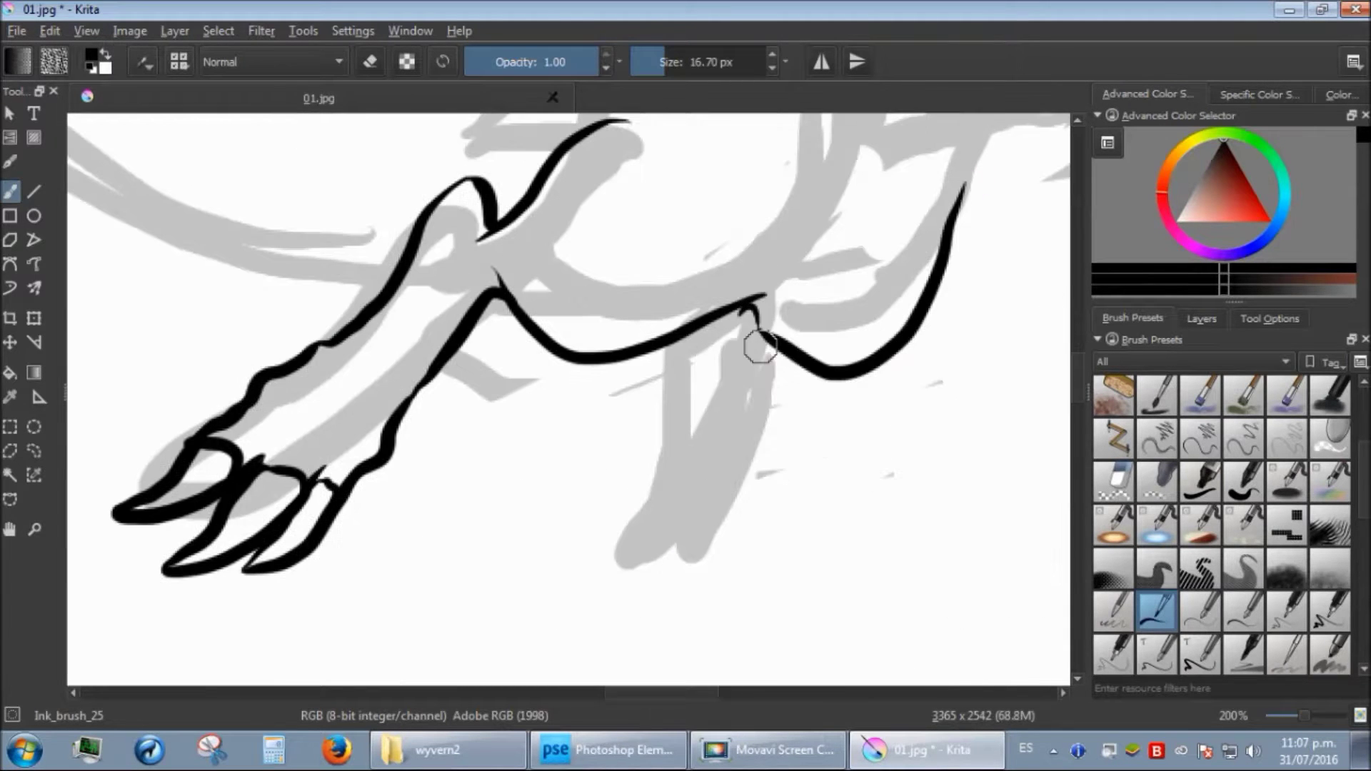
- Ink the dragon's second leg with its clawed foot beneath the belly
{"action": "mouse_move", "coordinate": [675, 474]}
{"action": "left_mouse_down"}
{"action": "mouse_move", "coordinate": [520, 566]}
{"action": "mouse_move", "coordinate": [185, 671]}
{"action": "left_mouse_up"}
{"action": "left_click_drag", "start_coordinate": [785, 318], "coordinate": [535, 264]}
{"action": "left_click_drag", "start_coordinate": [535, 264], "coordinate": [765, 326]}
{"action": "left_click_drag", "start_coordinate": [383, 329], "coordinate": [543, 582]}
{"action": "left_click_drag", "start_coordinate": [429, 500], "coordinate": [735, 285]}
{"action": "left_click_drag", "start_coordinate": [713, 320], "coordinate": [642, 529]}
- Ink both edges of the dragon's curved tail from the body to the tip
{"action": "left_click_drag", "start_coordinate": [428, 500], "coordinate": [856, 302]}
{"action": "left_click_drag", "start_coordinate": [875, 300], "coordinate": [736, 607]}
{"action": "left_click_drag", "start_coordinate": [554, 321], "coordinate": [532, 603]}
{"action": "left_click_drag", "start_coordinate": [795, 327], "coordinate": [527, 508]}
{"action": "left_click_drag", "start_coordinate": [357, 500], "coordinate": [829, 310]}
{"action": "mouse_move", "coordinate": [975, 389]}
{"action": "left_mouse_down"}
{"action": "mouse_move", "coordinate": [401, 281]}
{"action": "mouse_move", "coordinate": [686, 570]}
{"action": "left_mouse_up"}
{"action": "left_click_drag", "start_coordinate": [686, 570], "coordinate": [633, 484]}
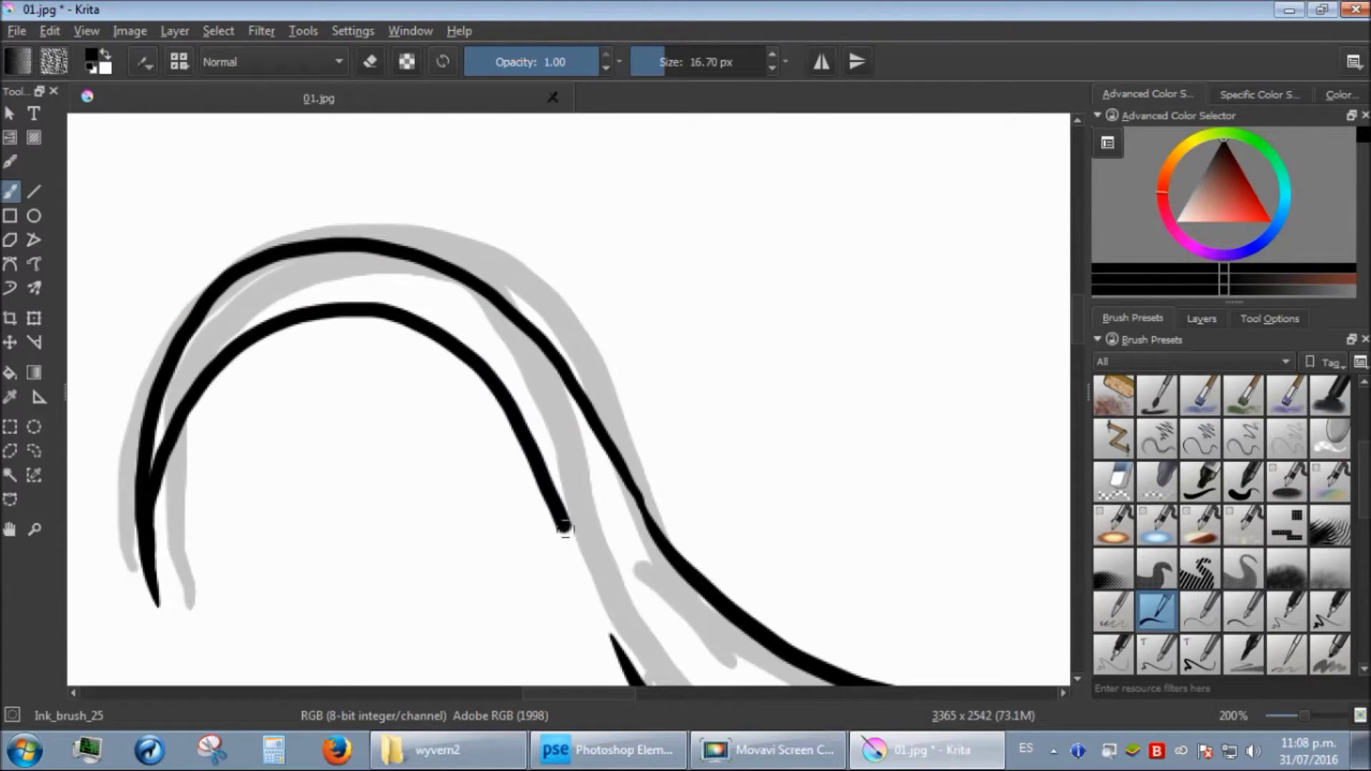
{"action": "left_click_drag", "start_coordinate": [565, 529], "coordinate": [637, 665]}
{"action": "left_click_drag", "start_coordinate": [637, 607], "coordinate": [601, 407]}
- Ink the overlapping segmented plates along the underside of the dragon's neck
{"action": "scroll", "coordinate": [600, 407], "scroll_direction": "down", "scroll_amount": 2}
{"action": "left_click_drag", "start_coordinate": [1000, 535], "coordinate": [722, 490]}
{"action": "scroll", "coordinate": [435, 371], "scroll_direction": "down", "scroll_amount": 4}
{"action": "scroll", "coordinate": [560, 365], "scroll_direction": "up", "scroll_amount": 7}
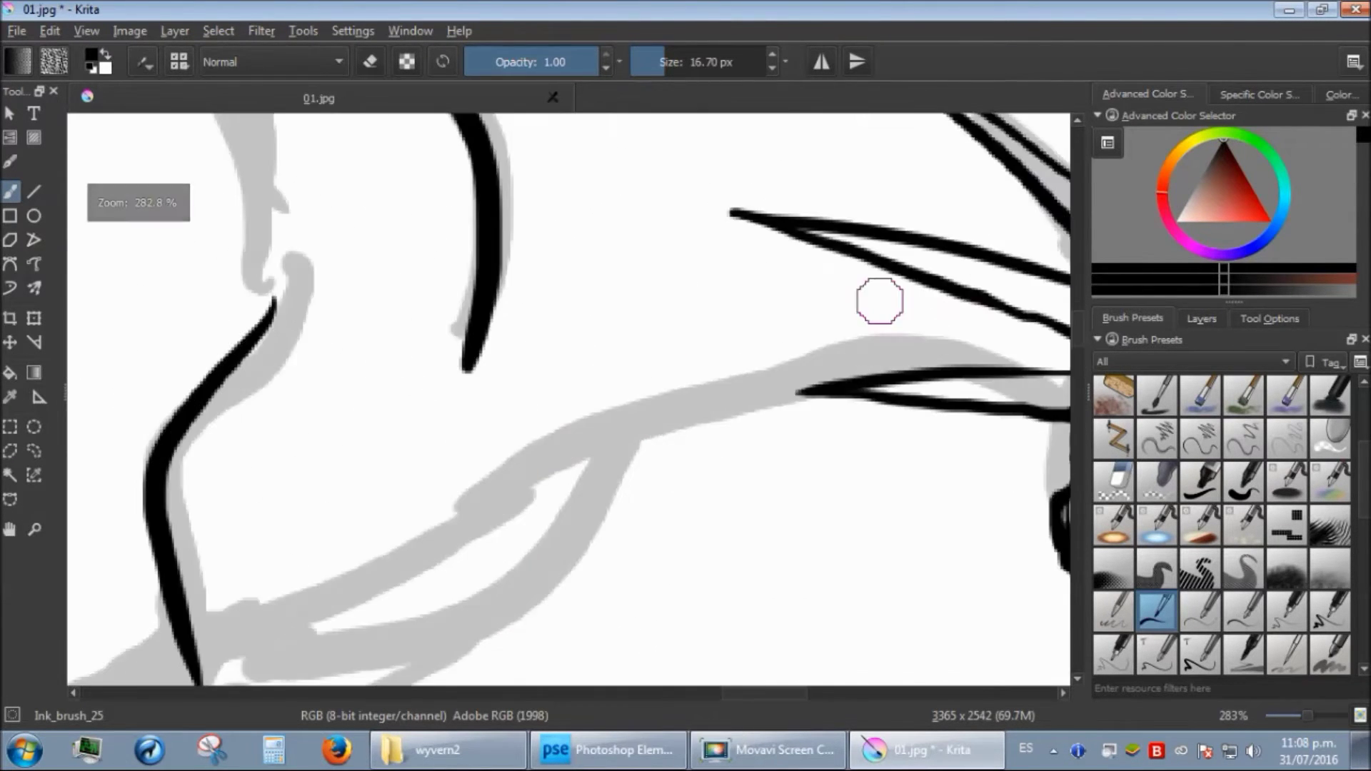
{"action": "left_click_drag", "start_coordinate": [880, 301], "coordinate": [687, 342]}
{"action": "left_click_drag", "start_coordinate": [495, 319], "coordinate": [571, 275]}
{"action": "left_click_drag", "start_coordinate": [340, 563], "coordinate": [567, 282]}
{"action": "left_click_drag", "start_coordinate": [634, 330], "coordinate": [529, 378]}
{"action": "left_click_drag", "start_coordinate": [571, 343], "coordinate": [679, 417]}
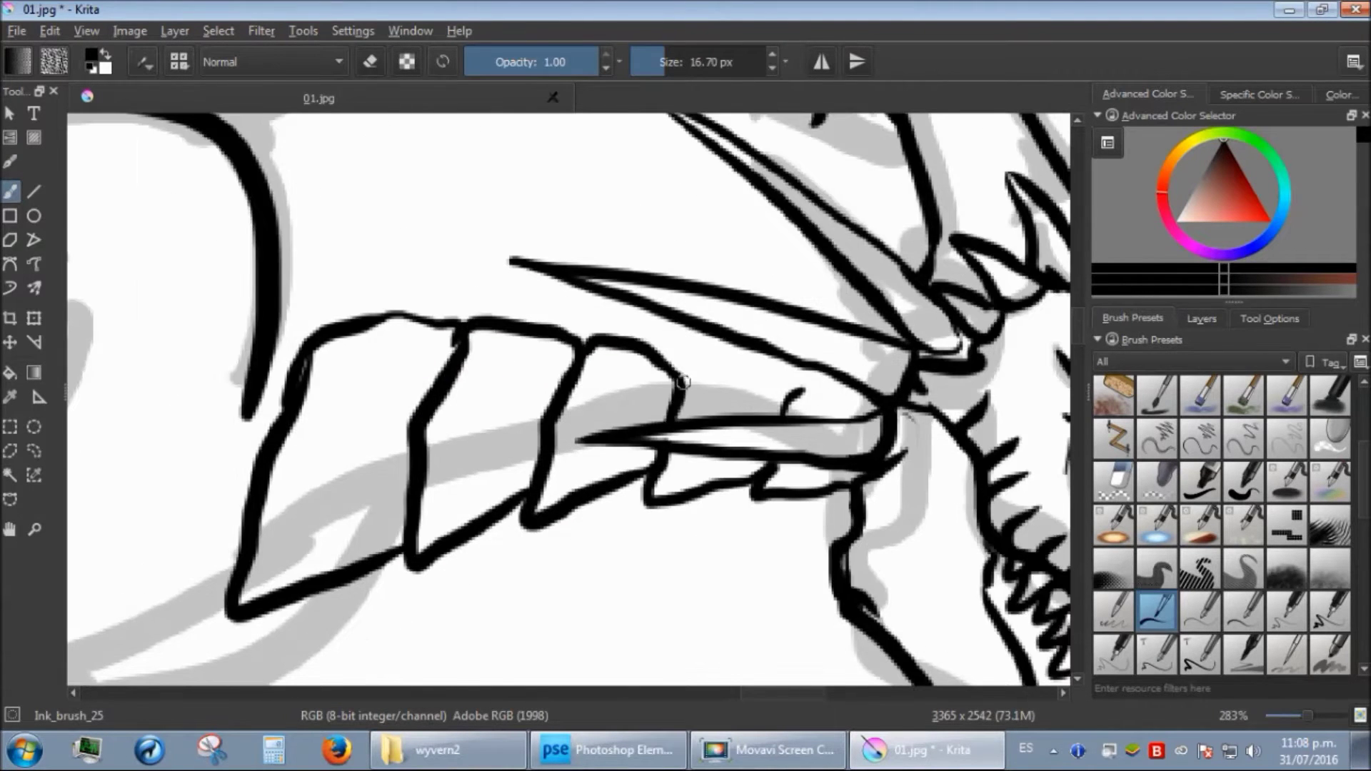
{"action": "left_click_drag", "start_coordinate": [249, 607], "coordinate": [762, 395]}
{"action": "left_click_drag", "start_coordinate": [478, 514], "coordinate": [744, 428]}
{"action": "left_click_drag", "start_coordinate": [755, 502], "coordinate": [995, 422]}
{"action": "left_click_drag", "start_coordinate": [714, 450], "coordinate": [386, 550]}
- Ink the outline of the dragon's large raised wing, redrawing one misplaced stroke
{"action": "left_click_drag", "start_coordinate": [427, 121], "coordinate": [533, 542]}
{"action": "left_click_drag", "start_coordinate": [521, 598], "coordinate": [355, 293]}
{"action": "left_click_drag", "start_coordinate": [533, 251], "coordinate": [643, 664]}
{"action": "mouse_move", "coordinate": [660, 682]}
{"action": "left_mouse_down"}
{"action": "mouse_move", "coordinate": [697, 392]}
{"action": "mouse_move", "coordinate": [639, 664]}
{"action": "left_mouse_up"}
{"action": "key", "text": "ctrl+z"}
{"action": "mouse_move", "coordinate": [653, 682]}
{"action": "left_mouse_down"}
{"action": "mouse_move", "coordinate": [808, 370]}
{"action": "mouse_move", "coordinate": [829, 642]}
{"action": "left_mouse_up"}
{"action": "left_click_drag", "start_coordinate": [914, 675], "coordinate": [796, 417]}
{"action": "left_click_drag", "start_coordinate": [768, 357], "coordinate": [826, 678]}
{"action": "left_click_drag", "start_coordinate": [826, 672], "coordinate": [786, 174]}
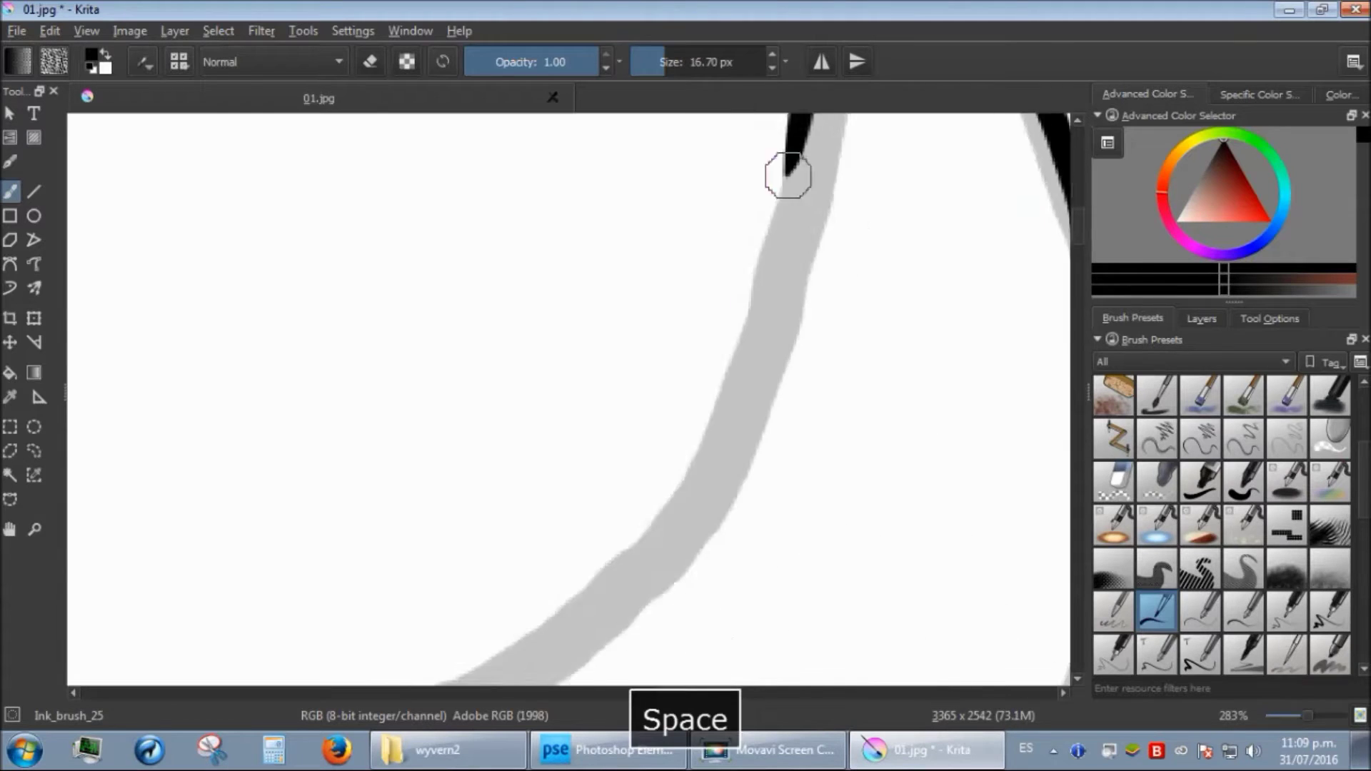
{"action": "left_click_drag", "start_coordinate": [567, 665], "coordinate": [785, 125]}
{"action": "mouse_move", "coordinate": [550, 118]}
{"action": "left_mouse_down"}
{"action": "mouse_move", "coordinate": [257, 196]}
{"action": "mouse_move", "coordinate": [835, 531]}
{"action": "mouse_move", "coordinate": [679, 328]}
{"action": "mouse_move", "coordinate": [515, 435]}
{"action": "left_mouse_up"}
{"action": "scroll", "coordinate": [835, 532], "scroll_direction": "down", "scroll_amount": 3}
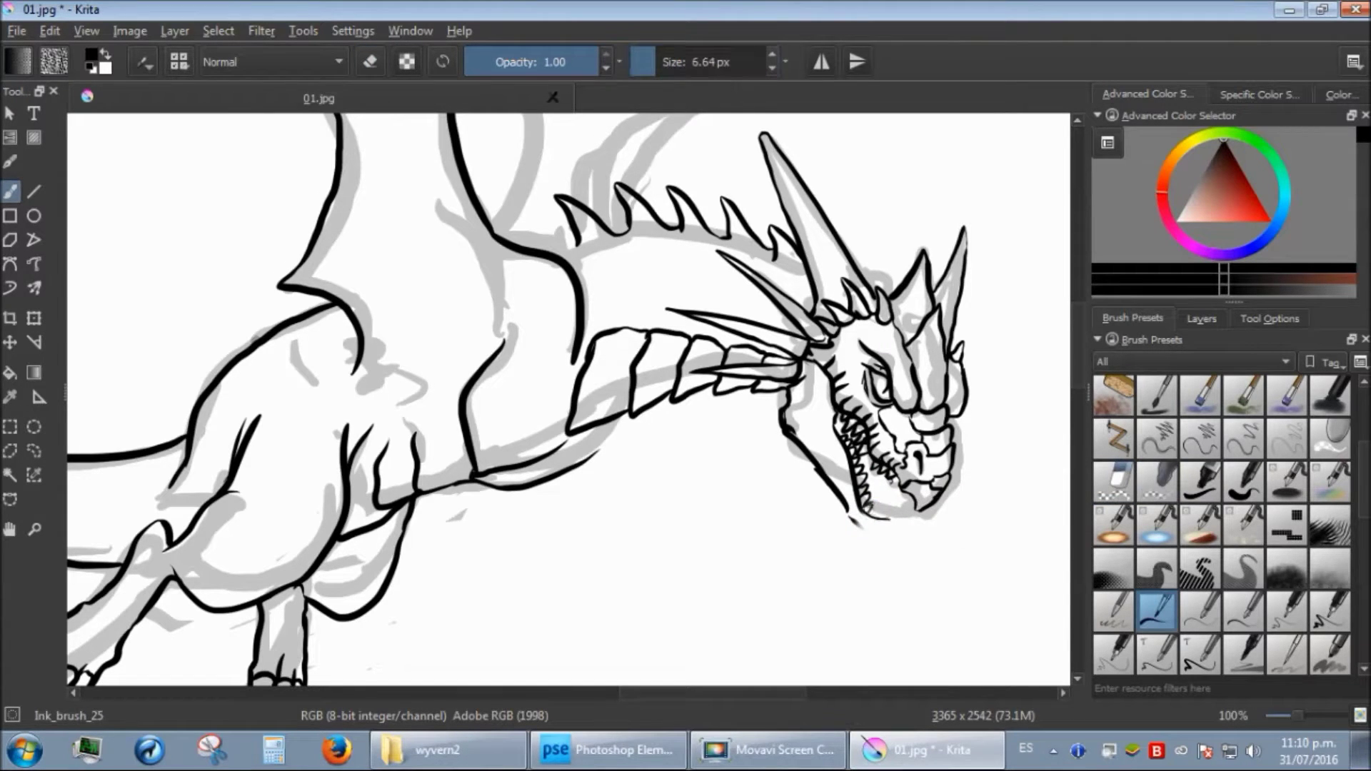
- Ink the smaller far wing behind the neck to complete the dragon's outline
{"action": "mouse_move", "coordinate": [624, 143]}
{"action": "left_mouse_down"}
{"action": "mouse_move", "coordinate": [612, 513]}
{"action": "mouse_move", "coordinate": [697, 647]}
{"action": "left_mouse_up"}
{"action": "left_click_drag", "start_coordinate": [697, 647], "coordinate": [750, 242]}
{"action": "mouse_move", "coordinate": [750, 242]}
{"action": "left_mouse_down"}
{"action": "mouse_move", "coordinate": [559, 566]}
{"action": "mouse_move", "coordinate": [662, 288]}
{"action": "left_mouse_up"}
{"action": "left_click_drag", "start_coordinate": [636, 385], "coordinate": [607, 455]}
{"action": "left_click_drag", "start_coordinate": [713, 503], "coordinate": [759, 546]}
{"action": "scroll", "coordinate": [572, 400], "scroll_direction": "down", "scroll_amount": 3}
{"action": "scroll", "coordinate": [664, 500], "scroll_direction": "up", "scroll_amount": 5}
{"action": "scroll", "coordinate": [629, 286], "scroll_direction": "down", "scroll_amount": 4}
{"action": "left_click_drag", "start_coordinate": [643, 271], "coordinate": [643, 415]}
{"action": "scroll", "coordinate": [682, 328], "scroll_direction": "down", "scroll_amount": 1}
- Hide the Layer 1 sketch so that only the line art on a transparent background shows
{"action": "left_click", "coordinate": [1077, 122]}
{"action": "left_click", "coordinate": [1198, 322]}
{"action": "left_click", "coordinate": [1103, 436]}
- Save the line art as the PNG file 01b..png with compression 1 and the alpha channel stored
{"action": "left_click", "coordinate": [16, 31]}
{"action": "left_click", "coordinate": [42, 124]}
{"action": "left_click", "coordinate": [392, 424]}
{"action": "left_click", "coordinate": [236, 297]}
{"action": "type", "text": "01"}
{"action": "key", "text": "Return"}
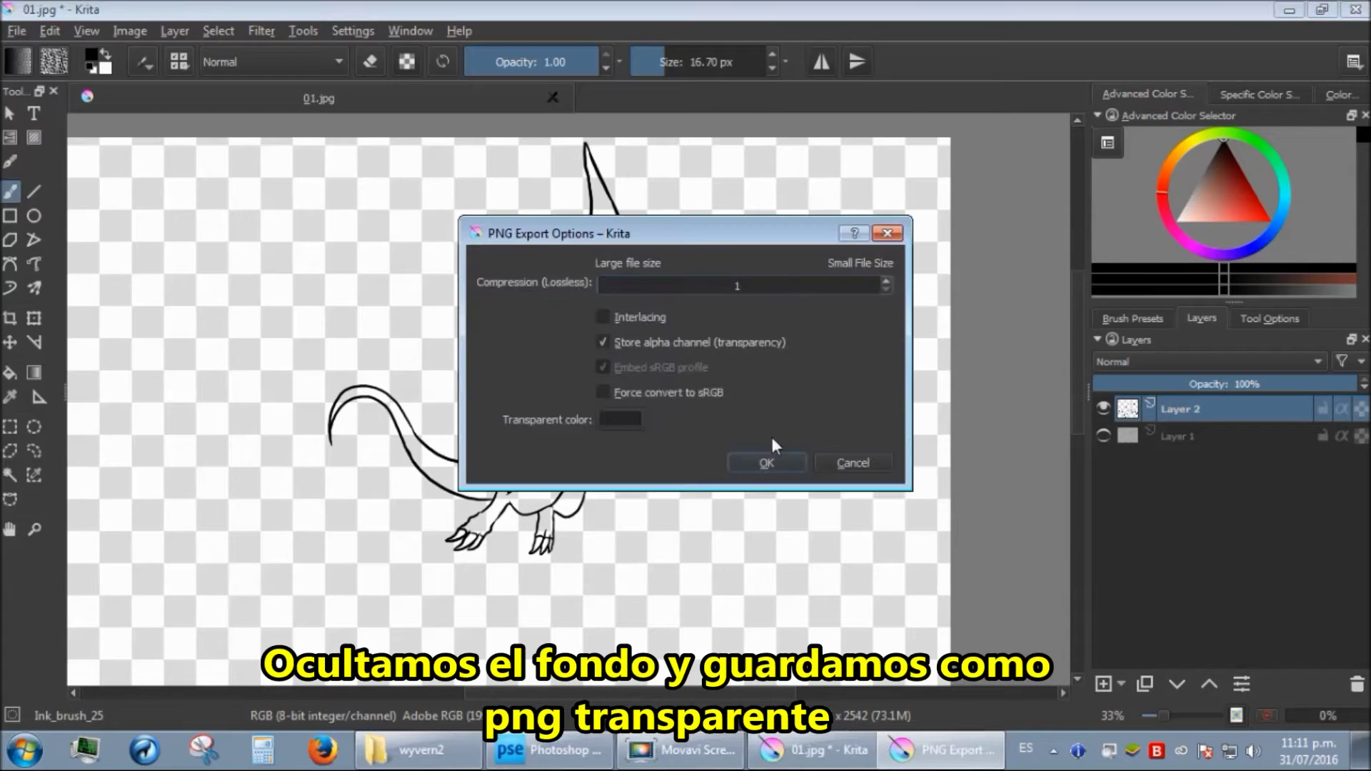
{"action": "left_click", "coordinate": [748, 463]}
- Insert the sketch 02.jpg from the project folder as a new layer above the first line art
{"action": "left_click", "coordinate": [428, 750]}
{"action": "double_click", "coordinate": [437, 195]}
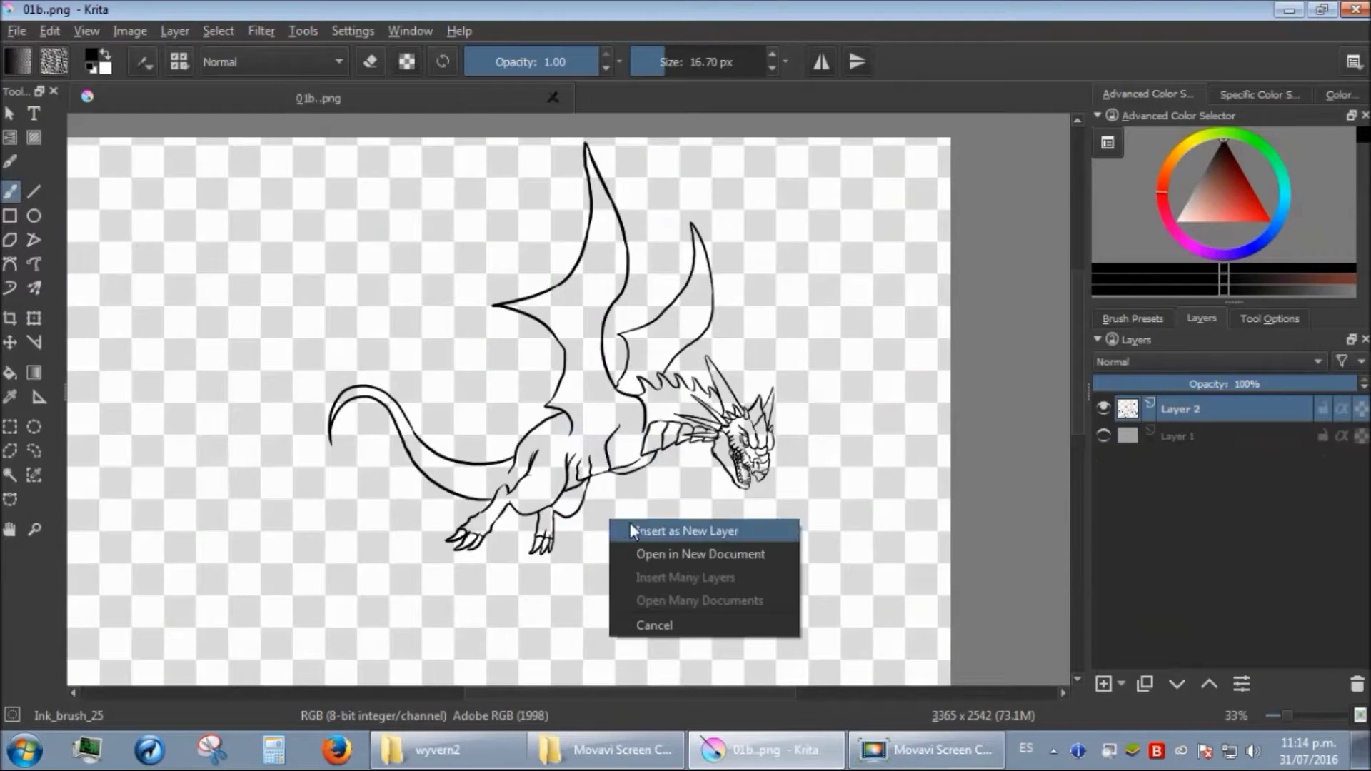
{"action": "left_click", "coordinate": [631, 530]}
{"action": "left_click", "coordinate": [1103, 409]}
{"action": "left_click", "coordinate": [1103, 410]}
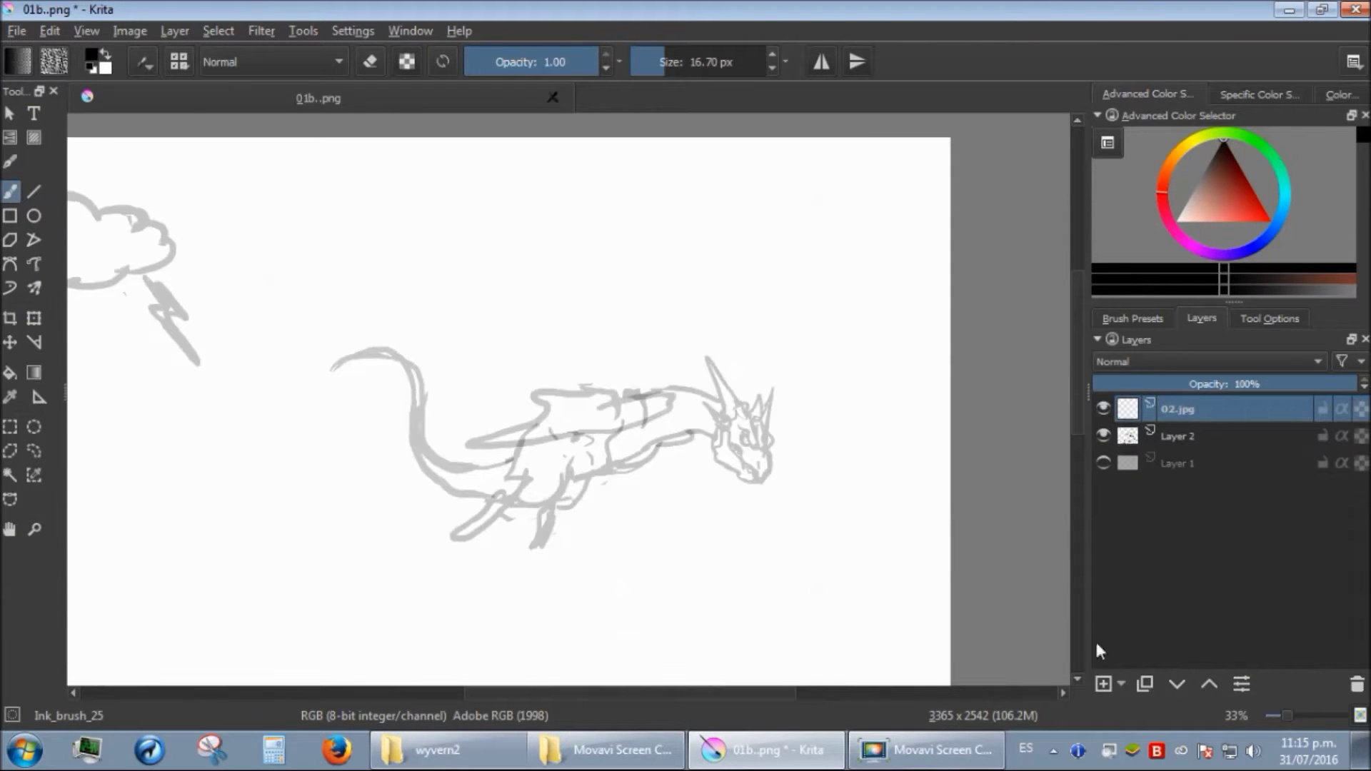
- Add a new paint layer above 02.jpg and ink the folded near wing and the tail on it
{"action": "left_click", "coordinate": [1103, 683]}
{"action": "scroll", "coordinate": [550, 409], "scroll_direction": "up", "scroll_amount": 2}
{"action": "scroll", "coordinate": [726, 454], "scroll_direction": "up", "scroll_amount": 1}
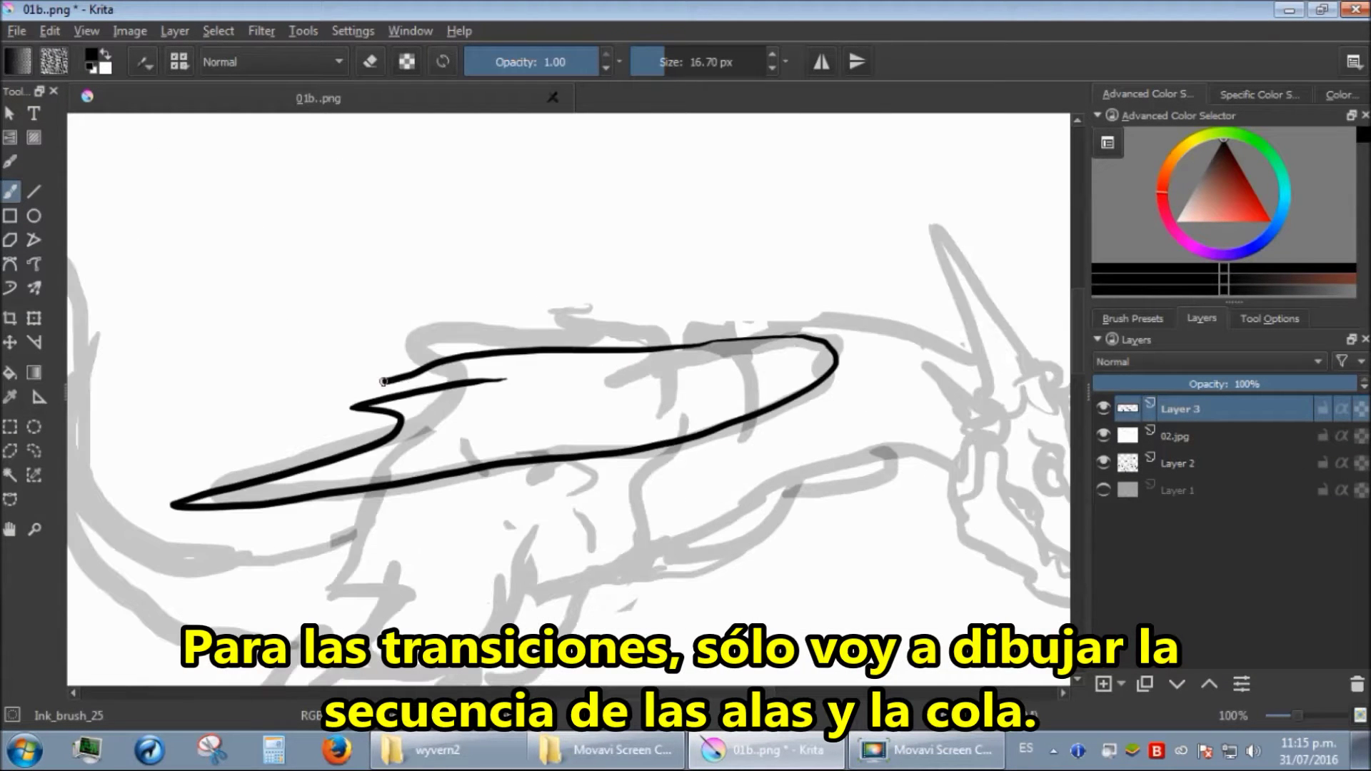
{"action": "left_click_drag", "start_coordinate": [384, 382], "coordinate": [863, 362]}
{"action": "left_click_drag", "start_coordinate": [836, 509], "coordinate": [593, 485]}
{"action": "left_click_drag", "start_coordinate": [572, 568], "coordinate": [794, 640]}
- Hide the 02.jpg and Layer 2 layers to inspect the new wing and tail lines alone
{"action": "scroll", "coordinate": [707, 578], "scroll_direction": "down", "scroll_amount": 4}
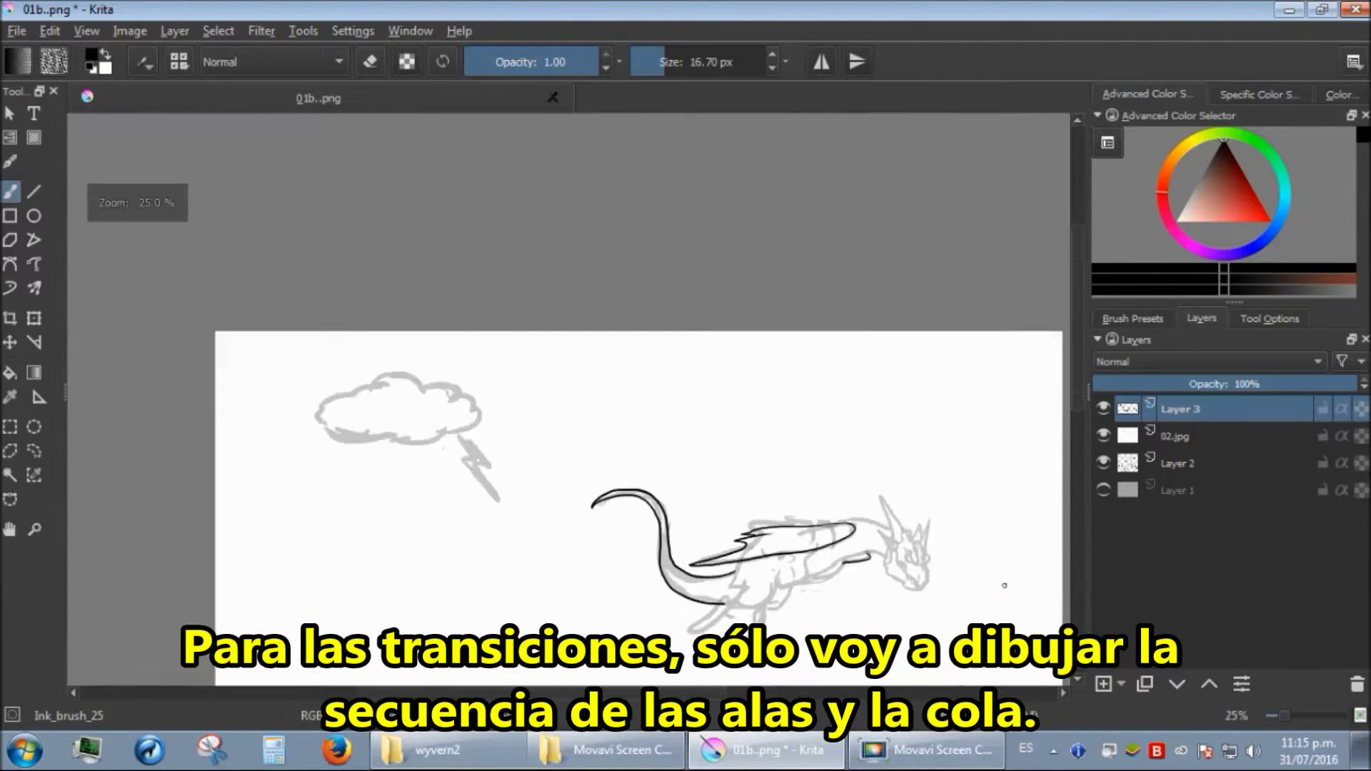
{"action": "scroll", "coordinate": [1004, 572], "scroll_direction": "up", "scroll_amount": 2}
{"action": "left_click", "coordinate": [1103, 436]}
{"action": "left_click", "coordinate": [1104, 462]}
{"action": "scroll", "coordinate": [607, 585], "scroll_direction": "up", "scroll_amount": 2}
{"action": "scroll", "coordinate": [589, 343], "scroll_direction": "down", "scroll_amount": 3}
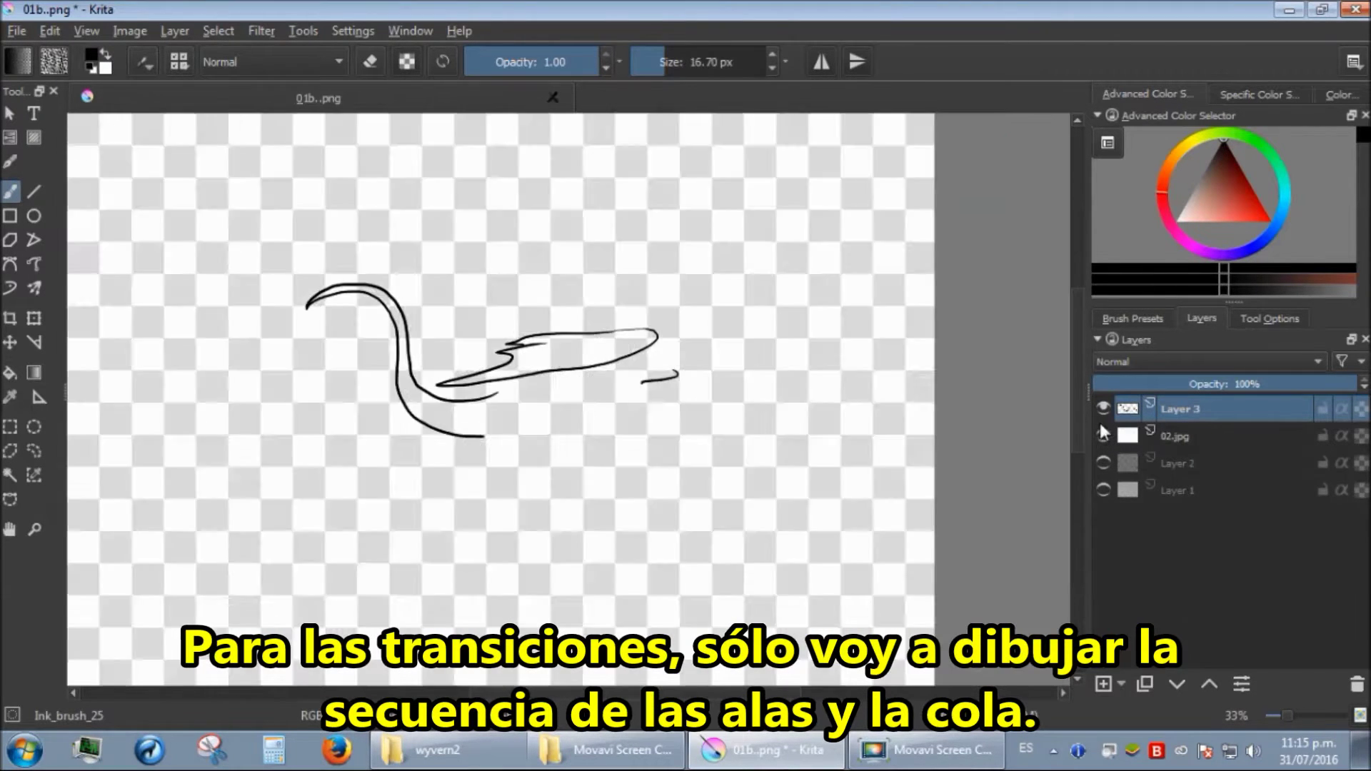
- Show 02.jpg as a guide, ink the missing outline of the far wing, and hide 02.jpg again
{"action": "left_click", "coordinate": [1103, 433]}
{"action": "scroll", "coordinate": [543, 345], "scroll_direction": "up", "scroll_amount": 3}
{"action": "left_click_drag", "start_coordinate": [843, 457], "coordinate": [678, 521]}
{"action": "scroll", "coordinate": [700, 464], "scroll_direction": "down", "scroll_amount": 4}
{"action": "left_click", "coordinate": [1104, 435]}
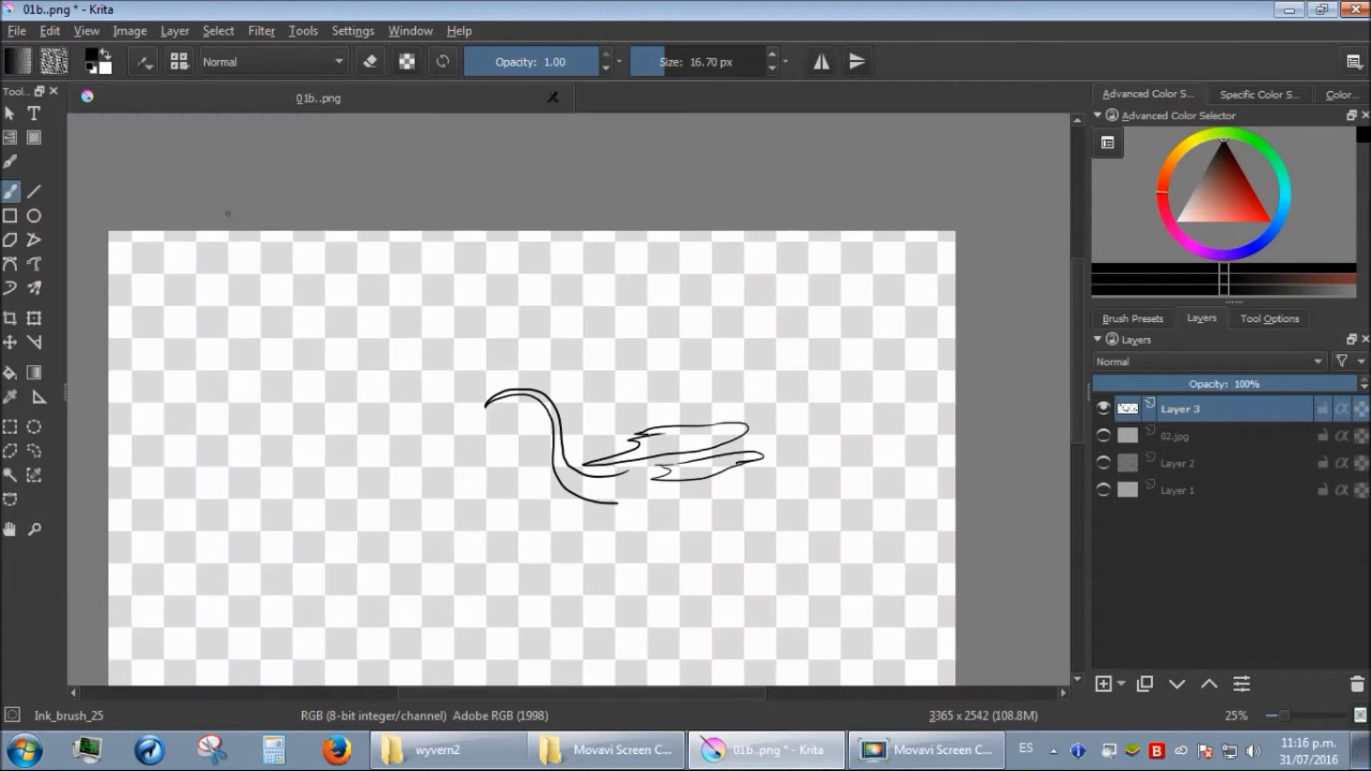
- Save the wing and tail line art as the transparent PNG file 02b.png
{"action": "left_click", "coordinate": [16, 31]}
{"action": "left_click", "coordinate": [43, 149]}
{"action": "left_click", "coordinate": [514, 469]}
{"action": "left_click", "coordinate": [774, 465]}
- Insert the sketch 03.jpg as a new layer and add an empty paint layer above it
{"action": "mouse_move", "coordinate": [612, 757]}
{"action": "left_click", "coordinate": [529, 671]}
{"action": "left_click_drag", "start_coordinate": [798, 189], "coordinate": [621, 480]}
{"action": "left_click", "coordinate": [648, 490]}
{"action": "scroll", "coordinate": [721, 566], "scroll_direction": "up", "scroll_amount": 3}
{"action": "key", "text": "Insert"}
{"action": "scroll", "coordinate": [795, 334], "scroll_direction": "up", "scroll_amount": 1}
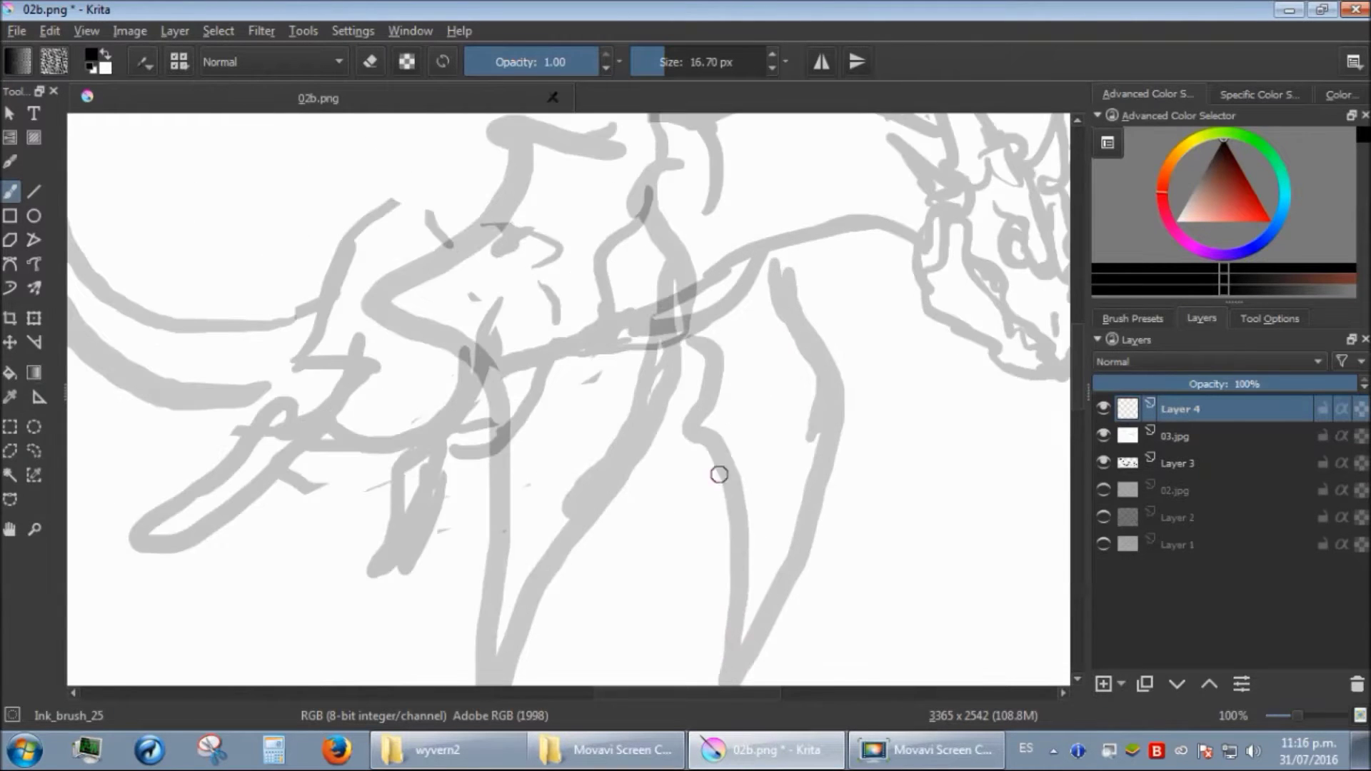
- Ink the downward-pointing far and near wings on Layer 4 over the 03.jpg sketch
{"action": "left_click_drag", "start_coordinate": [796, 333], "coordinate": [817, 288]}
{"action": "left_click_drag", "start_coordinate": [807, 205], "coordinate": [830, 300]}
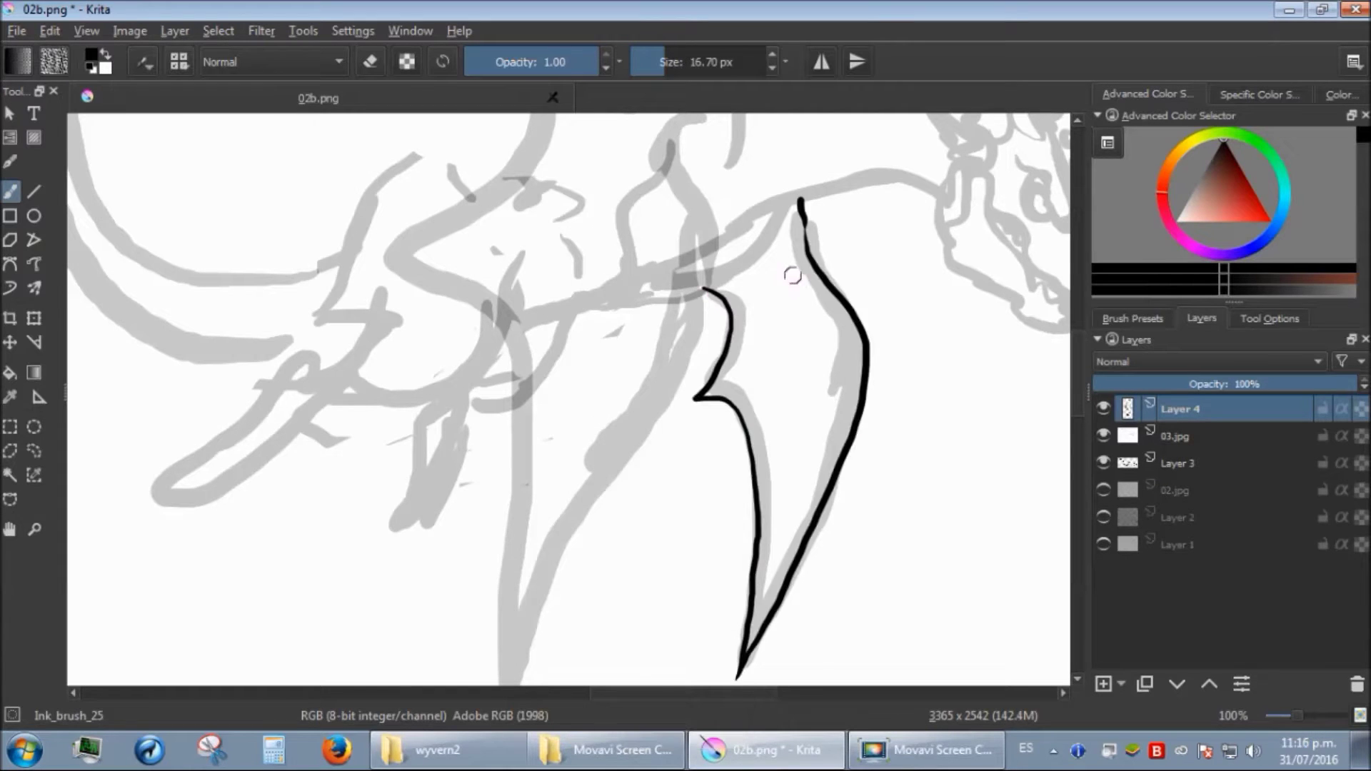
{"action": "left_click_drag", "start_coordinate": [664, 150], "coordinate": [687, 240]}
{"action": "left_click_drag", "start_coordinate": [575, 194], "coordinate": [549, 435]}
{"action": "left_click_drag", "start_coordinate": [557, 442], "coordinate": [599, 314]}
{"action": "left_click_drag", "start_coordinate": [682, 433], "coordinate": [603, 567]}
{"action": "left_click_drag", "start_coordinate": [591, 306], "coordinate": [571, 668]}
{"action": "left_click_drag", "start_coordinate": [635, 357], "coordinate": [581, 537]}
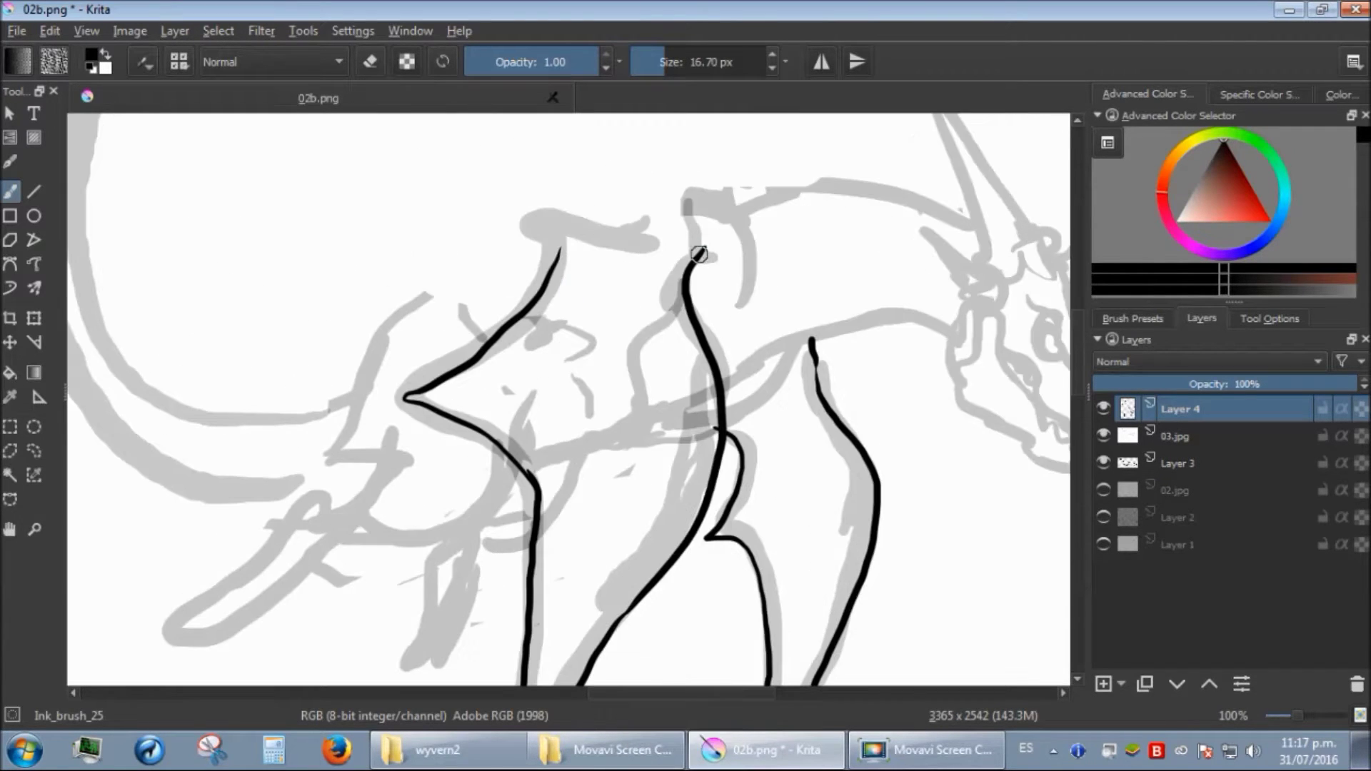
{"action": "mouse_move", "coordinate": [637, 220]}
{"action": "left_mouse_down"}
{"action": "mouse_move", "coordinate": [651, 542]}
{"action": "mouse_move", "coordinate": [558, 230]}
{"action": "left_mouse_up"}
{"action": "left_click_drag", "start_coordinate": [665, 483], "coordinate": [662, 587]}
- Reload the Ink_brush_25 preset at 25 px and ink the raised tail, redrawing one misplaced stroke
{"action": "left_click", "coordinate": [1132, 319]}
{"action": "left_click", "coordinate": [1157, 611]}
{"action": "left_click", "coordinate": [1201, 318]}
{"action": "left_click_drag", "start_coordinate": [607, 512], "coordinate": [704, 495]}
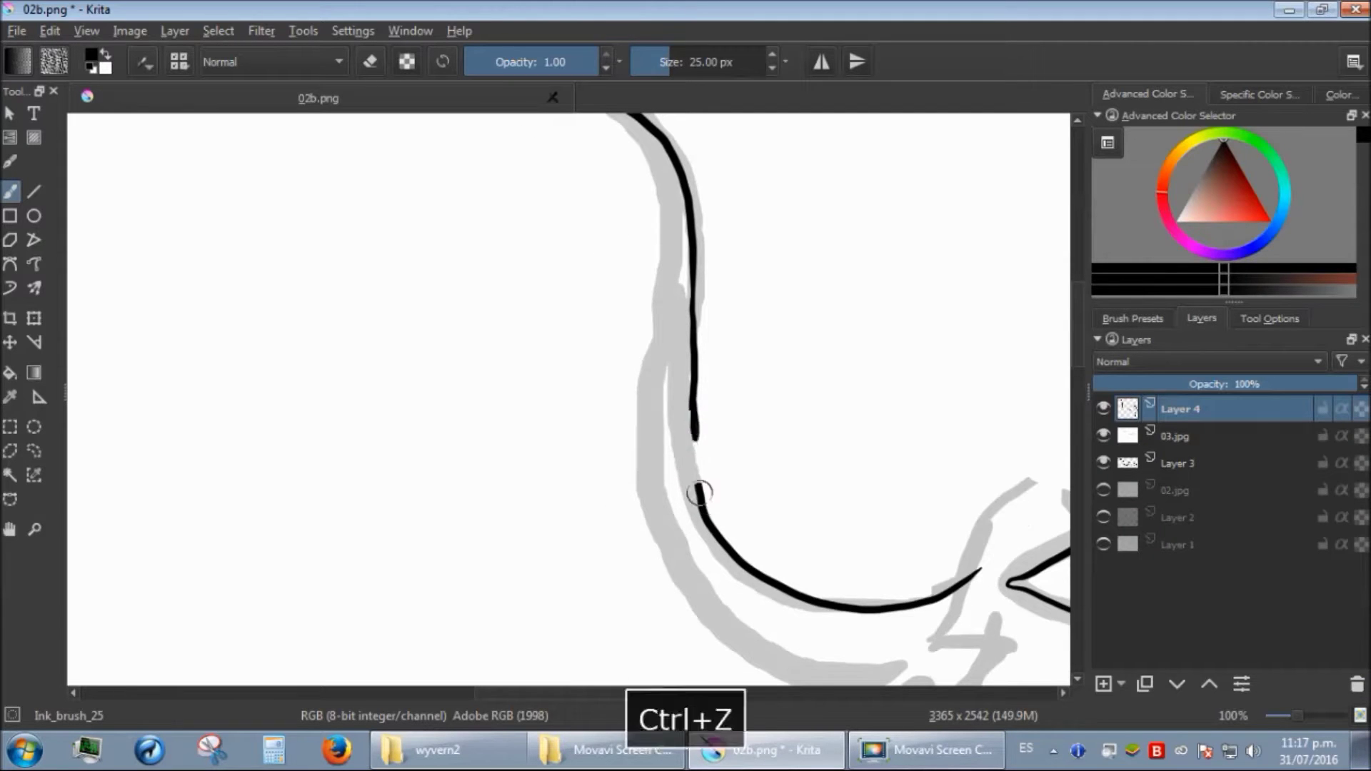
{"action": "left_click_drag", "start_coordinate": [586, 185], "coordinate": [585, 261]}
{"action": "mouse_move", "coordinate": [539, 163]}
{"action": "left_mouse_down"}
{"action": "mouse_move", "coordinate": [661, 491]}
{"action": "mouse_move", "coordinate": [664, 324]}
{"action": "left_mouse_up"}
{"action": "key", "text": "ctrl+z"}
{"action": "left_click_drag", "start_coordinate": [651, 440], "coordinate": [657, 400]}
{"action": "mouse_move", "coordinate": [671, 267]}
{"action": "left_mouse_down"}
{"action": "mouse_move", "coordinate": [651, 538]}
{"action": "mouse_move", "coordinate": [549, 406]}
{"action": "left_mouse_up"}
{"action": "left_click_drag", "start_coordinate": [513, 389], "coordinate": [880, 584]}
- Hide the 03.jpg sketch and Layer 3 so only the Layer 4 line art remains displayed
{"action": "scroll", "coordinate": [602, 504], "scroll_direction": "down", "scroll_amount": 4}
{"action": "scroll", "coordinate": [602, 503], "scroll_direction": "up", "scroll_amount": 2}
{"action": "scroll", "coordinate": [193, 368], "scroll_direction": "down", "scroll_amount": 2}
{"action": "scroll", "coordinate": [193, 368], "scroll_direction": "up", "scroll_amount": 1}
{"action": "left_click", "coordinate": [1104, 435]}
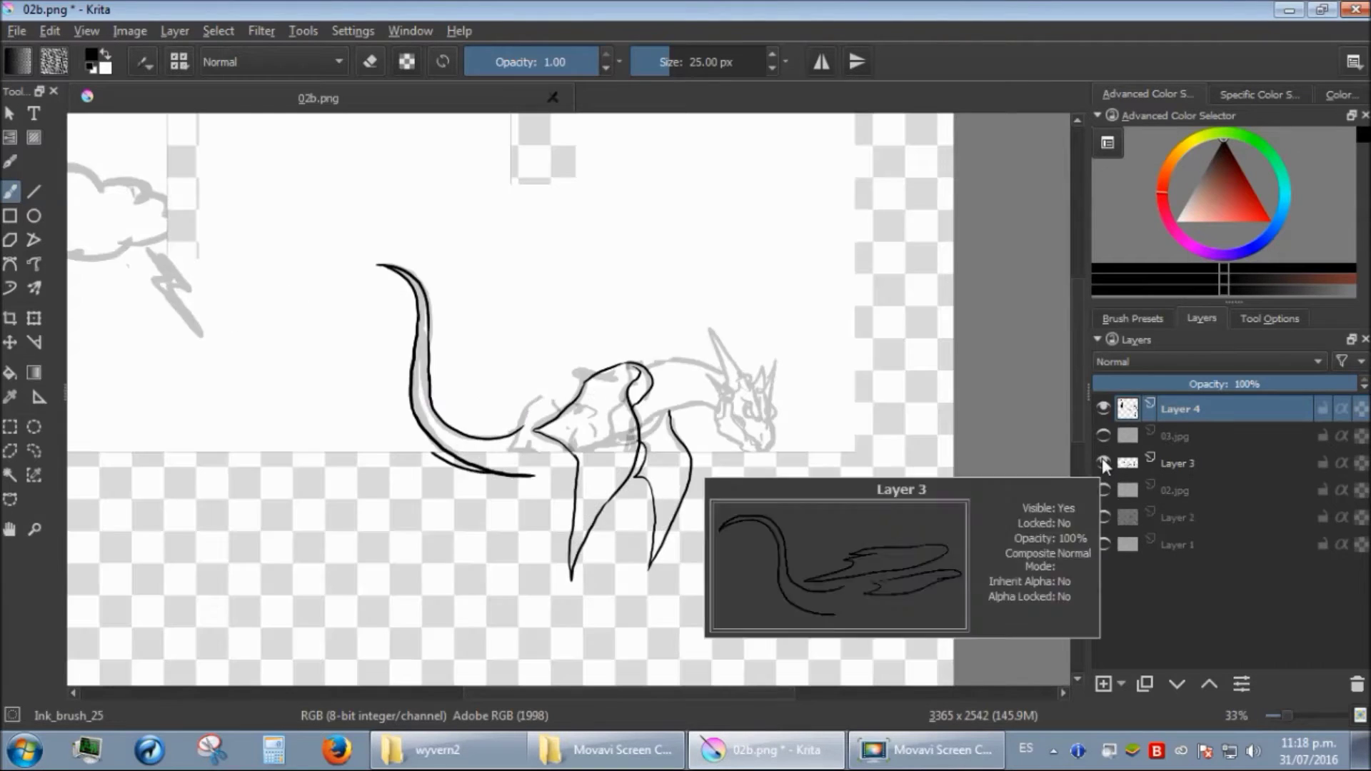
{"action": "left_click", "coordinate": [1104, 462]}
{"action": "scroll", "coordinate": [323, 402], "scroll_direction": "up", "scroll_amount": 2}
{"action": "scroll", "coordinate": [484, 404], "scroll_direction": "down", "scroll_amount": 1}
- Save the Layer 4 wing and tail line art as the PNG file 03b..png
{"action": "left_click", "coordinate": [17, 31]}
{"action": "left_click", "coordinate": [56, 147]}
{"action": "left_click", "coordinate": [190, 401]}
{"action": "type", "text": "03b."}
{"action": "left_click", "coordinate": [514, 469]}
{"action": "left_click", "coordinate": [750, 464]}
- Insert the sketch 04.jpg as a new layer and add an empty paint layer above it
{"action": "left_click", "coordinate": [437, 750]}
{"action": "left_click_drag", "start_coordinate": [1000, 182], "coordinate": [707, 585]}
{"action": "left_click", "coordinate": [750, 594]}
{"action": "scroll", "coordinate": [928, 543], "scroll_direction": "down", "scroll_amount": 1}
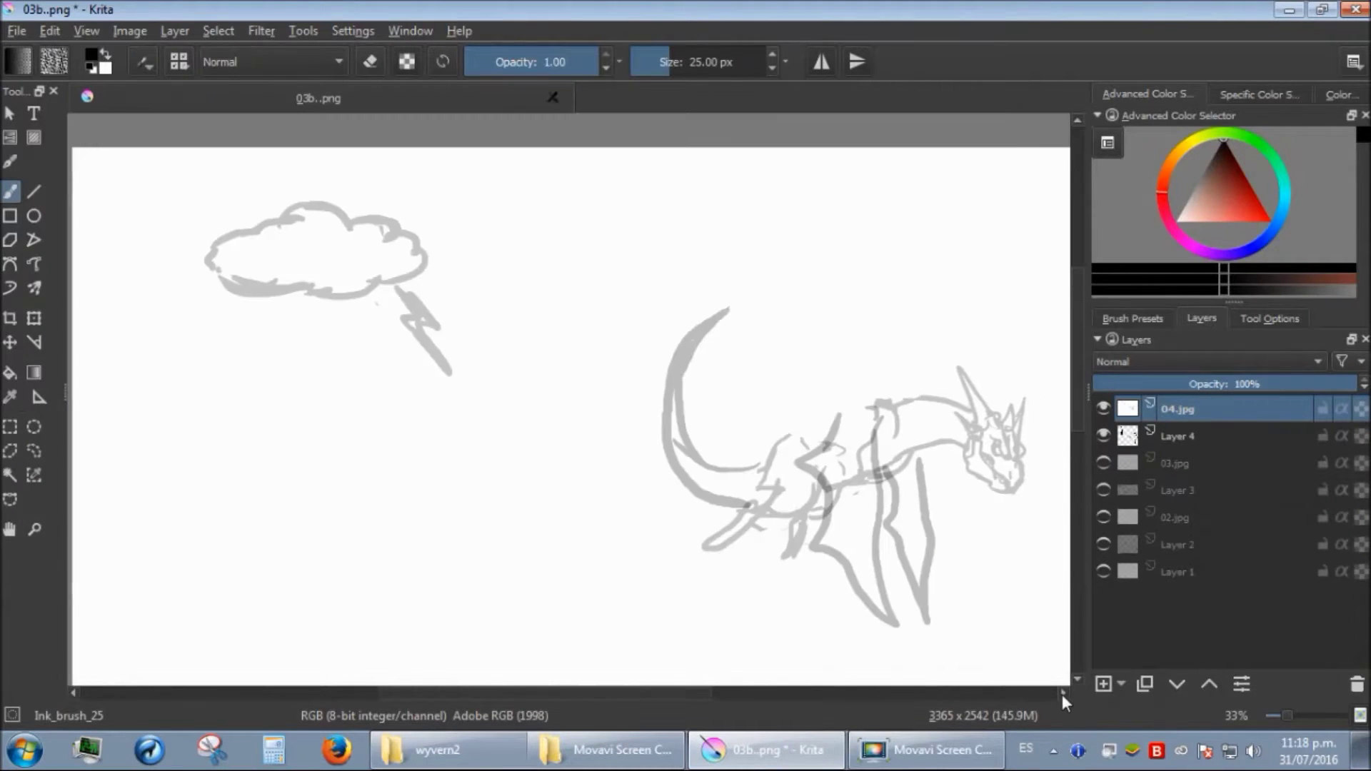
{"action": "left_click_drag", "start_coordinate": [928, 543], "coordinate": [614, 543]}
- Ink the two downward-pointing wings on Layer 5 over the 04.jpg sketch
{"action": "scroll", "coordinate": [614, 542], "scroll_direction": "up", "scroll_amount": 1}
{"action": "scroll", "coordinate": [542, 586], "scroll_direction": "up", "scroll_amount": 2}
{"action": "mouse_move", "coordinate": [671, 187]}
{"action": "left_mouse_down"}
{"action": "mouse_move", "coordinate": [697, 438]}
{"action": "mouse_move", "coordinate": [777, 380]}
{"action": "left_mouse_up"}
{"action": "mouse_move", "coordinate": [777, 379]}
{"action": "left_mouse_down"}
{"action": "mouse_move", "coordinate": [698, 465]}
{"action": "mouse_move", "coordinate": [648, 186]}
{"action": "left_mouse_up"}
{"action": "left_click_drag", "start_coordinate": [648, 187], "coordinate": [688, 321]}
{"action": "mouse_move", "coordinate": [655, 193]}
{"action": "left_mouse_down"}
{"action": "mouse_move", "coordinate": [671, 422]}
{"action": "mouse_move", "coordinate": [692, 295]}
{"action": "left_mouse_up"}
{"action": "mouse_move", "coordinate": [692, 295]}
{"action": "left_mouse_down"}
{"action": "mouse_move", "coordinate": [522, 407]}
{"action": "mouse_move", "coordinate": [582, 398]}
{"action": "mouse_move", "coordinate": [583, 276]}
{"action": "mouse_move", "coordinate": [433, 593]}
{"action": "left_mouse_up"}
- Ink both edges of the upward-curving tail on Layer 5
{"action": "key", "text": "space"}
{"action": "key", "text": "space"}
{"action": "left_click_drag", "start_coordinate": [433, 594], "coordinate": [475, 326]}
{"action": "left_click_drag", "start_coordinate": [475, 326], "coordinate": [842, 582]}
{"action": "scroll", "coordinate": [836, 514], "scroll_direction": "down", "scroll_amount": 3}
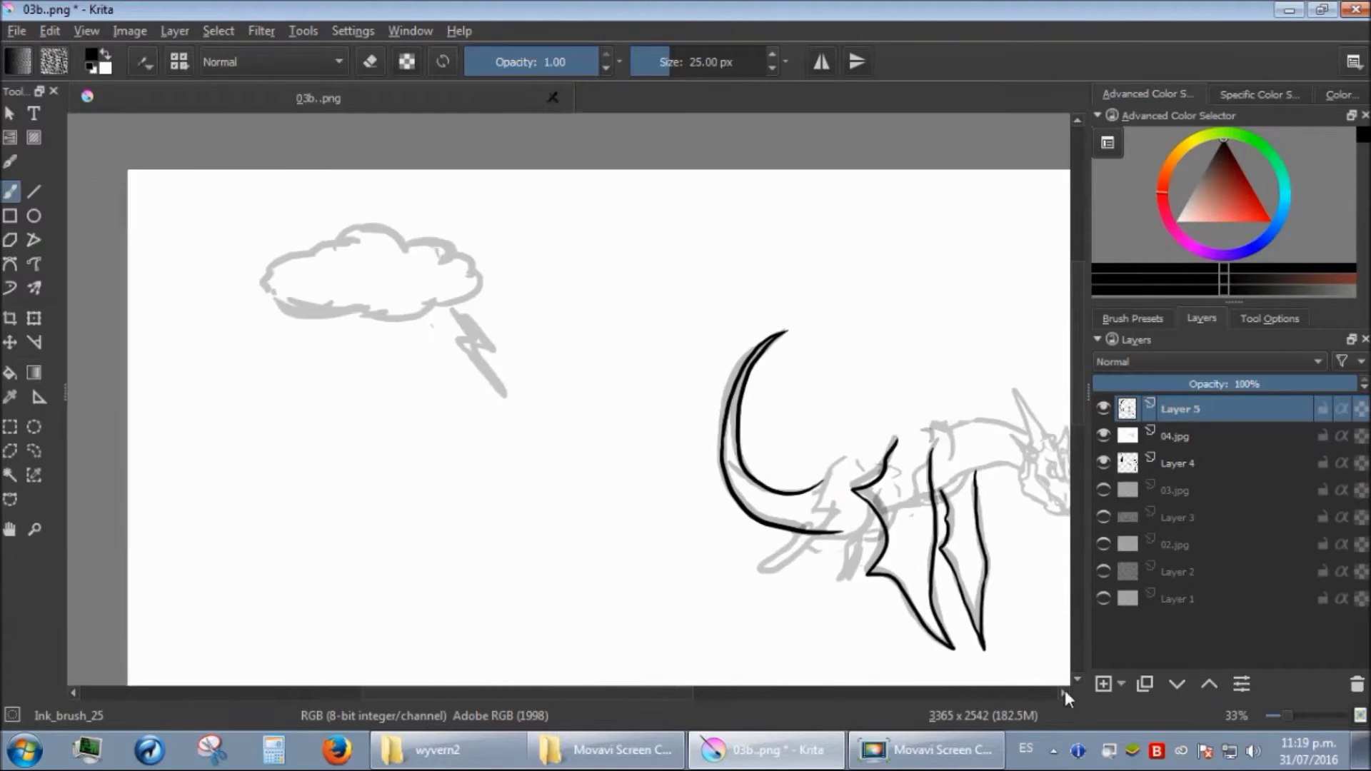
- Hide the 04.jpg sketch and Layer 4, and save the line art as 04b..png with the alpha channel stored
{"action": "left_click_drag", "start_coordinate": [836, 514], "coordinate": [629, 515]}
{"action": "left_click", "coordinate": [1103, 435]}
{"action": "left_click", "coordinate": [1103, 462]}
{"action": "left_click", "coordinate": [19, 33]}
{"action": "left_click", "coordinate": [53, 135]}
{"action": "left_click_drag", "start_coordinate": [150, 397], "coordinate": [143, 397]}
{"action": "type", "text": "4"}
{"action": "left_click", "coordinate": [514, 469]}
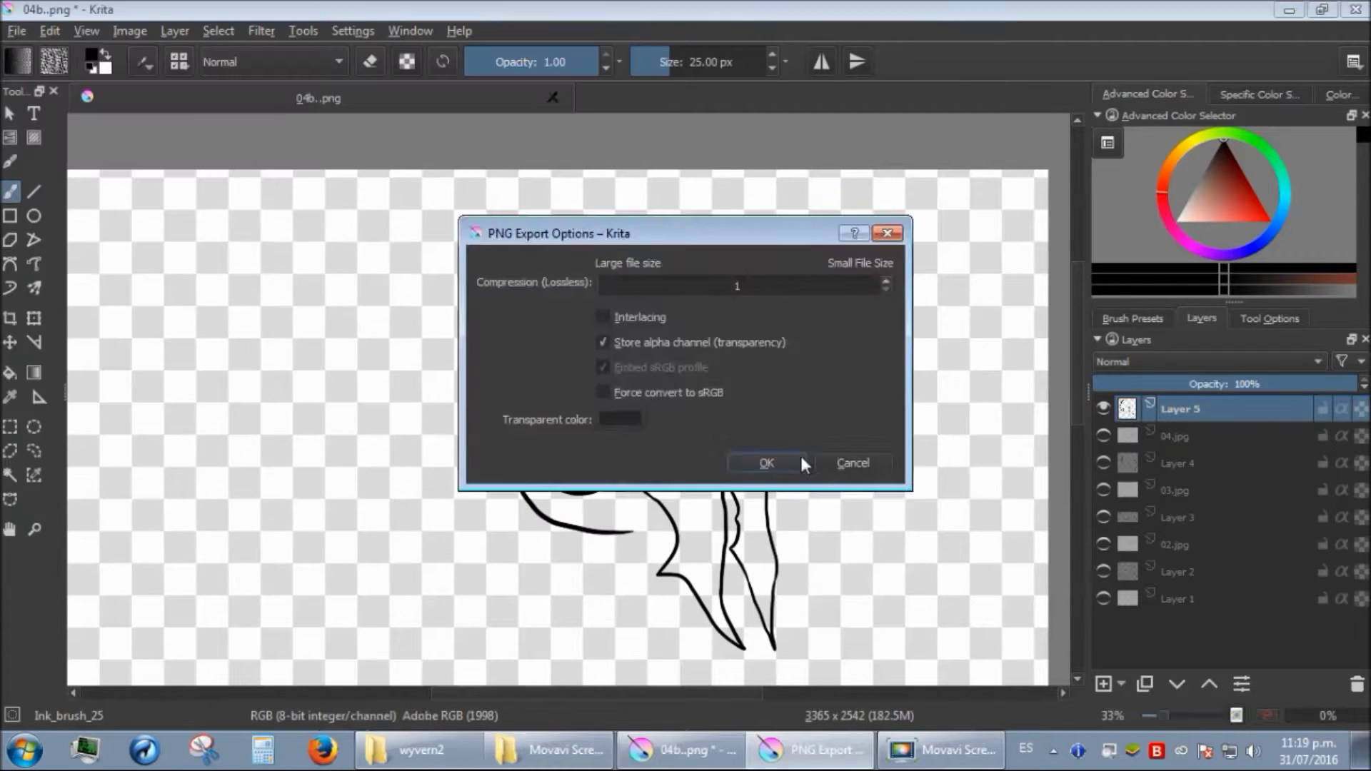
{"action": "left_click", "coordinate": [791, 461]}
- Insert the sketch misc.jpg as a new layer and add an empty paint layer above it
{"action": "left_click", "coordinate": [448, 750]}
{"action": "left_click", "coordinate": [1095, 152]}
{"action": "left_click_drag", "start_coordinate": [1191, 195], "coordinate": [765, 570]}
{"action": "left_click", "coordinate": [789, 580]}
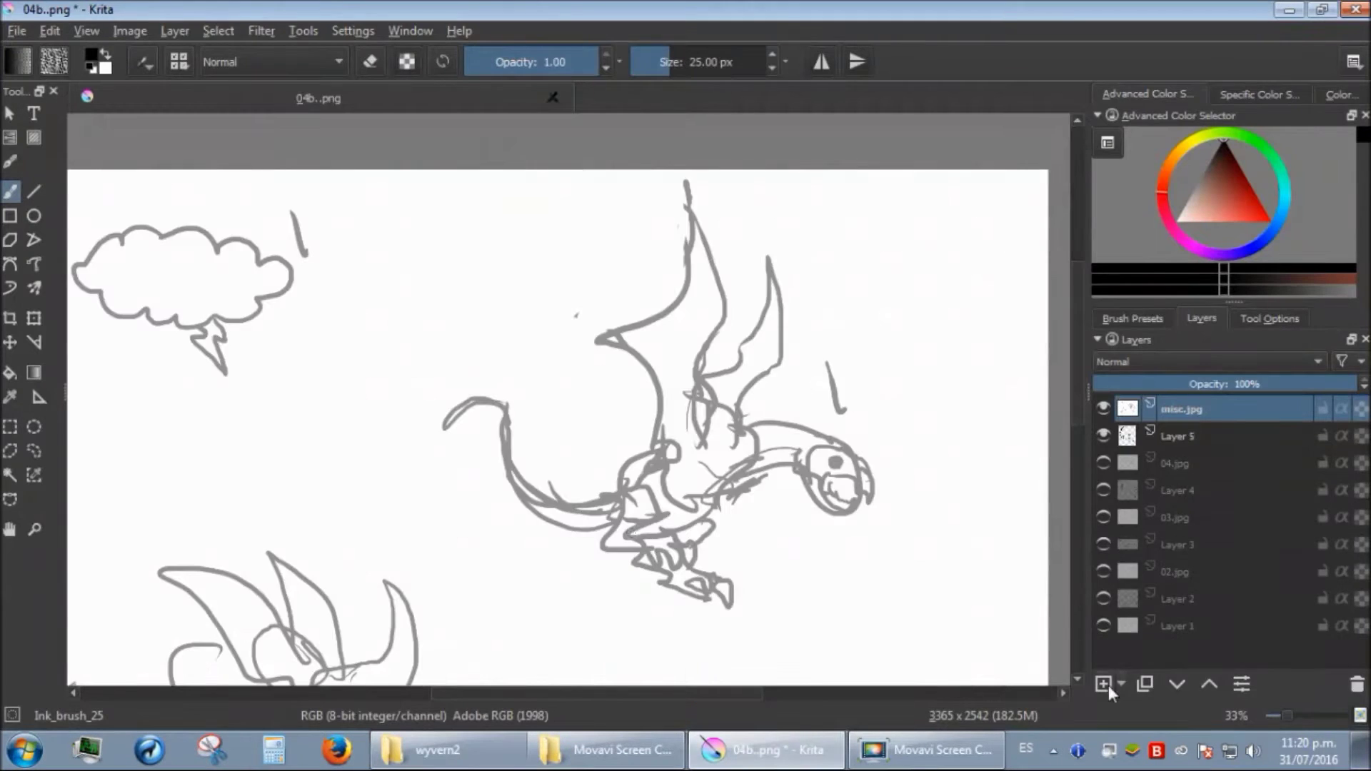
{"action": "left_click", "coordinate": [1103, 684]}
- Ink the curled tail on Layer 6 over the misc.jpg sketch, redrawing misplaced strokes along its edge
{"action": "scroll", "coordinate": [522, 514], "scroll_direction": "up", "scroll_amount": 4}
{"action": "key", "text": "space"}
{"action": "left_click_drag", "start_coordinate": [889, 410], "coordinate": [452, 185]}
{"action": "left_click_drag", "start_coordinate": [452, 186], "coordinate": [634, 378]}
{"action": "mouse_move", "coordinate": [634, 378]}
{"action": "left_mouse_down"}
{"action": "mouse_move", "coordinate": [322, 327]}
{"action": "mouse_move", "coordinate": [541, 536]}
{"action": "left_mouse_up"}
{"action": "key", "text": "ctrl+z"}
{"action": "key", "text": "ctrl+z"}
{"action": "left_click_drag", "start_coordinate": [400, 128], "coordinate": [664, 587]}
{"action": "key", "text": "ctrl+z"}
{"action": "left_click_drag", "start_coordinate": [407, 223], "coordinate": [608, 682]}
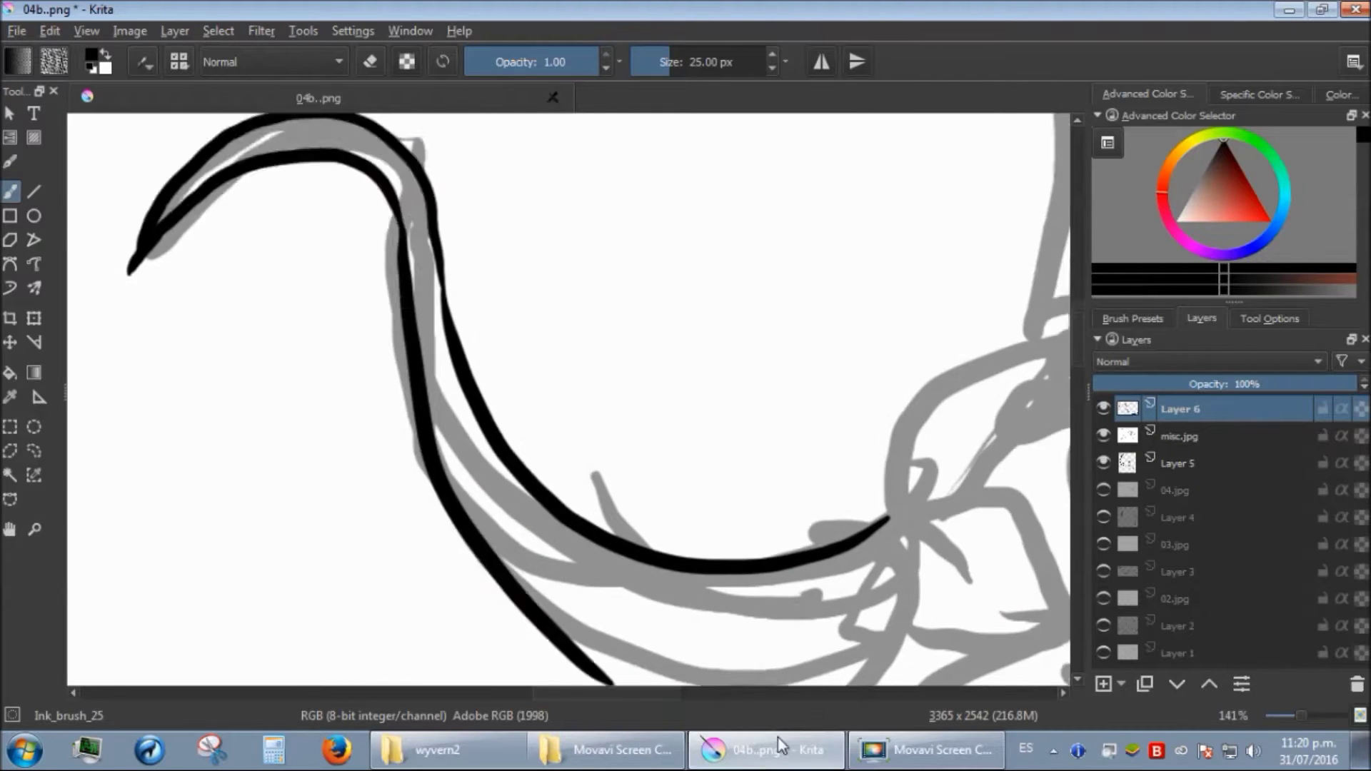
{"action": "left_click_drag", "start_coordinate": [254, 329], "coordinate": [710, 541]}
- Ink the outline of the large raised wing on Layer 6 with the Ink_brush_25 preset, undoing one misplaced stroke
{"action": "left_click", "coordinate": [1132, 319]}
{"action": "left_click", "coordinate": [1113, 482]}
{"action": "key", "text": "space"}
{"action": "left_click_drag", "start_coordinate": [867, 323], "coordinate": [598, 694]}
{"action": "mouse_move", "coordinate": [619, 636]}
{"action": "left_mouse_down"}
{"action": "mouse_move", "coordinate": [548, 358]}
{"action": "mouse_move", "coordinate": [469, 590]}
{"action": "left_mouse_up"}
{"action": "key", "text": "ctrl+z"}
{"action": "mouse_move", "coordinate": [468, 591]}
{"action": "left_mouse_down"}
{"action": "mouse_move", "coordinate": [679, 505]}
{"action": "mouse_move", "coordinate": [788, 198]}
{"action": "left_mouse_up"}
{"action": "left_click_drag", "start_coordinate": [685, 118], "coordinate": [828, 450]}
{"action": "left_click_drag", "start_coordinate": [794, 373], "coordinate": [716, 122]}
{"action": "left_click_drag", "start_coordinate": [769, 125], "coordinate": [707, 307]}
{"action": "left_click_drag", "start_coordinate": [705, 293], "coordinate": [671, 621]}
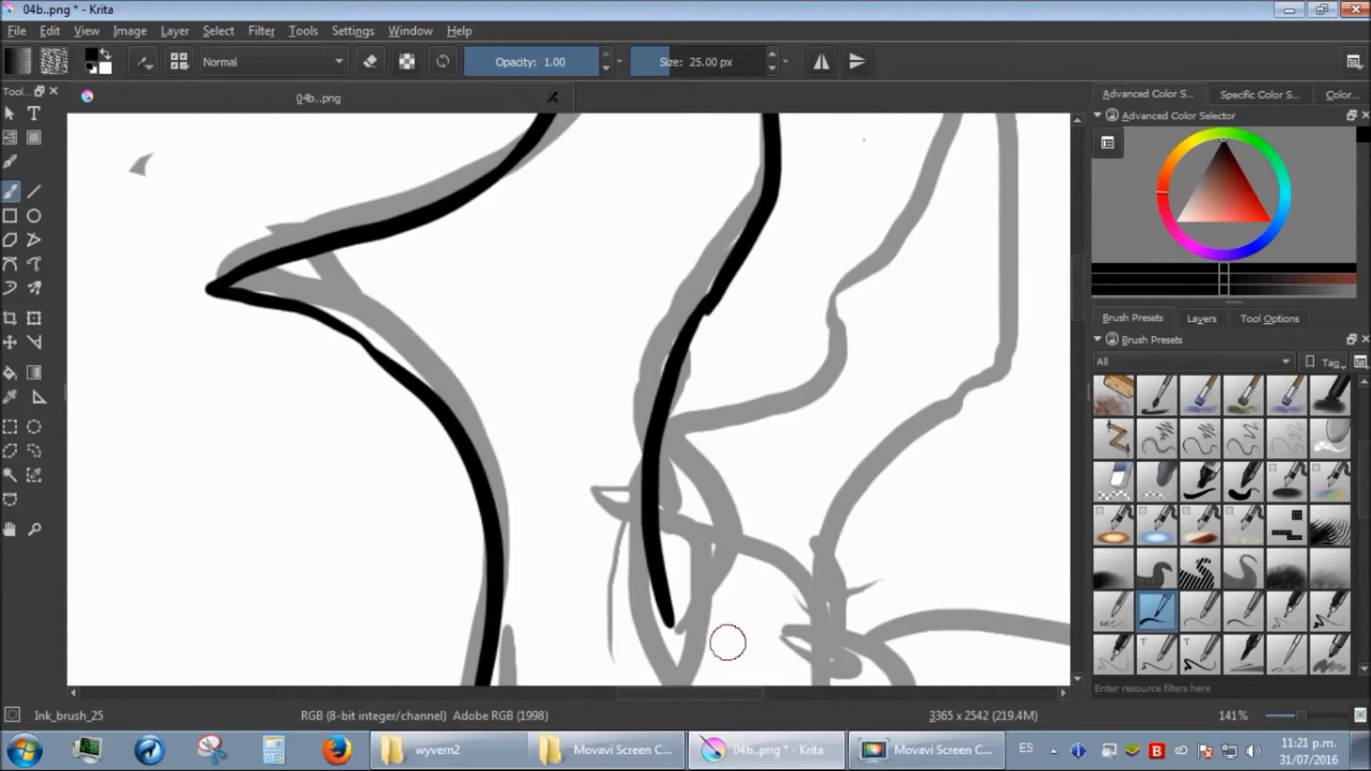
- Ink the outline of the smaller raised wing on Layer 6
{"action": "left_click_drag", "start_coordinate": [890, 525], "coordinate": [850, 336]}
{"action": "left_click_drag", "start_coordinate": [643, 321], "coordinate": [567, 496]}
{"action": "left_click_drag", "start_coordinate": [575, 413], "coordinate": [667, 285]}
{"action": "left_click_drag", "start_coordinate": [756, 357], "coordinate": [707, 645]}
{"action": "left_click_drag", "start_coordinate": [789, 682], "coordinate": [734, 142]}
{"action": "left_click_drag", "start_coordinate": [620, 575], "coordinate": [782, 182]}
- Hide the misc.jpg sketch and Layer 5, and choose a brush preset for touching up the line art
{"action": "key", "text": "ctrl+0"}
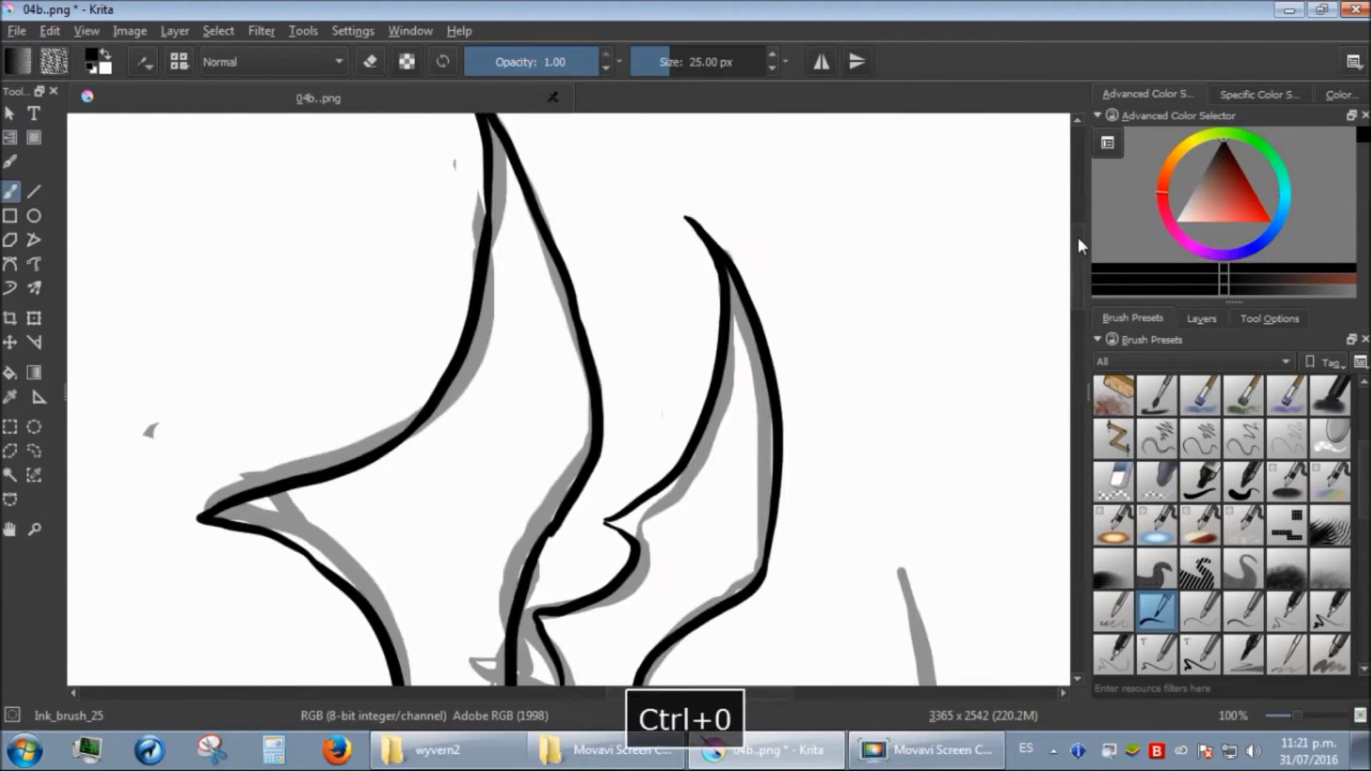
{"action": "scroll", "coordinate": [807, 300], "scroll_direction": "down", "scroll_amount": 5}
{"action": "left_click", "coordinate": [1202, 319]}
{"action": "left_click", "coordinate": [1104, 436]}
{"action": "left_click", "coordinate": [1103, 463]}
{"action": "scroll", "coordinate": [619, 319], "scroll_direction": "up", "scroll_amount": 3}
{"action": "left_click_drag", "start_coordinate": [444, 207], "coordinate": [509, 268]}
{"action": "scroll", "coordinate": [484, 279], "scroll_direction": "up", "scroll_amount": 2}
{"action": "left_click", "coordinate": [1132, 318]}
{"action": "left_click", "coordinate": [1113, 481]}
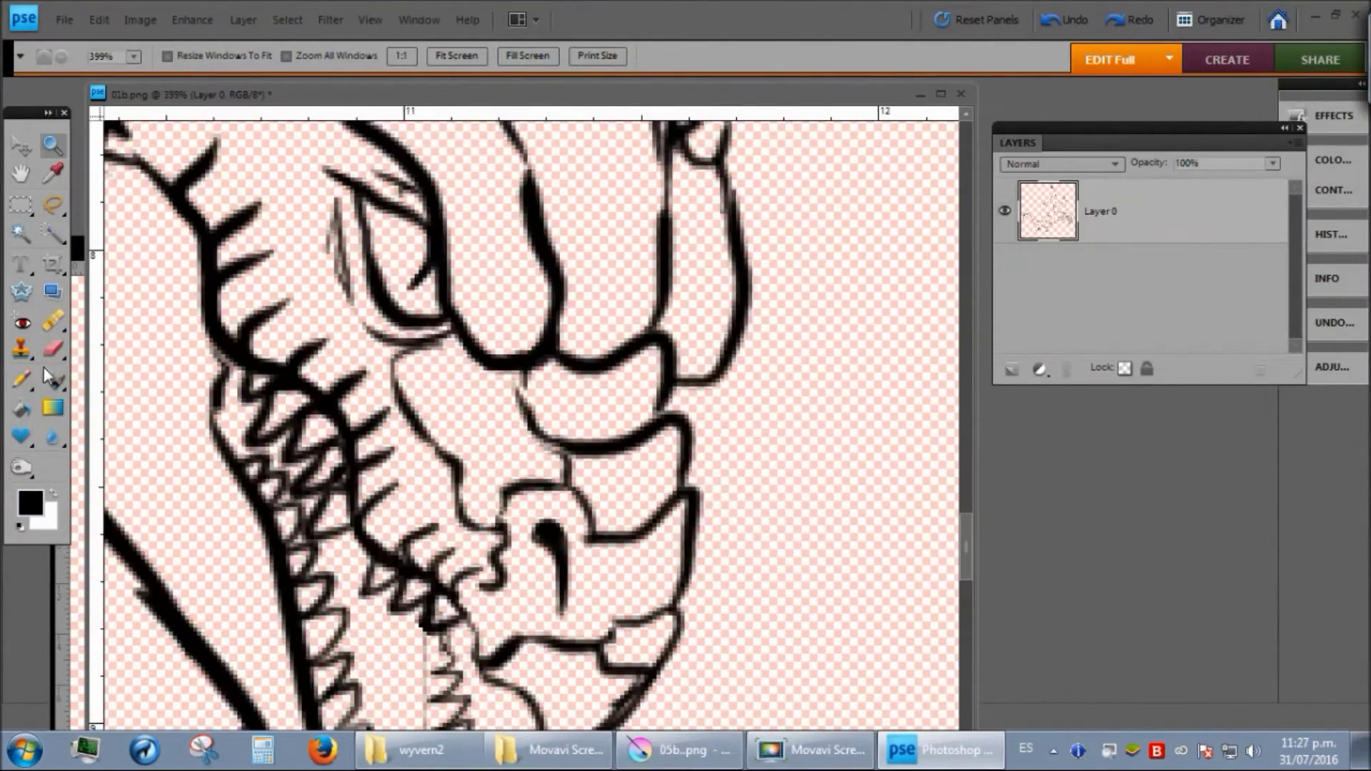
- Thicken the snout and inner jaw lines of 01b.png in Photoshop Elements with a 10 px brush
{"action": "left_click", "coordinate": [22, 380]}
{"action": "mouse_move", "coordinate": [966, 554]}
{"action": "left_mouse_down"}
{"action": "mouse_move", "coordinate": [965, 607]}
{"action": "mouse_move", "coordinate": [966, 590]}
{"action": "left_mouse_up"}
{"action": "right_click", "coordinate": [746, 282]}
{"action": "mouse_move", "coordinate": [973, 382]}
{"action": "left_mouse_down"}
{"action": "mouse_move", "coordinate": [973, 680]}
{"action": "mouse_move", "coordinate": [973, 614]}
{"action": "left_mouse_up"}
{"action": "double_click", "coordinate": [842, 500]}
{"action": "left_click_drag", "start_coordinate": [580, 251], "coordinate": [606, 320]}
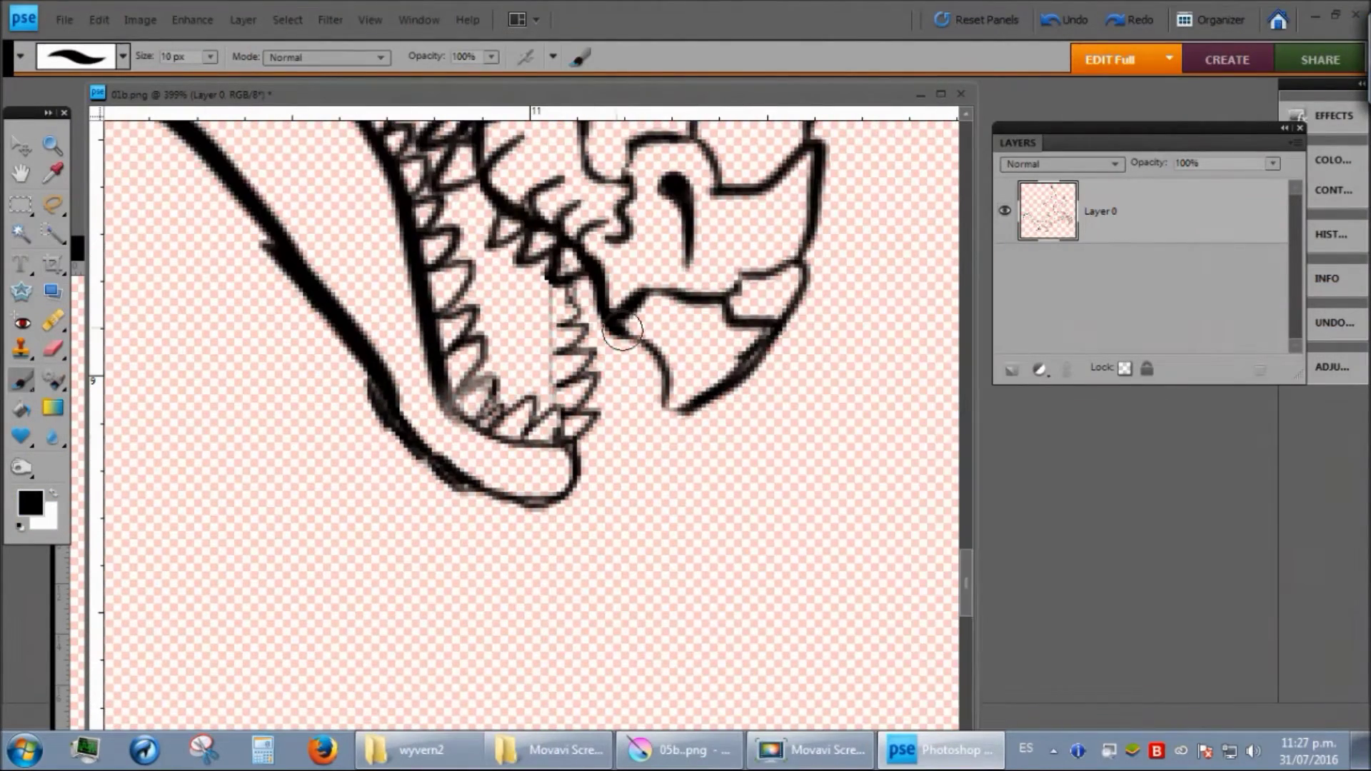
{"action": "left_click_drag", "start_coordinate": [553, 275], "coordinate": [555, 399]}
- Darken the small teeth at the front of the lower jaw with an 8 px brush
{"action": "right_click", "coordinate": [760, 371]}
{"action": "double_click", "coordinate": [842, 464]}
{"action": "left_click_drag", "start_coordinate": [580, 314], "coordinate": [561, 305]}
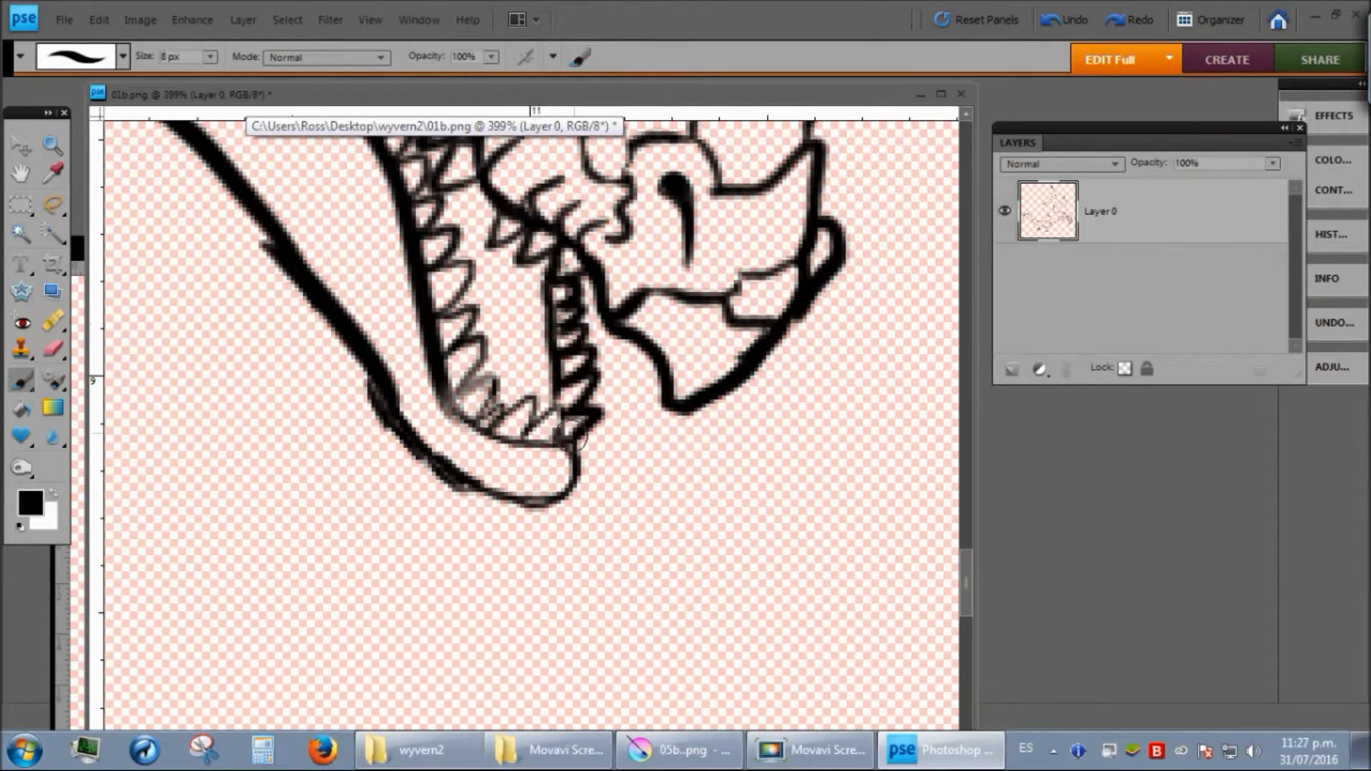
{"action": "left_click_drag", "start_coordinate": [384, 417], "coordinate": [659, 648]}
{"action": "left_click_drag", "start_coordinate": [551, 258], "coordinate": [490, 496]}
- Choose an eraser tip and erase stray ink around the dragon's jaw
{"action": "key", "text": "e"}
{"action": "right_click", "coordinate": [525, 493]}
{"action": "double_click", "coordinate": [621, 486]}
{"action": "left_click_drag", "start_coordinate": [380, 518], "coordinate": [394, 562]}
{"action": "left_click_drag", "start_coordinate": [650, 260], "coordinate": [771, 350]}
- Place the empty Layer 1 below the line art on Layer 0
{"action": "key", "text": "z"}
{"action": "key", "text": "ctrl+0"}
{"action": "left_click_drag", "start_coordinate": [428, 405], "coordinate": [641, 574]}
{"action": "left_click_drag", "start_coordinate": [566, 123], "coordinate": [896, 526]}
{"action": "left_click_drag", "start_coordinate": [1099, 211], "coordinate": [1099, 289]}
{"action": "key", "text": "ctrl+0"}
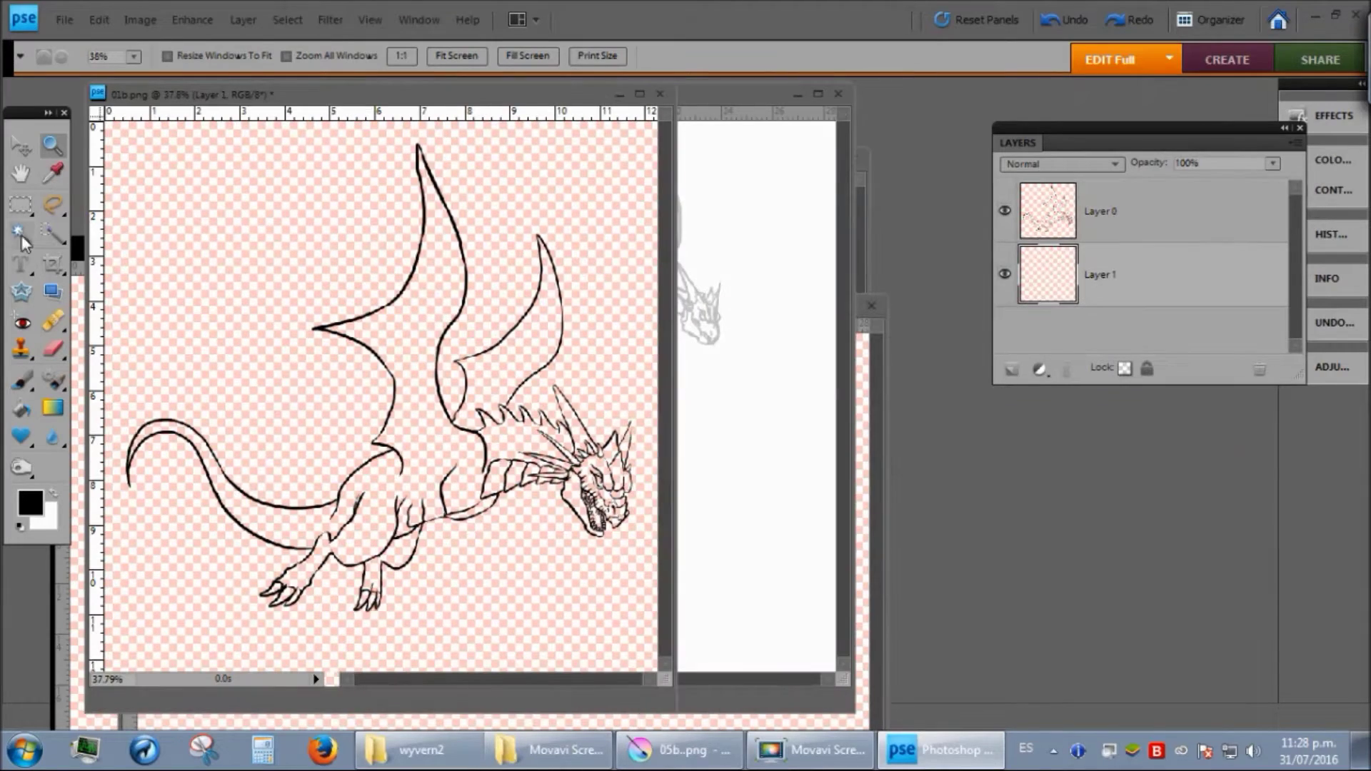
- Select the background around the dragon and invert the selection to cover its whole silhouette
{"action": "left_click", "coordinate": [587, 215]}
{"action": "key", "text": "ctrl+shift+i"}
{"action": "left_click", "coordinate": [287, 20]}
{"action": "left_click", "coordinate": [107, 300]}
- Set the foreground color to purple #a562bb
{"action": "left_click", "coordinate": [31, 503]}
{"action": "left_click_drag", "start_coordinate": [457, 418], "coordinate": [527, 323]}
{"action": "left_click", "coordinate": [517, 549]}
{"action": "left_click", "coordinate": [632, 616]}
{"action": "left_click", "coordinate": [632, 600]}
{"action": "left_click", "coordinate": [471, 477]}
{"action": "left_click", "coordinate": [632, 459]}
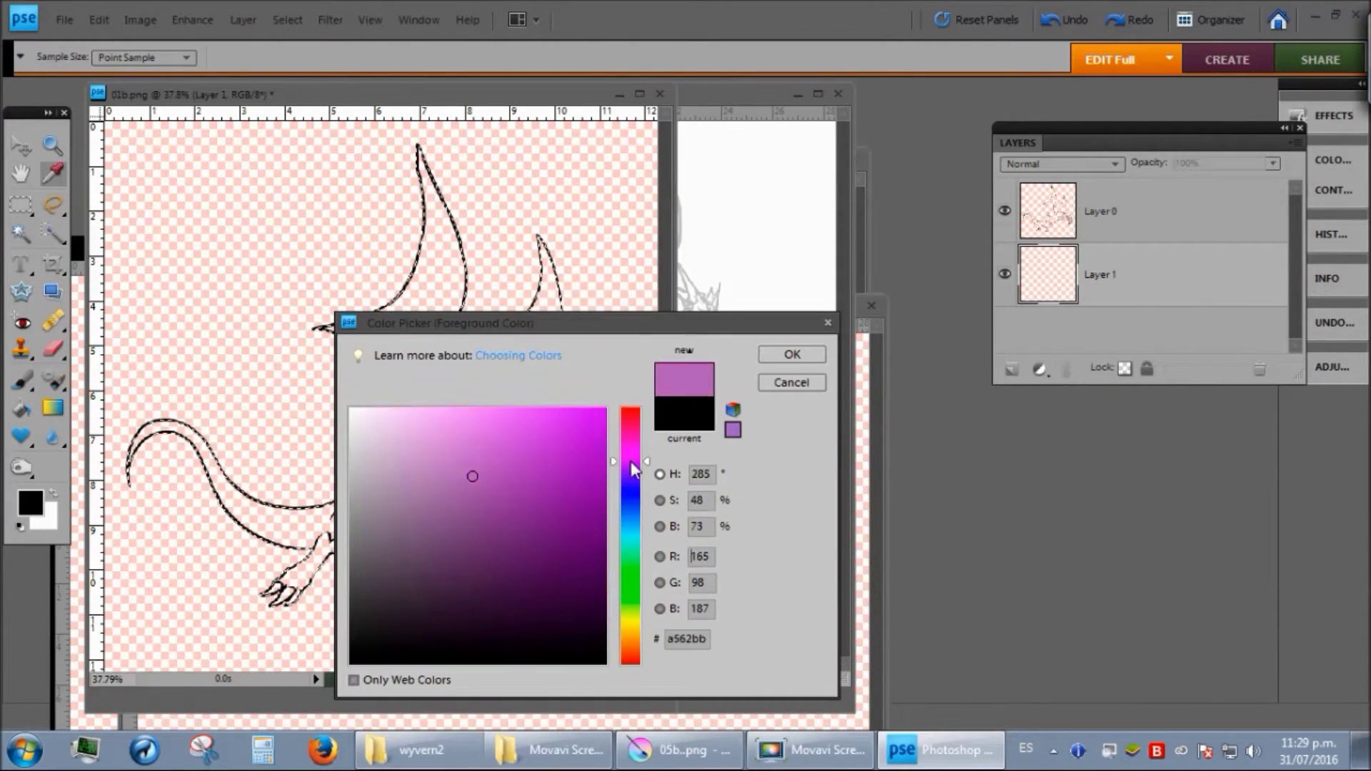
{"action": "left_click", "coordinate": [792, 354]}
- Fill the selected silhouette on Layer 1 with the purple foreground color and deselect it
{"action": "left_click", "coordinate": [99, 20]}
{"action": "left_click", "coordinate": [121, 236]}
{"action": "key", "text": "Return"}
{"action": "key", "text": "ctrl+d"}
- Set the foreground color to yellow #f8e461 and paint the dragon's eye with the brush
{"action": "key", "text": "z"}
{"action": "left_click_drag", "start_coordinate": [670, 683], "coordinate": [928, 749]}
{"action": "left_click_drag", "start_coordinate": [672, 451], "coordinate": [763, 567]}
{"action": "left_click", "coordinate": [31, 503]}
{"action": "left_click", "coordinate": [628, 626]}
{"action": "left_click", "coordinate": [505, 414]}
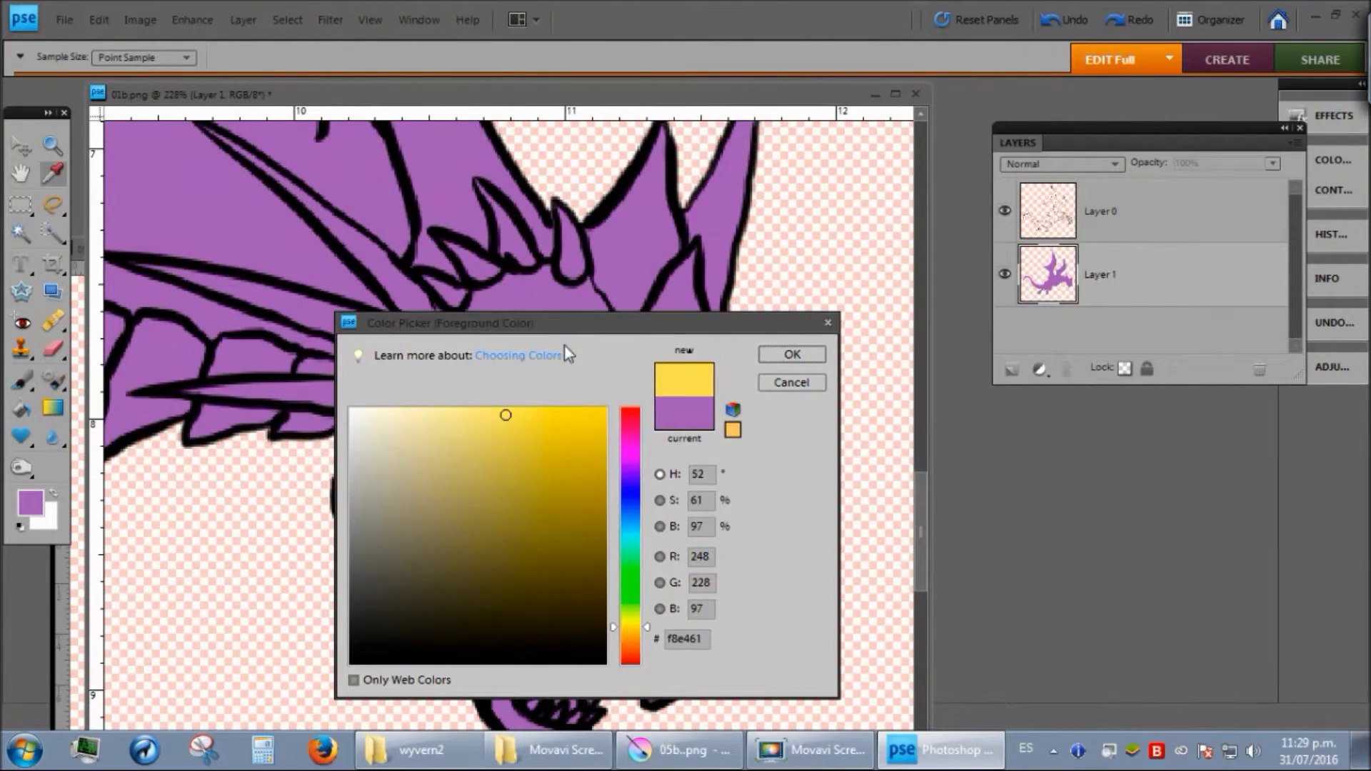
{"action": "left_click", "coordinate": [791, 354]}
{"action": "left_click_drag", "start_coordinate": [486, 340], "coordinate": [664, 529]}
{"action": "key", "text": "b"}
- Paint the upper jaw teeth white on Layer 1
{"action": "left_click", "coordinate": [480, 375]}
{"action": "left_click", "coordinate": [494, 432]}
{"action": "left_click", "coordinate": [505, 507]}
{"action": "left_click_drag", "start_coordinate": [578, 615], "coordinate": [451, 390]}
{"action": "left_click", "coordinate": [451, 390]}
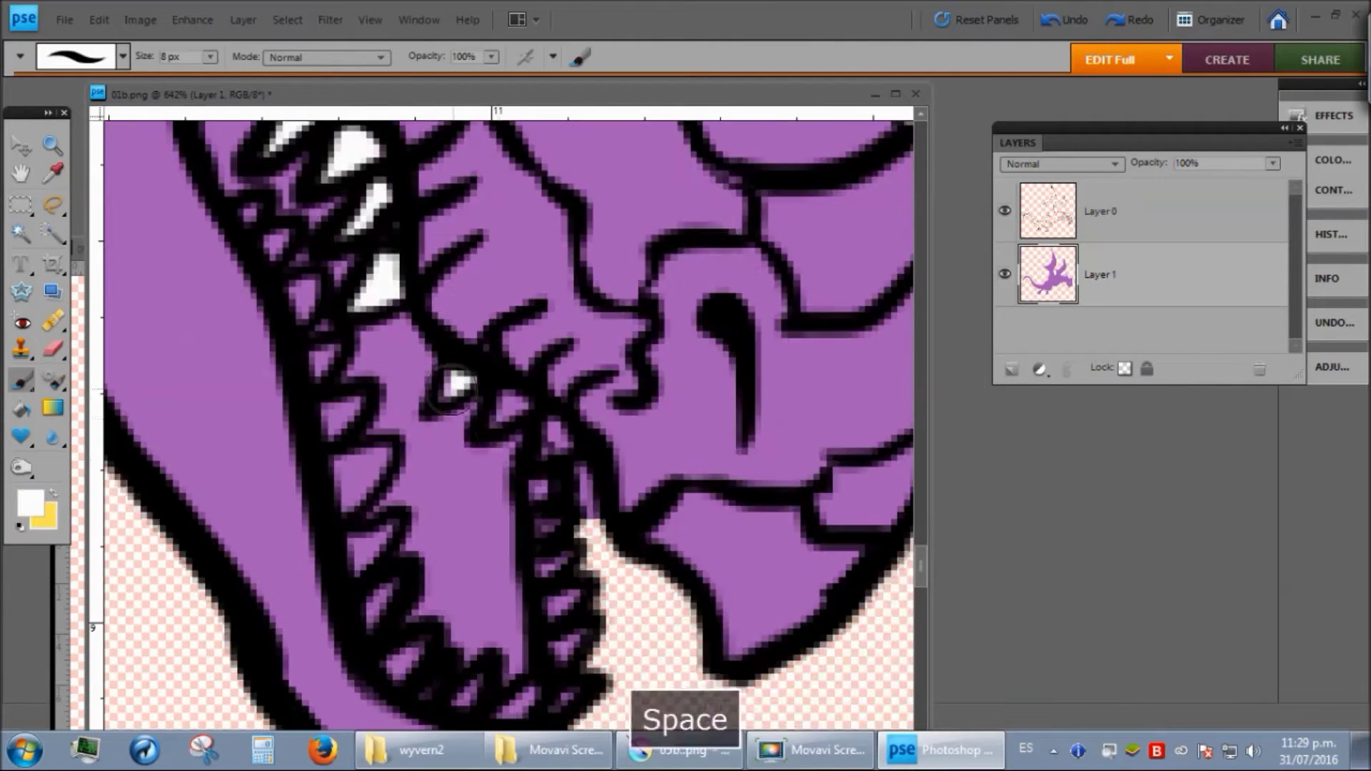
- Paint the teeth along the lower jaw white on Layer 1
{"action": "left_click_drag", "start_coordinate": [550, 579], "coordinate": [608, 400]}
{"action": "left_click", "coordinate": [593, 518]}
{"action": "left_click", "coordinate": [518, 514]}
{"action": "left_click", "coordinate": [446, 446]}
{"action": "left_click", "coordinate": [422, 291]}
{"action": "left_click_drag", "start_coordinate": [422, 291], "coordinate": [574, 663]}
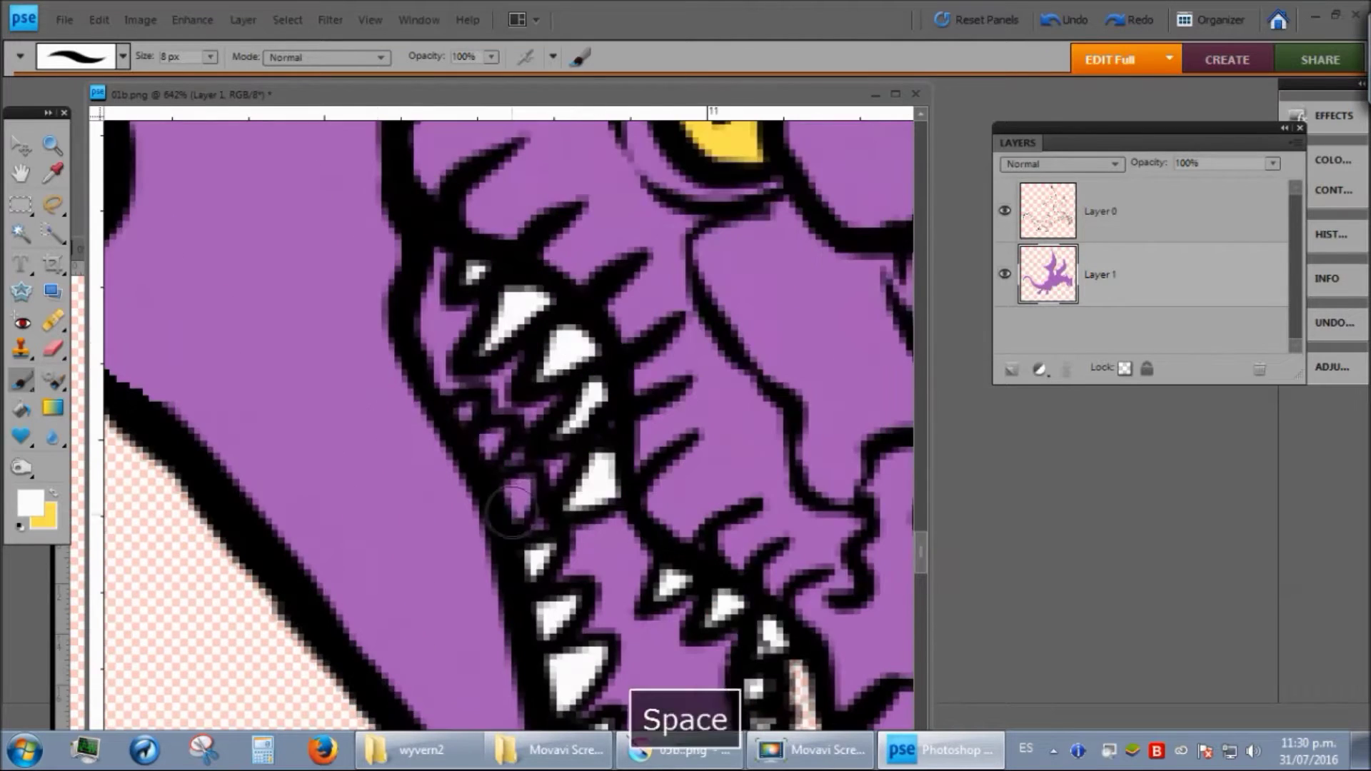
- Paint the claws of the dragon's first foot white on Layer 1 with the brush
{"action": "key", "text": "ctrl+0"}
{"action": "key", "text": "x"}
{"action": "left_click_drag", "start_coordinate": [434, 629], "coordinate": [434, 629]}
{"action": "key", "text": "b"}
{"action": "key", "text": "x"}
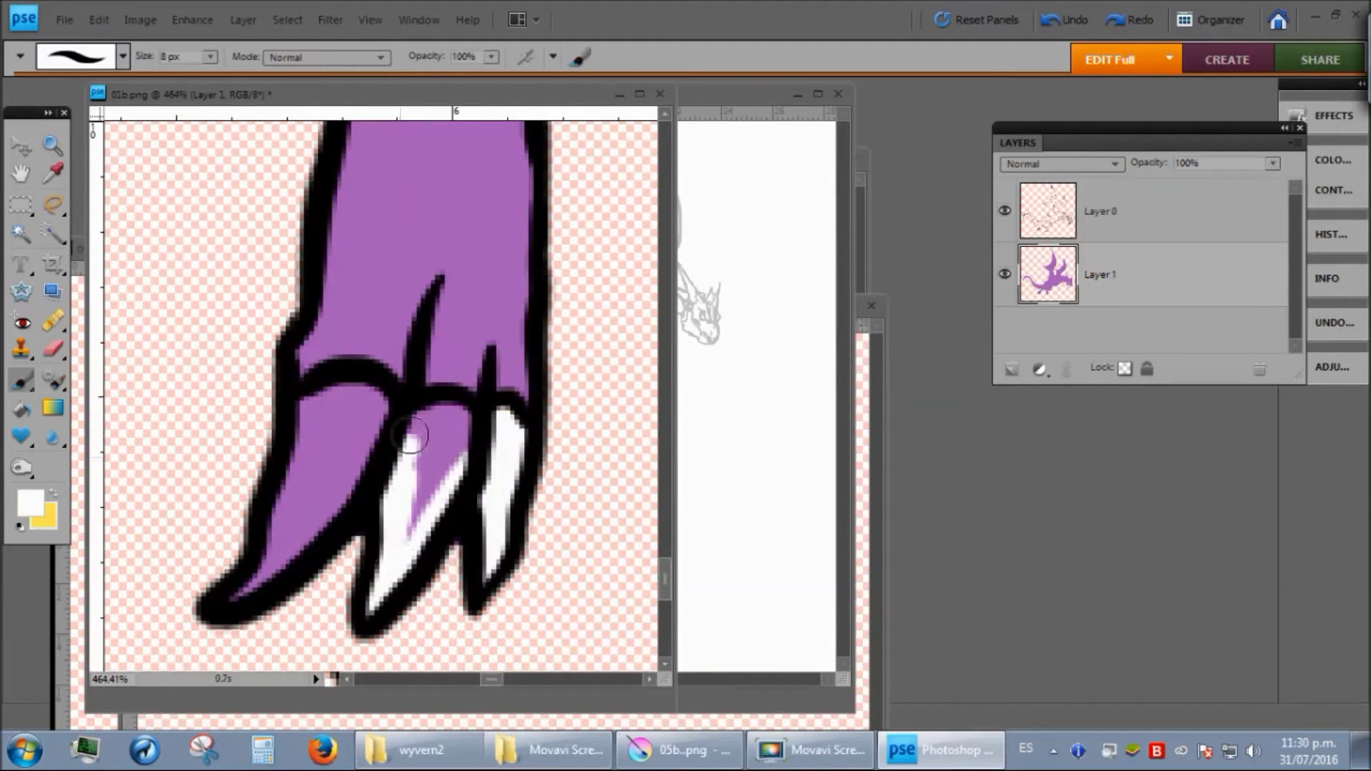
{"action": "left_click_drag", "start_coordinate": [350, 422], "coordinate": [307, 504]}
{"action": "left_click_drag", "start_coordinate": [121, 436], "coordinate": [435, 400]}
- Paint the claws on the dragon's other foot white
{"action": "left_click_drag", "start_coordinate": [460, 385], "coordinate": [322, 543]}
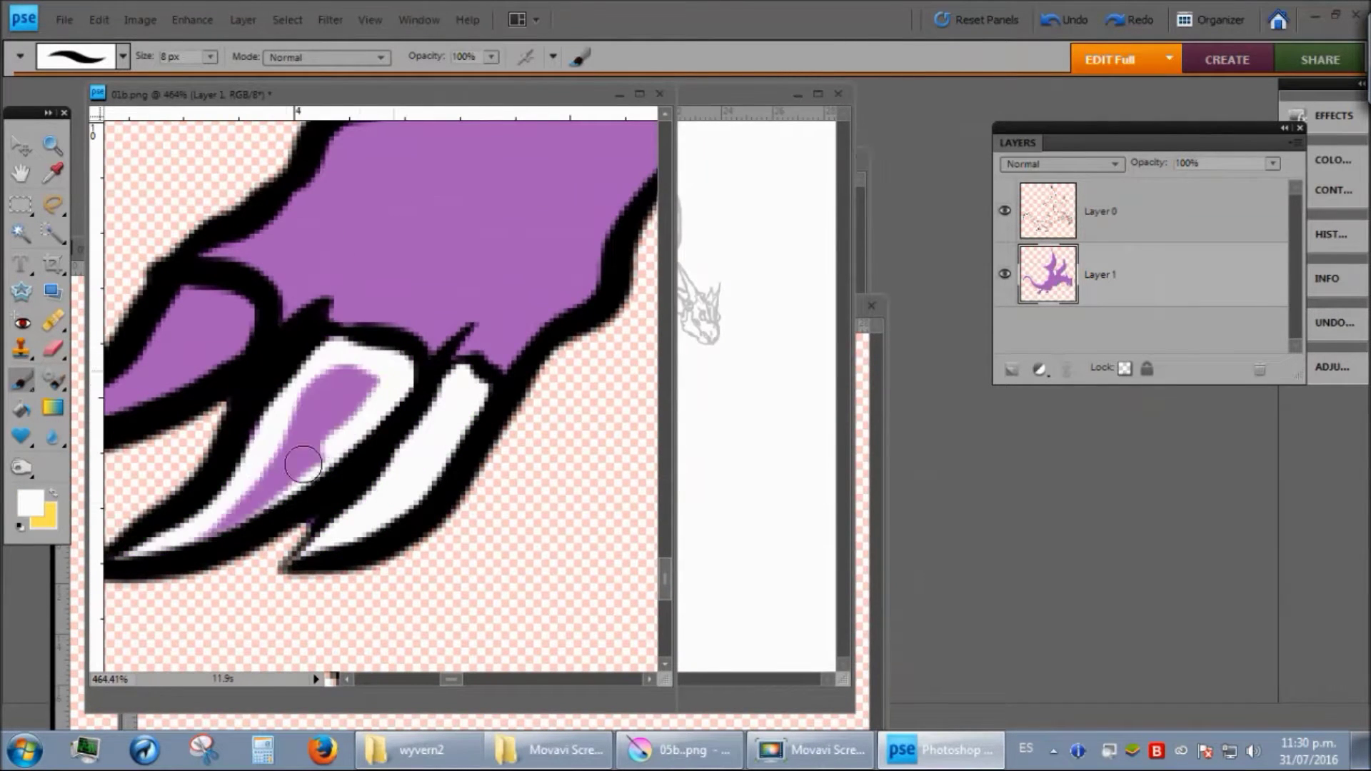
{"action": "left_click_drag", "start_coordinate": [304, 464], "coordinate": [214, 532]}
{"action": "left_click_drag", "start_coordinate": [235, 350], "coordinate": [466, 394]}
{"action": "left_click_drag", "start_coordinate": [467, 392], "coordinate": [395, 433]}
- Paint the small crest spikes at the back of the dragon's head white
{"action": "key", "text": "z"}
{"action": "key", "text": "ctrl+0"}
{"action": "left_click_drag", "start_coordinate": [620, 460], "coordinate": [672, 502]}
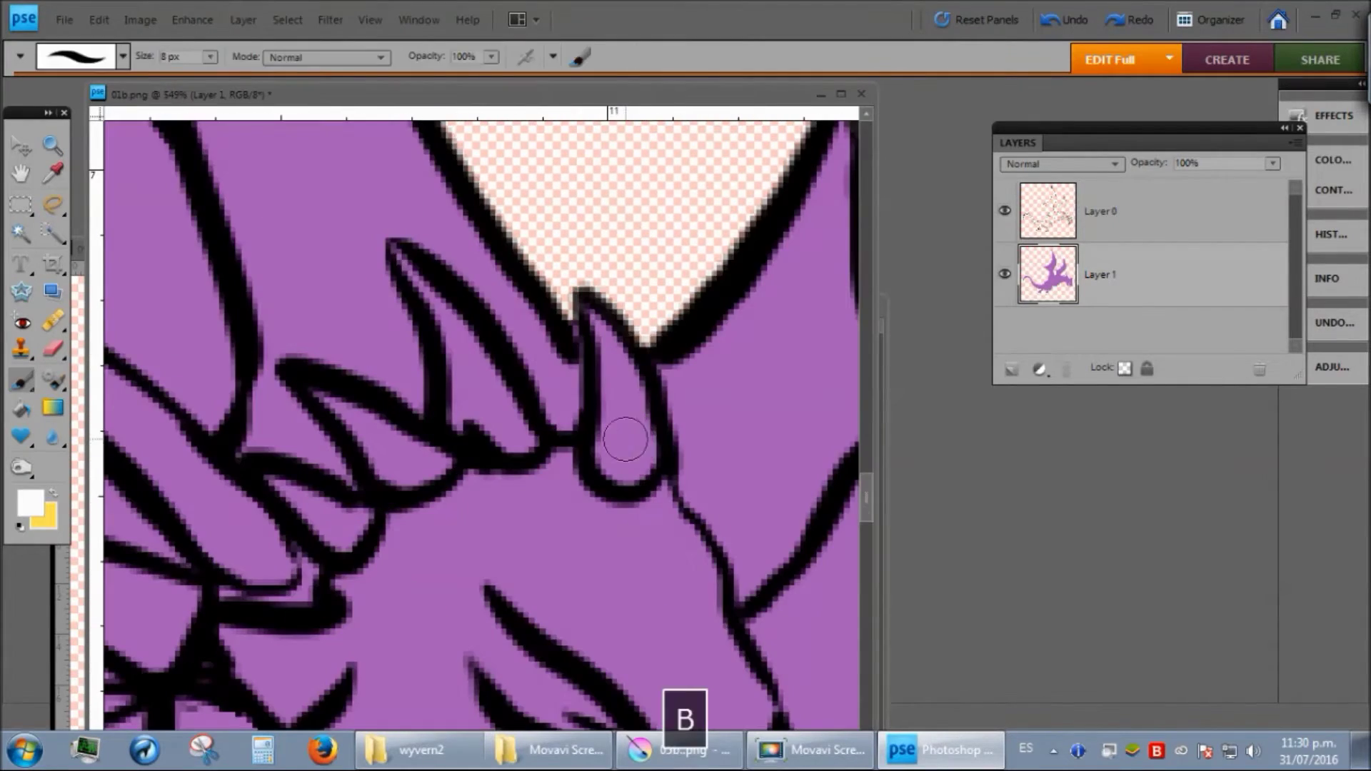
{"action": "key", "text": "ctrl+z"}
{"action": "left_click_drag", "start_coordinate": [284, 506], "coordinate": [189, 164]}
{"action": "key", "text": "ctrl+minus"}
{"action": "key", "text": "ctrl+minus"}
- Paint the long horns on top of the head and behind the jaw white
{"action": "left_click_drag", "start_coordinate": [343, 214], "coordinate": [576, 460]}
{"action": "mouse_move", "coordinate": [705, 416]}
{"action": "left_mouse_down"}
{"action": "mouse_move", "coordinate": [606, 221]}
{"action": "mouse_move", "coordinate": [440, 456]}
{"action": "left_mouse_up"}
{"action": "left_click_drag", "start_coordinate": [420, 410], "coordinate": [114, 214]}
{"action": "left_click_drag", "start_coordinate": [457, 485], "coordinate": [481, 521]}
{"action": "left_click_drag", "start_coordinate": [397, 717], "coordinate": [653, 528]}
{"action": "left_click_drag", "start_coordinate": [286, 422], "coordinate": [575, 432]}
{"action": "mouse_move", "coordinate": [575, 432]}
{"action": "left_mouse_down"}
{"action": "mouse_move", "coordinate": [472, 357]}
{"action": "mouse_move", "coordinate": [632, 417]}
{"action": "left_mouse_up"}
{"action": "mouse_move", "coordinate": [575, 407]}
{"action": "left_mouse_down"}
{"action": "mouse_move", "coordinate": [396, 227]}
{"action": "mouse_move", "coordinate": [572, 332]}
{"action": "left_mouse_up"}
{"action": "left_click_drag", "start_coordinate": [670, 511], "coordinate": [784, 455]}
- Set the foreground color to dark red and paint the inside of the dragon's mouth between the teeth
{"action": "left_click_drag", "start_coordinate": [617, 451], "coordinate": [634, 450]}
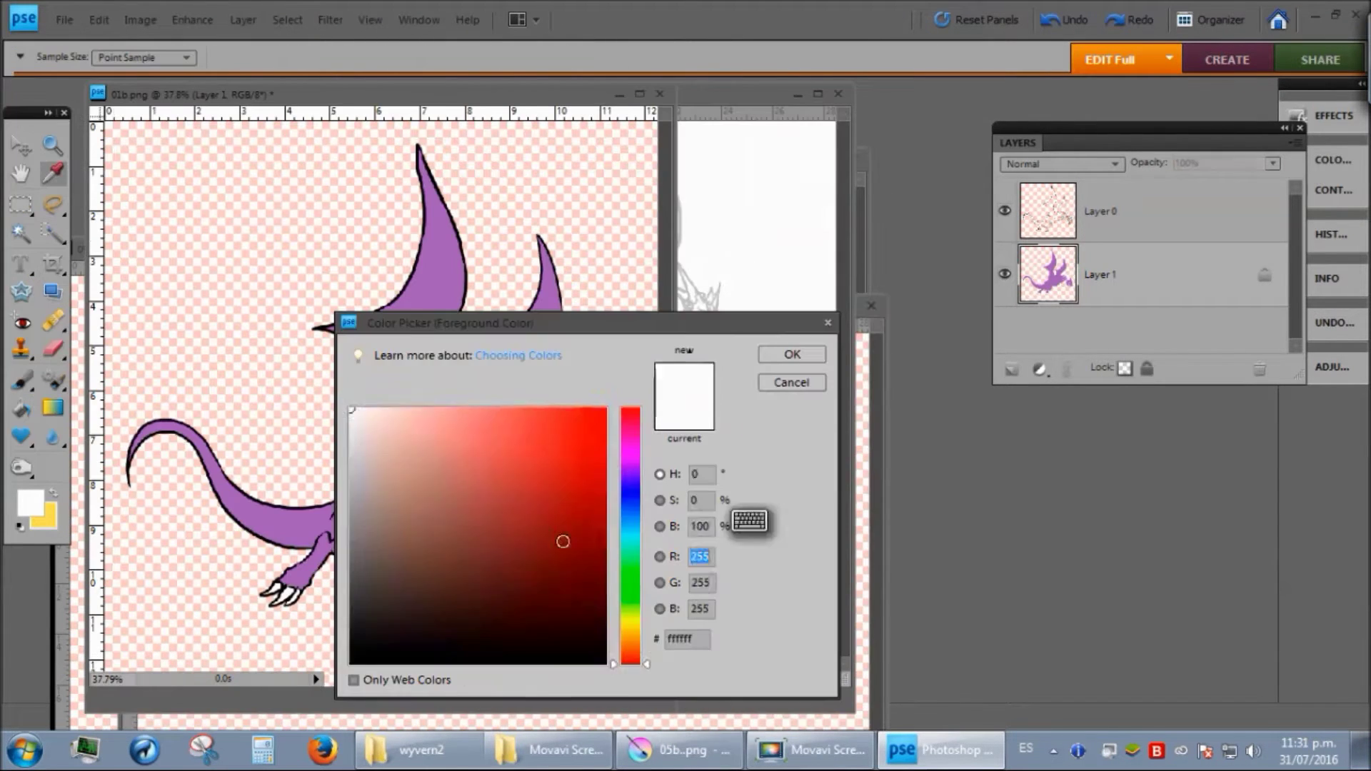
{"action": "left_click", "coordinate": [521, 474]}
{"action": "left_click", "coordinate": [367, 465]}
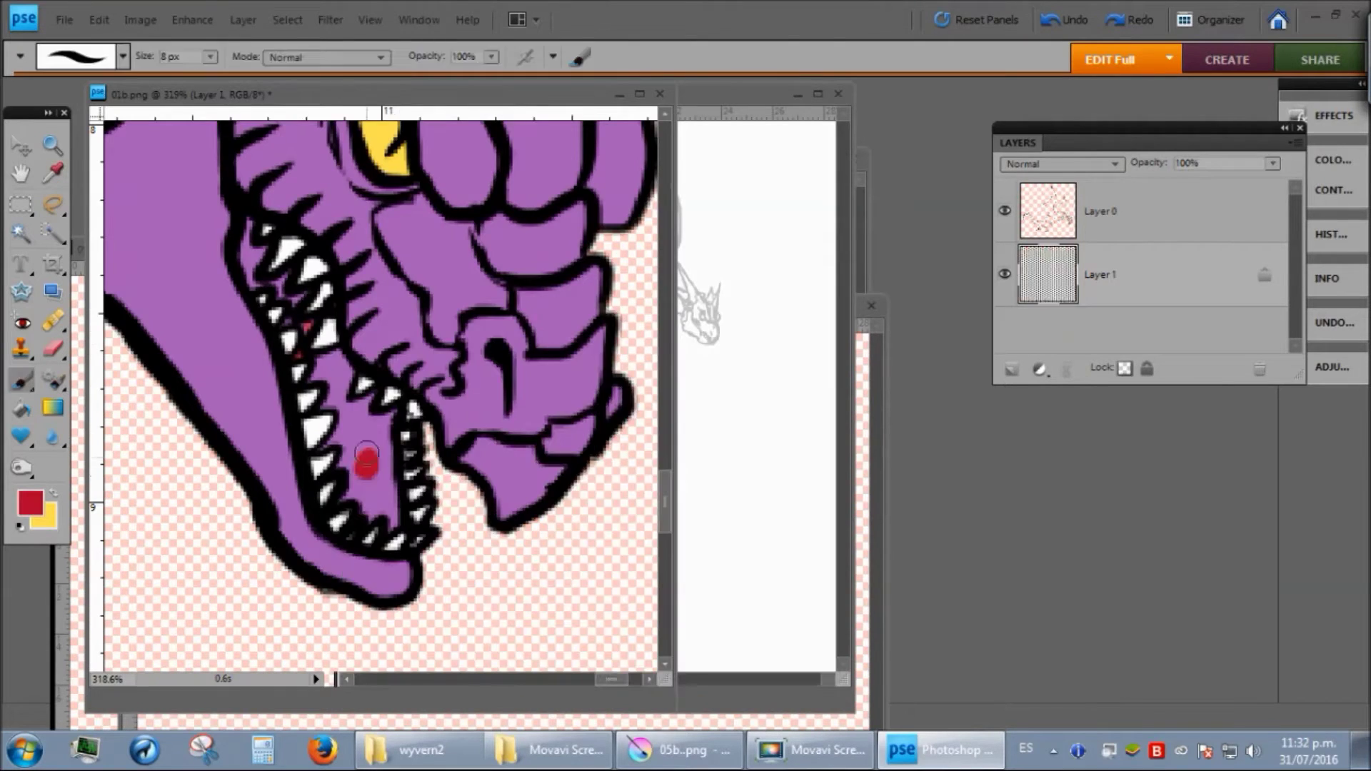
{"action": "scroll", "coordinate": [212, 276], "scroll_direction": "up", "scroll_amount": 3}
{"action": "key", "text": "b"}
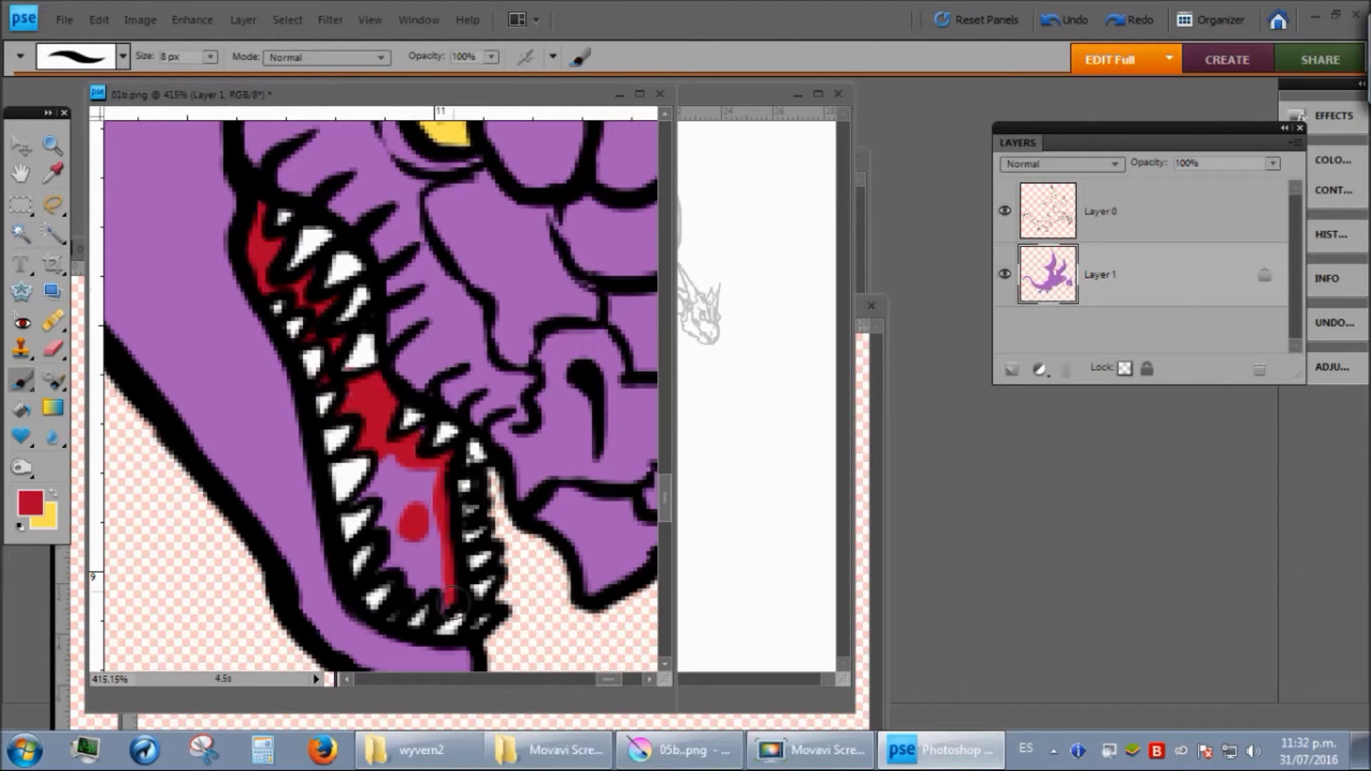
{"action": "left_click_drag", "start_coordinate": [529, 523], "coordinate": [312, 466]}
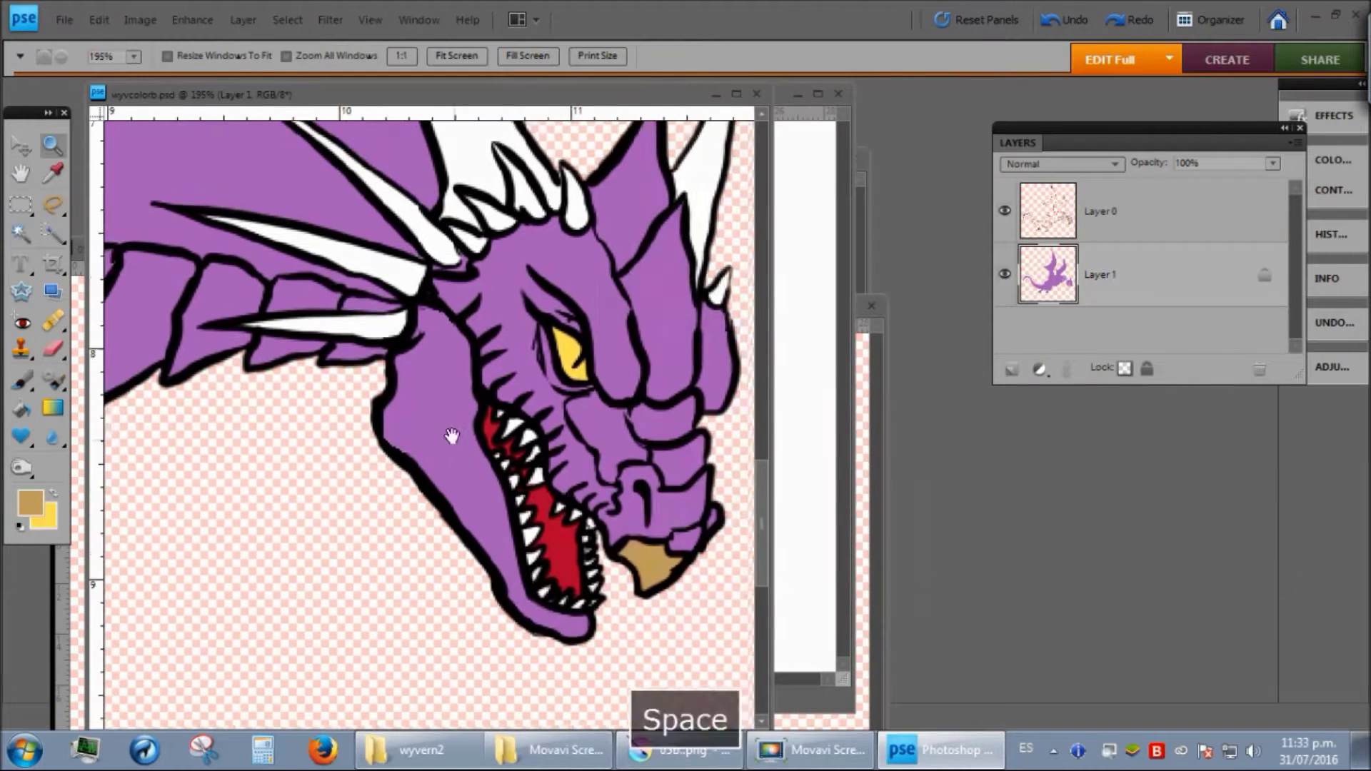
- Select the scales along the neck's underside with the Lasso and fill them with the tan foreground color
{"action": "left_click_drag", "start_coordinate": [545, 442], "coordinate": [624, 527]}
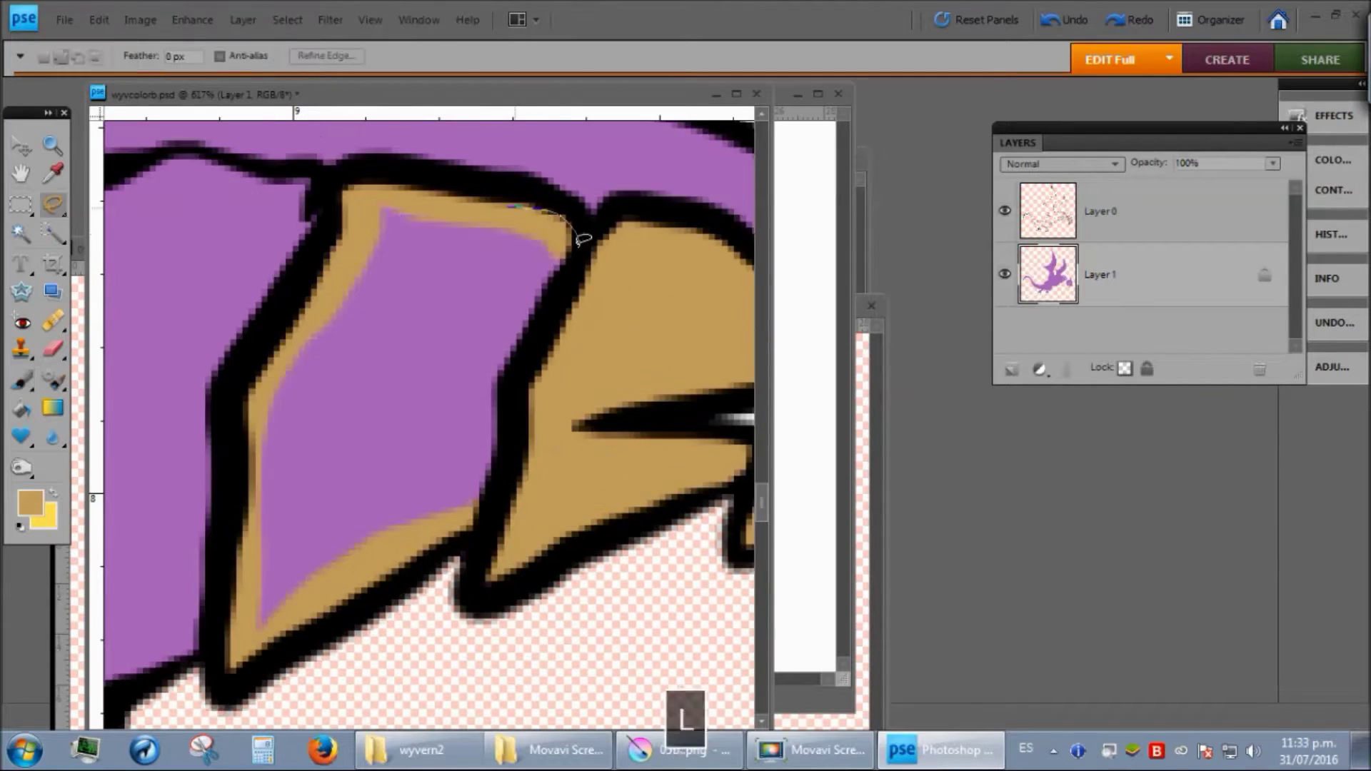
{"action": "mouse_move", "coordinate": [584, 239]}
{"action": "left_mouse_down"}
{"action": "mouse_move", "coordinate": [229, 671]}
{"action": "mouse_move", "coordinate": [465, 395]}
{"action": "left_mouse_up"}
{"action": "left_click", "coordinate": [52, 408]}
{"action": "left_click", "coordinate": [21, 408]}
{"action": "left_click", "coordinate": [321, 400]}
{"action": "key", "text": "ctrl+minus"}
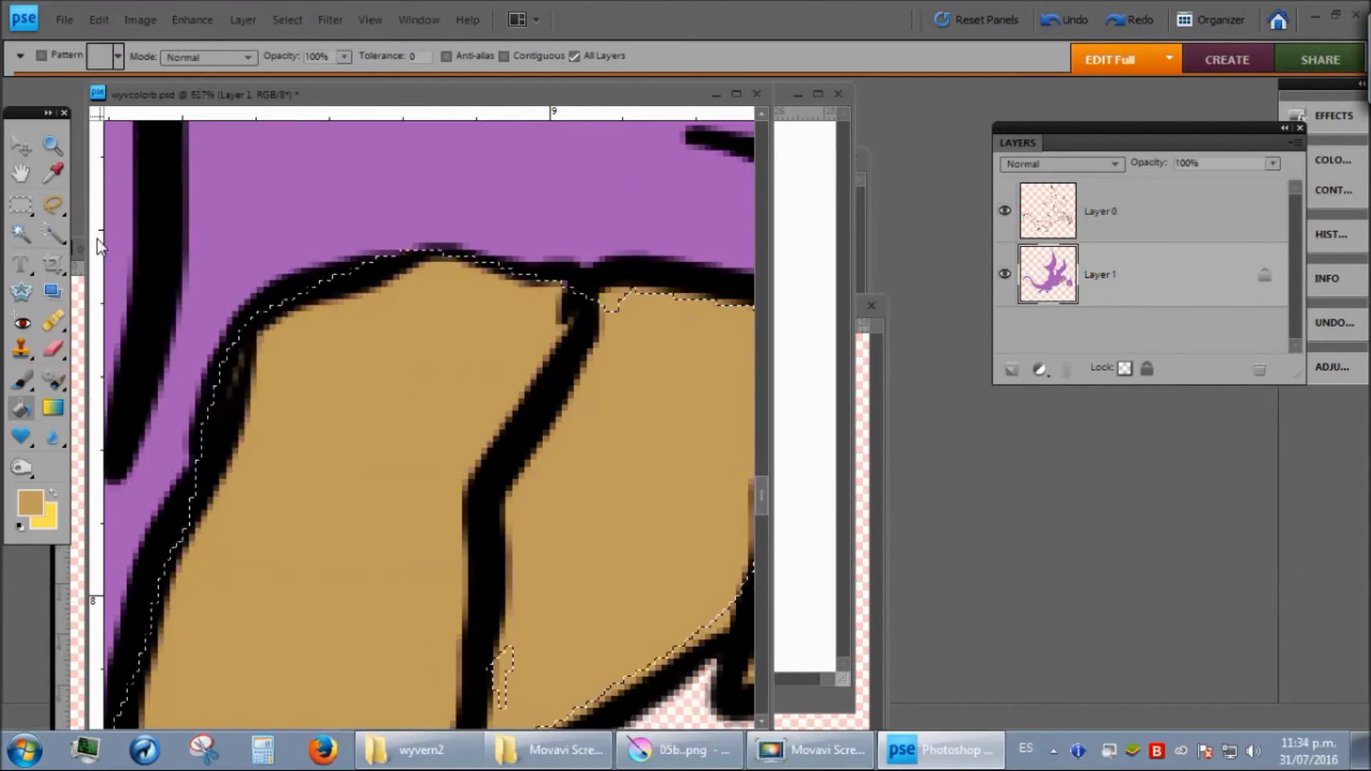
- Darken Layer 1 with a Hue/Saturation adjustment, setting Lightness to -61
{"action": "key", "text": "ctrl+0"}
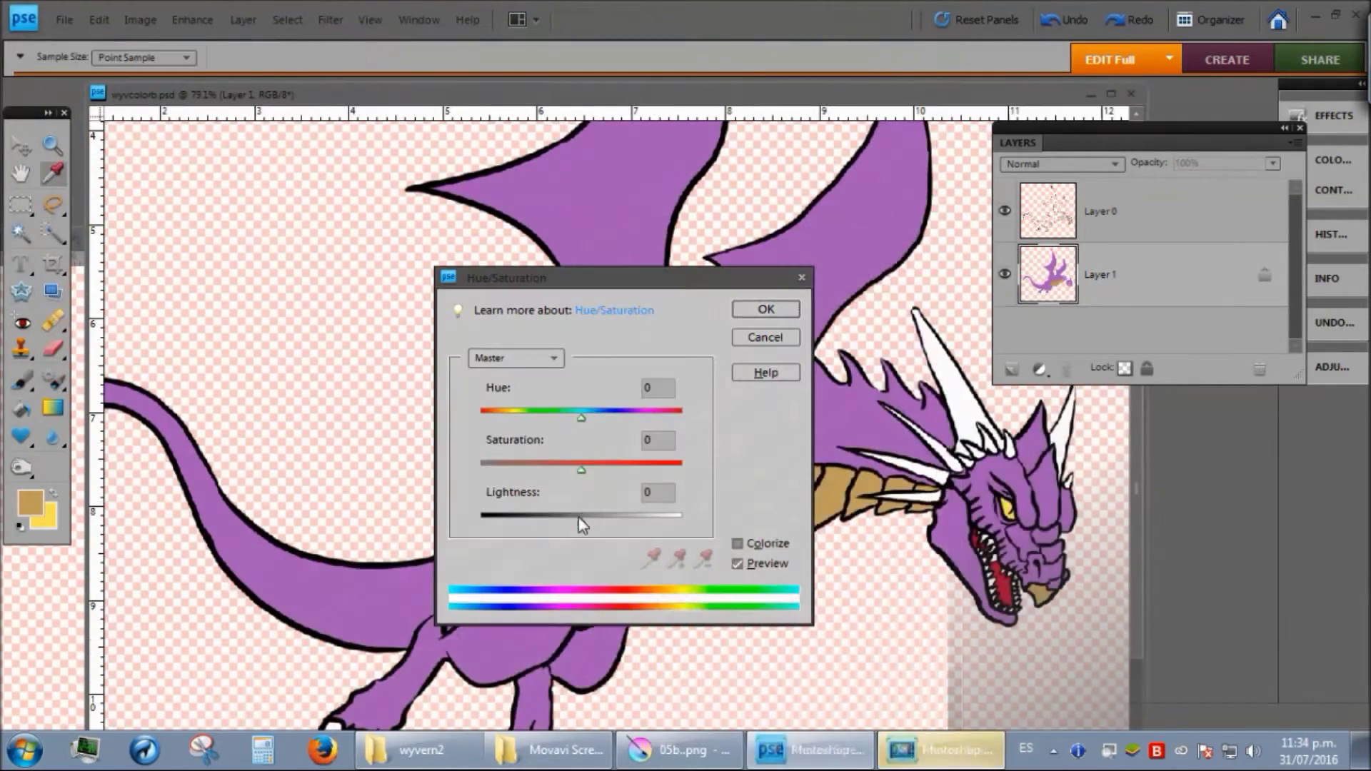
{"action": "left_click_drag", "start_coordinate": [578, 517], "coordinate": [531, 516]}
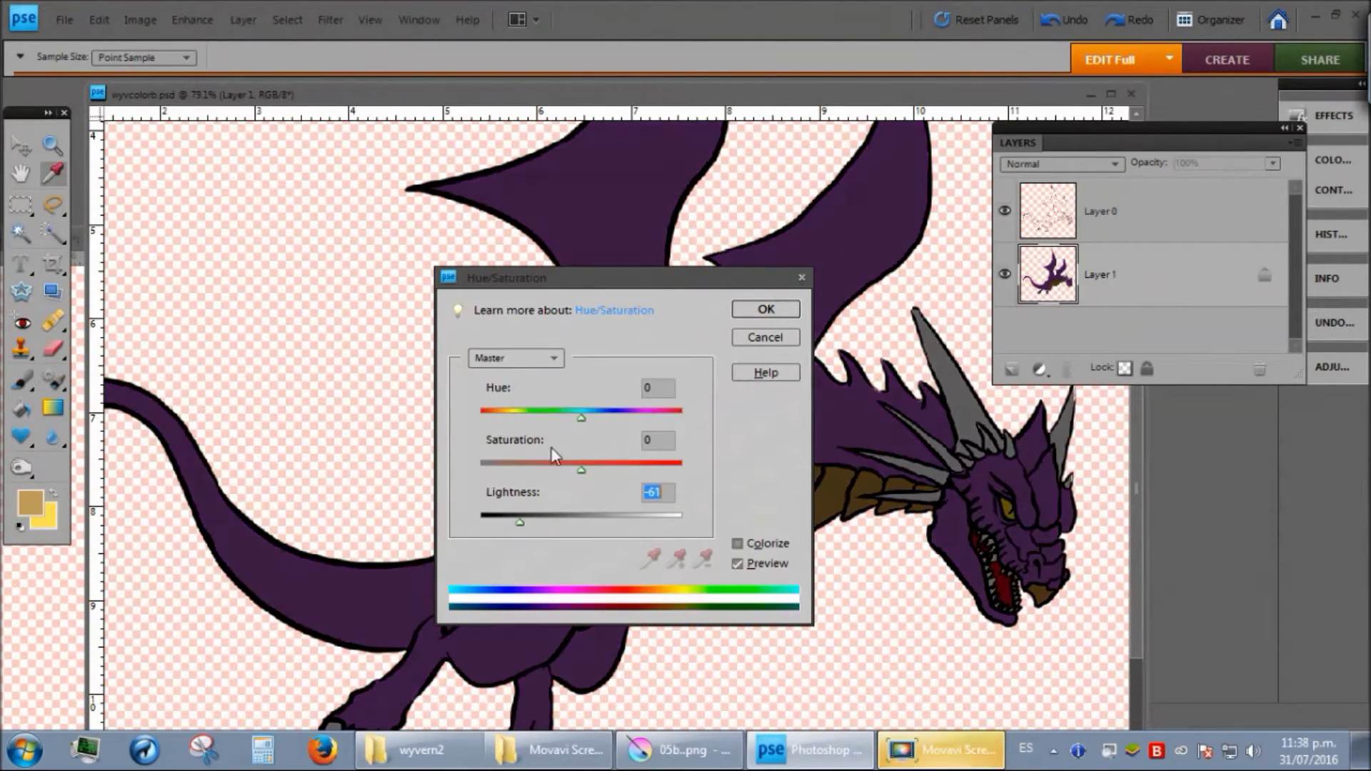
{"action": "key", "text": "Return"}
- Set the foreground color to light lilac and paint highlights on the brow ridge and snout plates
{"action": "key", "text": "k"}
{"action": "left_click", "coordinate": [792, 355]}
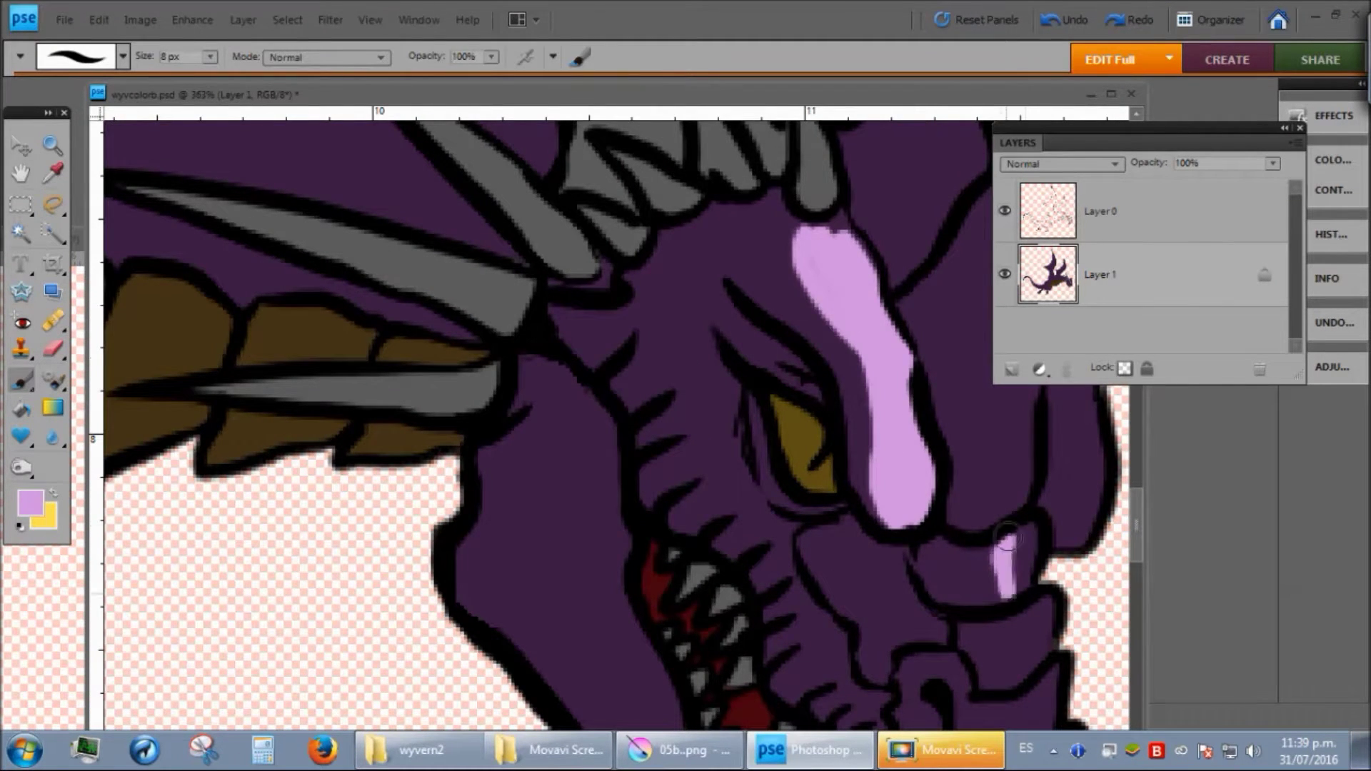
{"action": "left_click_drag", "start_coordinate": [1007, 537], "coordinate": [1021, 587]}
{"action": "left_click_drag", "start_coordinate": [958, 565], "coordinate": [968, 602]}
{"action": "key", "text": "space"}
{"action": "left_click_drag", "start_coordinate": [964, 582], "coordinate": [801, 382]}
{"action": "left_click_drag", "start_coordinate": [787, 457], "coordinate": [801, 510]}
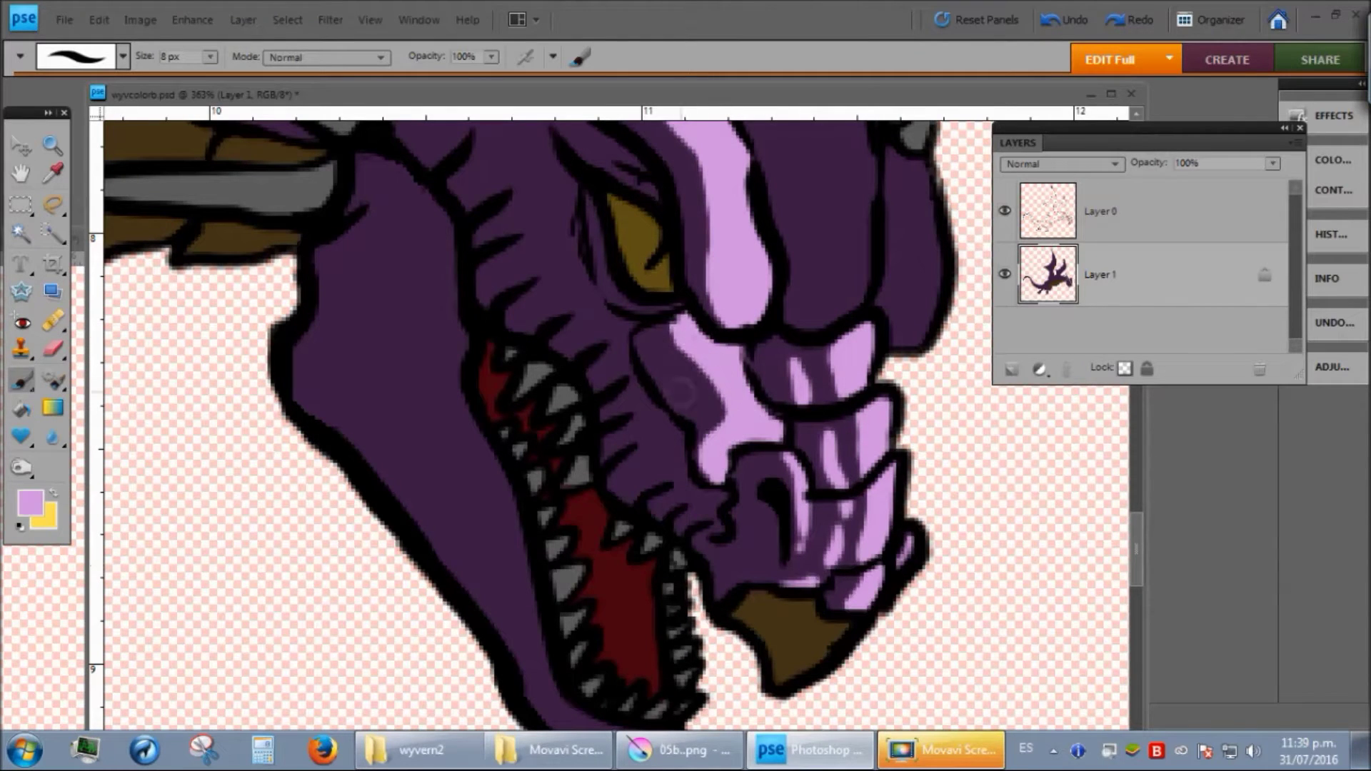
- Brighten the dragon's eye with yellow and paint lilac highlights on the small ridges along the upper lip
{"action": "key", "text": "x"}
{"action": "key", "text": "space"}
{"action": "left_click_drag", "start_coordinate": [707, 543], "coordinate": [722, 407]}
{"action": "left_click", "coordinate": [723, 407]}
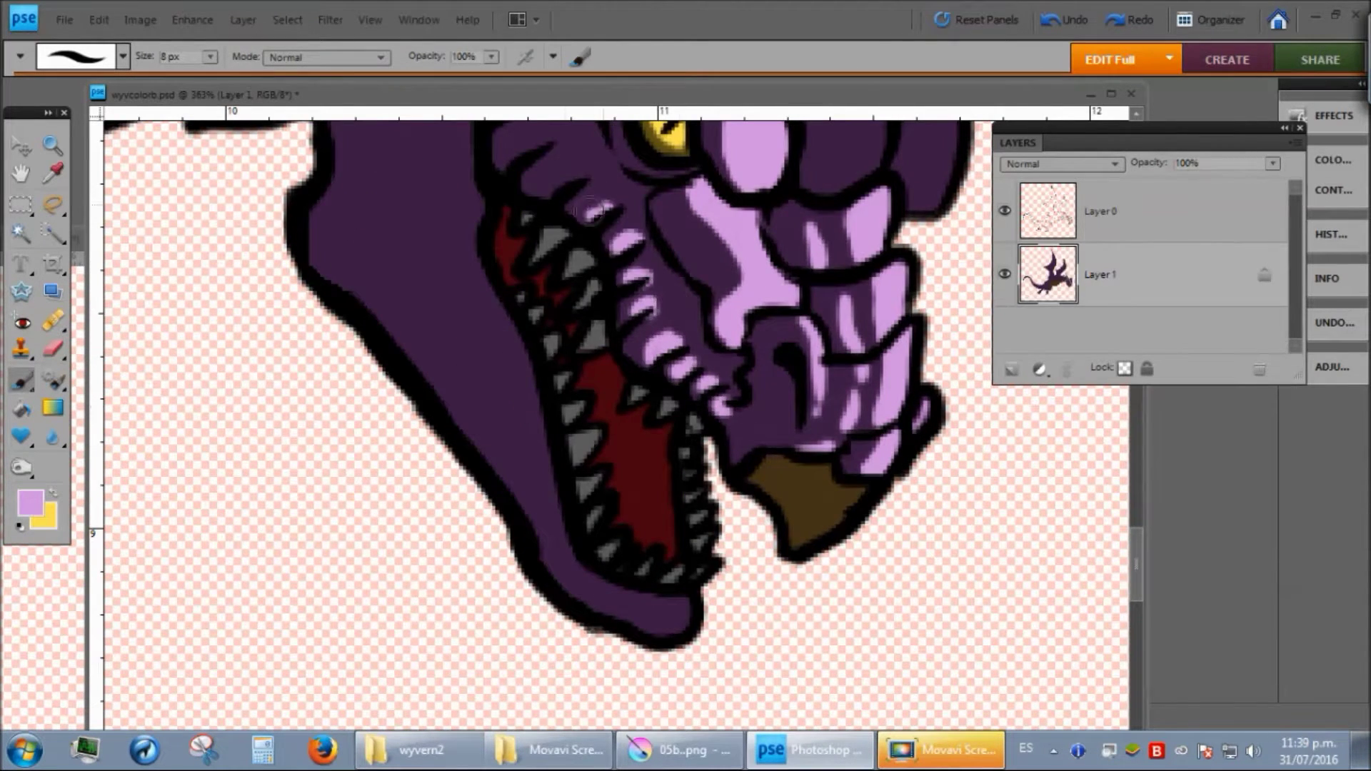
{"action": "key", "text": "space"}
{"action": "left_click_drag", "start_coordinate": [597, 202], "coordinate": [455, 315]}
{"action": "left_click_drag", "start_coordinate": [737, 296], "coordinate": [748, 410]}
- Paint lilac highlights on the ear frills, the far side of the head and the tip of the lower jaw
{"action": "scroll", "coordinate": [748, 410], "scroll_direction": "down", "scroll_amount": 2}
{"action": "key", "text": "space"}
{"action": "left_click_drag", "start_coordinate": [923, 213], "coordinate": [923, 259]}
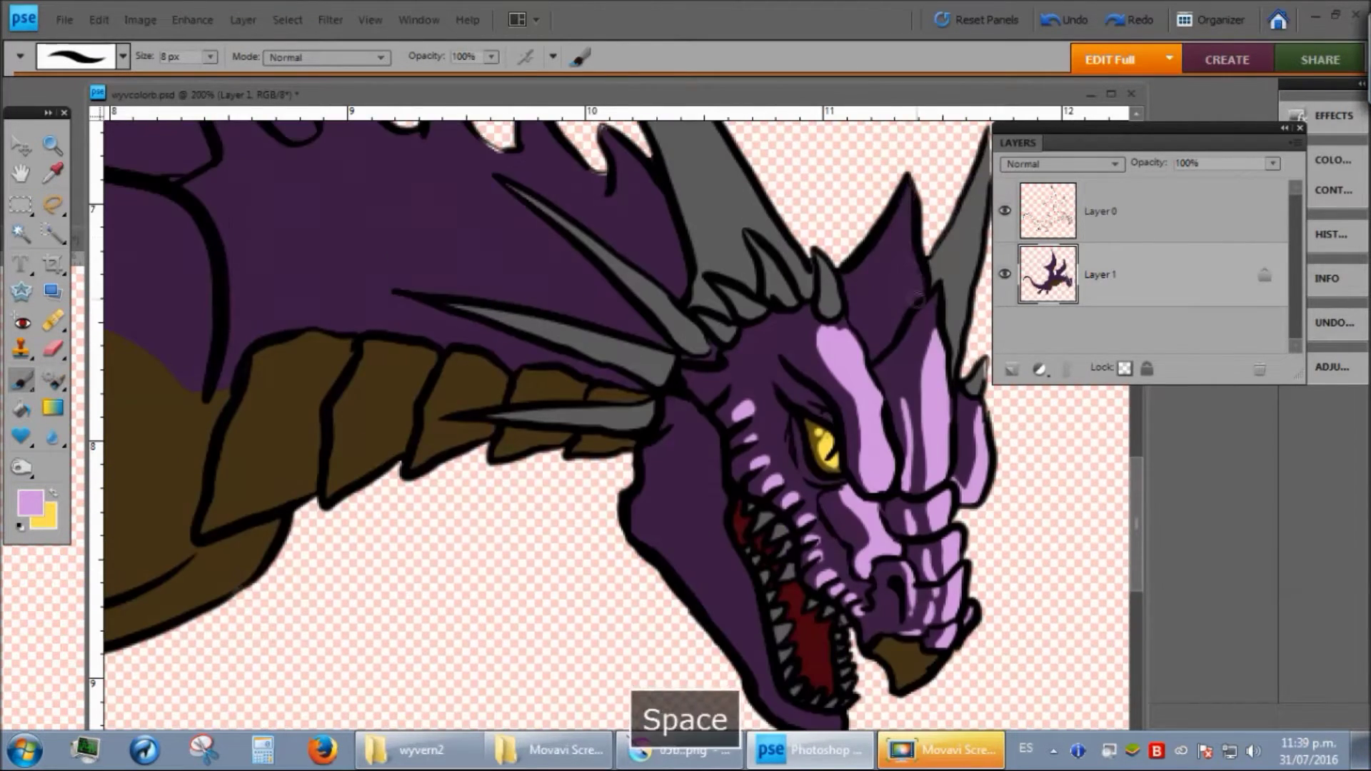
{"action": "scroll", "coordinate": [972, 379], "scroll_direction": "down", "scroll_amount": 3}
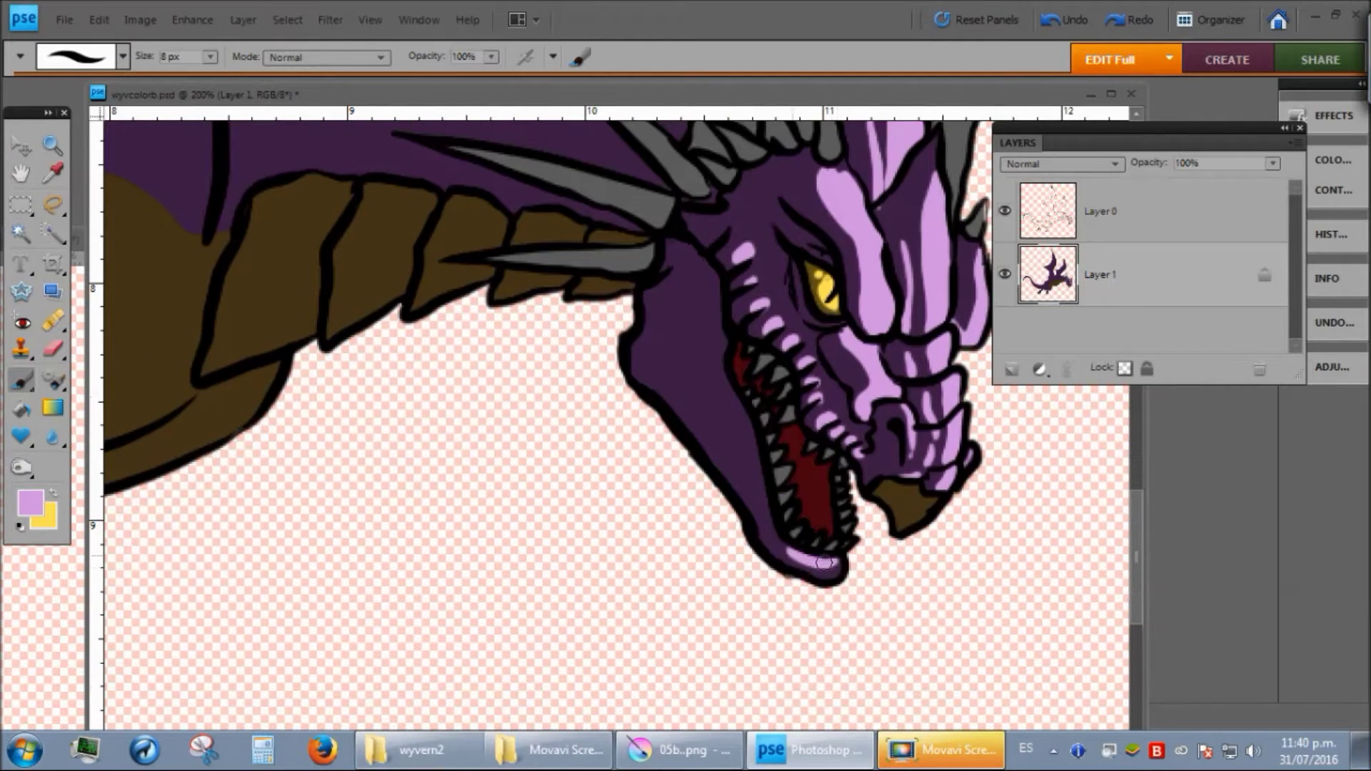
- Paint lilac highlights on the spines along the back of the neck and dab small scale spots below them
{"action": "scroll", "coordinate": [752, 451], "scroll_direction": "up", "scroll_amount": 6}
{"action": "scroll", "coordinate": [539, 263], "scroll_direction": "left", "scroll_amount": 2}
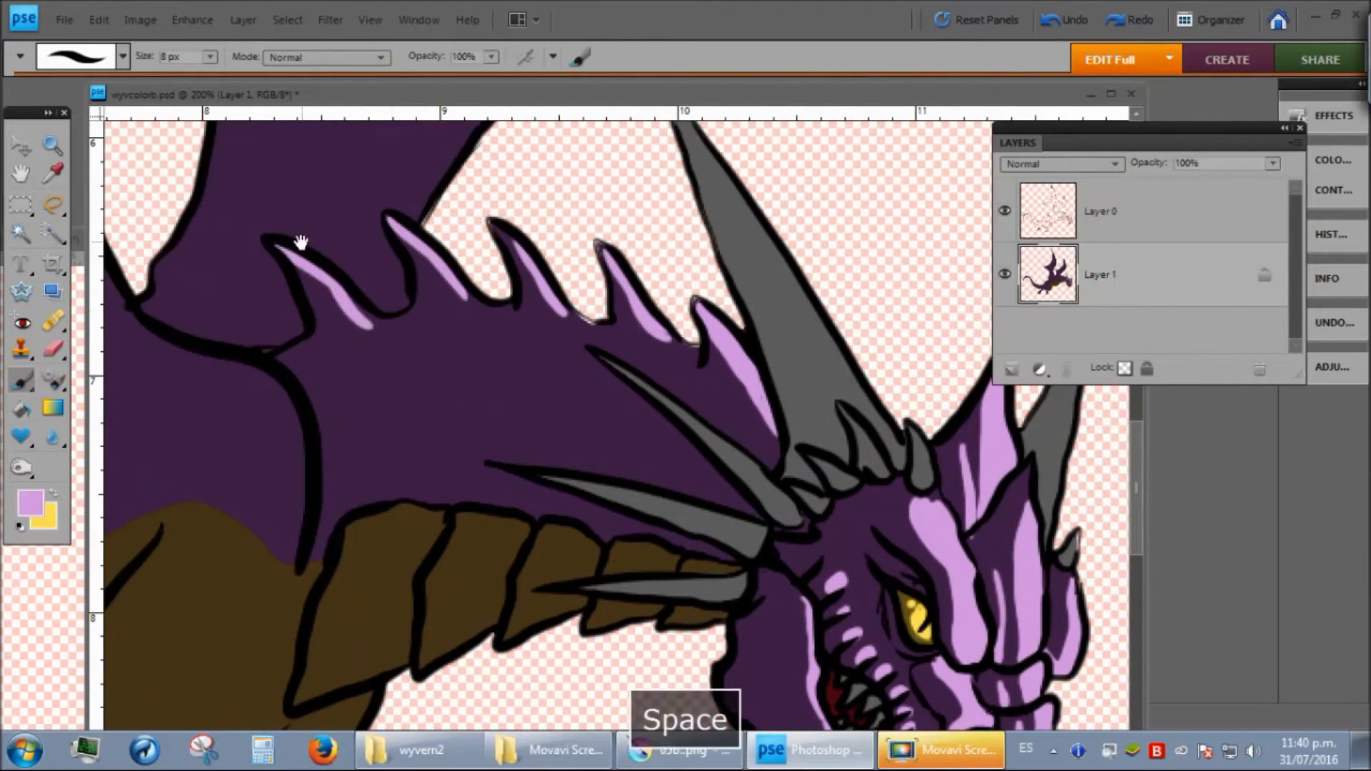
{"action": "key", "text": "space"}
{"action": "left_click_drag", "start_coordinate": [450, 269], "coordinate": [490, 183]}
{"action": "left_click_drag", "start_coordinate": [609, 291], "coordinate": [619, 295]}
{"action": "left_click", "coordinate": [583, 285]}
{"action": "left_click", "coordinate": [578, 308]}
{"action": "left_click", "coordinate": [593, 313]}
{"action": "left_click", "coordinate": [625, 333]}
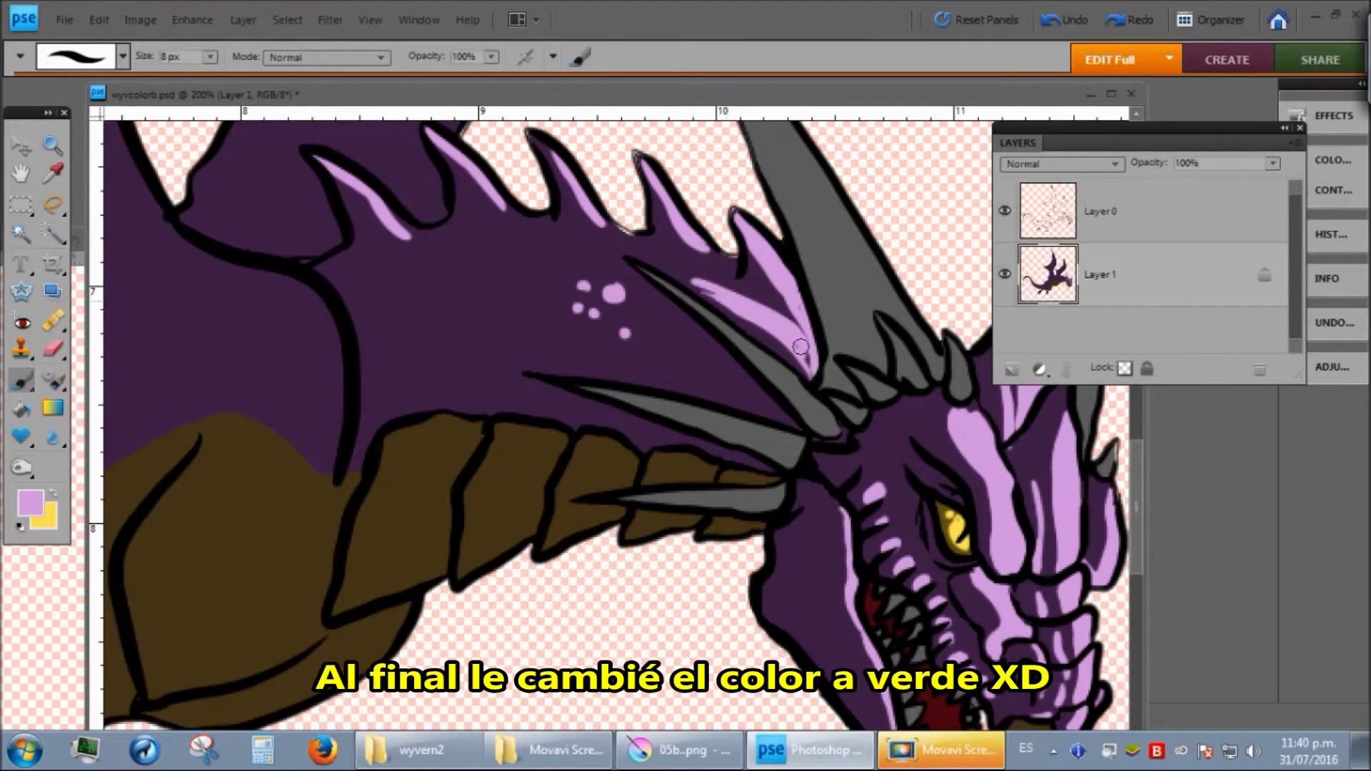
- Choose a different brush preset, change its size, and paint broader lilac highlights across the neck
{"action": "right_click", "coordinate": [554, 291]}
{"action": "double_click", "coordinate": [643, 404]}
{"action": "right_click", "coordinate": [683, 284]}
{"action": "double_click", "coordinate": [800, 551]}
{"action": "left_click", "coordinate": [210, 57]}
{"action": "left_click_drag", "start_coordinate": [200, 80], "coordinate": [222, 80]}
{"action": "left_click_drag", "start_coordinate": [385, 300], "coordinate": [684, 330]}
{"action": "left_click_drag", "start_coordinate": [470, 168], "coordinate": [693, 239]}
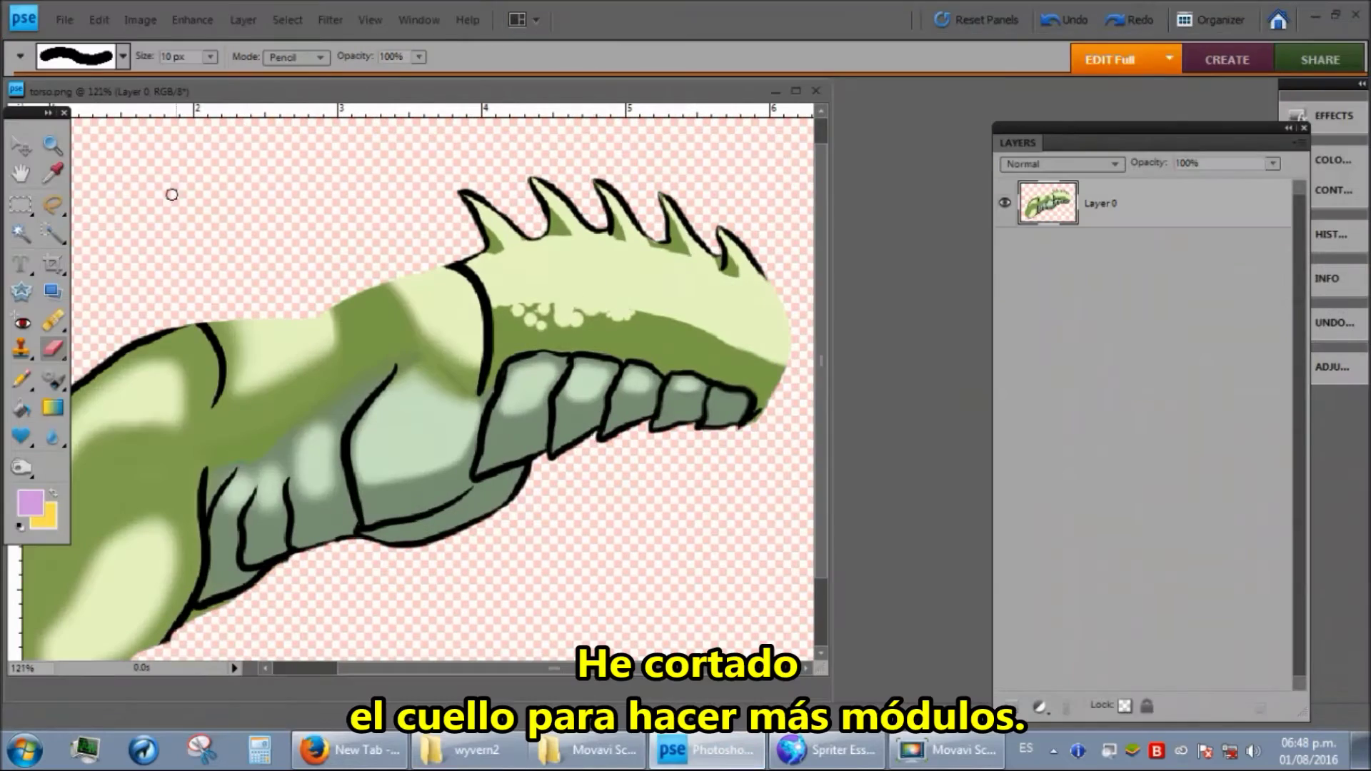
- Switch to the wyvern2 folder and open the tail frames 00tail.png to 04tail.png in Photoshop Elements
{"action": "right_click", "coordinate": [172, 194]}
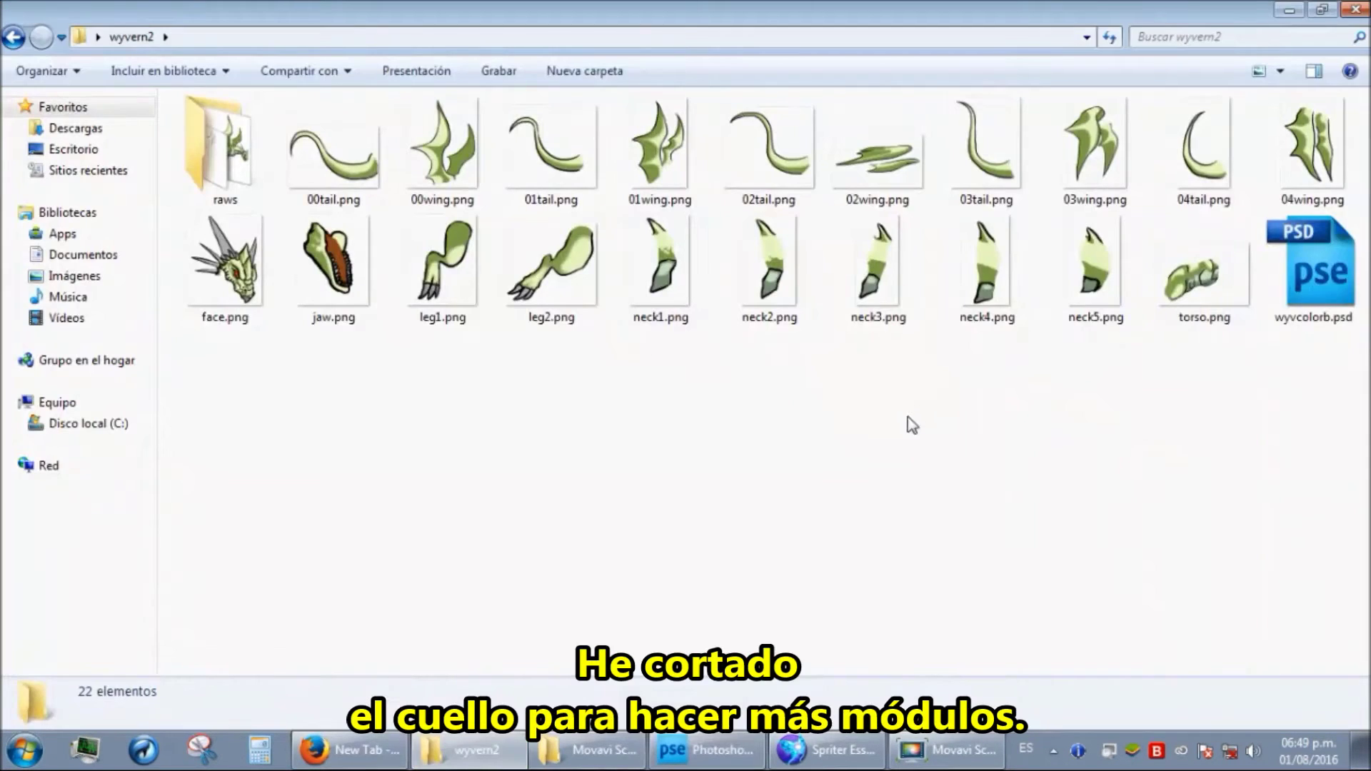
{"action": "left_click", "coordinate": [334, 151]}
{"action": "left_click", "coordinate": [551, 152], "text": "ctrl"}
{"action": "left_click", "coordinate": [988, 151], "text": "ctrl"}
{"action": "left_click", "coordinate": [1205, 151], "text": "ctrl"}
{"action": "left_click_drag", "start_coordinate": [1205, 152], "coordinate": [530, 497]}
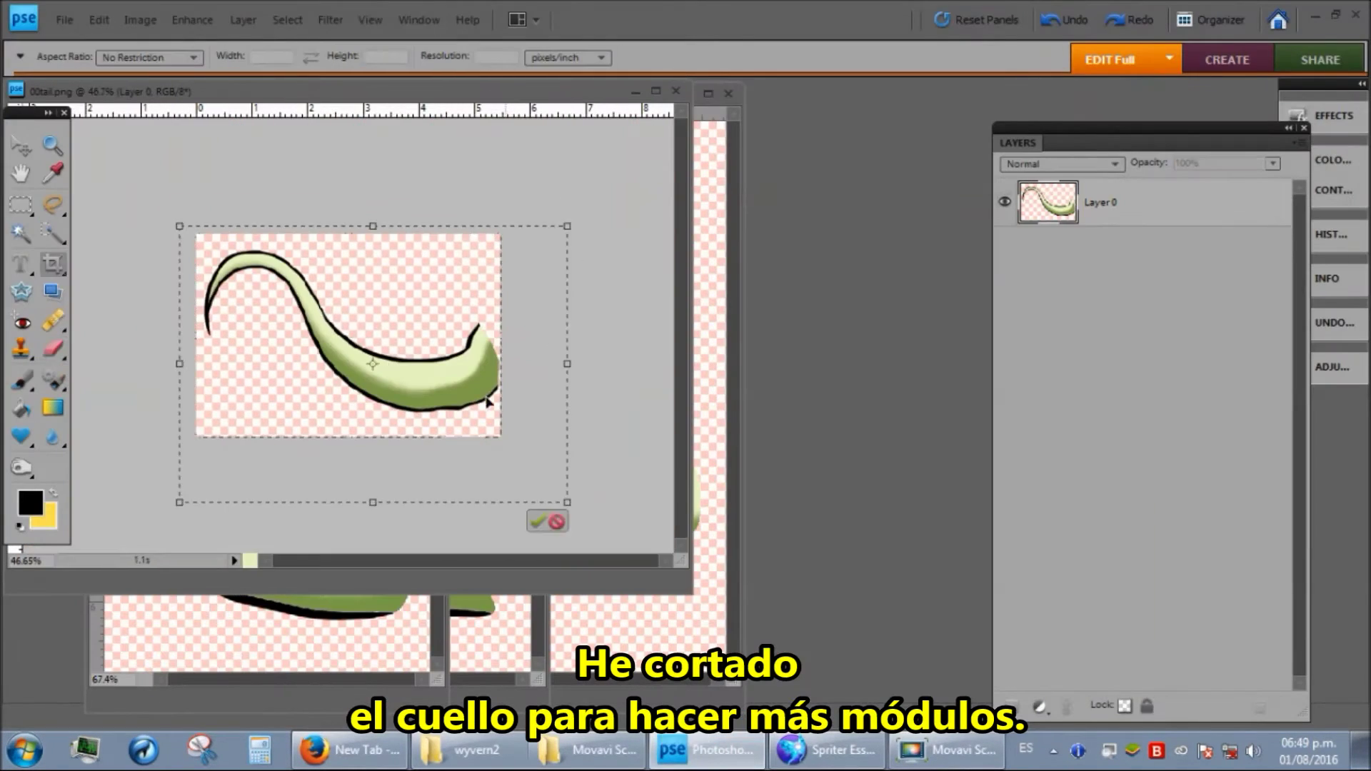
- Enlarge the 00tail.png canvas and stack the other tail frames on it as layers aligned at the tail base, closing the files
{"action": "left_click", "coordinate": [419, 20]}
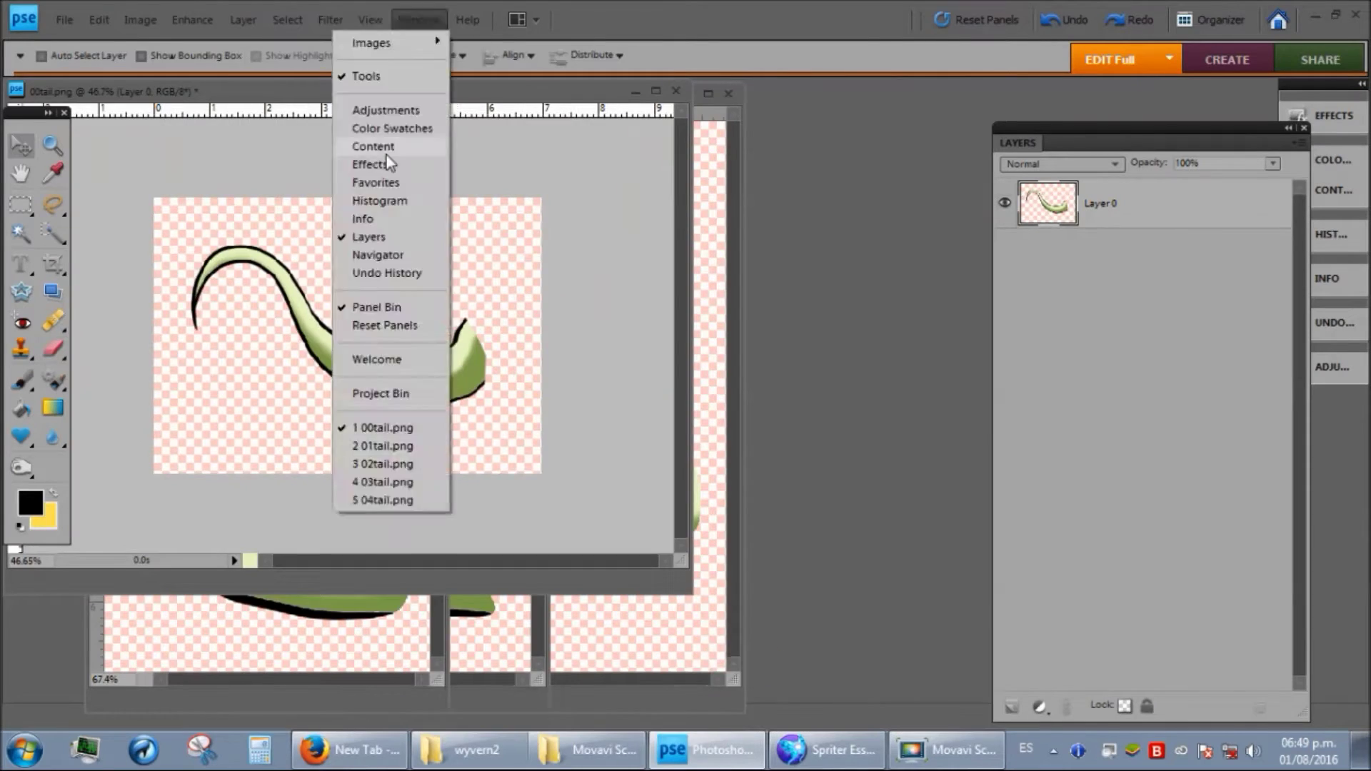
{"action": "left_click", "coordinate": [373, 450]}
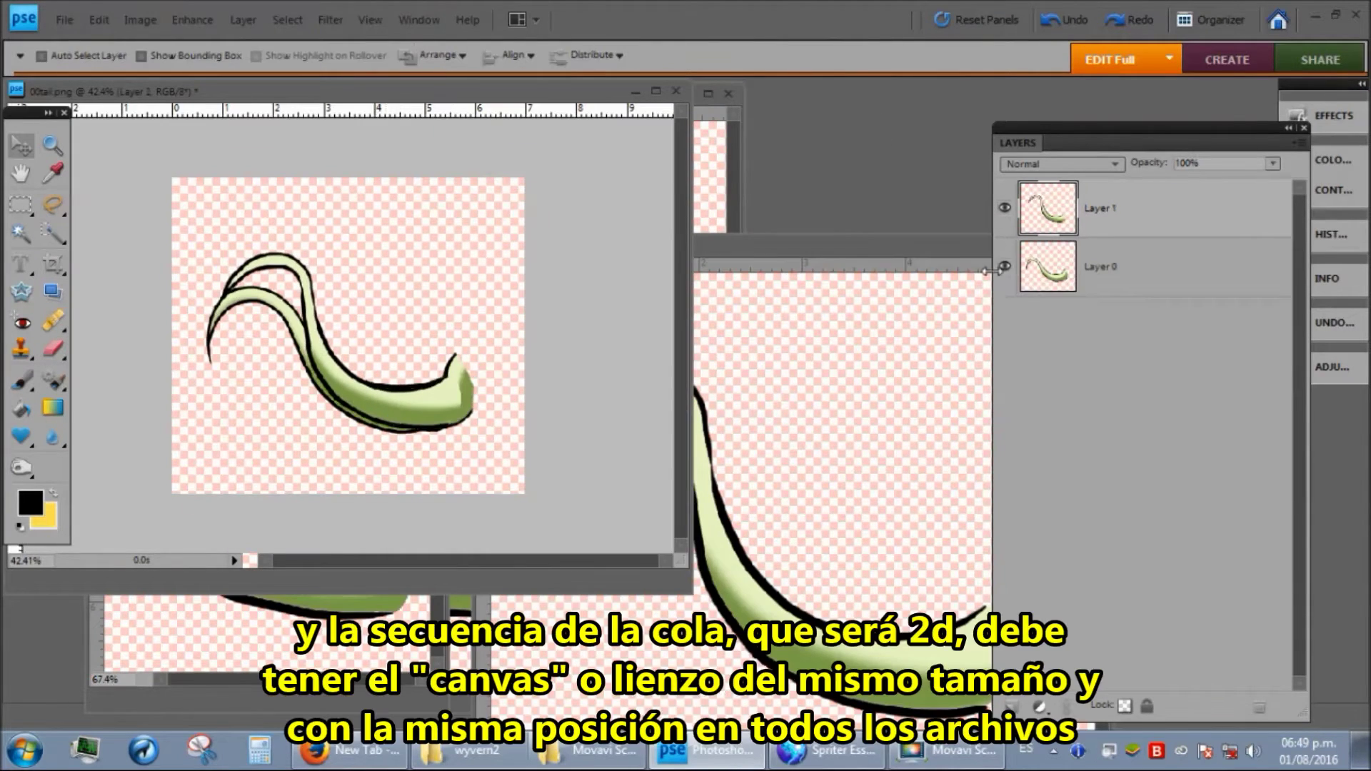
{"action": "left_click", "coordinate": [64, 20]}
{"action": "left_click", "coordinate": [62, 202]}
{"action": "key", "text": "Return"}
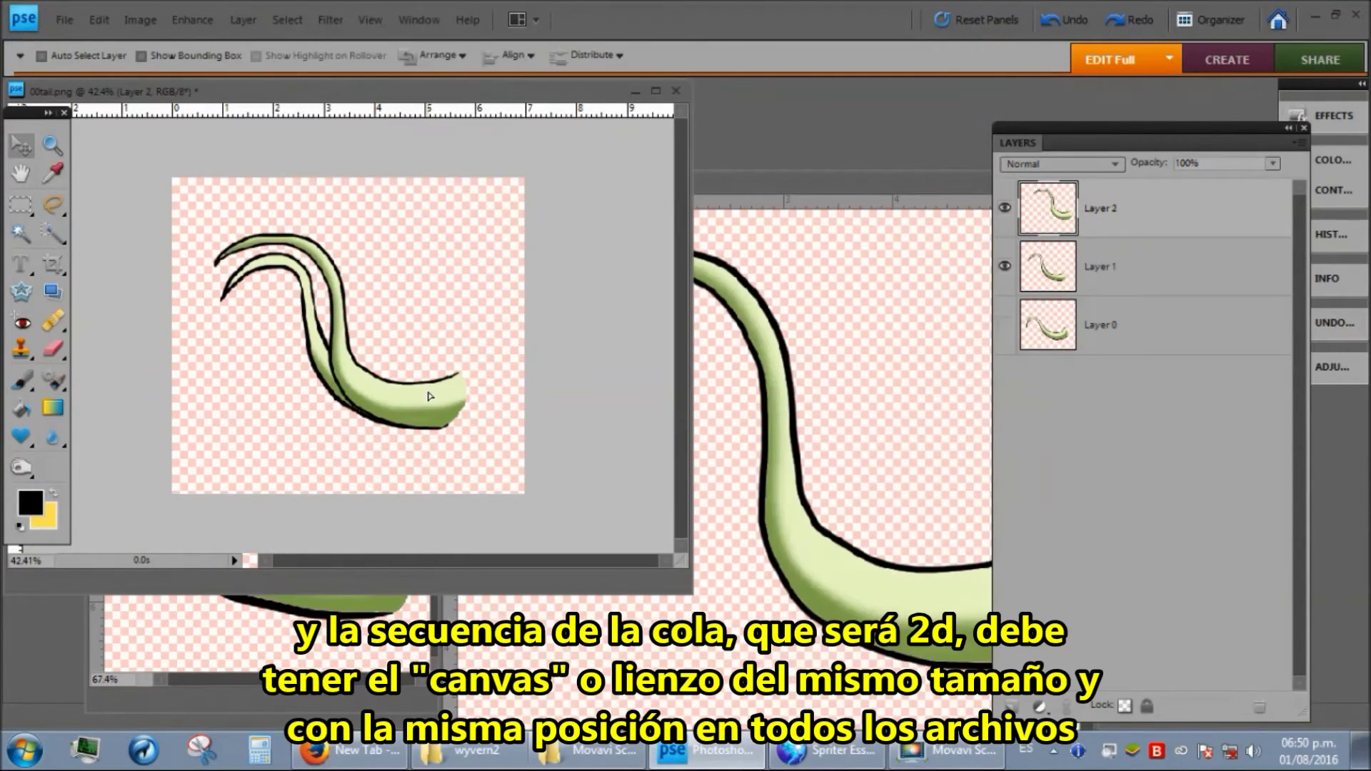
{"action": "key", "text": "ctrl+w"}
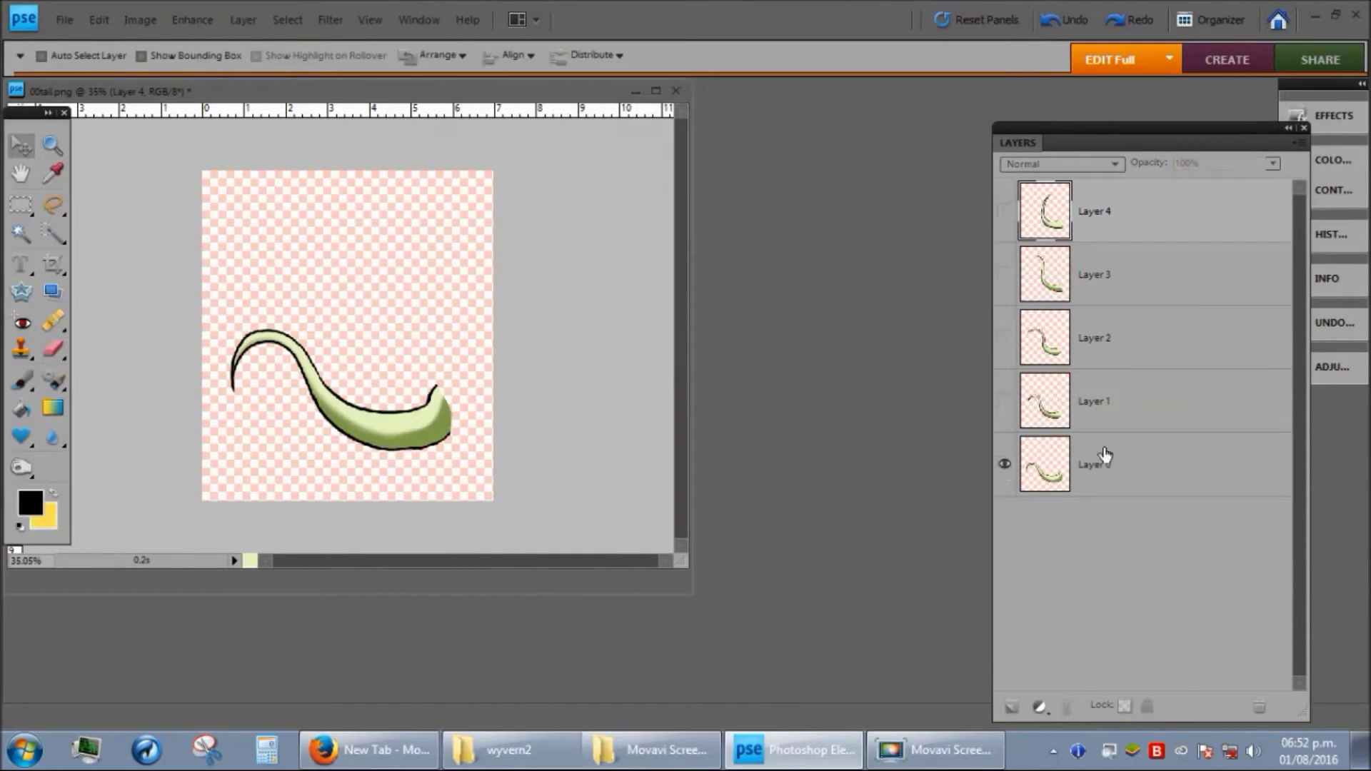
{"action": "key", "text": "ctrl+w"}
- Switch to Spriter and set the default pivots of the first two tail images at the thick base of the tail
{"action": "double_click", "coordinate": [326, 450]}
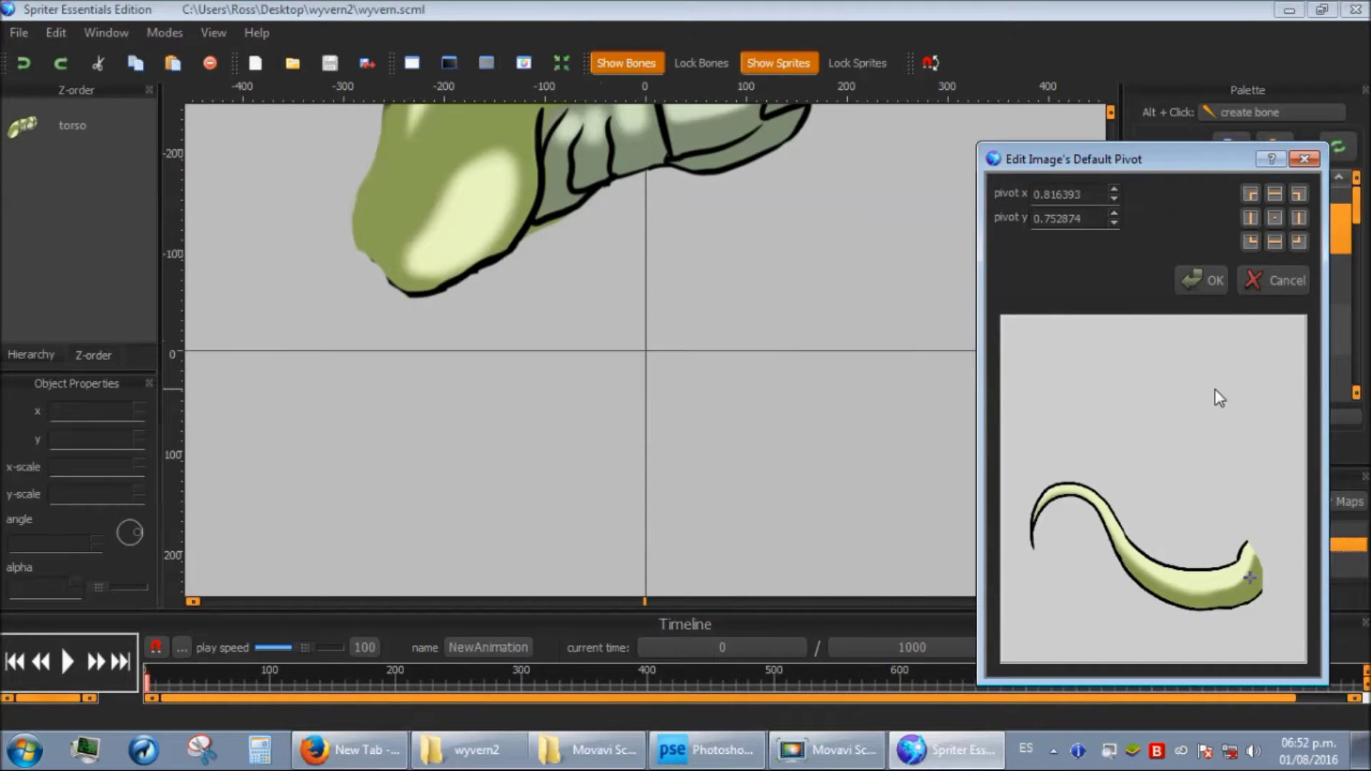
{"action": "left_click", "coordinate": [1253, 571]}
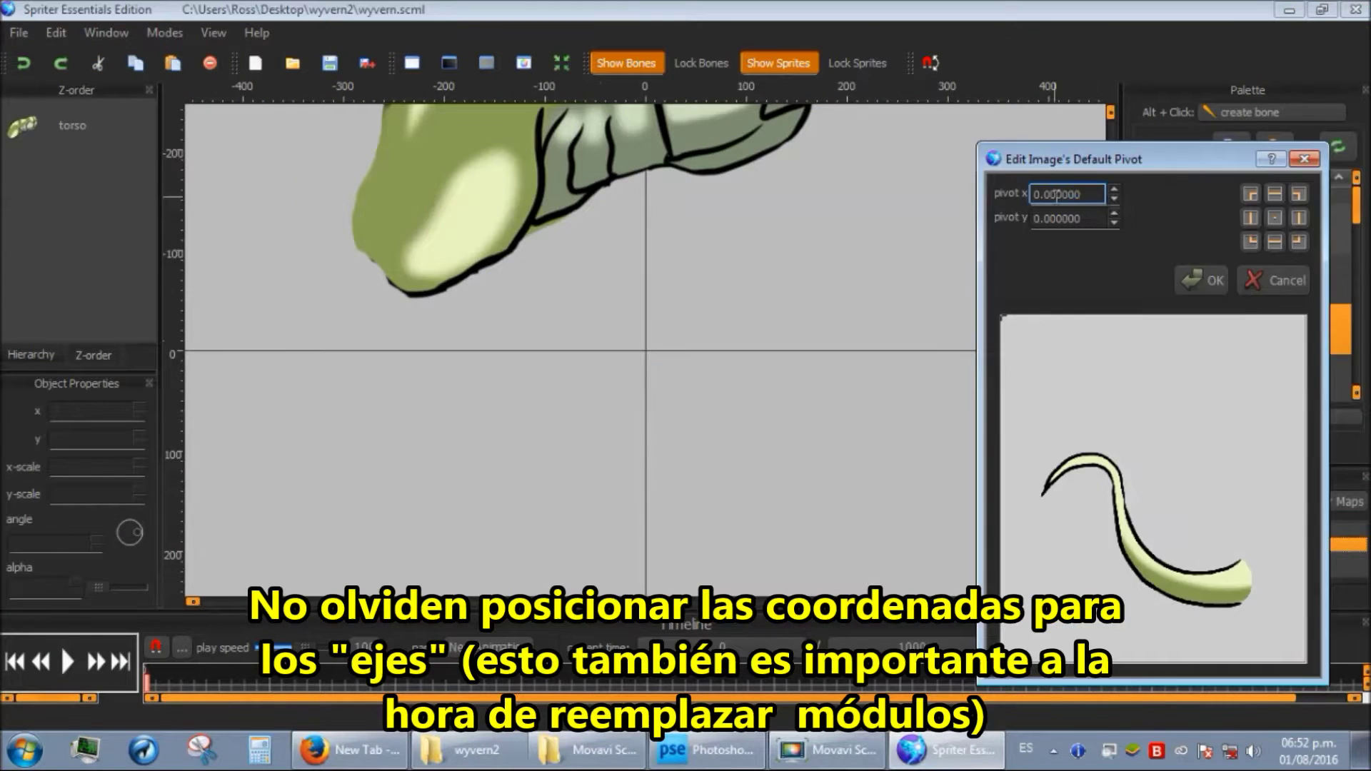
{"action": "left_click", "coordinate": [1109, 197]}
{"action": "left_click", "coordinate": [1097, 222]}
{"action": "type", "text": "0.7"}
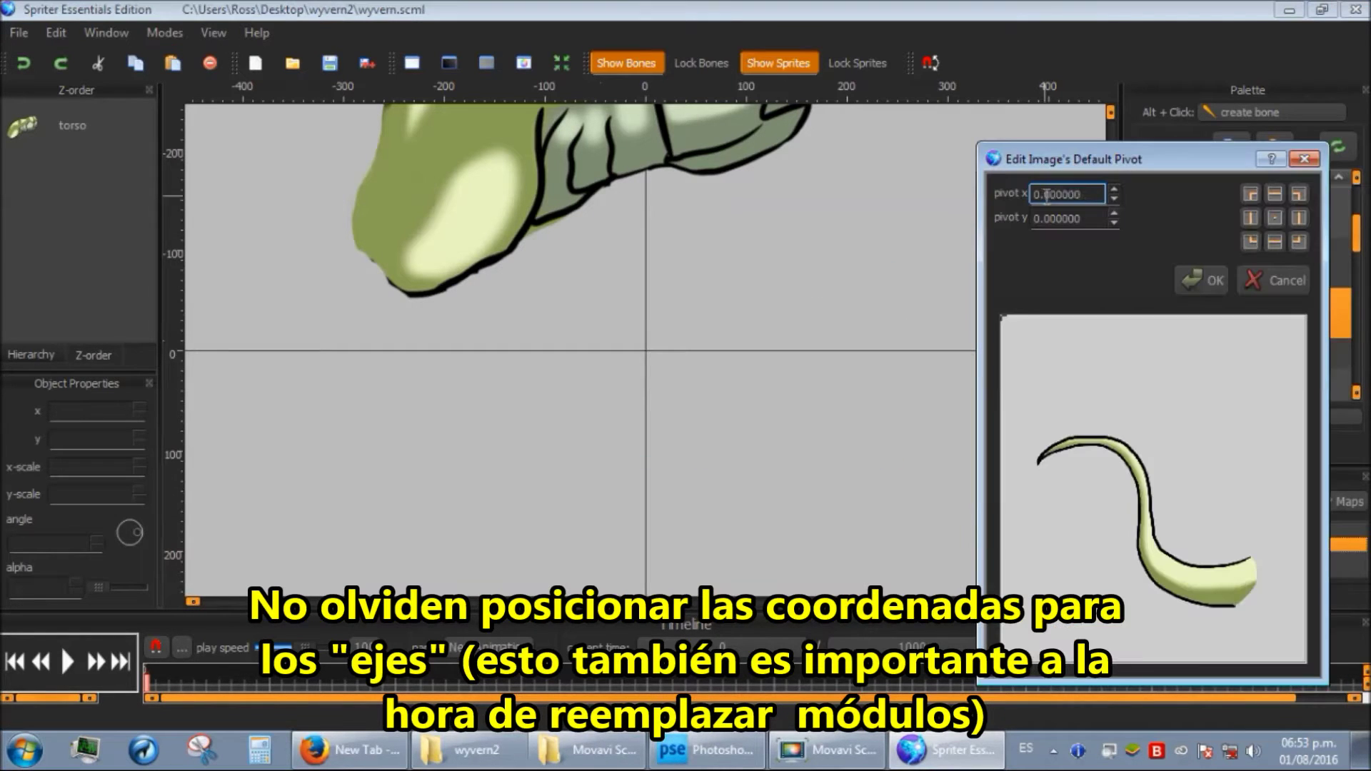
- Set the default pivots of the remaining three tail images at the tail base, using pivot x 0.819 for the last one
{"action": "type", "text": "0.81"}
{"action": "left_click", "coordinate": [1071, 218]}
{"action": "type", "text": "0.3"}
{"action": "left_click", "coordinate": [1202, 280]}
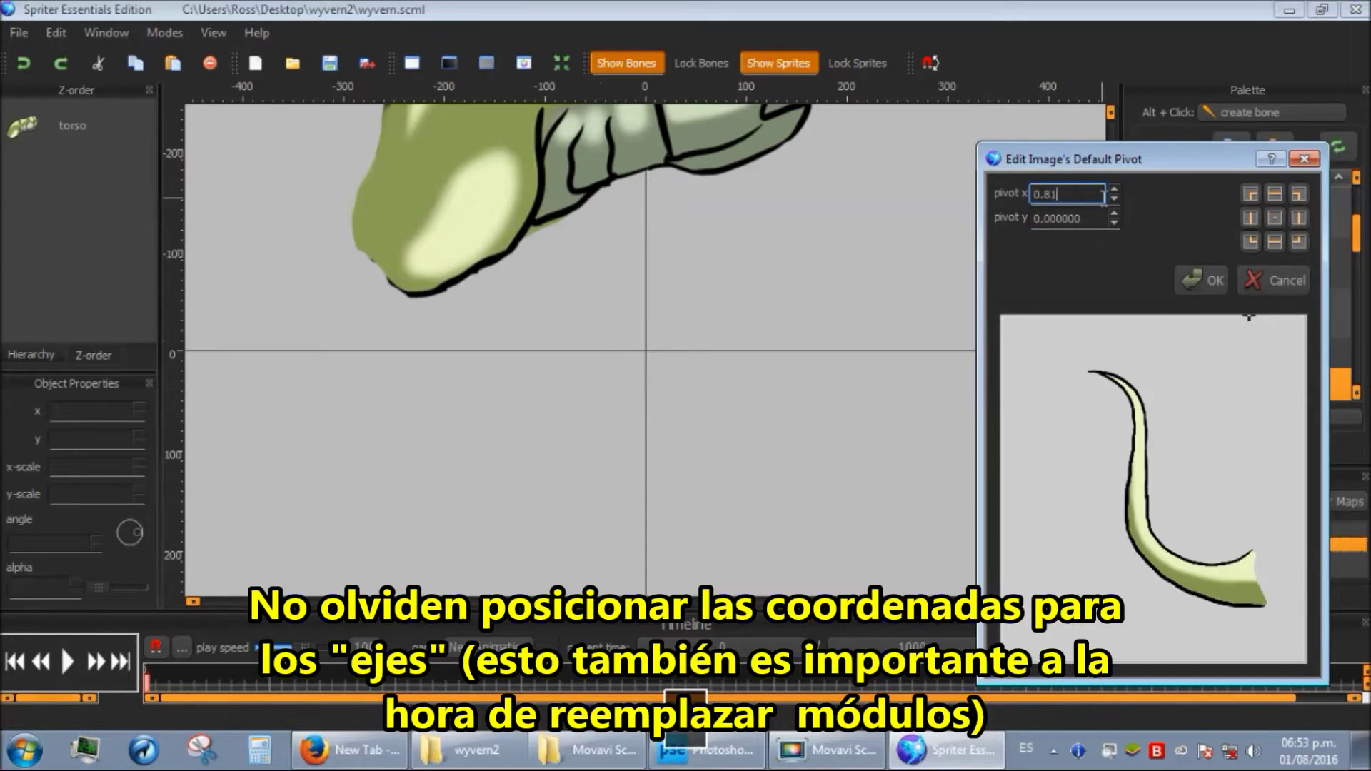
{"action": "key", "text": "Return"}
{"action": "type", "text": "0.819"}
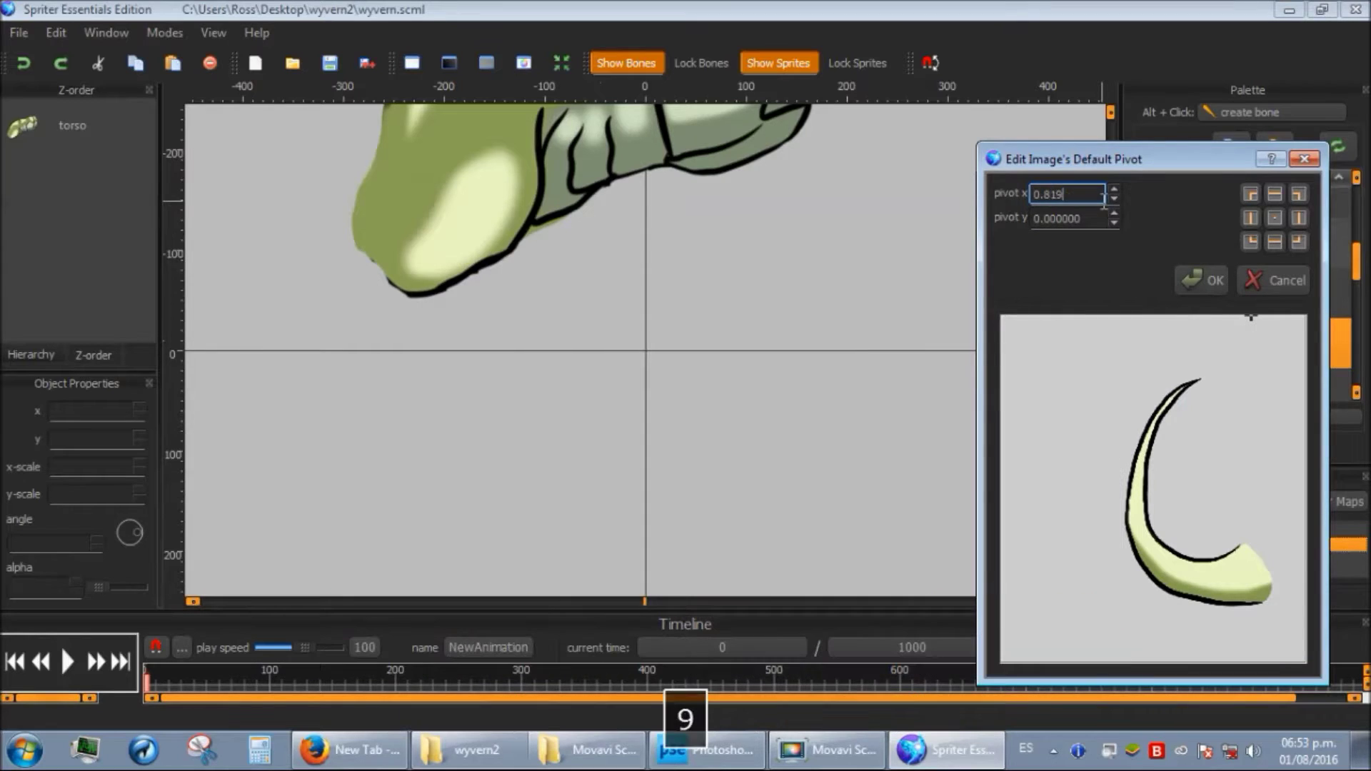
{"action": "type", "text": "0.735"}
{"action": "key", "text": "Return"}
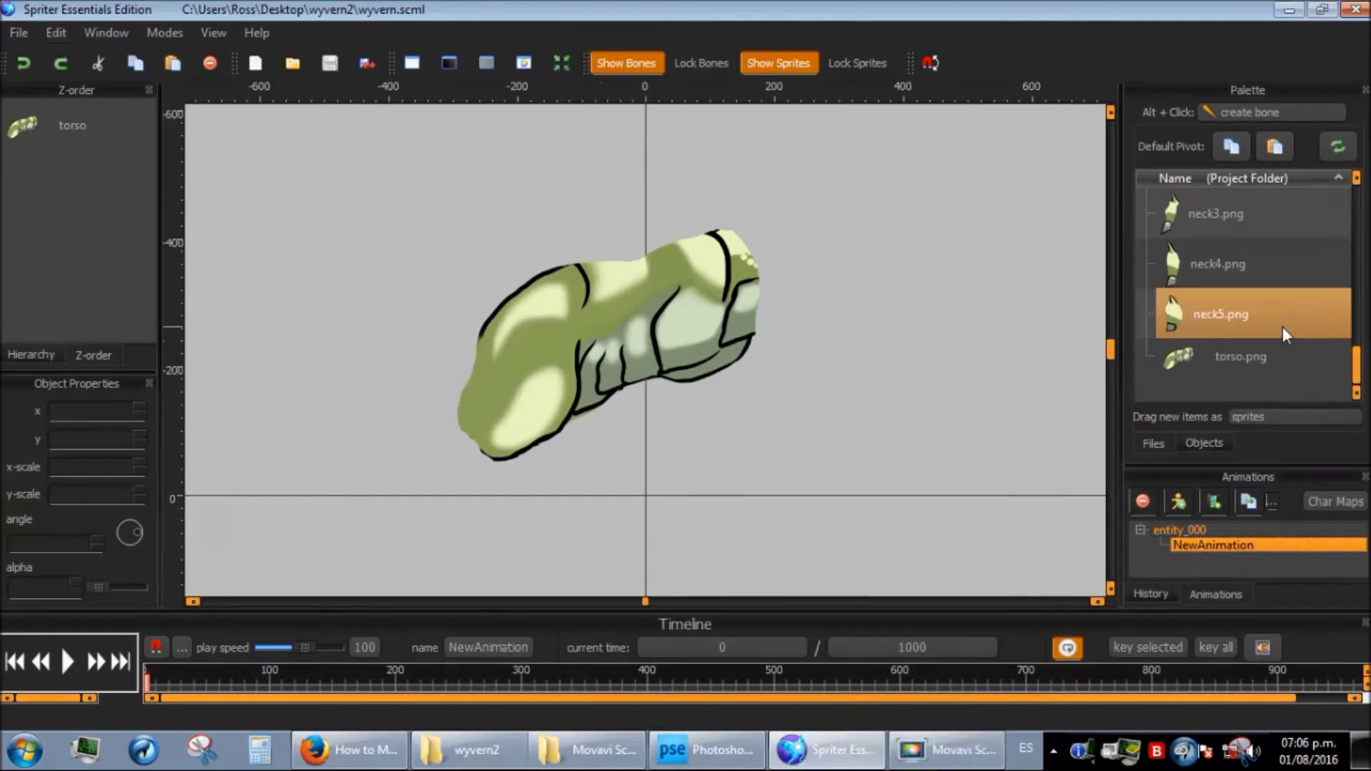
- Place the leg2 and leg1 sprites under the torso and move leg1 backward in the Z-order
{"action": "left_click_drag", "start_coordinate": [1191, 309], "coordinate": [443, 450]}
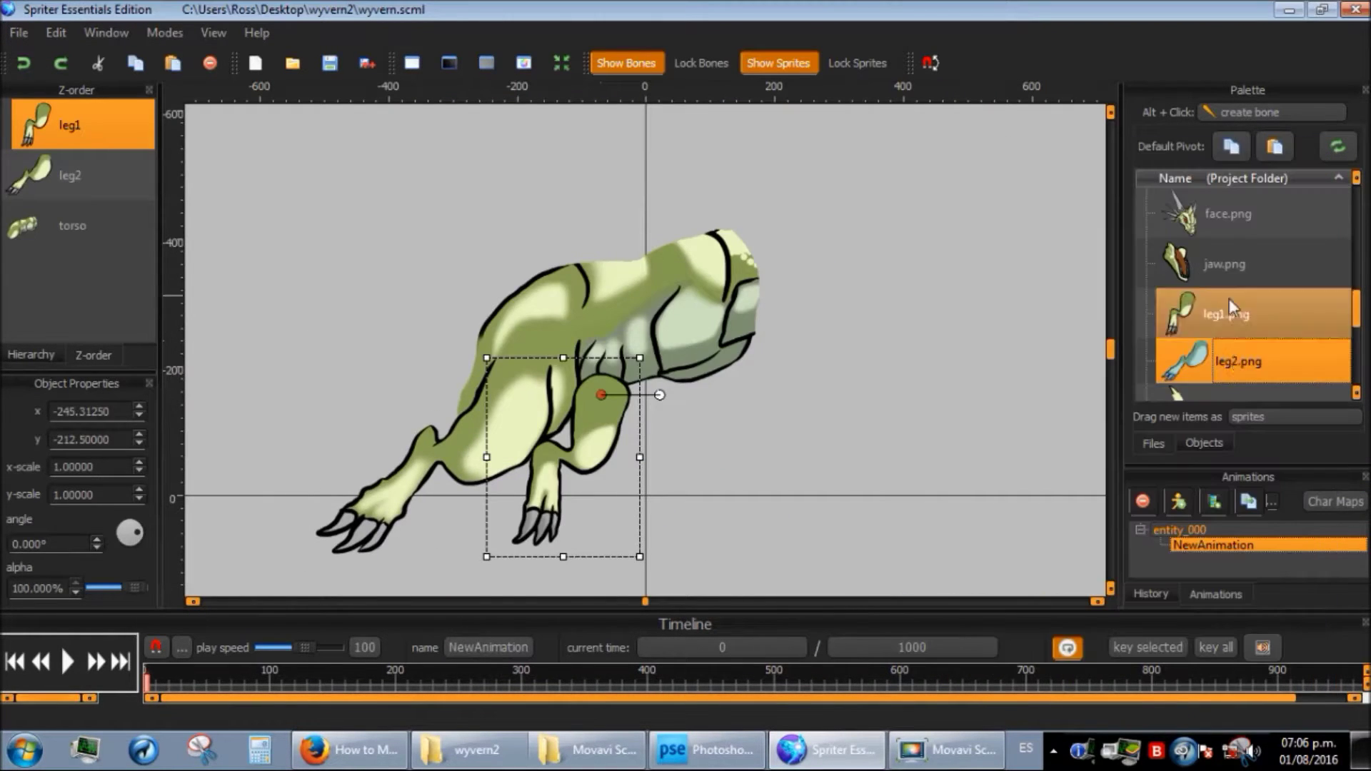
{"action": "key", "text": "ctrl+Down"}
- Place the neck1 and neck2 sprites at the front of the torso and set their default pivots
{"action": "scroll", "coordinate": [1190, 366], "scroll_direction": "down", "scroll_amount": 1}
{"action": "left_click_drag", "start_coordinate": [1191, 258], "coordinate": [670, 192]}
{"action": "double_click", "coordinate": [1191, 259]}
{"action": "left_click", "coordinate": [1206, 336]}
{"action": "left_click_drag", "start_coordinate": [1191, 309], "coordinate": [708, 184]}
{"action": "double_click", "coordinate": [1191, 308]}
{"action": "left_click", "coordinate": [1206, 360]}
- Place the neck3 sprite after neck2, set its default pivot, and align it with the neck
{"action": "left_click_drag", "start_coordinate": [1206, 360], "coordinate": [763, 187]}
{"action": "scroll", "coordinate": [1214, 300], "scroll_direction": "down", "scroll_amount": 1}
{"action": "double_click", "coordinate": [1207, 214]}
{"action": "left_click", "coordinate": [1211, 461]}
{"action": "left_click", "coordinate": [1203, 304]}
{"action": "left_click_drag", "start_coordinate": [857, 273], "coordinate": [790, 257]}
- Set neck4.png's default pivot, place the sprite after neck3, and nudge it into line with the neck
{"action": "double_click", "coordinate": [1206, 262]}
{"action": "left_click", "coordinate": [1203, 360]}
{"action": "left_click_drag", "start_coordinate": [1213, 262], "coordinate": [811, 269]}
{"action": "left_click_drag", "start_coordinate": [868, 269], "coordinate": [948, 294]}
{"action": "key", "text": "Left"}
- Add the neck5 sprite in front of the neck and set its default pivot to about x 0.55, y 0.56
{"action": "left_click_drag", "start_coordinate": [1208, 312], "coordinate": [836, 222]}
{"action": "double_click", "coordinate": [1208, 312]}
{"action": "left_click", "coordinate": [1217, 562]}
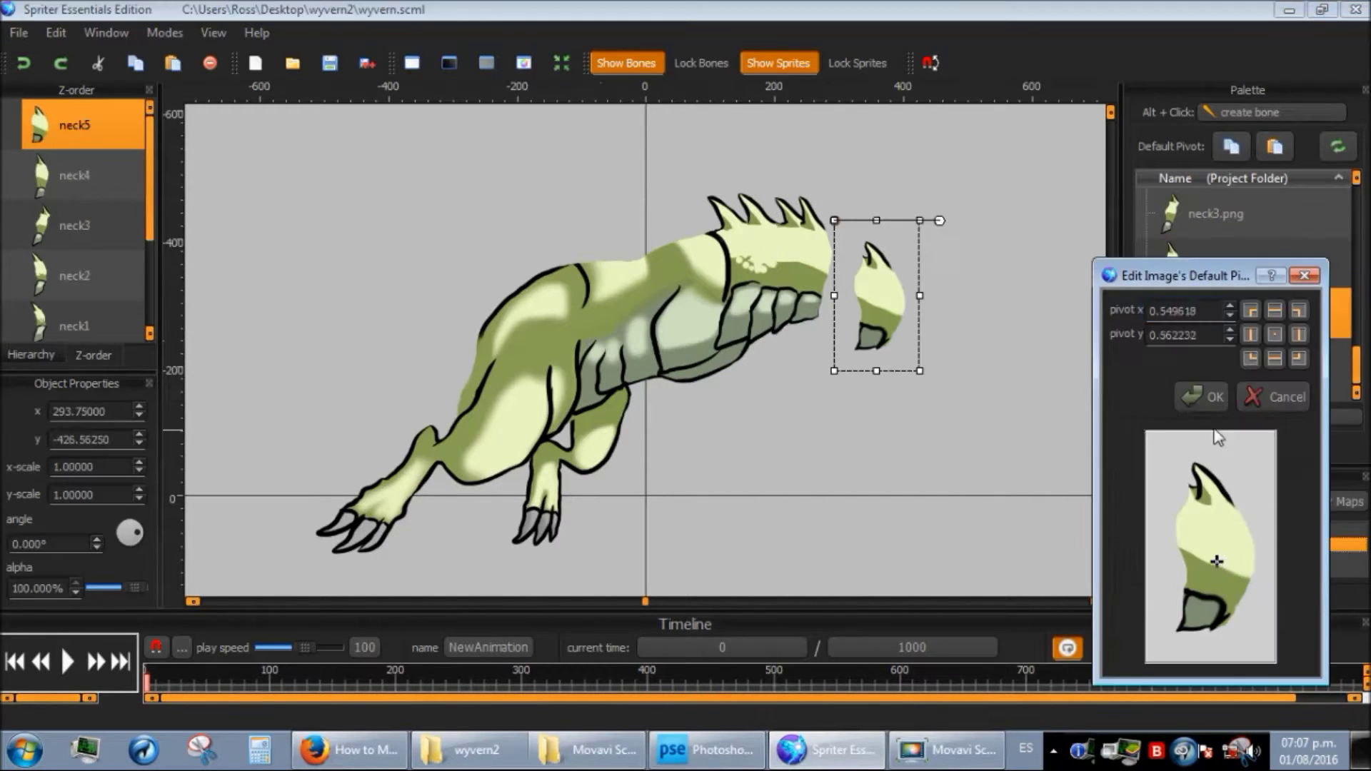
{"action": "left_click", "coordinate": [1201, 397]}
- Place the face sprite at the end of the neck and set its default pivot
{"action": "scroll", "coordinate": [1196, 344], "scroll_direction": "up", "scroll_amount": 1}
{"action": "left_click_drag", "start_coordinate": [1227, 214], "coordinate": [759, 119]}
{"action": "double_click", "coordinate": [1227, 214]}
{"action": "left_click", "coordinate": [1201, 281]}
- Place the jaw sprite under the face, set its default pivot, and move it backward in the Z-order
{"action": "left_click_drag", "start_coordinate": [1224, 263], "coordinate": [826, 239]}
{"action": "double_click", "coordinate": [1224, 263]}
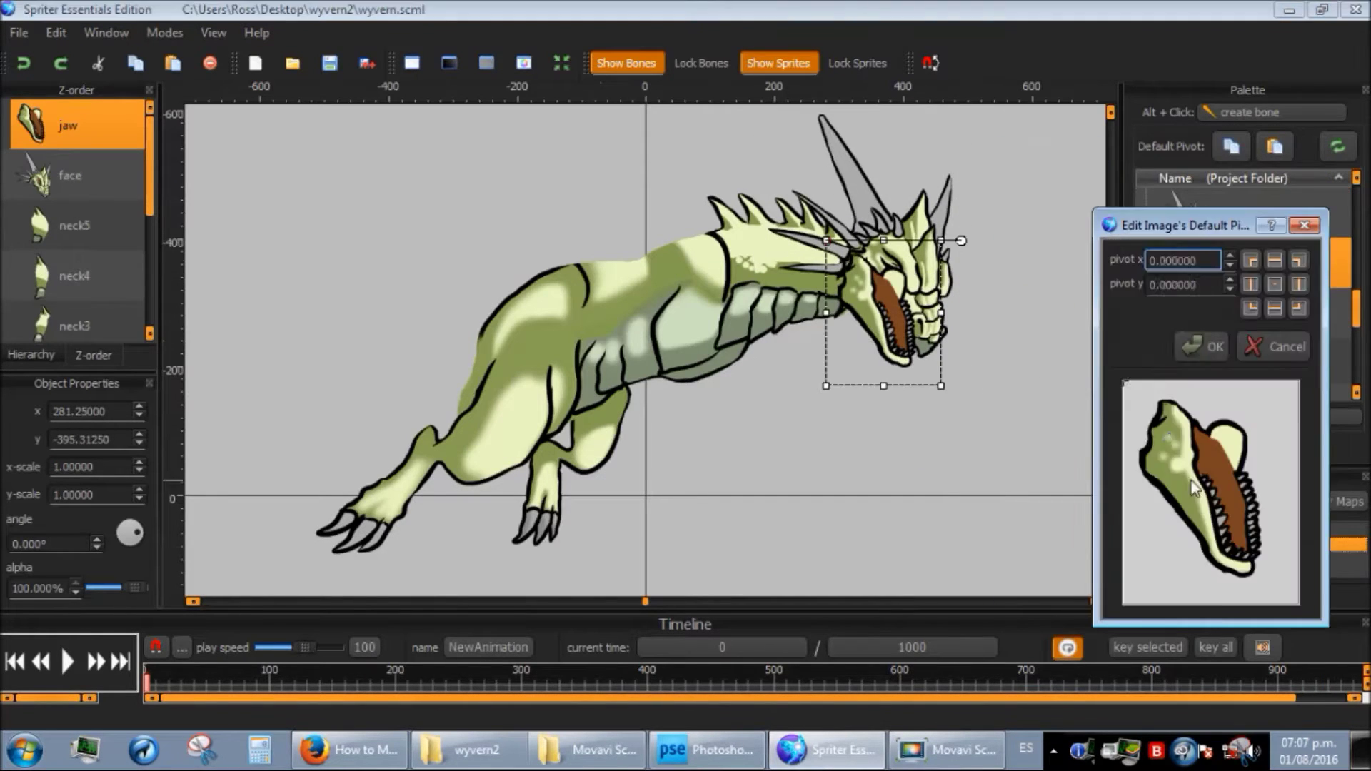
{"action": "left_click", "coordinate": [1204, 345]}
{"action": "key", "text": "ctrl+Down"}
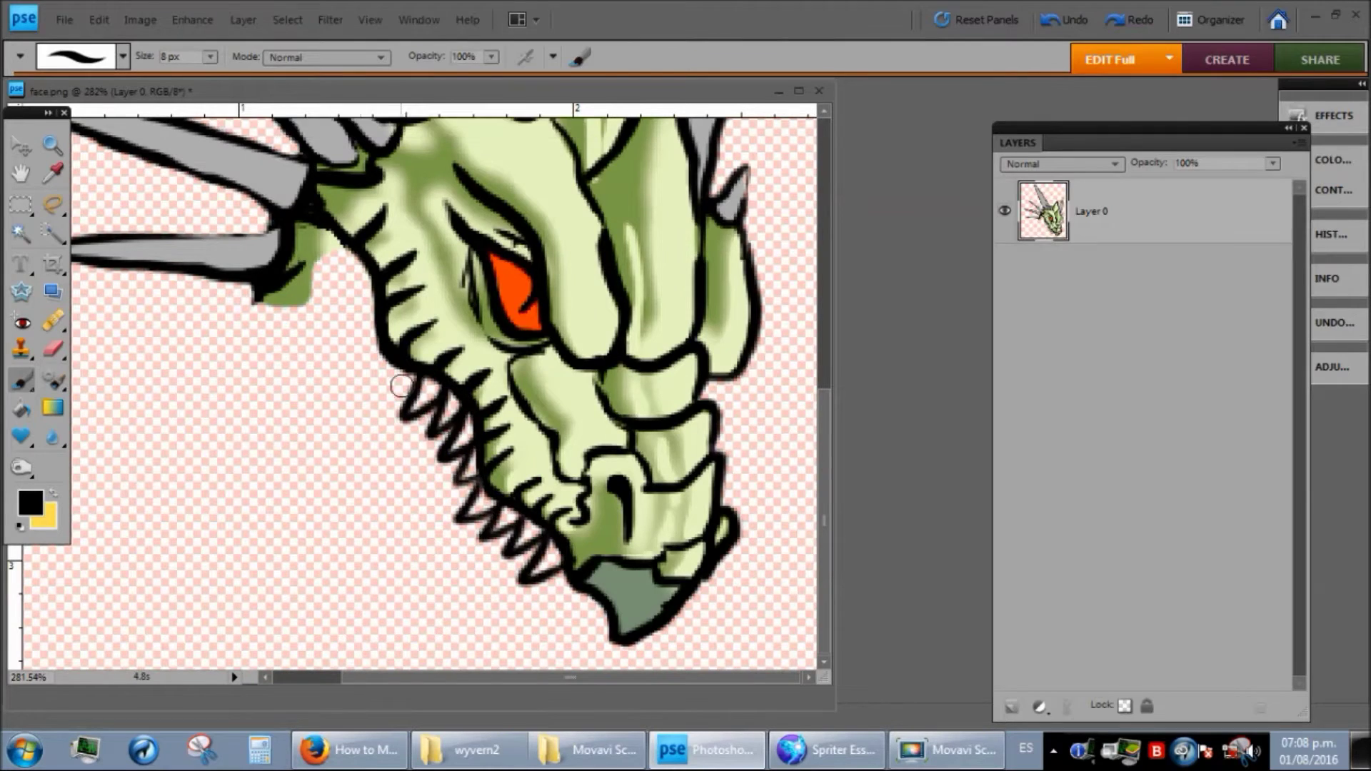
- Clean up the upper teeth outlines on the face image in Photoshop Elements, and reload all images in Spriter
{"action": "key", "text": "ctrl+z"}
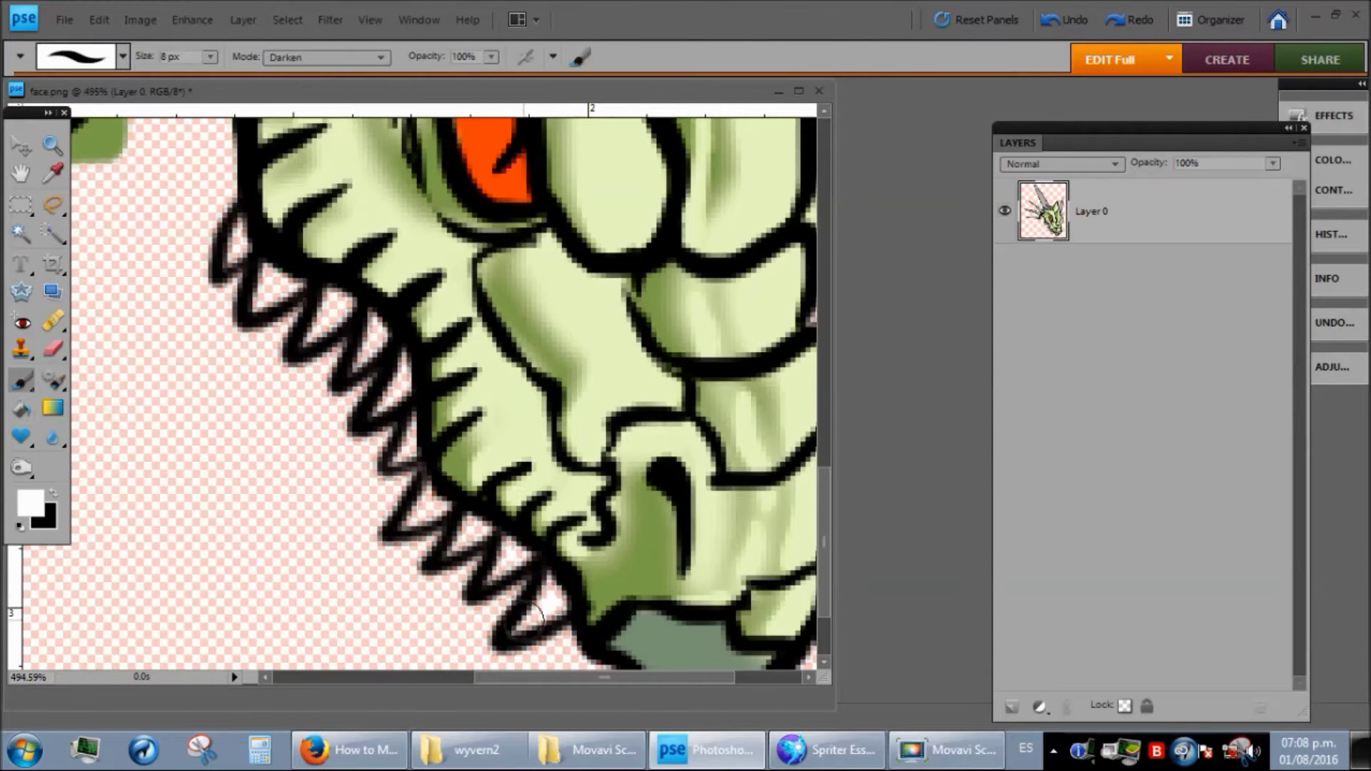
{"action": "key", "text": "e"}
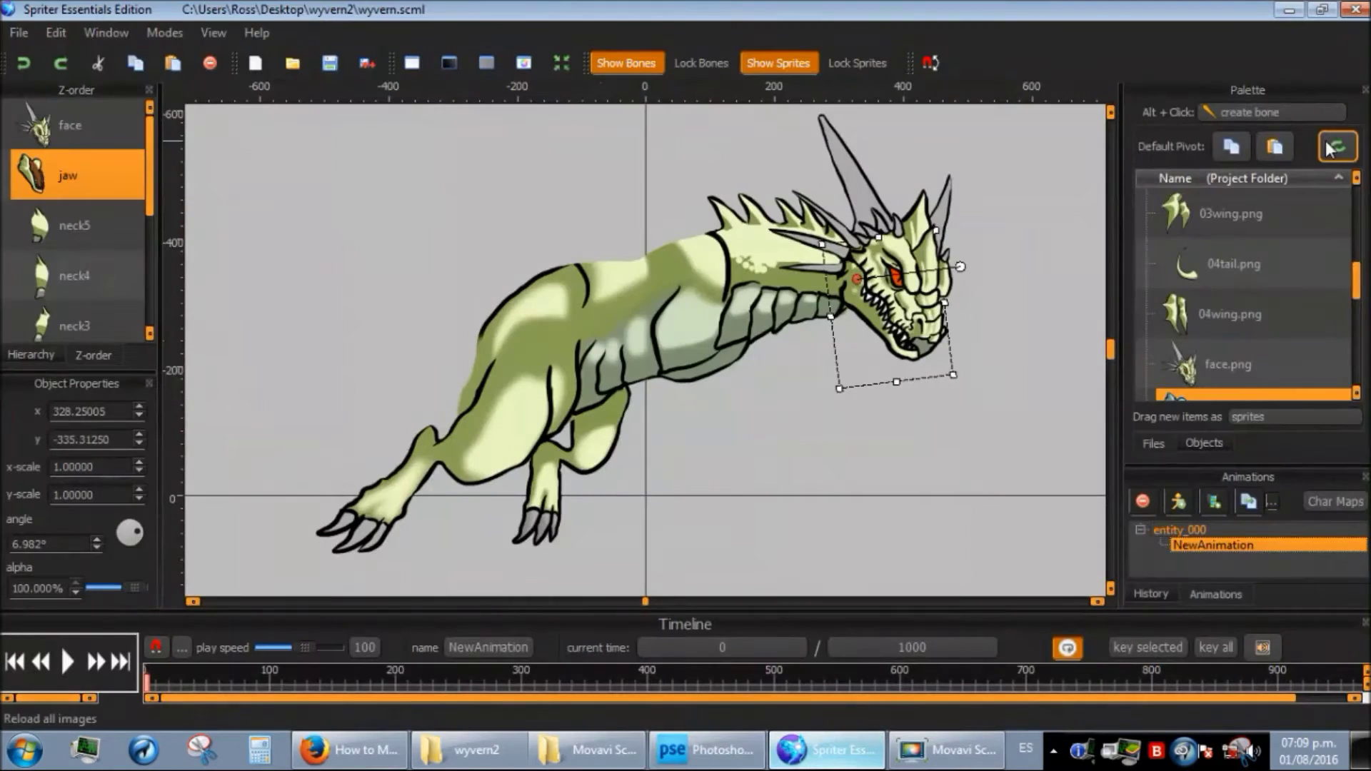
{"action": "left_click", "coordinate": [1329, 148]}
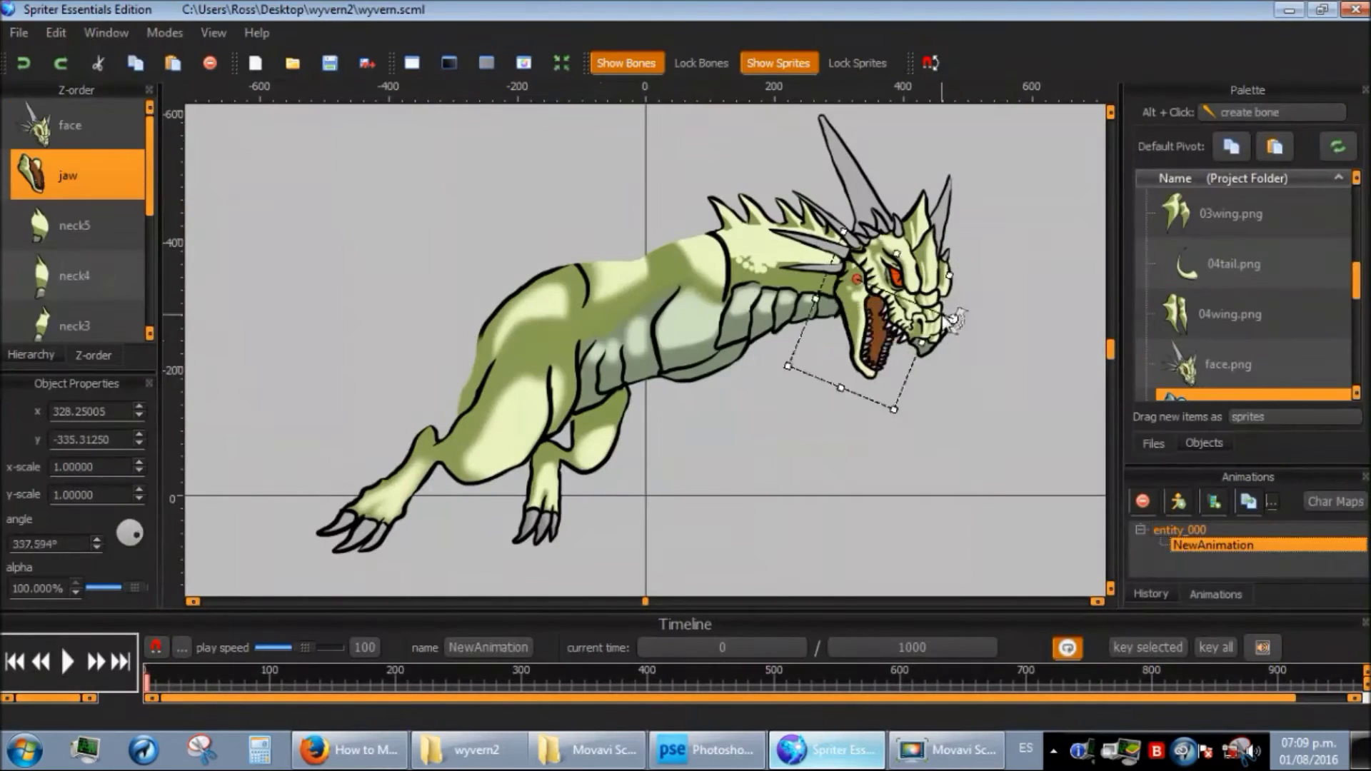
- Add the 00tail sprite at the dragon's rear and move it backward in the Z-order, behind leg2
{"action": "left_click_drag", "start_coordinate": [1201, 284], "coordinate": [519, 450]}
{"action": "key", "text": "ctrl+Down"}
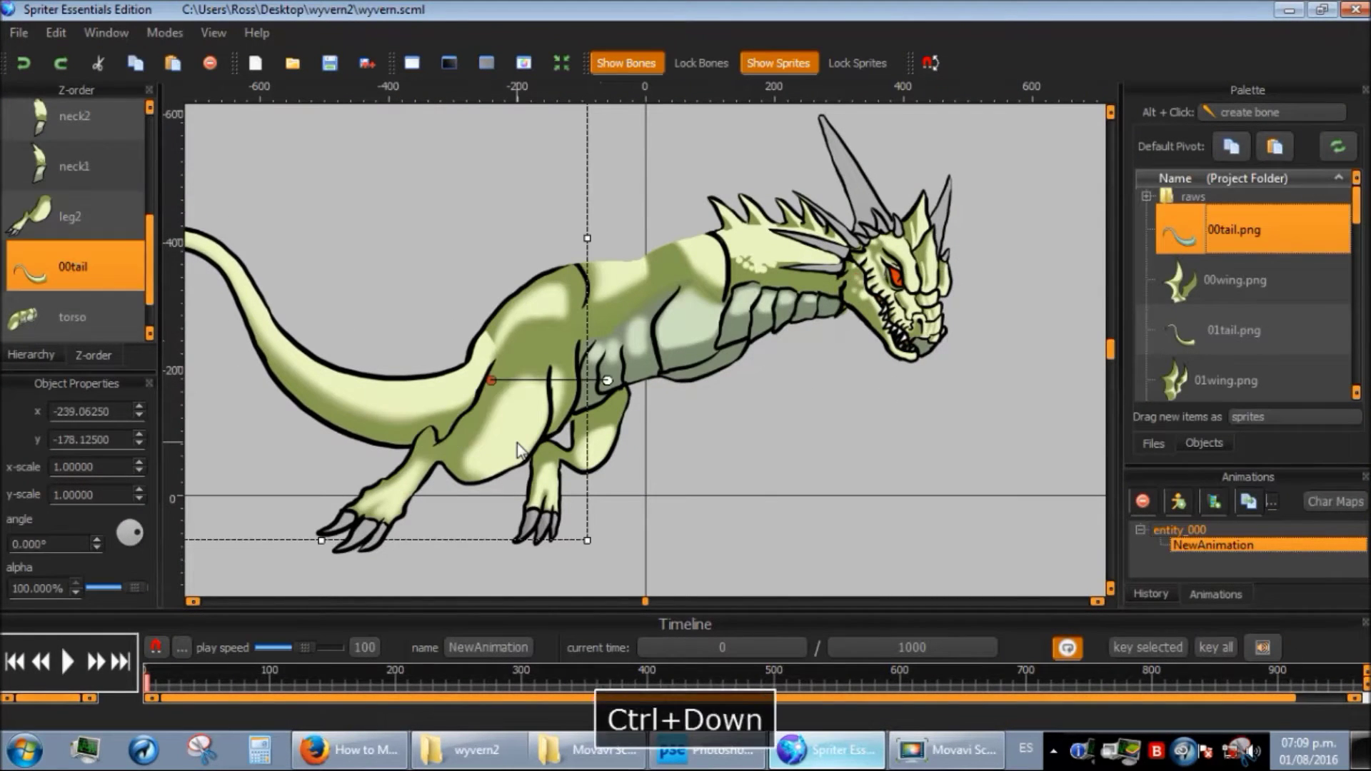
- Set the x default pivot of the 00wing image to 0.5
{"action": "double_click", "coordinate": [1236, 280]}
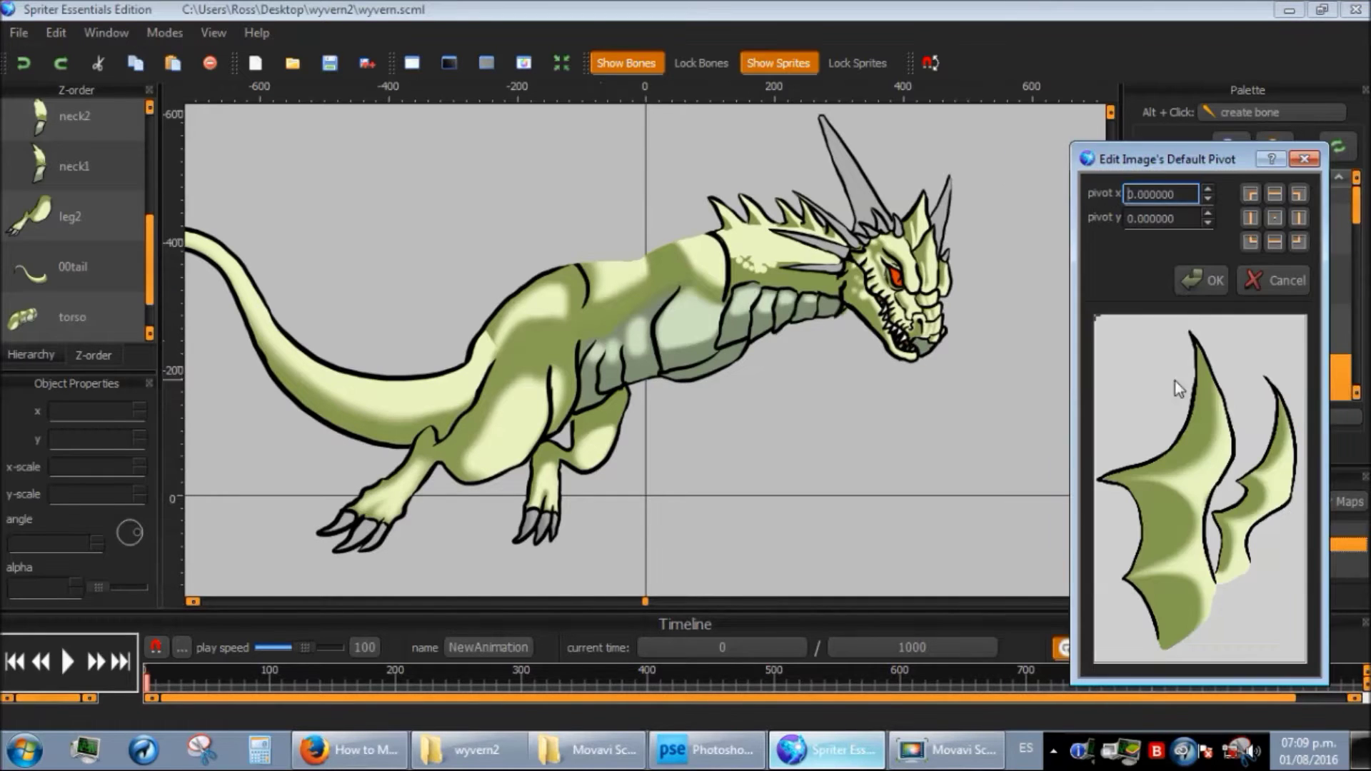
{"action": "double_click", "coordinate": [1157, 194]}
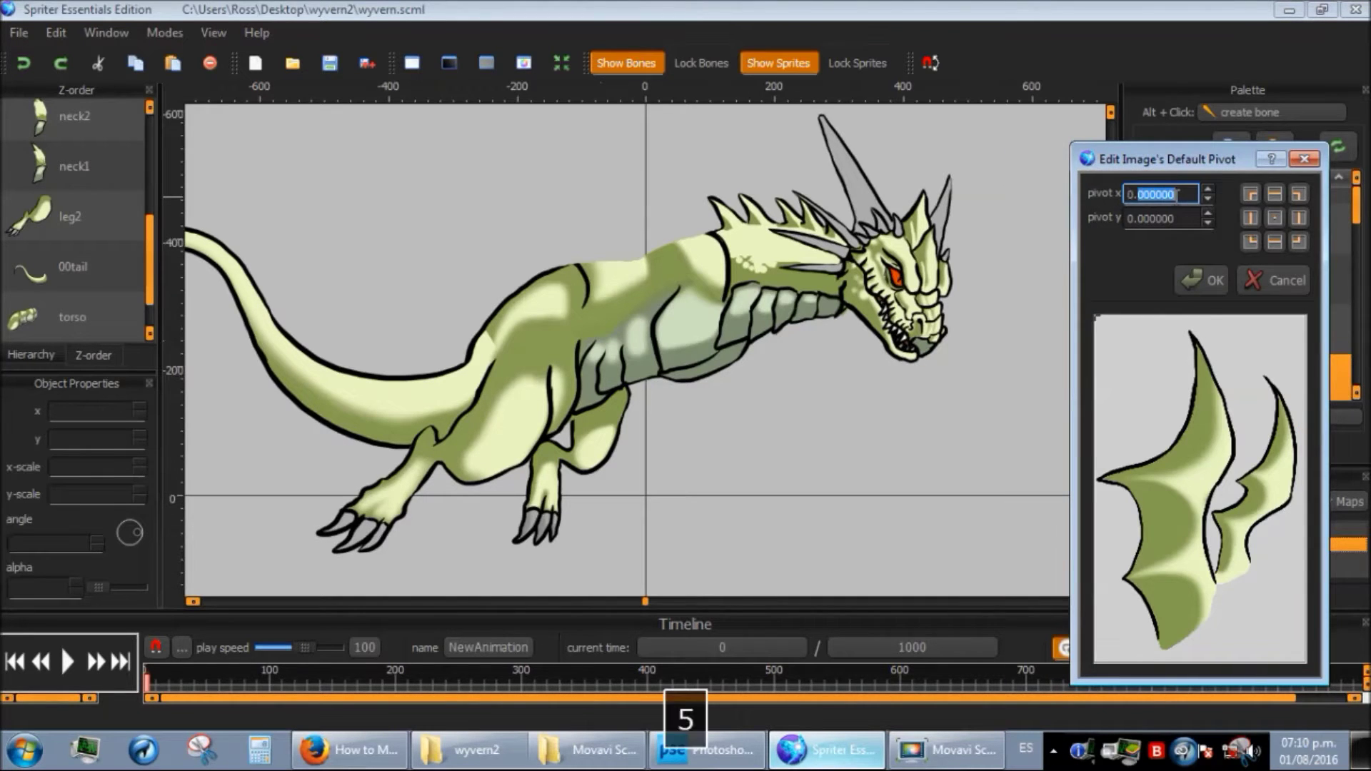
{"action": "left_click", "coordinate": [1202, 280]}
{"action": "double_click", "coordinate": [1230, 353]}
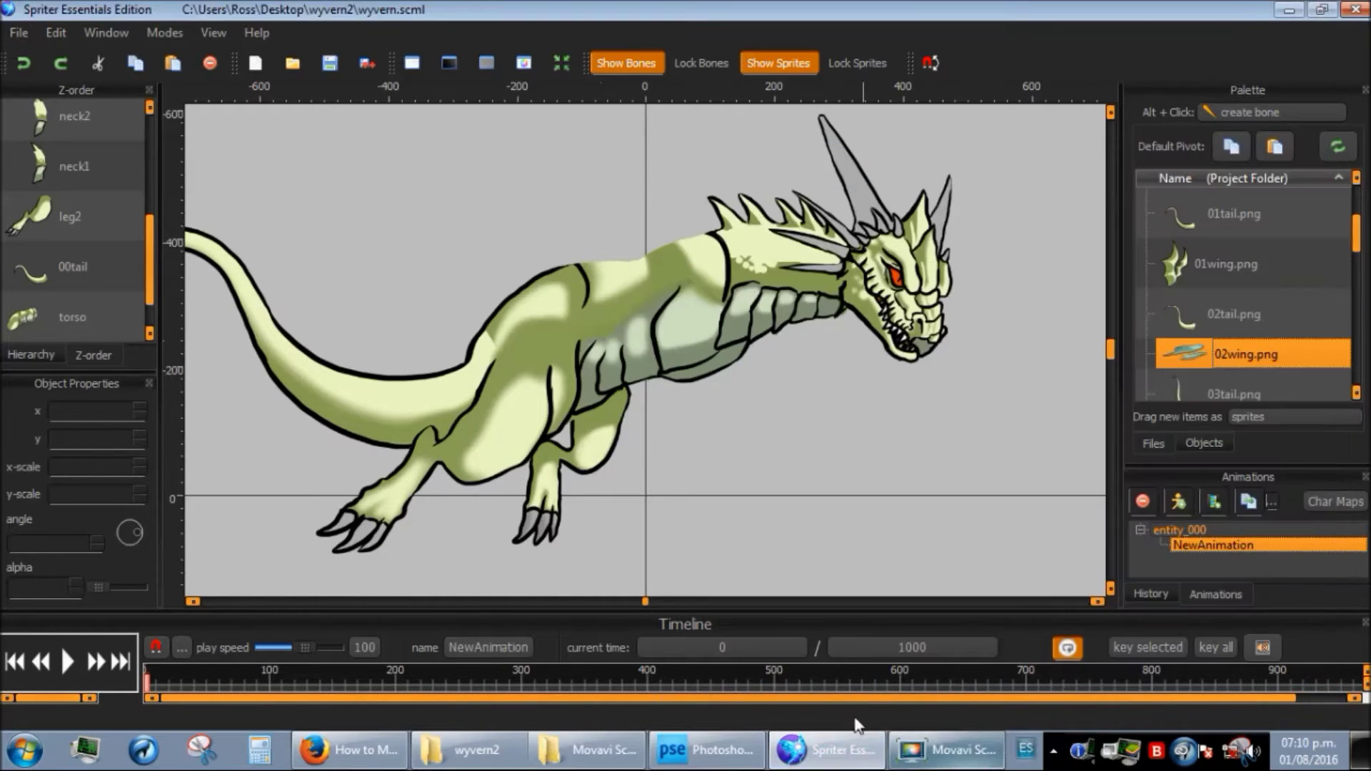
- Open the 00wing to 04wing PNG files from the wyvern2 folder in Photoshop Elements
{"action": "left_click", "coordinate": [469, 749]}
{"action": "left_click", "coordinate": [442, 150]}
{"action": "left_click", "coordinate": [659, 150], "text": "ctrl"}
{"action": "left_click", "coordinate": [877, 150], "text": "ctrl"}
{"action": "left_click", "coordinate": [1095, 150], "text": "ctrl"}
{"action": "left_click_drag", "start_coordinate": [1312, 150], "coordinate": [718, 657]}
- Enlarge the 00wing canvas with the Crop tool, extending the crop frame beyond the image edges
{"action": "key", "text": "c"}
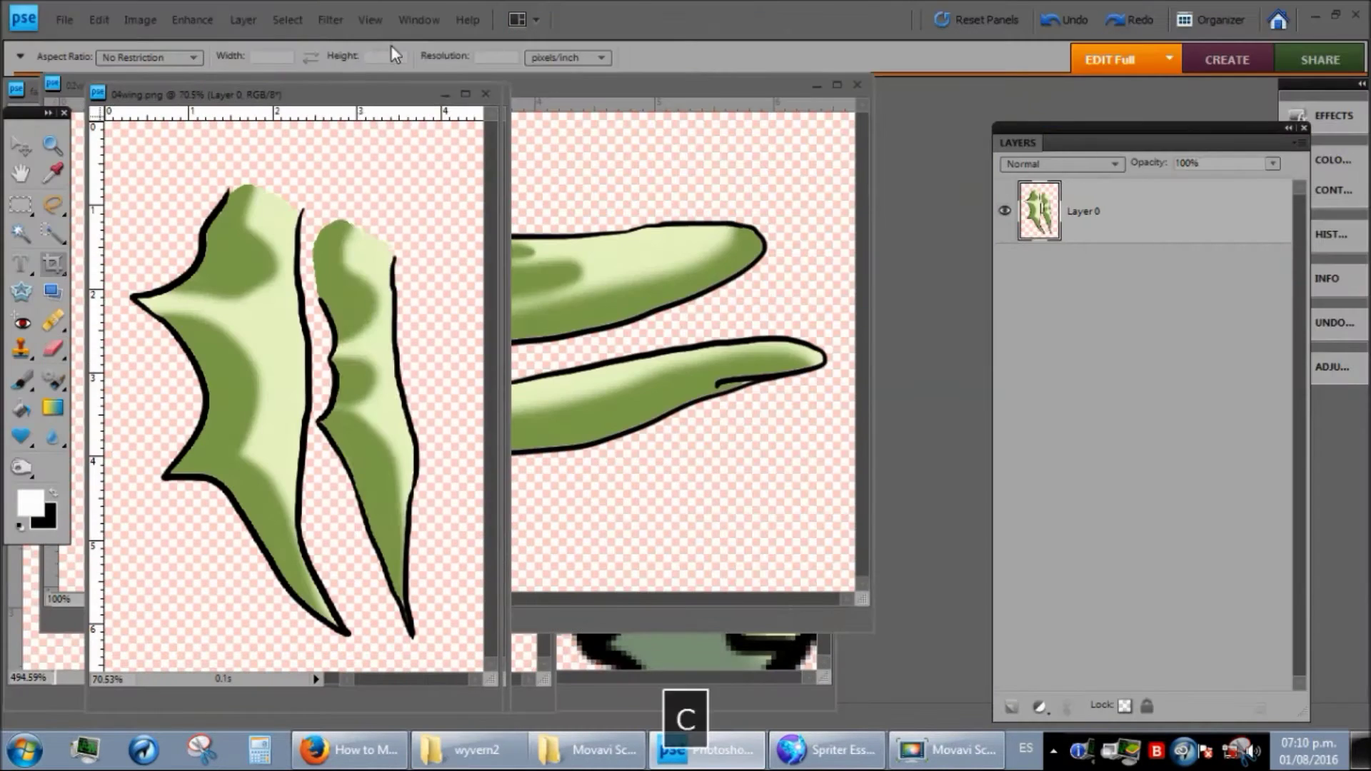
{"action": "left_click_drag", "start_coordinate": [196, 239], "coordinate": [445, 554]}
{"action": "left_click_drag", "start_coordinate": [358, 554], "coordinate": [358, 672]}
{"action": "left_click_drag", "start_coordinate": [320, 238], "coordinate": [320, 167]}
{"action": "double_click", "coordinate": [312, 419]}
{"action": "scroll", "coordinate": [312, 419], "scroll_direction": "down", "scroll_amount": 3}
{"action": "left_click_drag", "start_coordinate": [228, 207], "coordinate": [411, 586]}
{"action": "left_click_drag", "start_coordinate": [412, 397], "coordinate": [422, 399]}
{"action": "left_click", "coordinate": [366, 598]}
- Copy the 01wing layer onto the enlarged 00wing canvas, nudge it into line with the wing, and close the 01wing image
{"action": "key", "text": "v"}
{"action": "left_click_drag", "start_coordinate": [355, 98], "coordinate": [565, 147]}
{"action": "left_click", "coordinate": [355, 98]}
{"action": "left_click_drag", "start_coordinate": [1061, 217], "coordinate": [542, 485]}
{"action": "mouse_move", "coordinate": [542, 486]}
{"action": "left_mouse_down"}
{"action": "mouse_move", "coordinate": [561, 478]}
{"action": "mouse_move", "coordinate": [554, 489]}
{"action": "left_mouse_up"}
{"action": "key", "text": "Down"}
{"action": "key", "text": "Right"}
{"action": "key", "text": "Right"}
{"action": "key", "text": "Right"}
{"action": "key", "text": "Right"}
{"action": "left_click", "coordinate": [446, 93]}
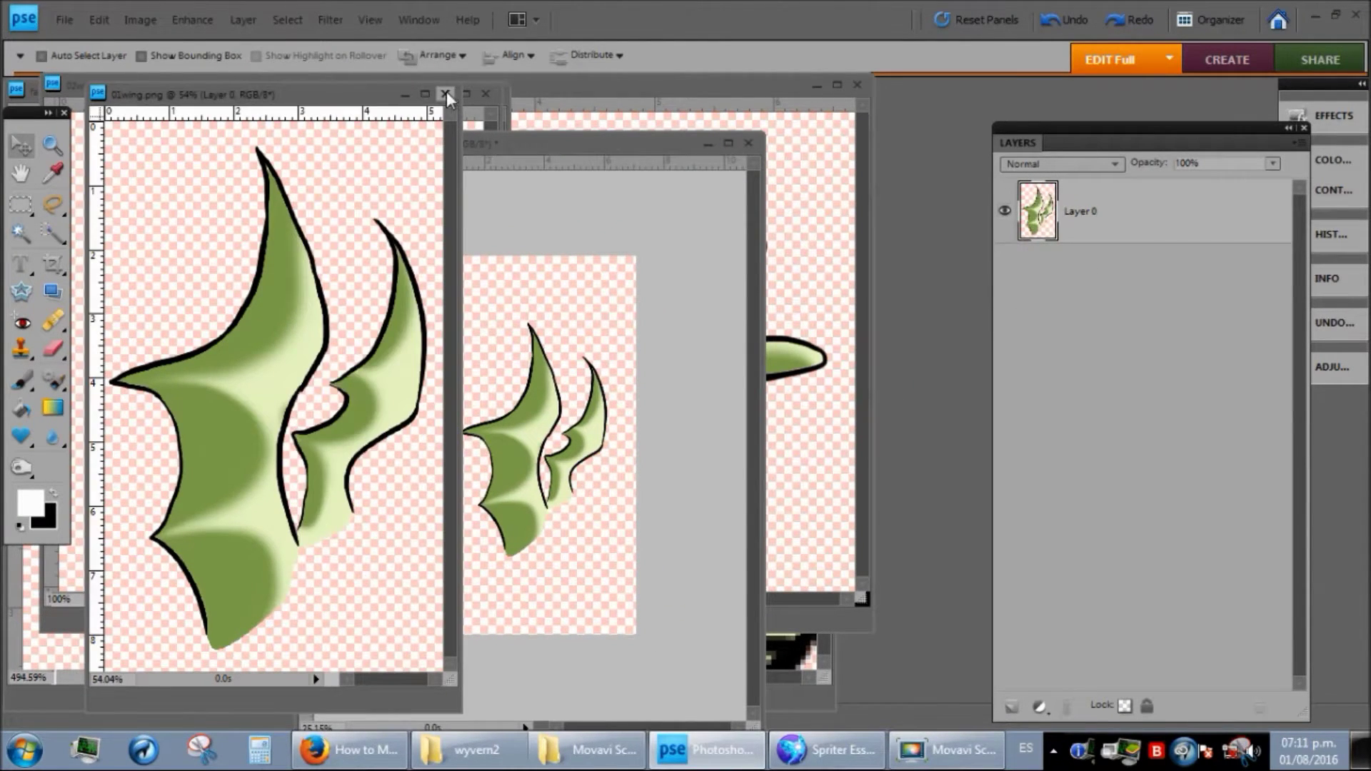
- Hide Layer 0 and save the aligned wing as a PNG with no interlacing
{"action": "left_click", "coordinate": [1005, 274]}
{"action": "key", "text": "ctrl+shift+s"}
{"action": "double_click", "coordinate": [561, 329]}
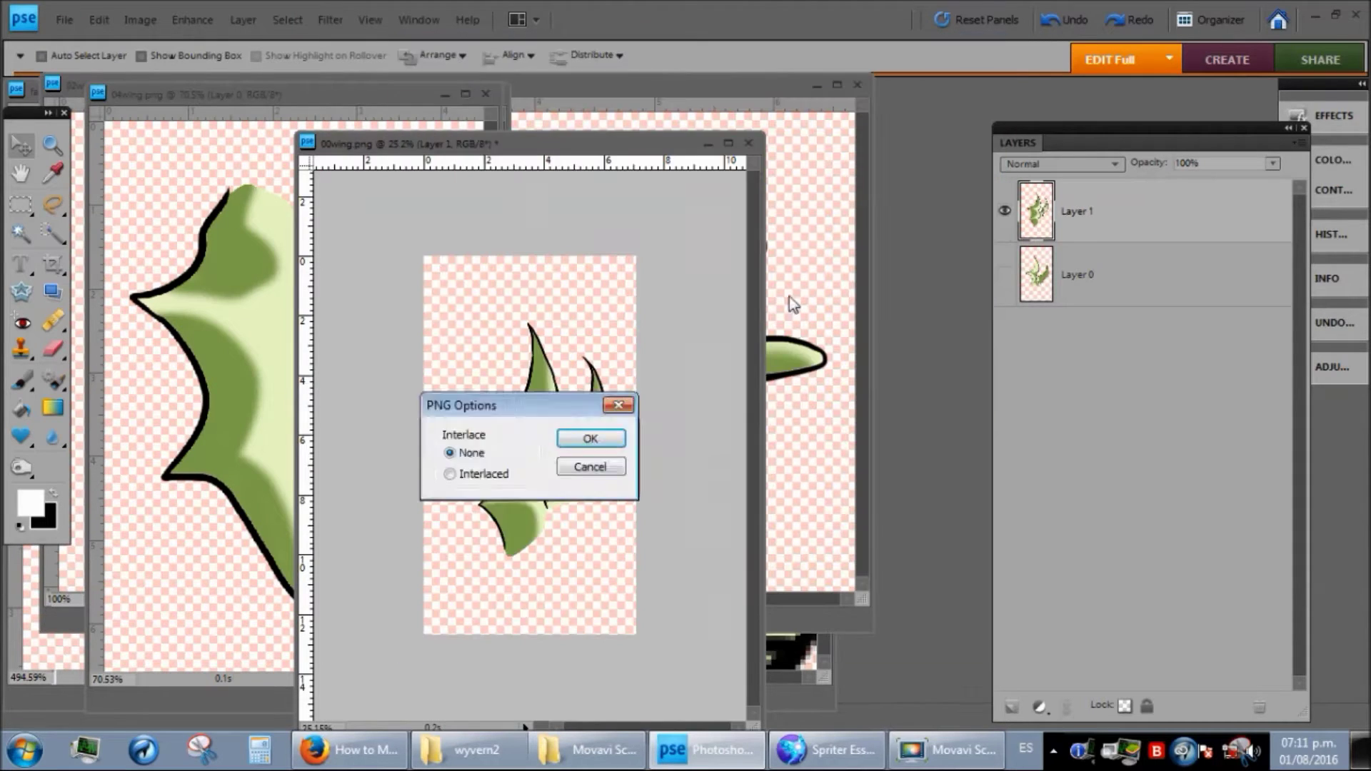
{"action": "left_click", "coordinate": [588, 437]}
- Copy the 02wing layer onto the enlarged 00wing canvas and align it with the wing
{"action": "left_click", "coordinate": [807, 457]}
{"action": "left_click_drag", "start_coordinate": [1036, 211], "coordinate": [552, 671]}
{"action": "left_click_drag", "start_coordinate": [551, 545], "coordinate": [550, 529]}
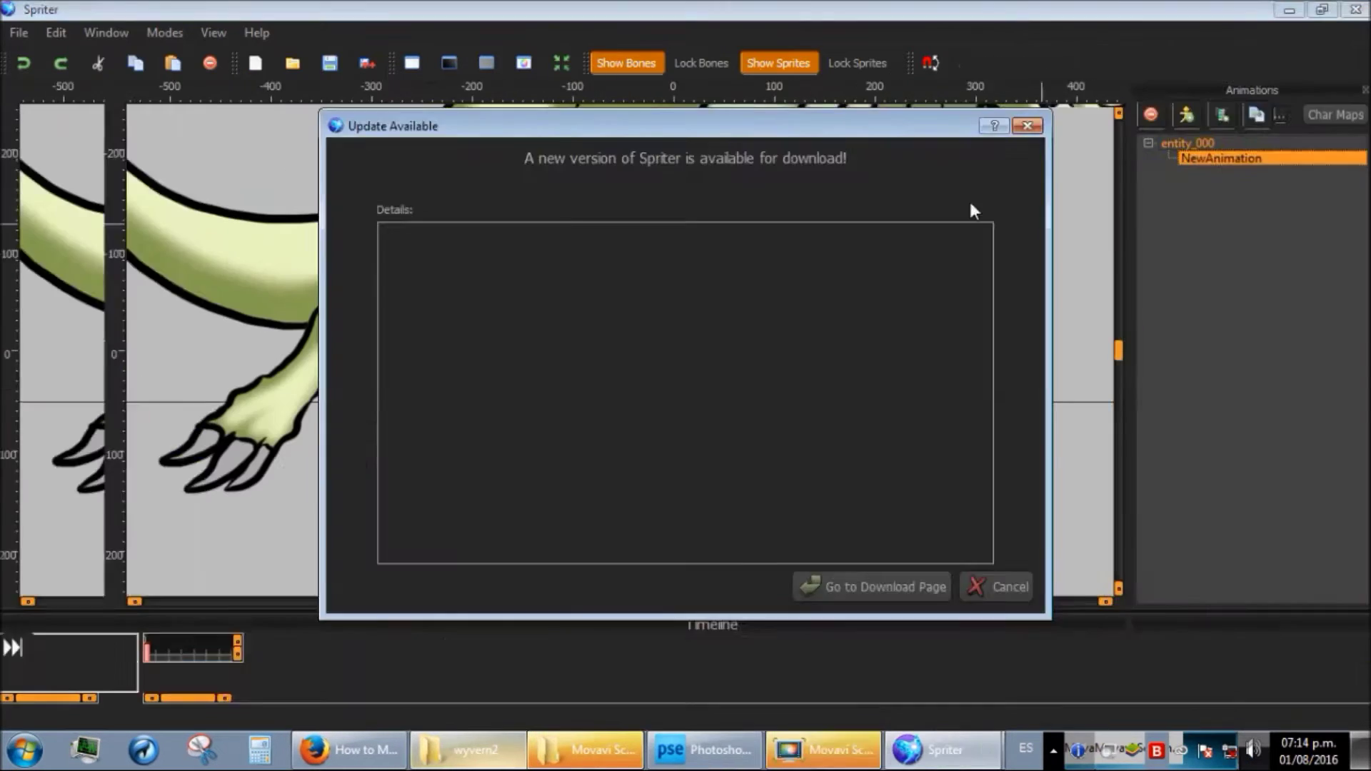
- Dismiss Spriter's update notice and set the default pivots of the 00wing and 01wing images to x 0.5, y 0.6
{"action": "key", "text": "Escape"}
{"action": "double_click", "coordinate": [1196, 282]}
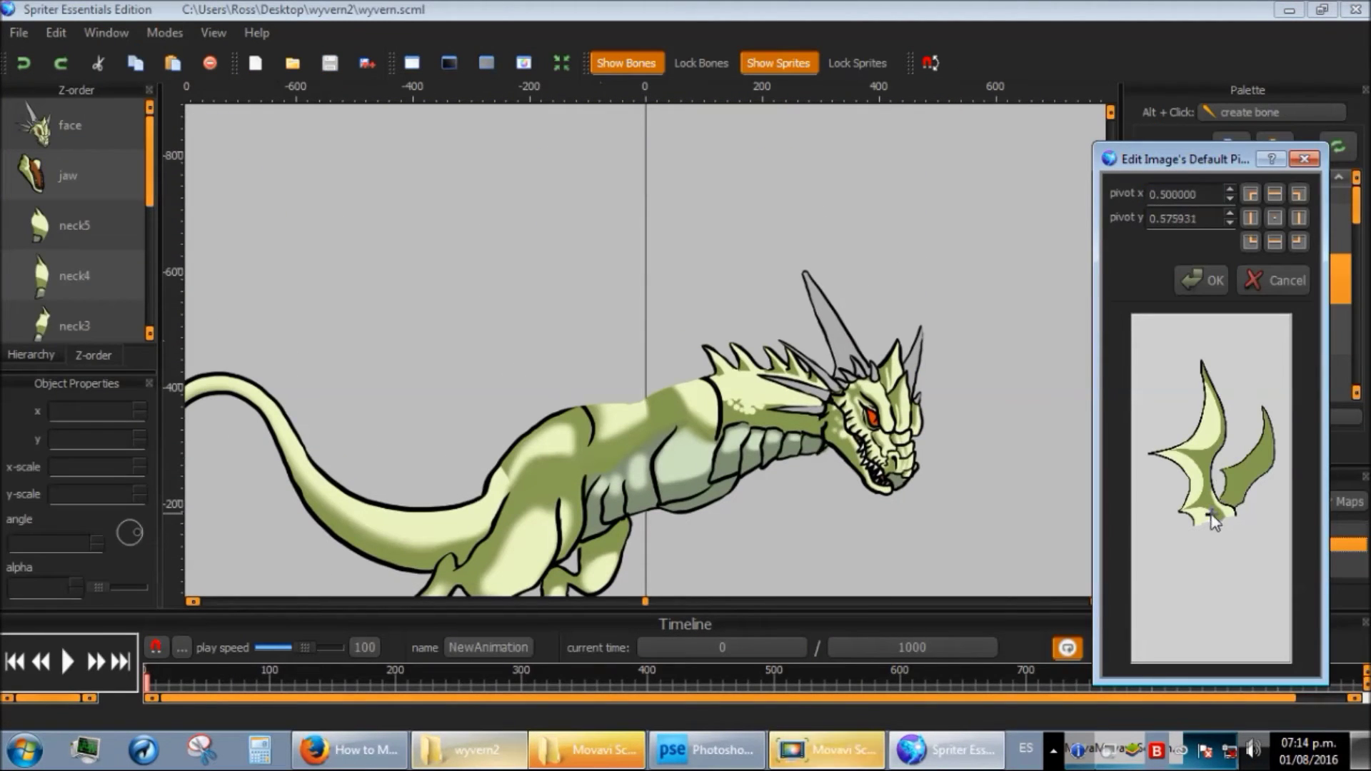
{"action": "double_click", "coordinate": [1214, 223]}
{"action": "type", "text": "6"}
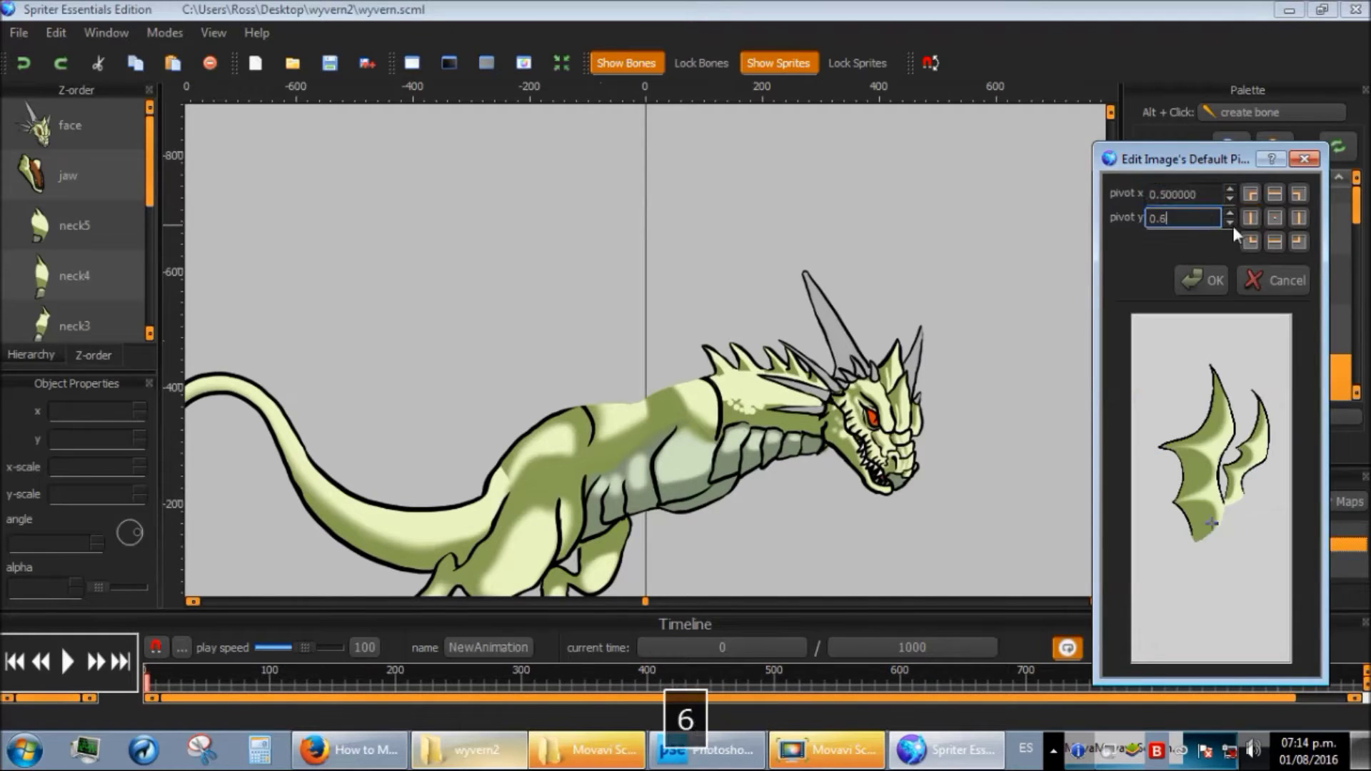
- Set the default pivots of the 02wing and 03wing images to x 0.5, y 0.6
{"action": "double_click", "coordinate": [1164, 215]}
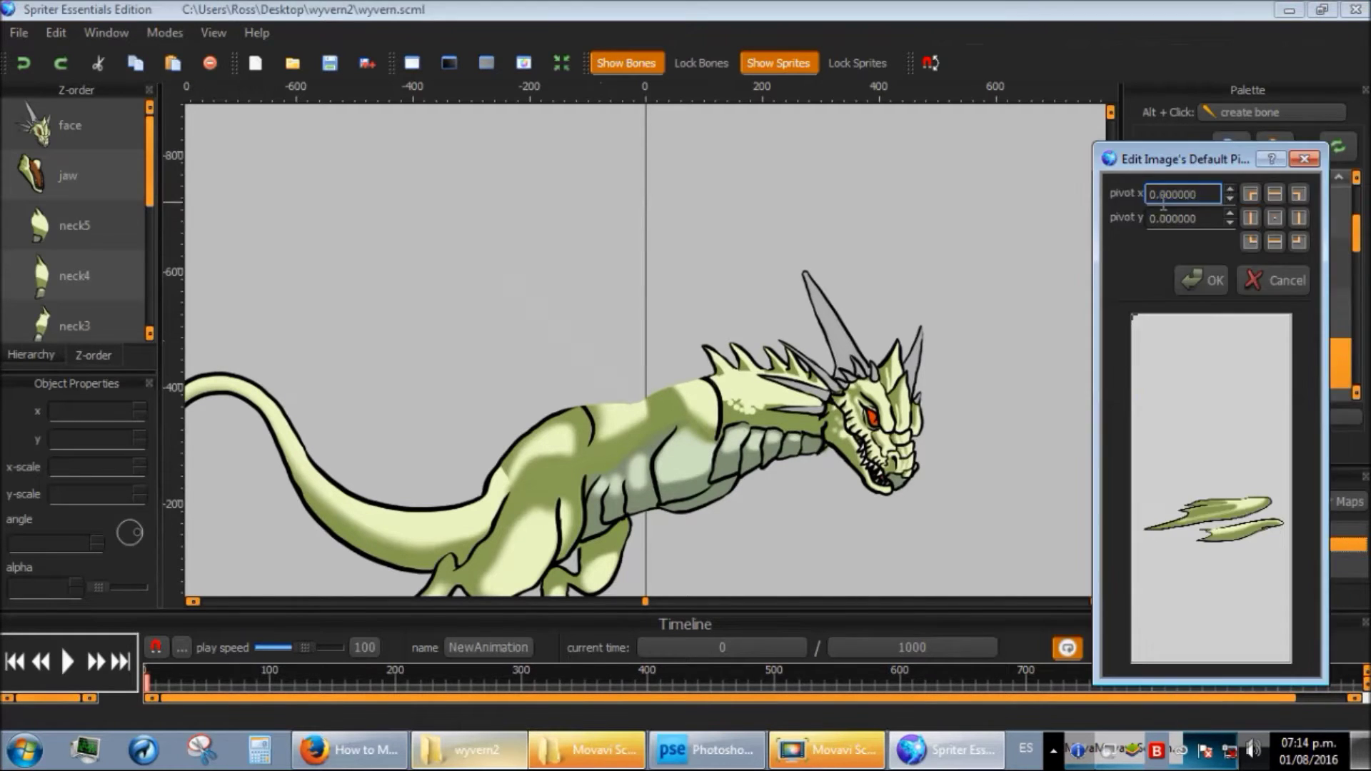
{"action": "double_click", "coordinate": [1171, 217]}
{"action": "type", "text": "6"}
{"action": "left_click", "coordinate": [1218, 275]}
{"action": "double_click", "coordinate": [1171, 194]}
{"action": "type", "text": "5"}
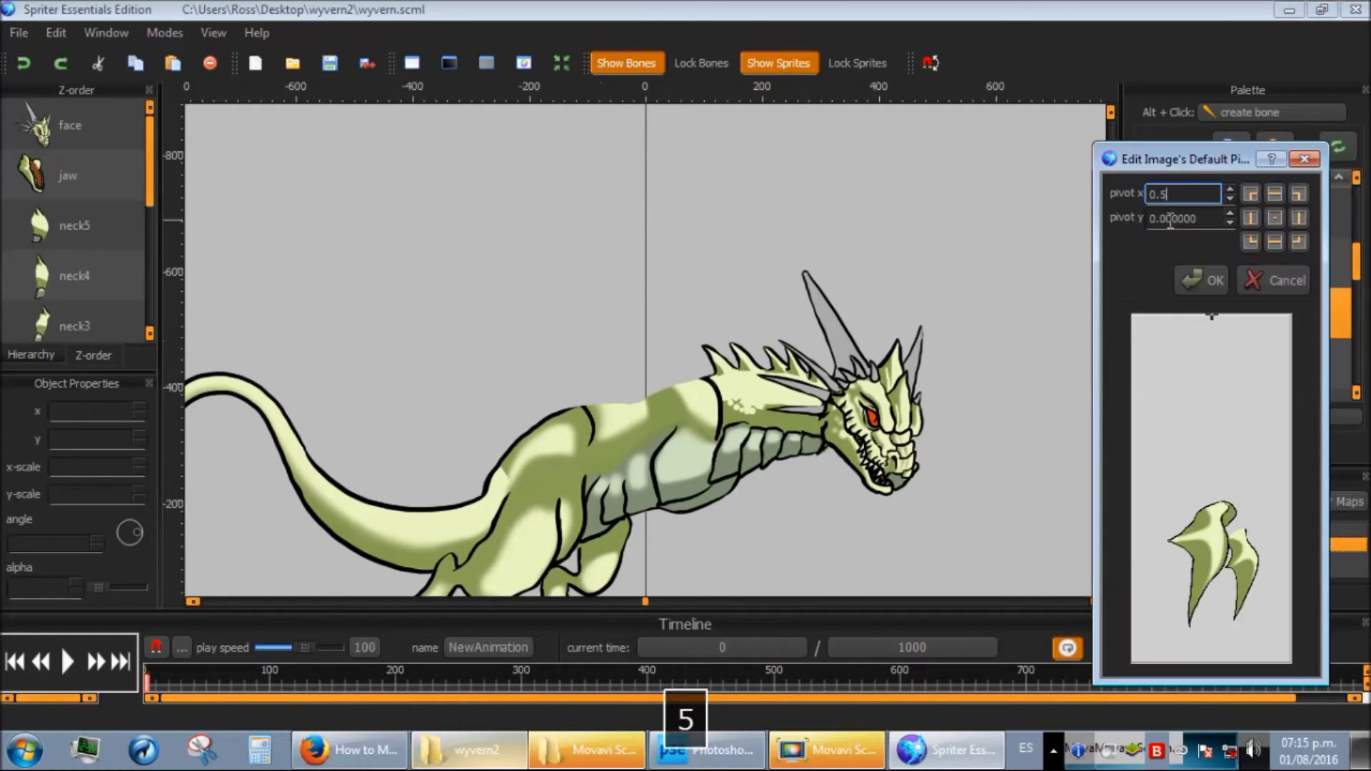
{"action": "left_click", "coordinate": [1207, 280]}
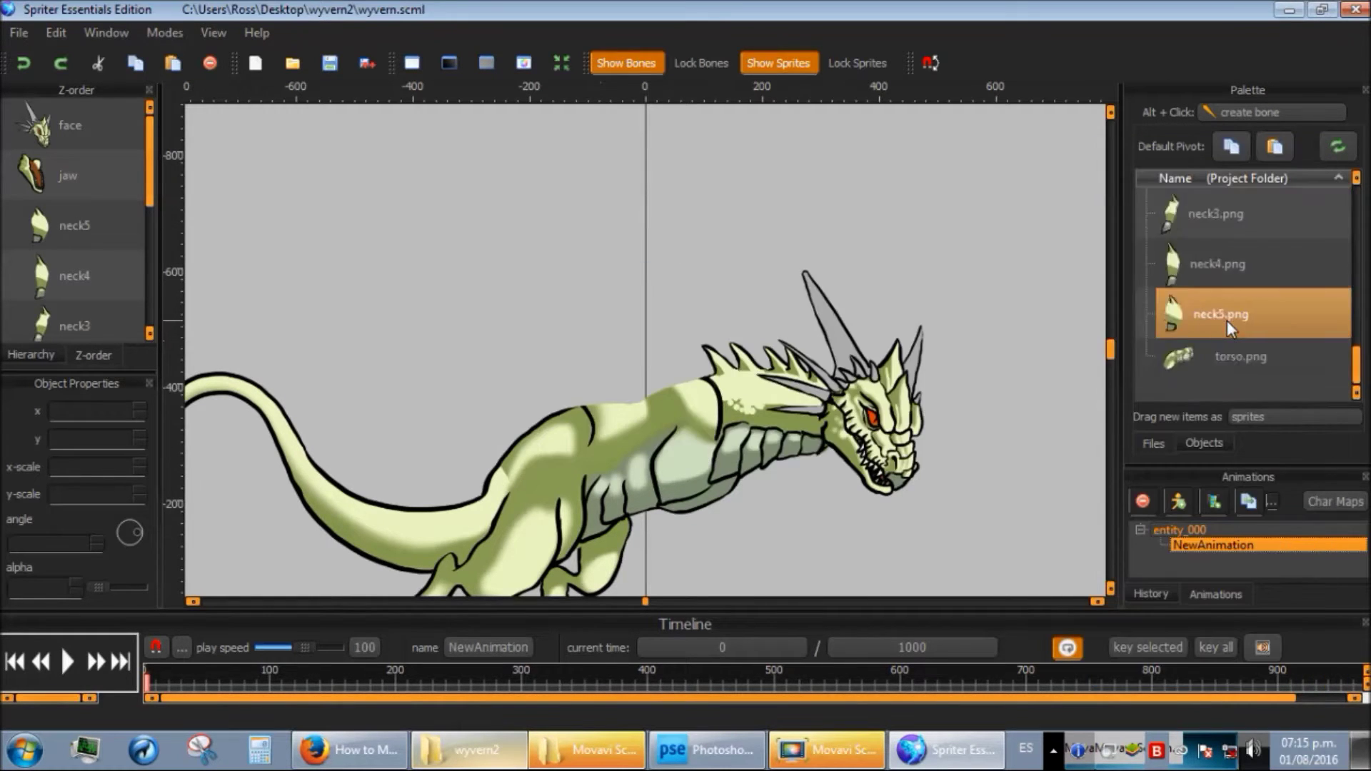
- Place the 01wing sprite over the torso, and shift the whole selected dragon slightly up and to the right
{"action": "scroll", "coordinate": [1227, 320], "scroll_direction": "up", "scroll_amount": 5}
{"action": "scroll", "coordinate": [719, 414], "scroll_direction": "down", "scroll_amount": 3}
{"action": "left_click_drag", "start_coordinate": [1174, 373], "coordinate": [628, 412]}
{"action": "left_click", "coordinate": [958, 455]}
{"action": "scroll", "coordinate": [669, 454], "scroll_direction": "down", "scroll_amount": 4}
{"action": "key", "text": "ctrl+a"}
{"action": "left_click_drag", "start_coordinate": [765, 394], "coordinate": [788, 359]}
{"action": "scroll", "coordinate": [788, 360], "scroll_direction": "up", "scroll_amount": 3}
{"action": "left_click", "coordinate": [872, 406]}
{"action": "scroll", "coordinate": [1214, 333], "scroll_direction": "down", "scroll_amount": 3}
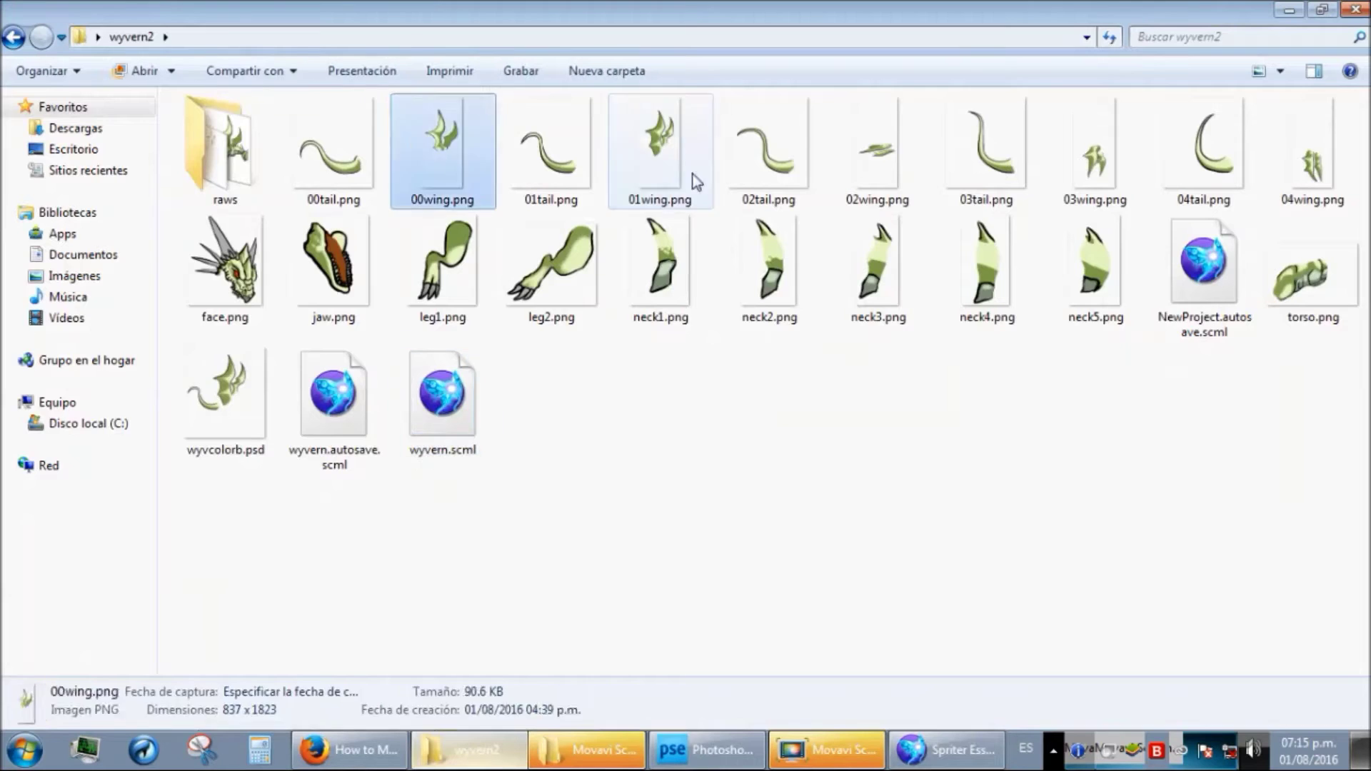
- Duplicate the wing images in the wyvern2 folder, and set the 01wing - copia default pivot to x 0.5, y 0.6 in Spriter
{"action": "key", "text": "ctrl+v"}
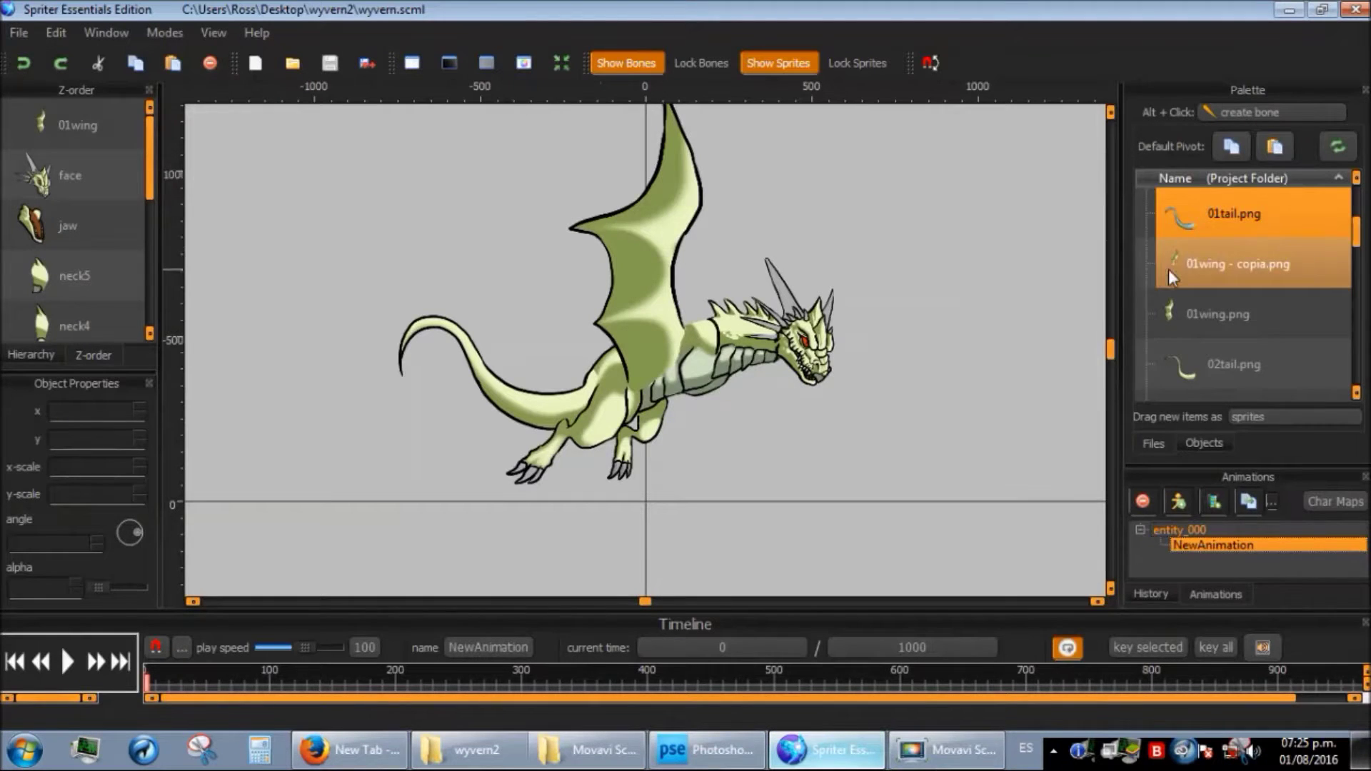
{"action": "double_click", "coordinate": [1172, 262]}
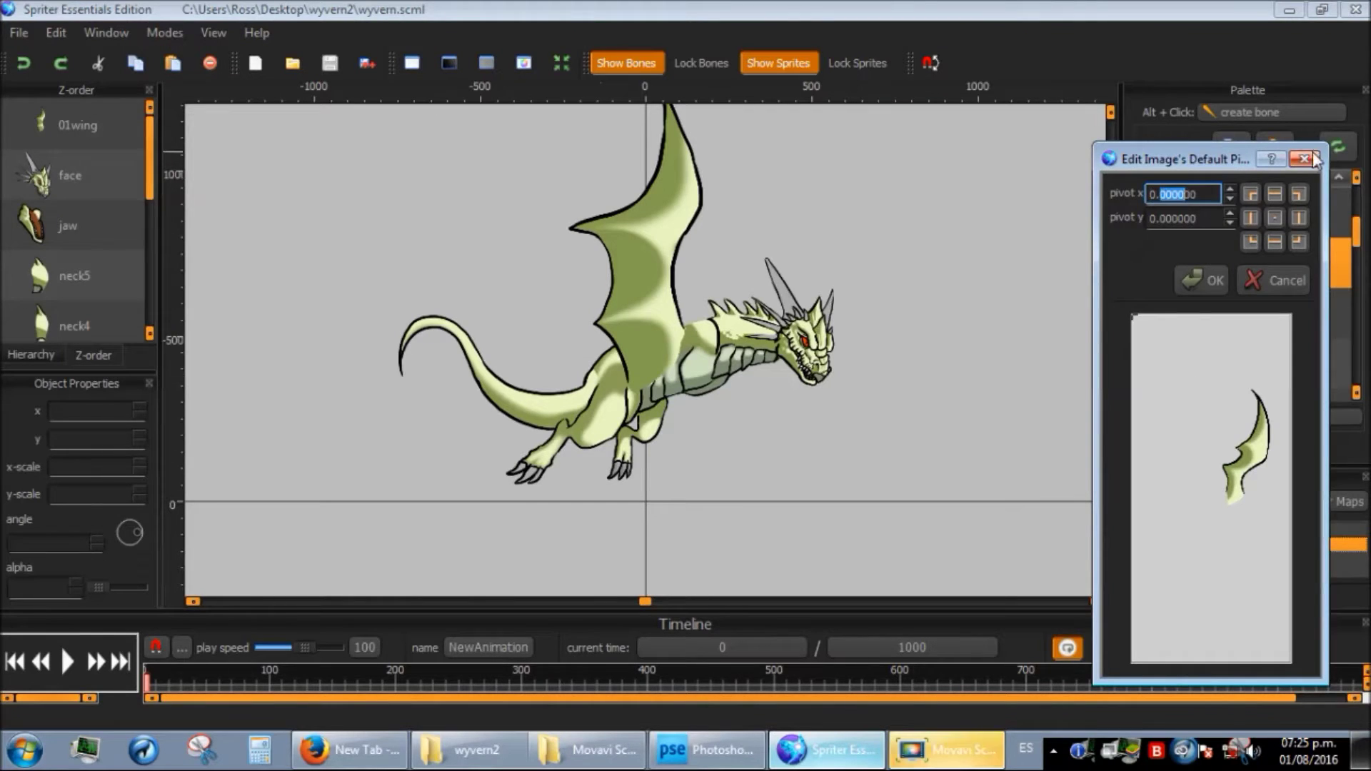
{"action": "left_click", "coordinate": [1306, 158]}
{"action": "double_click", "coordinate": [1175, 307]}
{"action": "left_click", "coordinate": [1301, 162]}
{"action": "double_click", "coordinate": [1167, 267]}
{"action": "type", "text": "5"}
{"action": "double_click", "coordinate": [1213, 219]}
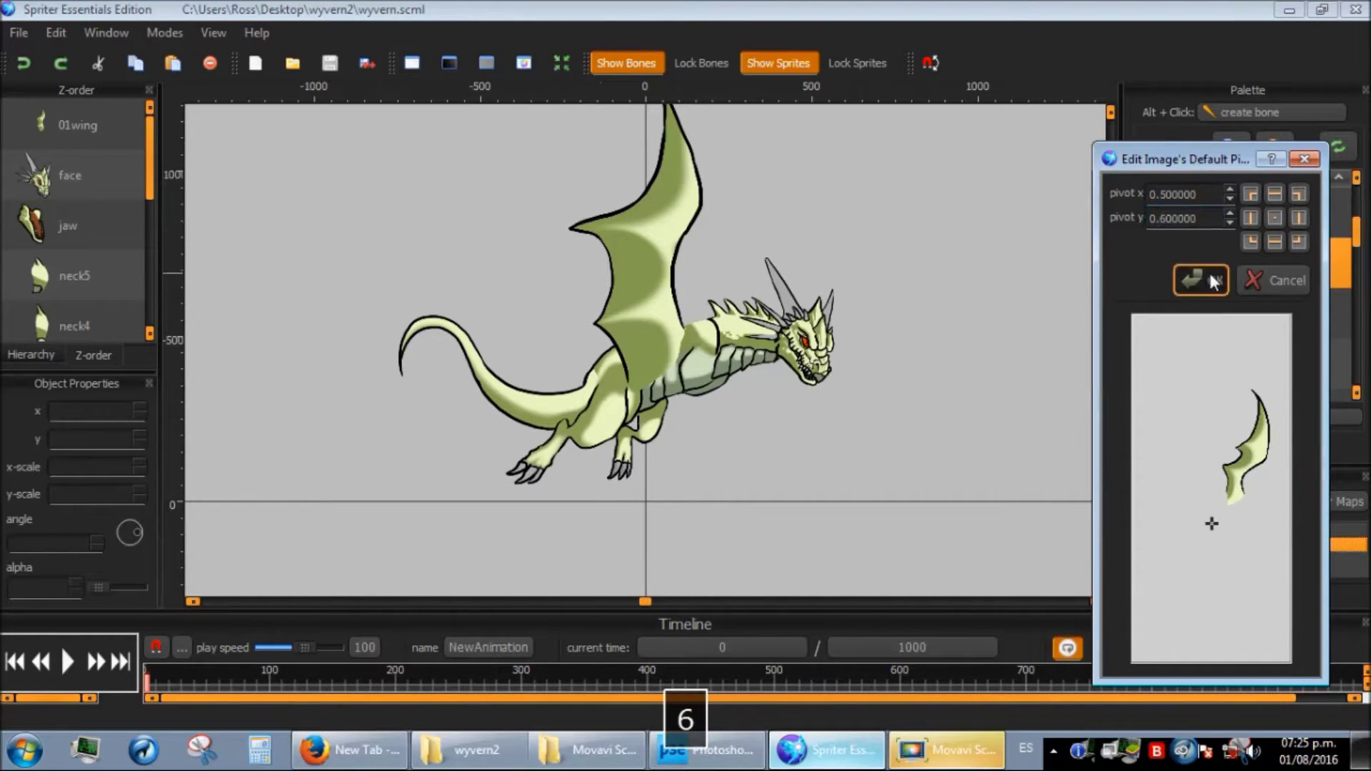
{"action": "left_click", "coordinate": [1213, 280]}
- Set the default pivot of 02wing - copia to x 0.5, y 0.6
{"action": "left_click", "coordinate": [1203, 322]}
{"action": "double_click", "coordinate": [1190, 274]}
{"action": "double_click", "coordinate": [1162, 192]}
{"action": "type", "text": "5"}
{"action": "double_click", "coordinate": [1207, 219]}
{"action": "type", "text": "6"}
{"action": "left_click", "coordinate": [1214, 275]}
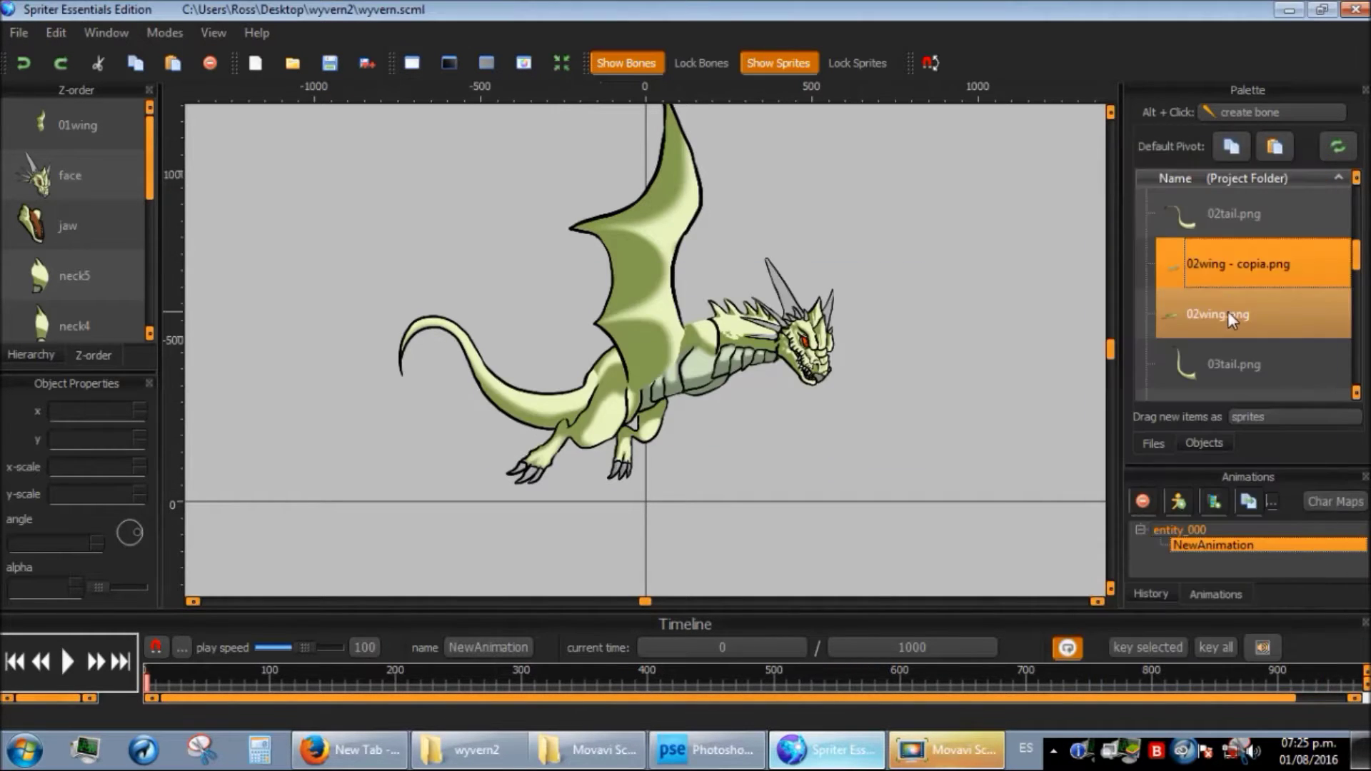
- Set the default pivots of the 03wing and 04wing copies to x 0.5, y 0.6
{"action": "left_click", "coordinate": [1175, 306]}
{"action": "double_click", "coordinate": [1176, 276]}
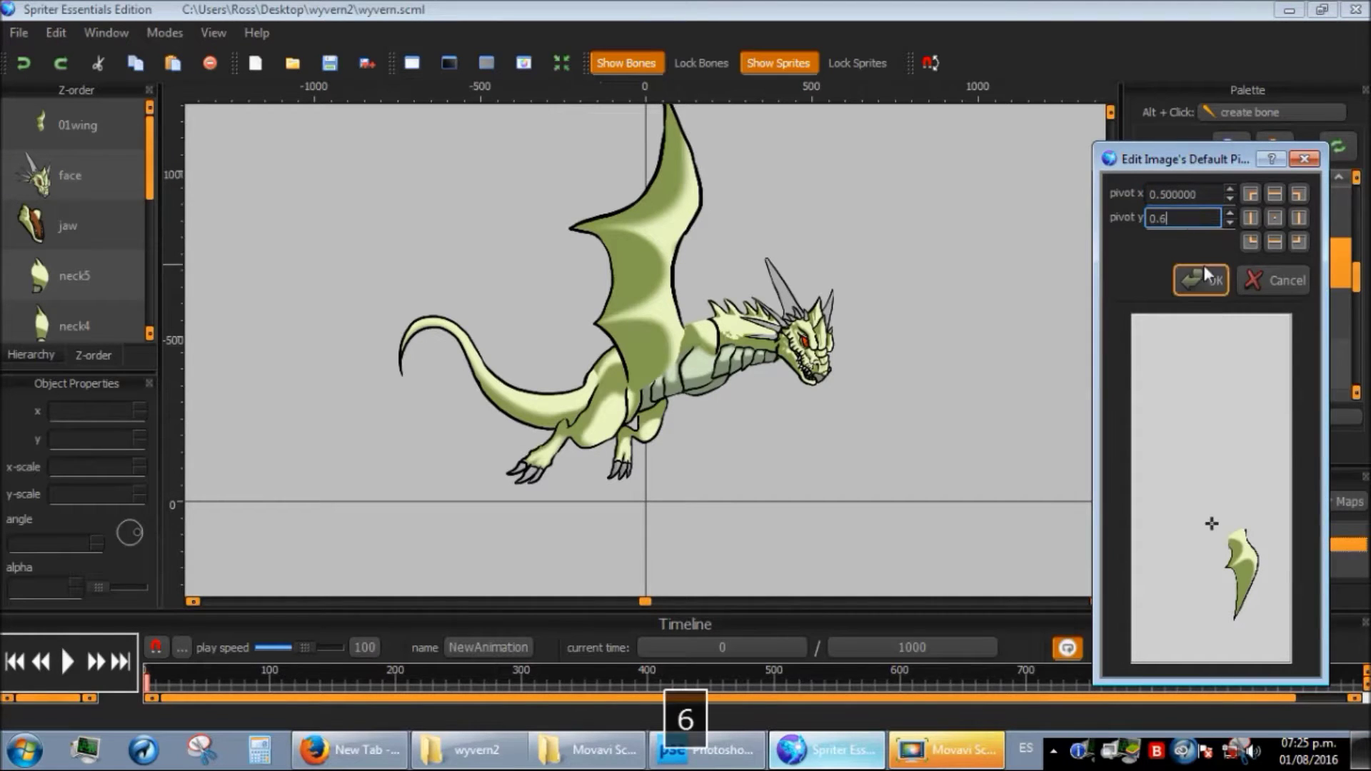
{"action": "left_click", "coordinate": [1204, 264]}
{"action": "double_click", "coordinate": [1179, 259]}
{"action": "double_click", "coordinate": [1205, 195]}
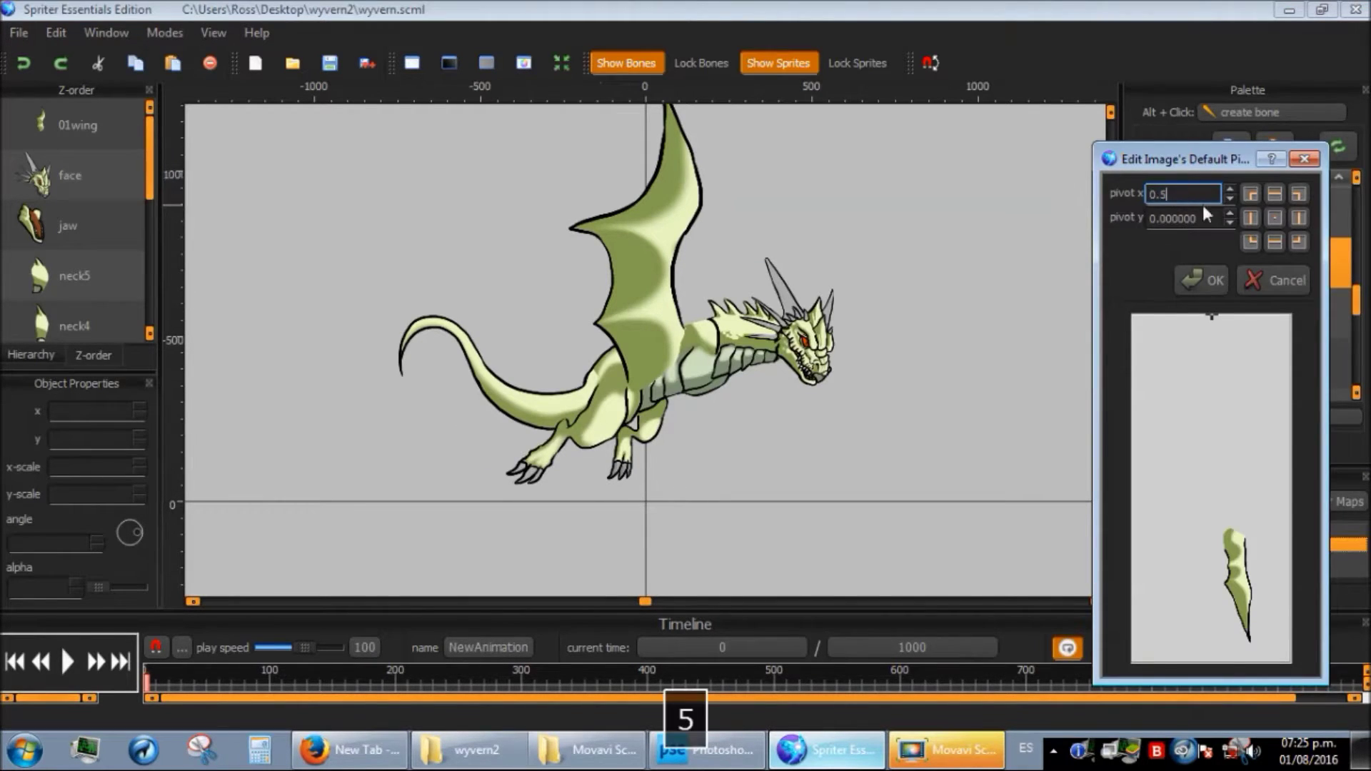
{"action": "left_click", "coordinate": [1207, 280]}
- Add the 01wing - copia sprite to the dragon as the far wing, beside the near wing
{"action": "scroll", "coordinate": [1204, 322], "scroll_direction": "down", "scroll_amount": 5}
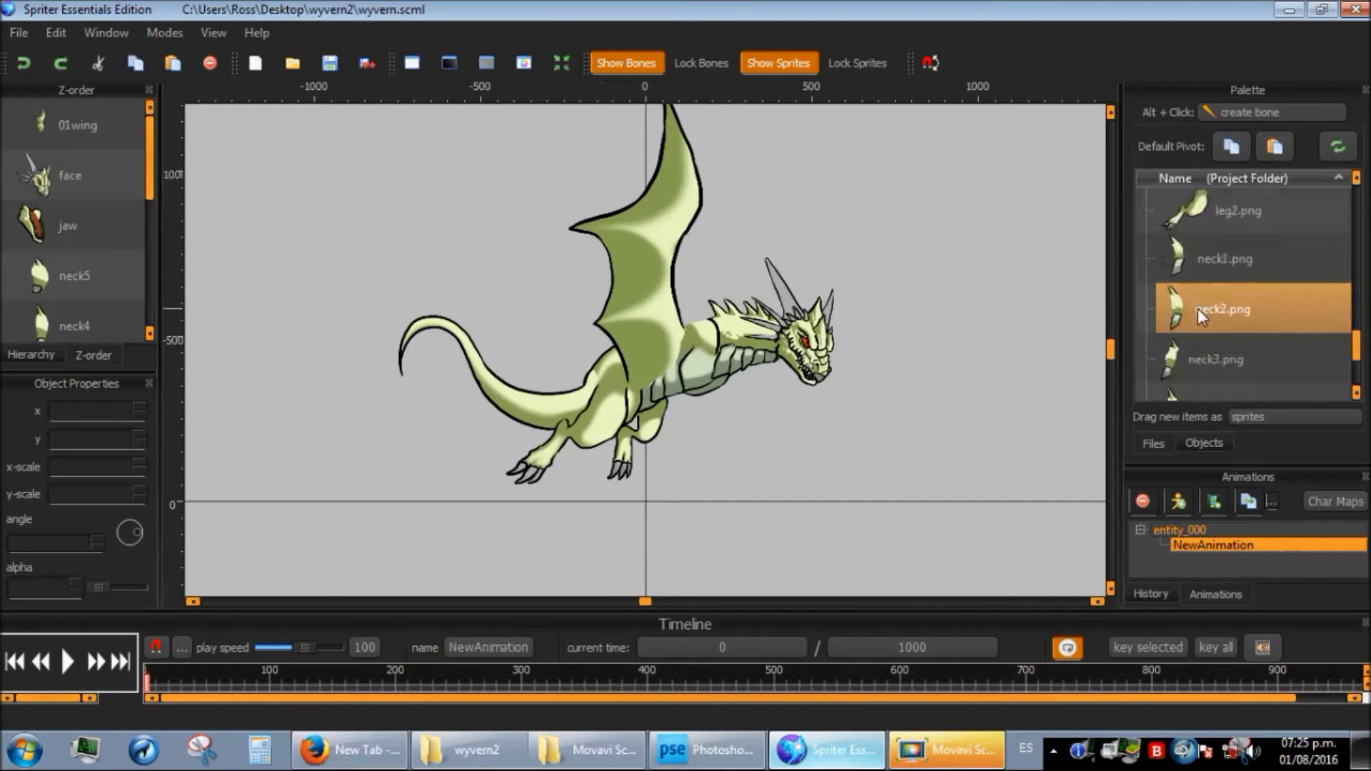
{"action": "scroll", "coordinate": [1159, 369], "scroll_direction": "up", "scroll_amount": 3}
{"action": "left_click", "coordinate": [1188, 280]}
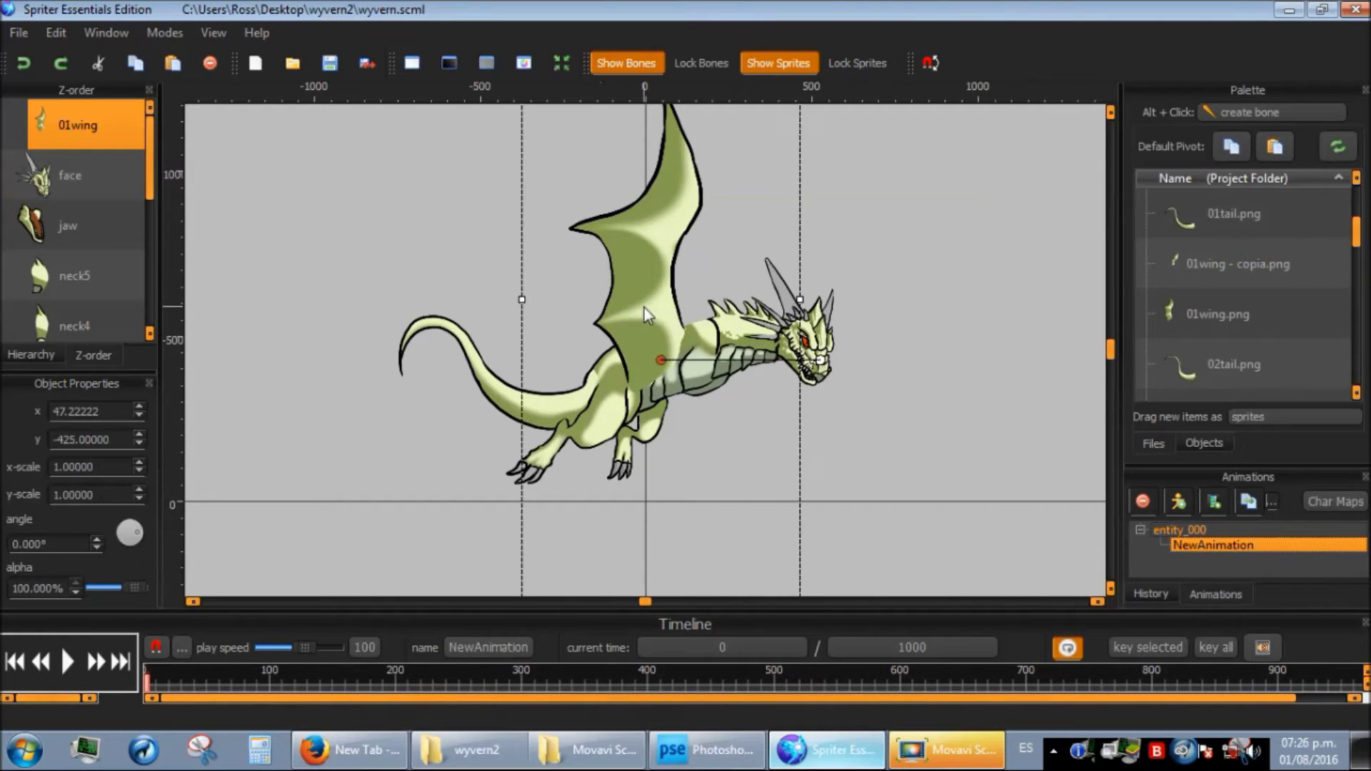
{"action": "left_click_drag", "start_coordinate": [1186, 280], "coordinate": [781, 323]}
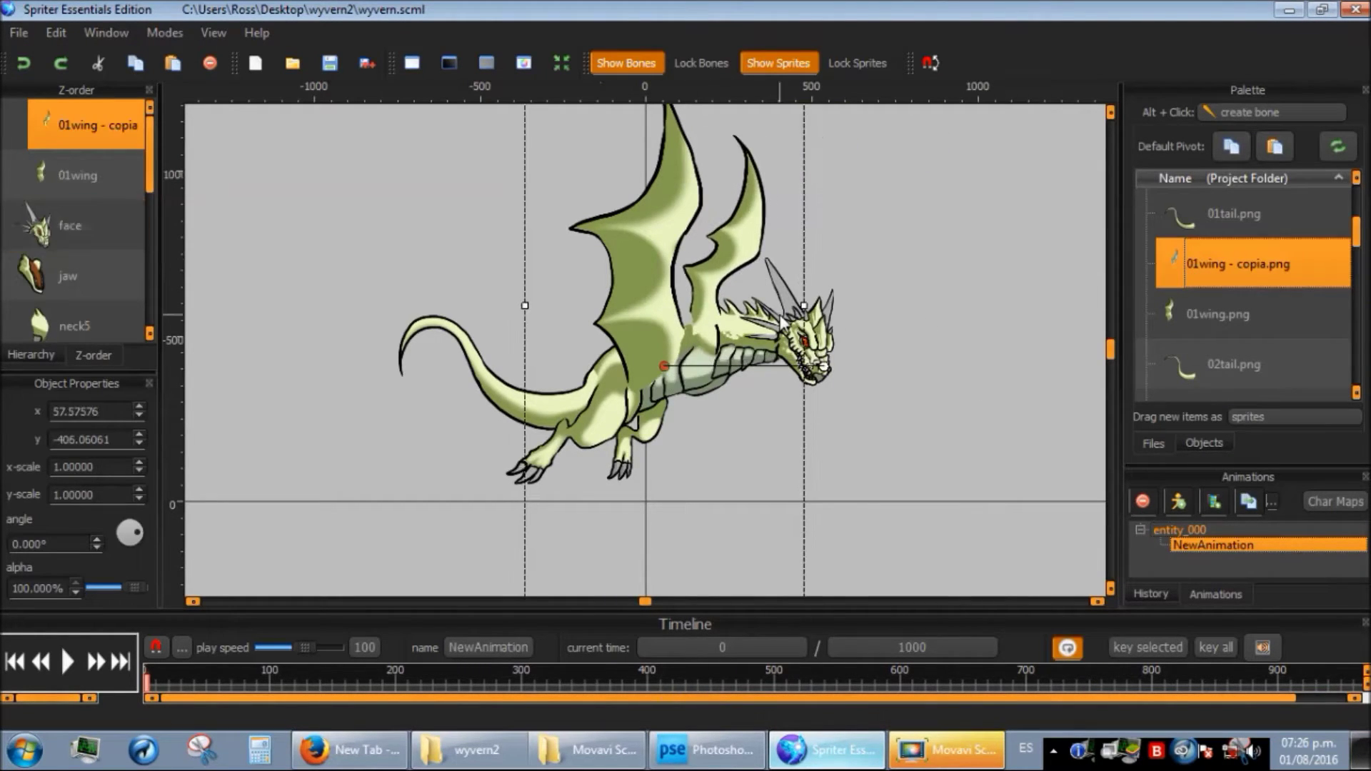
- Send the 01wing - copia sprite to the back of the Z-order, behind leg1, and shift it closer to the near wing
{"action": "key", "text": "ctrl+Down"}
{"action": "key", "text": "ctrl+Down"}
{"action": "key", "text": "ctrl+Down"}
{"action": "key", "text": "ctrl+Down"}
{"action": "key", "text": "ctrl+Down"}
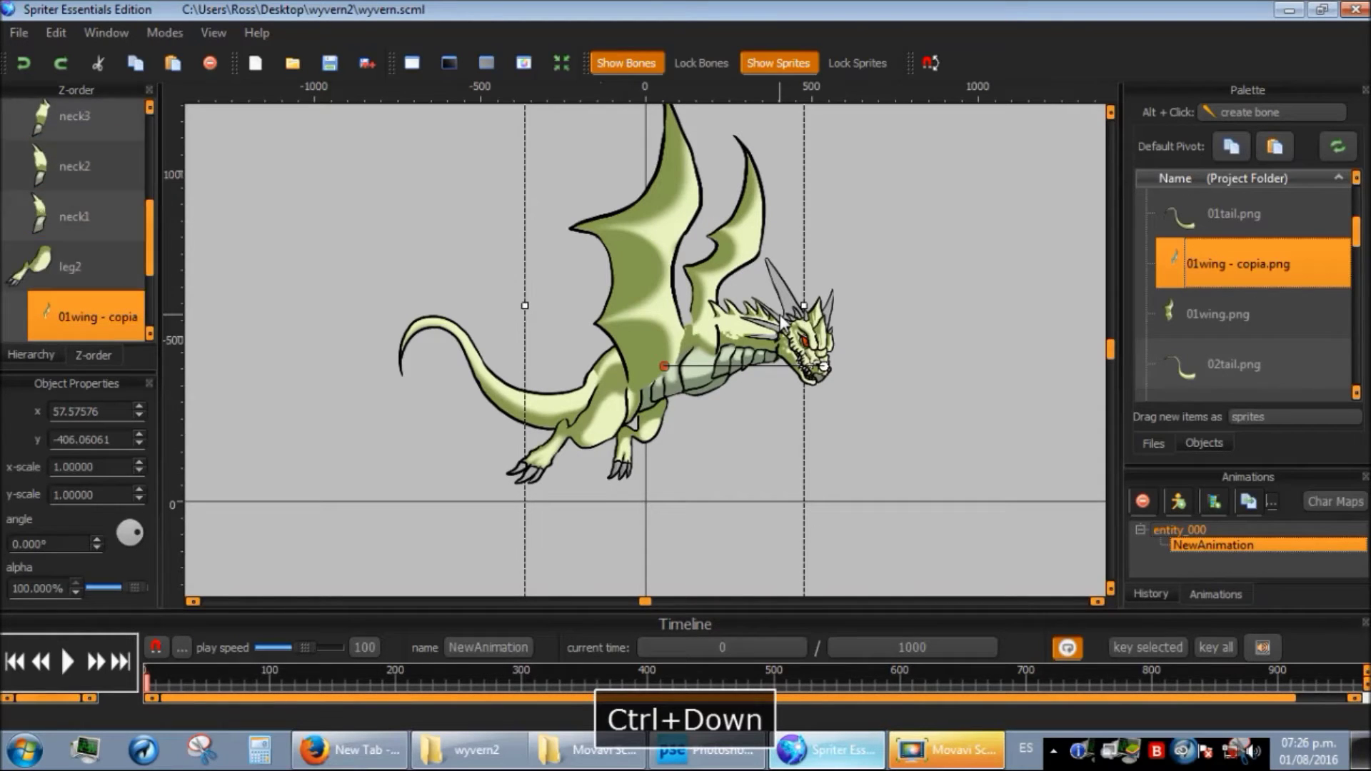
{"action": "key", "text": "ctrl+Down"}
{"action": "key", "text": "ctrl+Down"}
{"action": "key", "text": "ctrl+Down"}
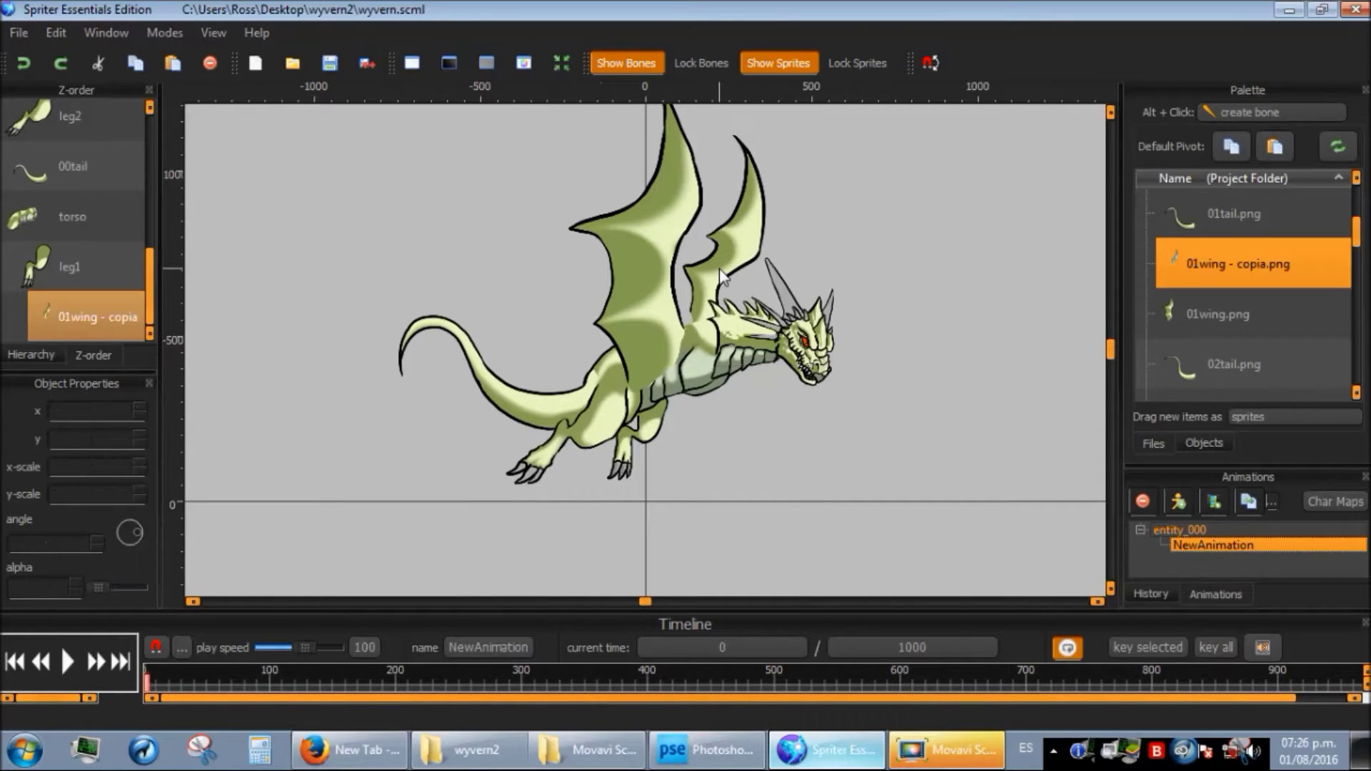
{"action": "left_click_drag", "start_coordinate": [718, 268], "coordinate": [702, 279]}
{"action": "left_click", "coordinate": [936, 306]}
- Save the assembled wyvern project under its current file name
{"action": "scroll", "coordinate": [937, 311], "scroll_direction": "up", "scroll_amount": 1}
{"action": "scroll", "coordinate": [936, 312], "scroll_direction": "down", "scroll_amount": 6}
{"action": "left_click", "coordinate": [1110, 114]}
{"action": "left_click", "coordinate": [1109, 114]}
{"action": "left_click", "coordinate": [1110, 114]}
{"action": "left_click", "coordinate": [1110, 587]}
{"action": "left_click", "coordinate": [19, 32]}
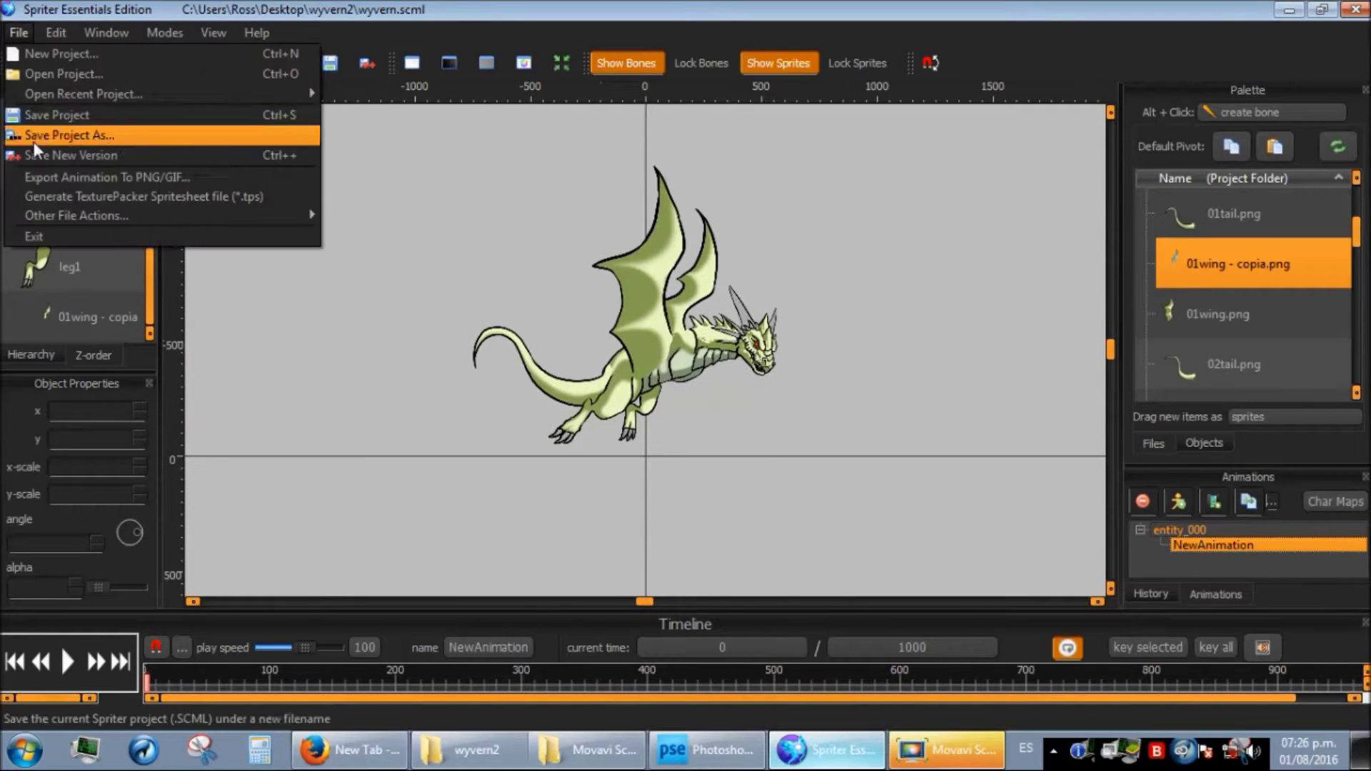
{"action": "left_click", "coordinate": [43, 112]}
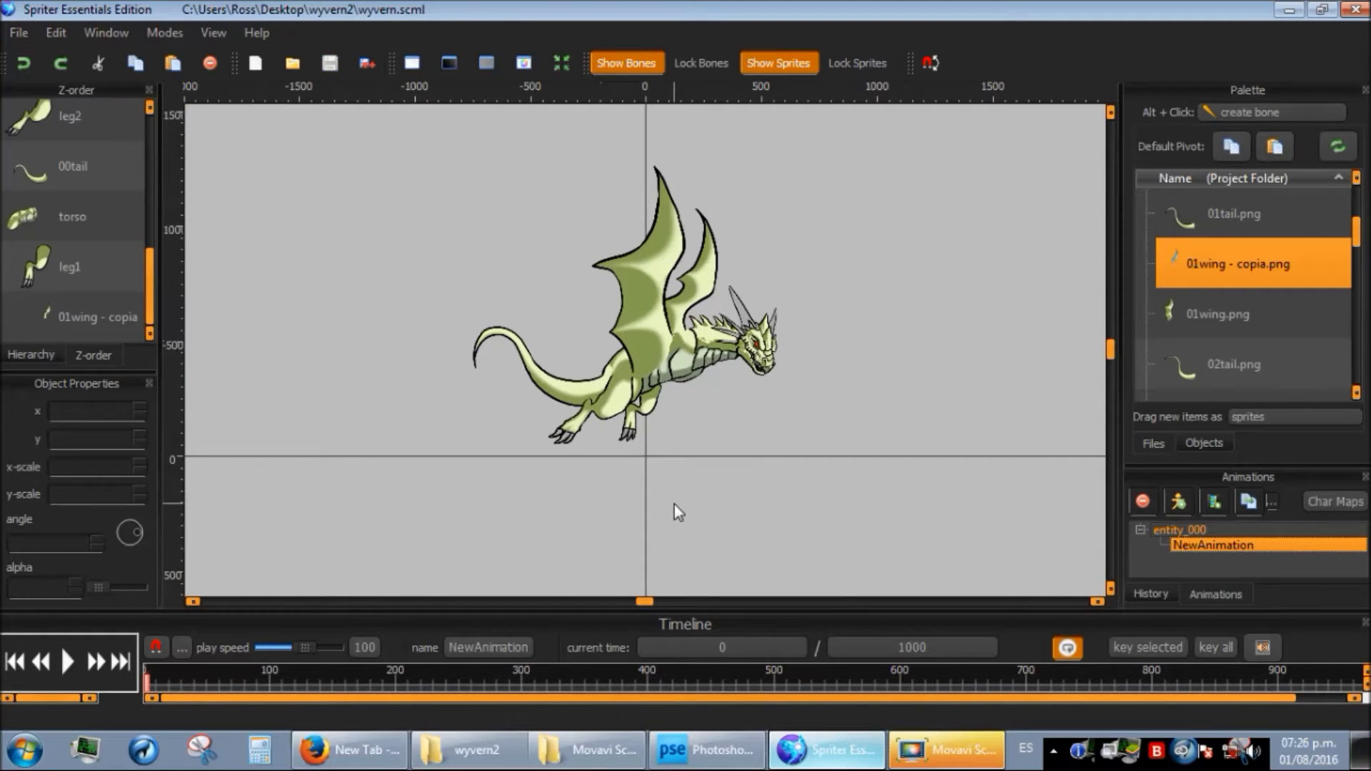
- Create a chain of bones from the hip through the torso and neck to the jaw
{"action": "scroll", "coordinate": [753, 362], "scroll_direction": "up", "scroll_amount": 5}
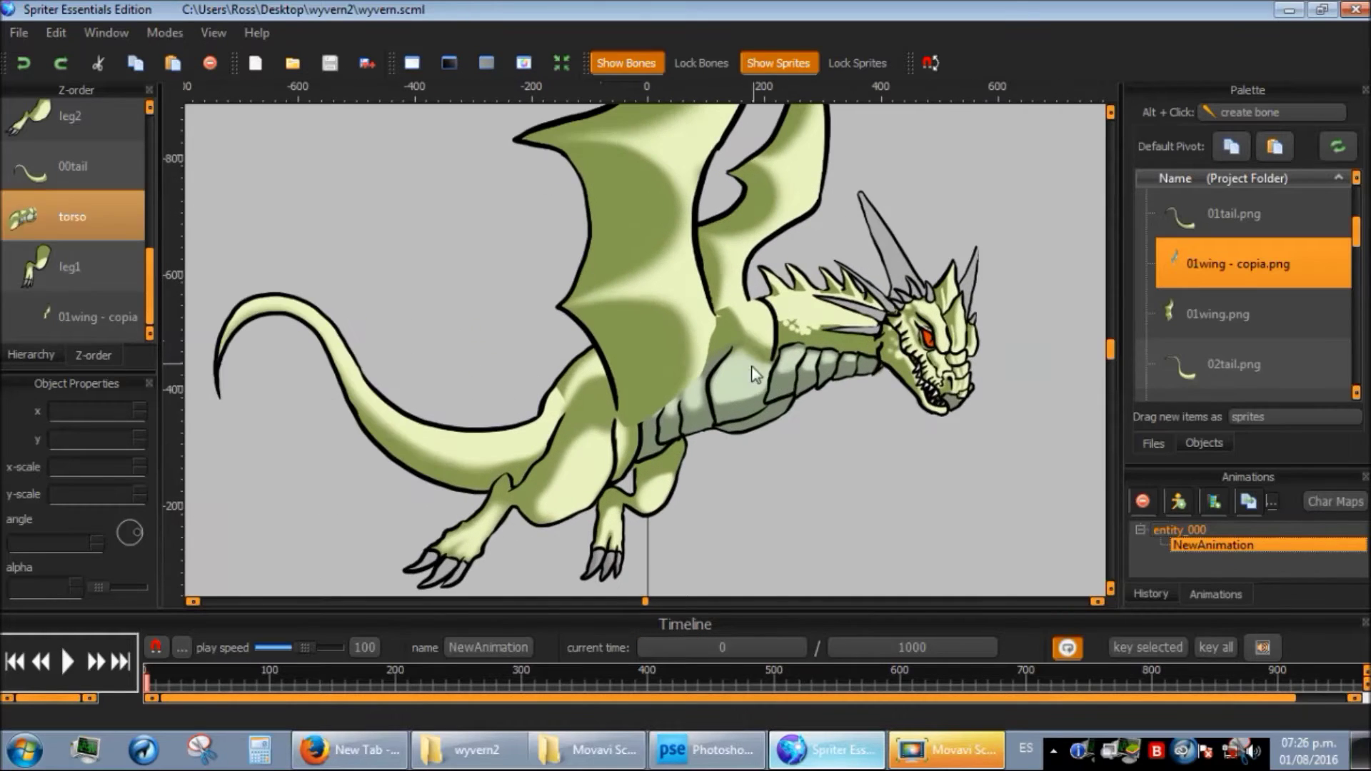
{"action": "scroll", "coordinate": [661, 431], "scroll_direction": "up", "scroll_amount": 2}
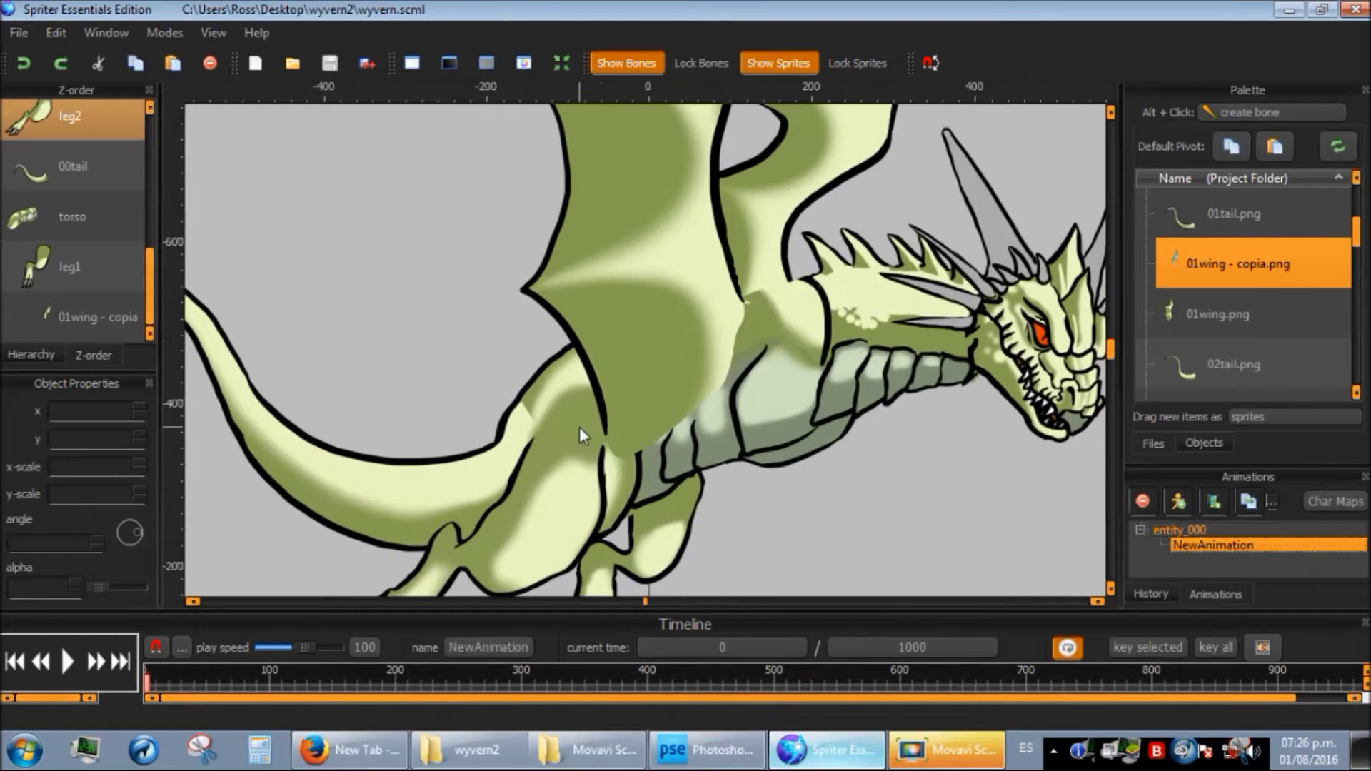
{"action": "left_click_drag", "start_coordinate": [564, 422], "coordinate": [1036, 373]}
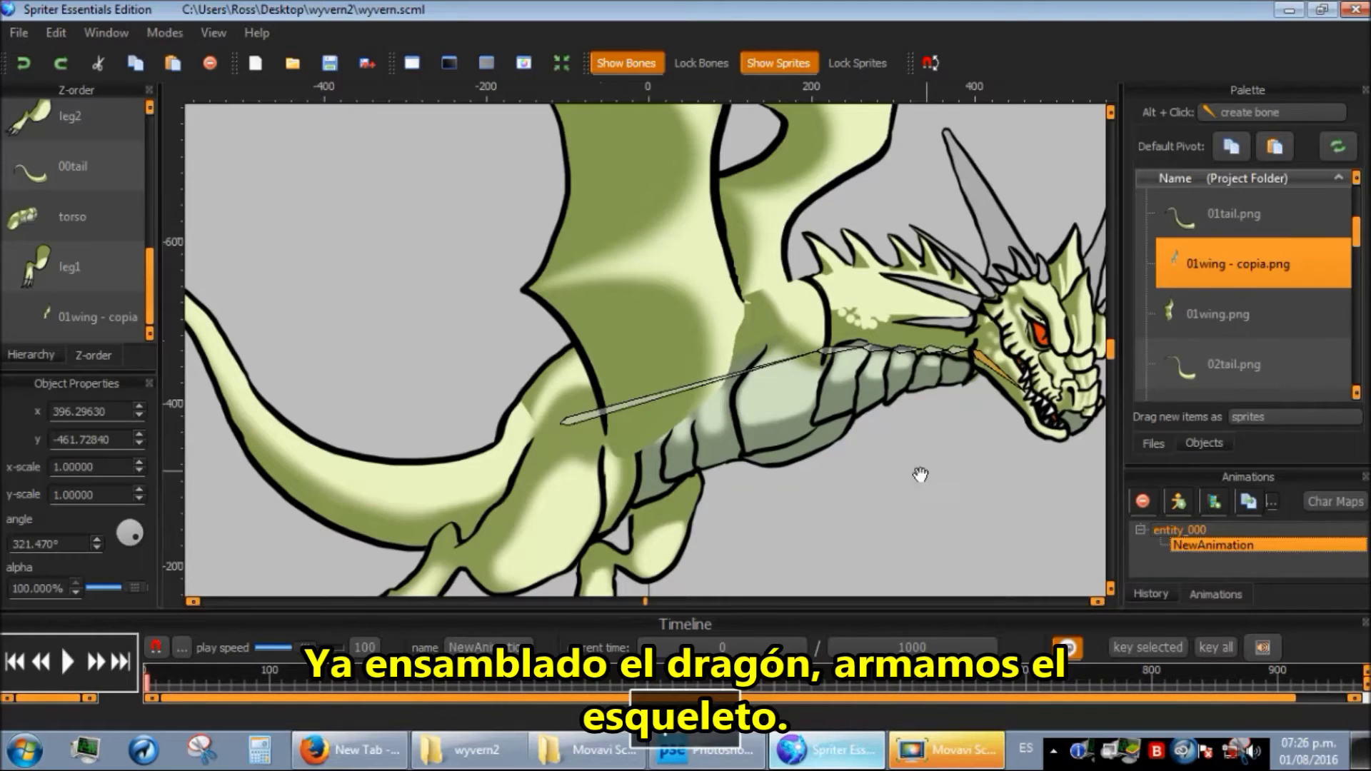
- Create one bone along each thigh, running down from the hip area
{"action": "left_click_drag", "start_coordinate": [832, 469], "coordinate": [862, 315]}
{"action": "left_click", "coordinate": [606, 267]}
{"action": "mouse_move", "coordinate": [598, 284]}
{"action": "left_mouse_down"}
{"action": "mouse_move", "coordinate": [592, 319]}
{"action": "mouse_move", "coordinate": [533, 400]}
{"action": "left_mouse_up"}
{"action": "left_click", "coordinate": [622, 272]}
{"action": "left_click_drag", "start_coordinate": [637, 270], "coordinate": [687, 389]}
{"action": "key", "text": "space"}
{"action": "left_click_drag", "start_coordinate": [717, 294], "coordinate": [721, 389]}
{"action": "left_click", "coordinate": [768, 469]}
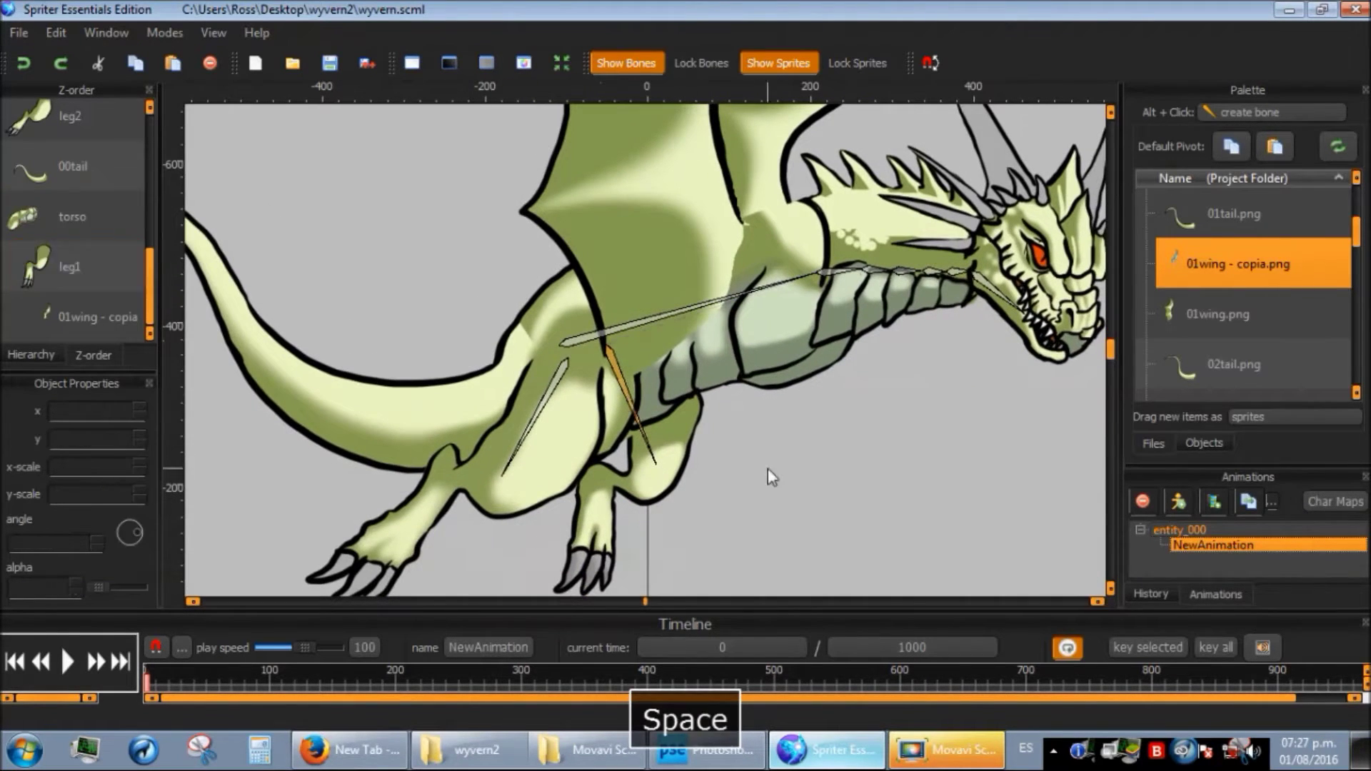
- Delete the thigh bones, leaving only the torso, neck and head bones
{"action": "left_click", "coordinate": [616, 374]}
{"action": "key", "text": "Delete"}
{"action": "scroll", "coordinate": [826, 379], "scroll_direction": "down", "scroll_amount": 3}
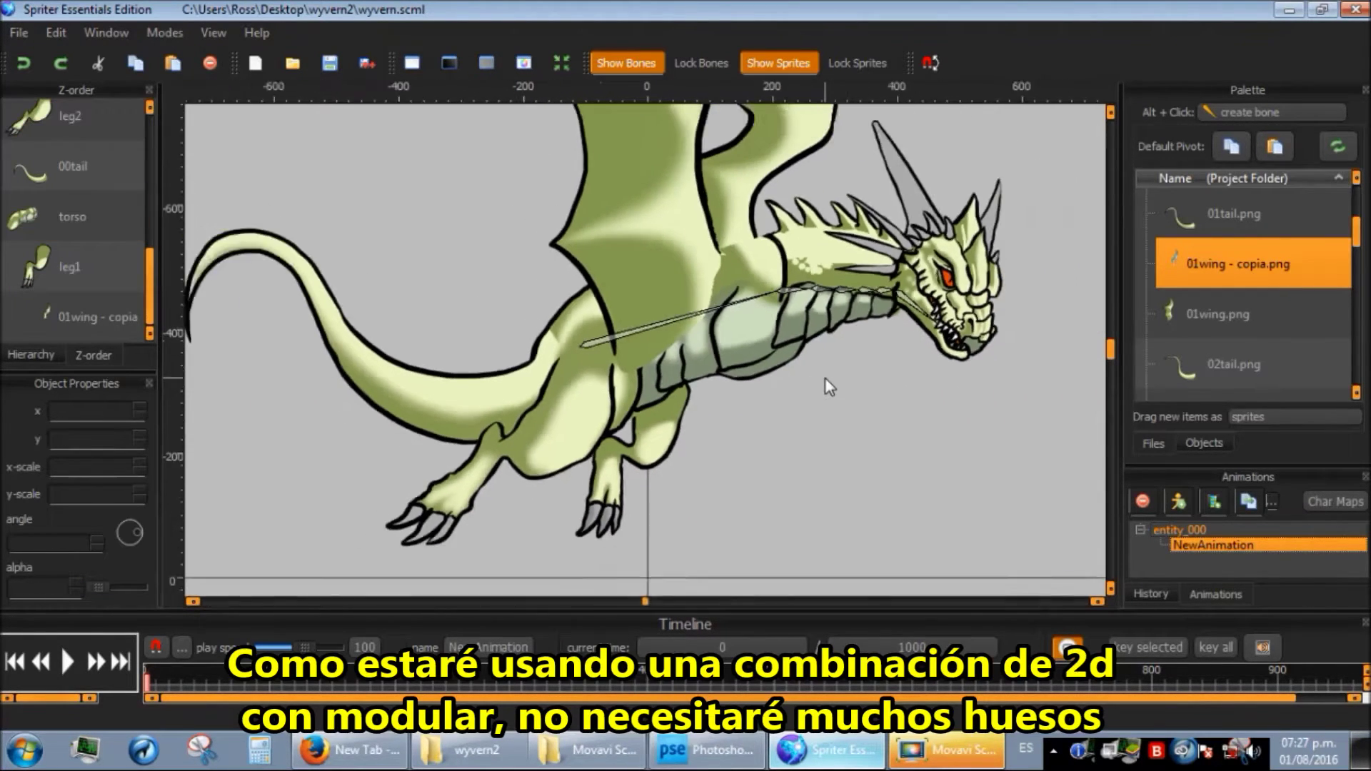
- Bind the torso, both legs, both wings and the tail sprites to the torso bone
{"action": "left_click", "coordinate": [642, 336]}
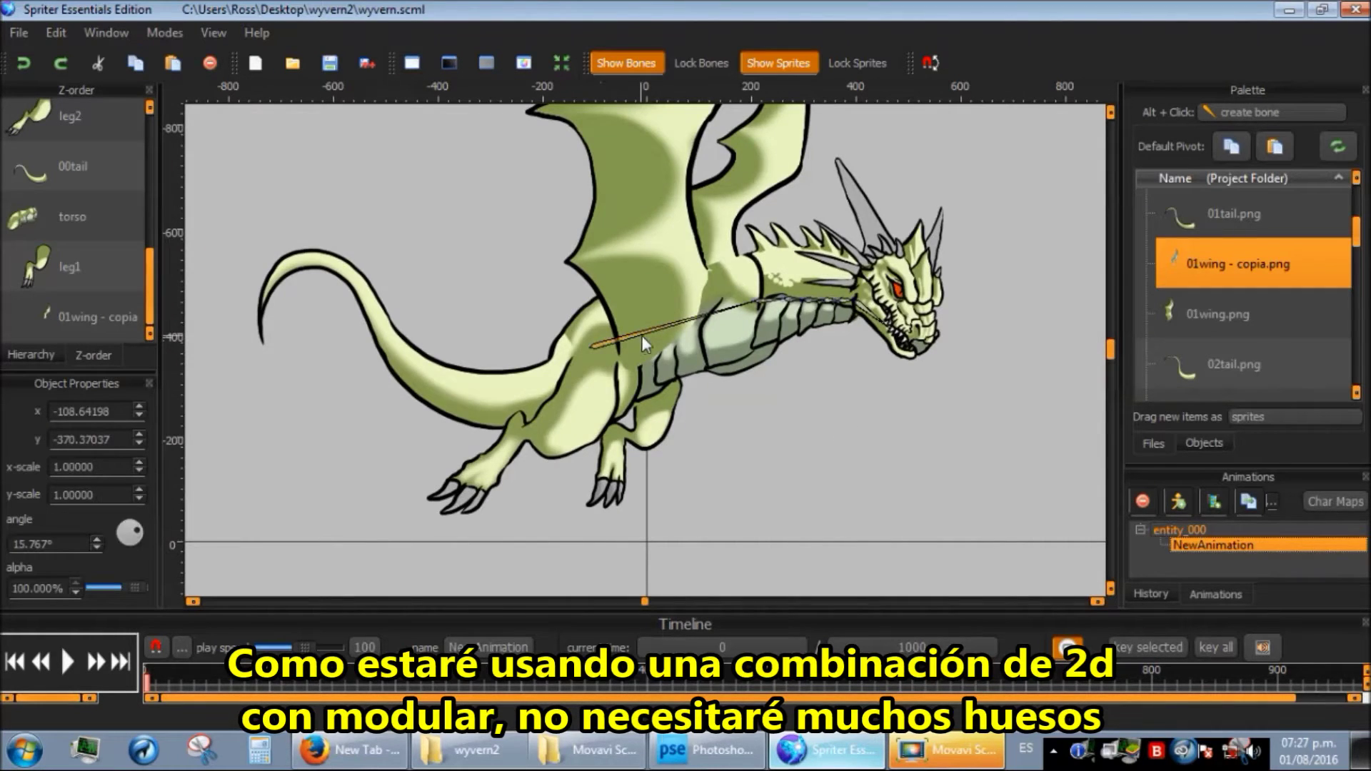
{"action": "key", "text": "b"}
{"action": "left_click", "coordinate": [697, 345]}
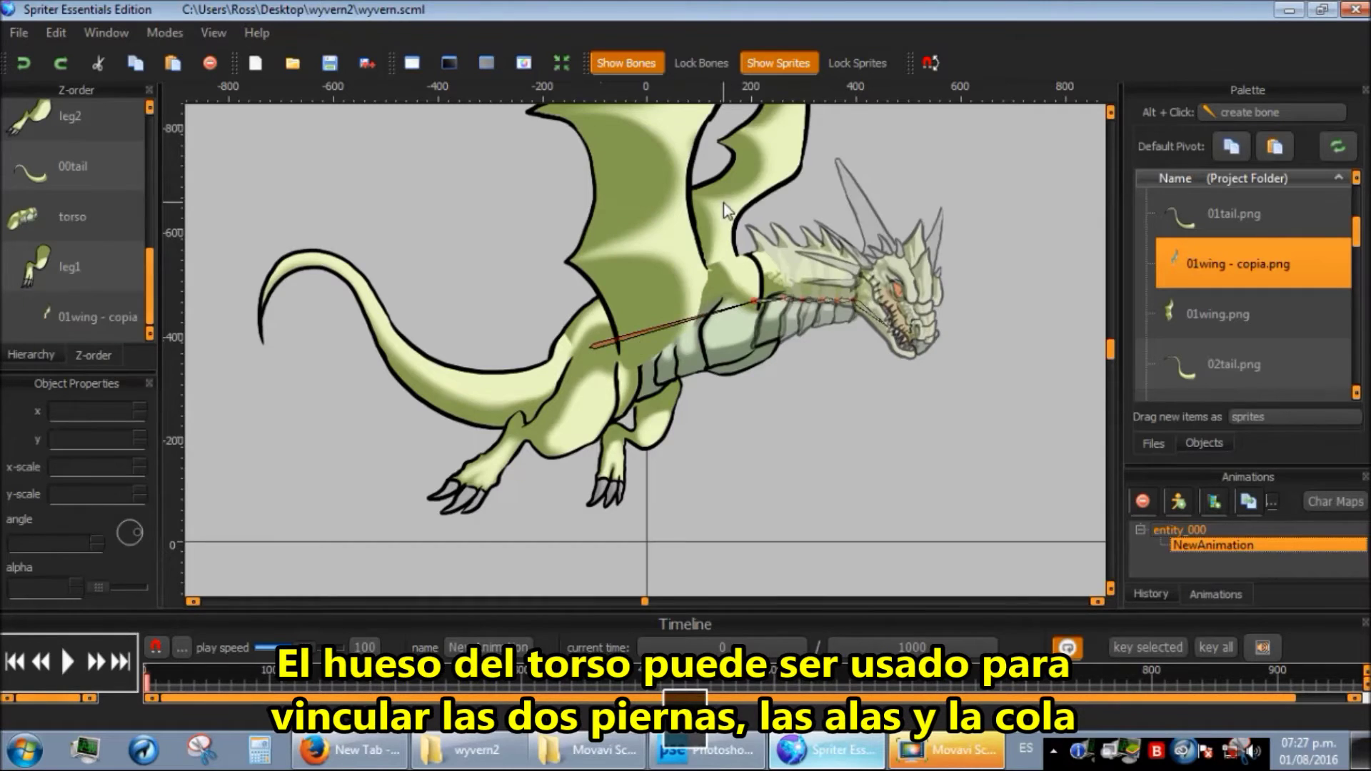
- Reposition the neck bones into a line through the middle of the neck and shift the head bone to the face
{"action": "scroll", "coordinate": [959, 377], "scroll_direction": "up", "scroll_amount": 3}
{"action": "left_click_drag", "start_coordinate": [959, 378], "coordinate": [602, 509]}
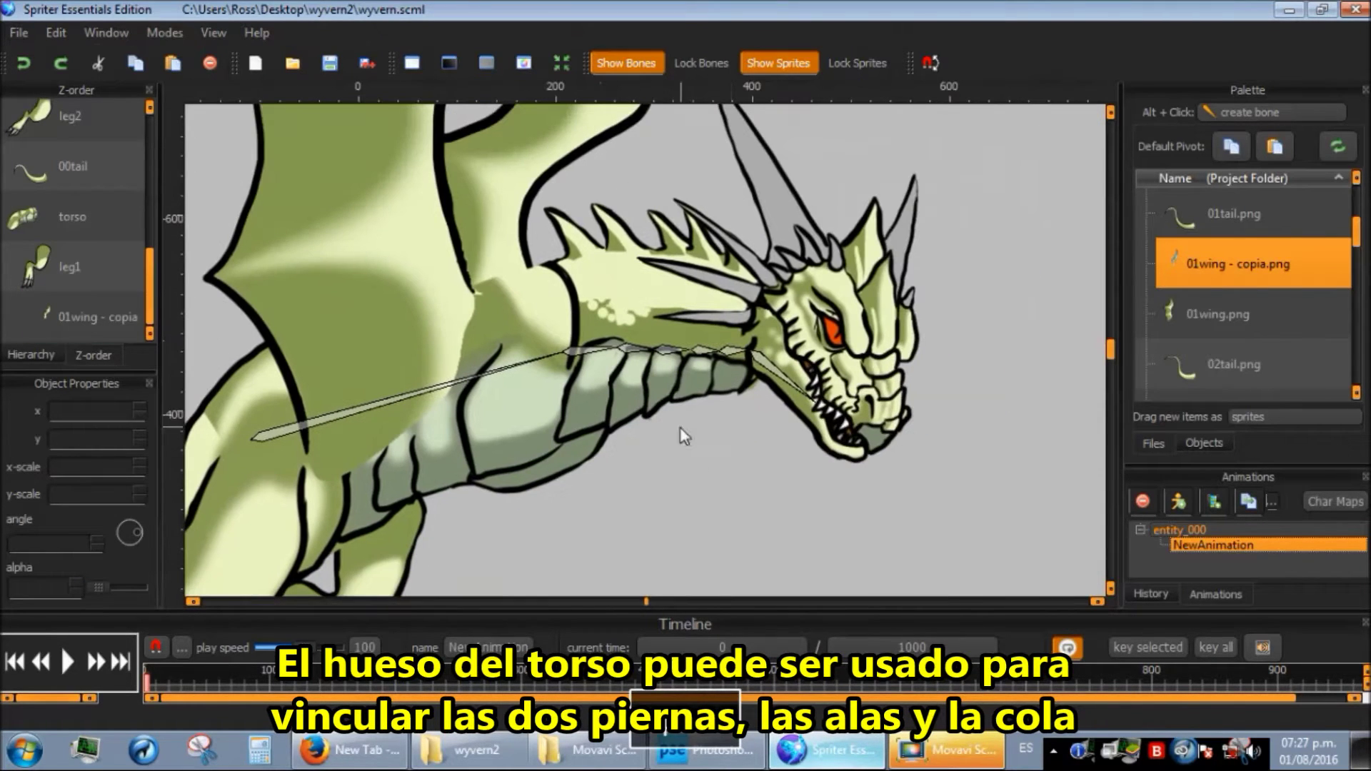
{"action": "scroll", "coordinate": [692, 418], "scroll_direction": "up", "scroll_amount": 1}
{"action": "left_click", "coordinate": [782, 388]}
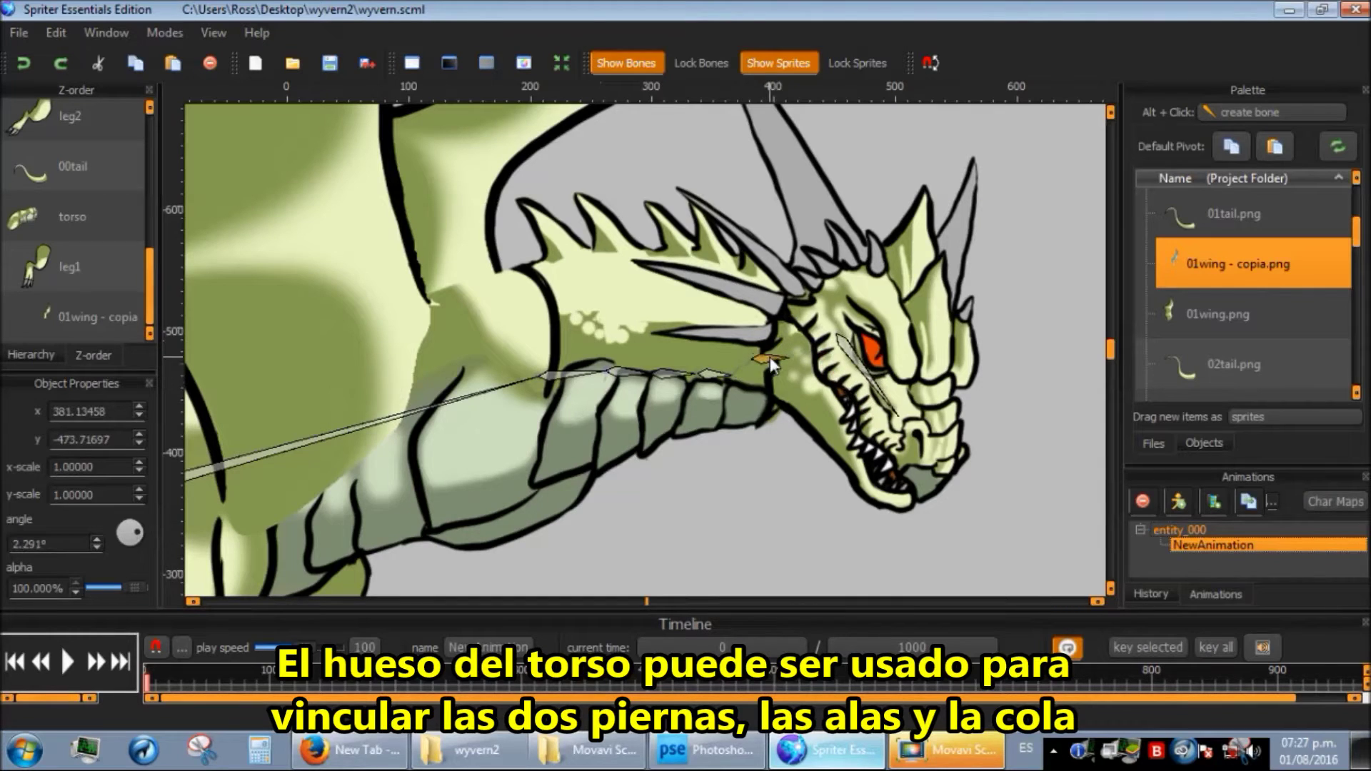
{"action": "left_click_drag", "start_coordinate": [761, 358], "coordinate": [750, 365]}
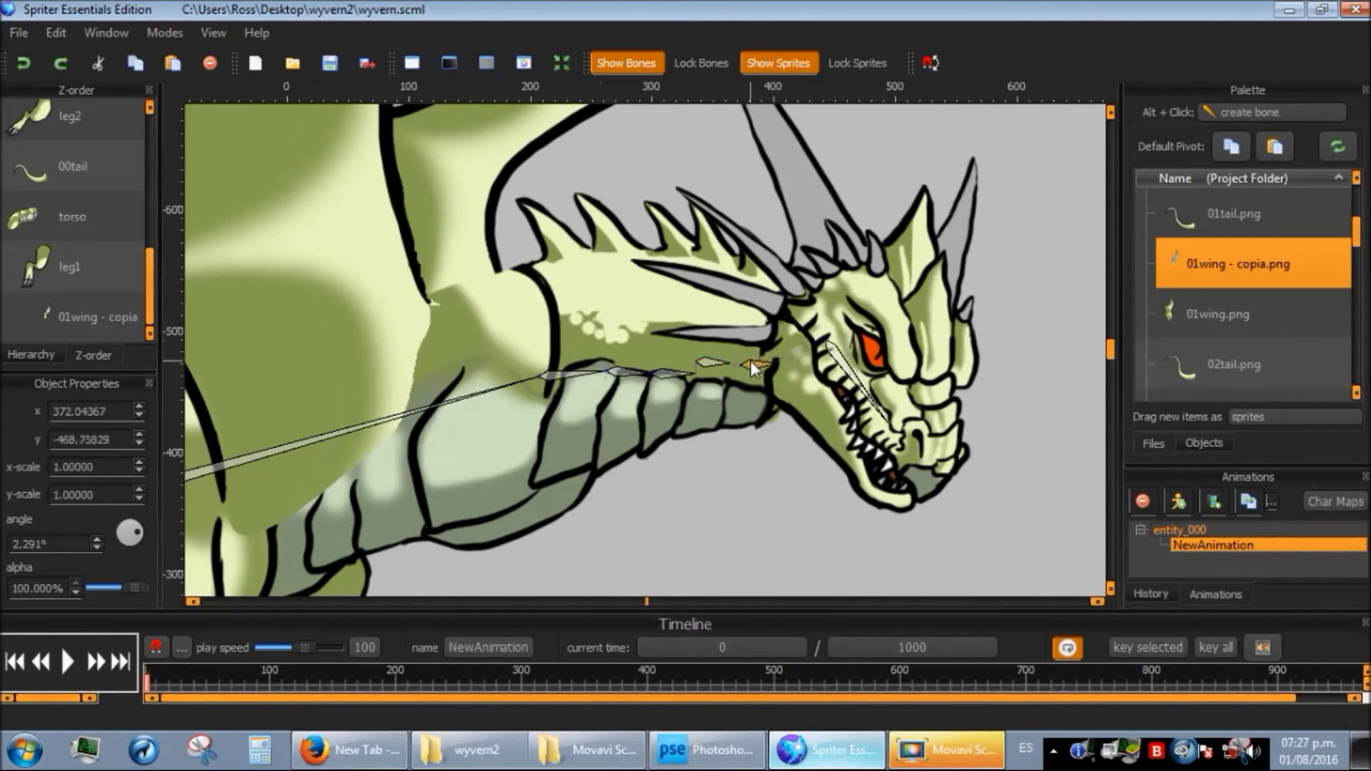
{"action": "left_click_drag", "start_coordinate": [709, 347], "coordinate": [707, 347]}
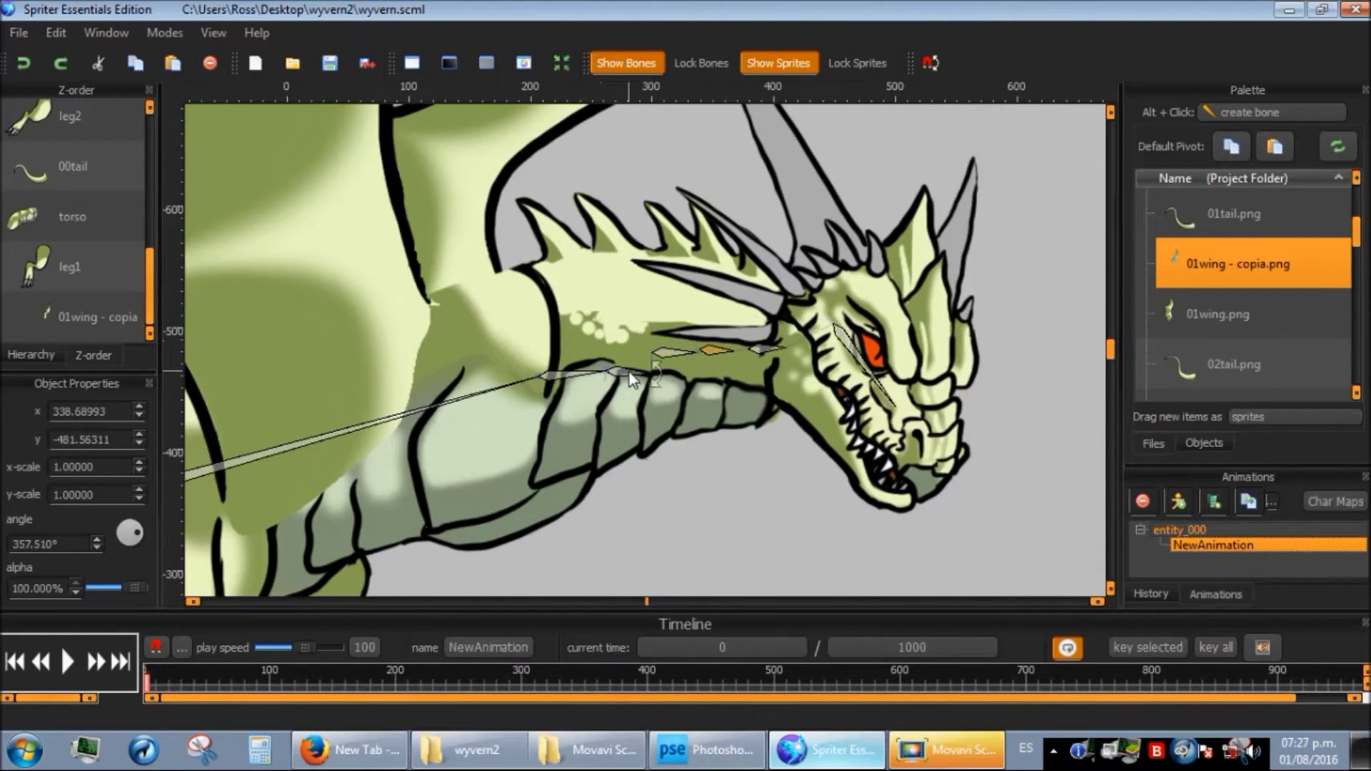
{"action": "left_click_drag", "start_coordinate": [629, 372], "coordinate": [637, 346]}
{"action": "left_click_drag", "start_coordinate": [559, 371], "coordinate": [761, 341]}
{"action": "left_click_drag", "start_coordinate": [851, 331], "coordinate": [826, 334]}
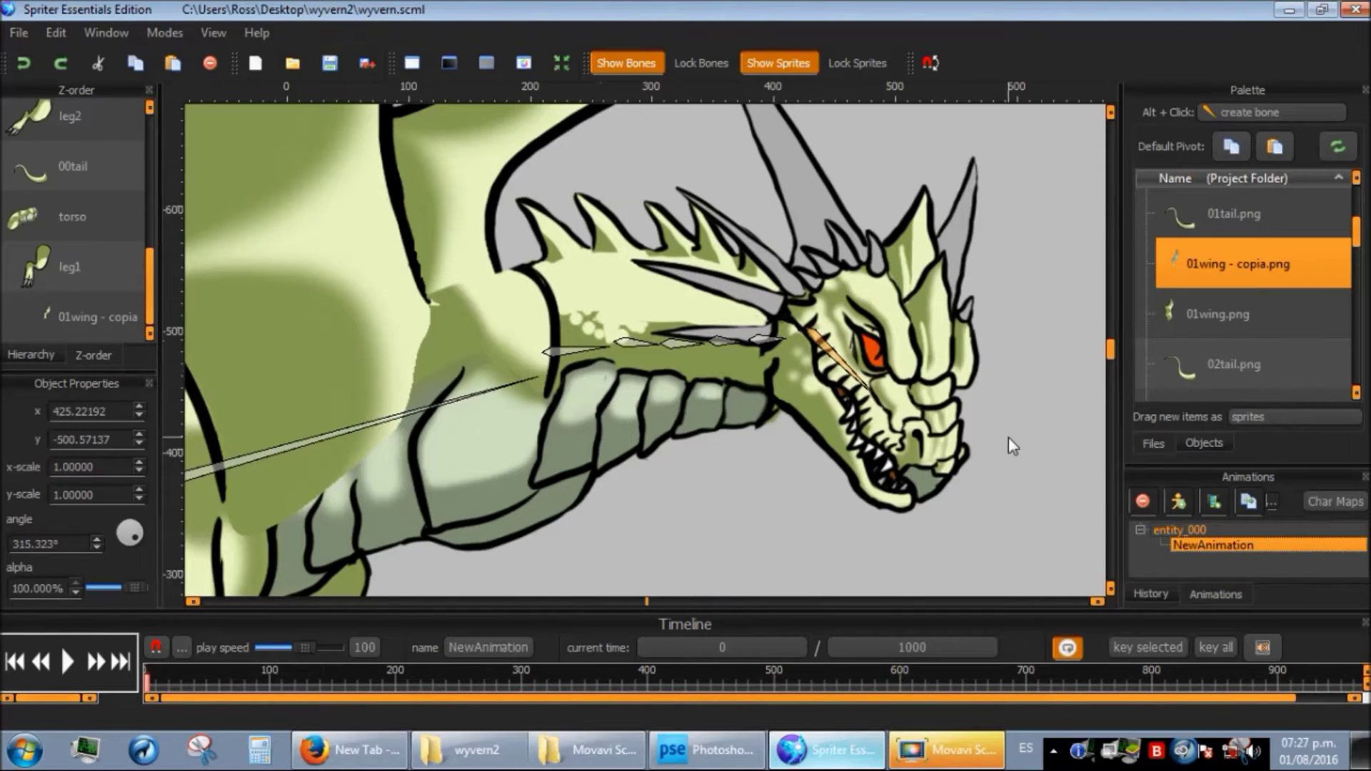
- Bind the neck segments and head sprites to their corresponding neck and head bones
{"action": "key", "text": "b"}
{"action": "left_click", "coordinate": [581, 375]}
{"action": "left_click", "coordinate": [631, 340]}
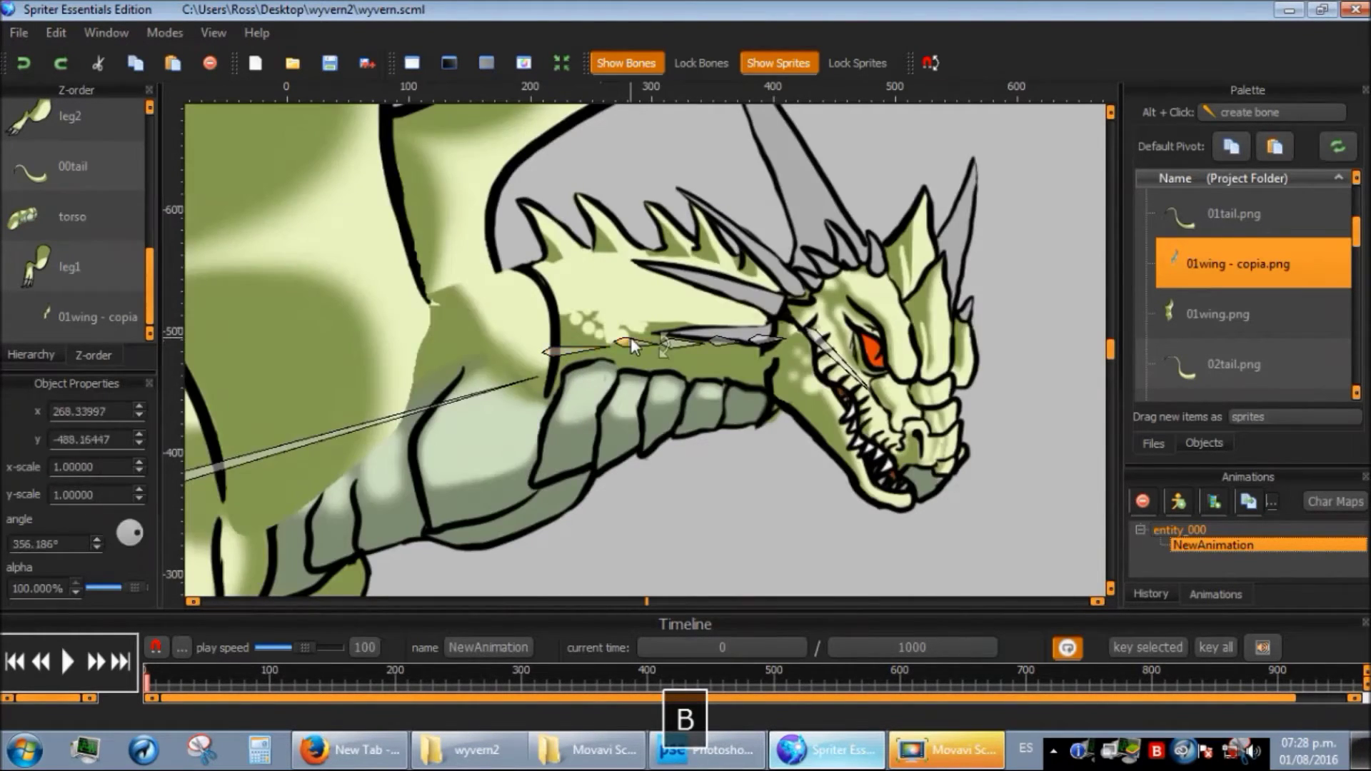
{"action": "key", "text": "b"}
{"action": "left_click", "coordinate": [676, 343]}
{"action": "key", "text": "b"}
{"action": "key", "text": "b"}
{"action": "key", "text": "b"}
{"action": "key", "text": "b"}
{"action": "key", "text": "b"}
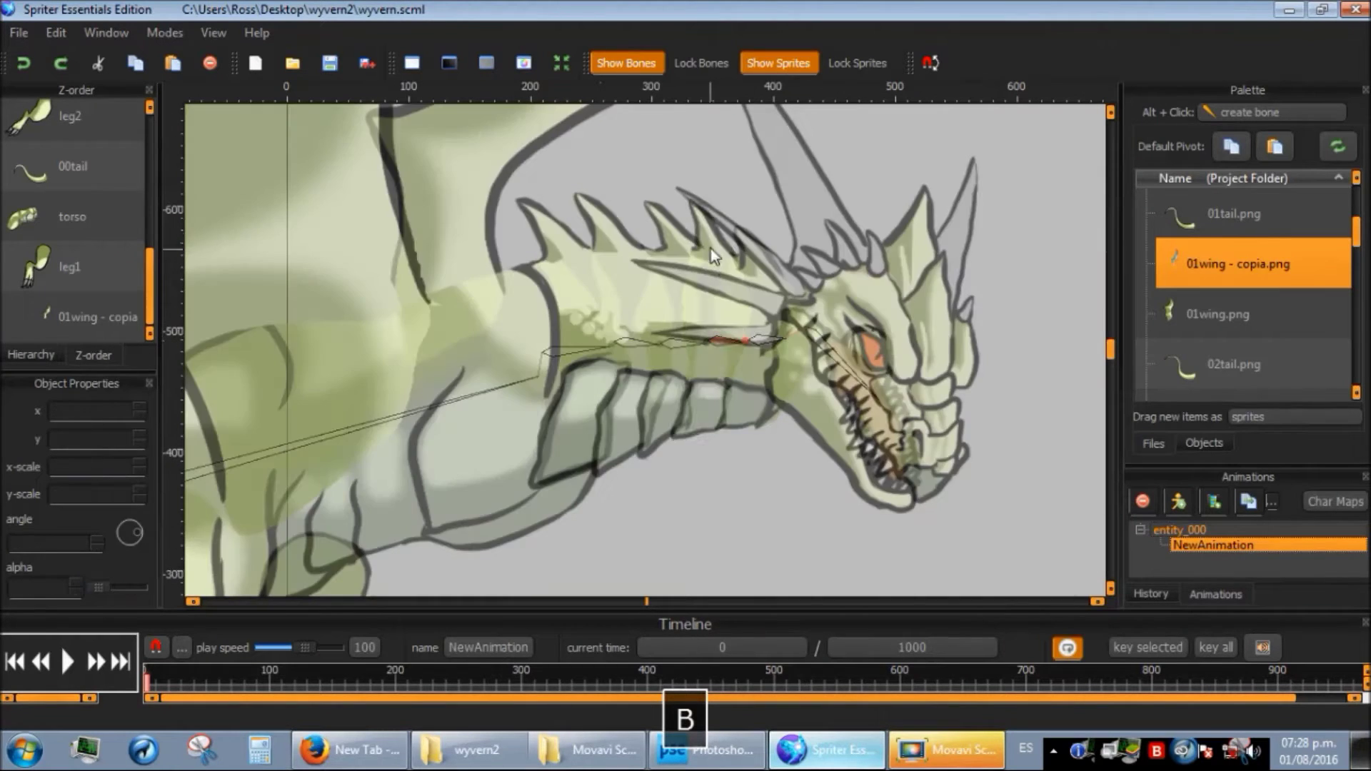
{"action": "key", "text": "b"}
{"action": "key", "text": "b"}
{"action": "key", "text": "b"}
- Try to move all the selected dragon sprites and bones together and undo the change
{"action": "scroll", "coordinate": [802, 399], "scroll_direction": "down", "scroll_amount": 5}
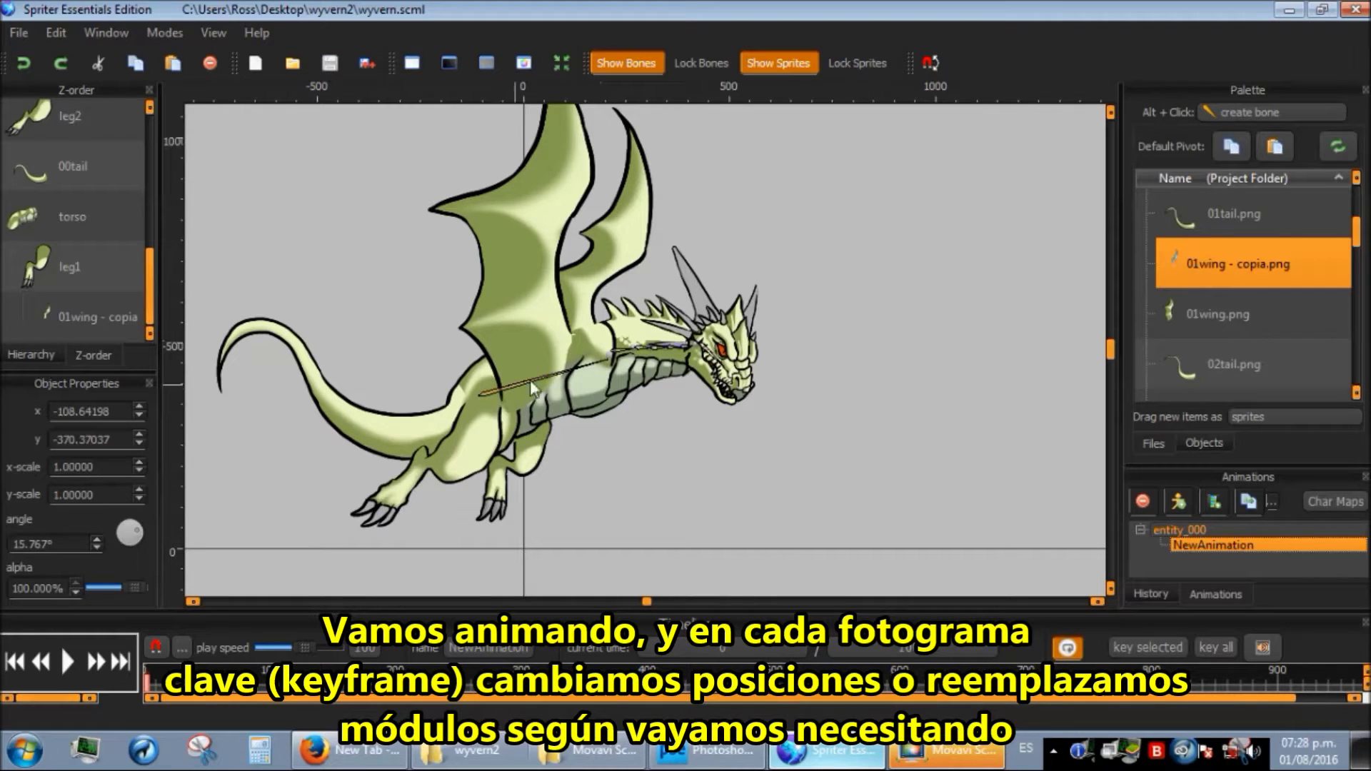
{"action": "key", "text": "ctrl+a"}
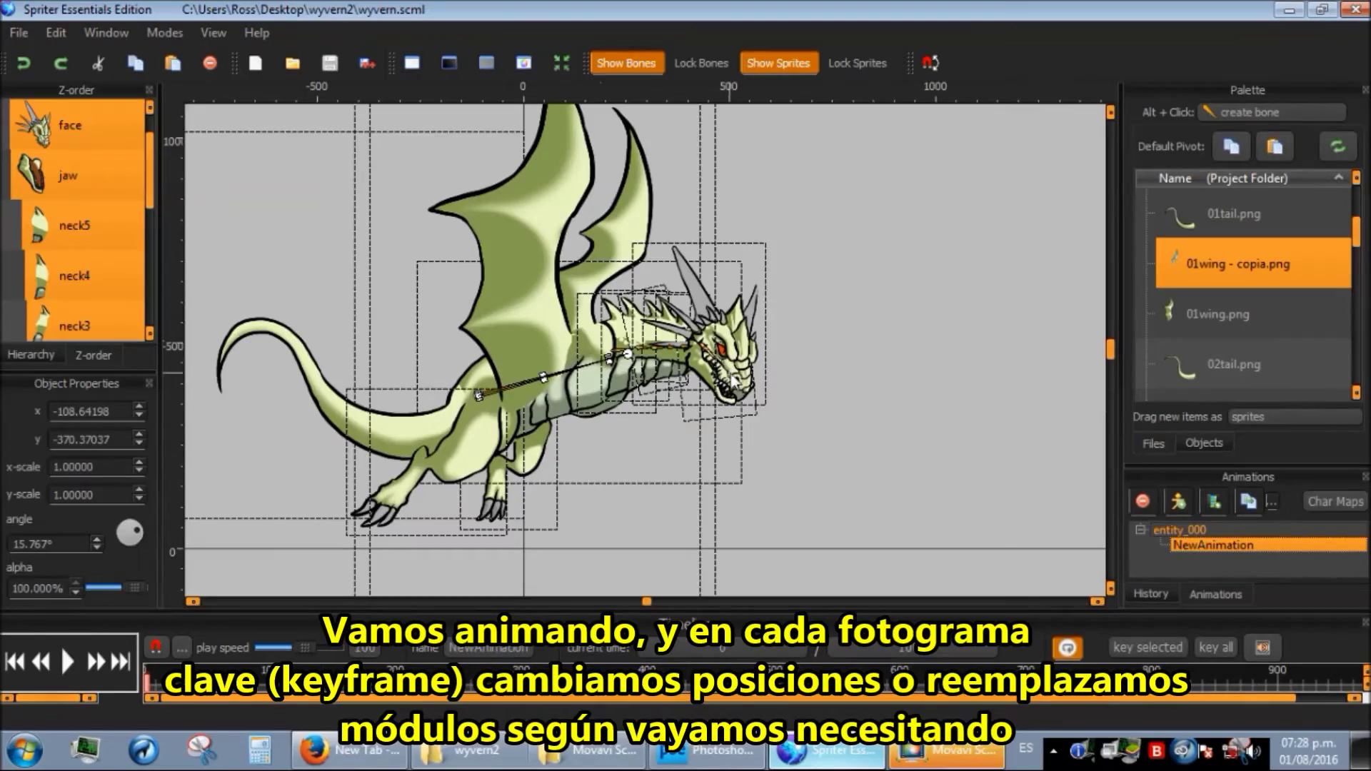
{"action": "left_click_drag", "start_coordinate": [721, 368], "coordinate": [743, 419]}
{"action": "key", "text": "ctrl+z"}
{"action": "key", "text": "ctrl+z"}
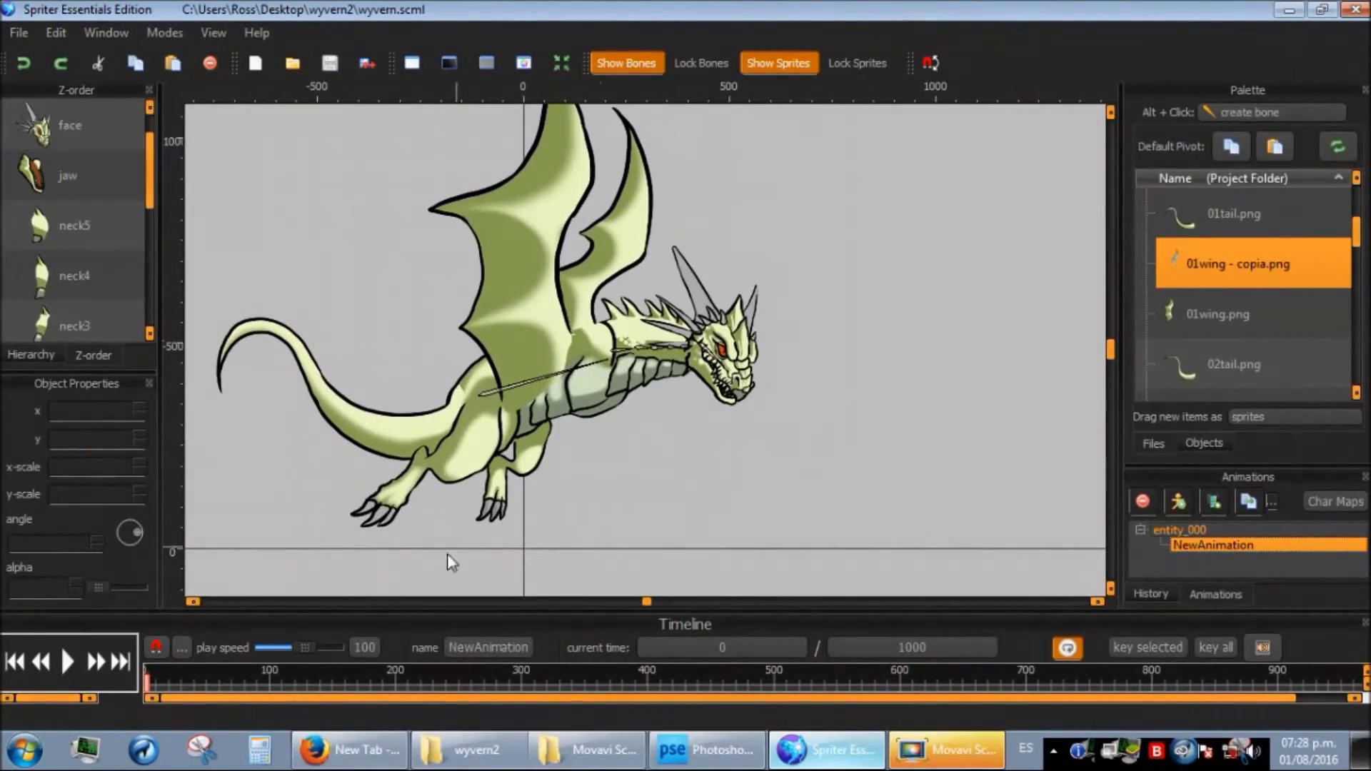
- Add a second animation to entity_000 and copy the complete dragon from NewAnimation into it
{"action": "left_click", "coordinate": [1214, 502]}
{"action": "left_click", "coordinate": [1198, 544]}
{"action": "key", "text": "ctrl+c"}
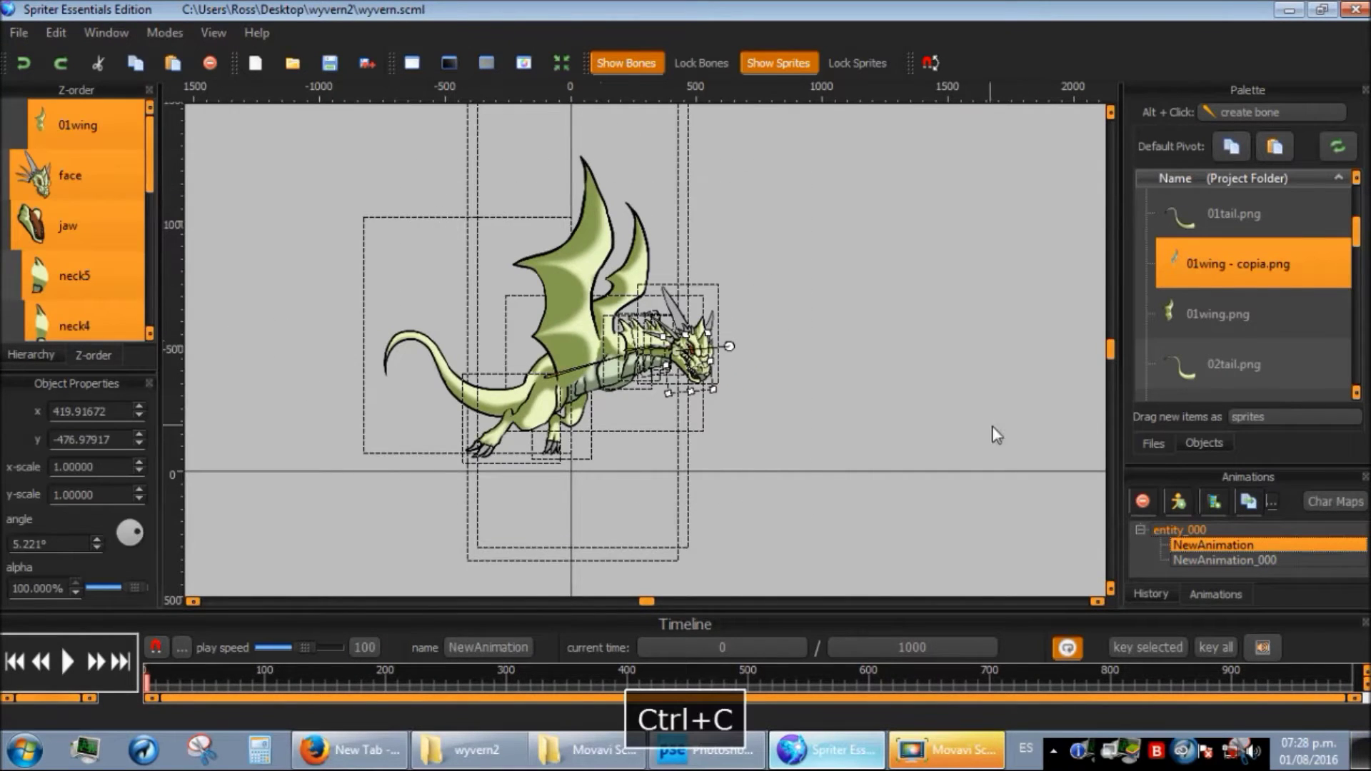
{"action": "key", "text": "Down"}
{"action": "key", "text": "ctrl+v"}
- Set the current time to 200 and replace the front wing's image with 02wing.png
{"action": "left_click", "coordinate": [728, 646]}
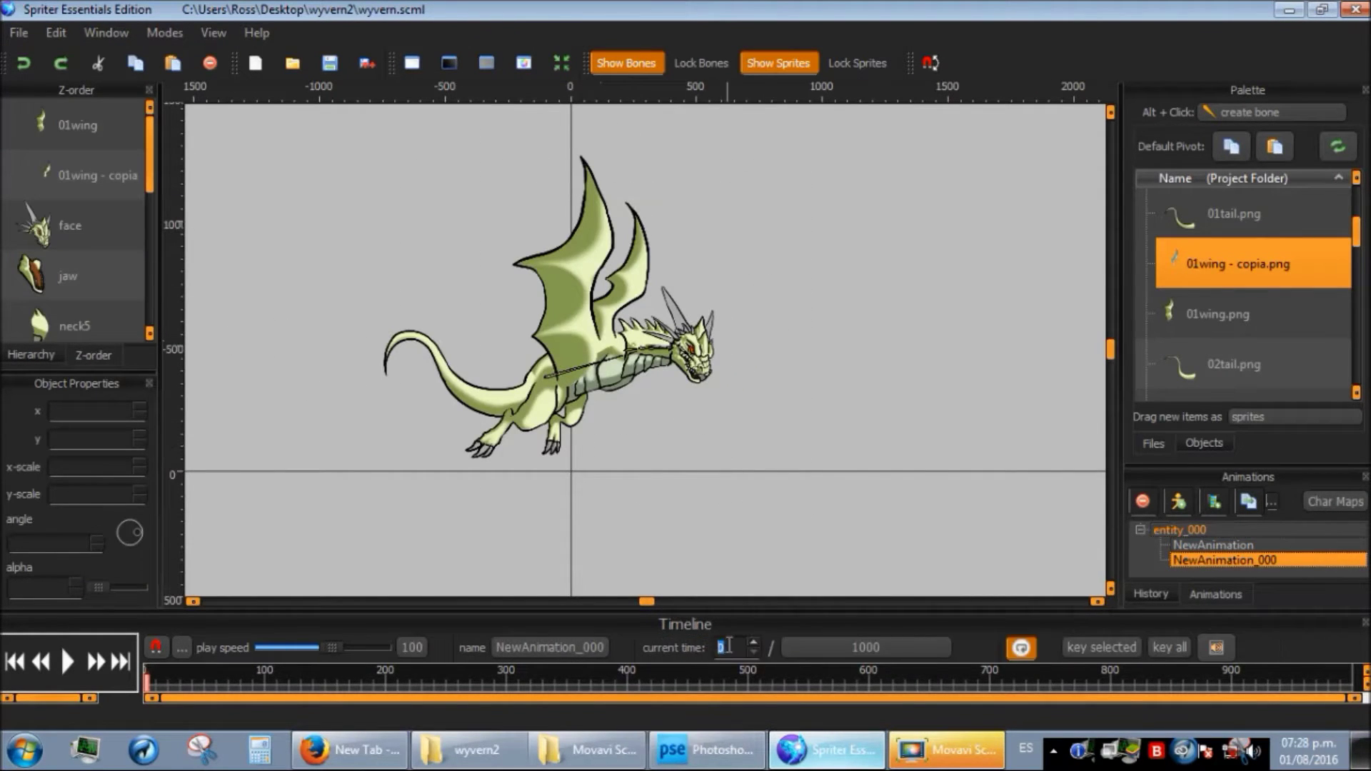
{"action": "type", "text": "200"}
{"action": "key", "text": "Return"}
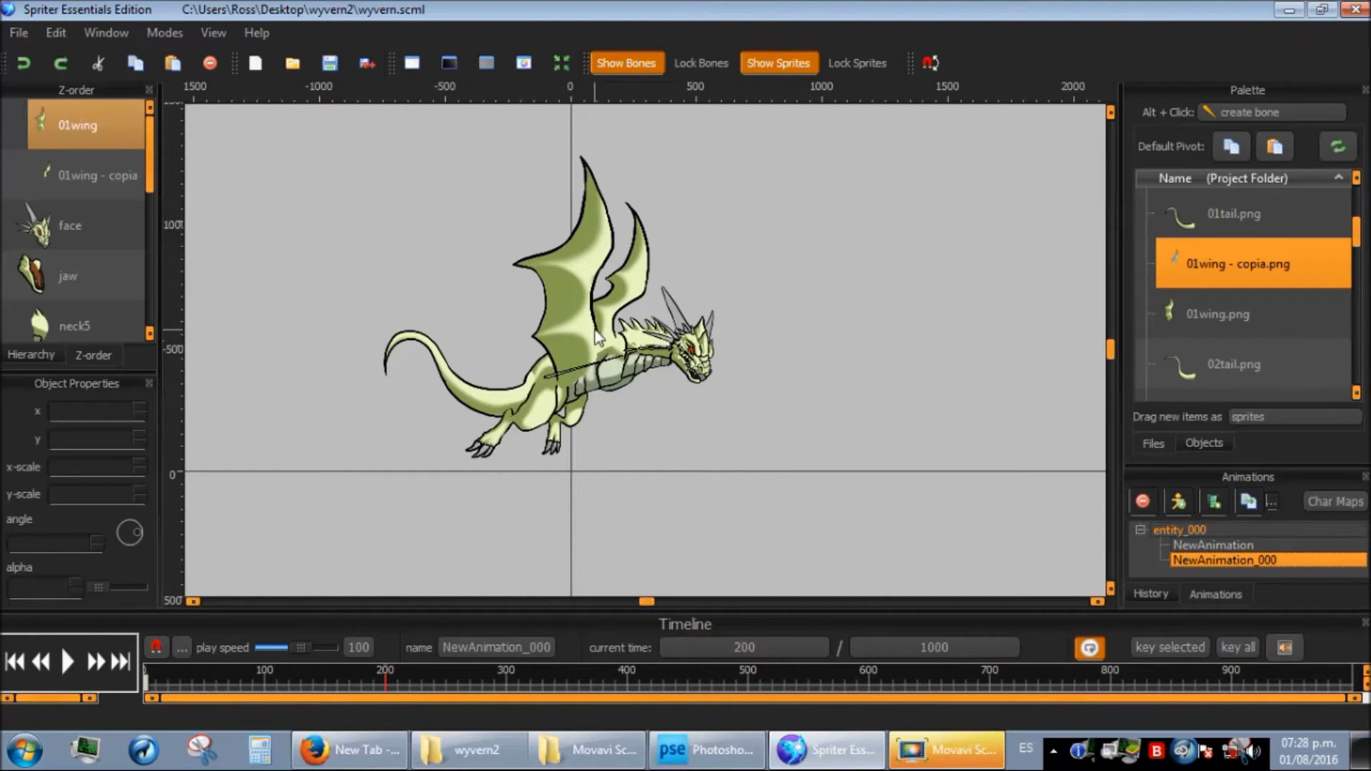
{"action": "left_click", "coordinate": [1207, 309]}
{"action": "scroll", "coordinate": [1207, 307], "scroll_direction": "down", "scroll_amount": 1}
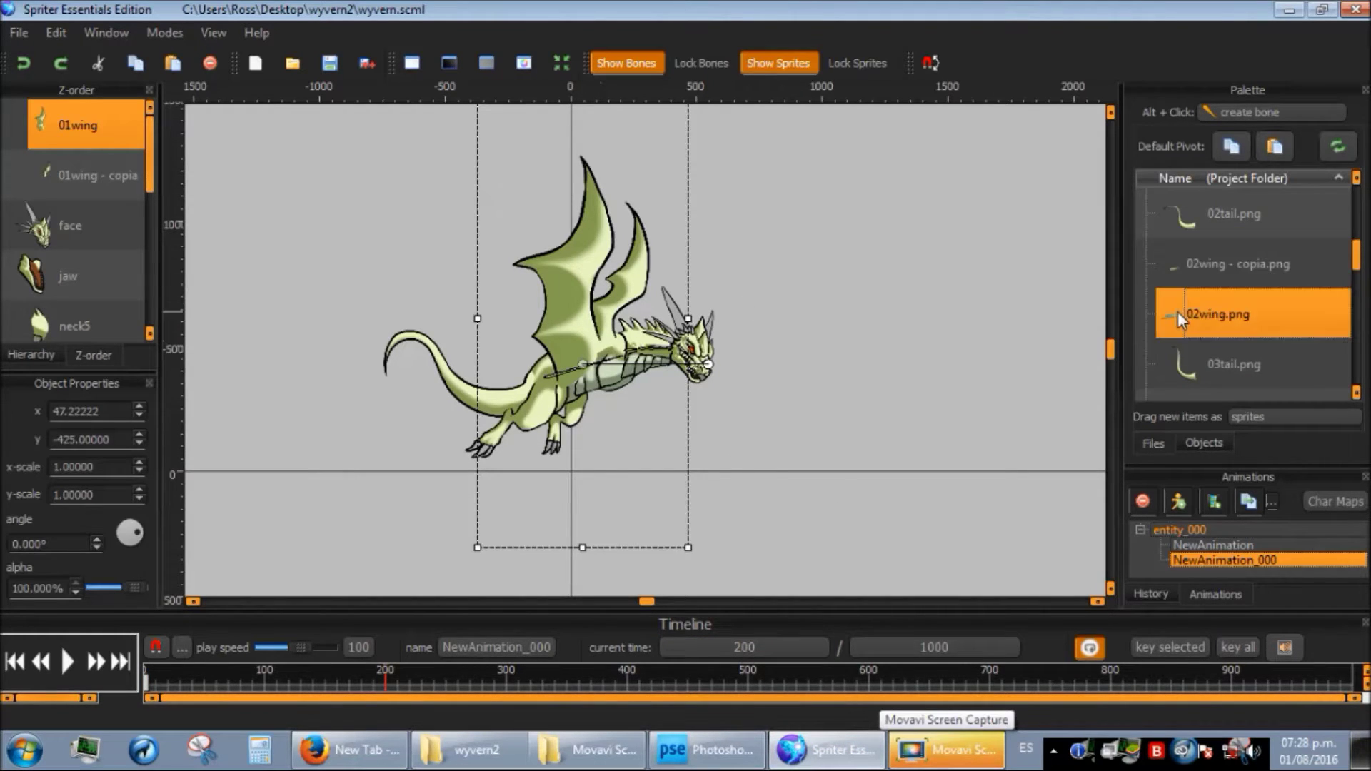
{"action": "left_click", "coordinate": [1193, 320]}
- Replace the rear wing's image with 02wing - copia.png and send that wing behind the body in the z-order
{"action": "left_click", "coordinate": [1175, 263]}
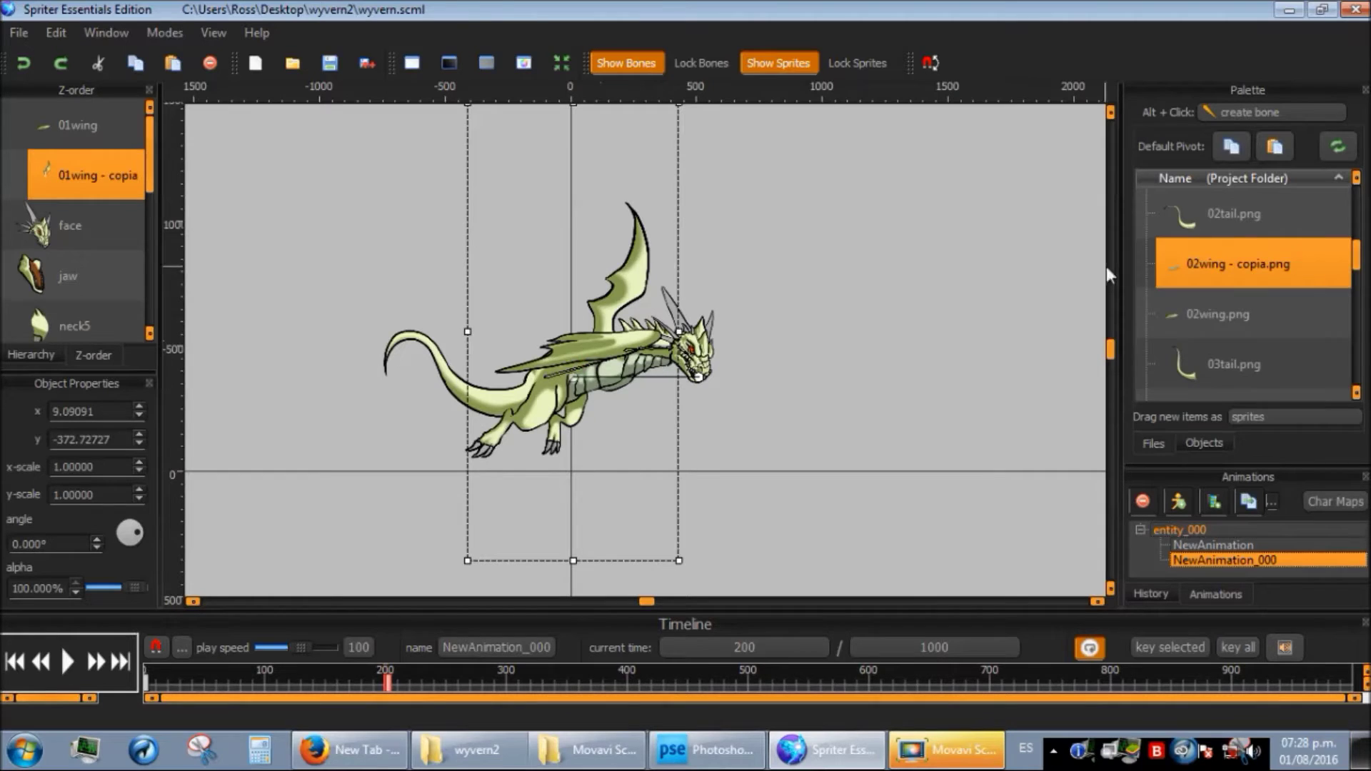
{"action": "left_click", "coordinate": [1192, 281]}
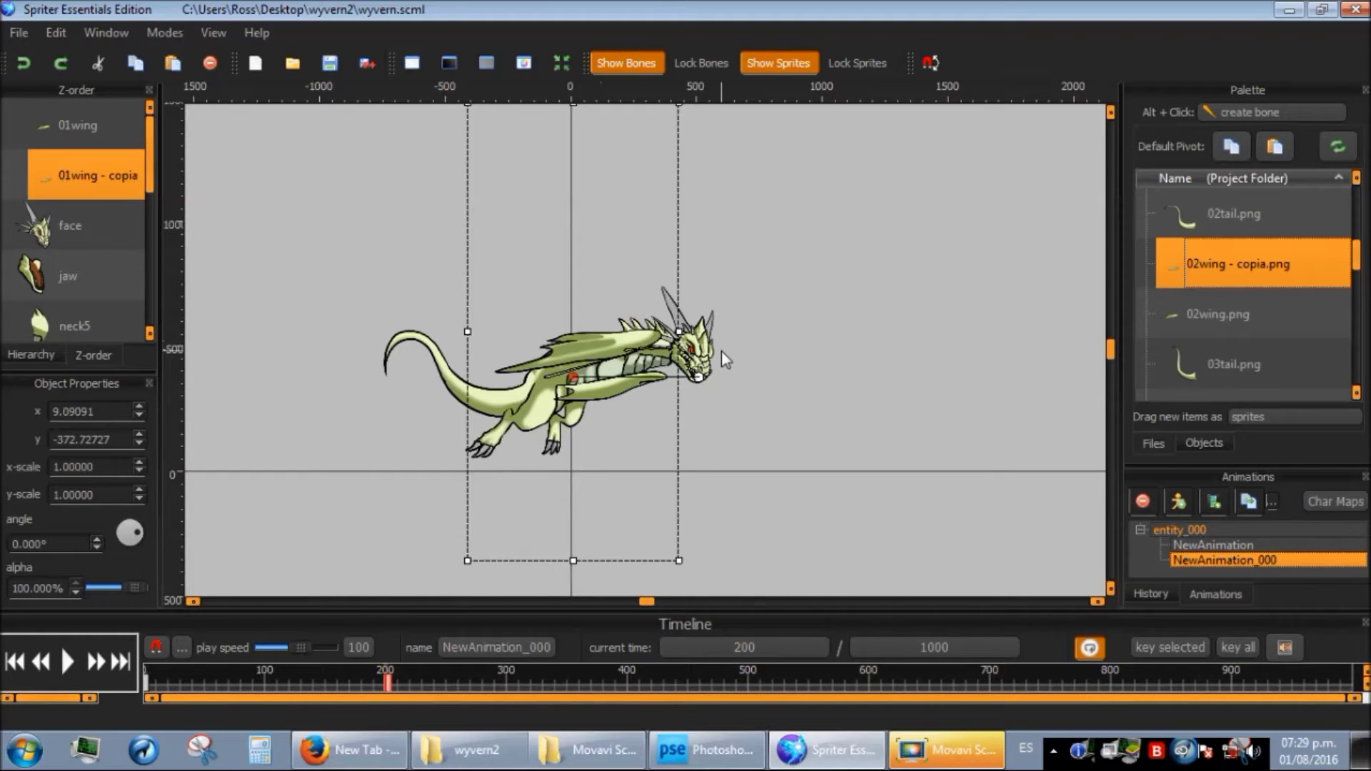
{"action": "key", "text": "ctrl+Down"}
{"action": "key", "text": "ctrl+Down"}
- Replace the tail's image with 02tail.png at time 200
{"action": "left_click", "coordinate": [505, 396]}
{"action": "left_click", "coordinate": [1187, 217]}
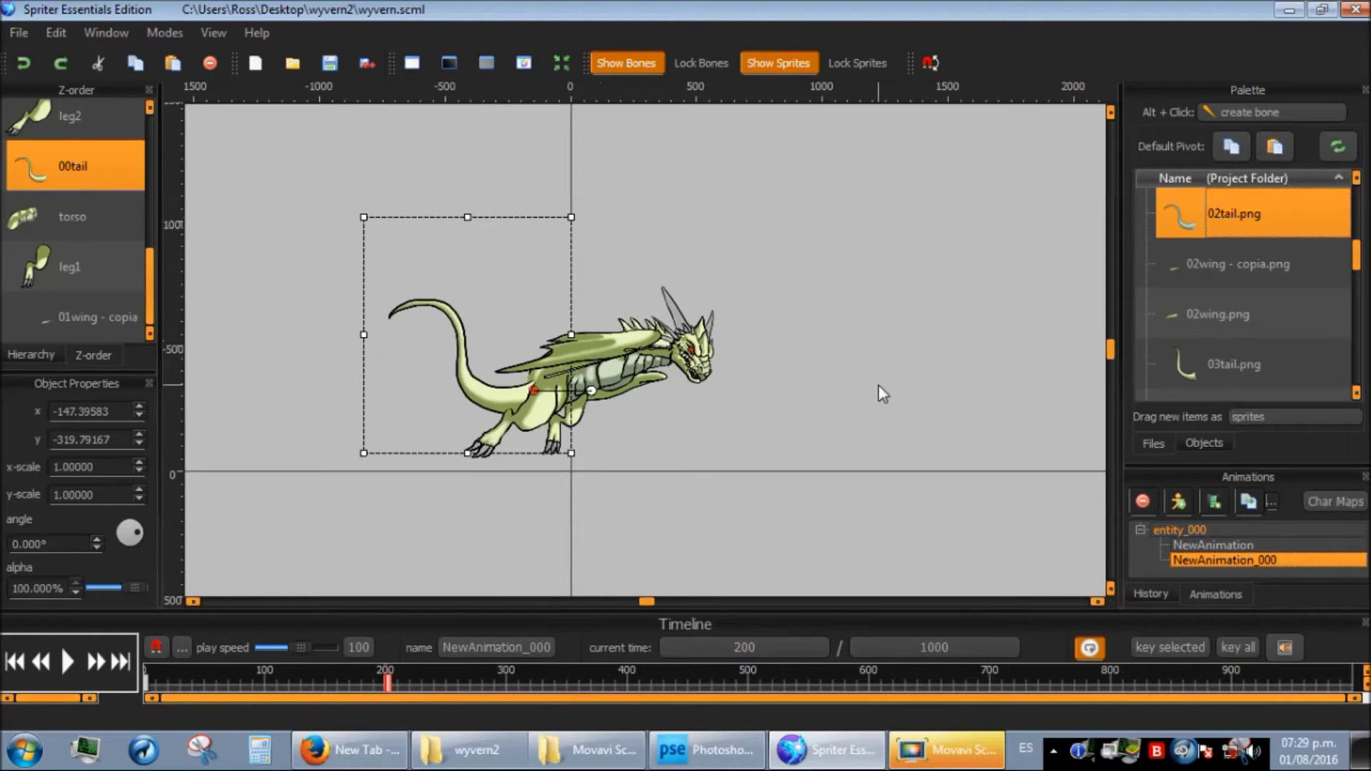
{"action": "left_click", "coordinate": [808, 454]}
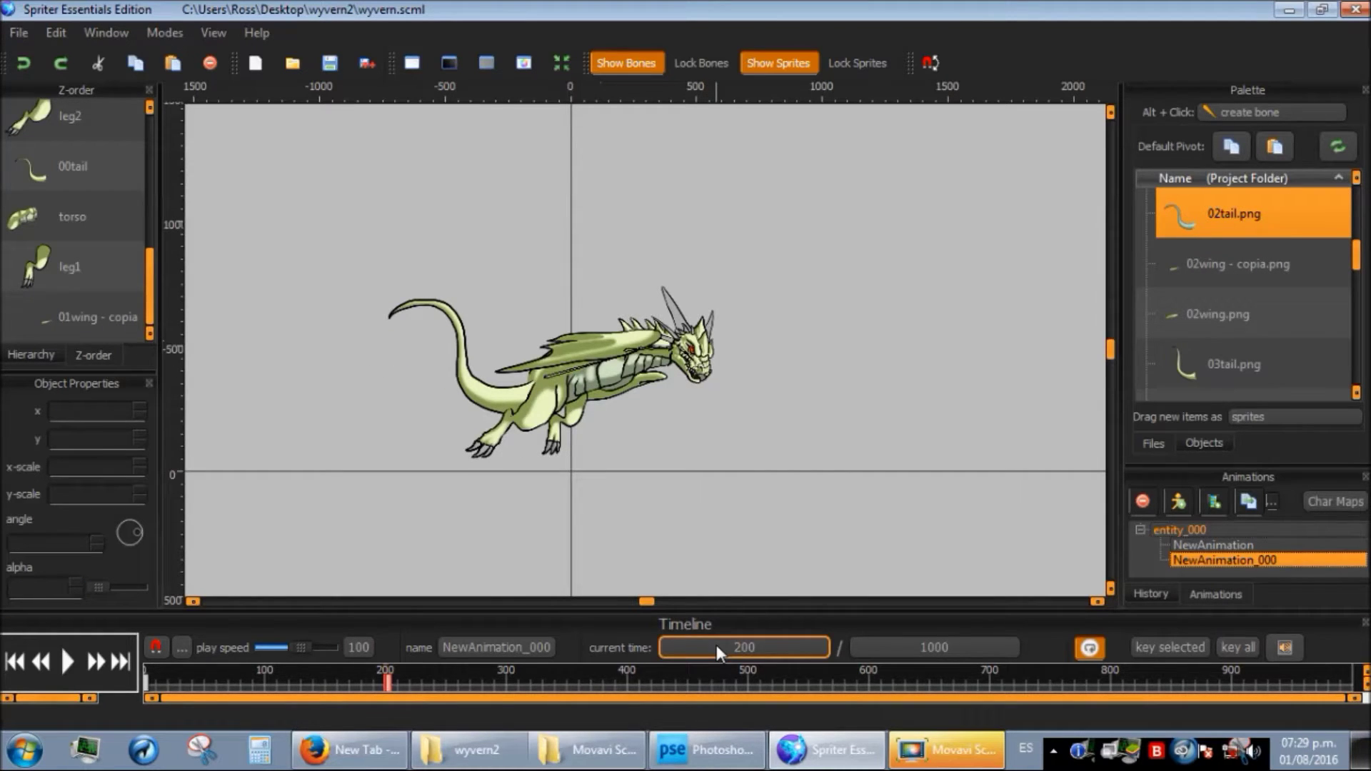
- Set the current time to 400 and replace the front wing's image with 03wing.png
{"action": "type", "text": "400"}
{"action": "key", "text": "Return"}
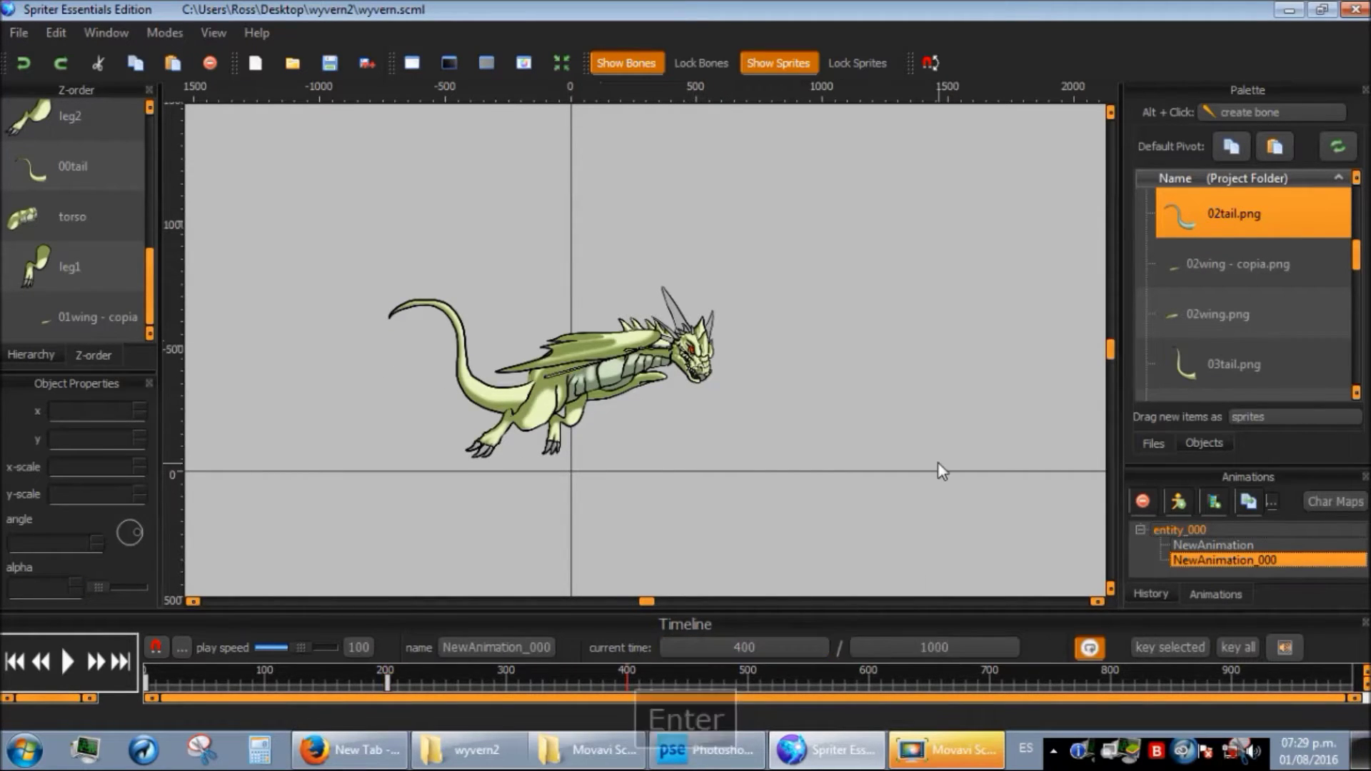
{"action": "left_click", "coordinate": [616, 354]}
{"action": "left_click", "coordinate": [634, 355]}
{"action": "left_click", "coordinate": [606, 355]}
{"action": "key", "text": "ctrl+z"}
{"action": "key", "text": "ctrl+z"}
{"action": "left_click", "coordinate": [652, 357]}
{"action": "scroll", "coordinate": [1214, 272], "scroll_direction": "down", "scroll_amount": 1}
{"action": "right_click", "coordinate": [1185, 314]}
{"action": "left_click", "coordinate": [1193, 325]}
{"action": "left_click", "coordinate": [654, 395]}
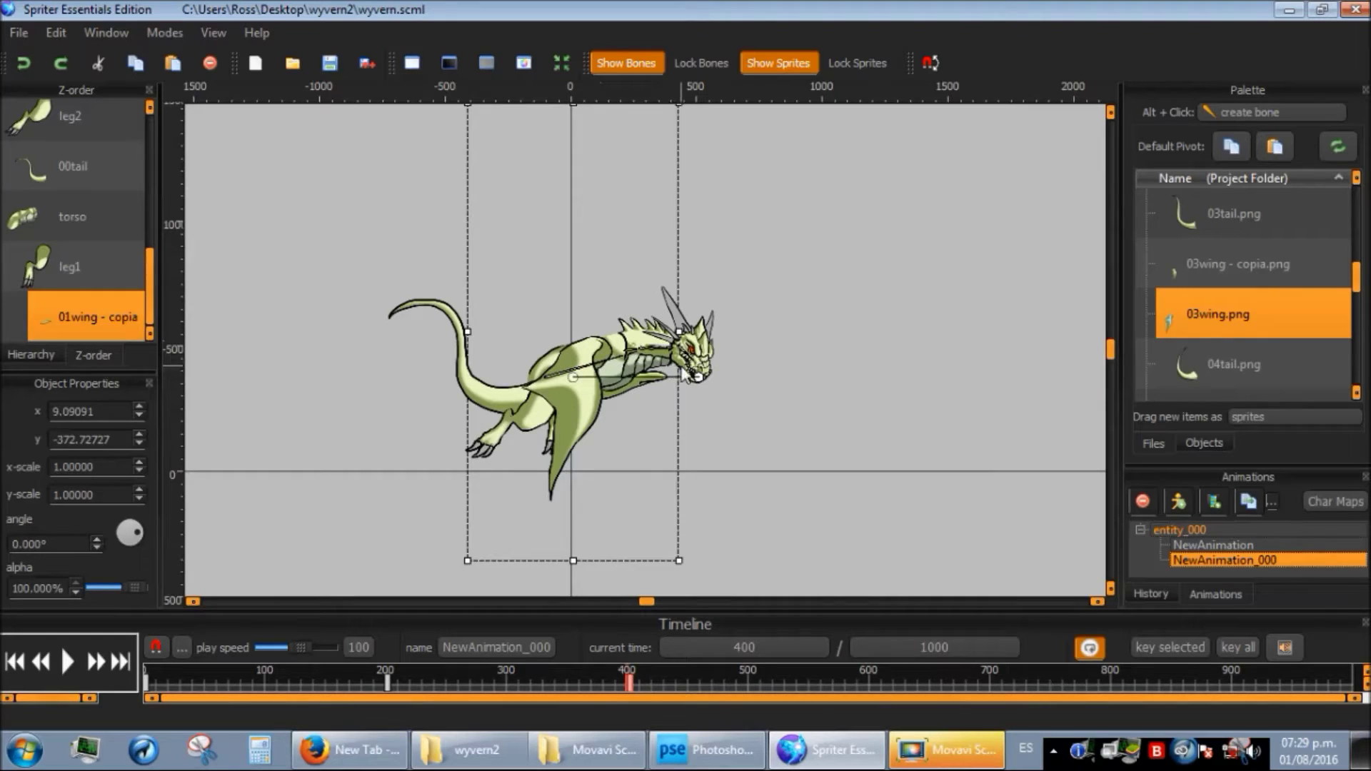
{"action": "left_click", "coordinate": [775, 462]}
- Replace the tail's image with 03tail.png and the rear wing's image with 03wing - copia.png at time 400
{"action": "left_click", "coordinate": [487, 401]}
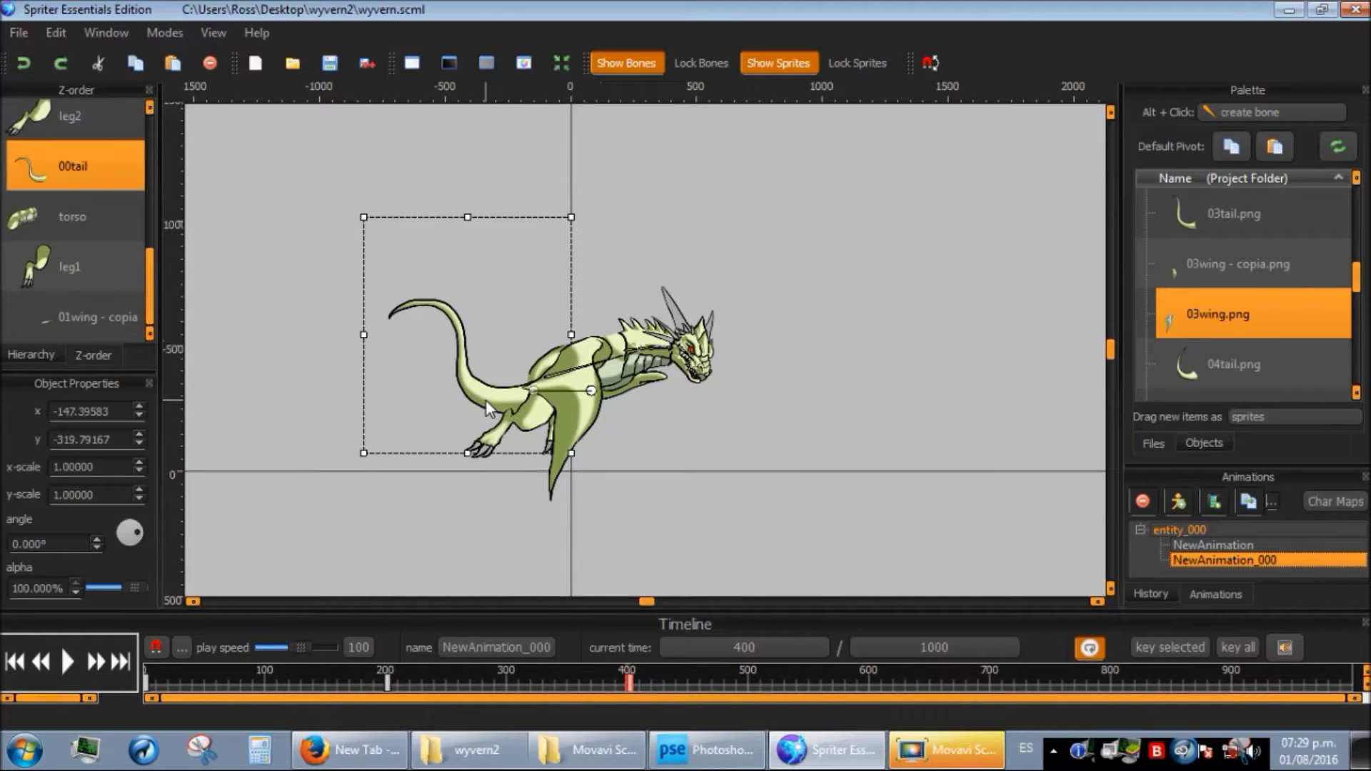
{"action": "left_click", "coordinate": [1177, 221]}
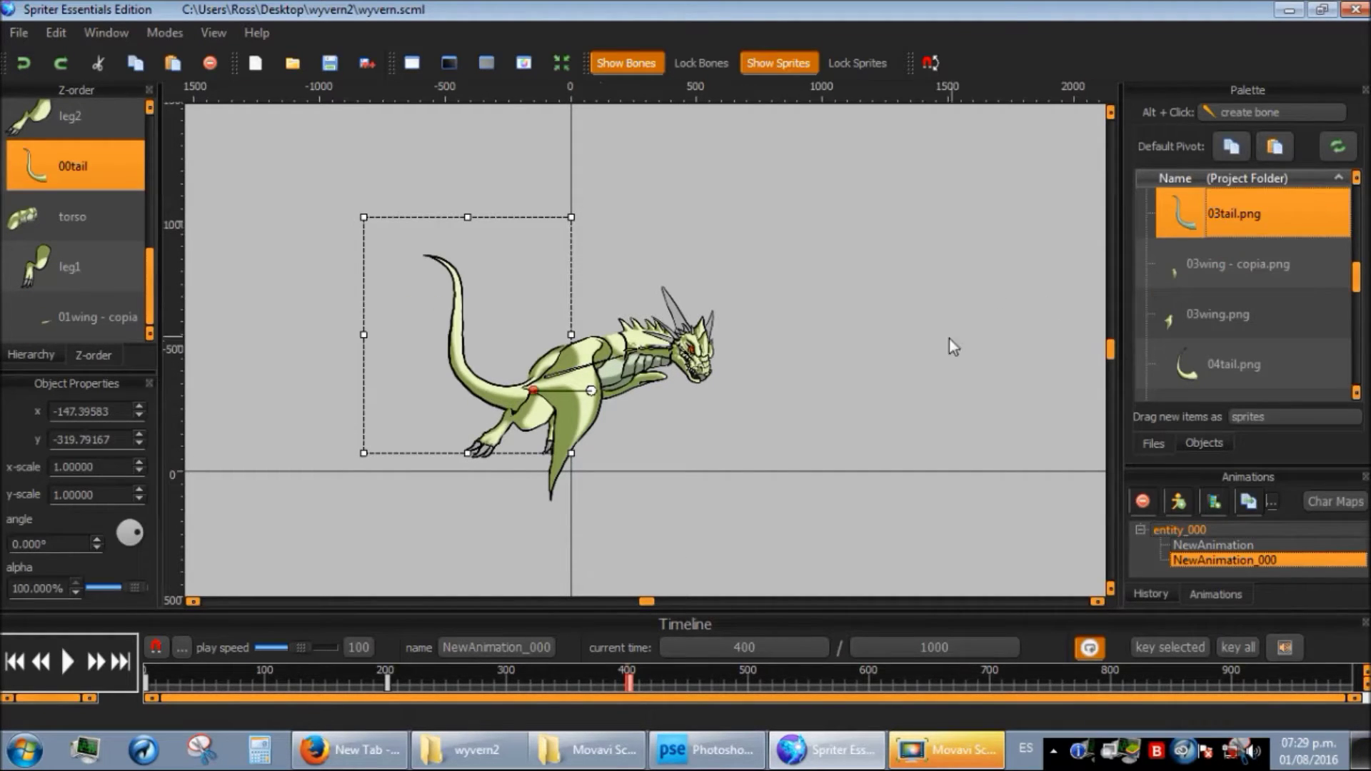
{"action": "left_click", "coordinate": [656, 384]}
{"action": "key", "text": "ctrl+z"}
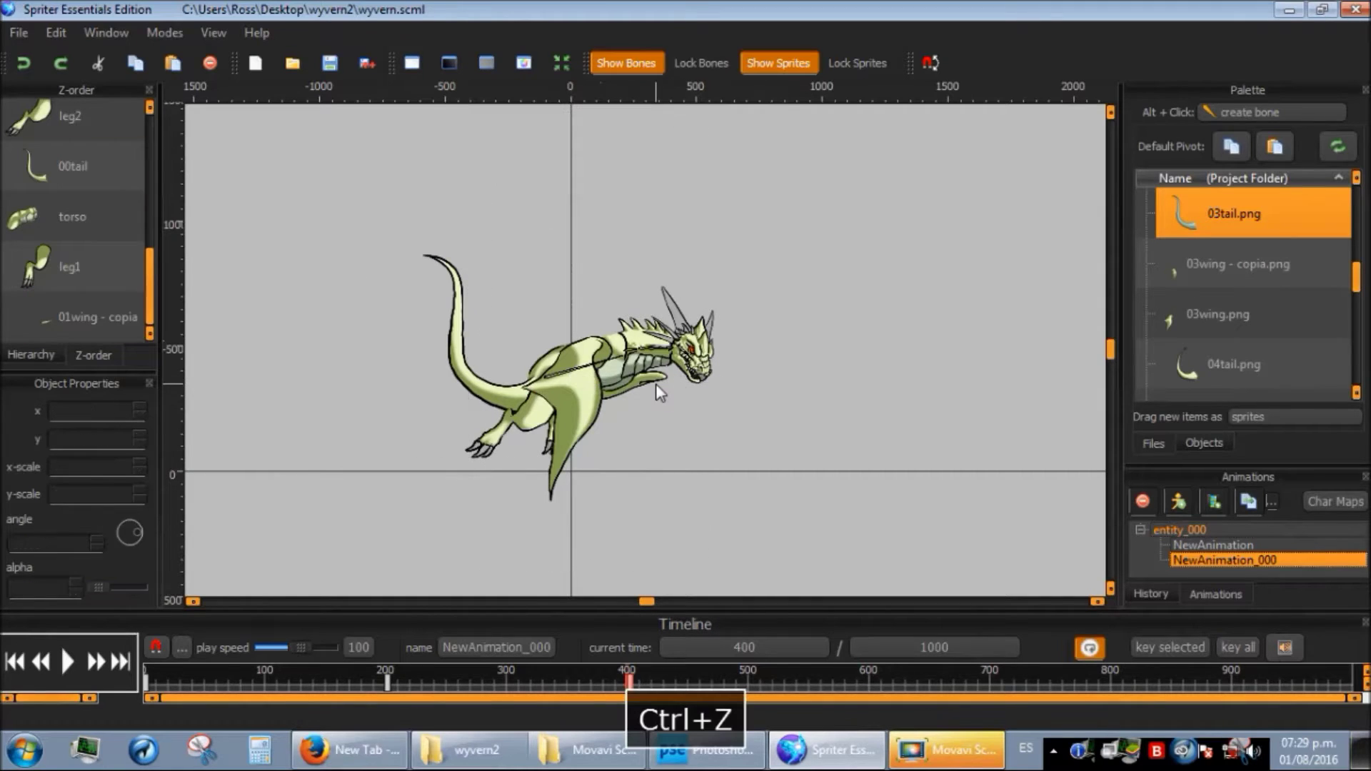
{"action": "left_click", "coordinate": [1172, 308]}
{"action": "left_click", "coordinate": [1194, 280]}
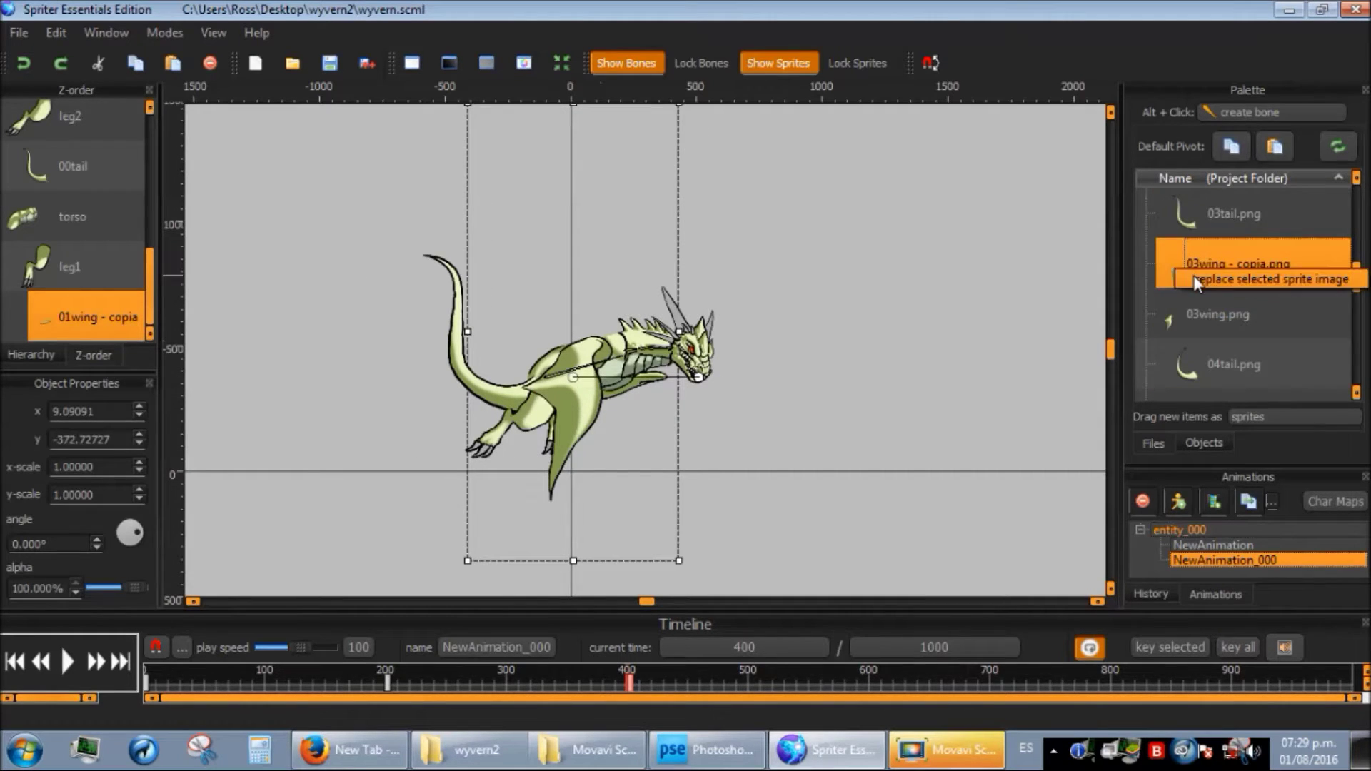
{"action": "left_click", "coordinate": [794, 414]}
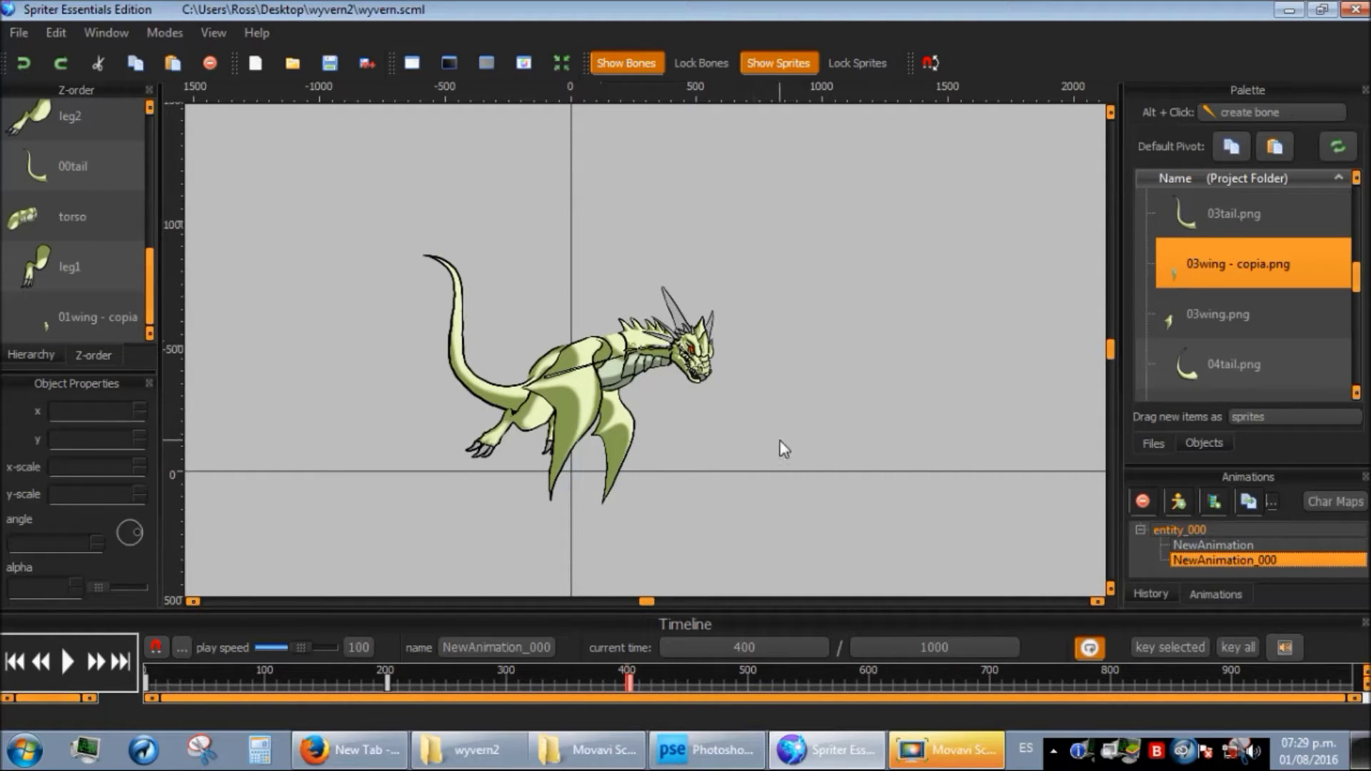
- Set the current time to 600 and try to replace the front wing's image with 04wing.png
{"action": "type", "text": "600"}
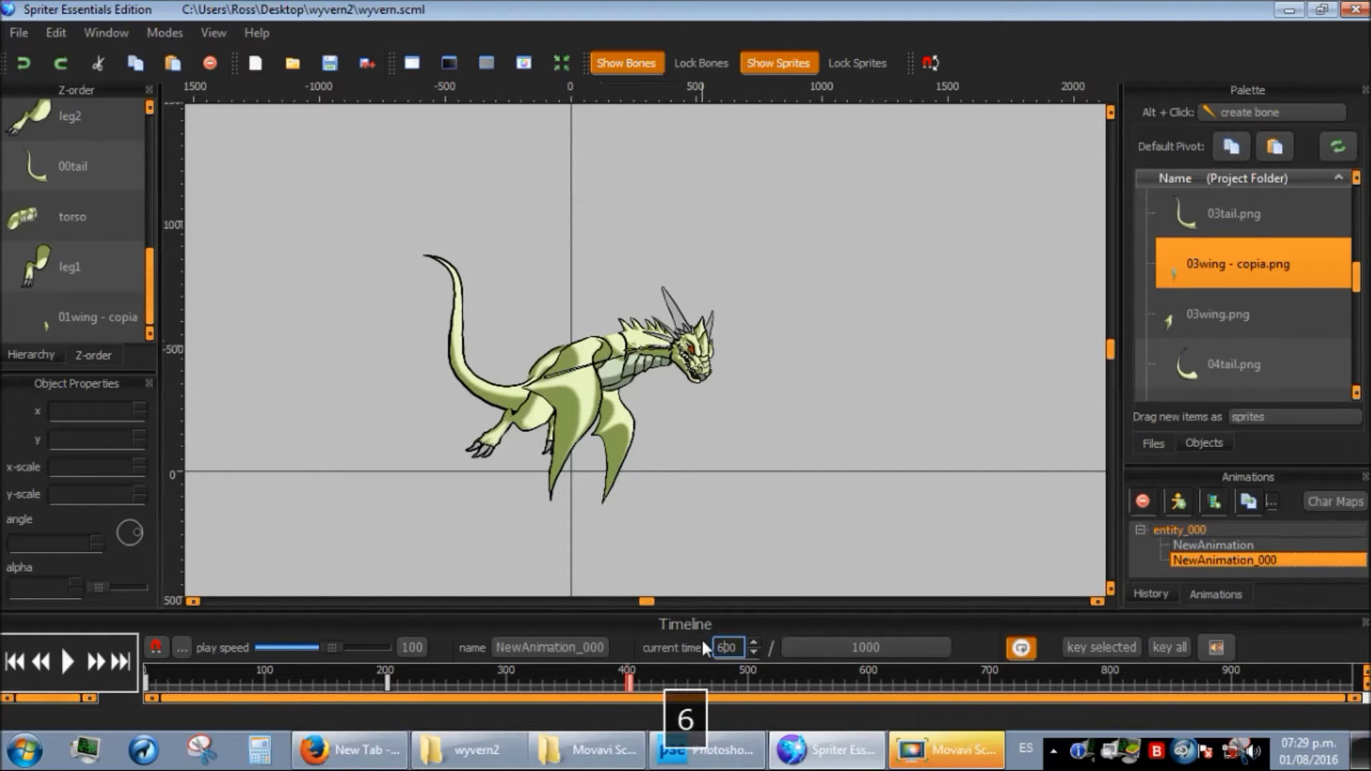
{"action": "key", "text": "Return"}
{"action": "left_click", "coordinate": [596, 415]}
{"action": "scroll", "coordinate": [1218, 280], "scroll_direction": "down", "scroll_amount": 1}
{"action": "right_click", "coordinate": [1184, 315]}
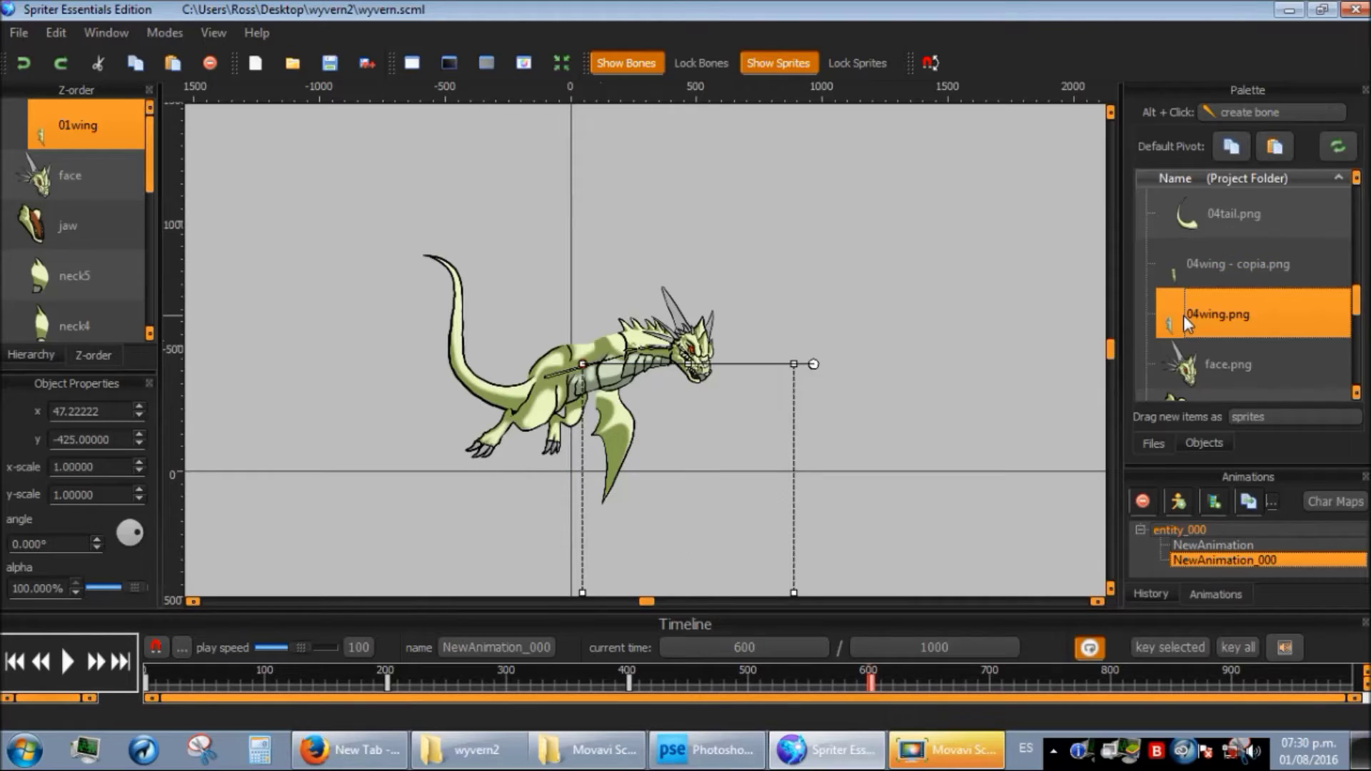
{"action": "key", "text": "ctrl+z"}
- Edit the default pivot of 04wing.png with a value of 0.6 and use that image for the front wing
{"action": "double_click", "coordinate": [1178, 316]}
{"action": "left_click_drag", "start_coordinate": [1160, 194], "coordinate": [1224, 199]}
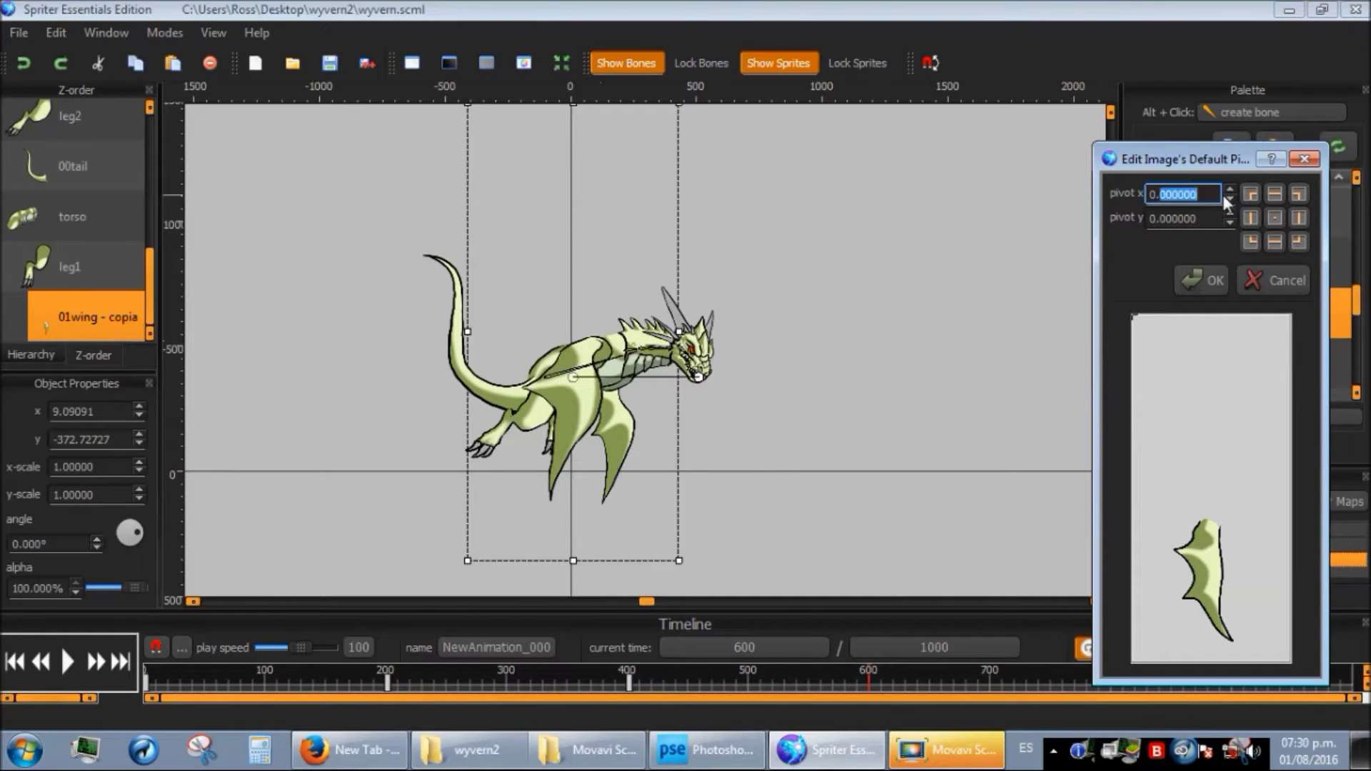
{"action": "type", "text": "0.6"}
{"action": "left_click", "coordinate": [1203, 280]}
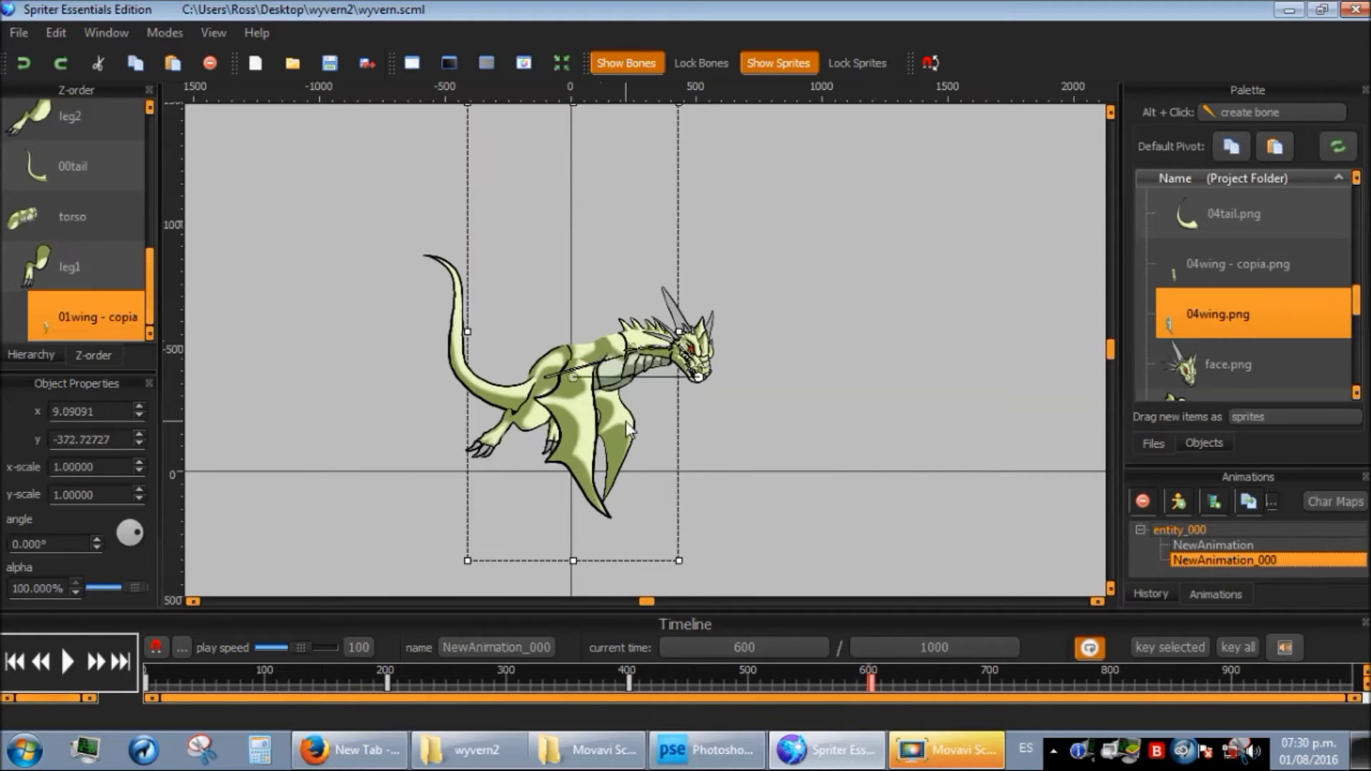
- Replace the rear wing's image with 04wing - copia.png and the tail's image with 04tail.png at time 600
{"action": "left_click", "coordinate": [1214, 263]}
{"action": "left_click", "coordinate": [465, 394]}
{"action": "left_click", "coordinate": [465, 394]}
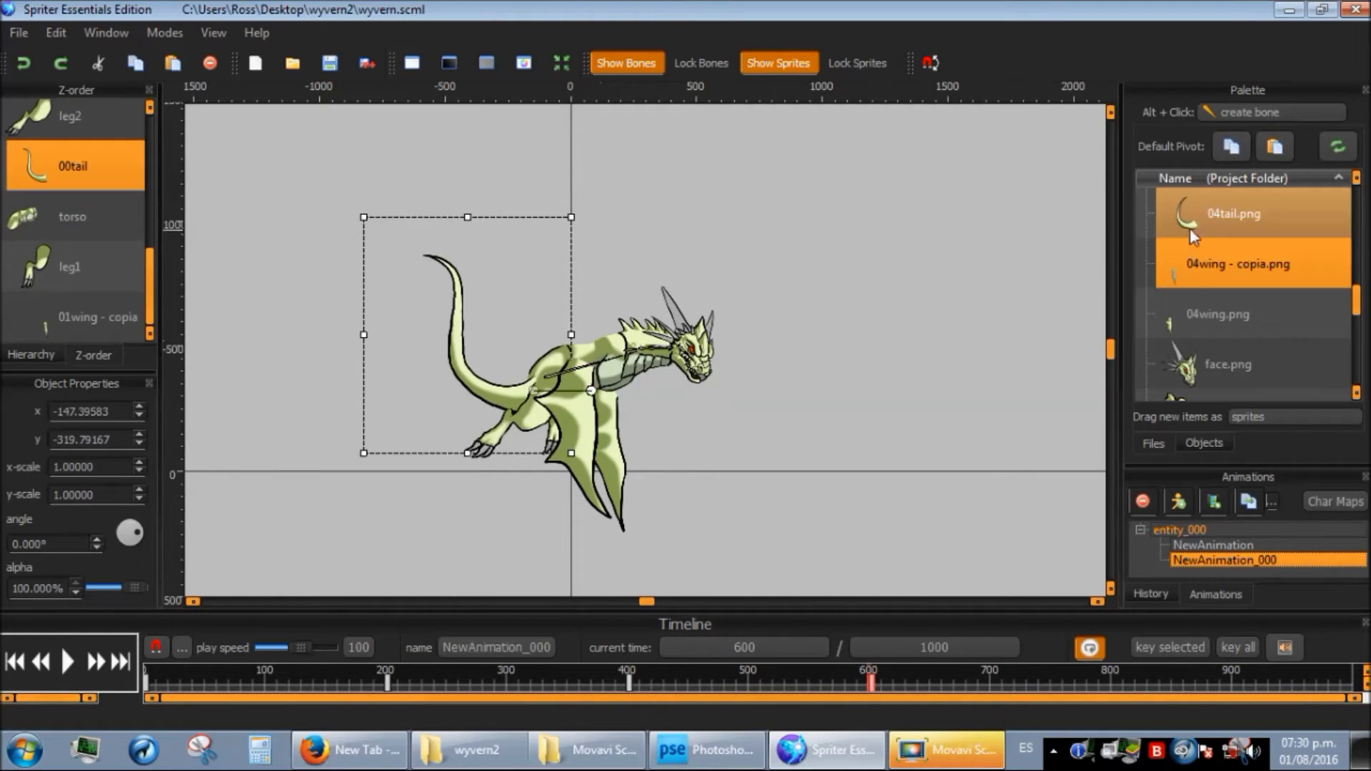
{"action": "left_click", "coordinate": [1228, 213]}
{"action": "left_click", "coordinate": [747, 404]}
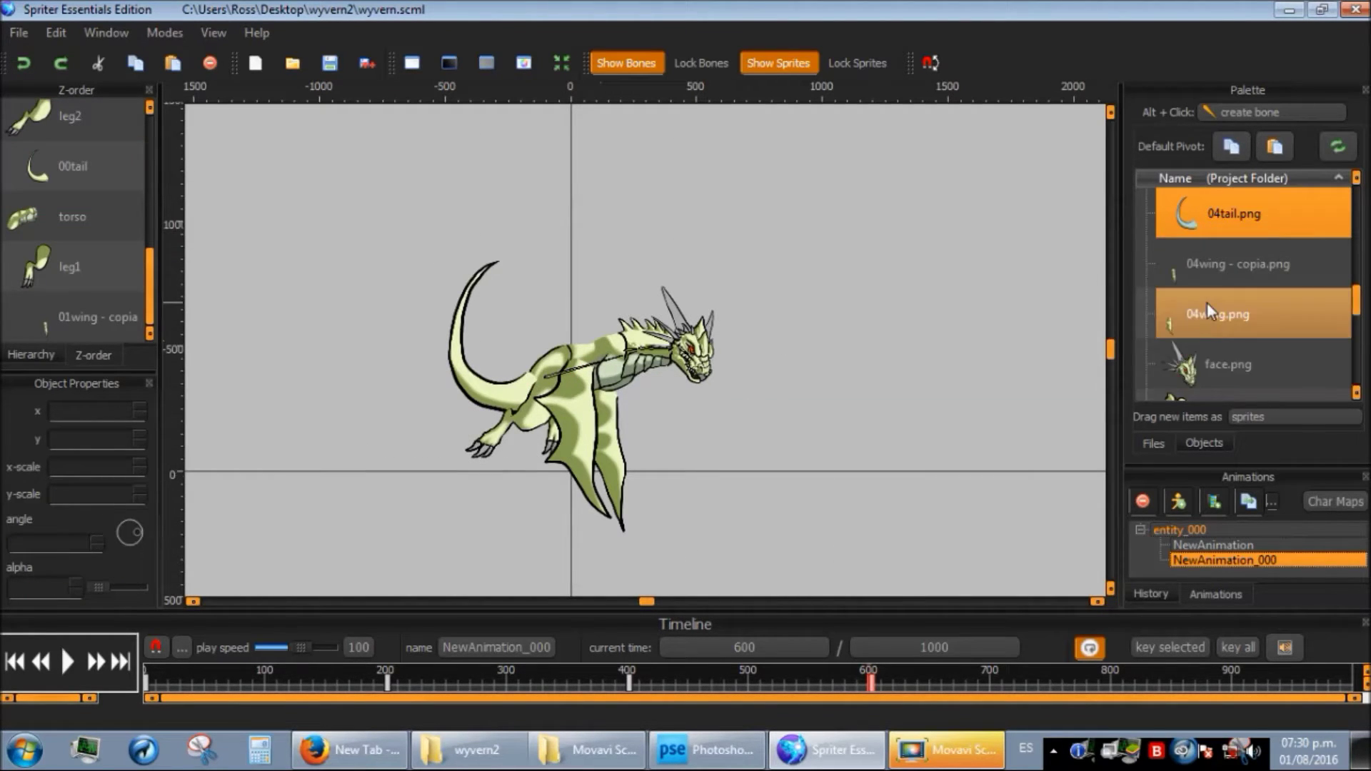
- Play the animation to preview the wing and tail movement
{"action": "scroll", "coordinate": [1207, 302], "scroll_direction": "up", "scroll_amount": 3}
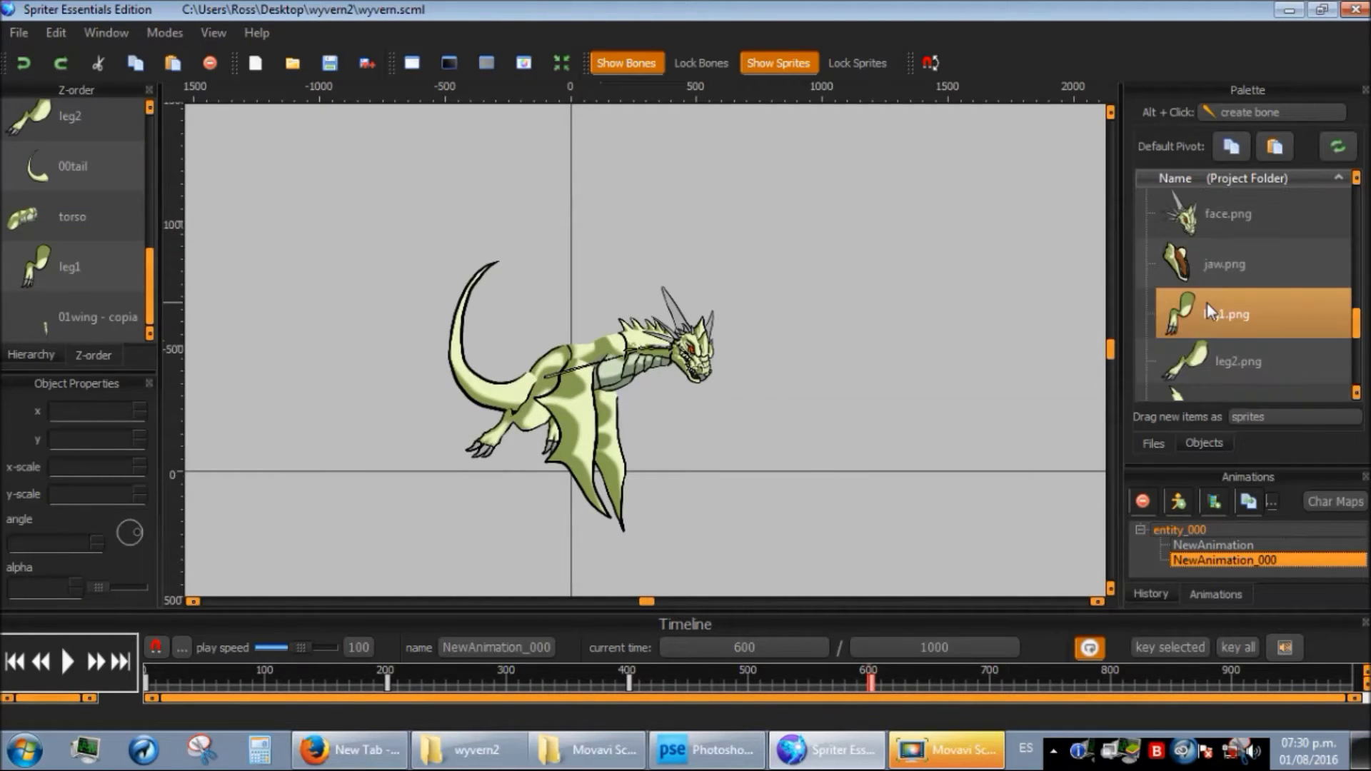
{"action": "left_click", "coordinate": [70, 663]}
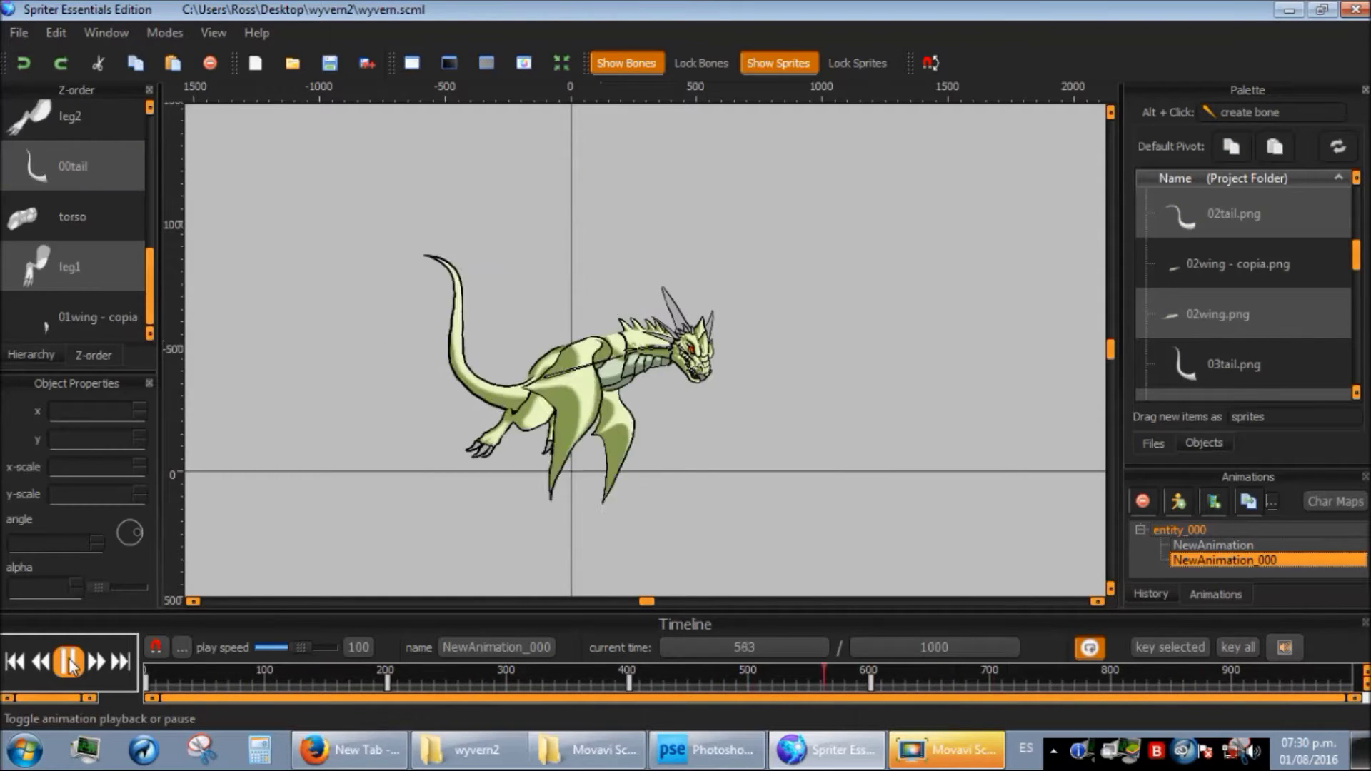
- Stop the preview playback and set the animation's total length to 800
{"action": "left_click", "coordinate": [69, 662]}
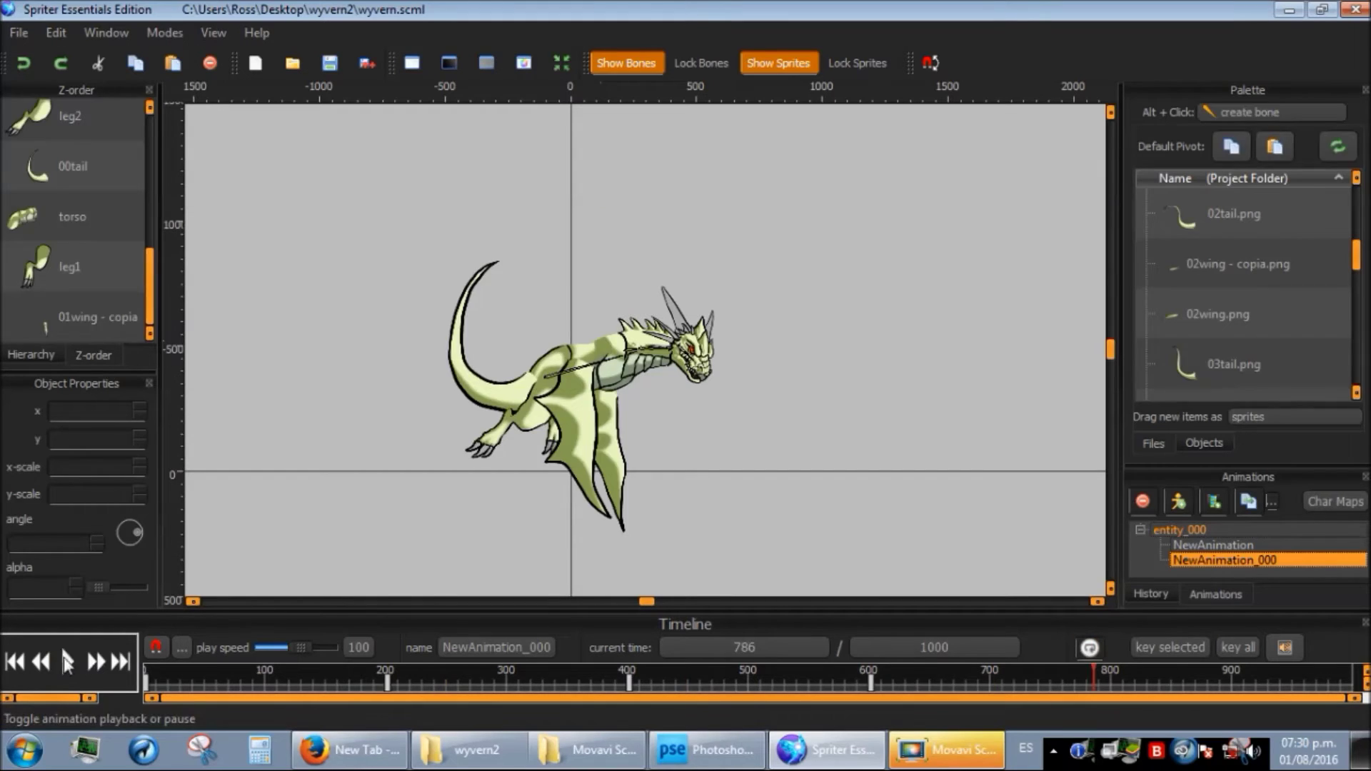
{"action": "left_click", "coordinate": [68, 663]}
{"action": "key", "text": "space"}
{"action": "left_click", "coordinate": [864, 647]}
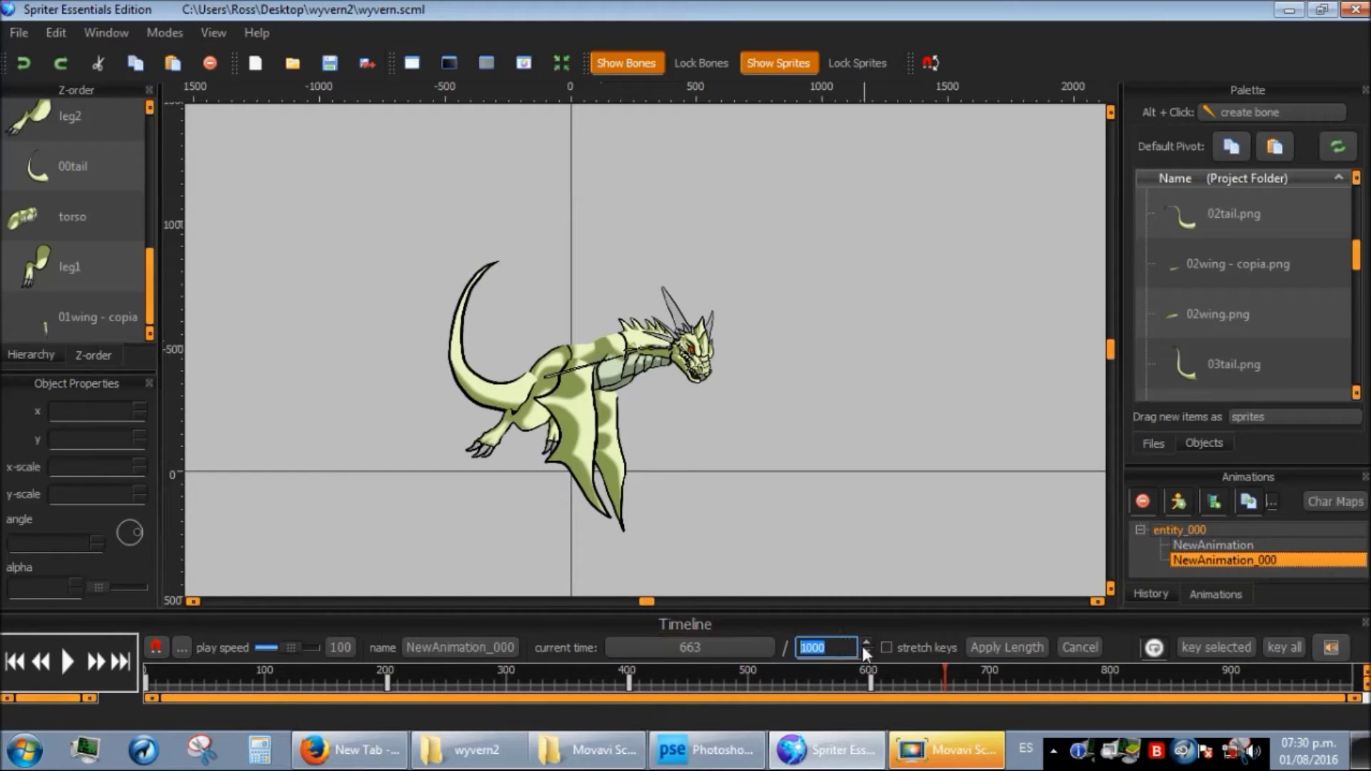
{"action": "type", "text": "800"}
{"action": "key", "text": "Return"}
- Preview the shortened animation and raise the play speed to 284%
{"action": "left_click", "coordinate": [66, 668]}
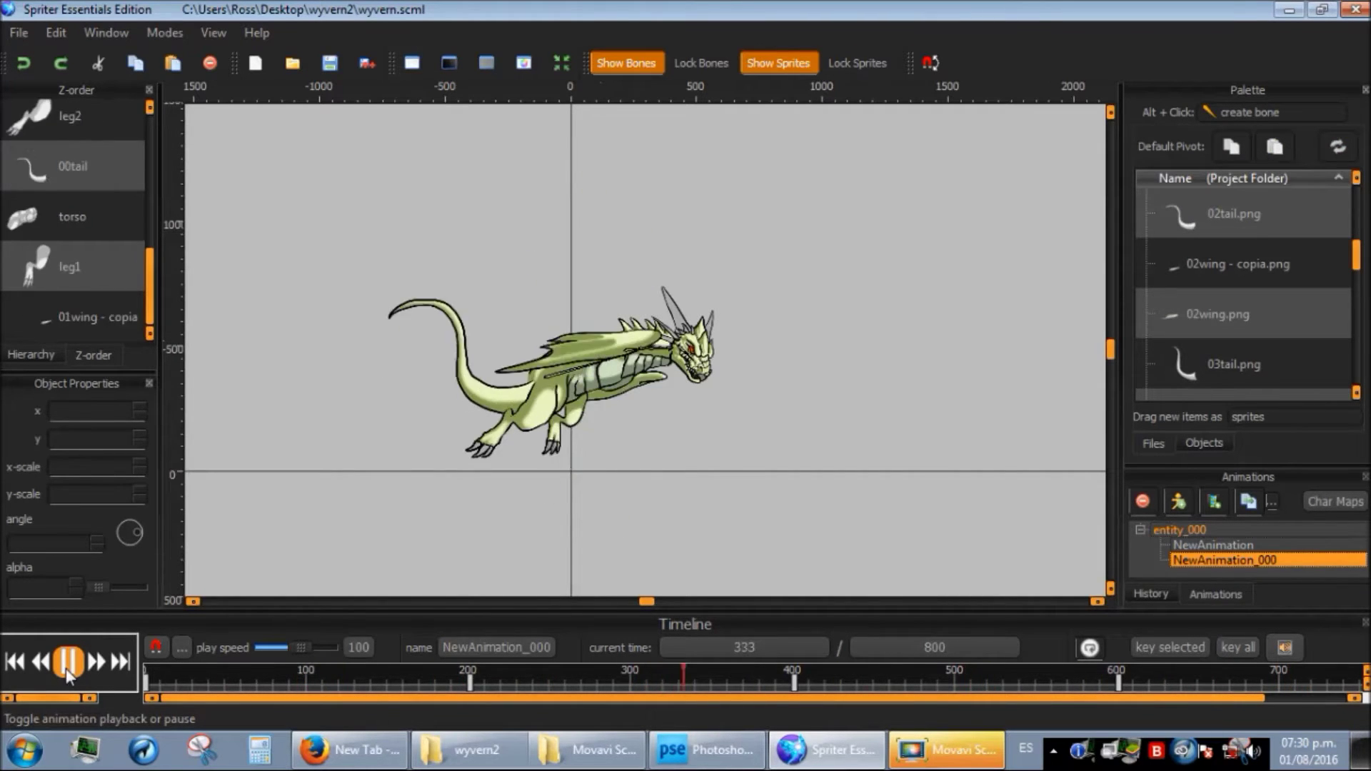
{"action": "left_click", "coordinate": [66, 668]}
{"action": "left_click_drag", "start_coordinate": [300, 649], "coordinate": [306, 645]}
{"action": "left_click", "coordinate": [66, 662]}
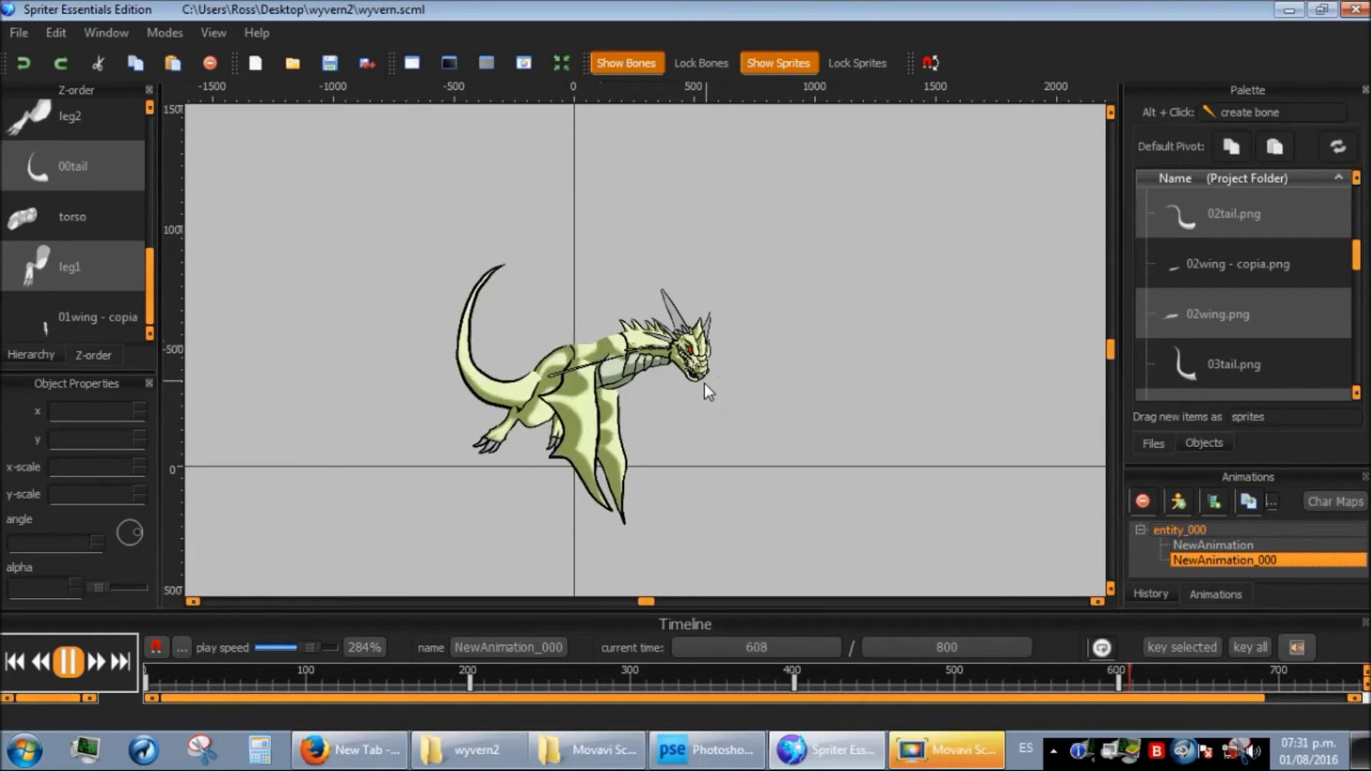
{"action": "left_click", "coordinate": [65, 664]}
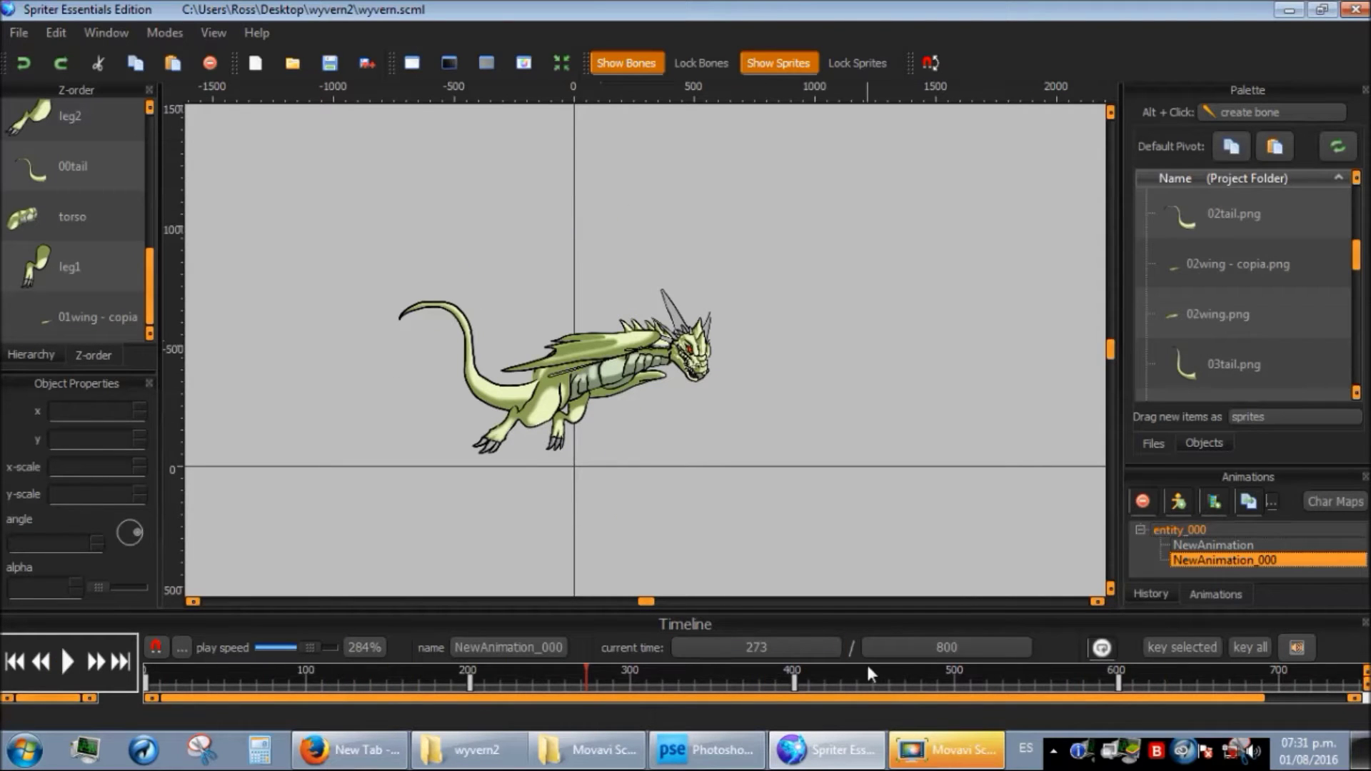
- Set the current time to 800 and replace the front wing's image with 02wing.png
{"action": "left_click_drag", "start_coordinate": [691, 698], "coordinate": [774, 701]}
{"action": "left_click", "coordinate": [775, 645]}
{"action": "type", "text": "800"}
{"action": "key", "text": "Return"}
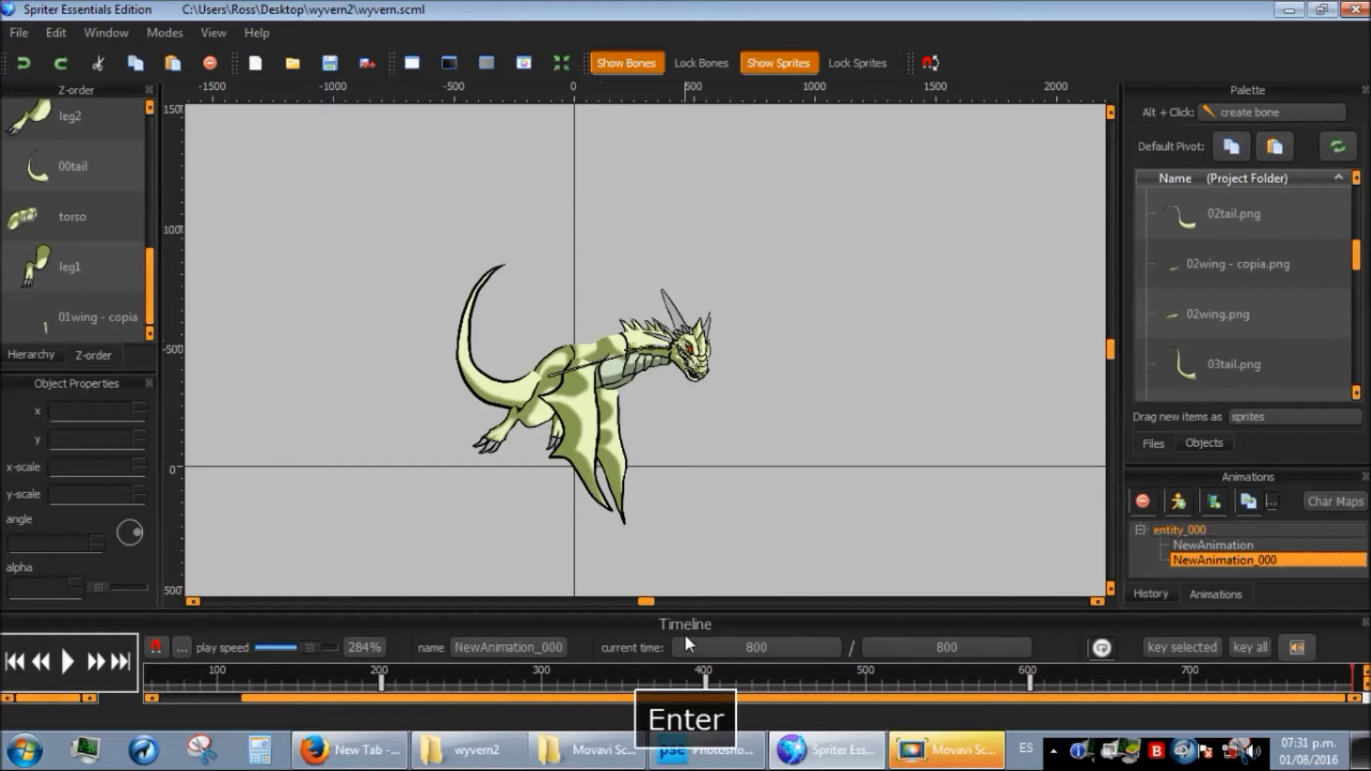
{"action": "left_click", "coordinate": [638, 427]}
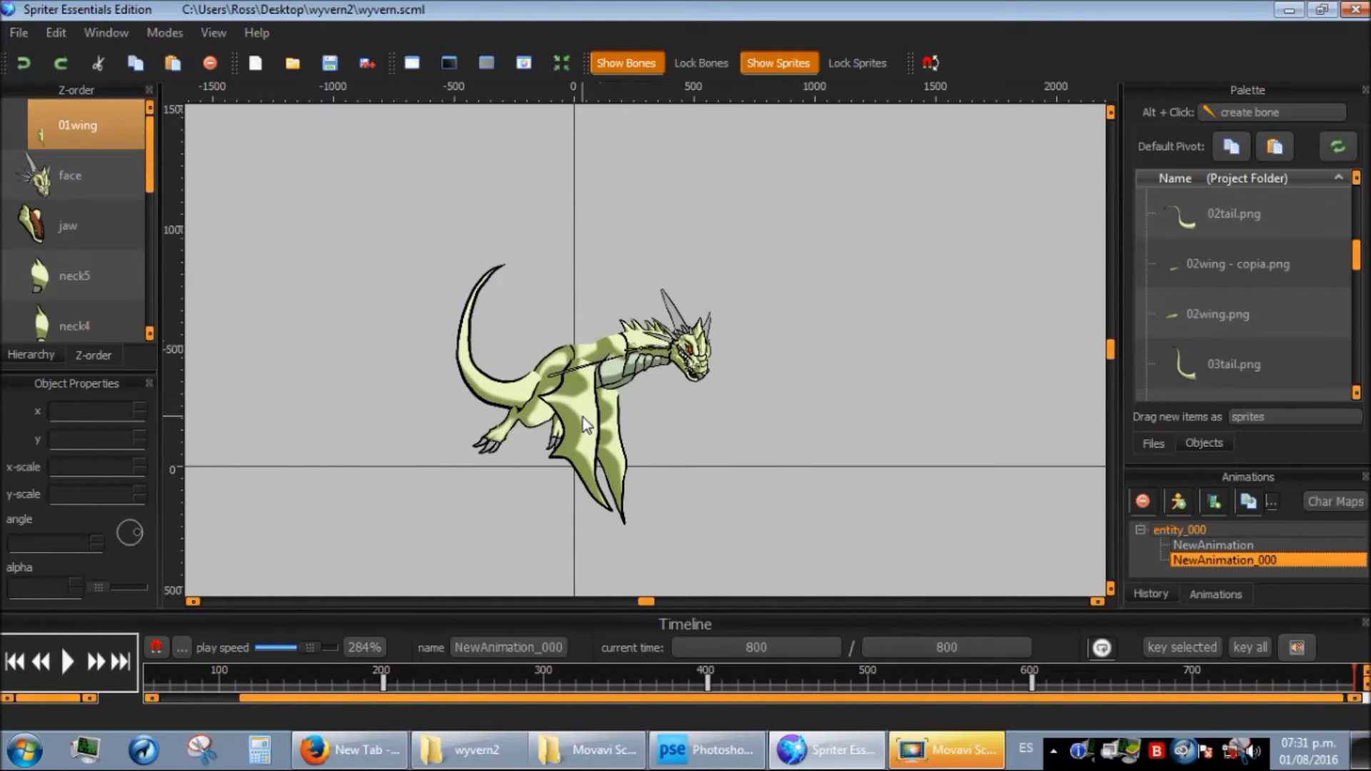
{"action": "left_click", "coordinate": [1218, 307]}
{"action": "scroll", "coordinate": [1244, 325], "scroll_direction": "up", "scroll_amount": 1}
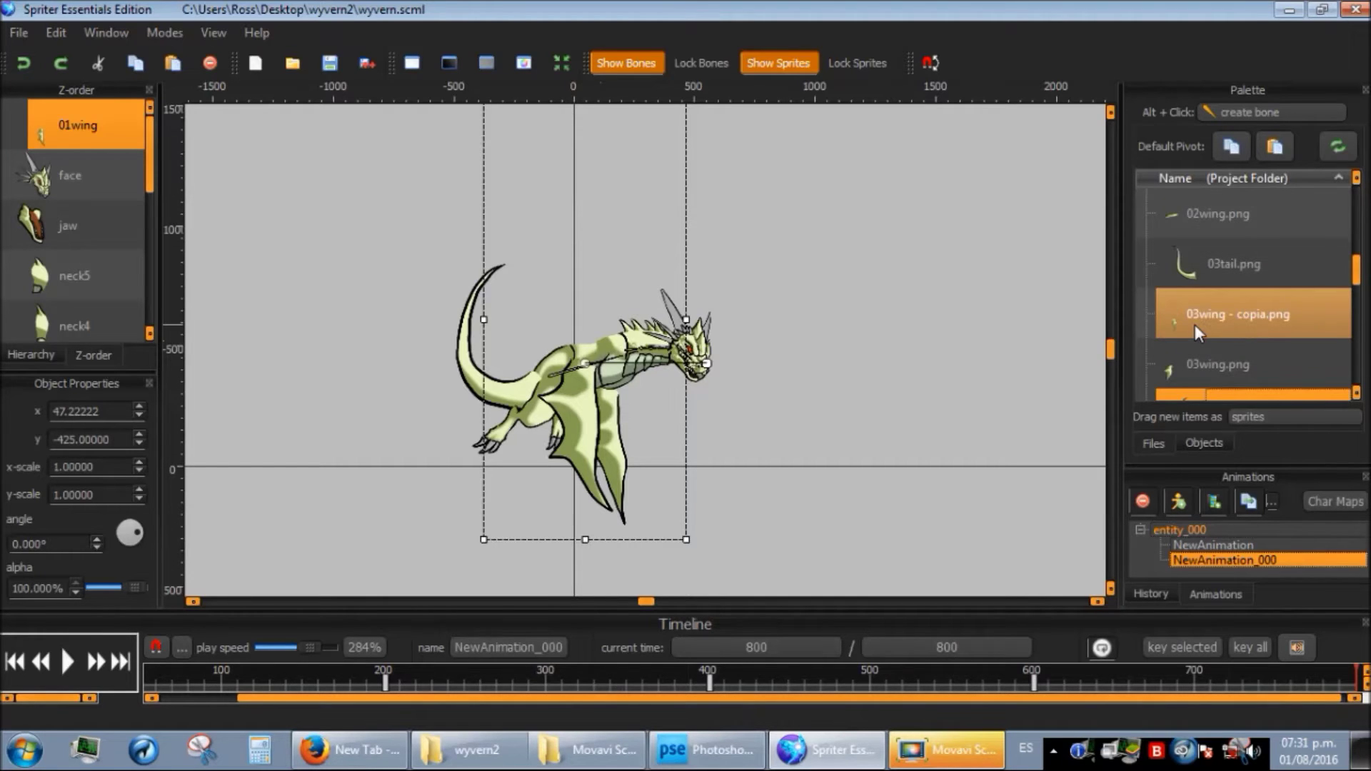
{"action": "scroll", "coordinate": [1189, 285], "scroll_direction": "down", "scroll_amount": 3}
{"action": "left_click", "coordinate": [1179, 212]}
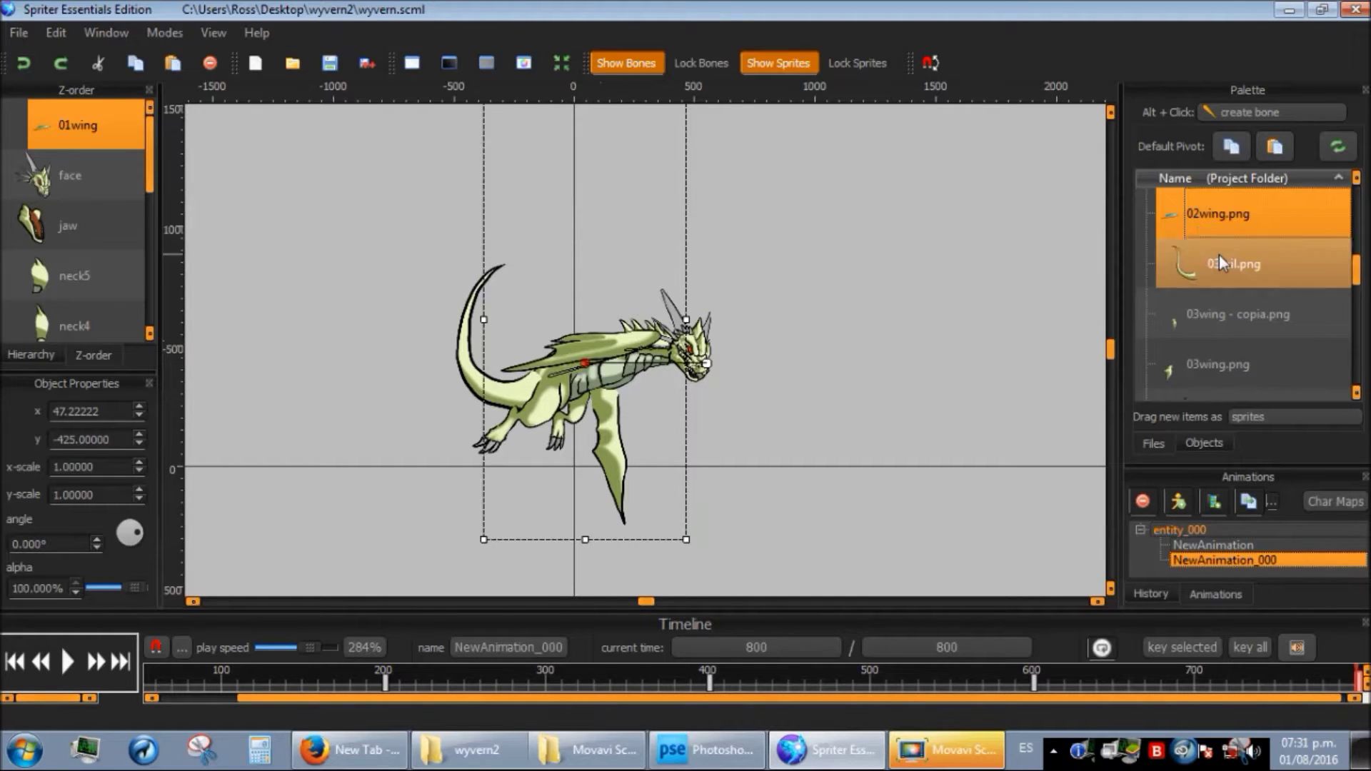
- Replace the rear wing's image with 02wing - copia.png at time 800
{"action": "scroll", "coordinate": [1219, 254], "scroll_direction": "up", "scroll_amount": 6}
{"action": "left_click", "coordinate": [1228, 314]}
{"action": "scroll", "coordinate": [1226, 307], "scroll_direction": "down", "scroll_amount": 3}
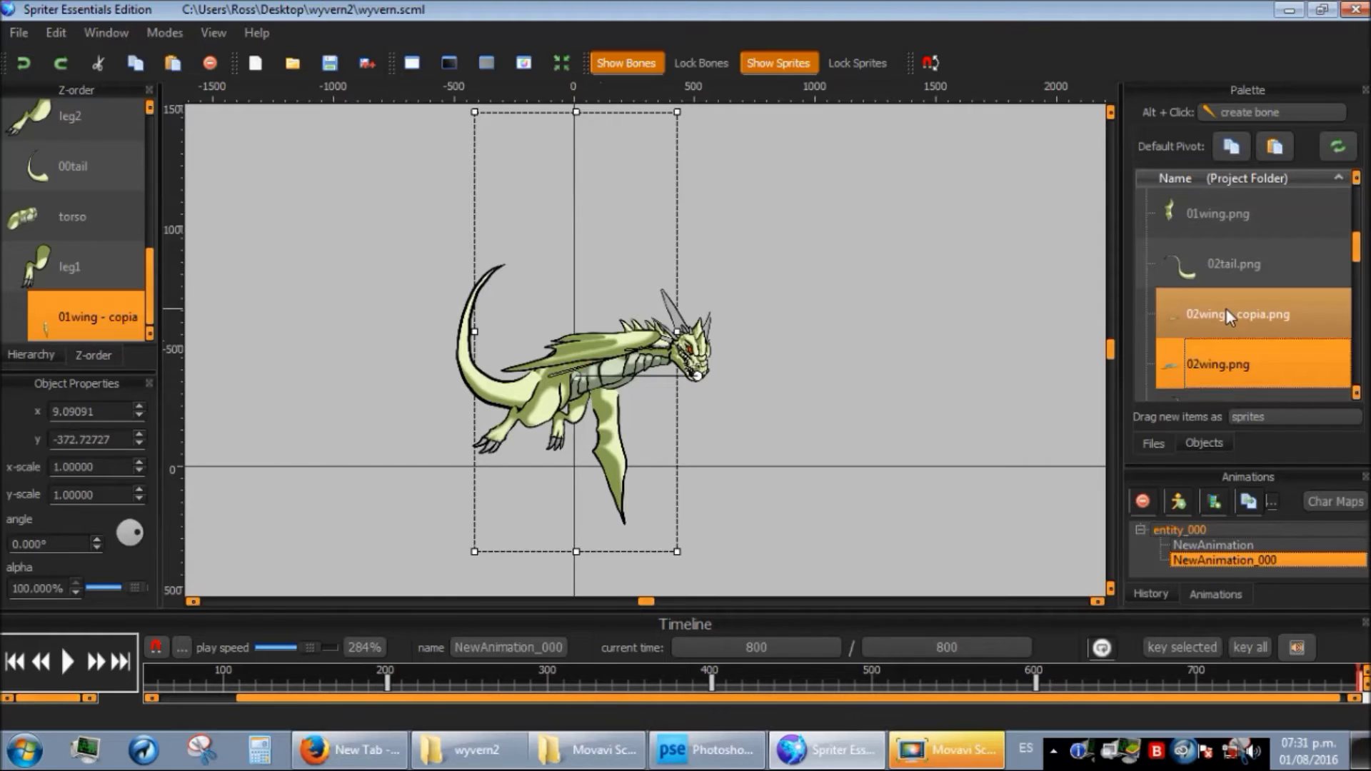
{"action": "left_click", "coordinate": [1193, 311]}
{"action": "left_click", "coordinate": [960, 365]}
- Replace the tail's image with 02tail.png at time 800
{"action": "left_click", "coordinate": [511, 393]}
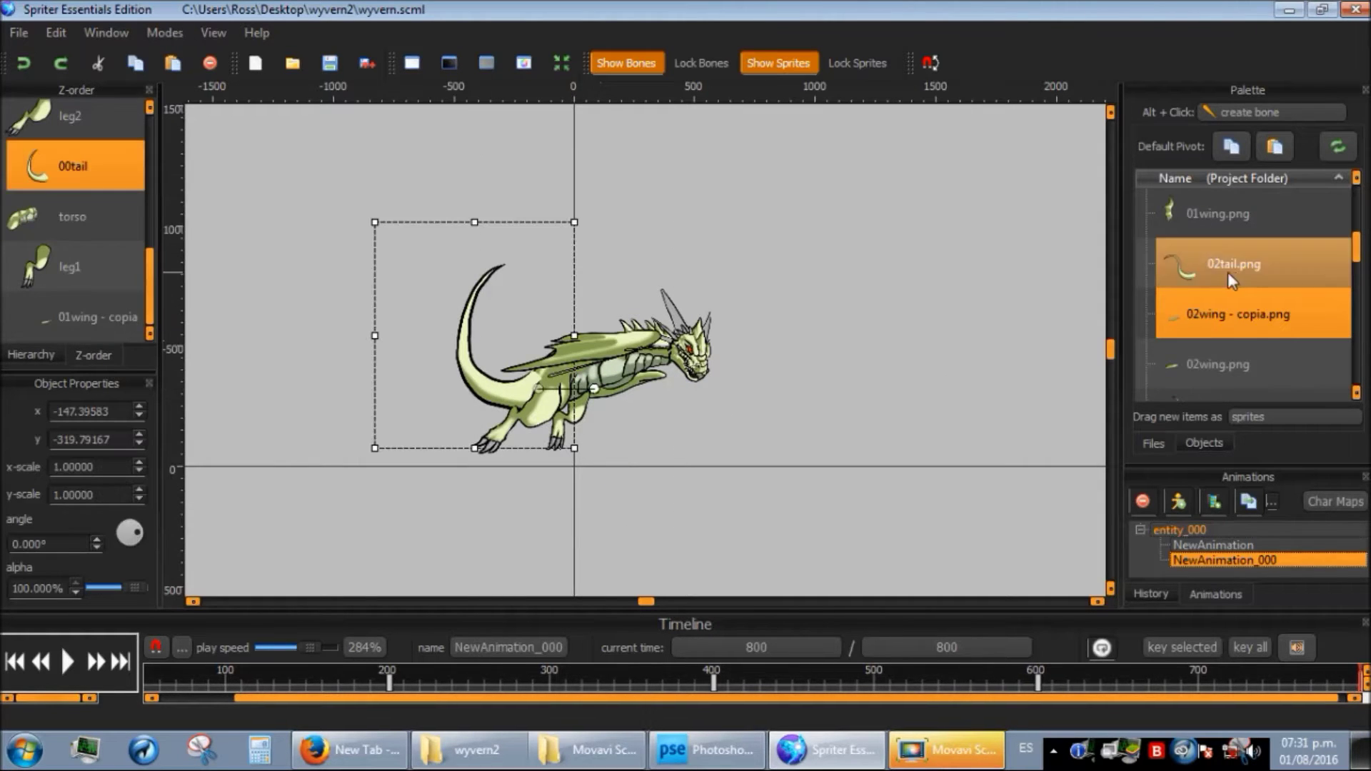
{"action": "scroll", "coordinate": [1260, 292], "scroll_direction": "up", "scroll_amount": 2}
{"action": "scroll", "coordinate": [1259, 293], "scroll_direction": "down", "scroll_amount": 1}
{"action": "scroll", "coordinate": [1260, 293], "scroll_direction": "down", "scroll_amount": 6}
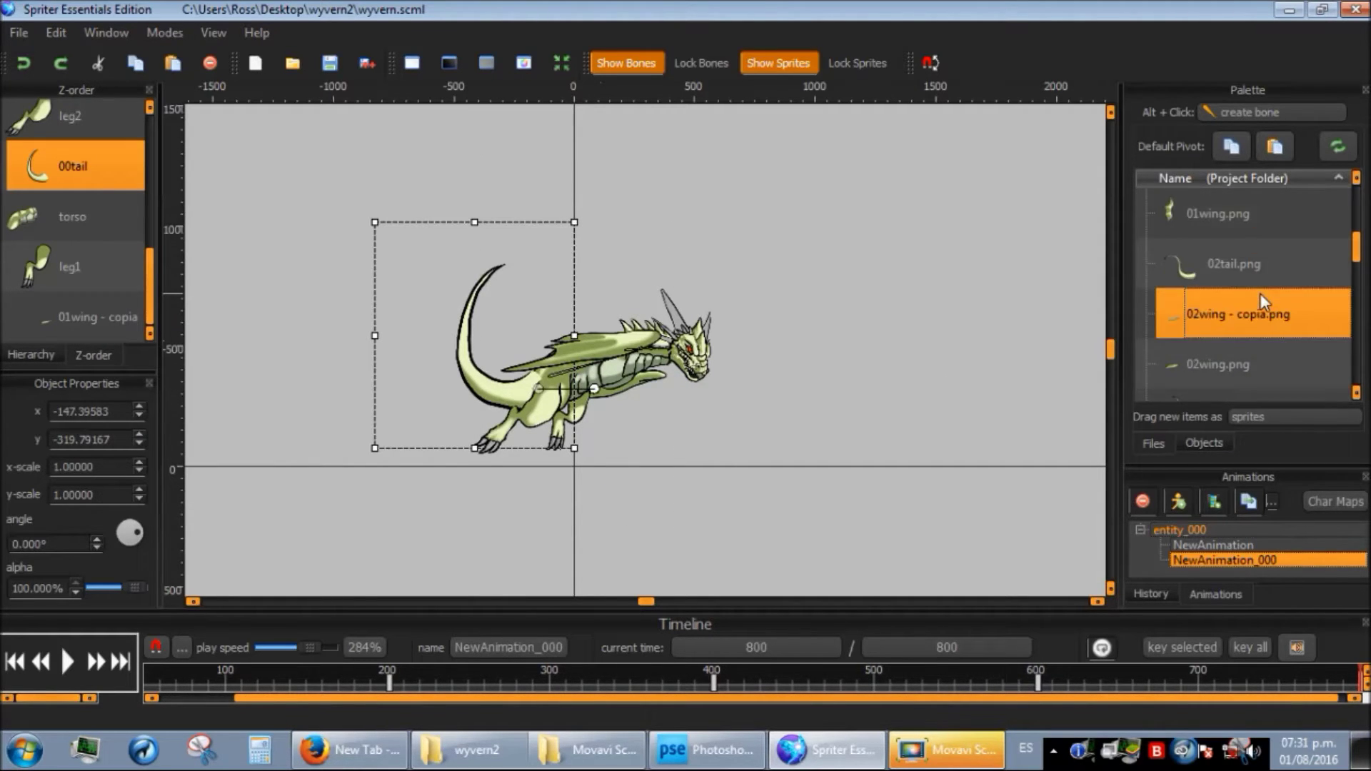
{"action": "scroll", "coordinate": [1260, 293], "scroll_direction": "down", "scroll_amount": 3}
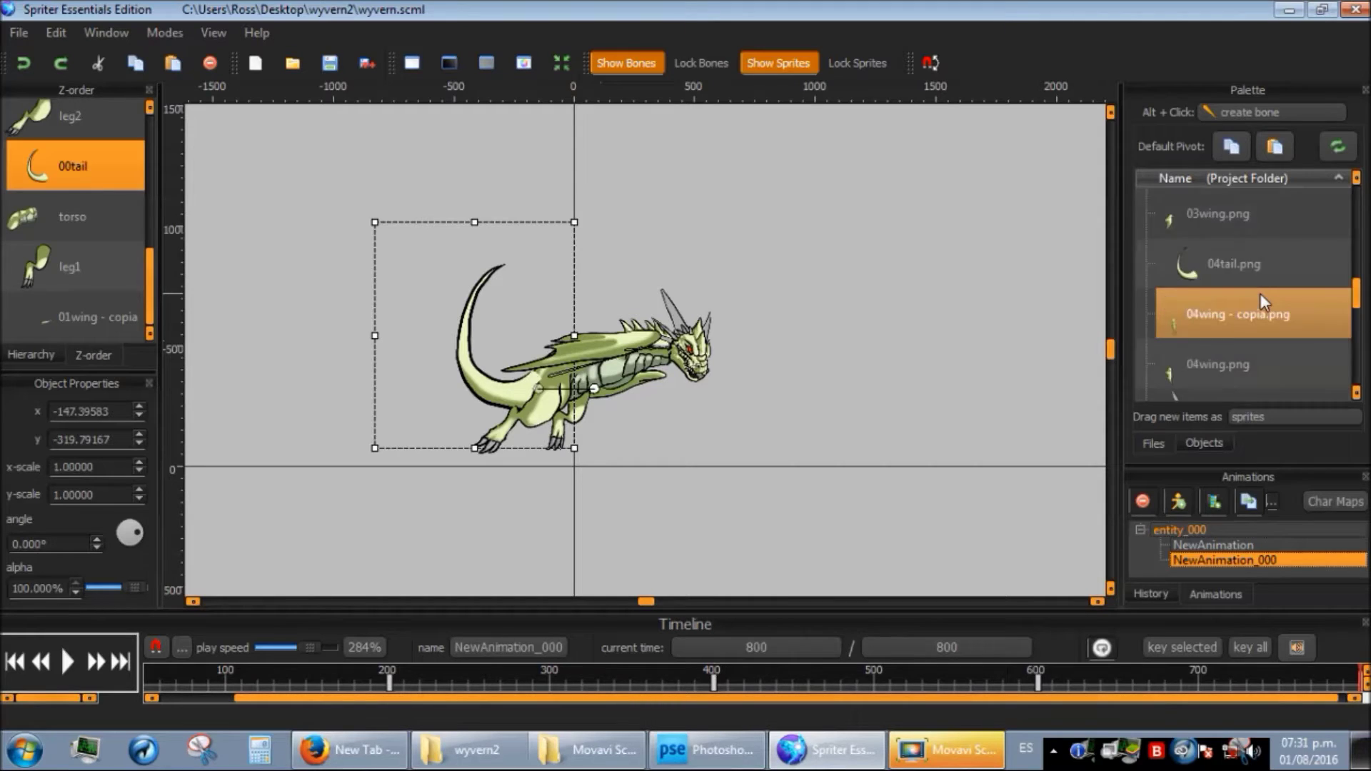
{"action": "scroll", "coordinate": [1236, 286], "scroll_direction": "up", "scroll_amount": 6}
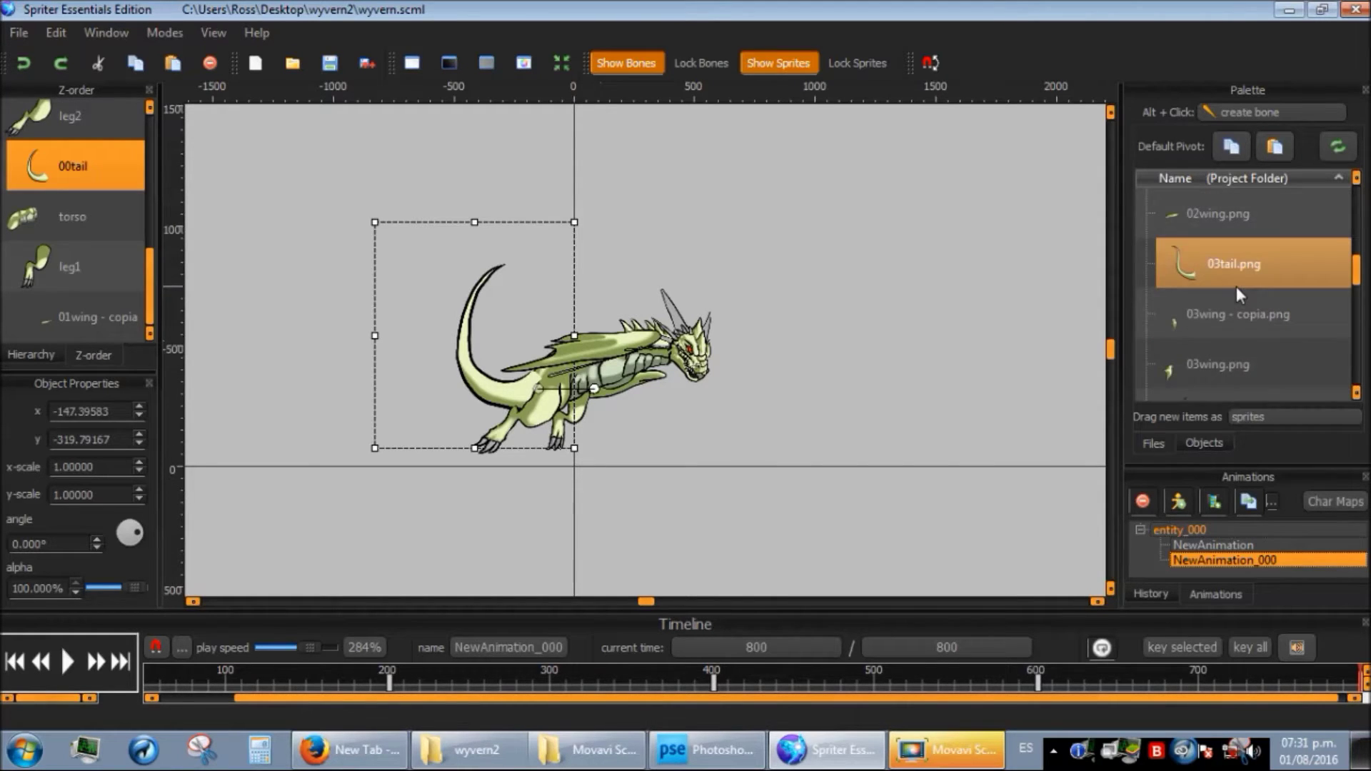
{"action": "left_click", "coordinate": [1189, 274]}
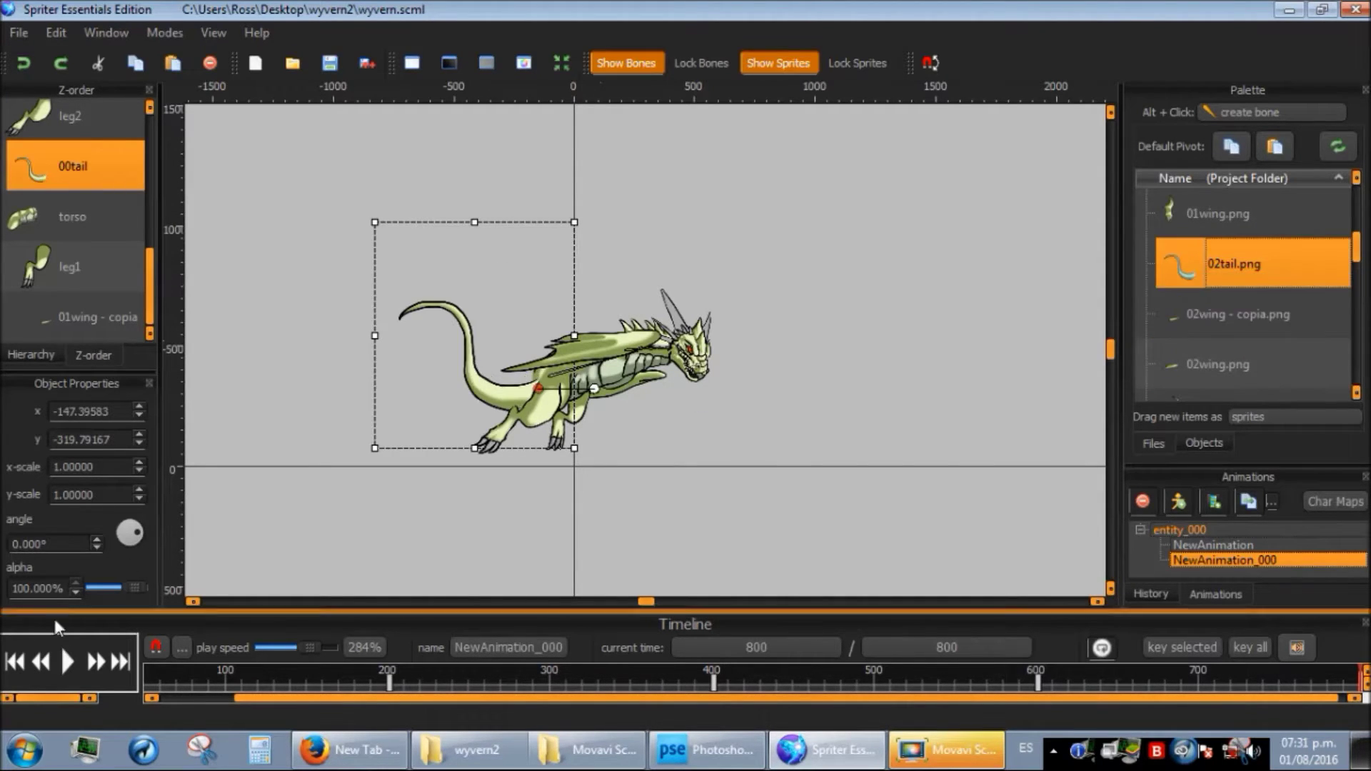
- Preview the wing and tail cycle and turn on looping for the animation
{"action": "left_click", "coordinate": [68, 662]}
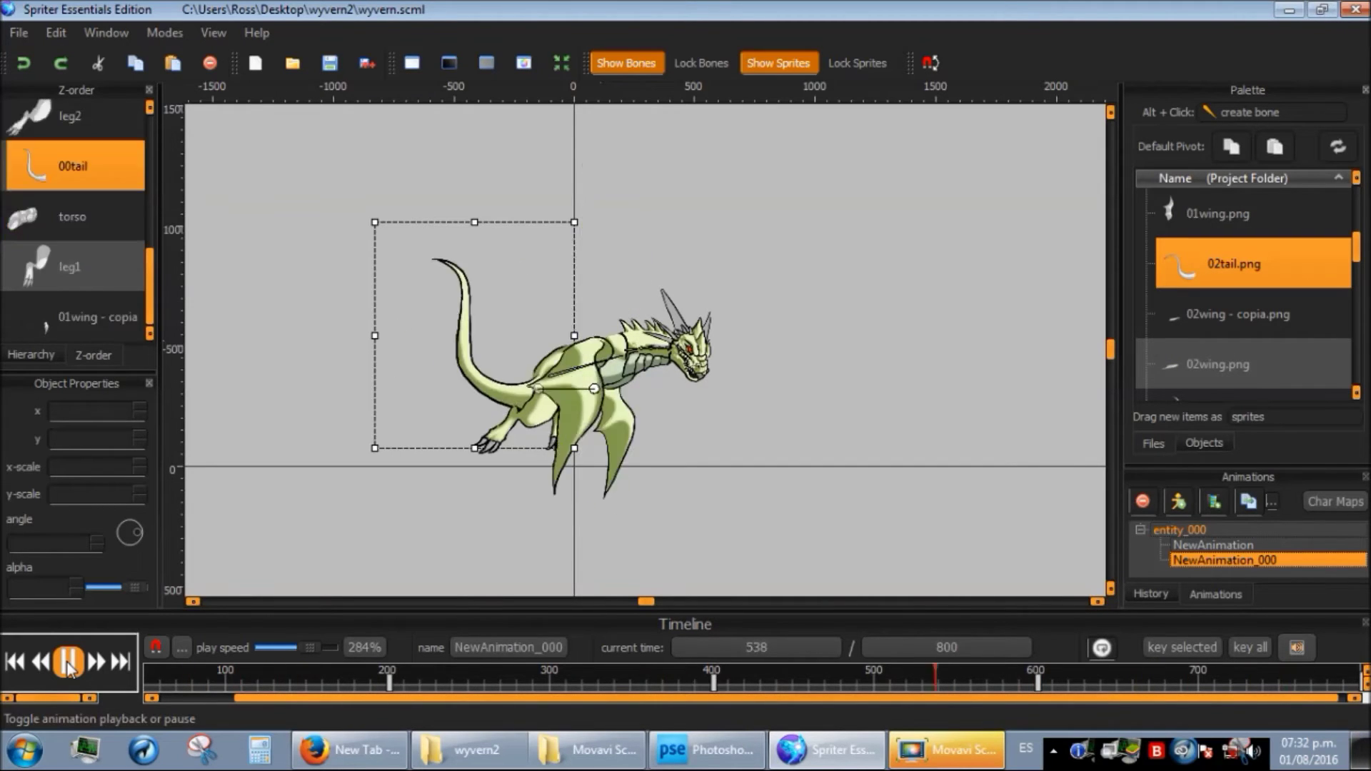
{"action": "left_click", "coordinate": [68, 662]}
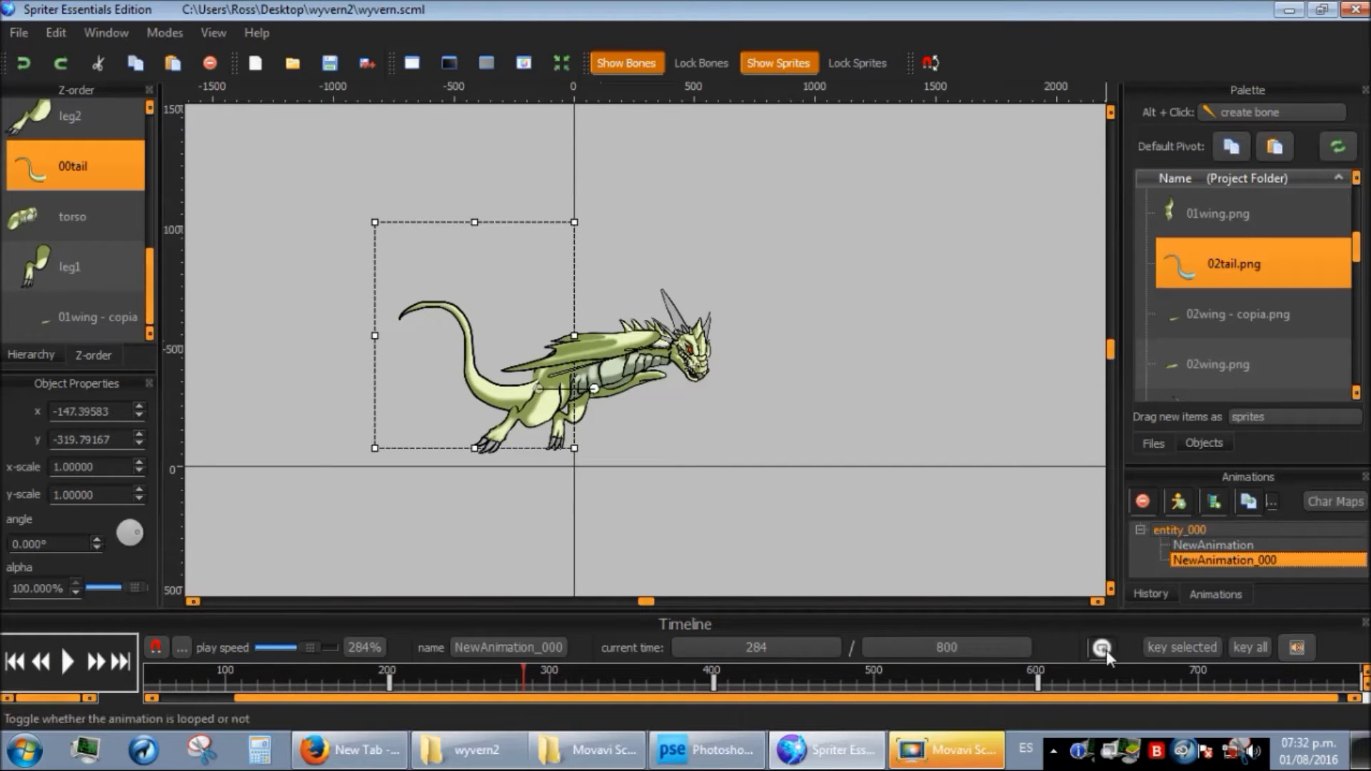
{"action": "left_click", "coordinate": [74, 658]}
{"action": "left_click", "coordinate": [74, 659]}
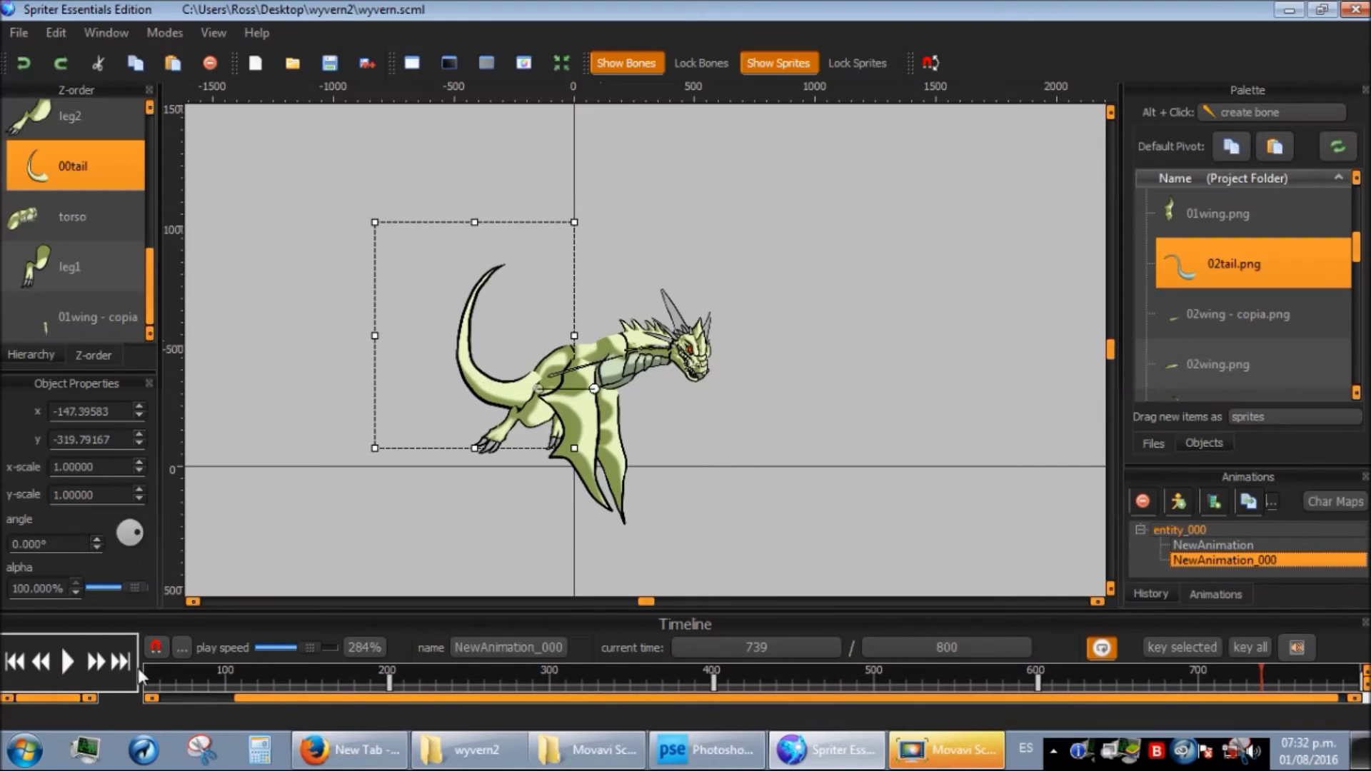
{"action": "left_click", "coordinate": [69, 662]}
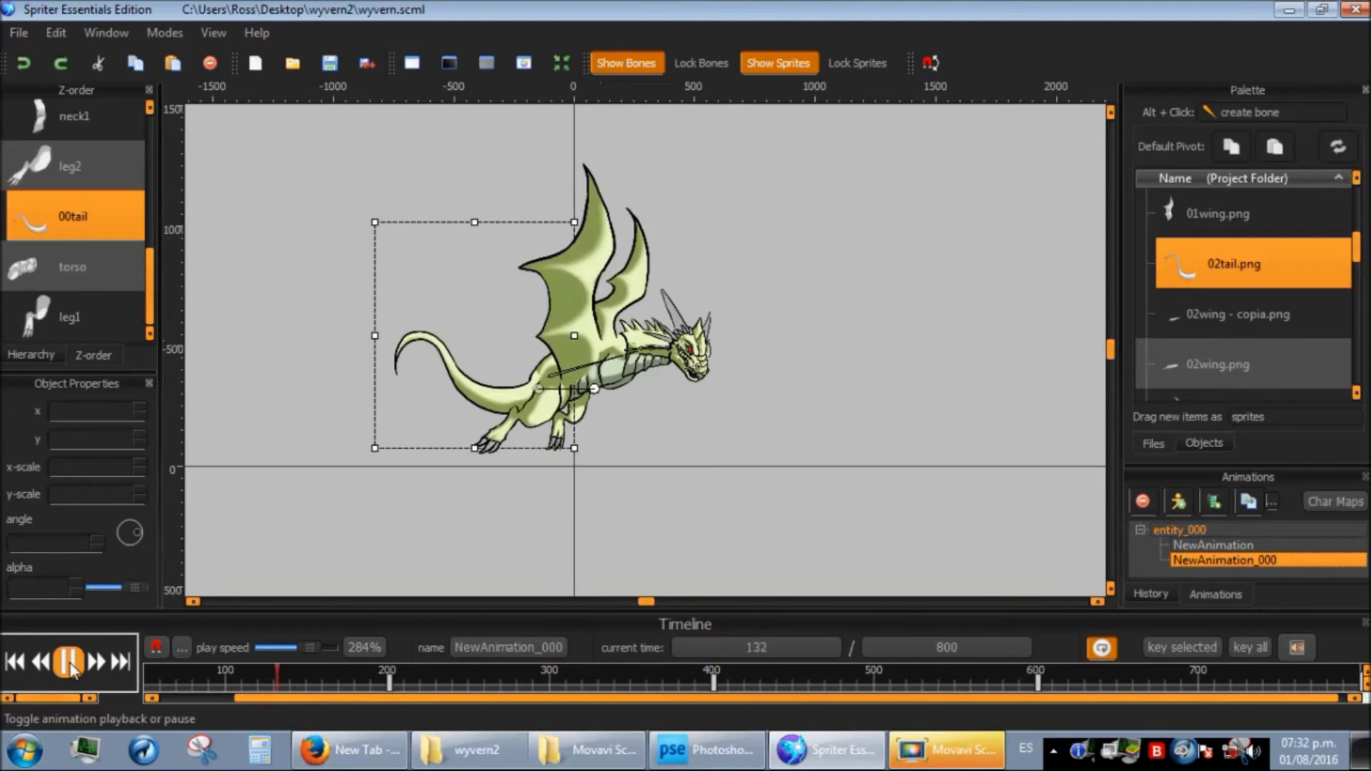
{"action": "left_click", "coordinate": [70, 662]}
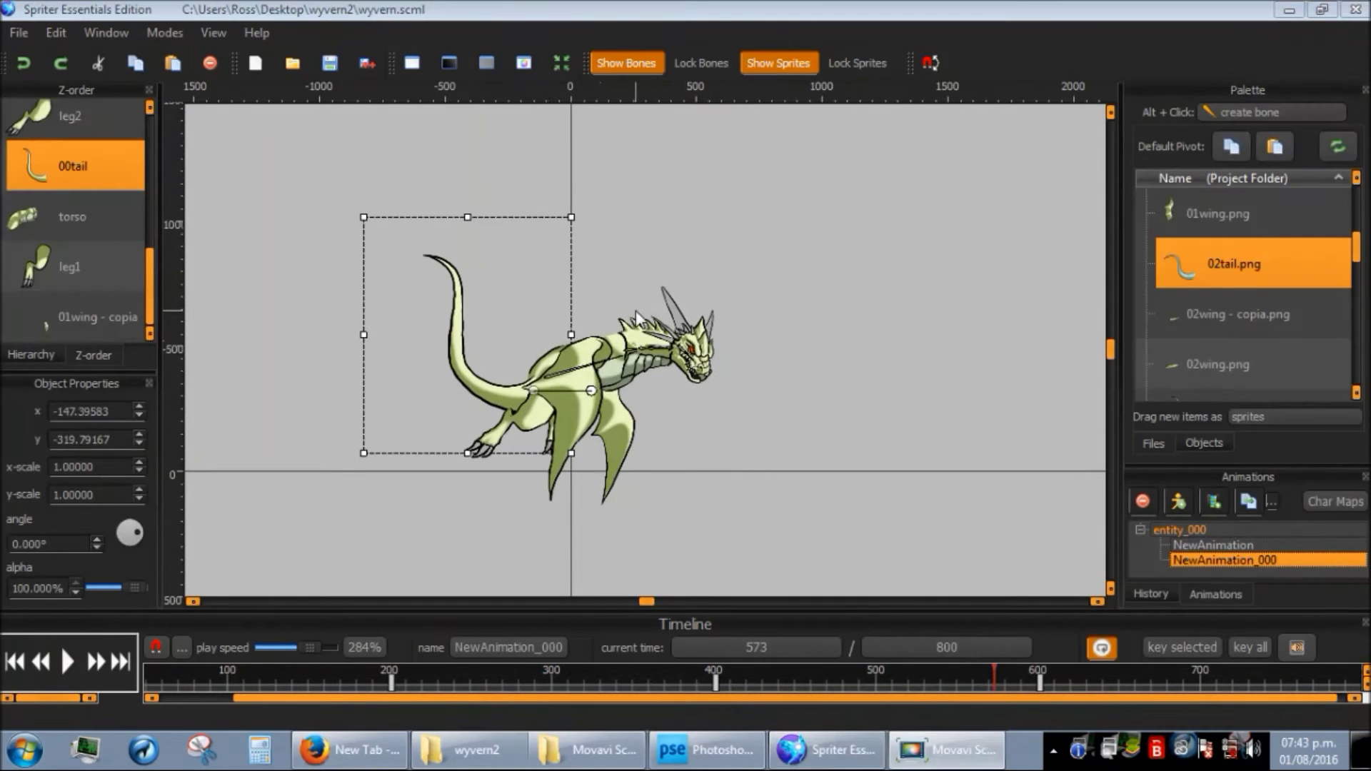
- Set the current time to 400, raise the dragon's neck and head, and open its jaw
{"action": "scroll", "coordinate": [632, 319], "scroll_direction": "up", "scroll_amount": 6}
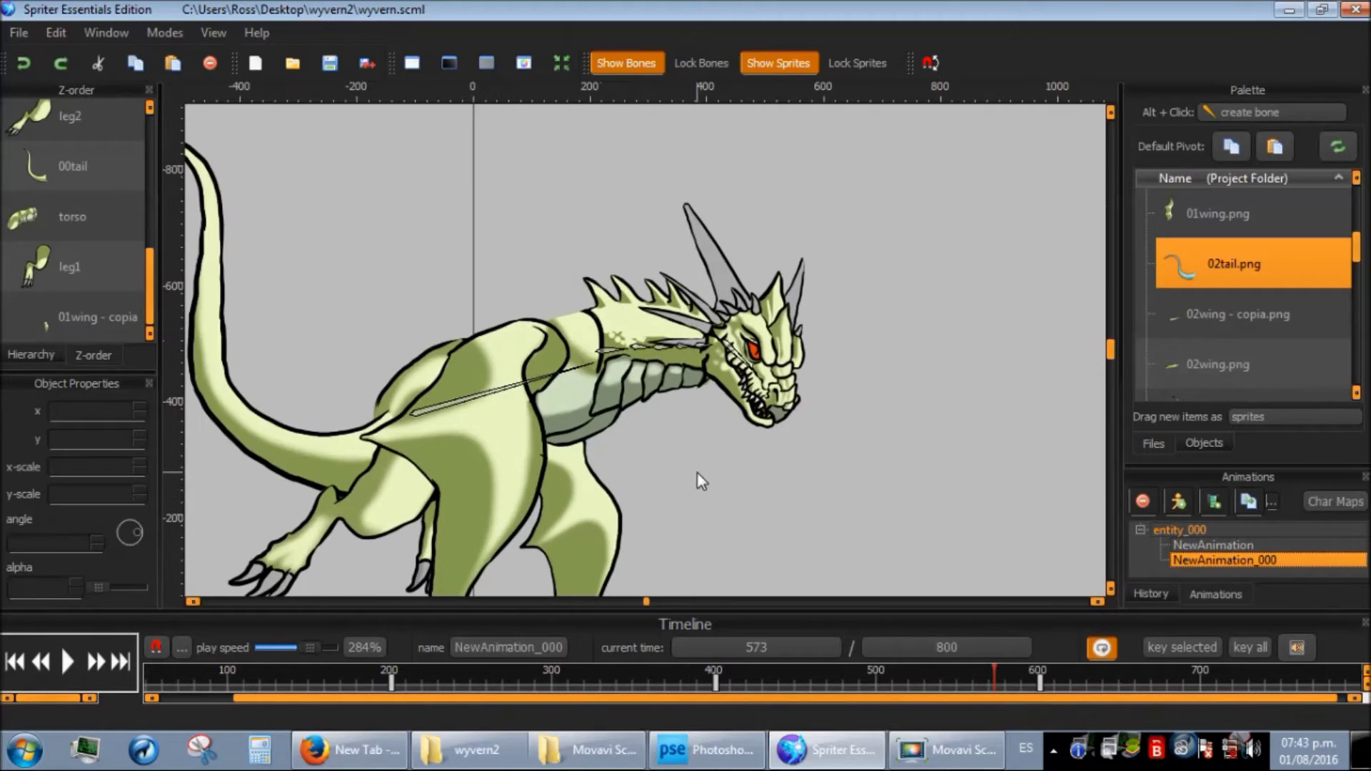
{"action": "left_click_drag", "start_coordinate": [236, 675], "coordinate": [759, 627]}
{"action": "left_click", "coordinate": [739, 647]}
{"action": "type", "text": "400"}
{"action": "key", "text": "BackSpace"}
{"action": "type", "text": "0"}
{"action": "key", "text": "Return"}
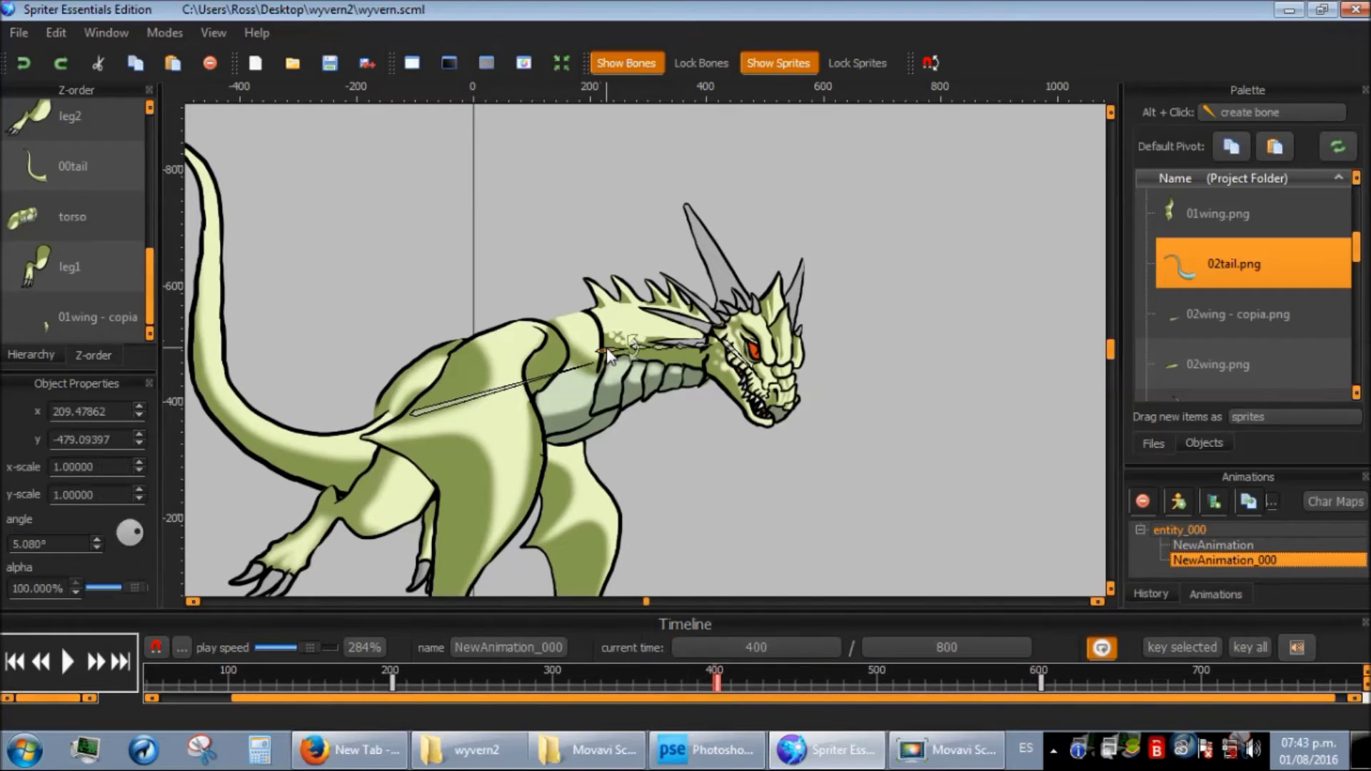
{"action": "key", "text": "z"}
{"action": "left_click_drag", "start_coordinate": [750, 371], "coordinate": [796, 304]}
{"action": "left_click", "coordinate": [747, 317]}
{"action": "left_click", "coordinate": [821, 380]}
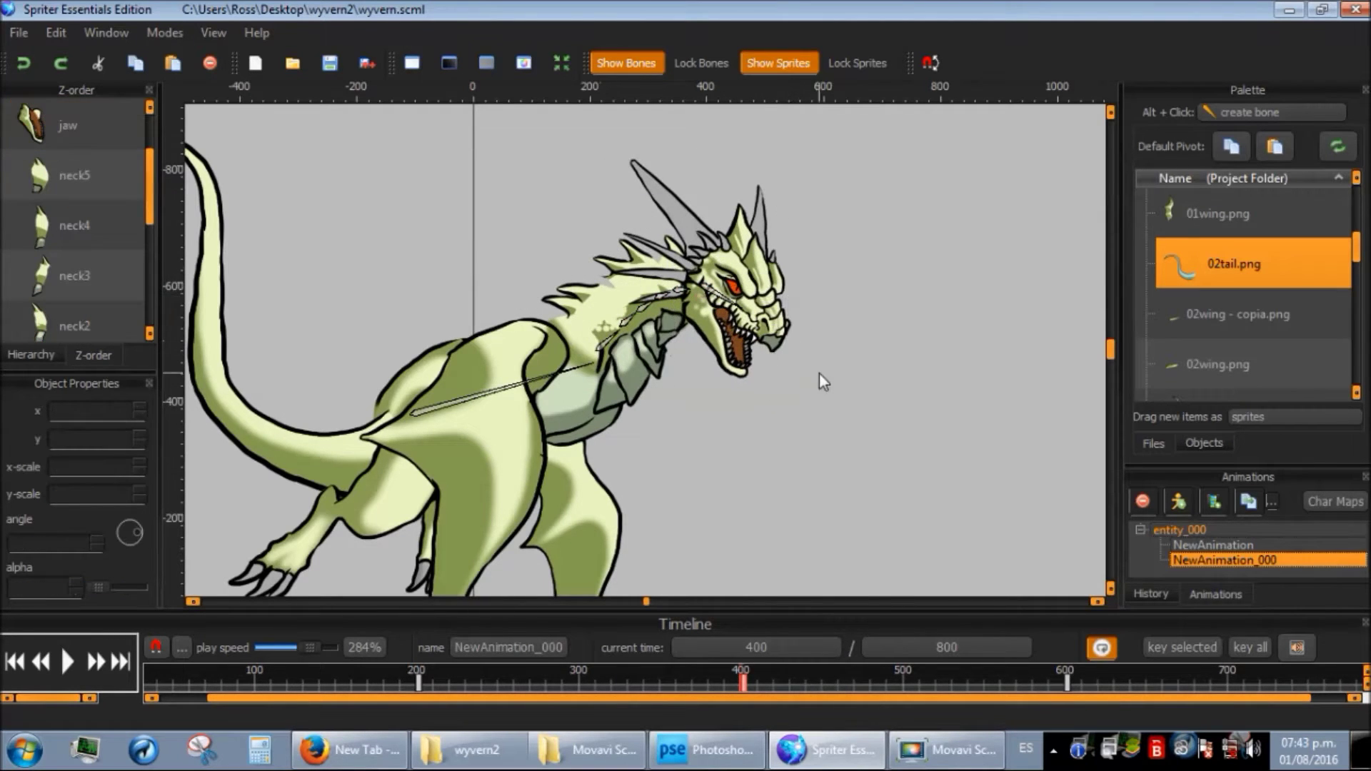
- Play the animation to check the head, neck and jaw movement
{"action": "scroll", "coordinate": [728, 425], "scroll_direction": "down", "scroll_amount": 2}
{"action": "left_click", "coordinate": [70, 664]}
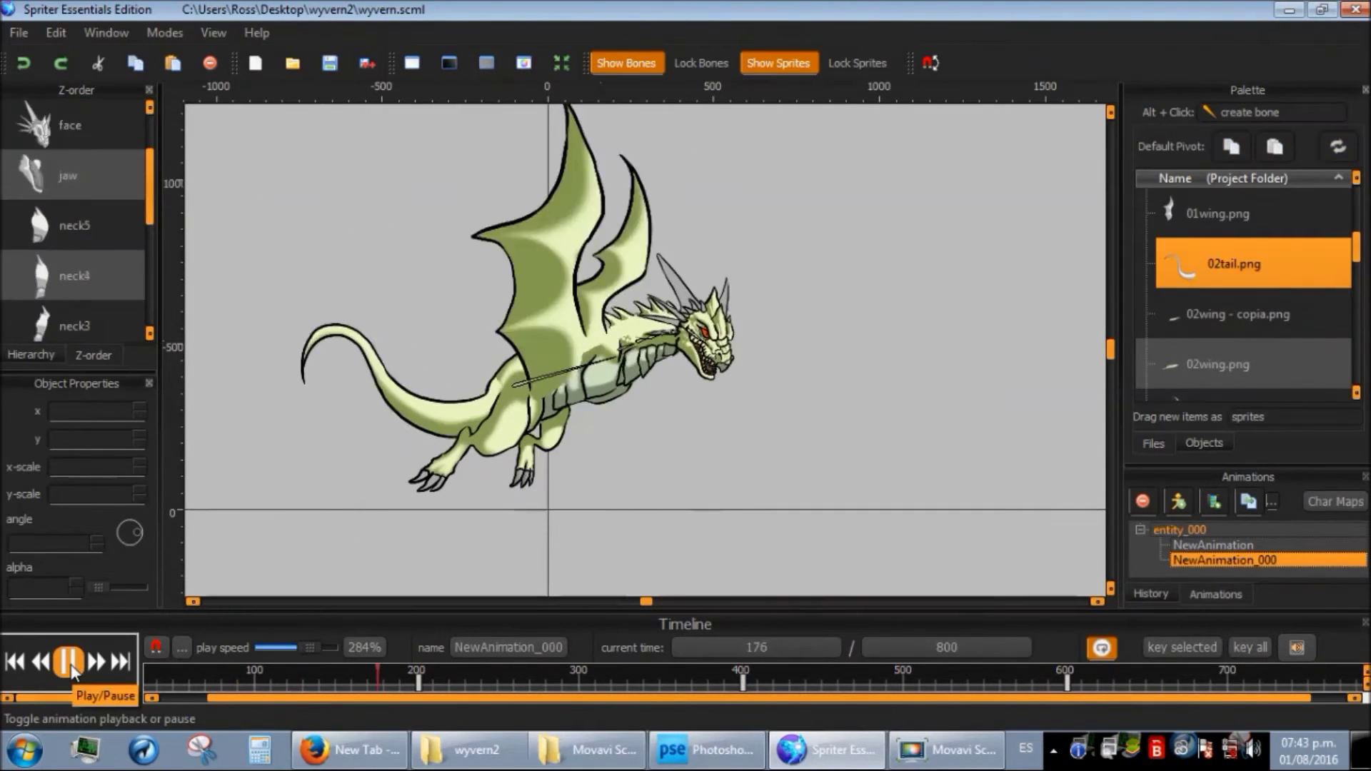
{"action": "left_click", "coordinate": [71, 665]}
- Return to time 400 and rotate both legs so the feet swing down beneath the body
{"action": "left_click_drag", "start_coordinate": [186, 670], "coordinate": [627, 649]}
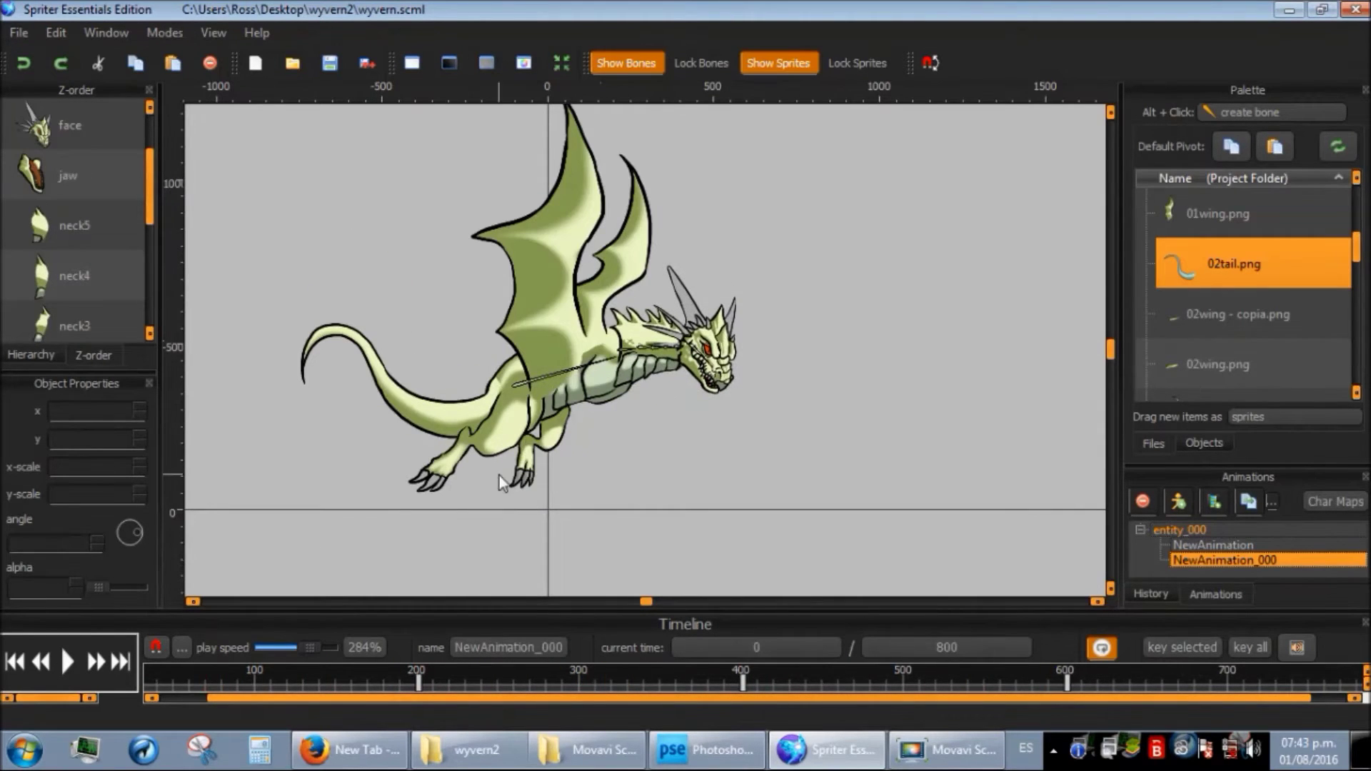
{"action": "left_click", "coordinate": [754, 650]}
{"action": "type", "text": "400"}
{"action": "key", "text": "Return"}
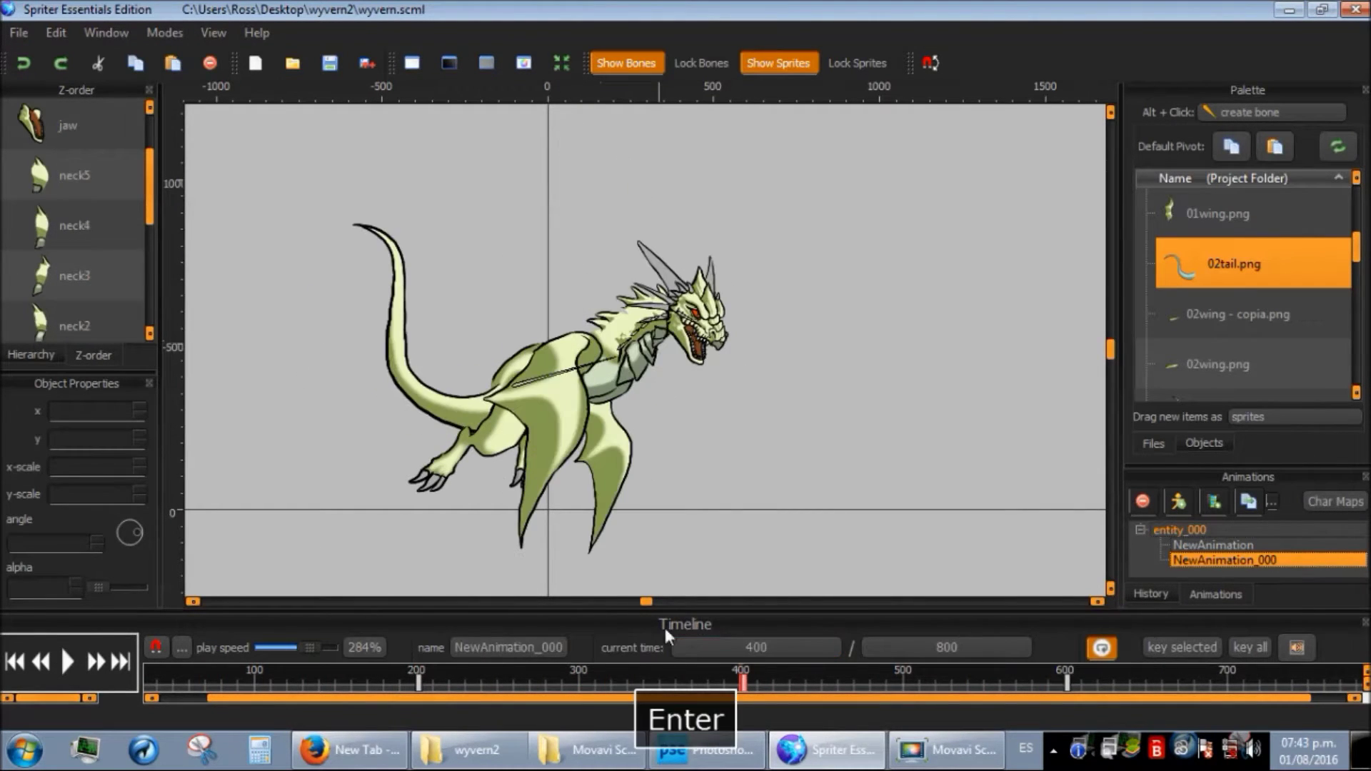
{"action": "left_click", "coordinate": [499, 436]}
{"action": "left_click_drag", "start_coordinate": [554, 402], "coordinate": [551, 380]}
{"action": "left_click", "coordinate": [524, 463]}
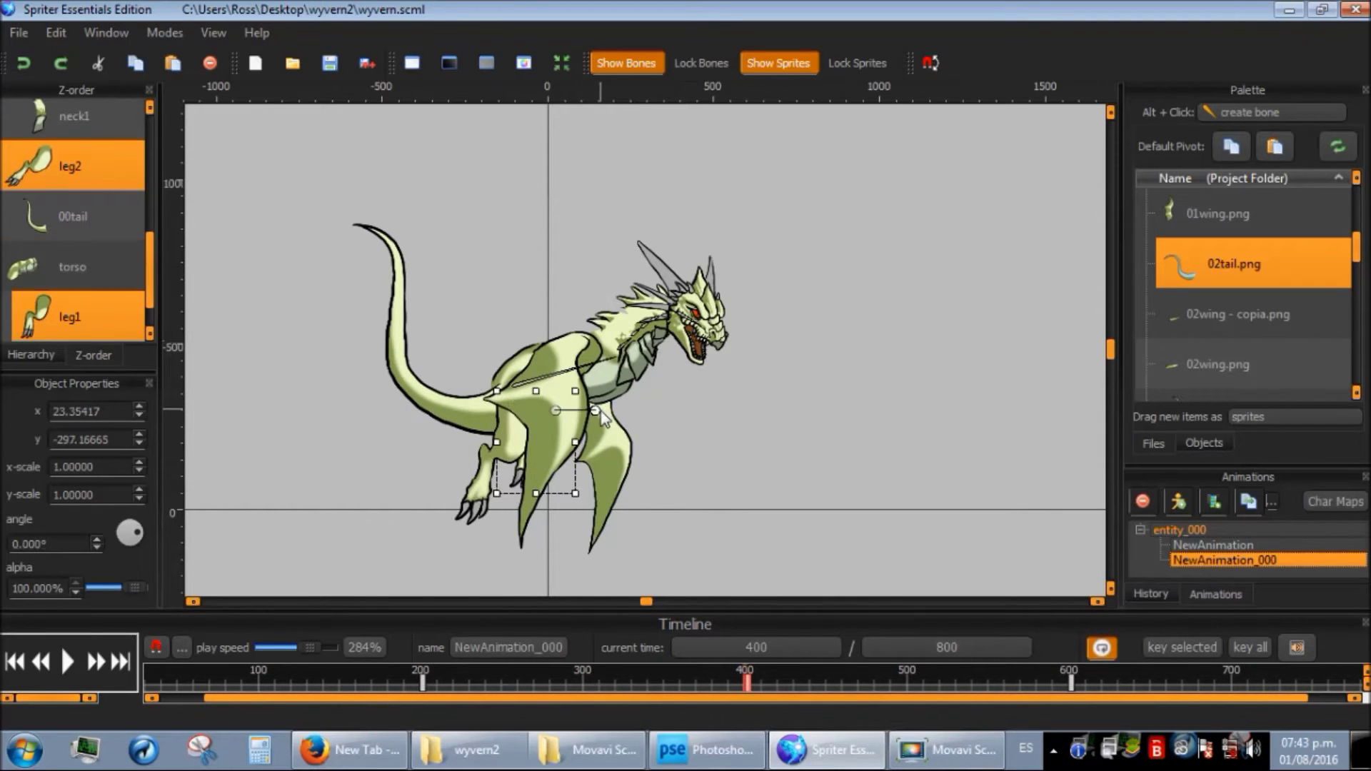
{"action": "left_click", "coordinate": [679, 336]}
- Preview the leg movement and reset the play speed to 100%
{"action": "left_click", "coordinate": [75, 667]}
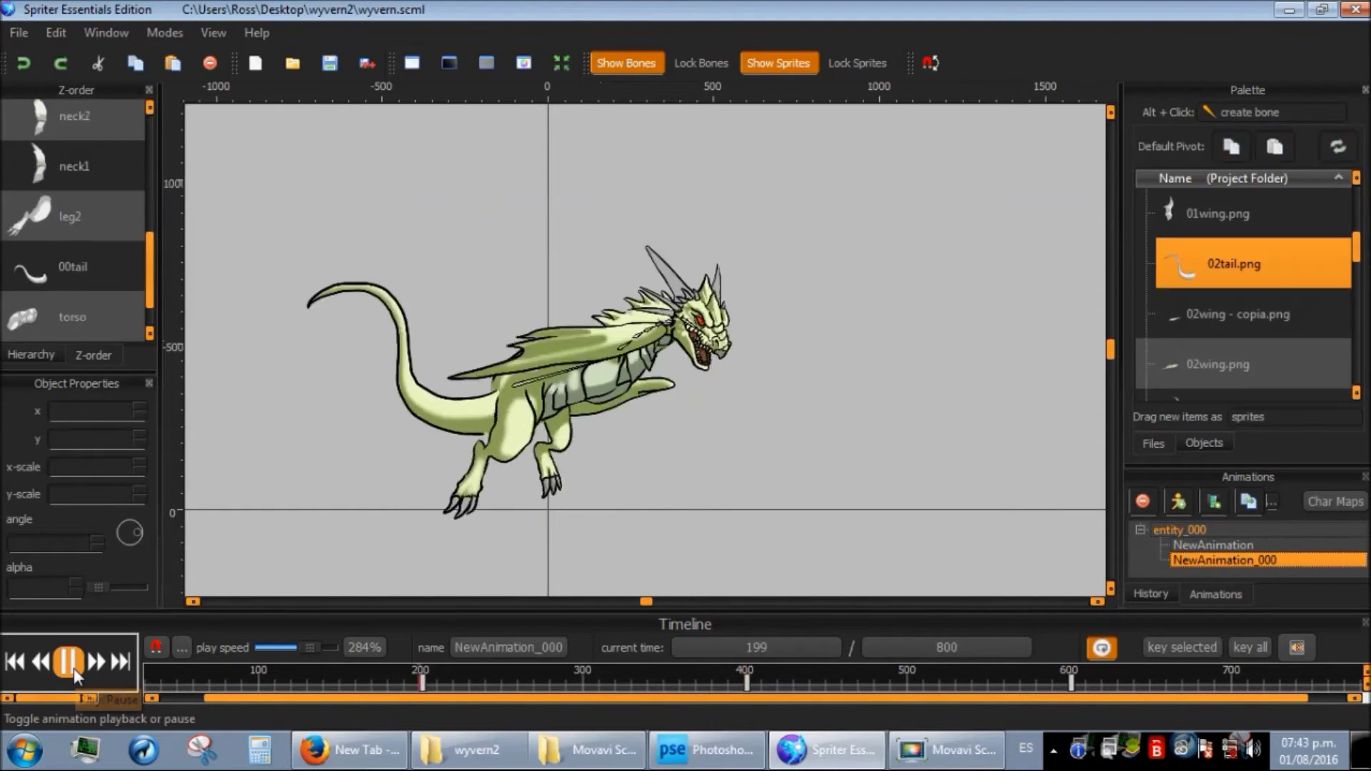
{"action": "left_click_drag", "start_coordinate": [310, 647], "coordinate": [341, 650]}
{"action": "key", "text": "BackSpace"}
{"action": "key", "text": "Return"}
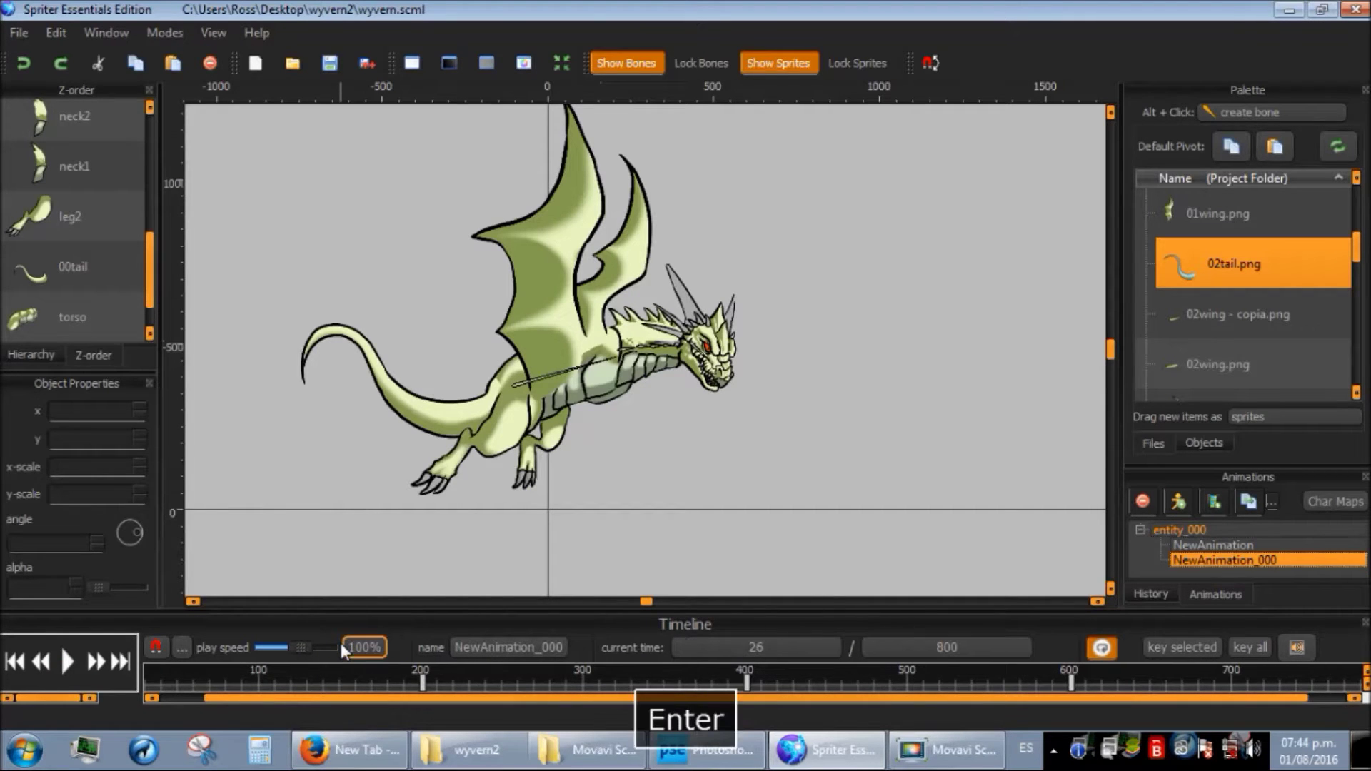
- Turn off looping for the animation and preview it at normal speed
{"action": "left_click", "coordinate": [65, 662]}
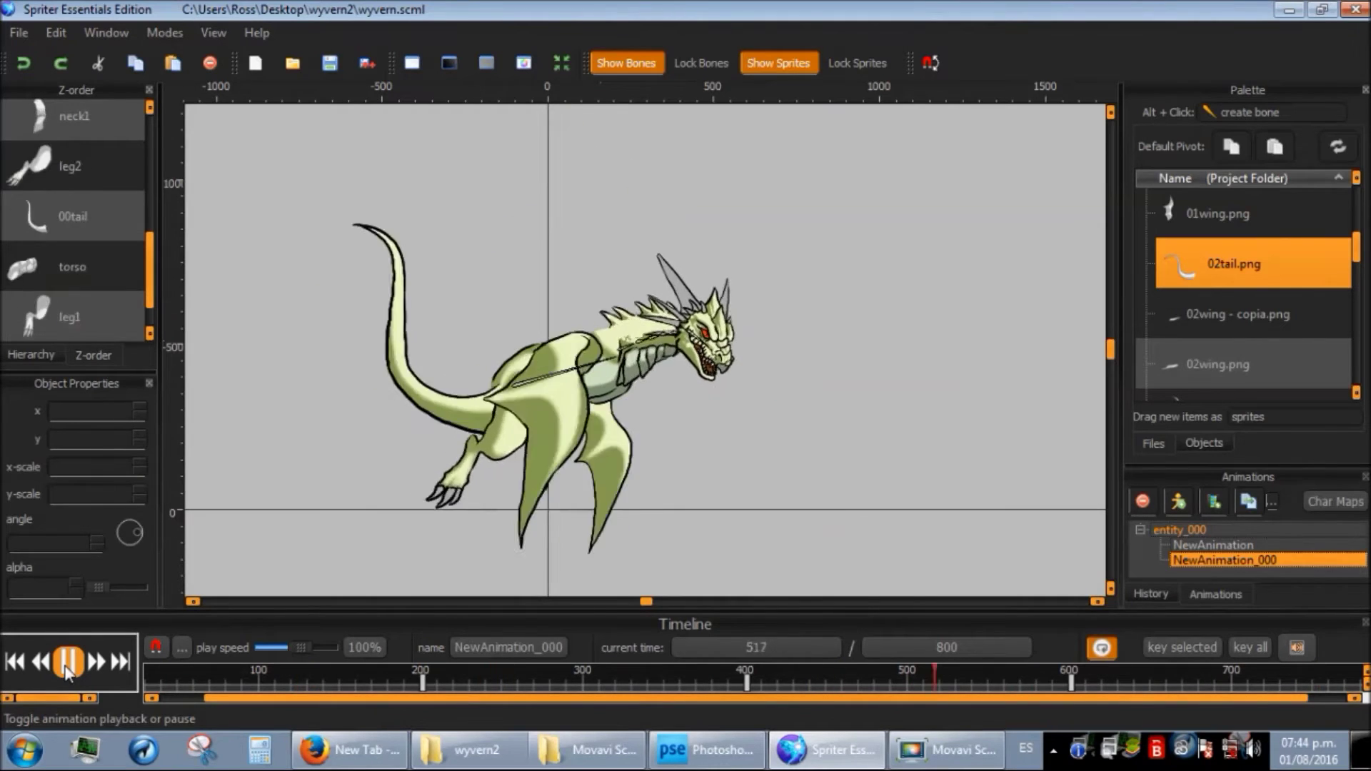
{"action": "left_click", "coordinate": [65, 662]}
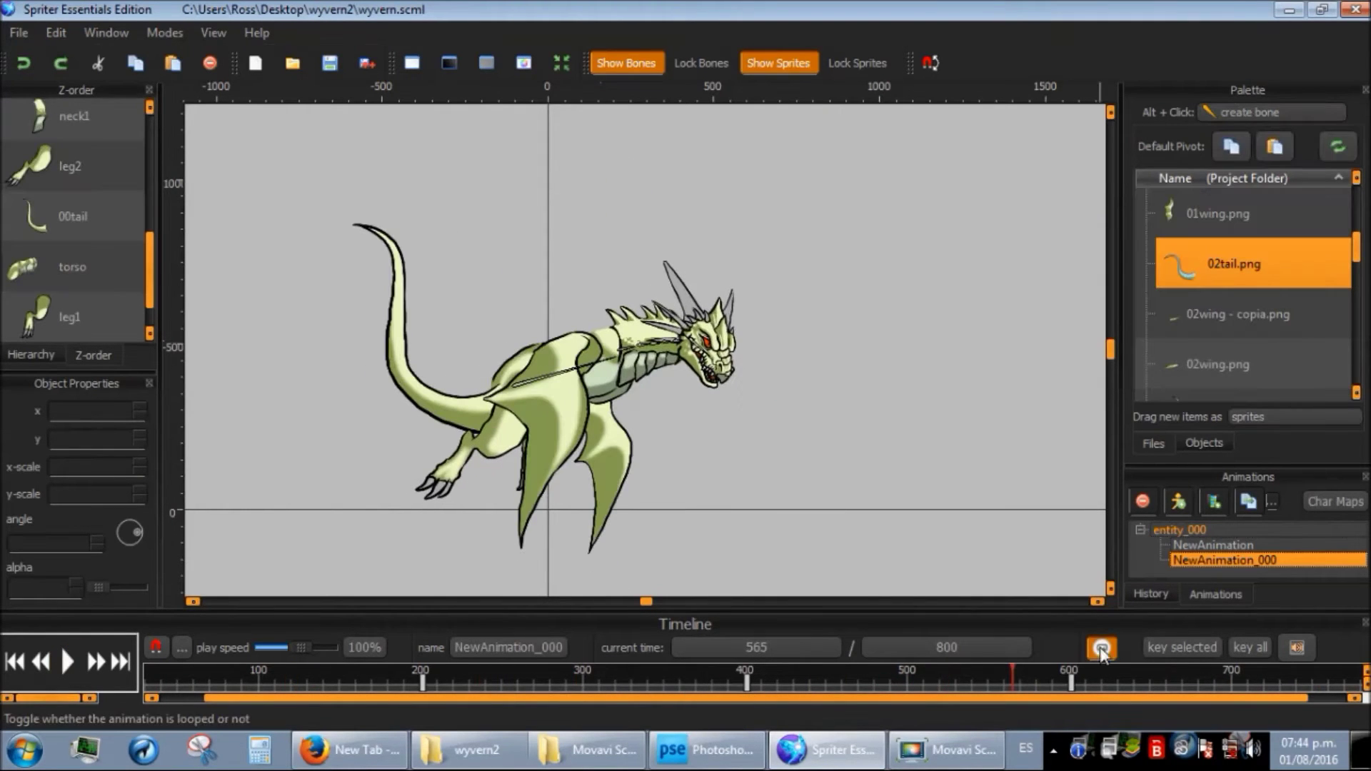
{"action": "left_click", "coordinate": [68, 663]}
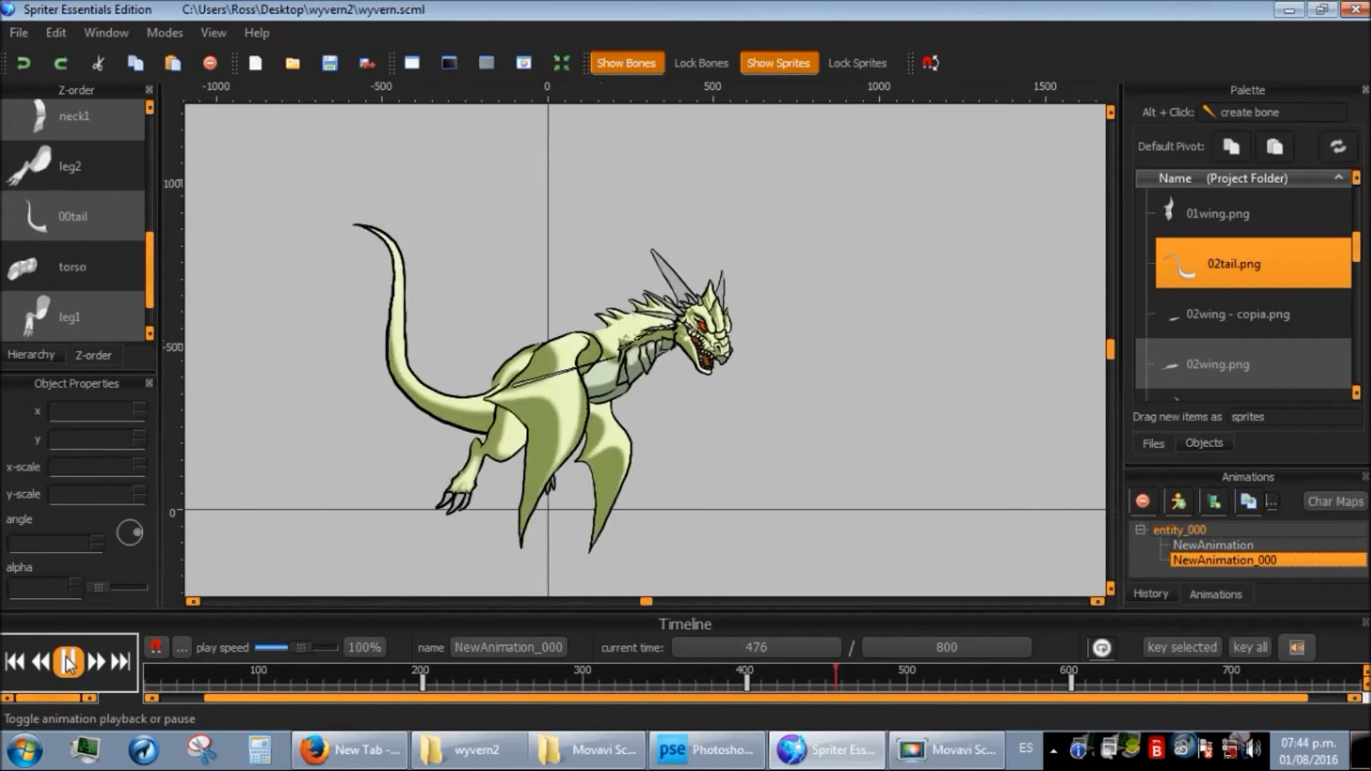
{"action": "left_click", "coordinate": [68, 663]}
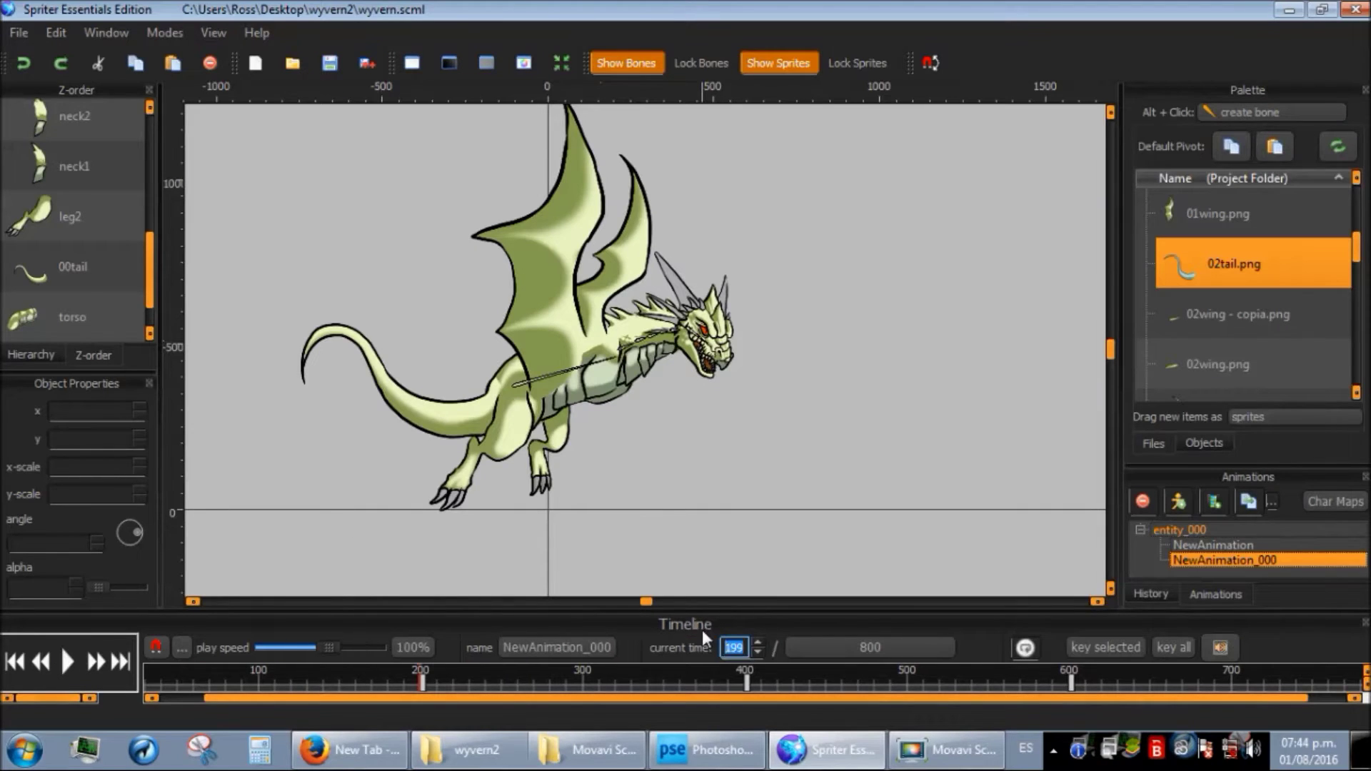
- Rotate the tail at time 400 so its tip drops behind the body, and play the animation
{"action": "type", "text": "400"}
{"action": "key", "text": "Return"}
{"action": "left_click", "coordinate": [454, 415]}
{"action": "left_click_drag", "start_coordinate": [568, 403], "coordinate": [559, 367]}
{"action": "left_click", "coordinate": [794, 469]}
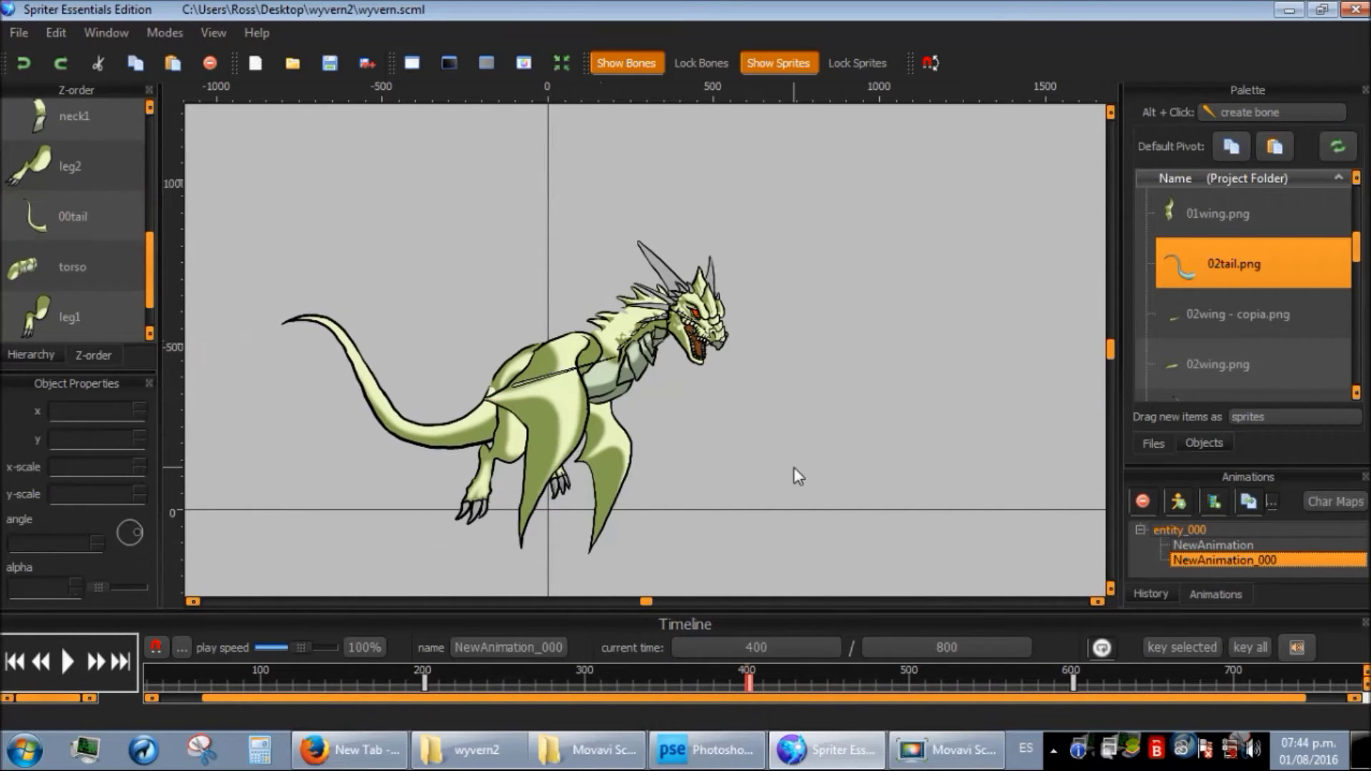
{"action": "left_click", "coordinate": [68, 663]}
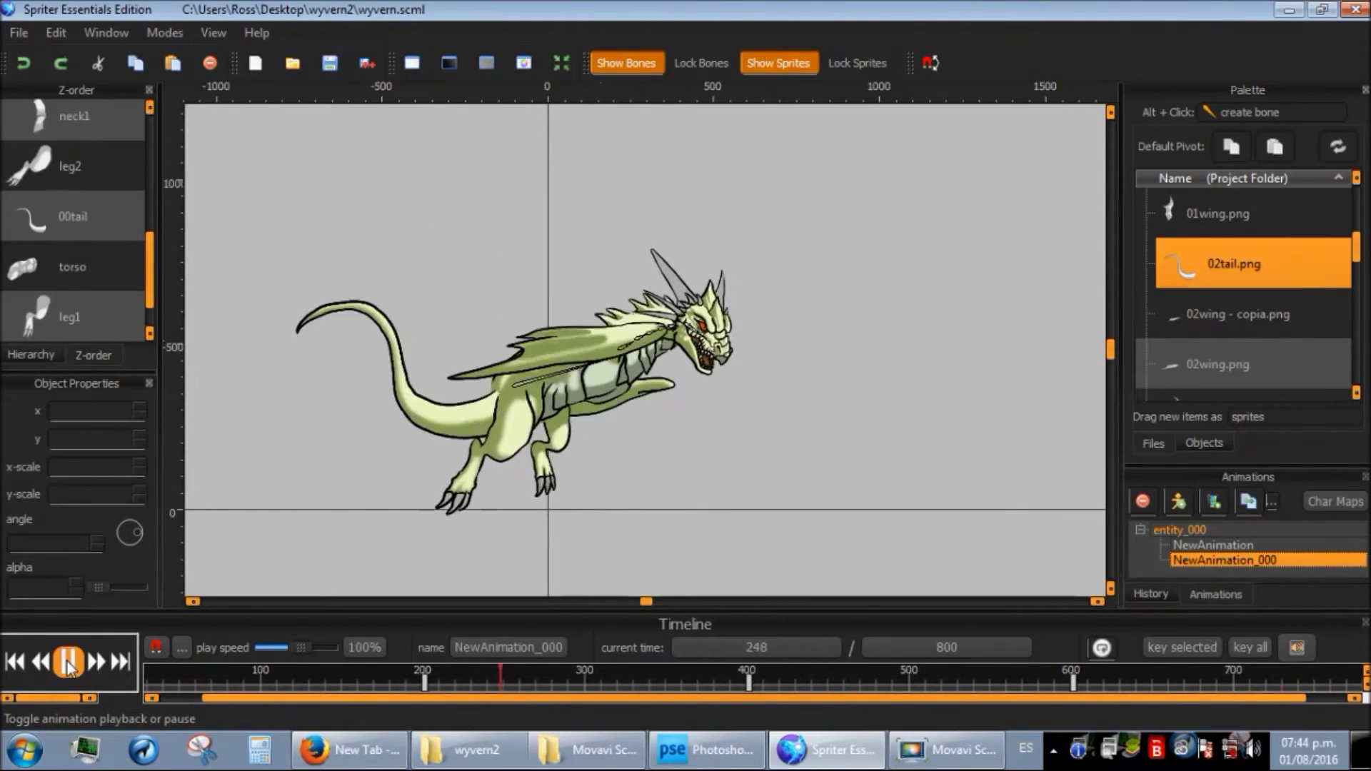
- Return to time 400, undo the last edit to the dragon's pose, and preview the animation
{"action": "left_click", "coordinate": [67, 662]}
{"action": "type", "text": "400"}
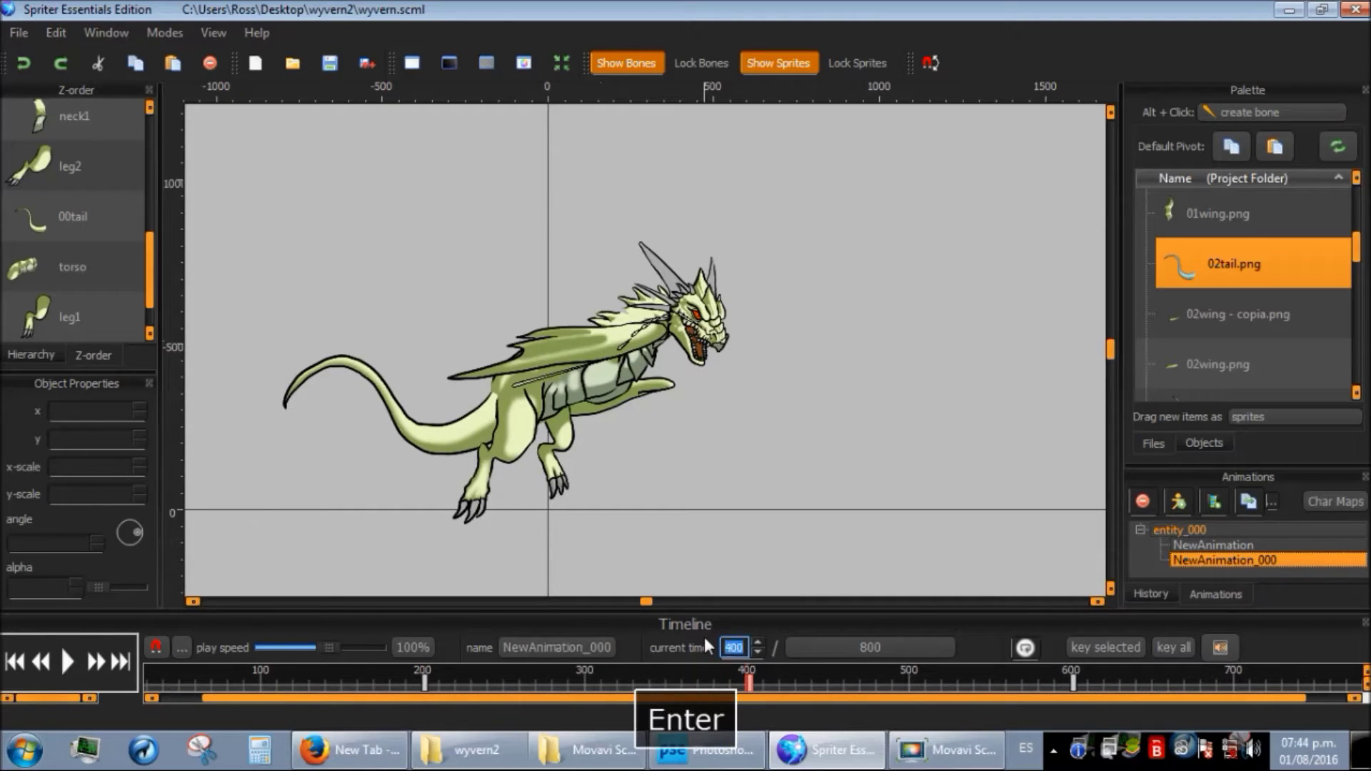
{"action": "key", "text": "Return"}
{"action": "left_click", "coordinate": [592, 452]}
{"action": "left_click", "coordinate": [591, 453]}
{"action": "key", "text": "ctrl+z"}
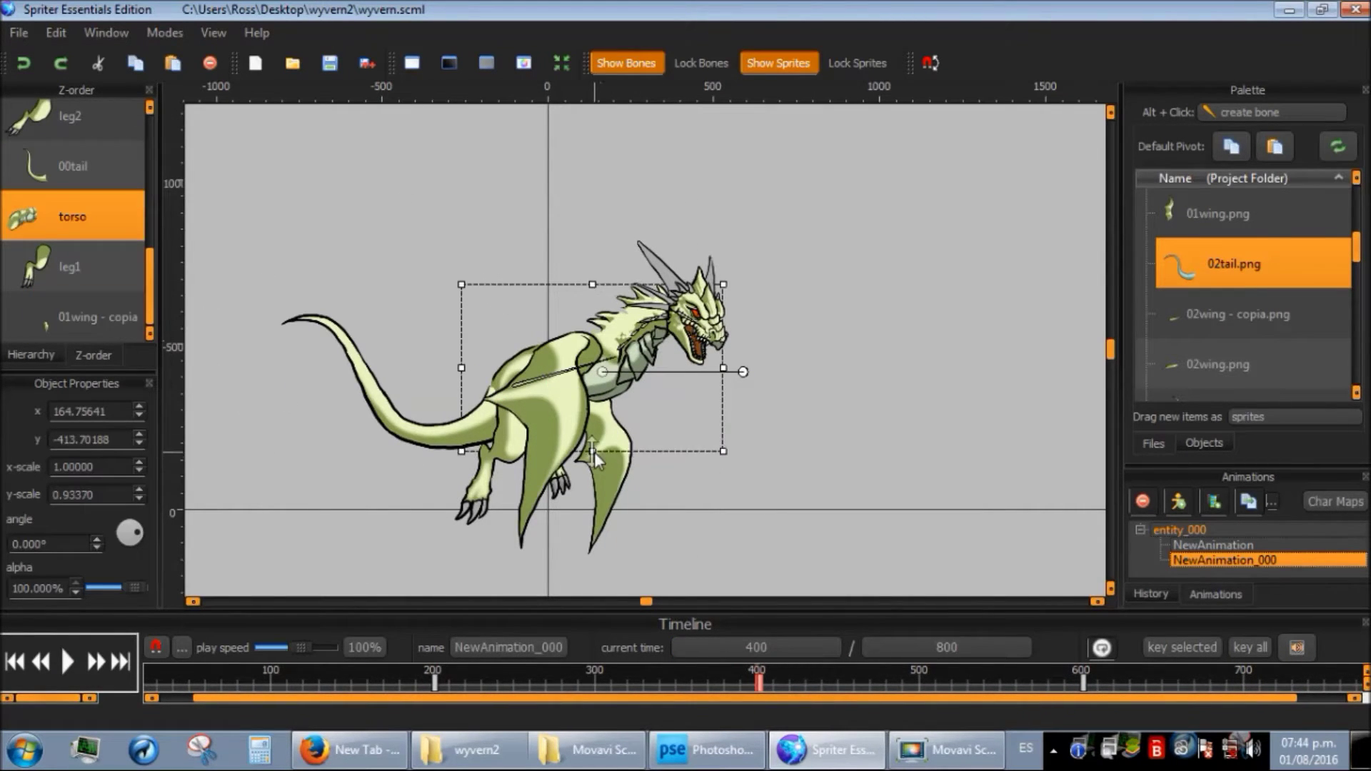
{"action": "left_click", "coordinate": [69, 663]}
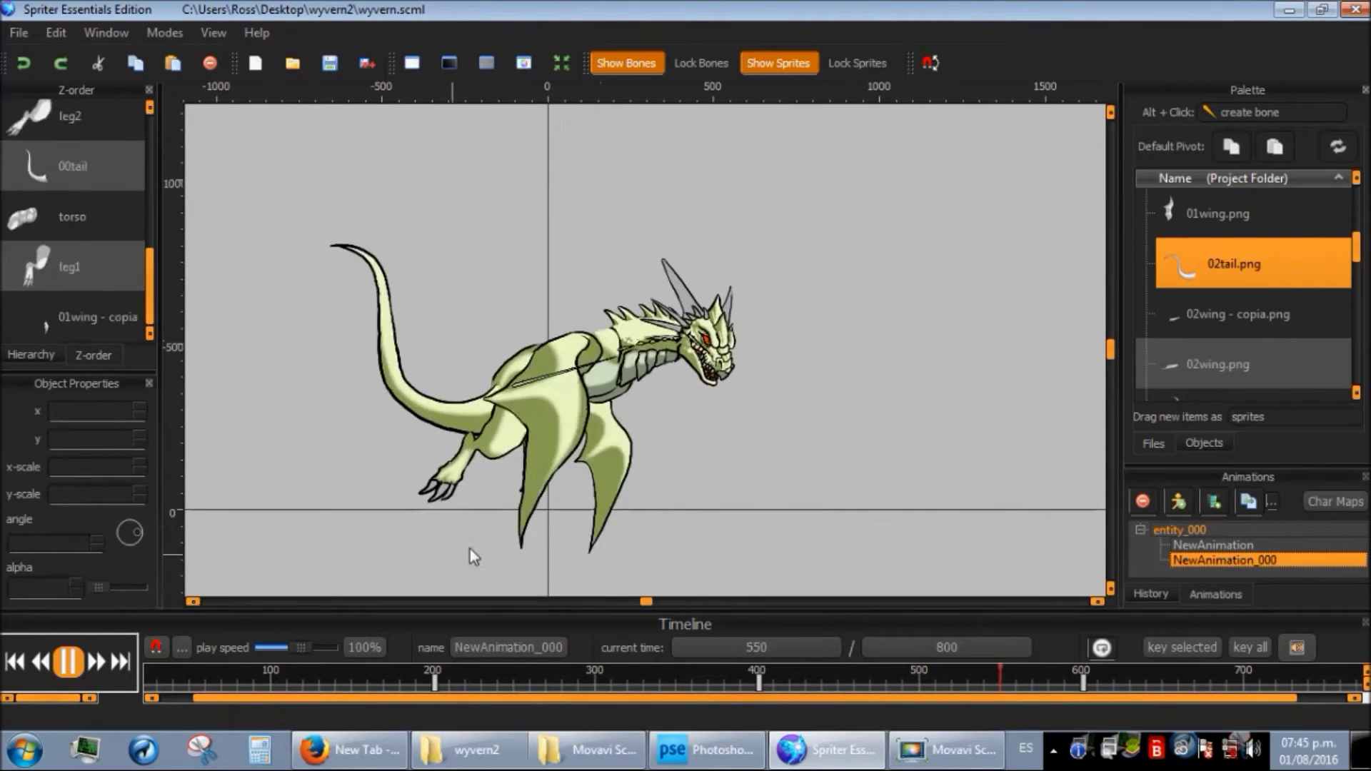
{"action": "left_click", "coordinate": [69, 663]}
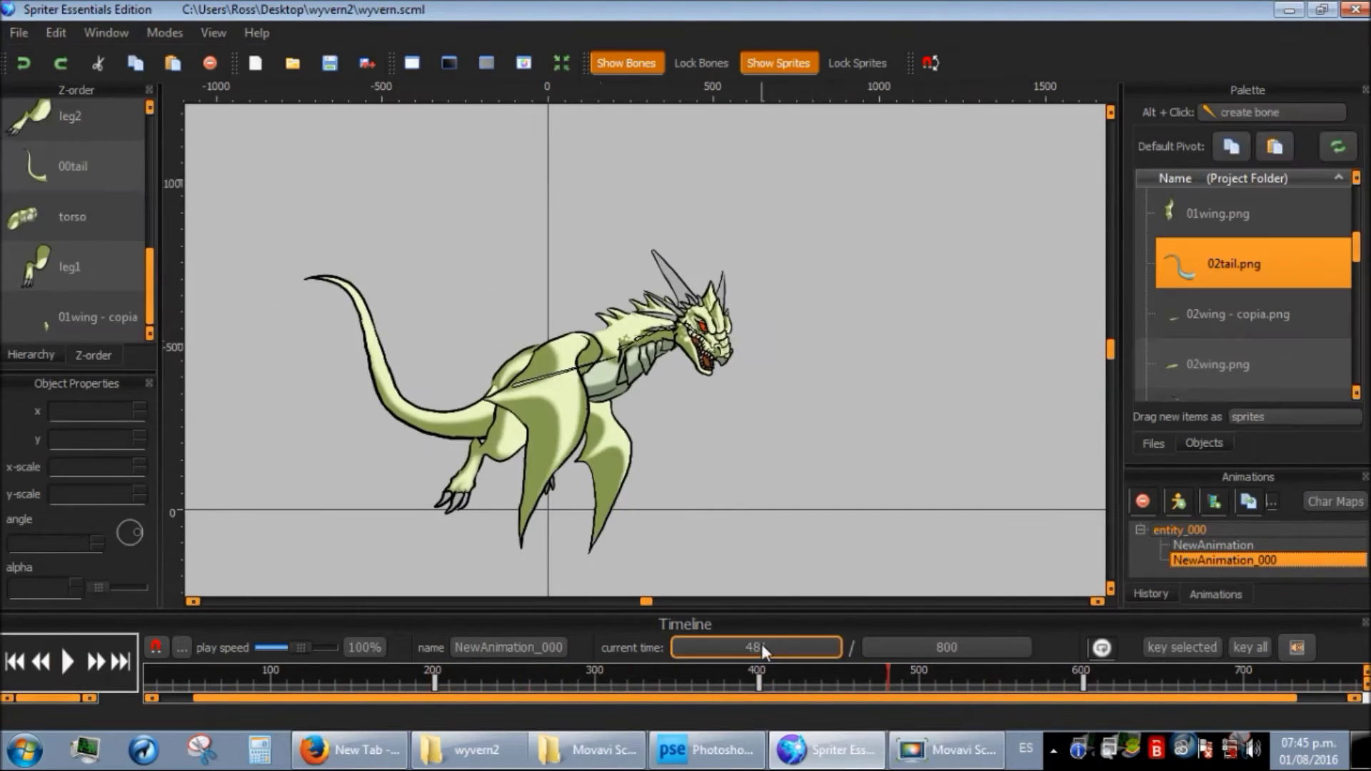
- Set the animation length to 400 with its keys stretched to fit, and play the shortened flight cycle
{"action": "left_click", "coordinate": [894, 648]}
{"action": "left_click", "coordinate": [19, 35]}
{"action": "left_click", "coordinate": [815, 646]}
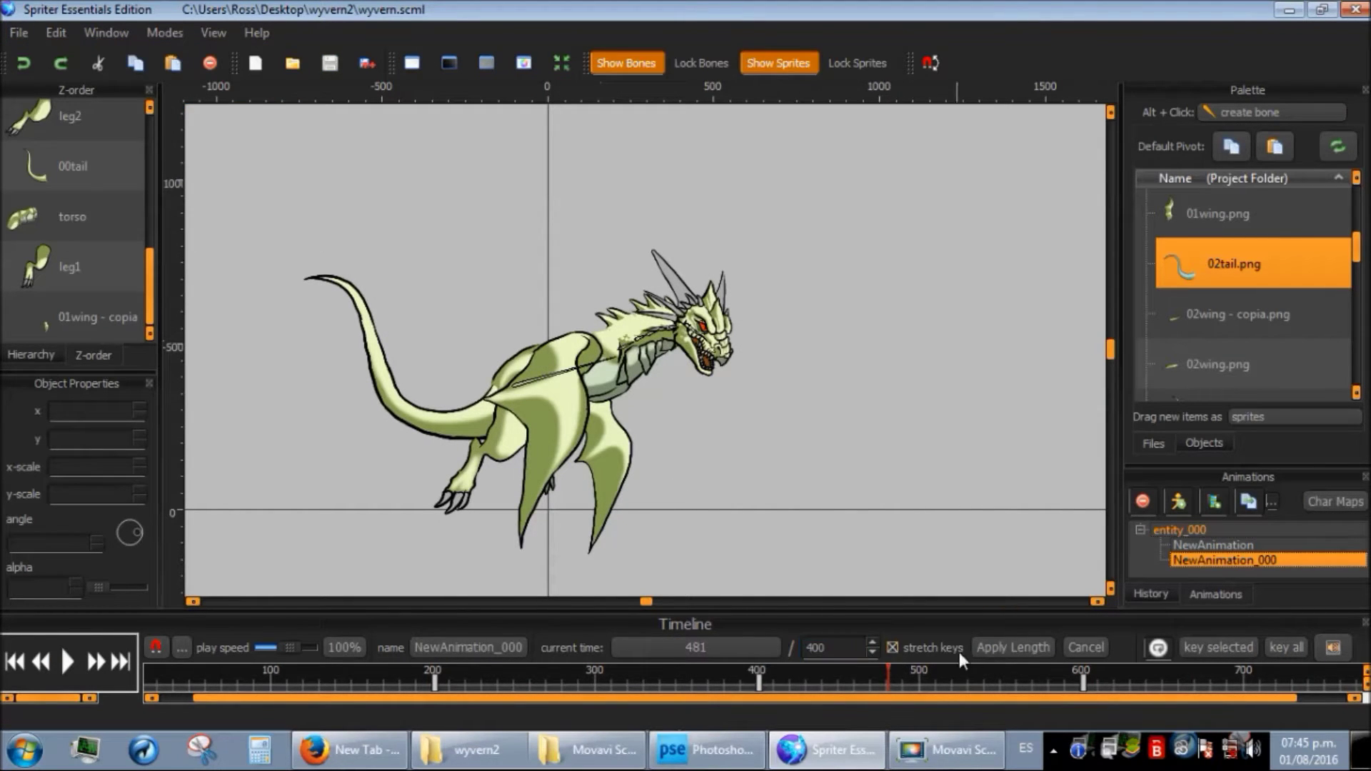
{"action": "left_click", "coordinate": [1004, 647]}
{"action": "left_click", "coordinate": [68, 662]}
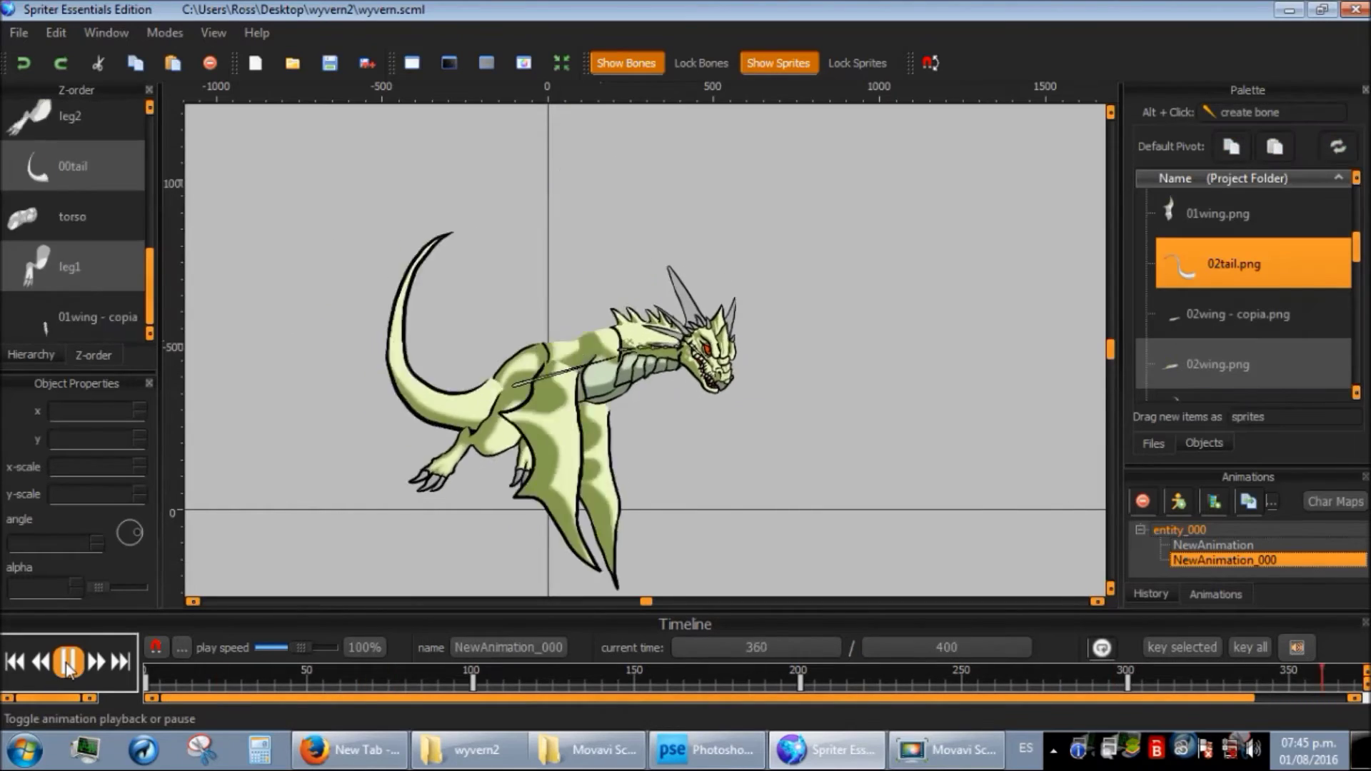
{"action": "scroll", "coordinate": [508, 293], "scroll_direction": "down", "scroll_amount": 2}
{"action": "scroll", "coordinate": [513, 287], "scroll_direction": "up", "scroll_amount": 2}
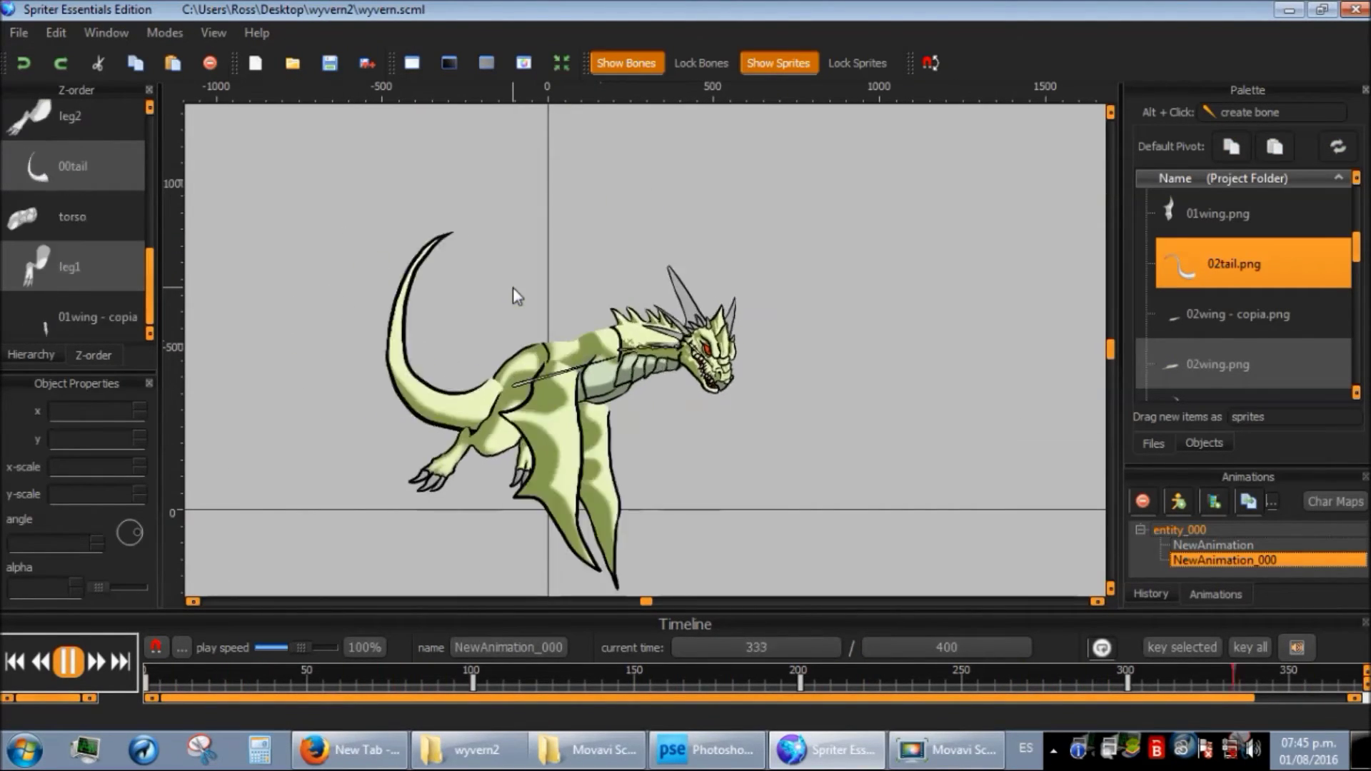
{"action": "scroll", "coordinate": [516, 361], "scroll_direction": "down", "scroll_amount": 1}
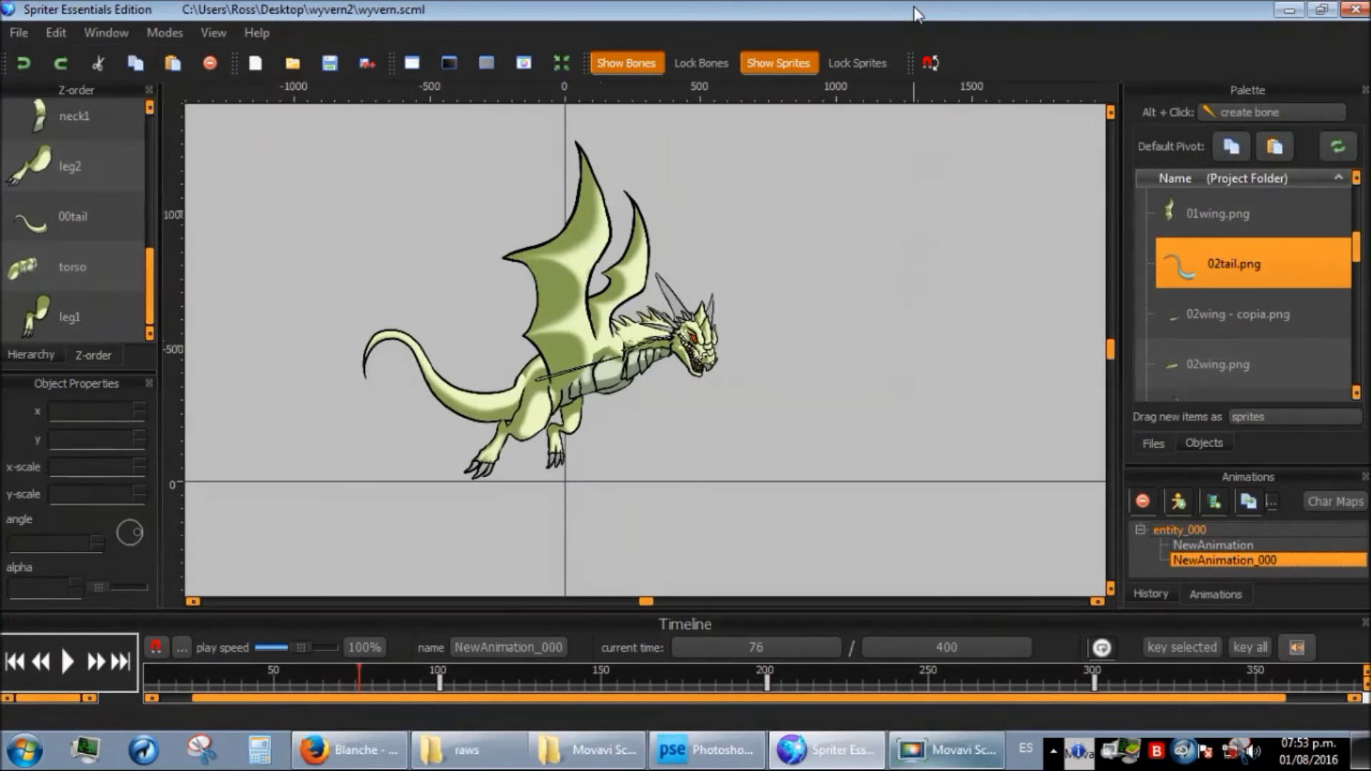
- Extend the animation length to 800 without stretching the keys
{"action": "left_click", "coordinate": [900, 646]}
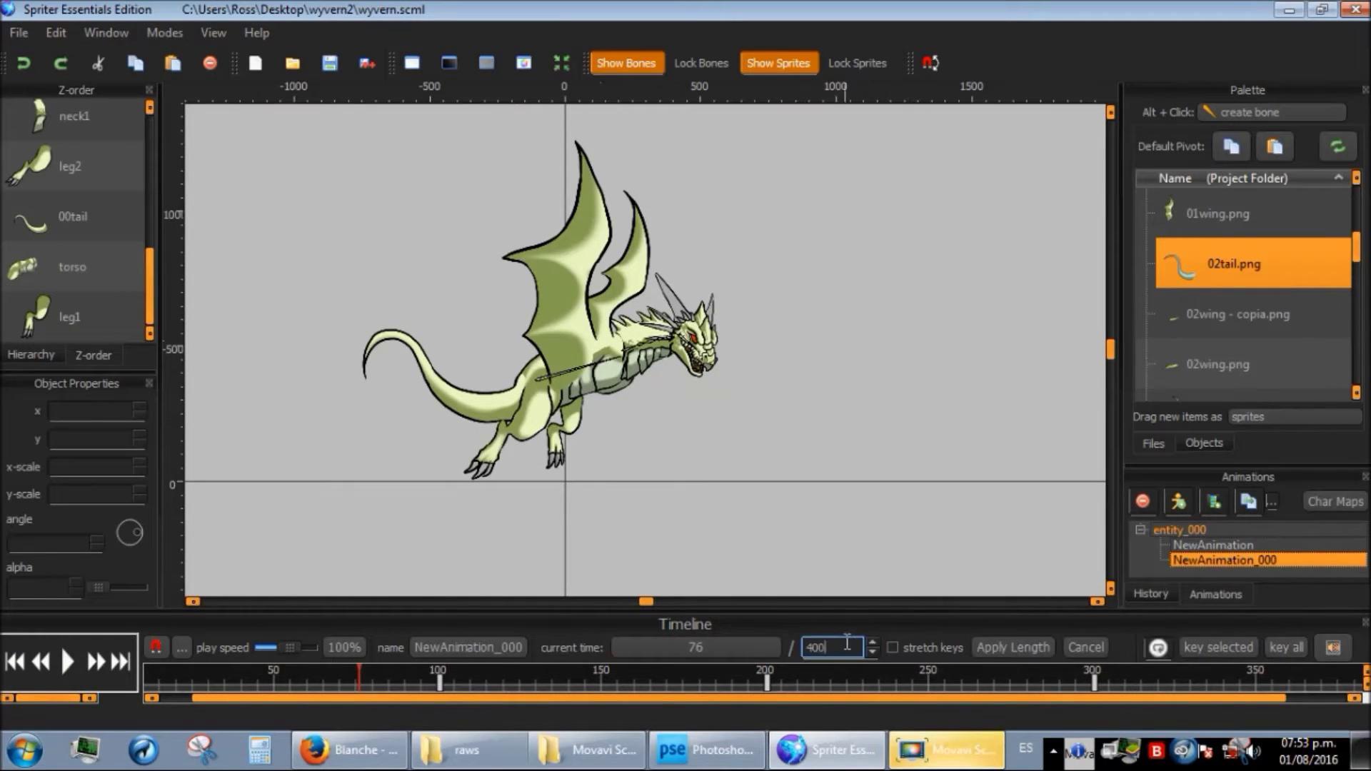
{"action": "type", "text": "800"}
{"action": "left_click", "coordinate": [1020, 653]}
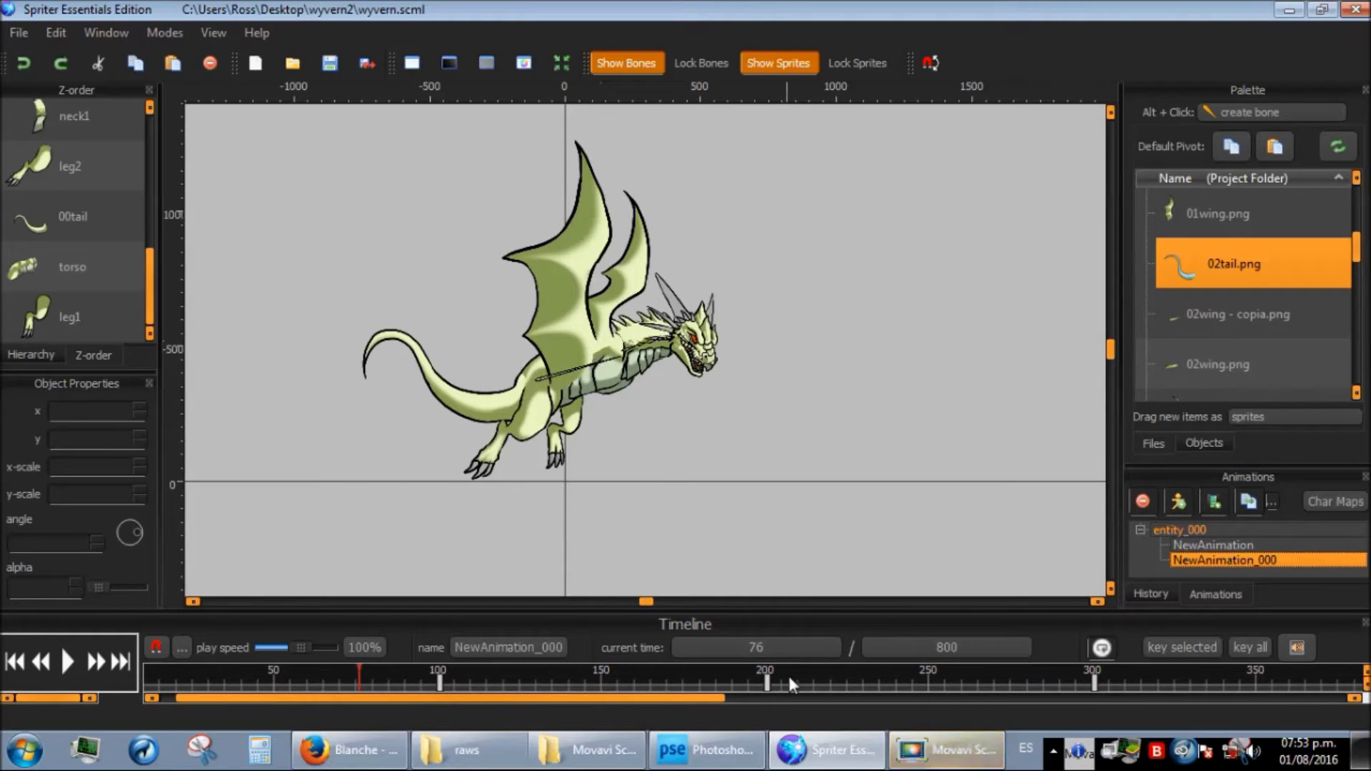
- At time 500, replace the near wing's image with 03wing.png and the far wing's with 03wing - copia.png
{"action": "left_click_drag", "start_coordinate": [687, 696], "coordinate": [1141, 701]}
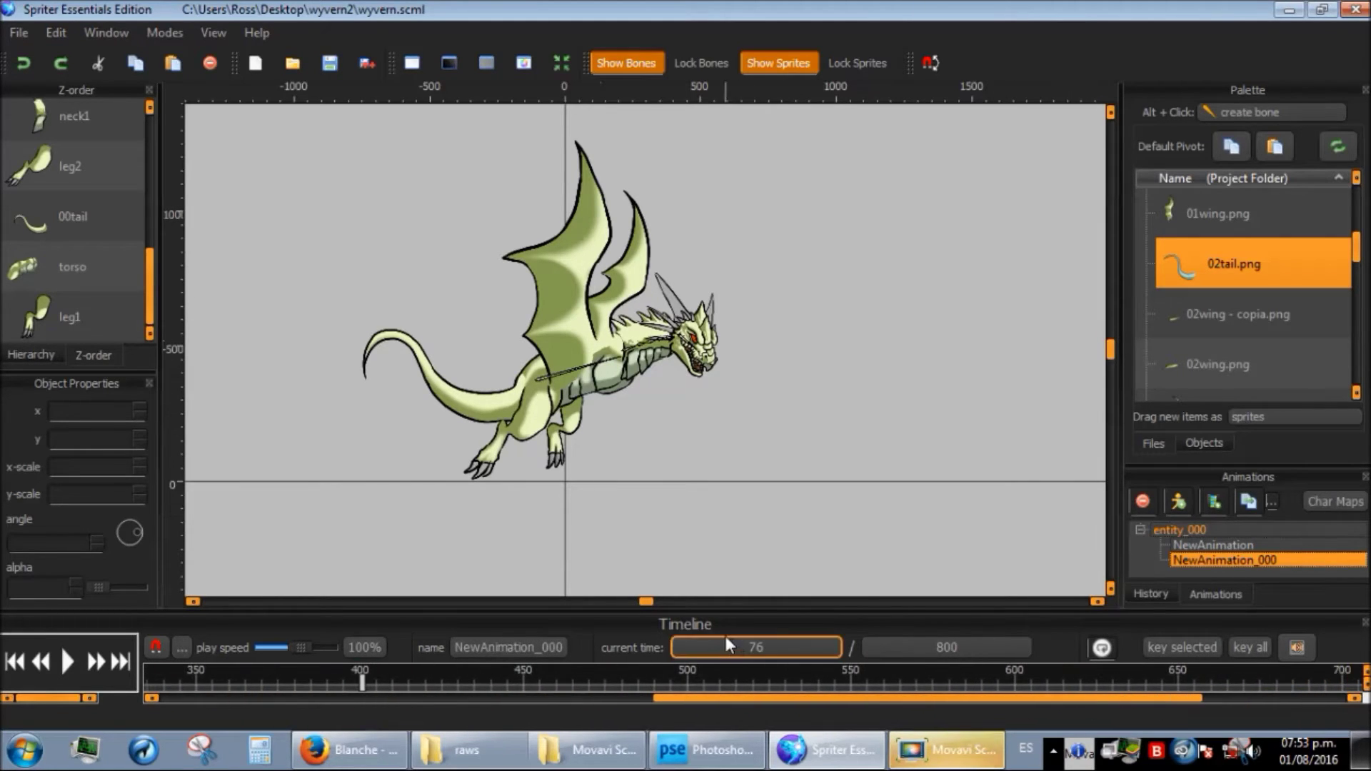
{"action": "type", "text": "500"}
{"action": "key", "text": "Return"}
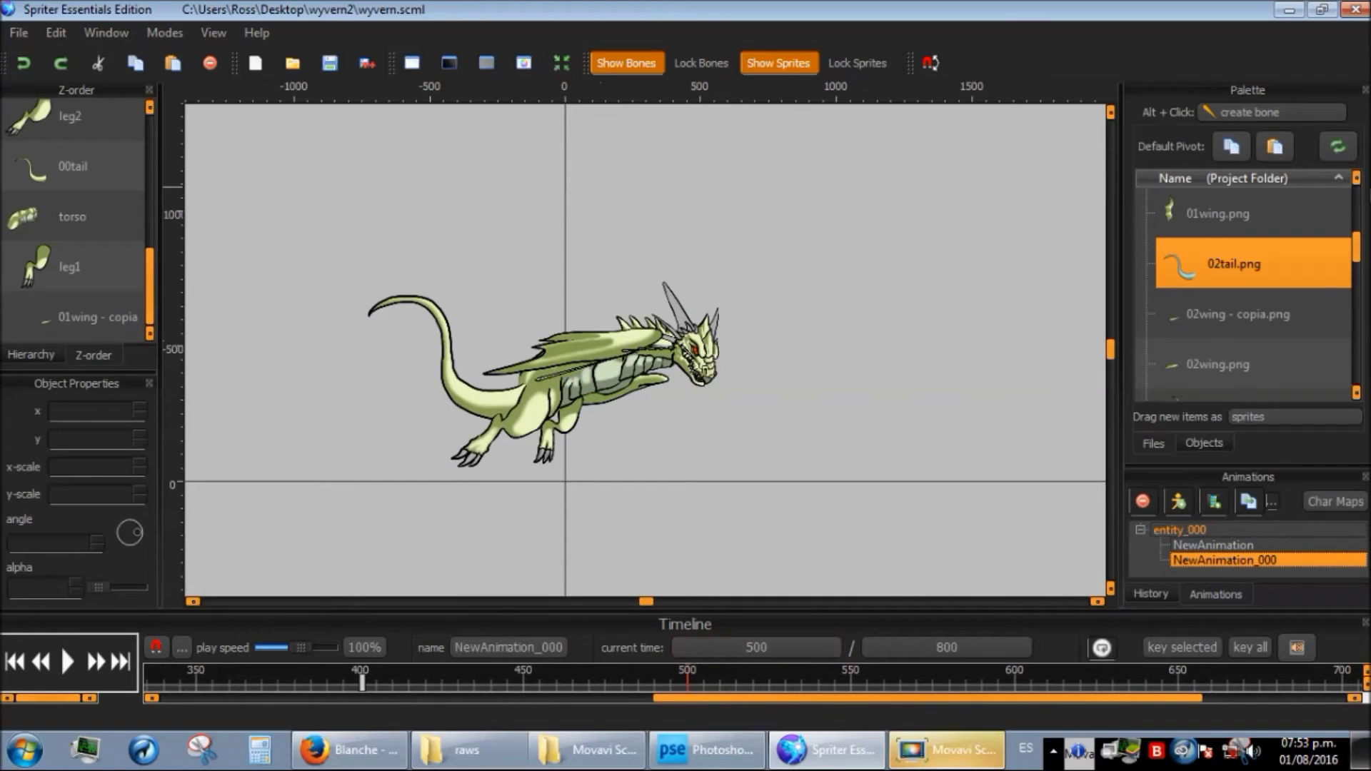
{"action": "scroll", "coordinate": [1246, 286], "scroll_direction": "up", "scroll_amount": 3}
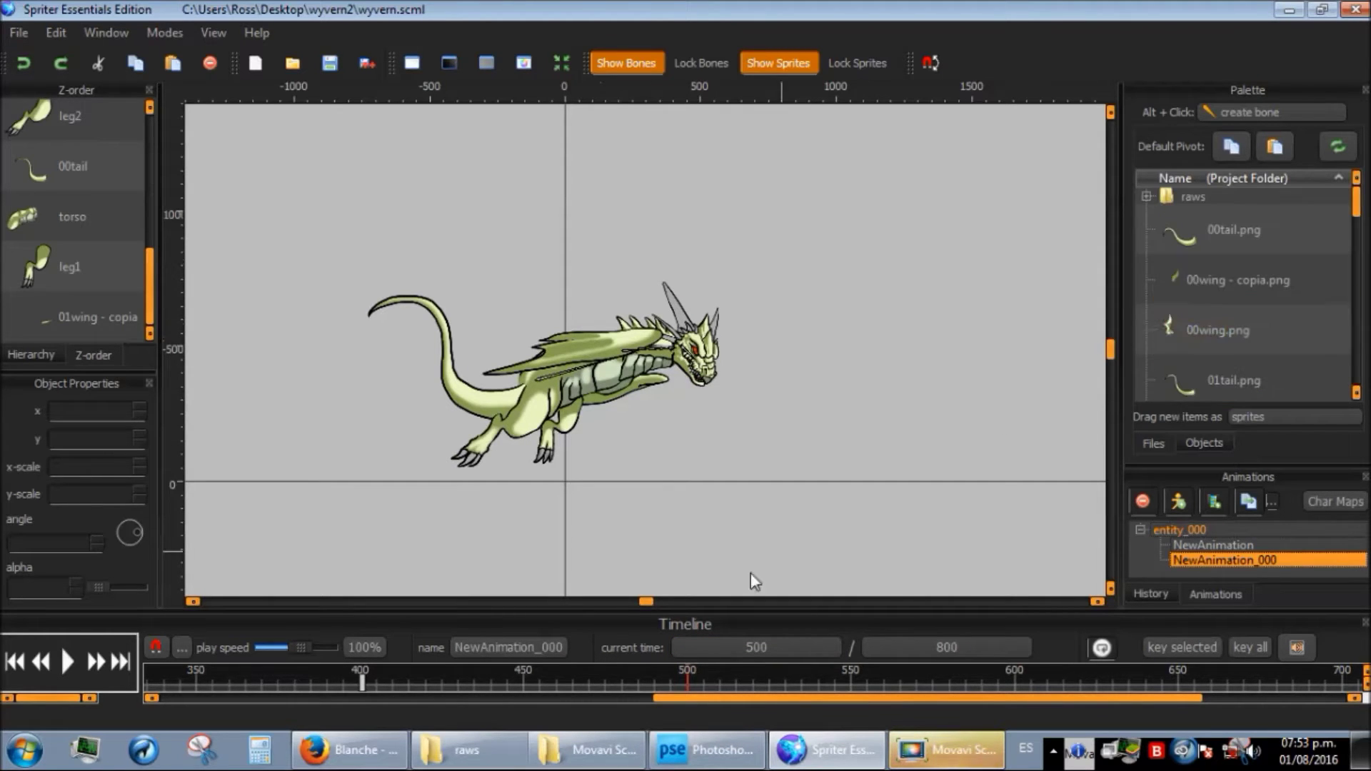
{"action": "scroll", "coordinate": [1278, 357], "scroll_direction": "down", "scroll_amount": 4}
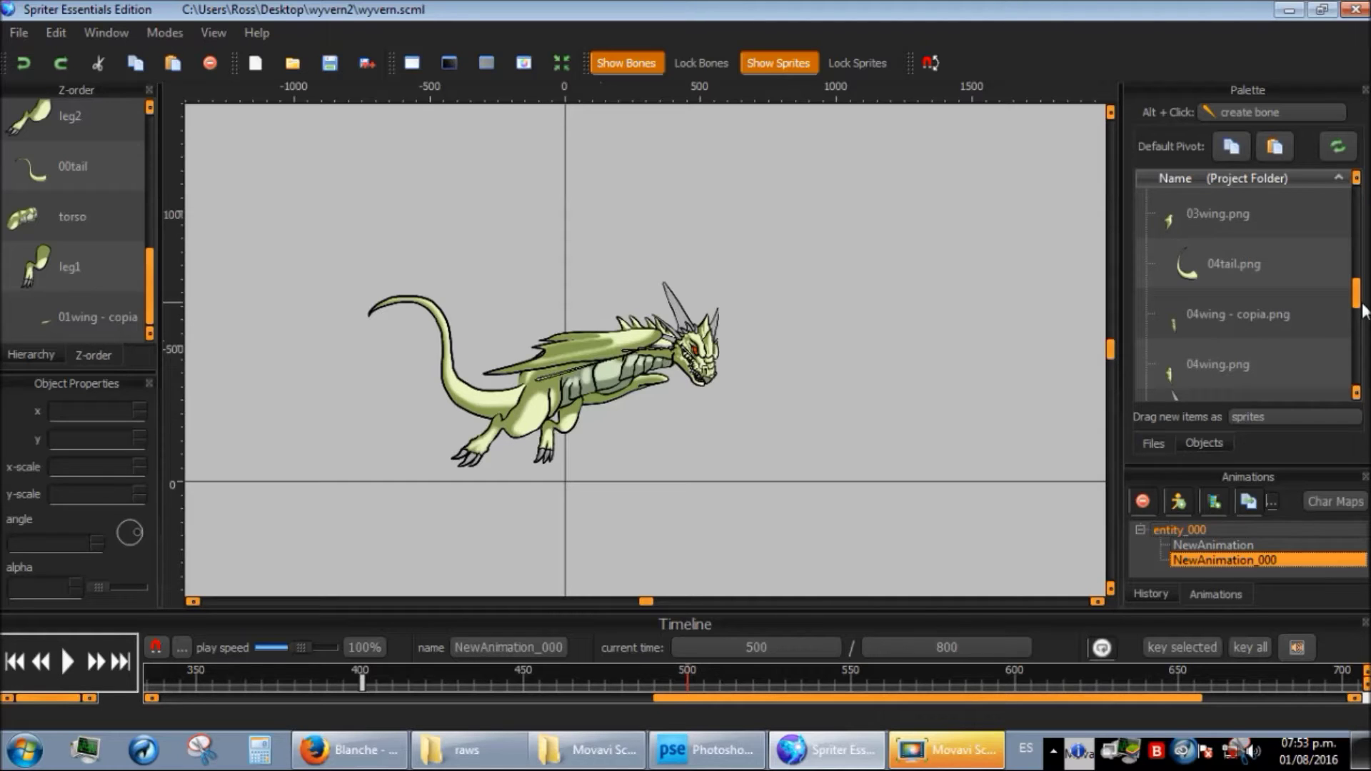
{"action": "scroll", "coordinate": [1215, 333], "scroll_direction": "up", "scroll_amount": 3}
{"action": "scroll", "coordinate": [1232, 314], "scroll_direction": "down", "scroll_amount": 3}
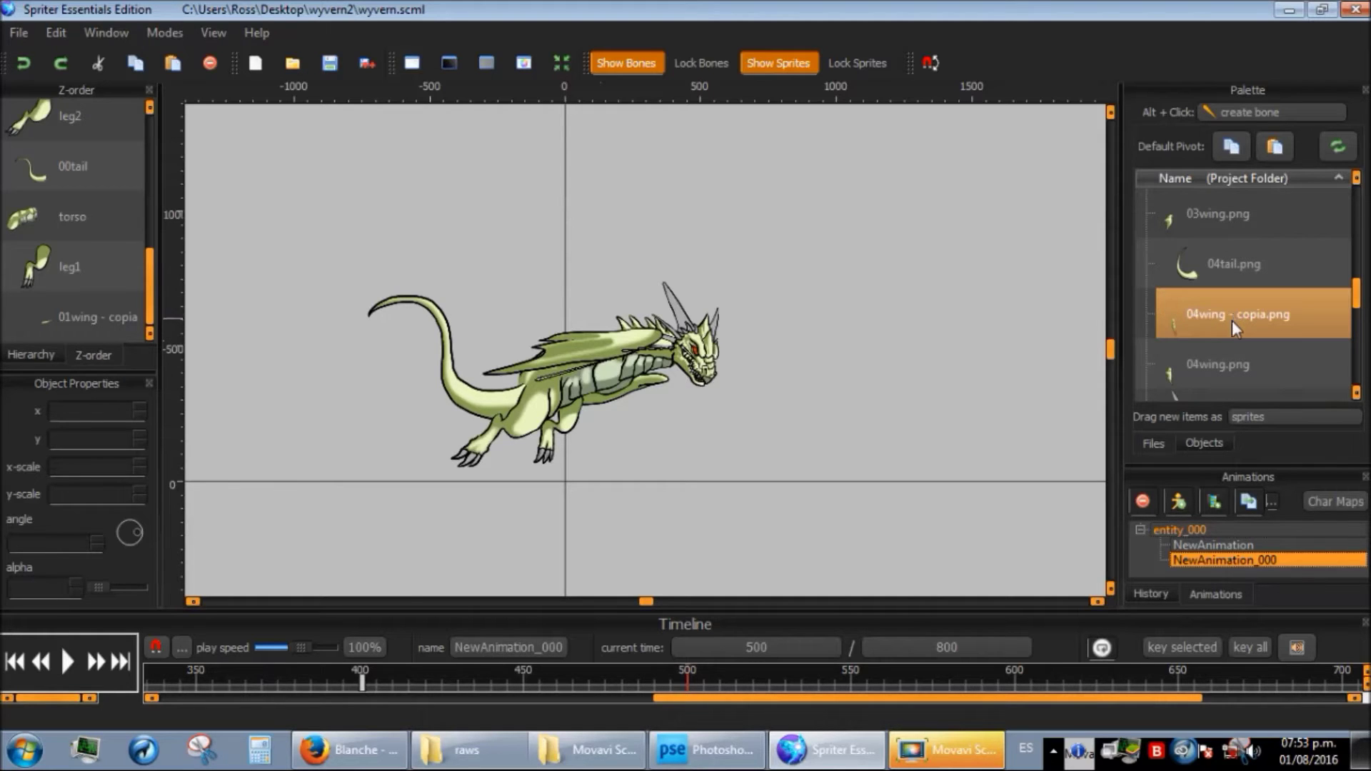
{"action": "scroll", "coordinate": [1233, 314], "scroll_direction": "up", "scroll_amount": 3}
{"action": "left_click", "coordinate": [1193, 361]}
{"action": "left_click", "coordinate": [550, 361]}
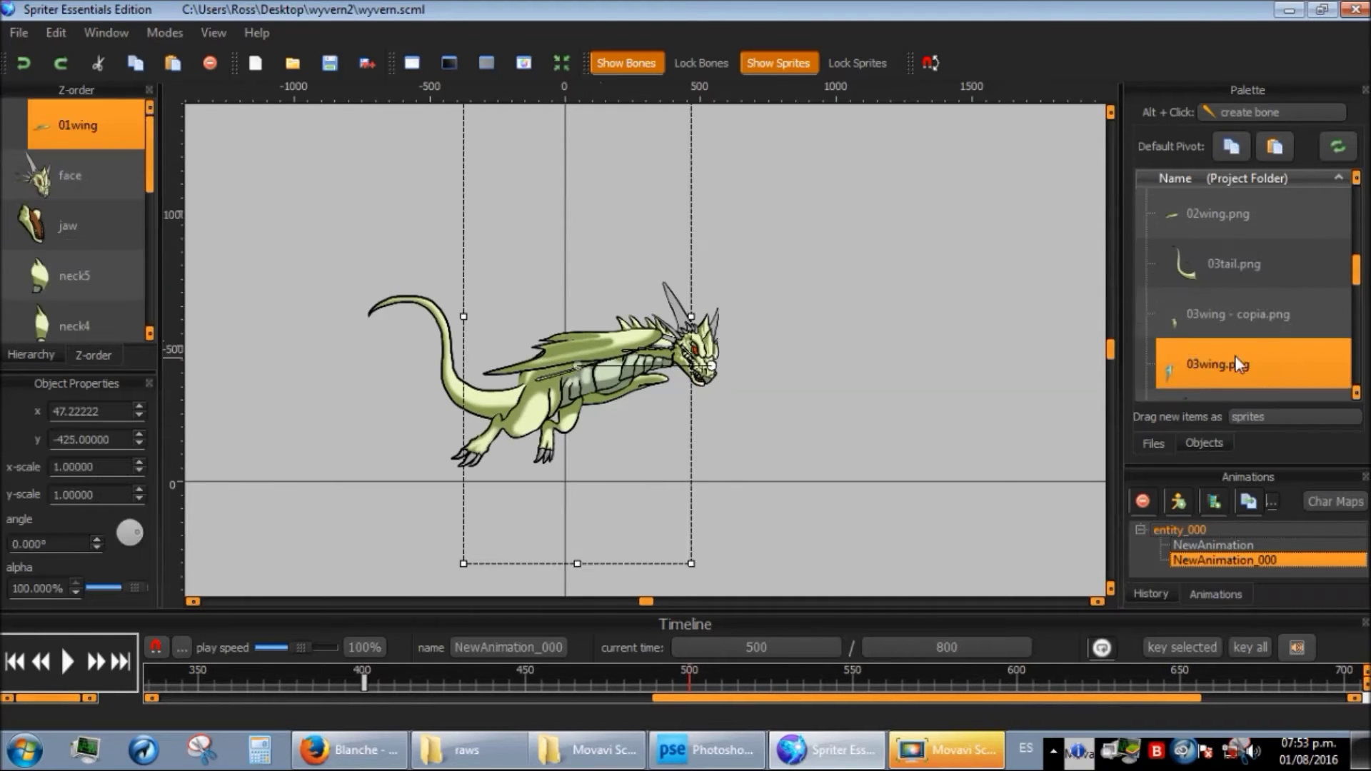
{"action": "left_click", "coordinate": [1207, 362]}
{"action": "left_click", "coordinate": [1251, 320]}
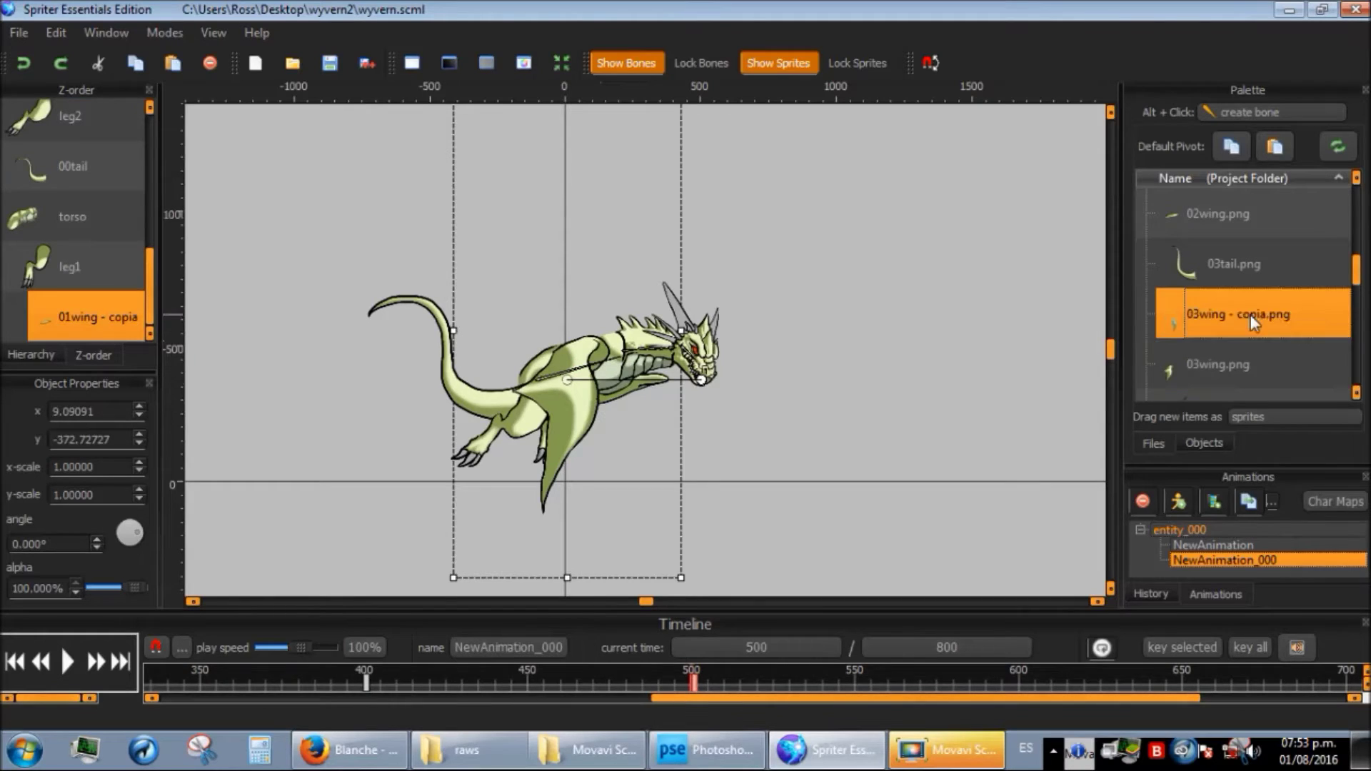
{"action": "left_click", "coordinate": [1251, 327]}
- At time 400, replace the far wing's image with 04wing - copia.png and the near wing's with 04wing.png
{"action": "left_click", "coordinate": [714, 655]}
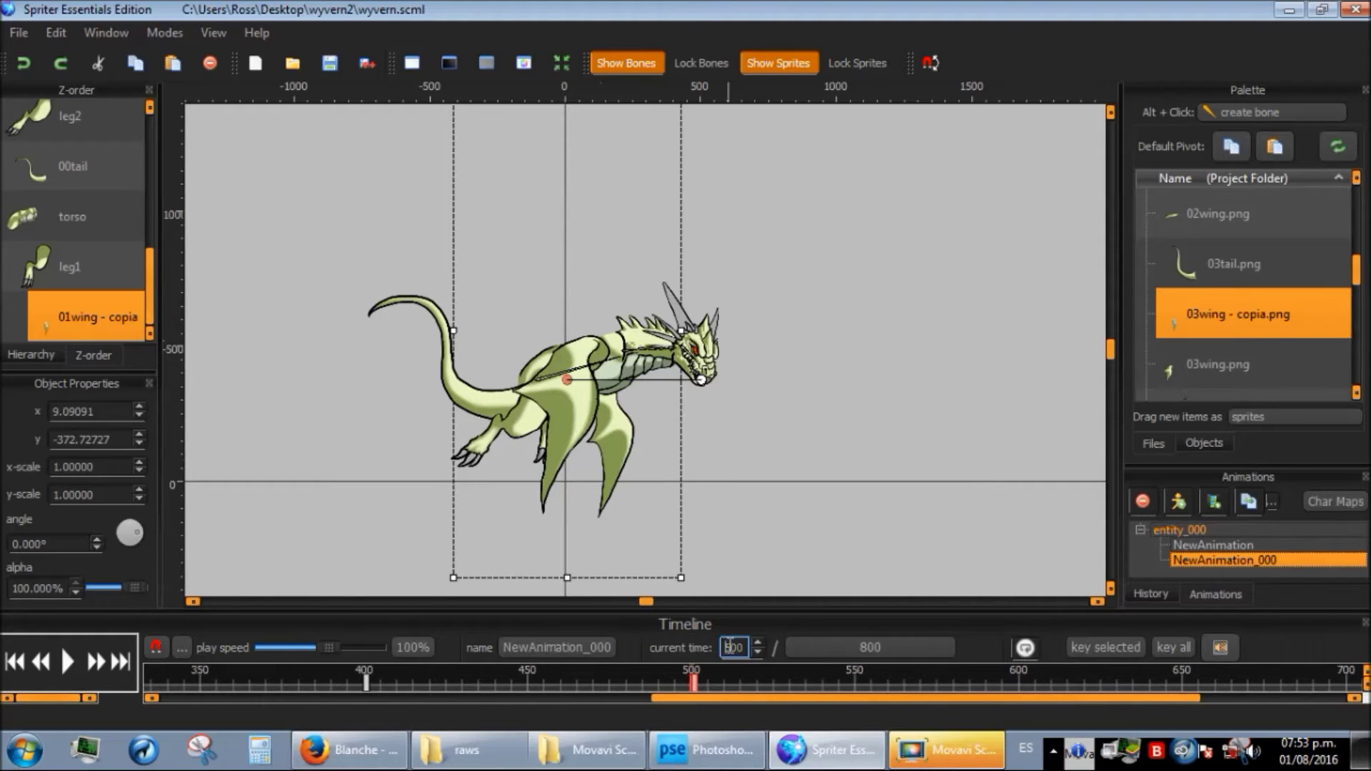
{"action": "type", "text": "400"}
{"action": "key", "text": "Return"}
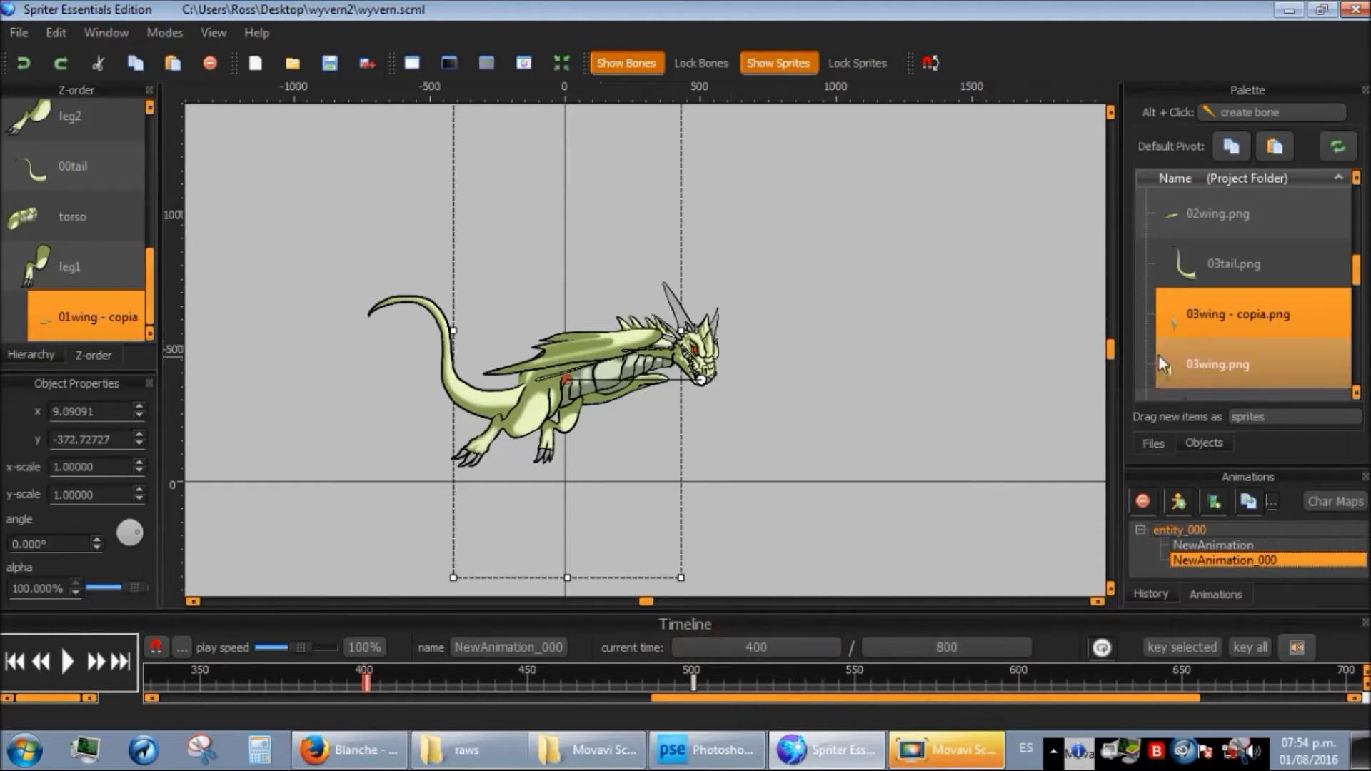
{"action": "scroll", "coordinate": [1183, 344], "scroll_direction": "down", "scroll_amount": 1}
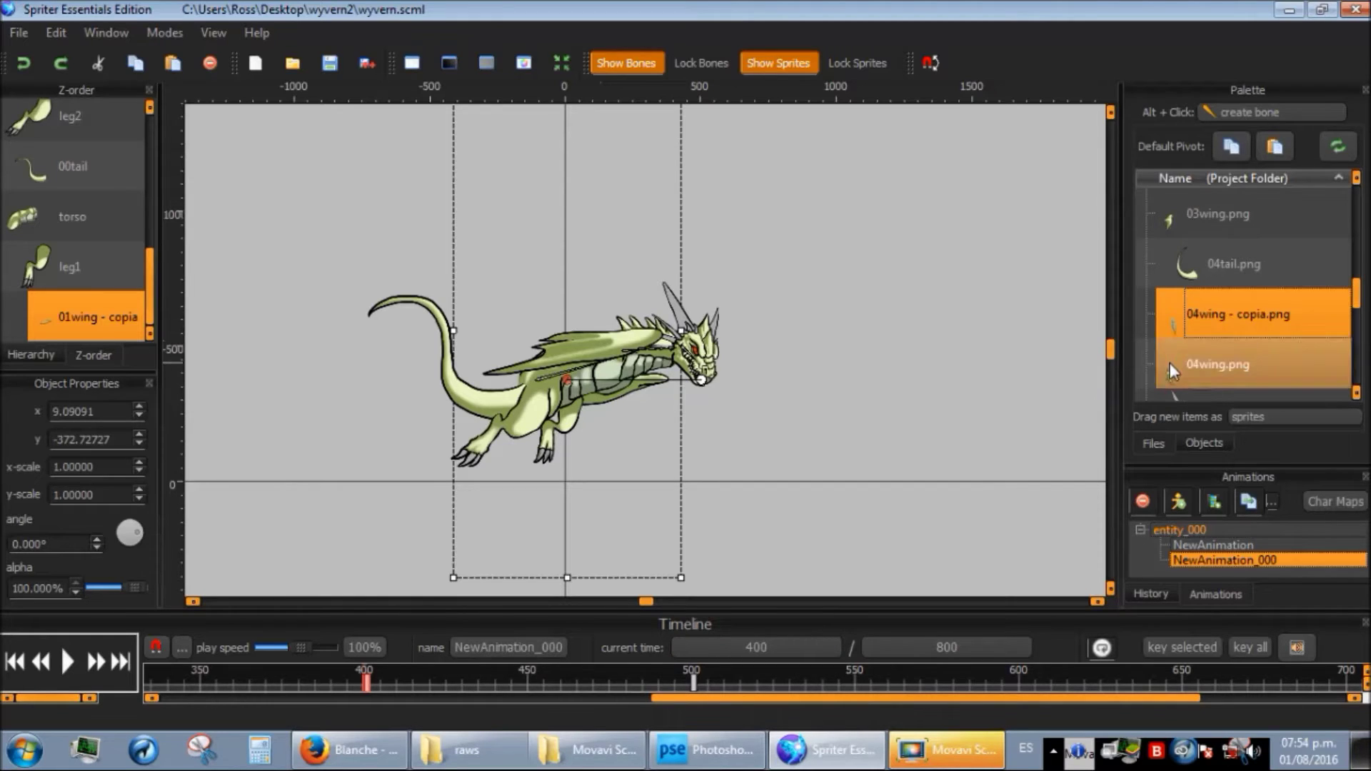
{"action": "key", "text": "ctrl+z"}
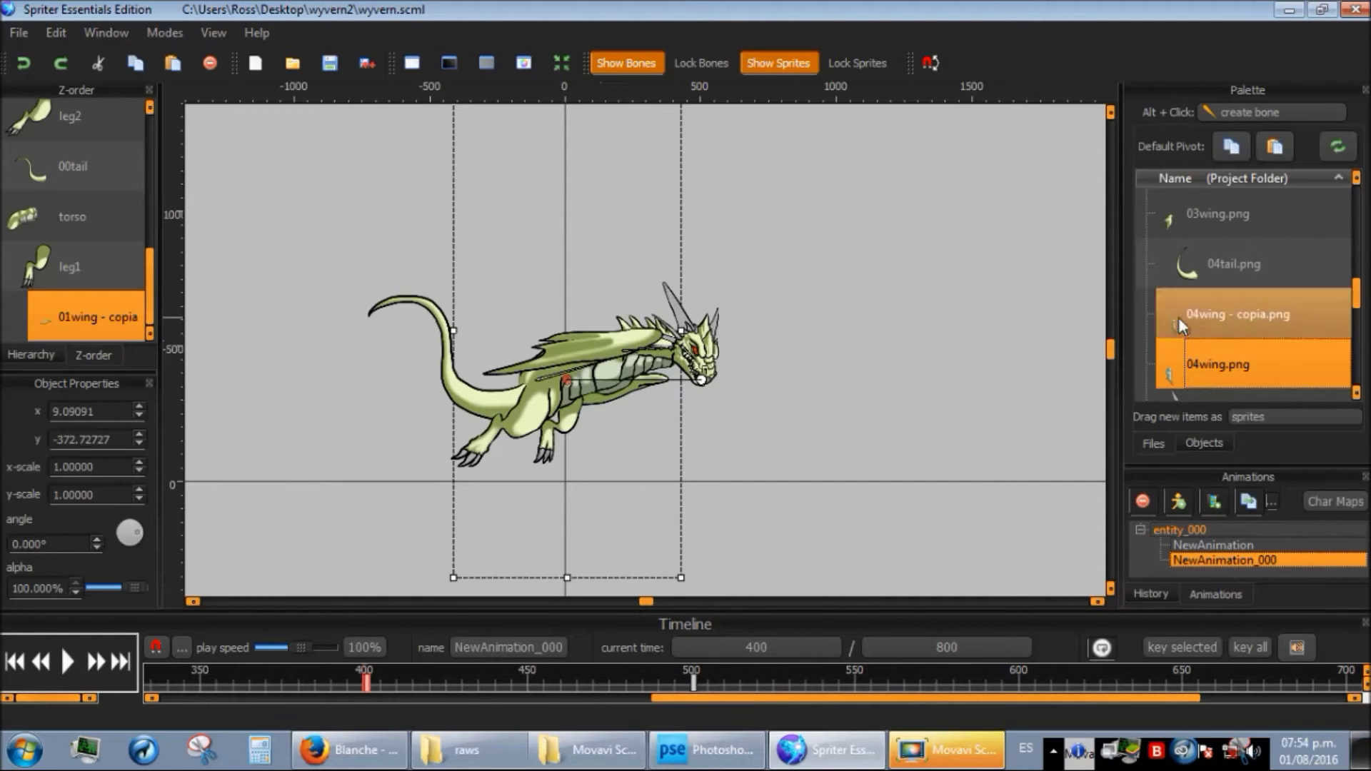
{"action": "left_click", "coordinate": [1233, 313]}
{"action": "left_click", "coordinate": [632, 348]}
{"action": "left_click", "coordinate": [1214, 368]}
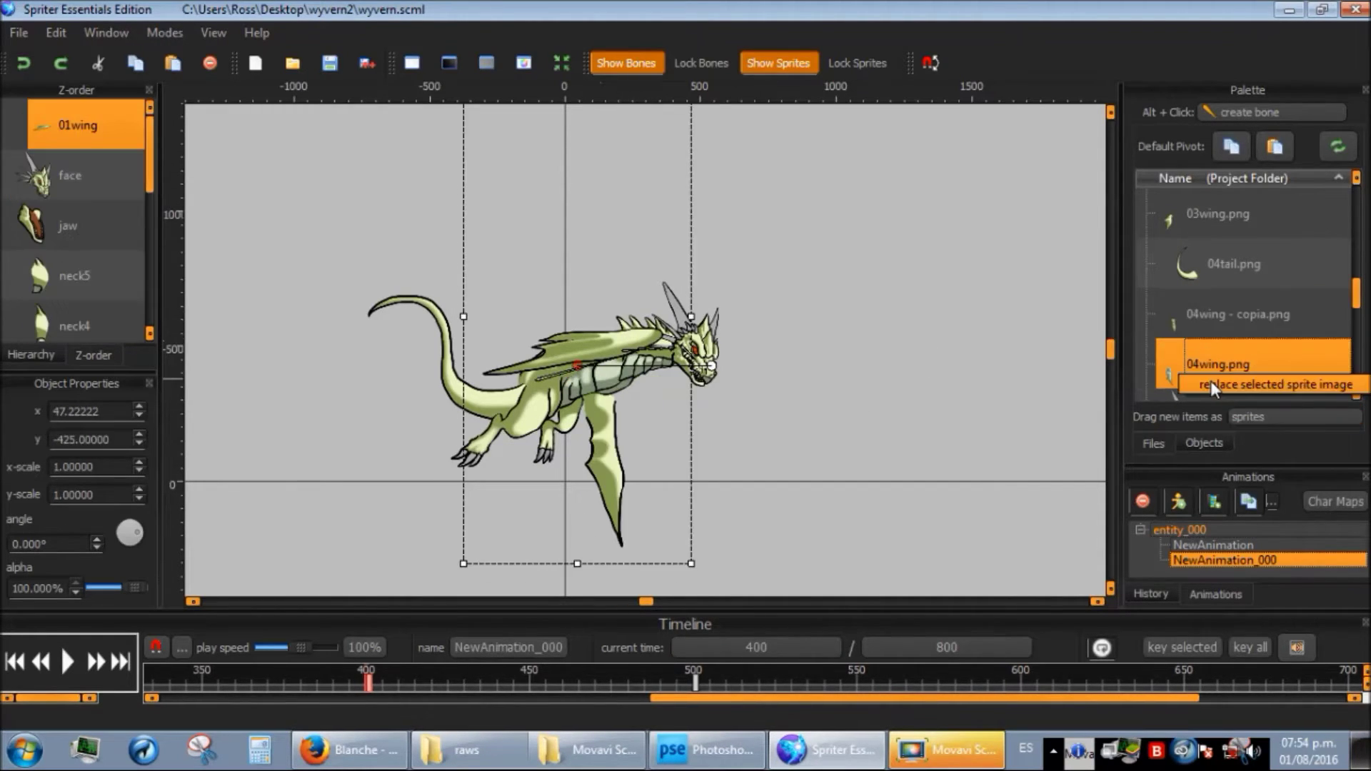
- Open the timeline's current time value for editing
{"action": "left_click", "coordinate": [791, 652]}
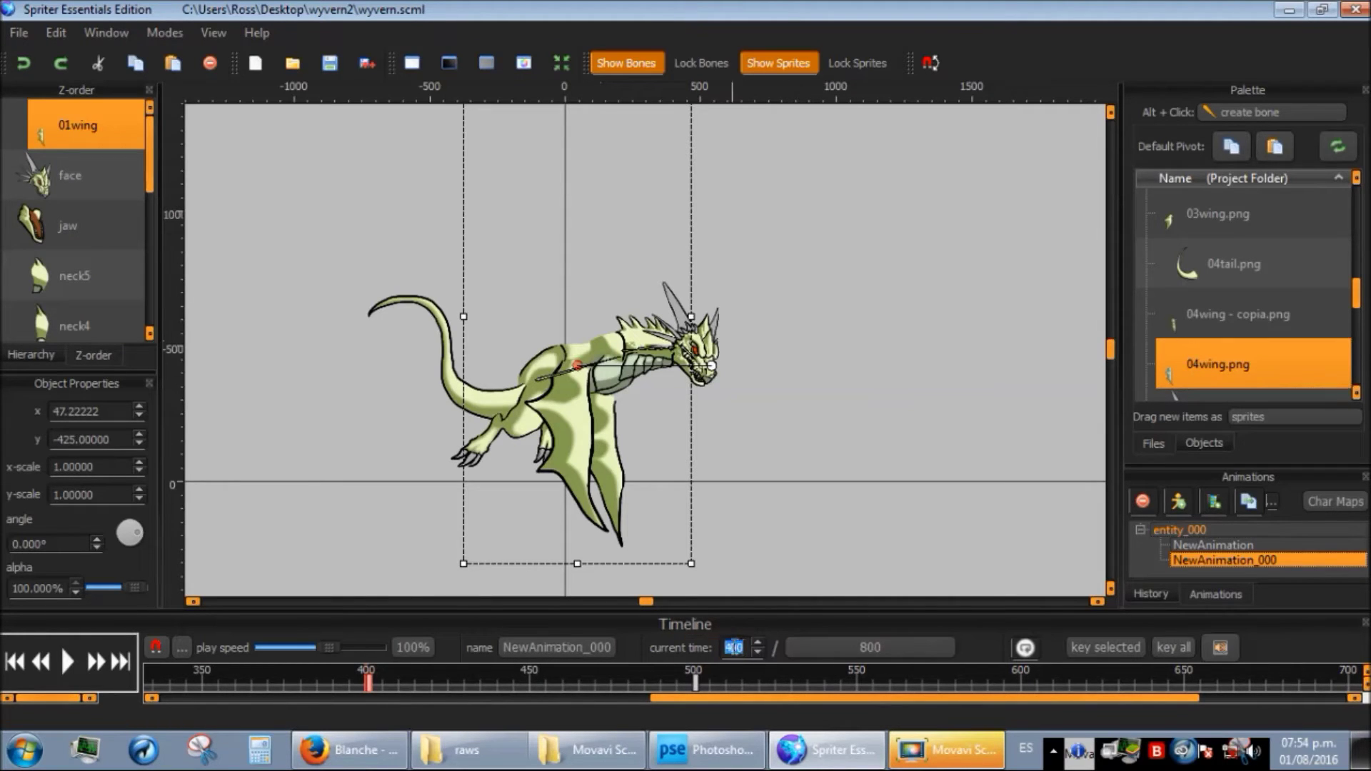
- At time 600, replace the front wing sprite with 02wing.png and the rear wing sprite with 02wing - copia.png
{"action": "type", "text": "600"}
{"action": "key", "text": "Return"}
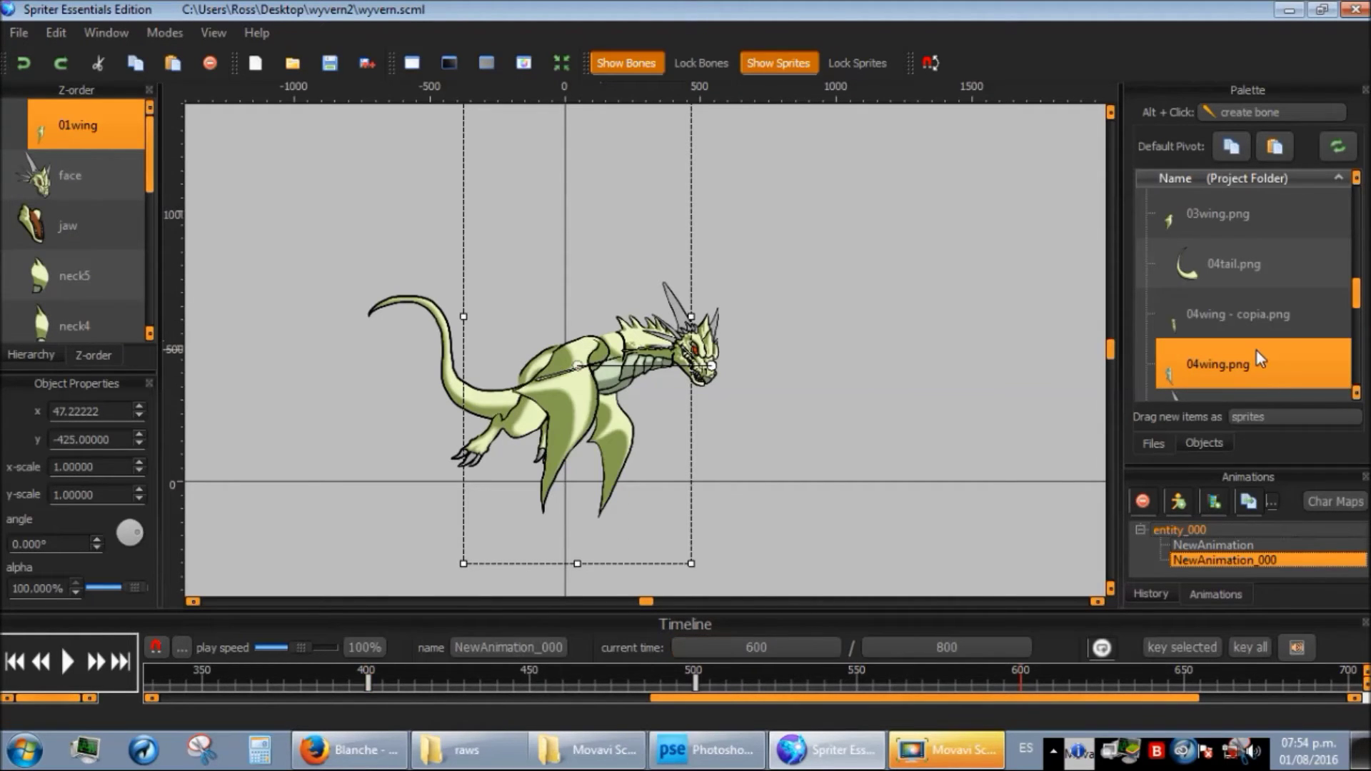
{"action": "double_click", "coordinate": [1356, 180]}
{"action": "left_click", "coordinate": [1357, 179]}
{"action": "left_click", "coordinate": [1356, 179]}
{"action": "left_click", "coordinate": [1356, 179]}
{"action": "left_click", "coordinate": [1189, 317]}
{"action": "left_click", "coordinate": [628, 446]}
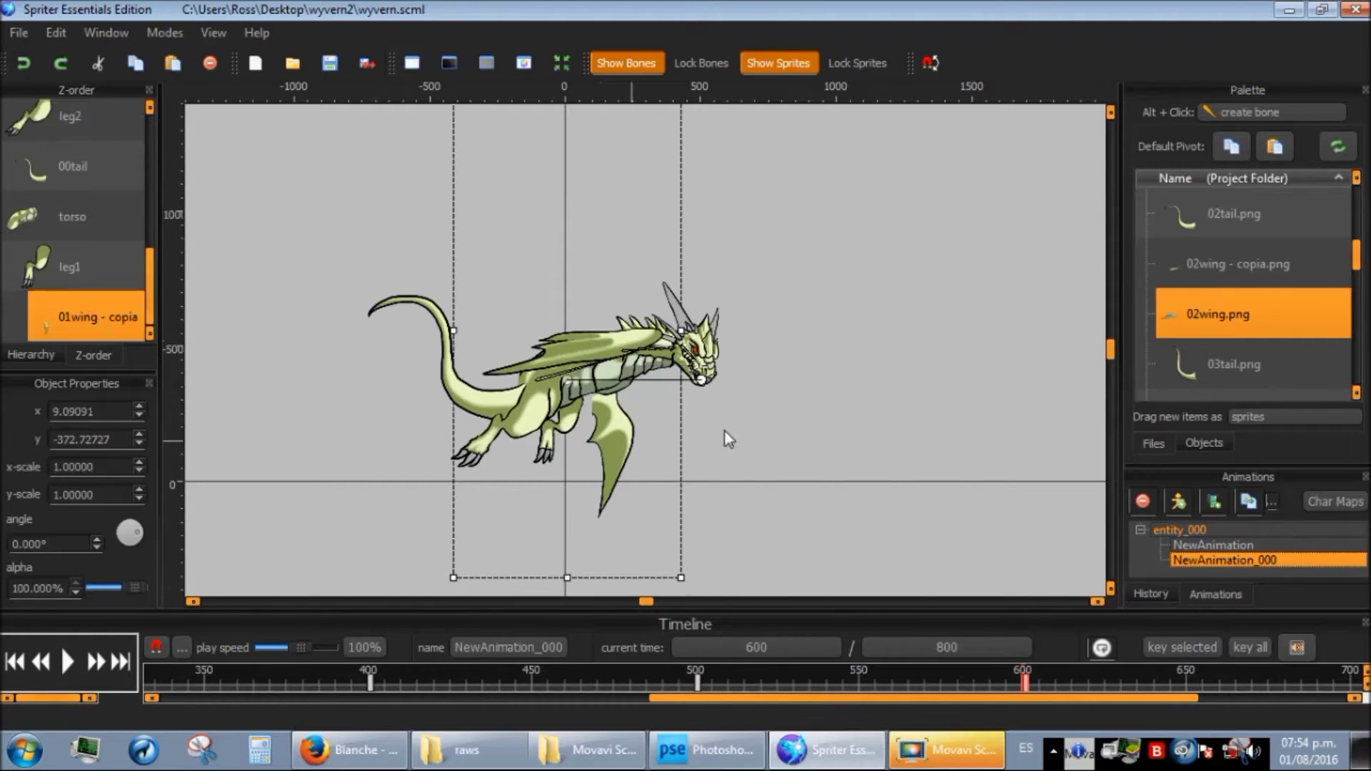
{"action": "double_click", "coordinate": [1210, 280]}
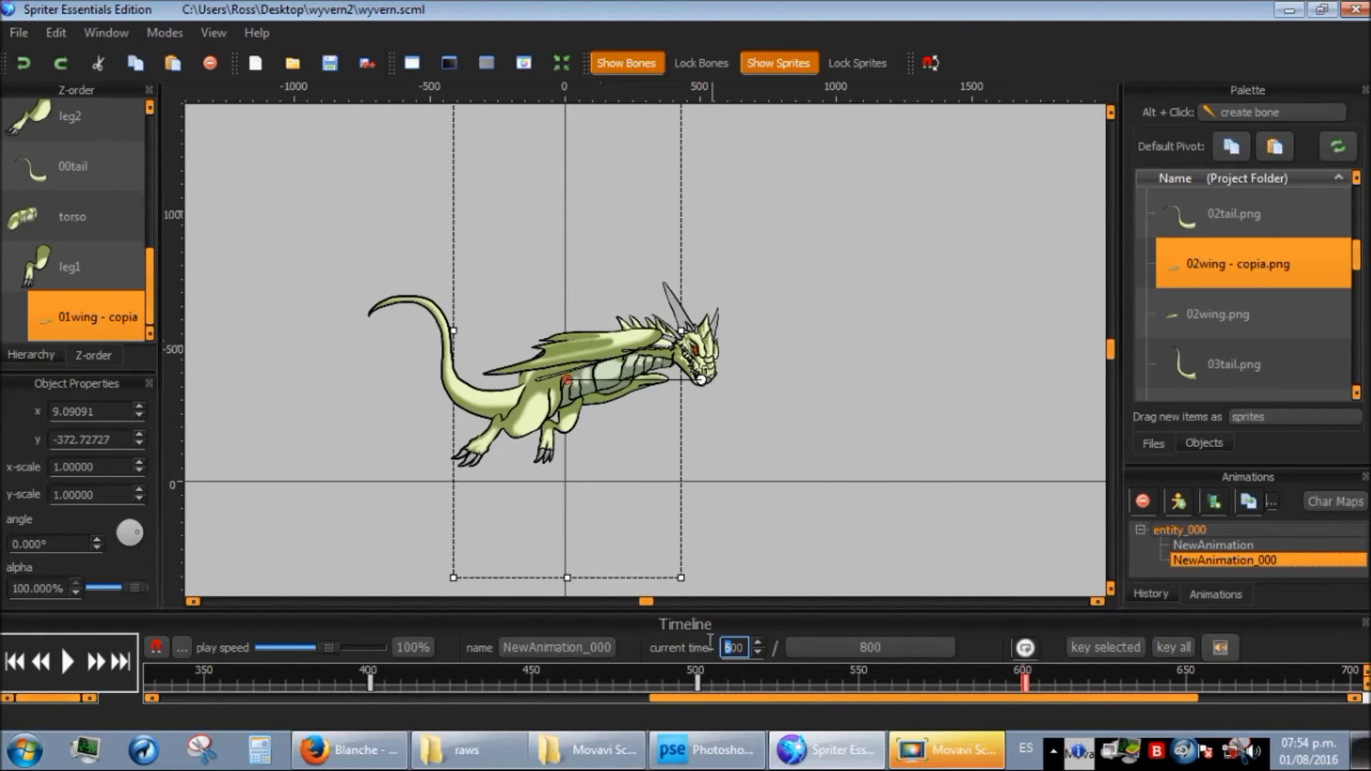
- At time 700, replace the rear wing sprite with 01wing - copia.png and the front wing sprite with 01wing.png
{"action": "type", "text": "700"}
{"action": "key", "text": "Return"}
{"action": "scroll", "coordinate": [1328, 212], "scroll_direction": "up", "scroll_amount": 3}
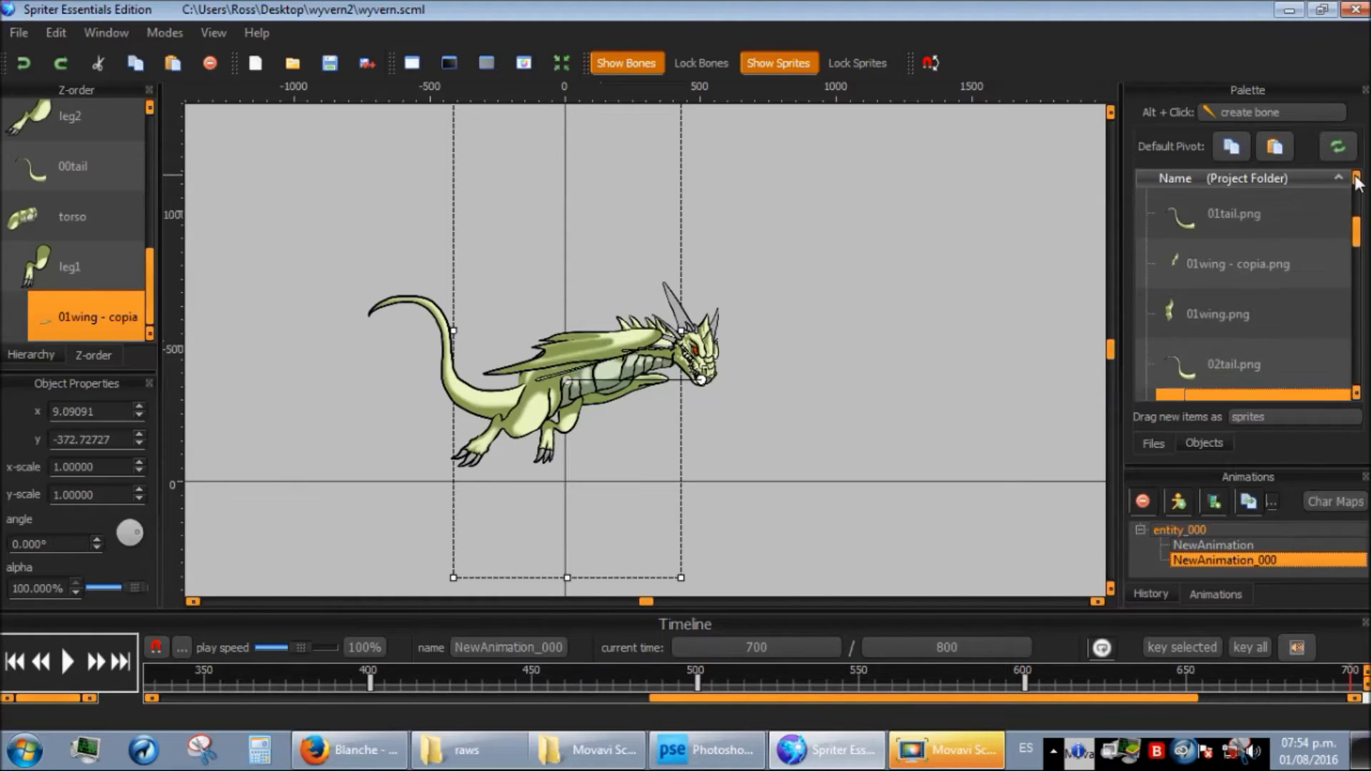
{"action": "left_click", "coordinate": [1173, 307]}
{"action": "right_click", "coordinate": [1173, 306]}
{"action": "left_click", "coordinate": [1189, 316]}
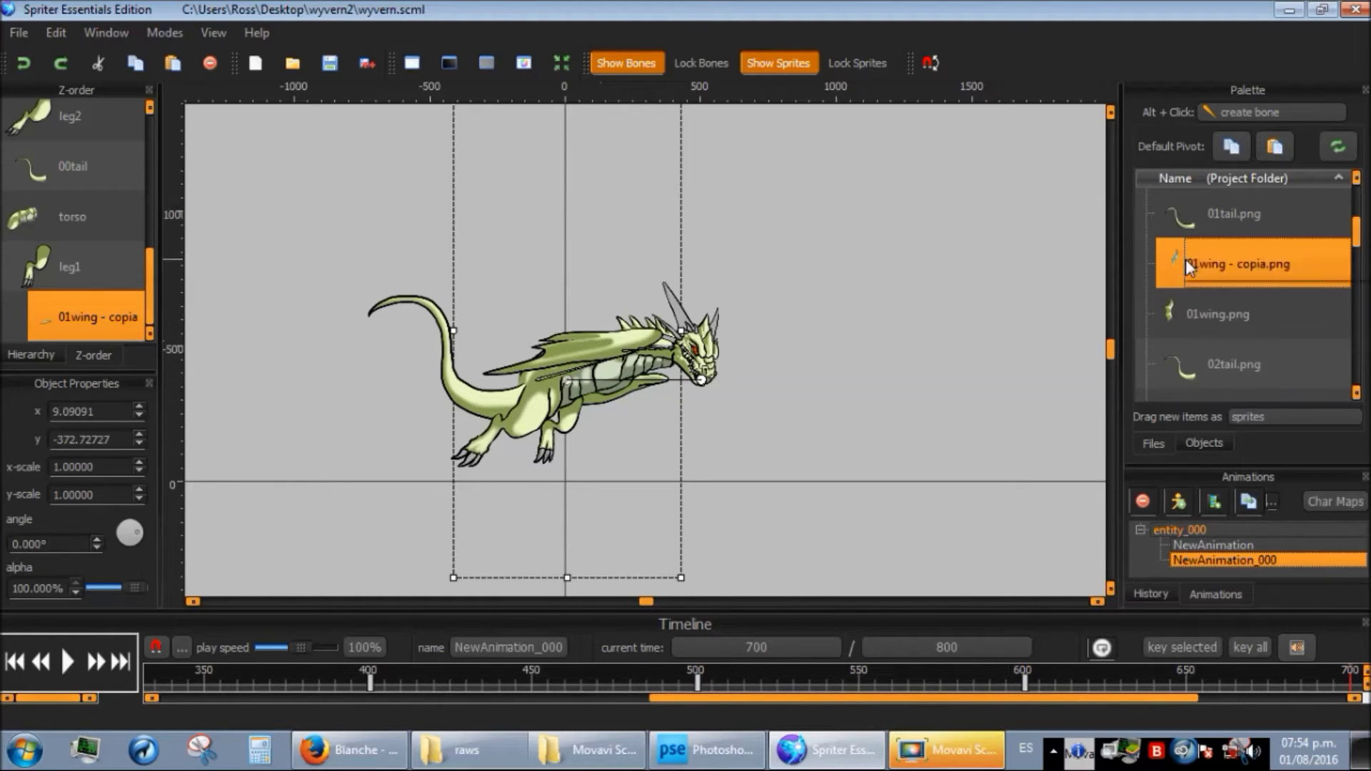
{"action": "right_click", "coordinate": [1171, 305]}
{"action": "left_click", "coordinate": [1189, 312]}
{"action": "left_click", "coordinate": [851, 388]}
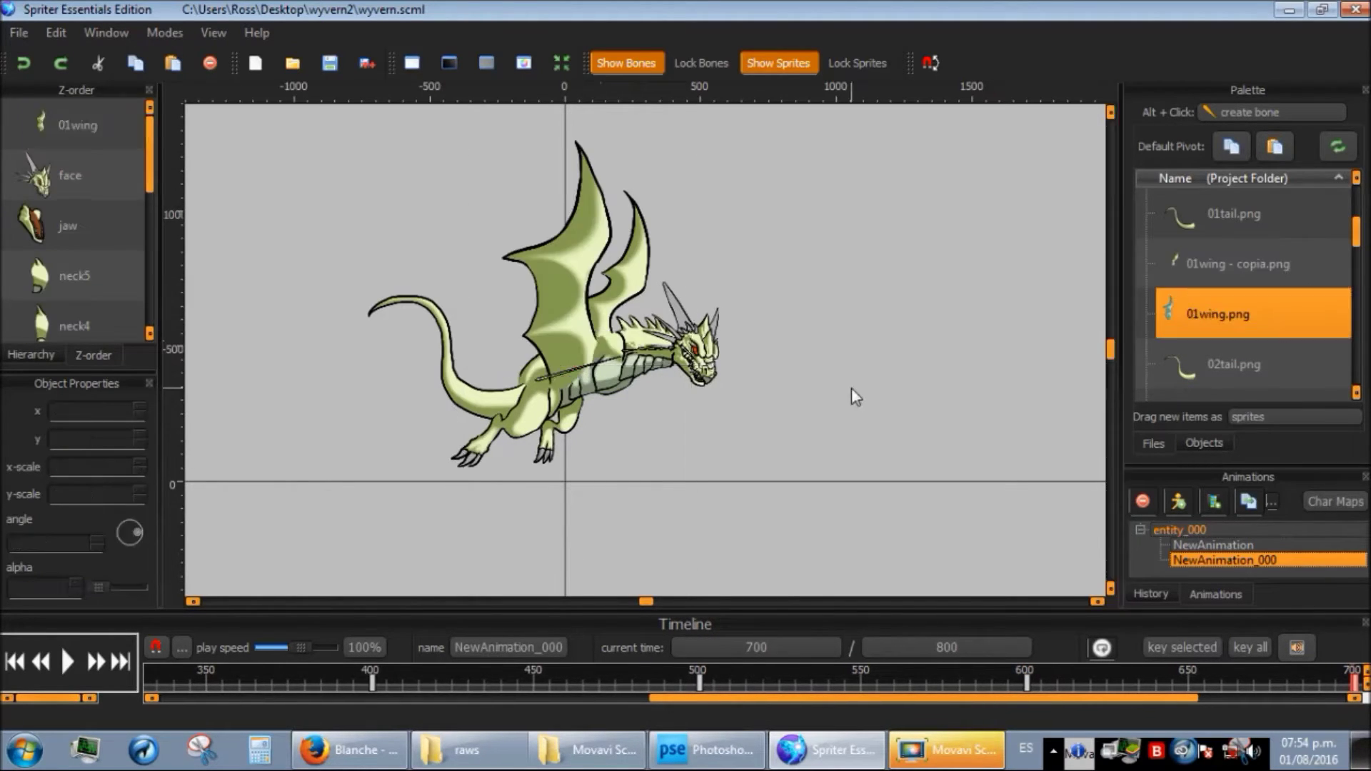
- Play back NewAnimation_000 to check the wing flapping sequence, and stop the playback
{"action": "left_click", "coordinate": [62, 664]}
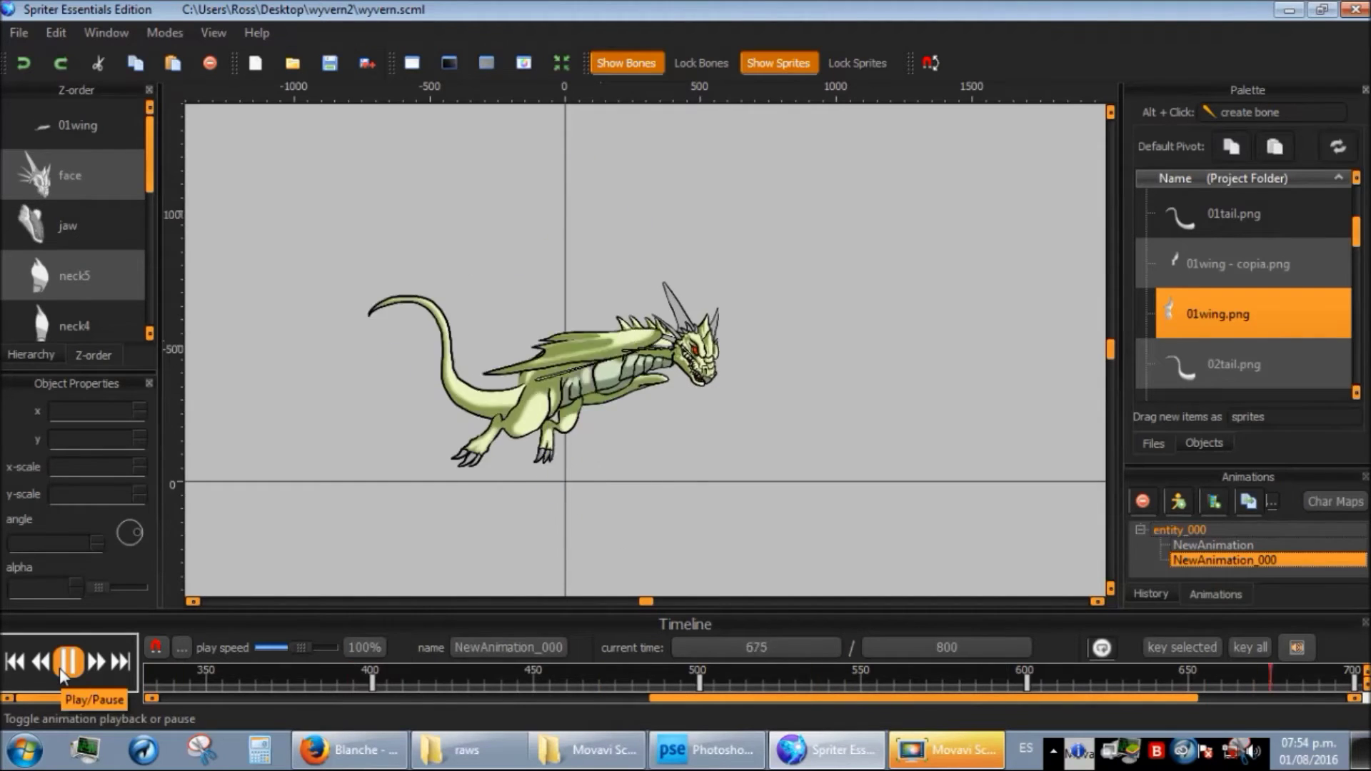
{"action": "left_click", "coordinate": [59, 667]}
{"action": "left_click", "coordinate": [616, 355]}
- Go to time 400 and replace the tail sprite with 03tail.png
{"action": "scroll", "coordinate": [616, 355], "scroll_direction": "down", "scroll_amount": 2}
{"action": "scroll", "coordinate": [616, 355], "scroll_direction": "down", "scroll_amount": 1}
{"action": "left_click_drag", "start_coordinate": [663, 700], "coordinate": [569, 698]}
{"action": "left_click_drag", "start_coordinate": [573, 673], "coordinate": [599, 666]}
{"action": "double_click", "coordinate": [748, 647]}
{"action": "left_click", "coordinate": [757, 651]}
{"action": "left_click", "coordinate": [757, 650]}
{"action": "key", "text": "Return"}
{"action": "scroll", "coordinate": [1263, 302], "scroll_direction": "down", "scroll_amount": 3}
{"action": "scroll", "coordinate": [1264, 301], "scroll_direction": "up", "scroll_amount": 1}
{"action": "left_click", "coordinate": [517, 380]}
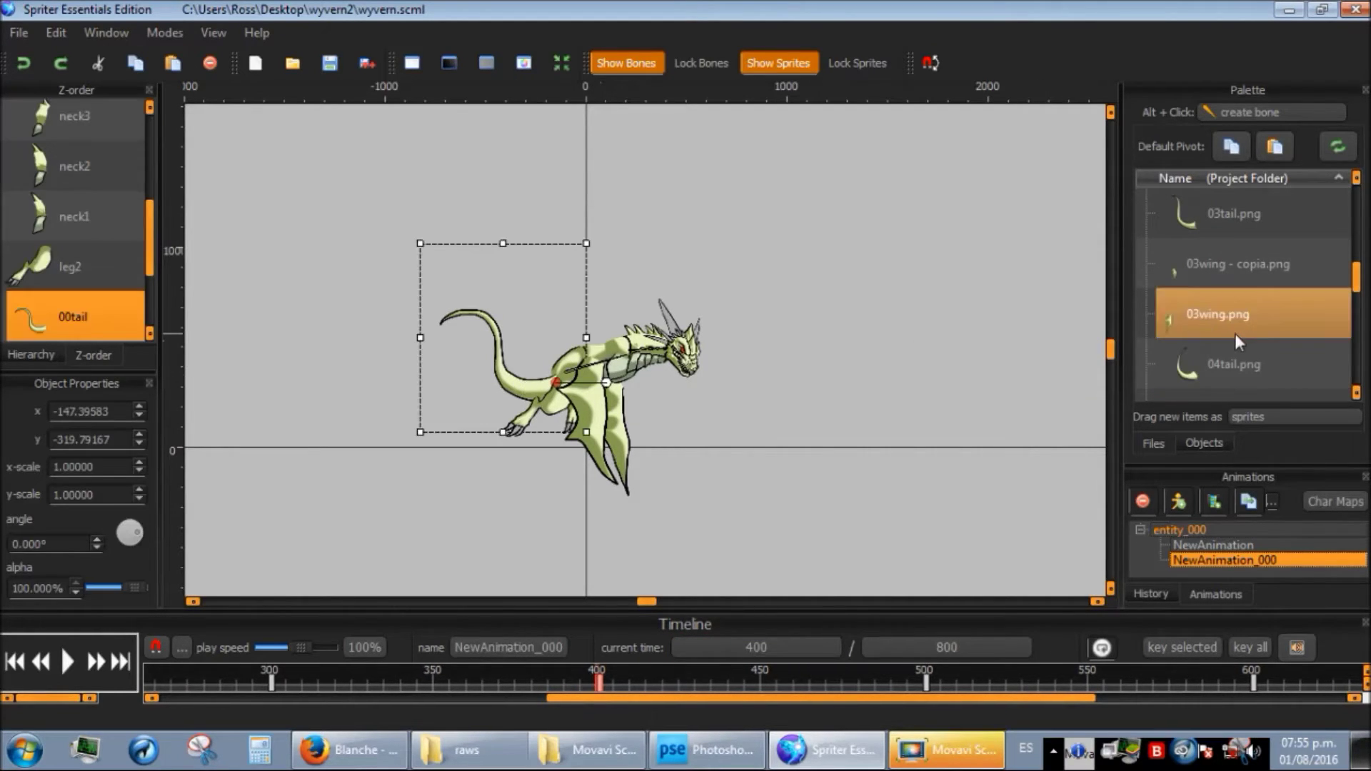
{"action": "left_click", "coordinate": [1205, 232]}
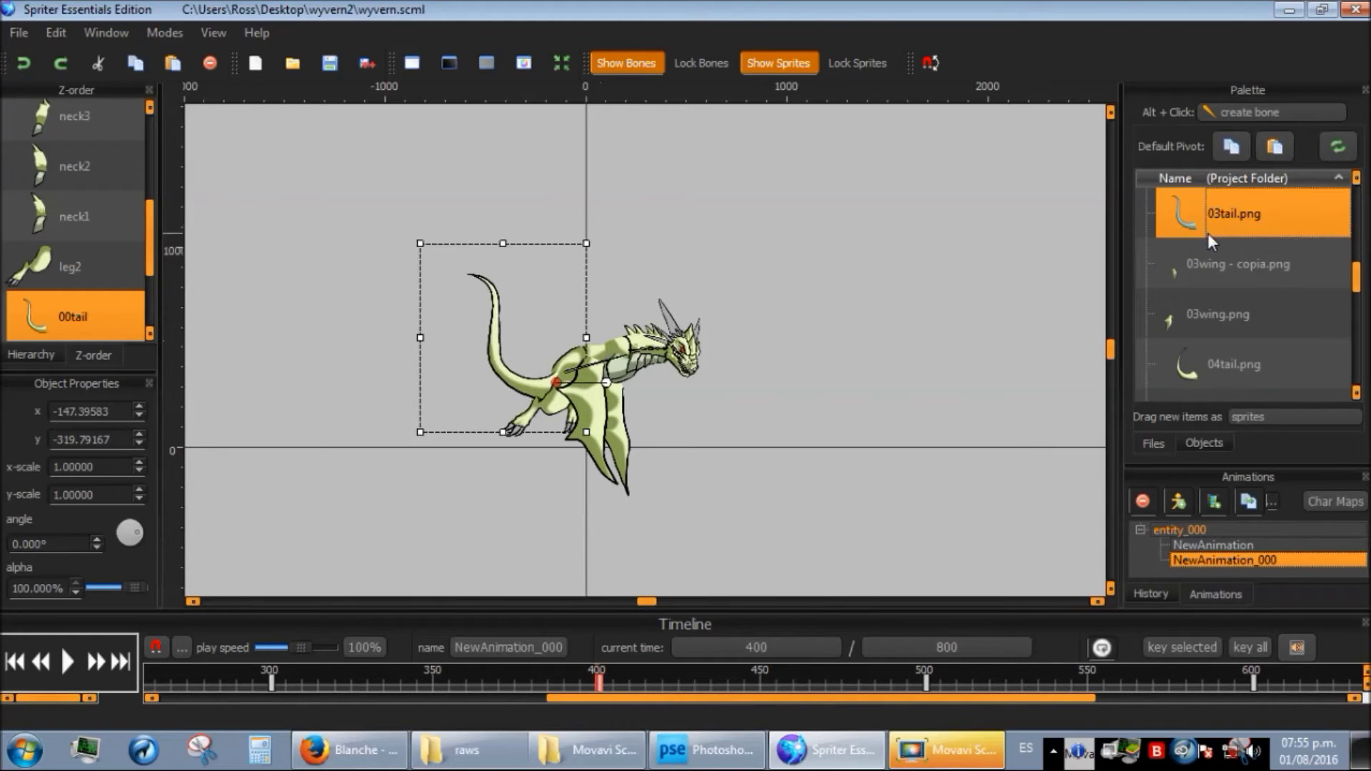
- At time 500, replace the tail sprite with 02tail.png
{"action": "left_click", "coordinate": [786, 650]}
{"action": "type", "text": "500"}
{"action": "key", "text": "Return"}
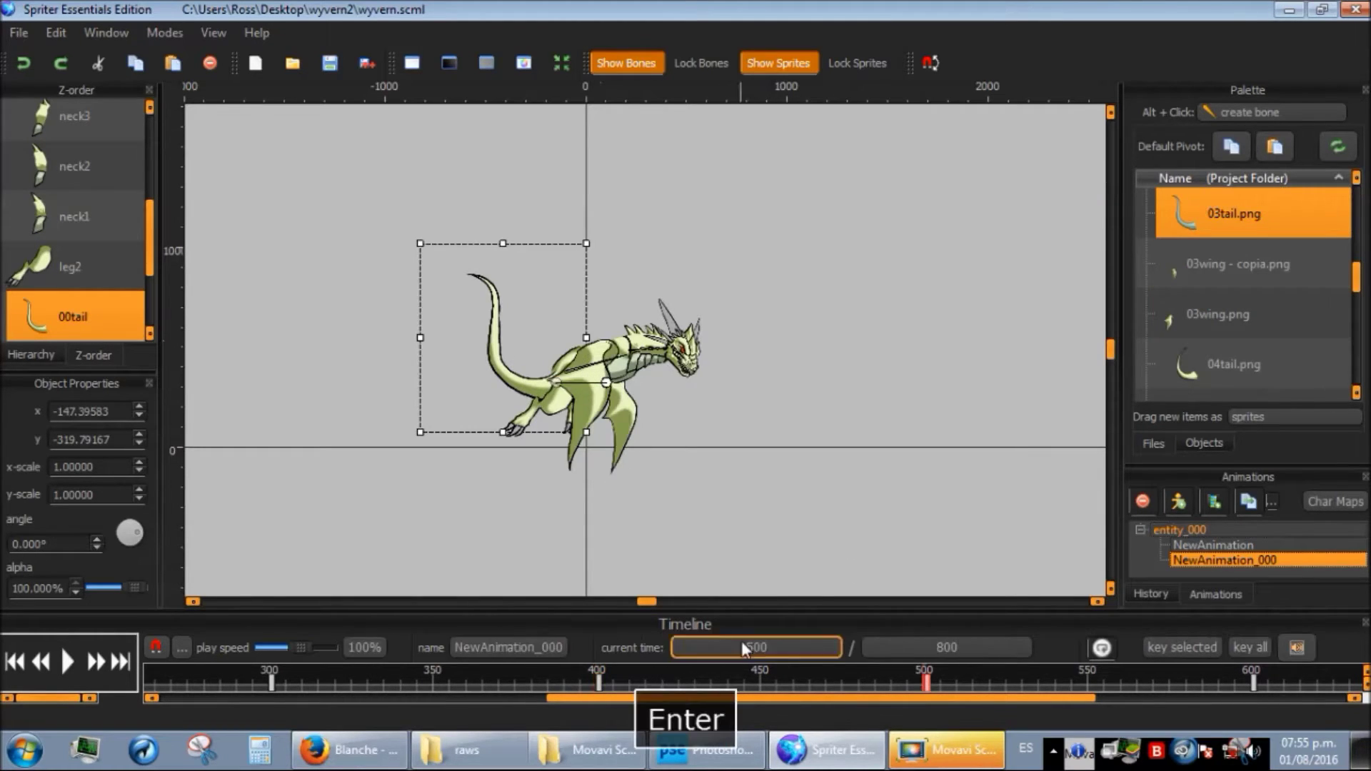
{"action": "scroll", "coordinate": [1357, 183], "scroll_direction": "up", "scroll_amount": 4}
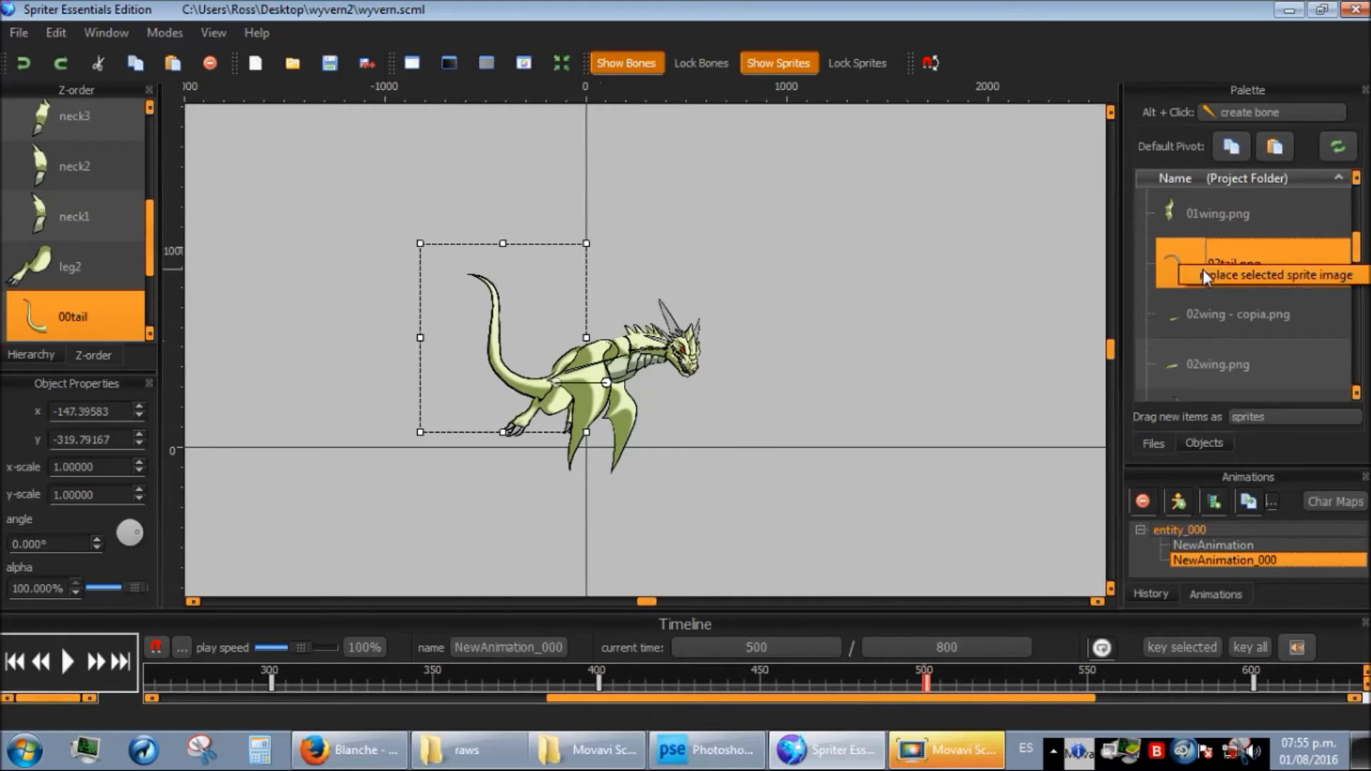
{"action": "left_click", "coordinate": [1214, 266]}
- At time 600, replace the tail sprite with 01tail.png
{"action": "left_click", "coordinate": [725, 648]}
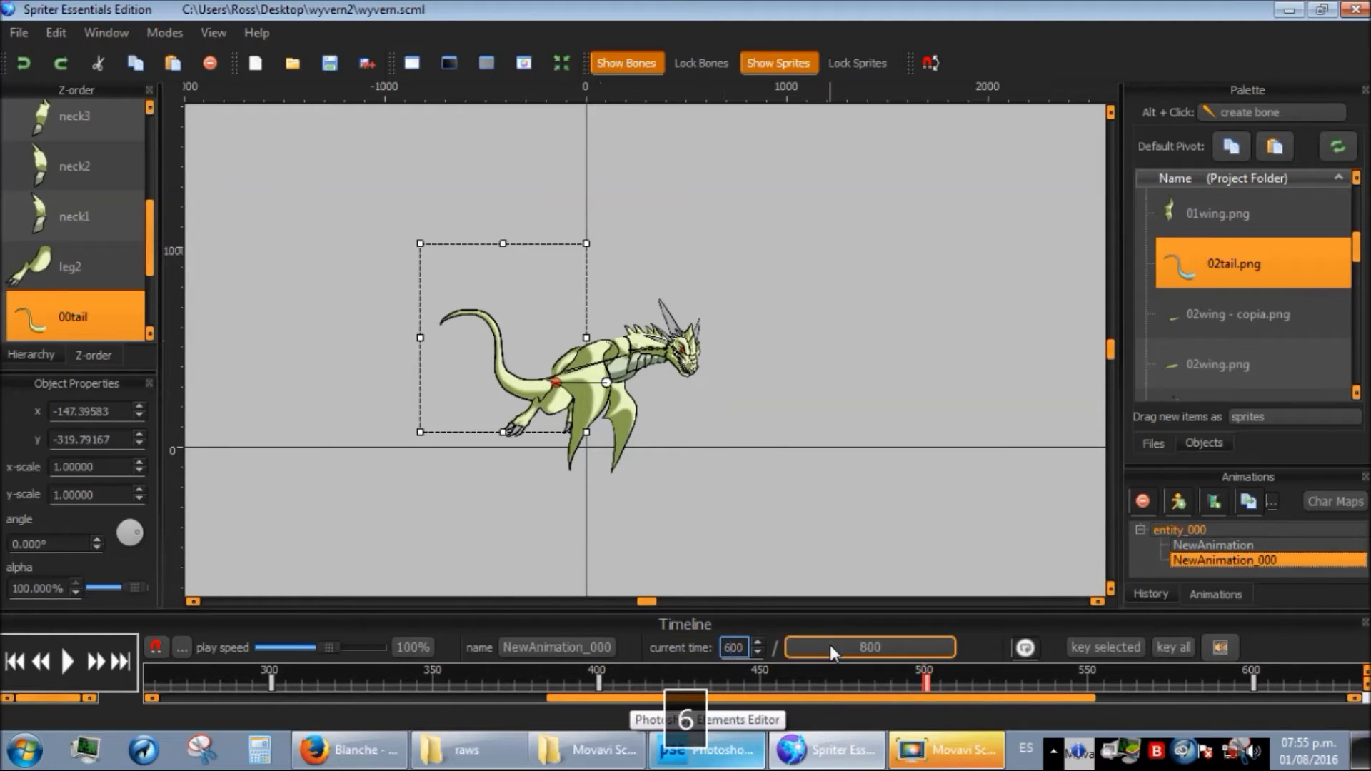
{"action": "type", "text": "600"}
{"action": "key", "text": "Return"}
{"action": "scroll", "coordinate": [1214, 271], "scroll_direction": "up", "scroll_amount": 3}
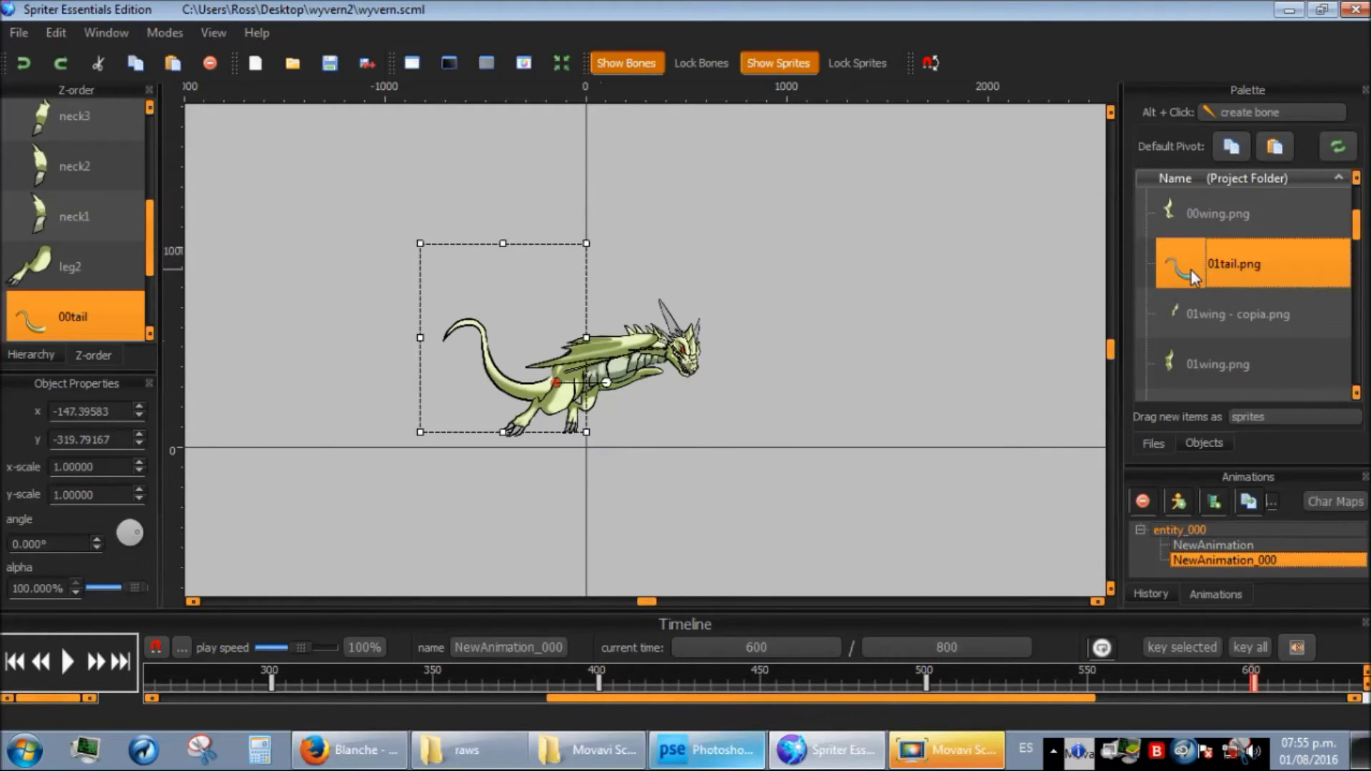
- At time 700, replace the tail sprite with 00tail.png
{"action": "type", "text": "700"}
{"action": "key", "text": "Return"}
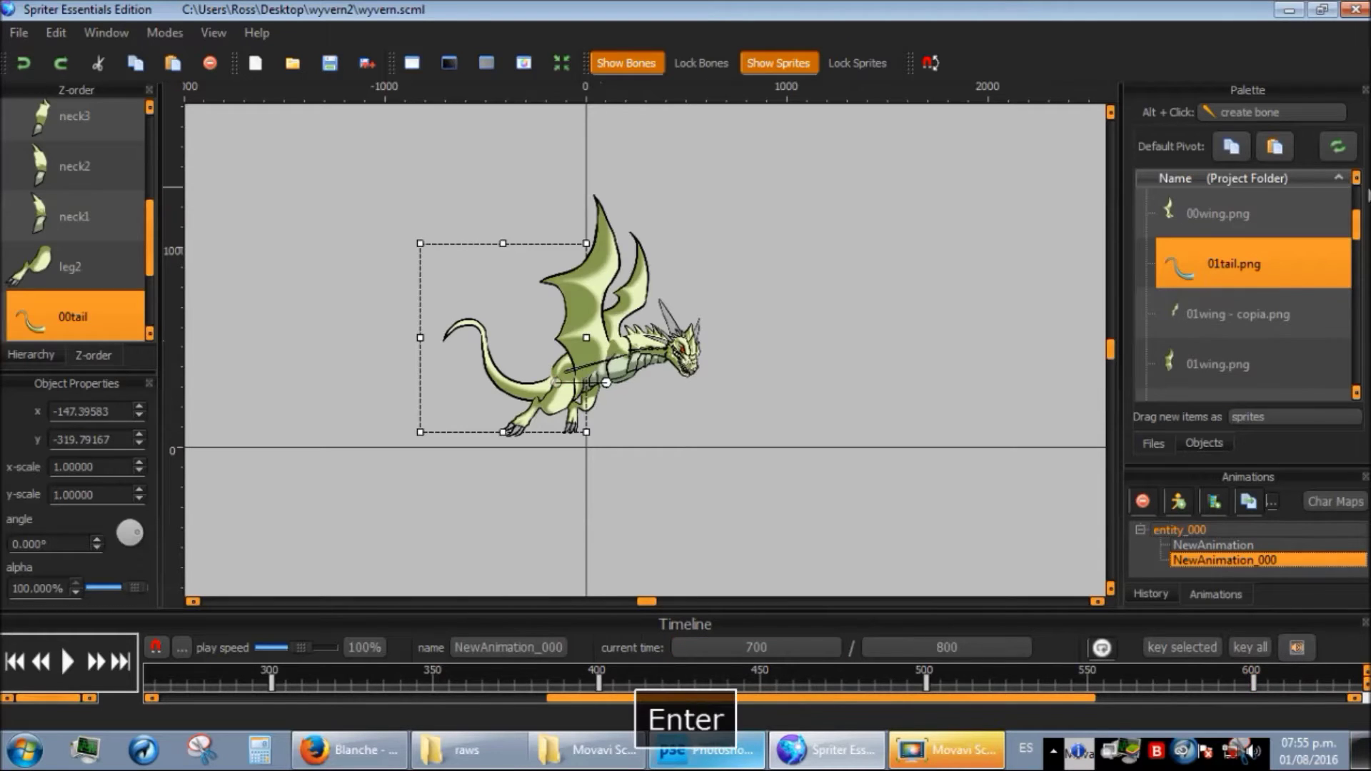
{"action": "scroll", "coordinate": [1357, 180], "scroll_direction": "up", "scroll_amount": 3}
{"action": "left_click", "coordinate": [1201, 240]}
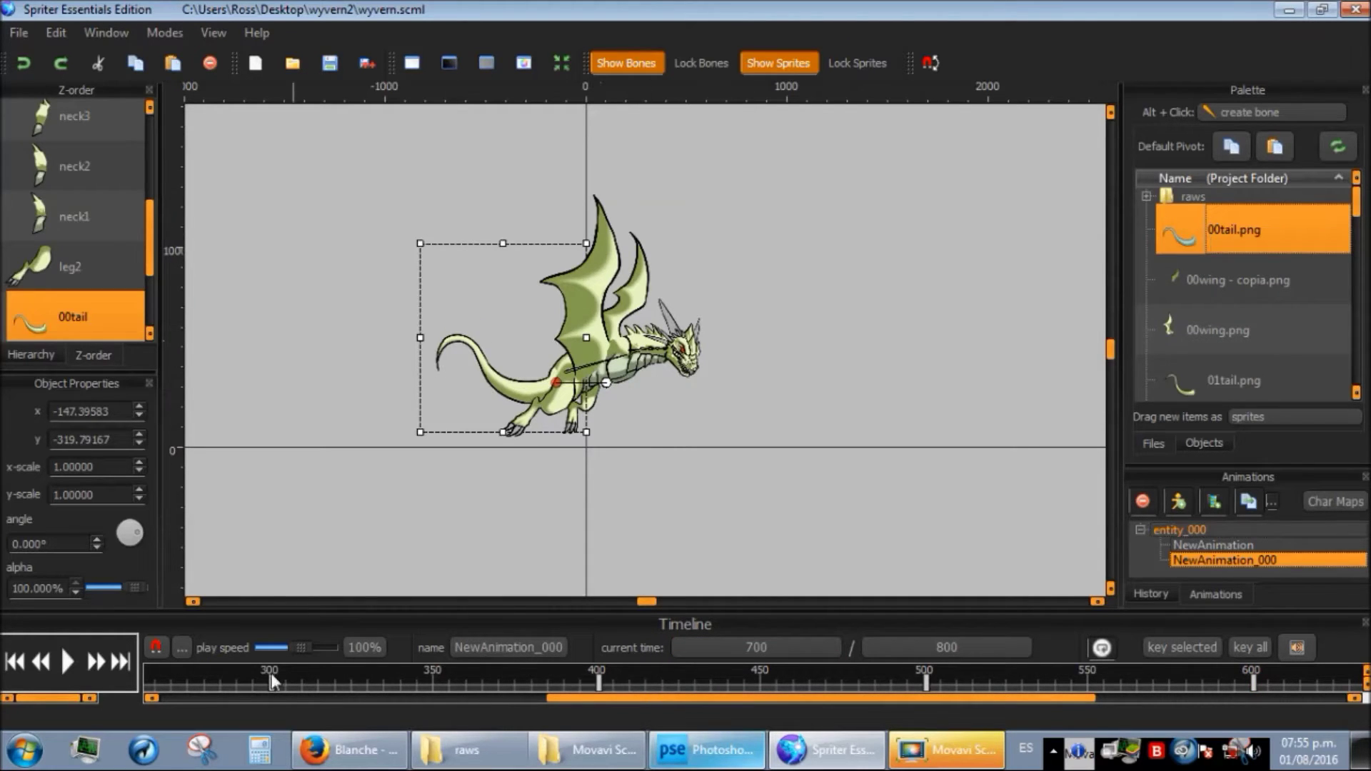
- Play back NewAnimation_000 and examine the combined tail and wing motion at different zoom levels
{"action": "left_click", "coordinate": [68, 662]}
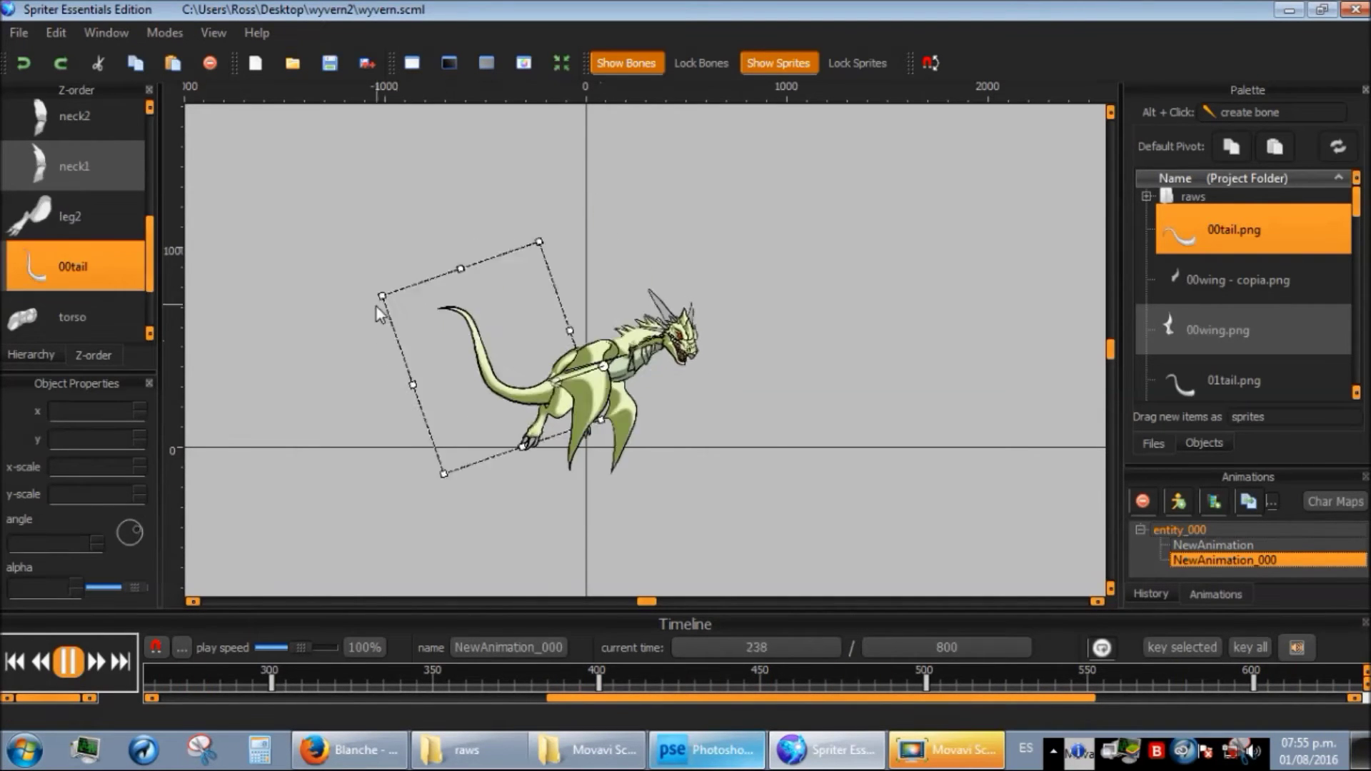
{"action": "scroll", "coordinate": [389, 259], "scroll_direction": "up", "scroll_amount": 3}
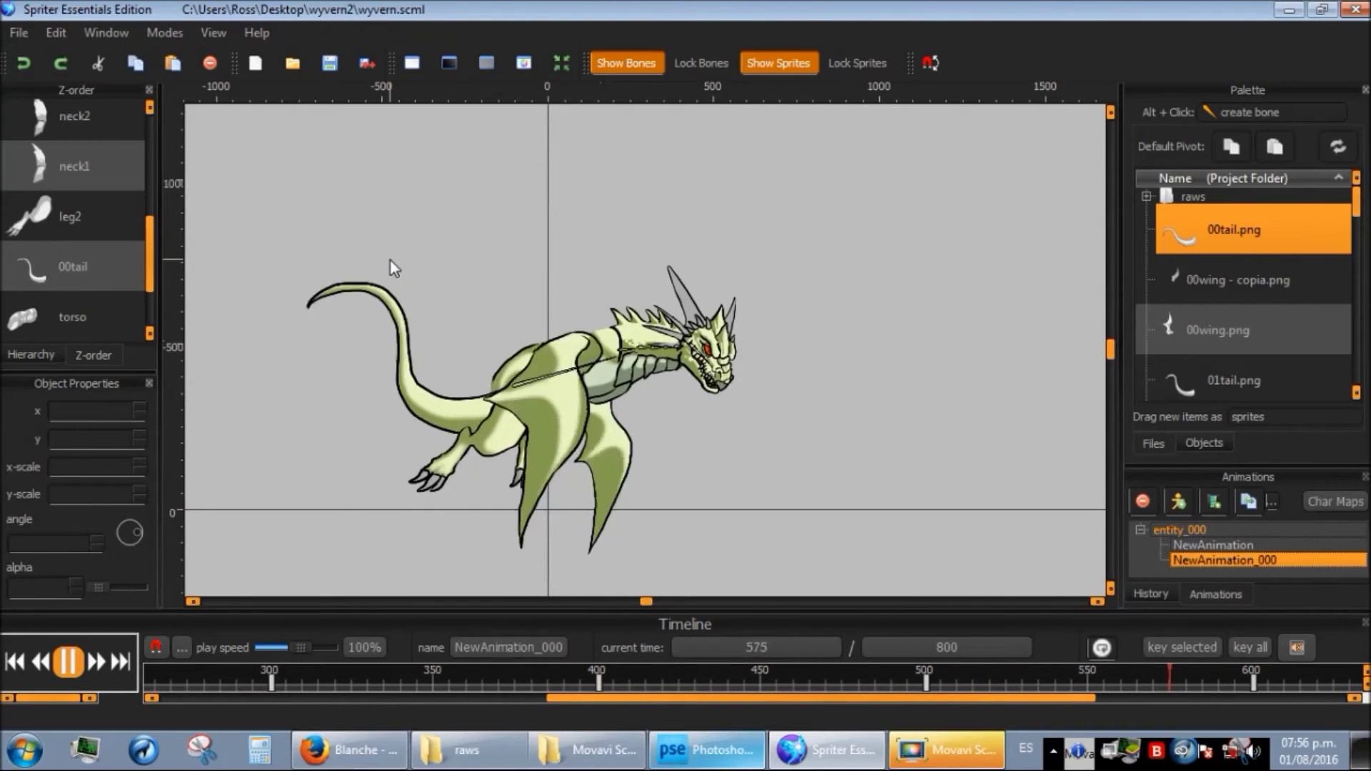
{"action": "scroll", "coordinate": [392, 261], "scroll_direction": "down", "scroll_amount": 1}
{"action": "scroll", "coordinate": [392, 261], "scroll_direction": "down", "scroll_amount": 1}
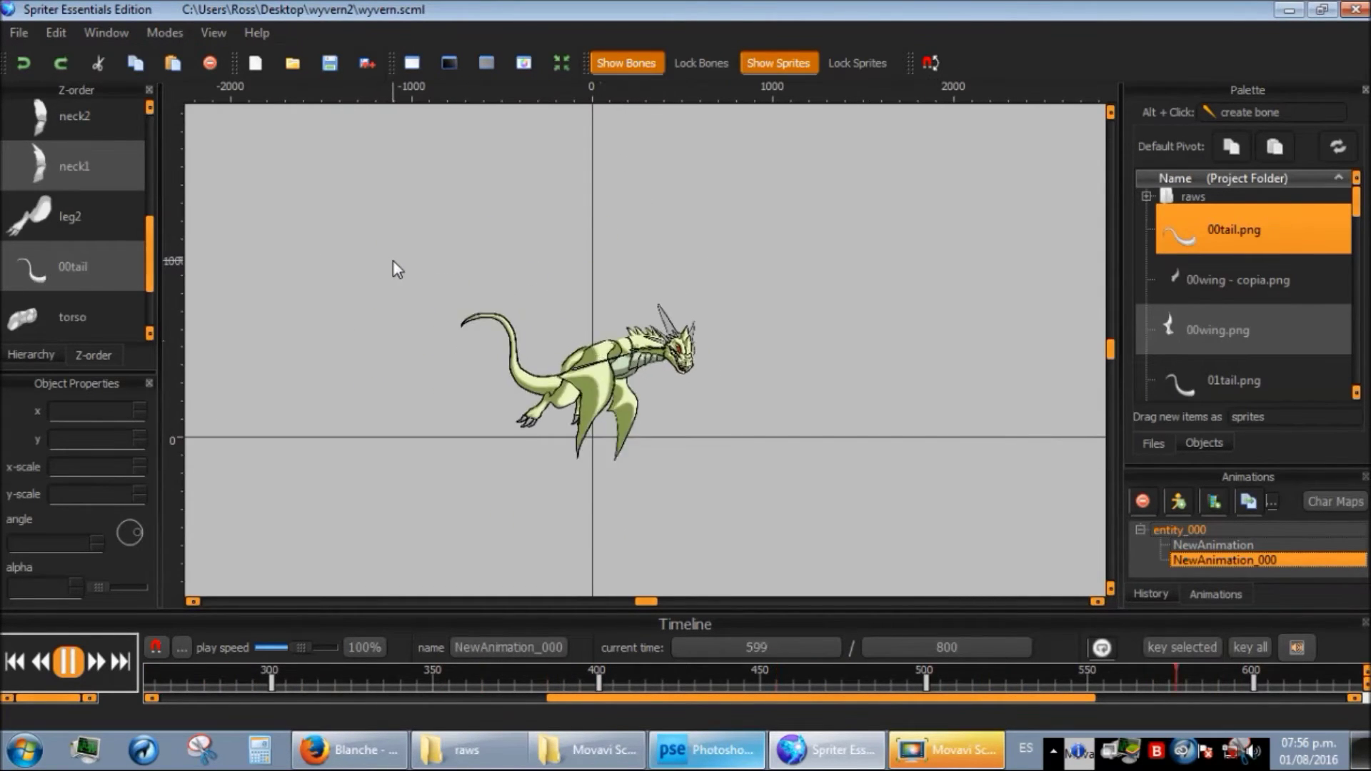
{"action": "scroll", "coordinate": [470, 262], "scroll_direction": "up", "scroll_amount": 1}
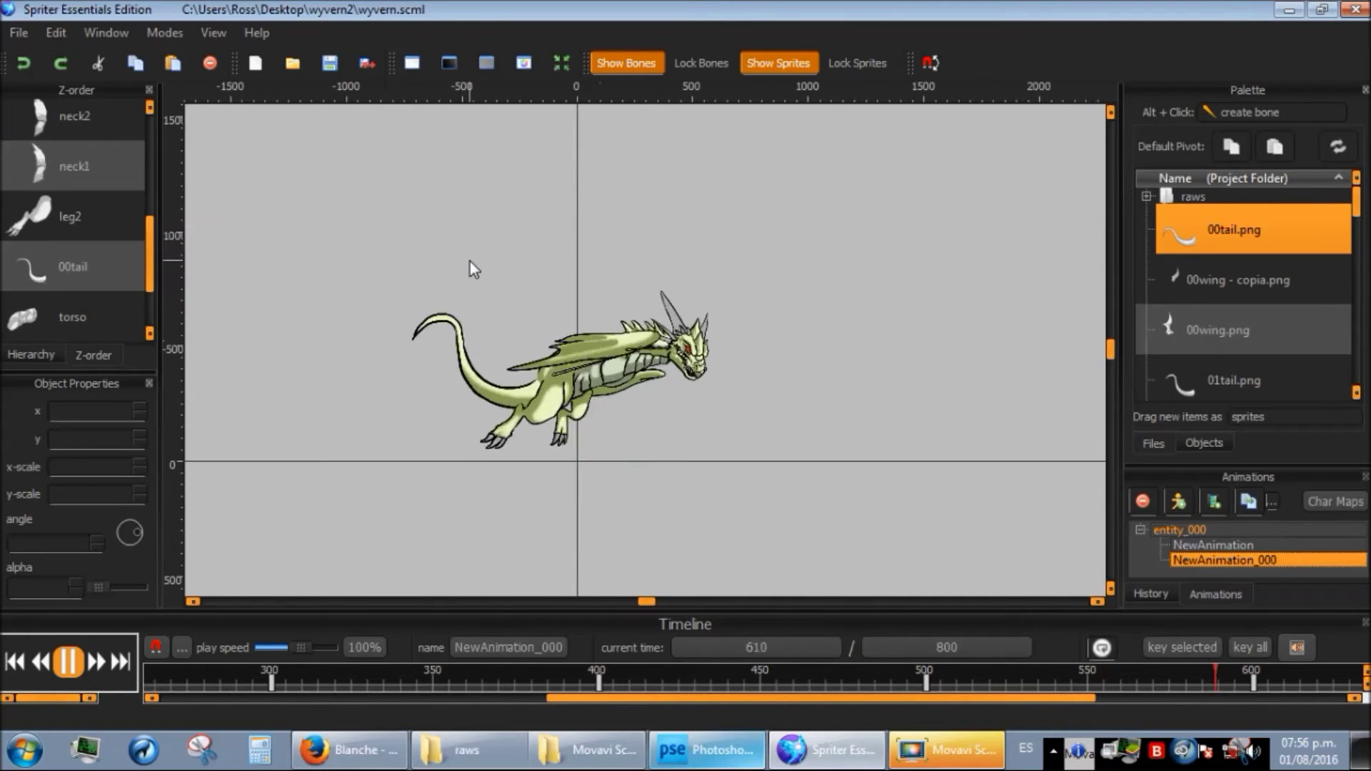
{"action": "left_click", "coordinate": [19, 32]}
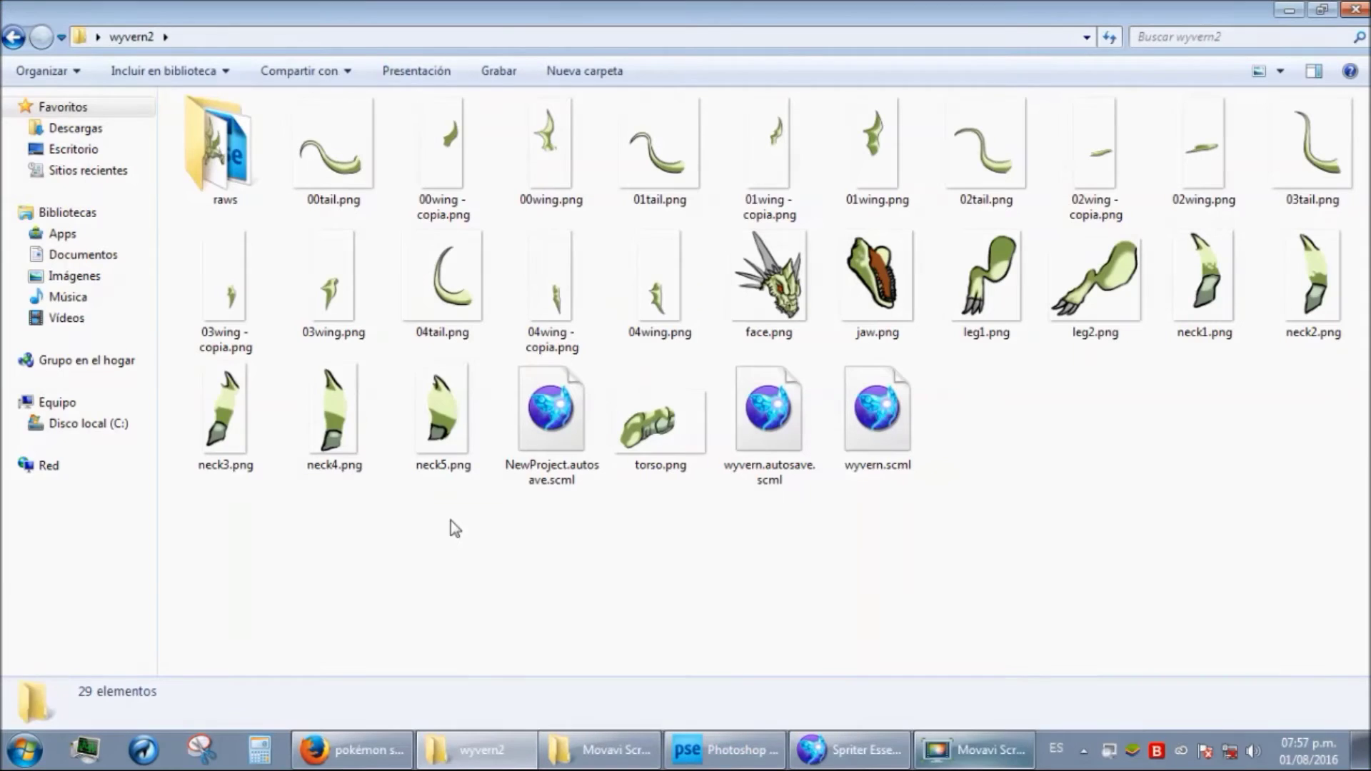
- Select the neck1.png to neck5.png images in the wyvern2 folder and open them in Photoshop Elements
{"action": "left_click_drag", "start_coordinate": [451, 528], "coordinate": [271, 400]}
{"action": "left_click", "coordinate": [1314, 286], "text": "ctrl"}
{"action": "left_click", "coordinate": [1204, 286], "text": "ctrl"}
{"action": "left_click_drag", "start_coordinate": [451, 450], "coordinate": [588, 398]}
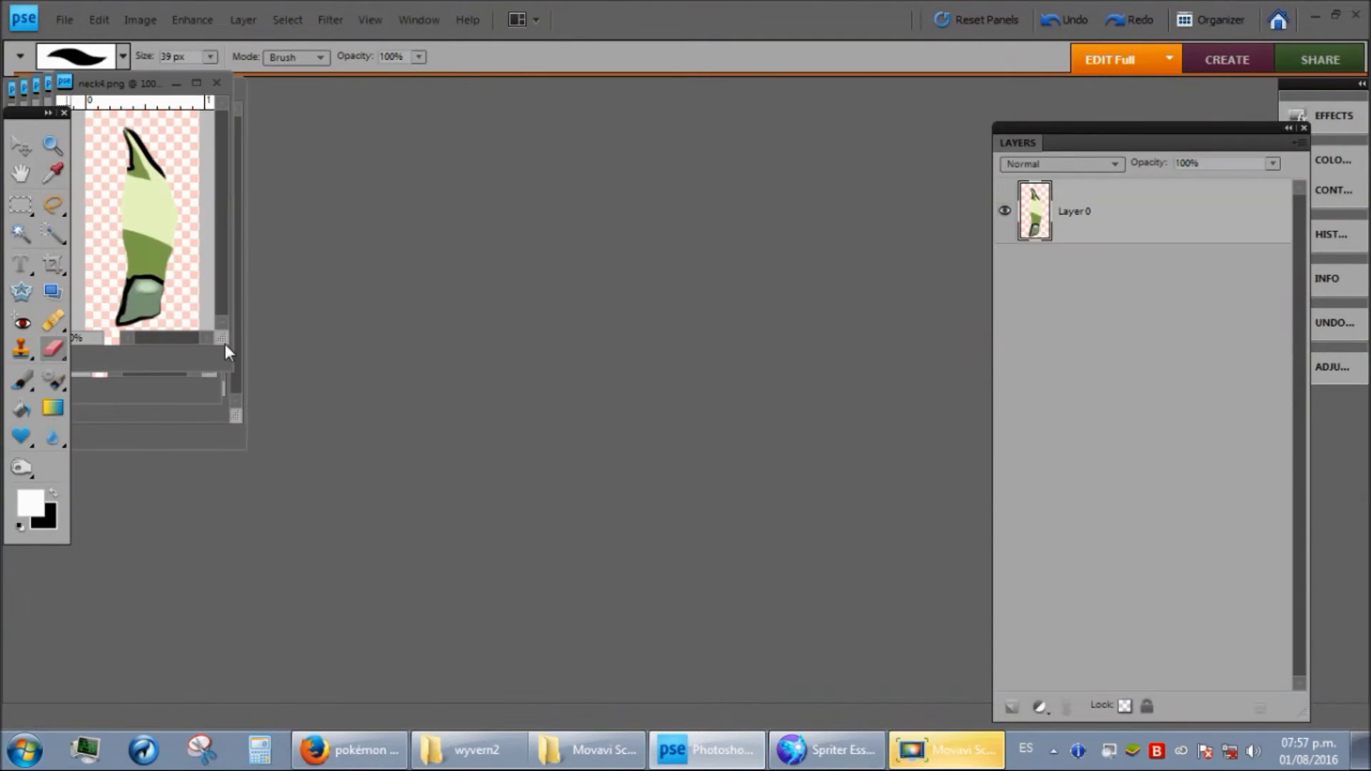
- Widen the right edge of neck4.png's light green and dark green bands with the Brush, using their sampled colours
{"action": "scroll", "coordinate": [449, 427], "scroll_direction": "up", "scroll_amount": 7}
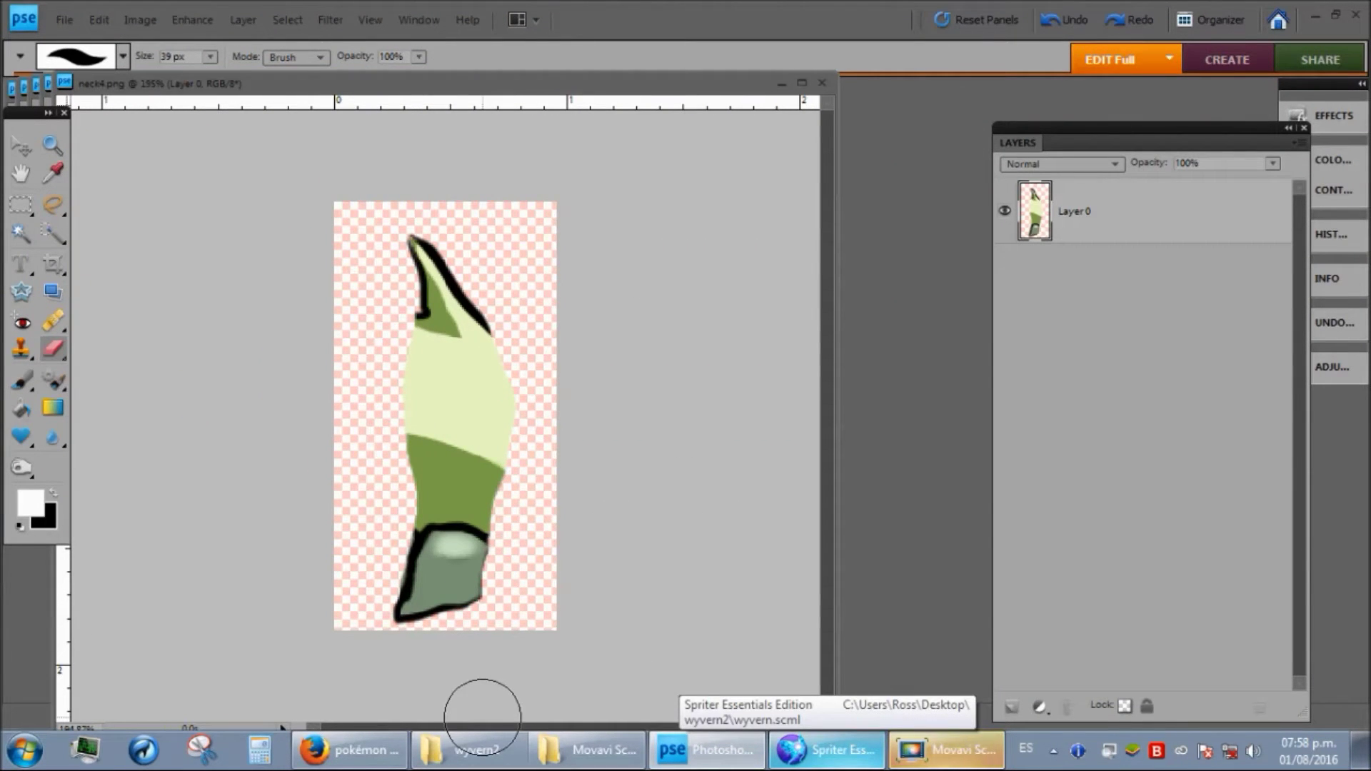
{"action": "key", "text": "i"}
{"action": "key", "text": "b"}
{"action": "left_click", "coordinate": [210, 56]}
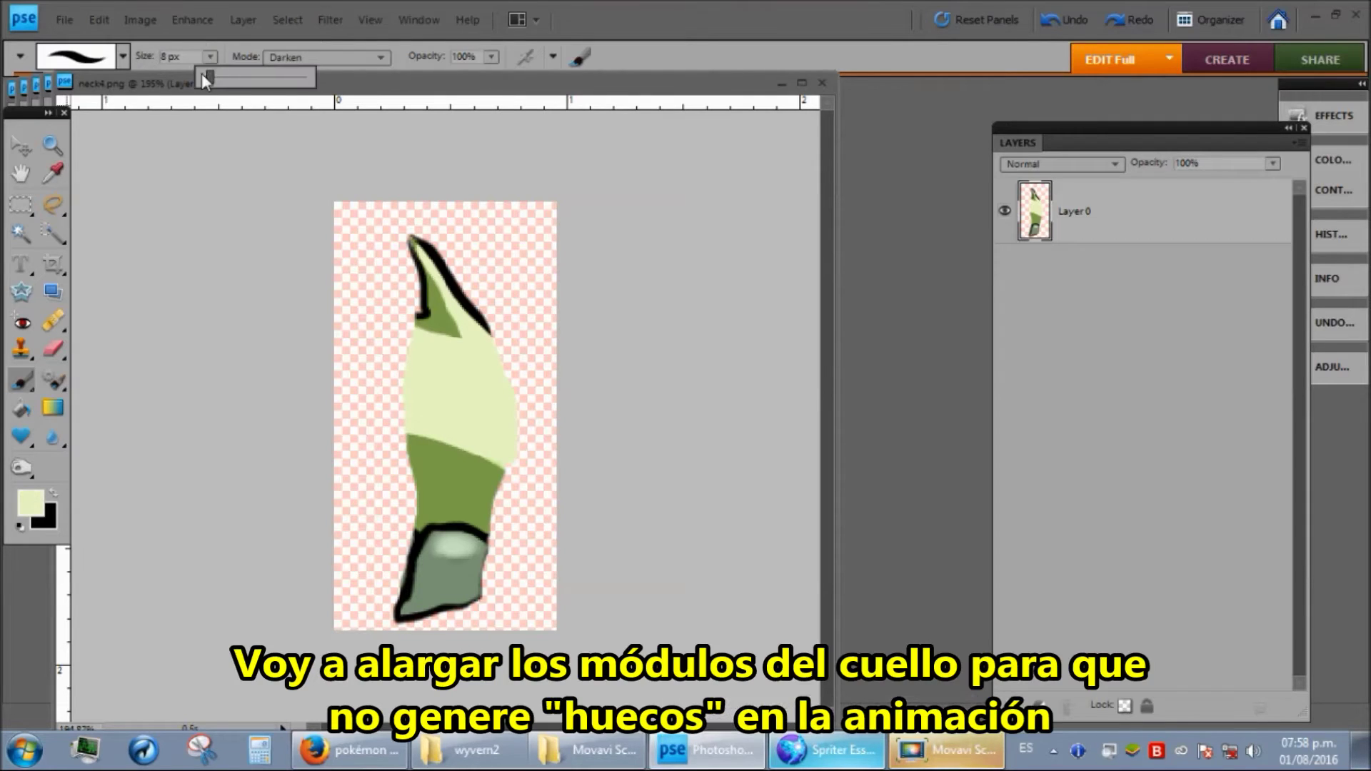
{"action": "left_click", "coordinate": [494, 485], "text": "alt"}
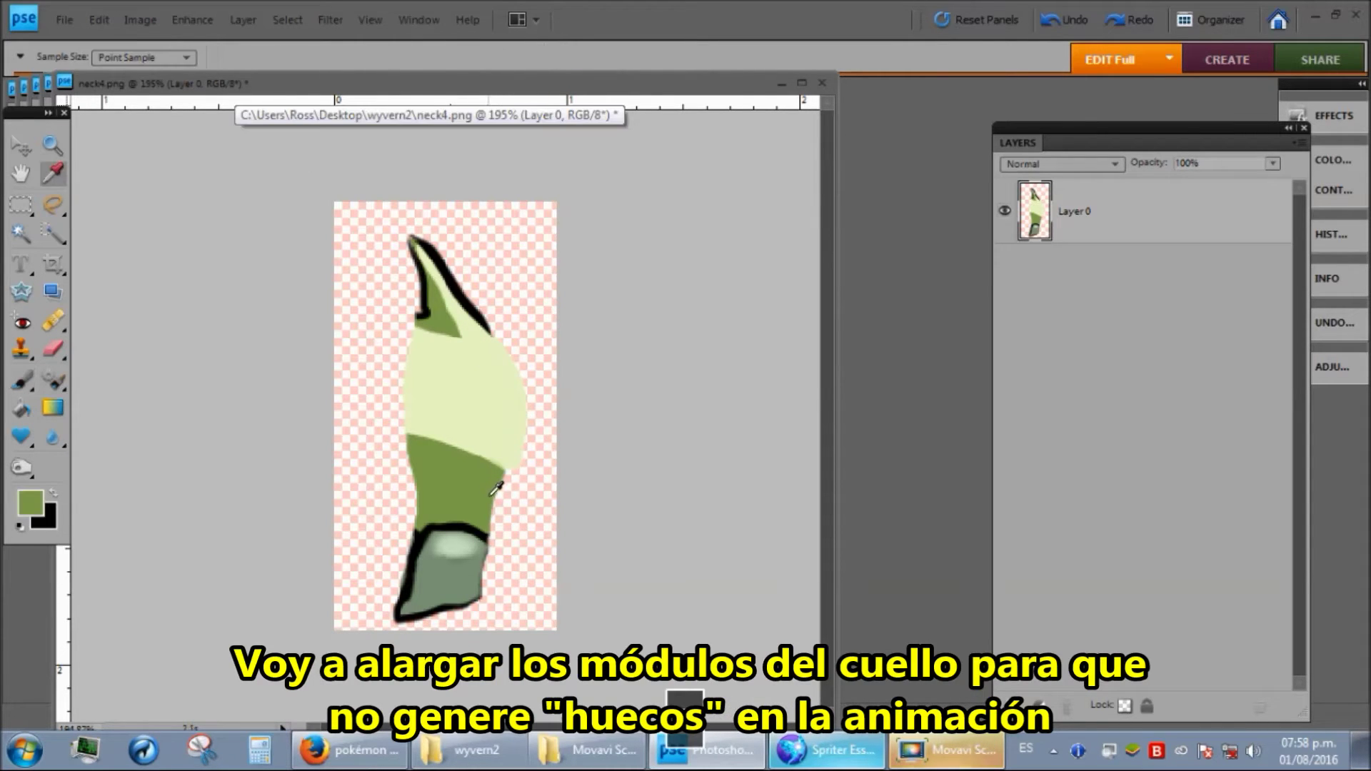
- Extend the right edge of neck4.png's grey-green belly plate with a 16 px brush in Normal mode, using its sampled colour
{"action": "left_click", "coordinate": [475, 564], "text": "alt"}
{"action": "left_click", "coordinate": [483, 577]}
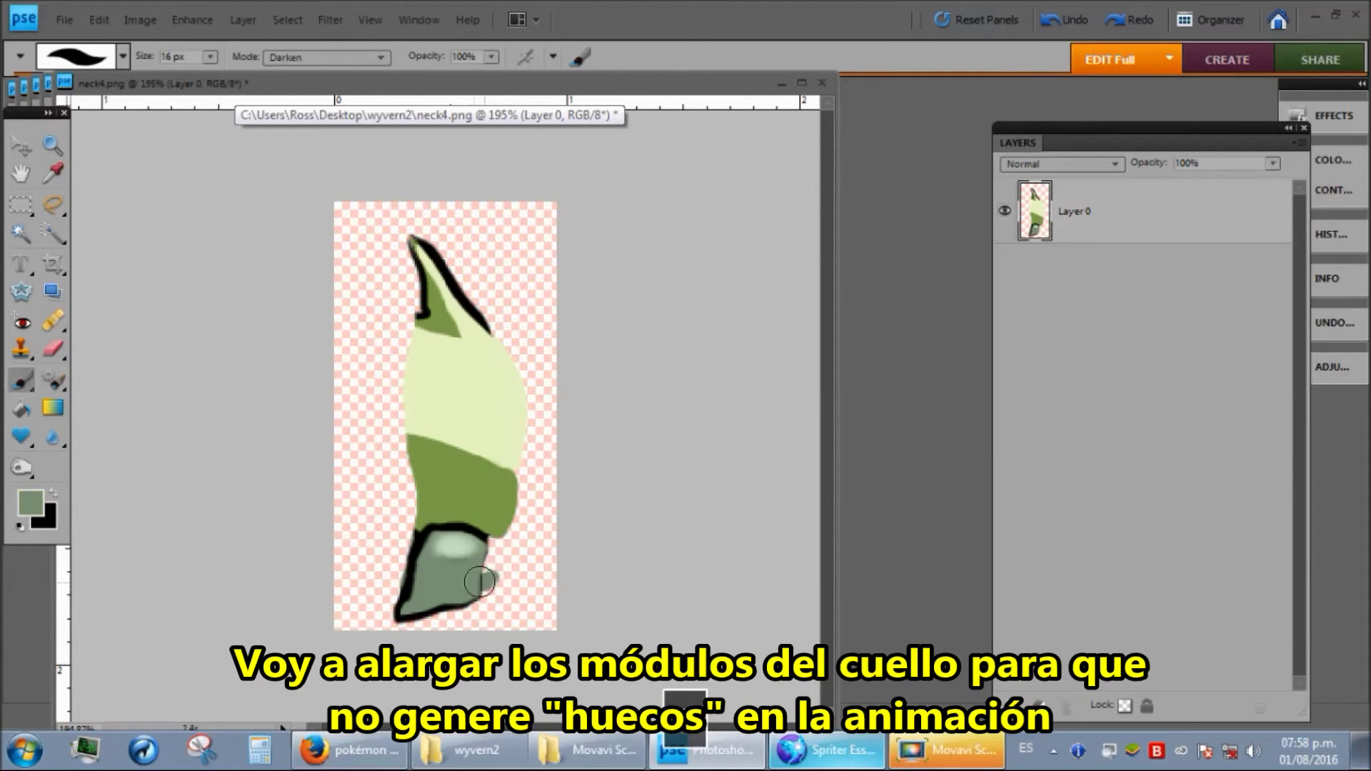
{"action": "key", "text": "ctrl+z"}
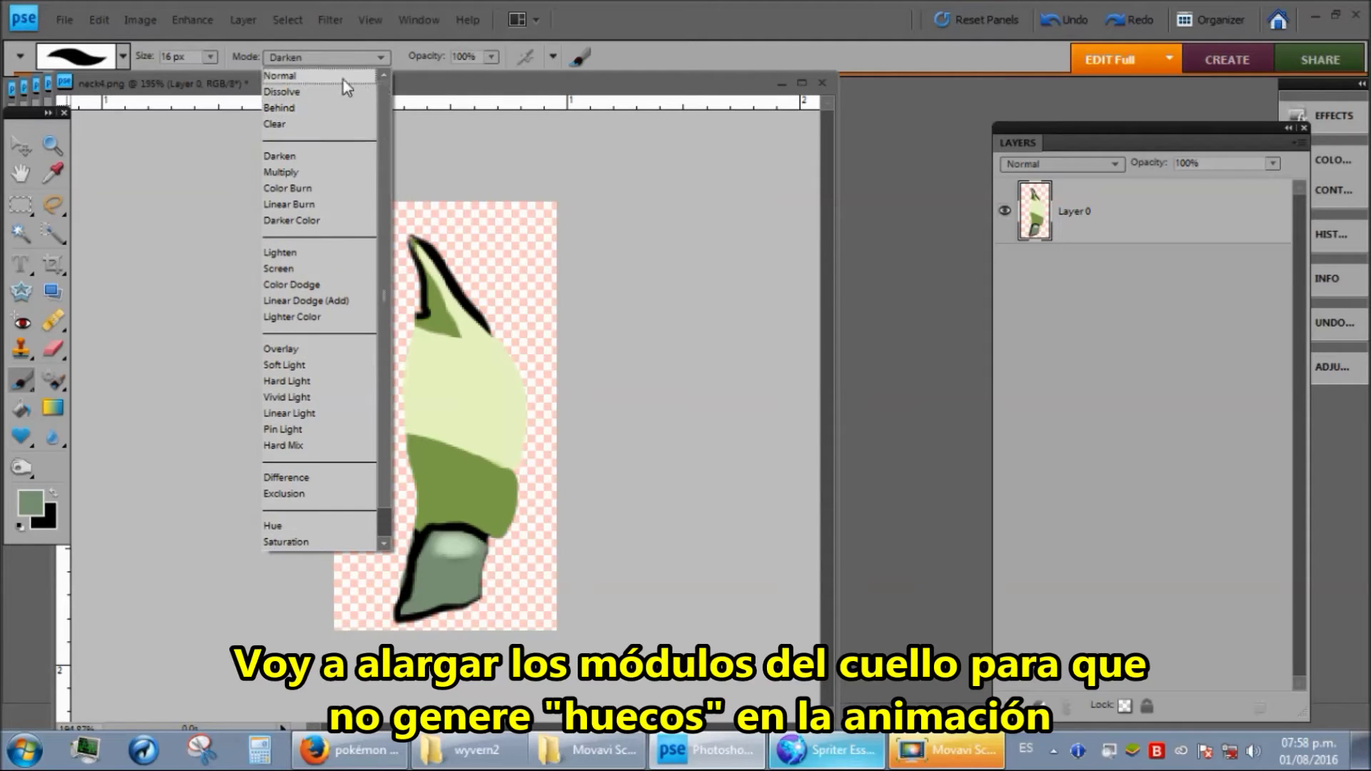
{"action": "left_click", "coordinate": [354, 77]}
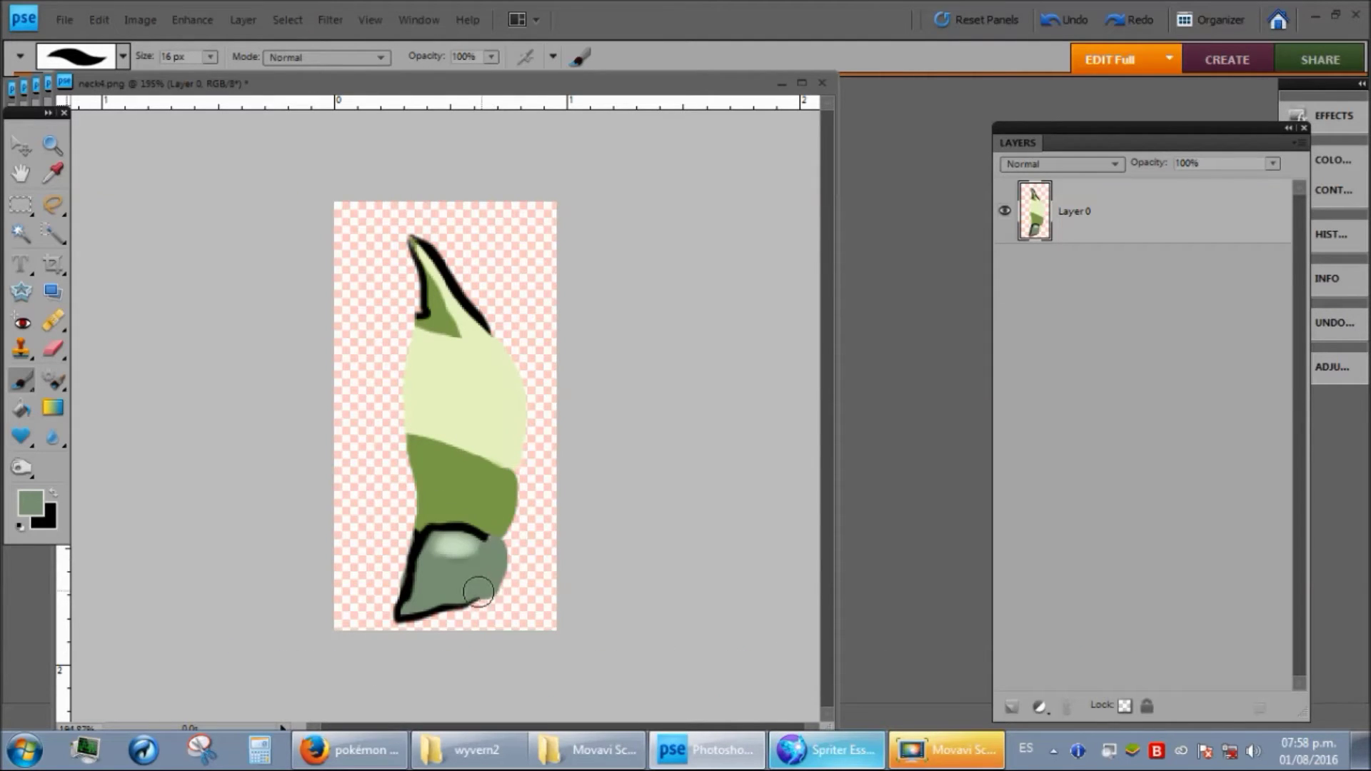
- Paint the dark green and light green bands of neck4.png further outward along the right edge
{"action": "key", "text": "b"}
{"action": "left_click", "coordinate": [501, 544], "text": "alt"}
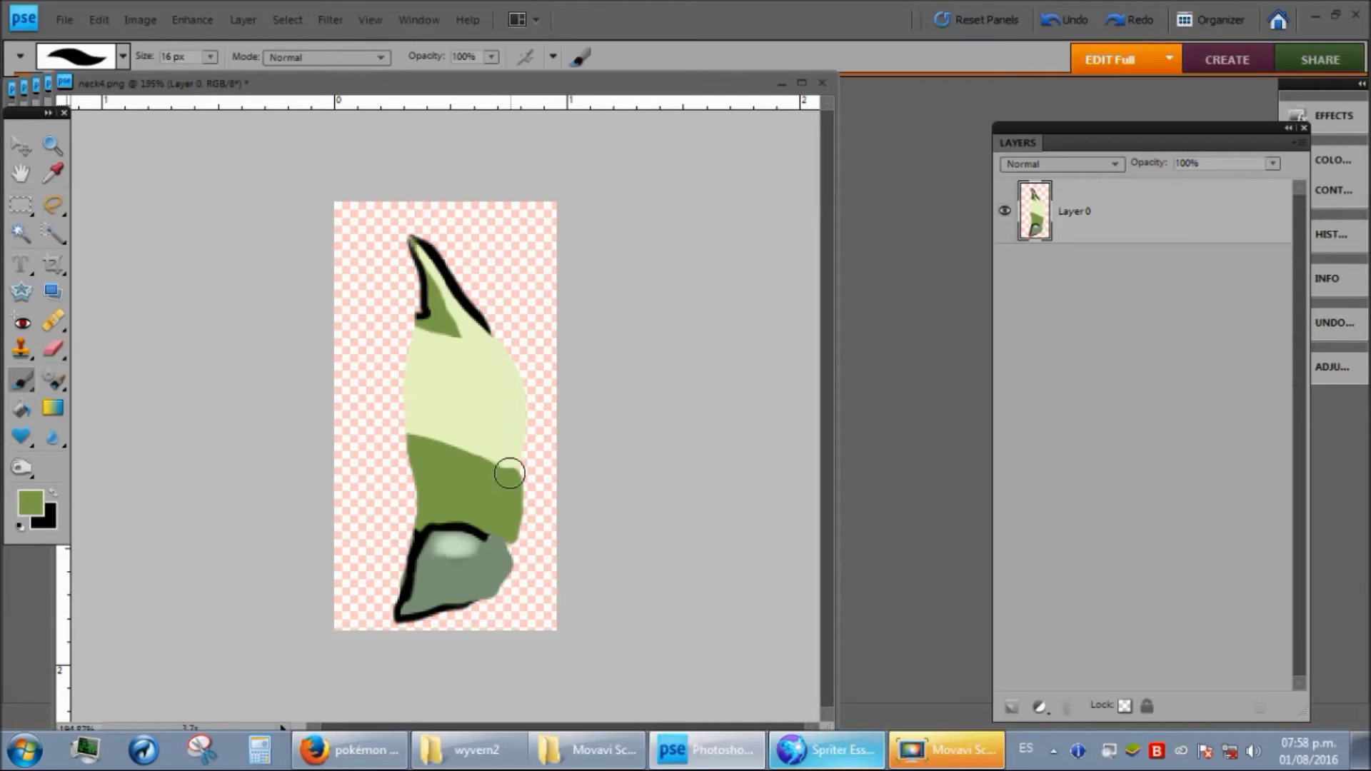
{"action": "key", "text": "b"}
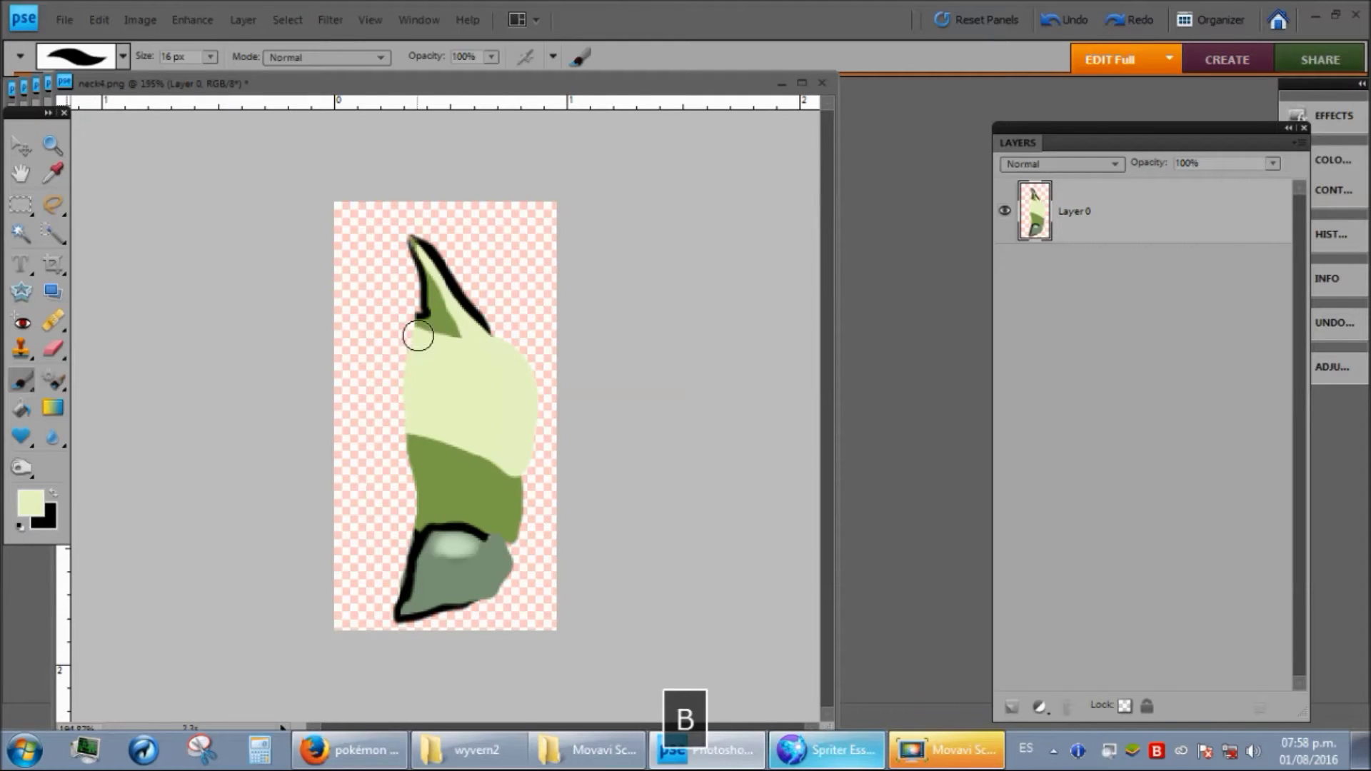
- Widen the green bands along the left edge of neck4.png, thicken the black belly outline's upper corner, and save the image
{"action": "key", "text": "b"}
{"action": "left_click", "coordinate": [412, 530], "text": "alt"}
{"action": "key", "text": "ctrl+s"}
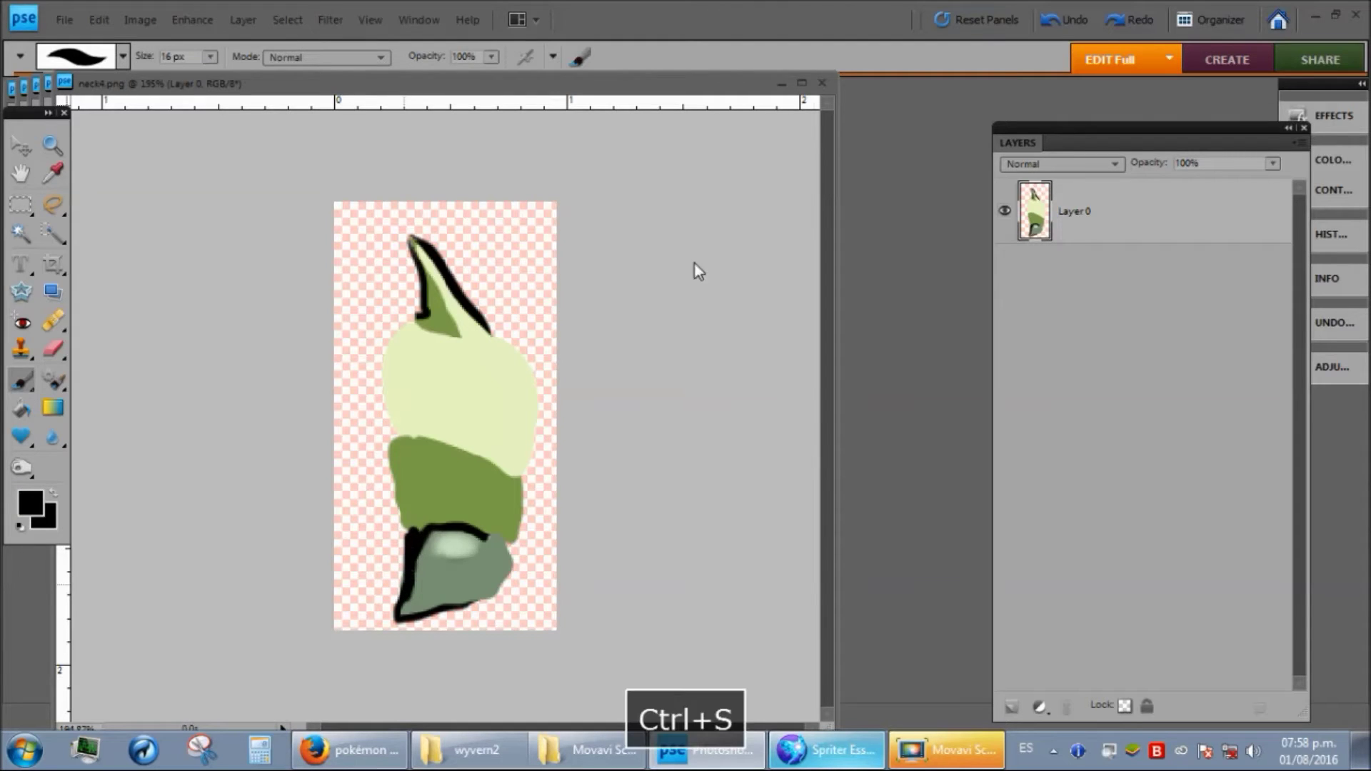
- Switch to Spriter and play back the animation close up to examine the neck joints with the edited piece
{"action": "left_click", "coordinate": [822, 759]}
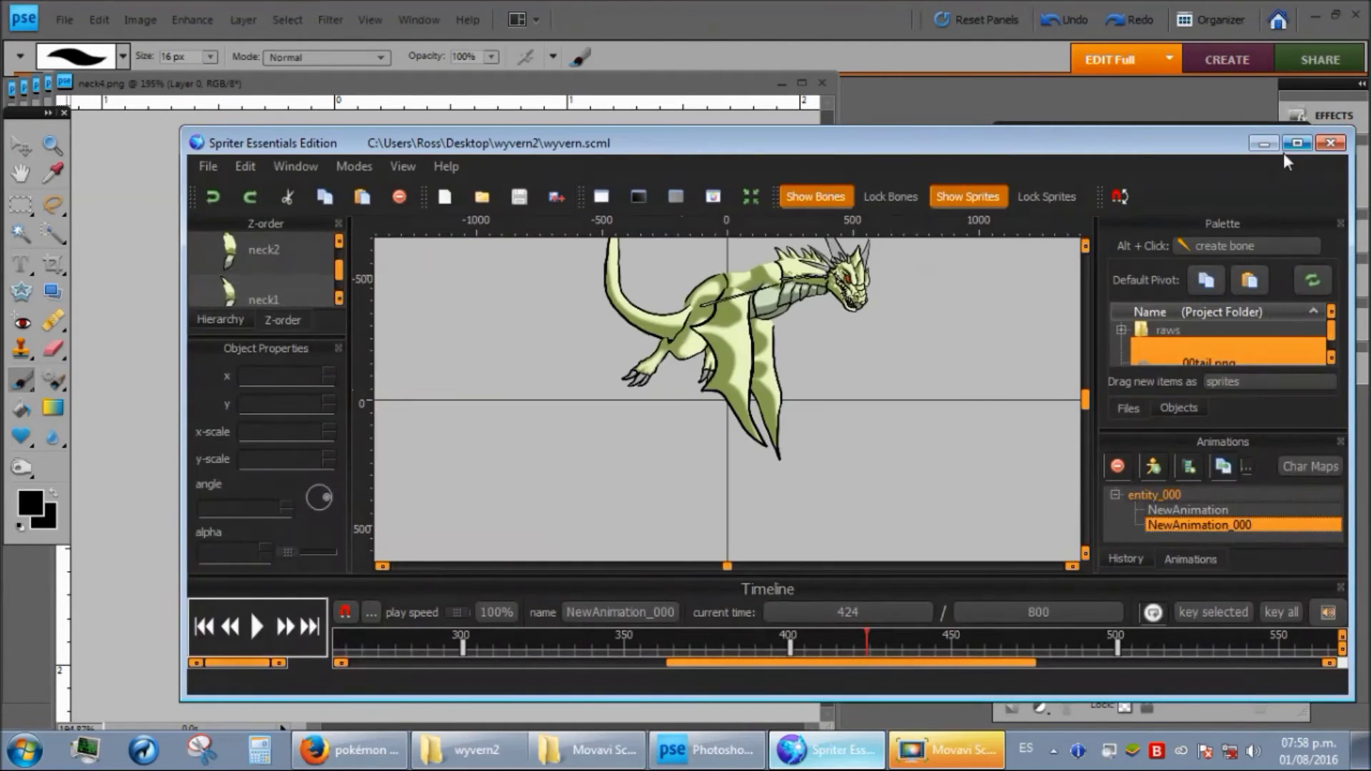
{"action": "scroll", "coordinate": [1050, 114], "scroll_direction": "up", "scroll_amount": 5}
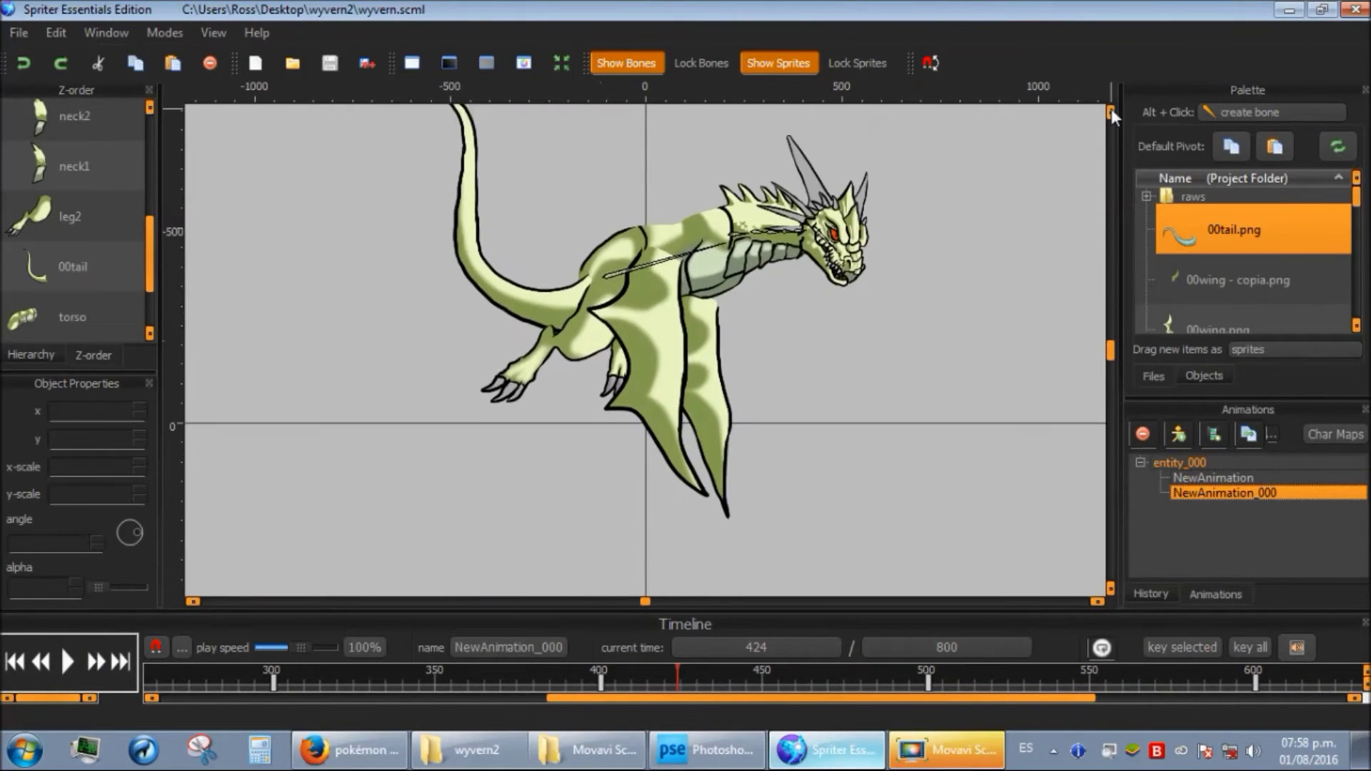
{"action": "left_click", "coordinate": [68, 662]}
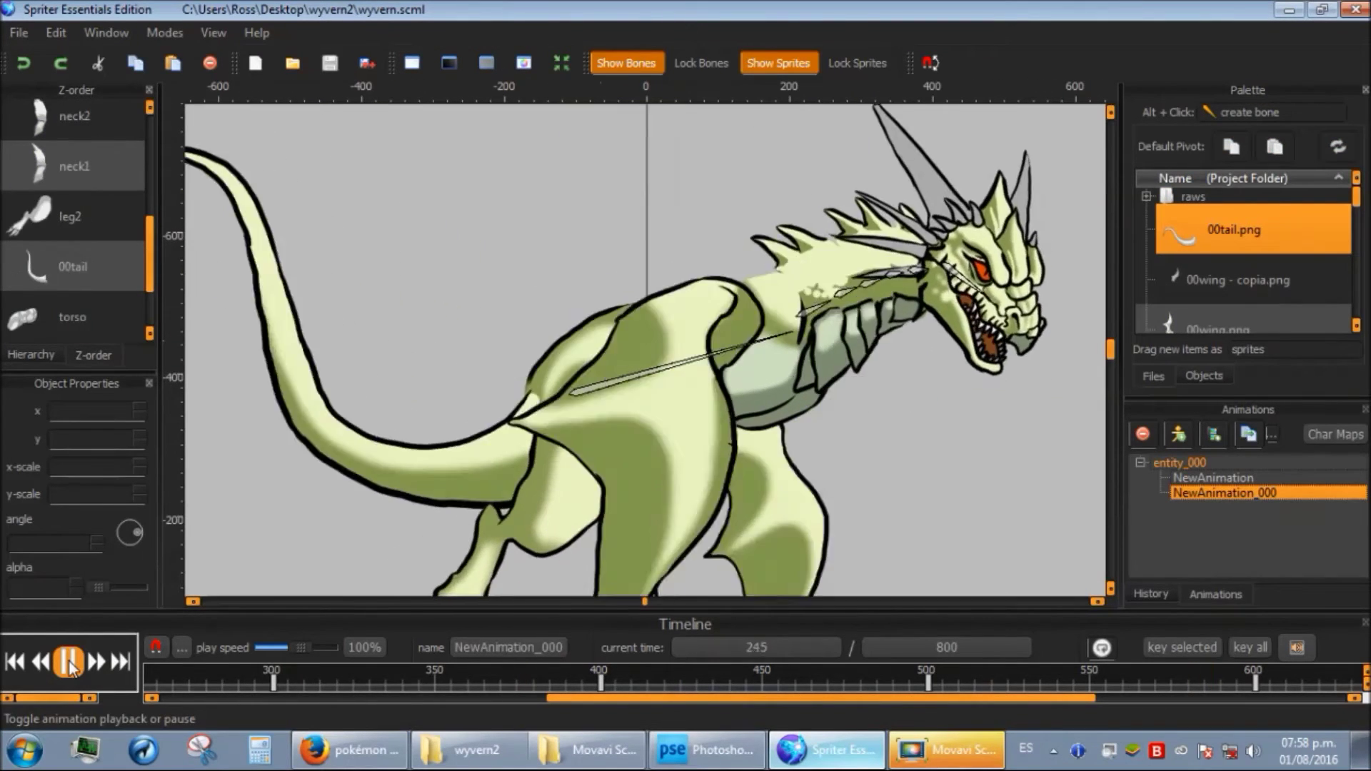
{"action": "left_click", "coordinate": [68, 662]}
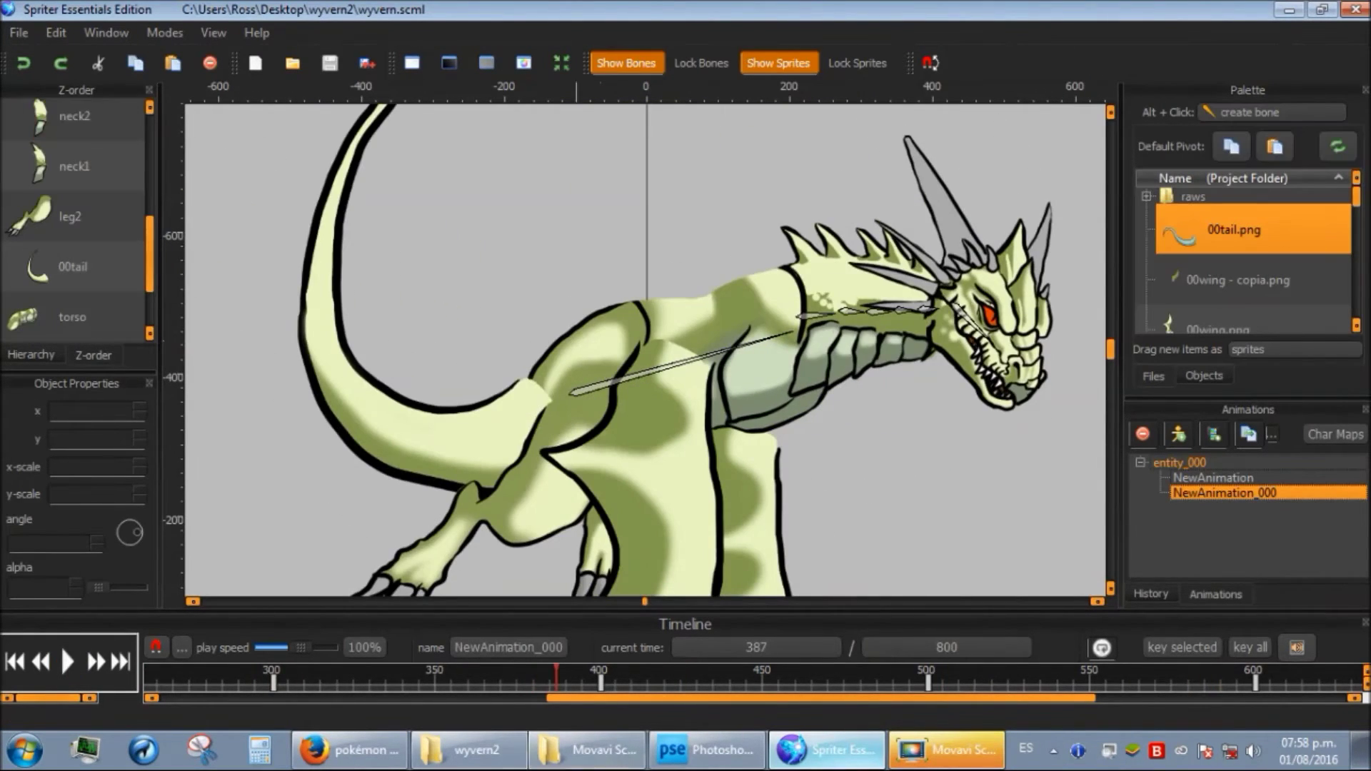
- Switch back to Photoshop, save and close neck4.png, and open neck3.png from the wyvern2 folder, enlarged for editing
{"action": "left_click", "coordinate": [477, 750]}
{"action": "left_click", "coordinate": [704, 751]}
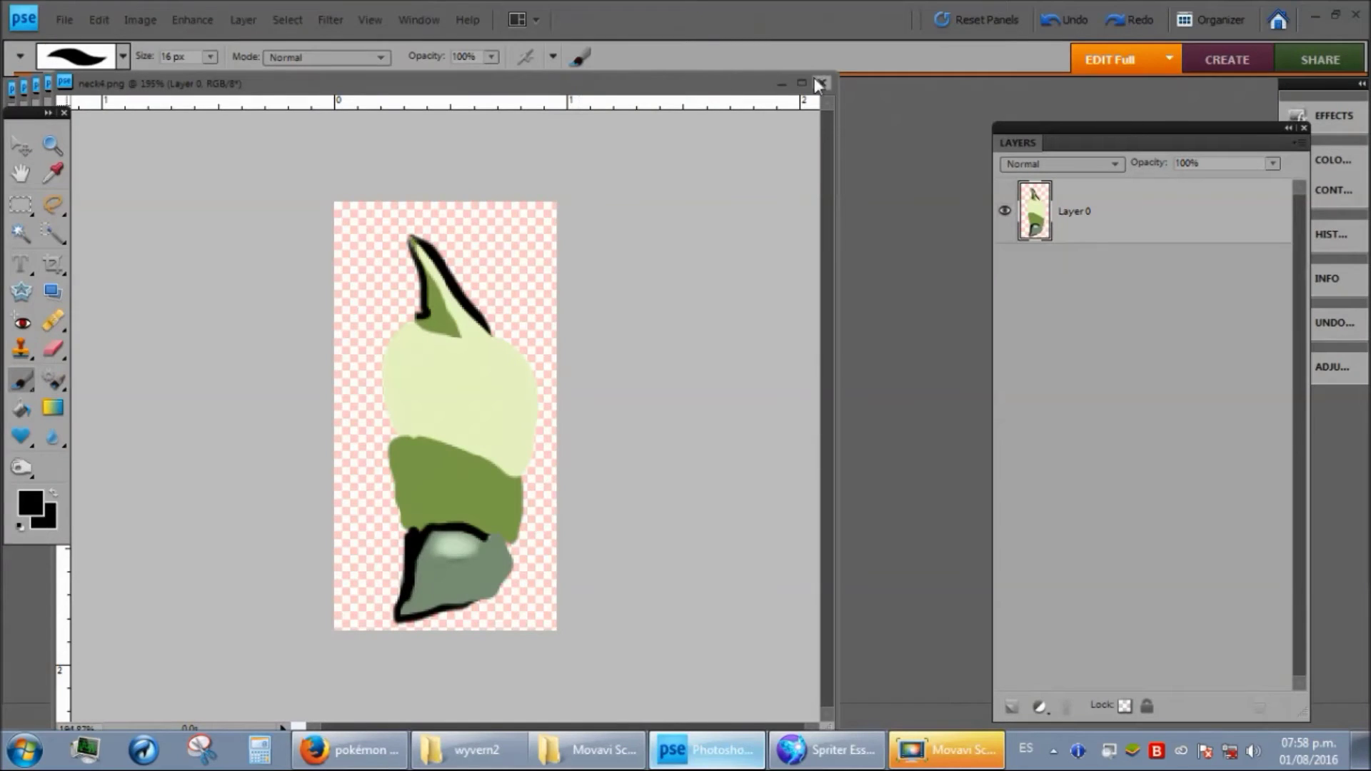
{"action": "key", "text": "ctrl+s"}
{"action": "key", "text": "ctrl+w"}
{"action": "key", "text": "alt+Tab"}
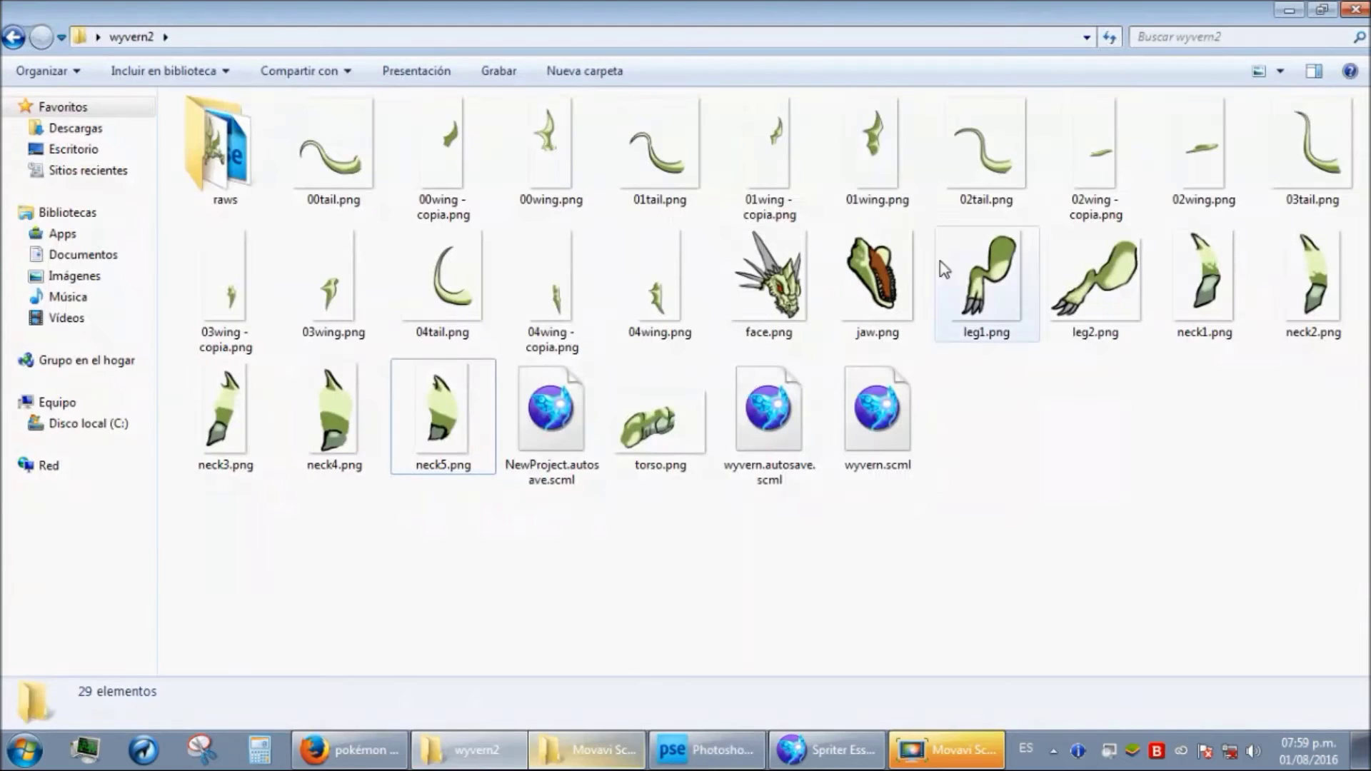
{"action": "left_click_drag", "start_coordinate": [226, 412], "coordinate": [242, 383]}
{"action": "scroll", "coordinate": [648, 420], "scroll_direction": "up", "scroll_amount": 13}
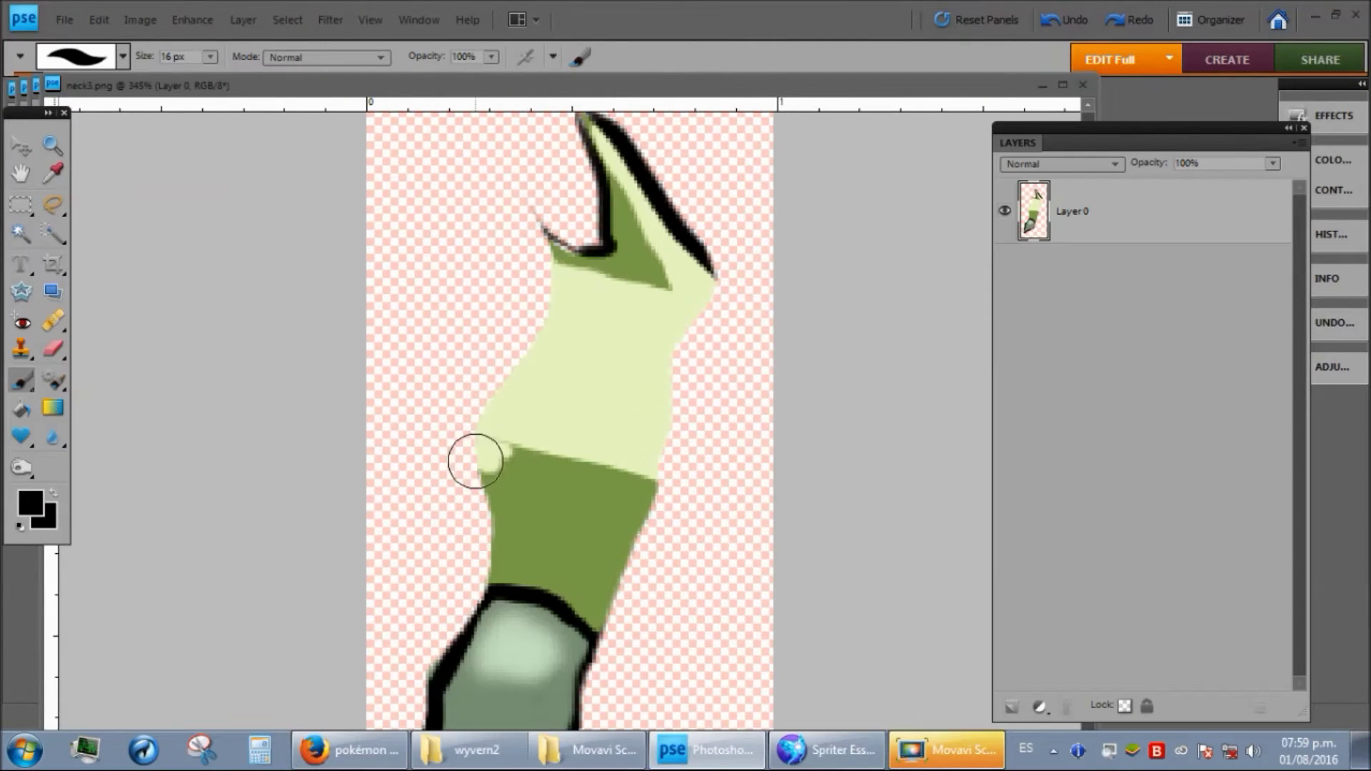
- Widen the dark green and light green bands of neck3.png on both sides with the 16 px brush, using their sampled colours
{"action": "key", "text": "i"}
{"action": "left_click", "coordinate": [523, 486]}
{"action": "key", "text": "b"}
{"action": "left_click_drag", "start_coordinate": [489, 464], "coordinate": [499, 514]}
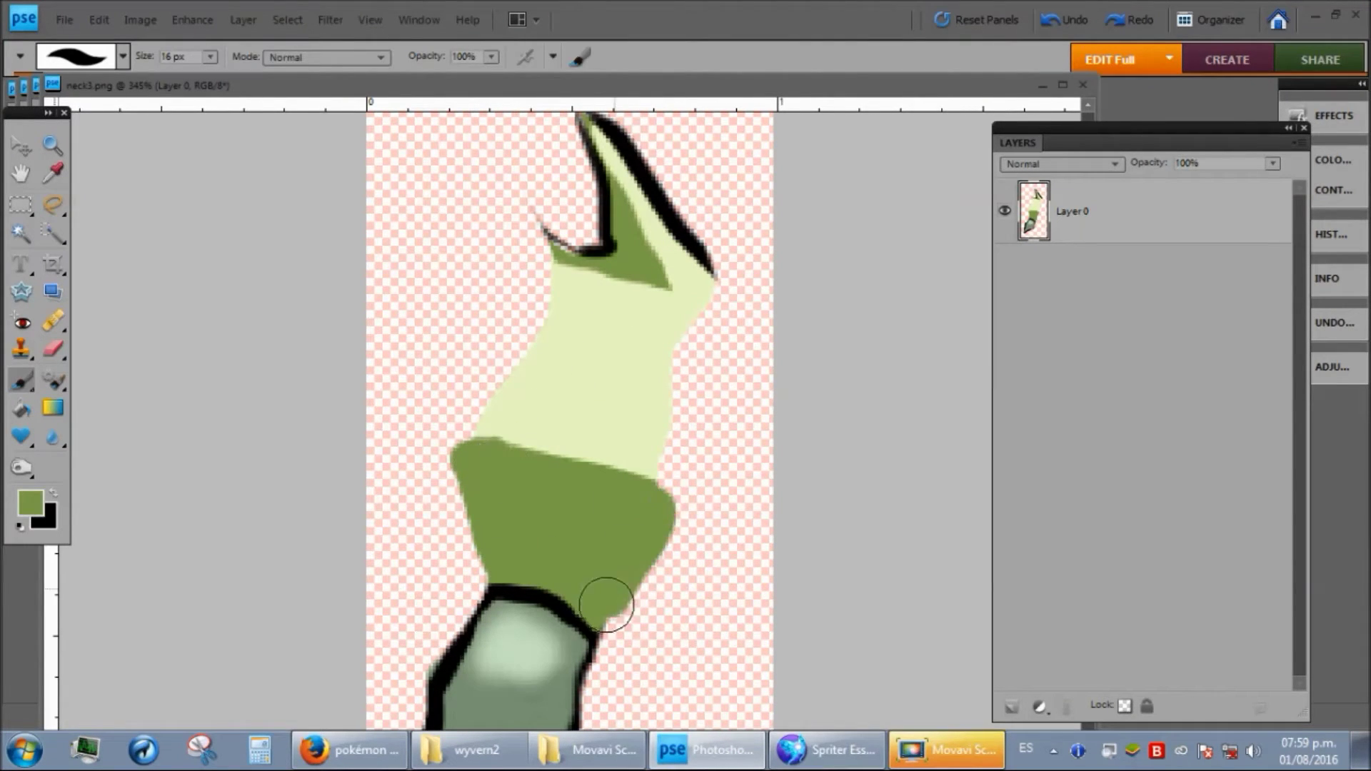
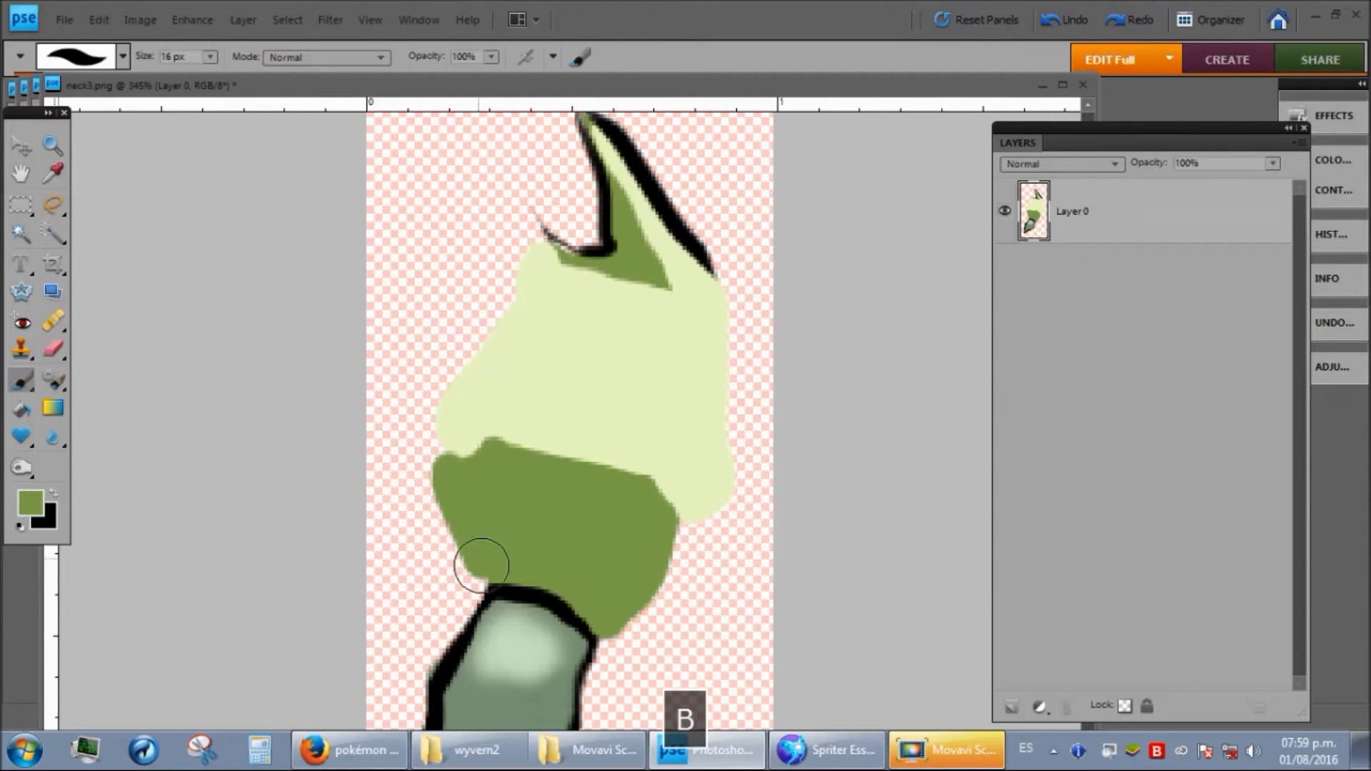
{"action": "mouse_move", "coordinate": [478, 555]}
{"action": "left_mouse_down"}
{"action": "mouse_move", "coordinate": [440, 495]}
{"action": "mouse_move", "coordinate": [475, 469]}
{"action": "left_mouse_up"}
{"action": "left_click_drag", "start_coordinate": [656, 527], "coordinate": [612, 645]}
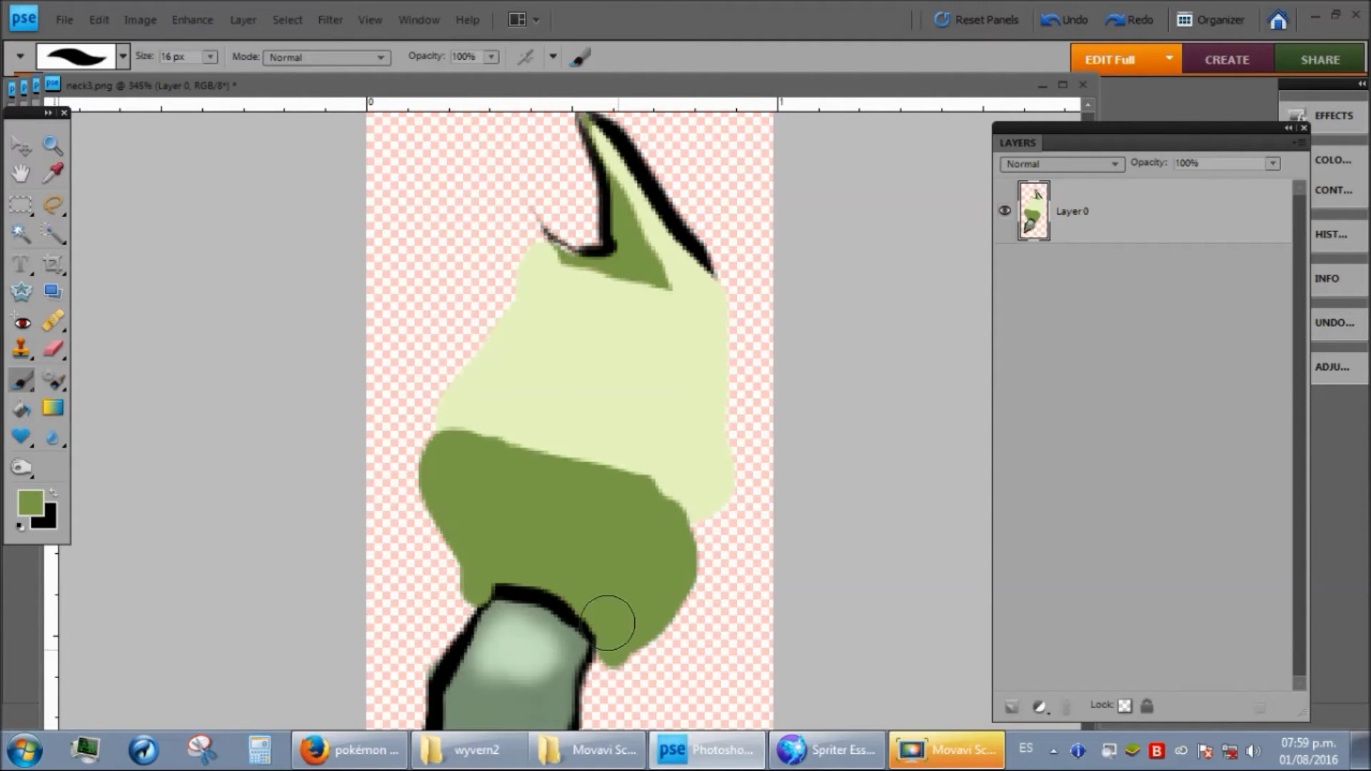
- Thicken the black outline around the grey-green belly plate of neck3.png, using the outline's sampled colour
{"action": "key", "text": "i"}
{"action": "left_click", "coordinate": [560, 598]}
{"action": "key", "text": "b"}
{"action": "left_click_drag", "start_coordinate": [504, 593], "coordinate": [462, 631]}
{"action": "key", "text": "space"}
{"action": "left_click_drag", "start_coordinate": [566, 558], "coordinate": [565, 430]}
{"action": "key", "text": "b"}
{"action": "mouse_move", "coordinate": [527, 621]}
{"action": "left_mouse_down"}
{"action": "mouse_move", "coordinate": [580, 580]}
{"action": "mouse_move", "coordinate": [562, 471]}
{"action": "left_mouse_up"}
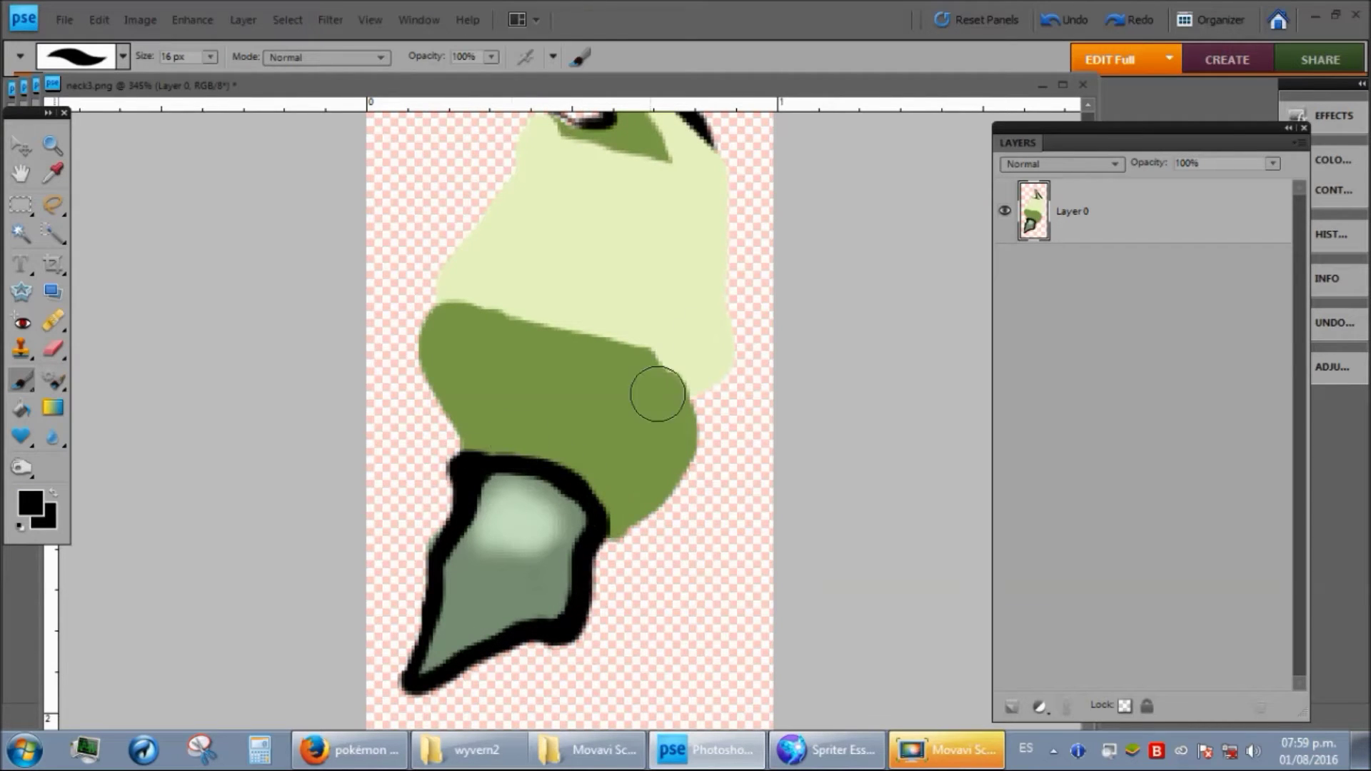
- Paint the dark green and light green bands of neck3.png further outward along the right edge
{"action": "key", "text": "i"}
{"action": "left_click", "coordinate": [592, 419]}
{"action": "key", "text": "b"}
{"action": "left_click_drag", "start_coordinate": [614, 541], "coordinate": [703, 397]}
{"action": "key", "text": "i"}
{"action": "left_click", "coordinate": [703, 391]}
{"action": "key", "text": "b"}
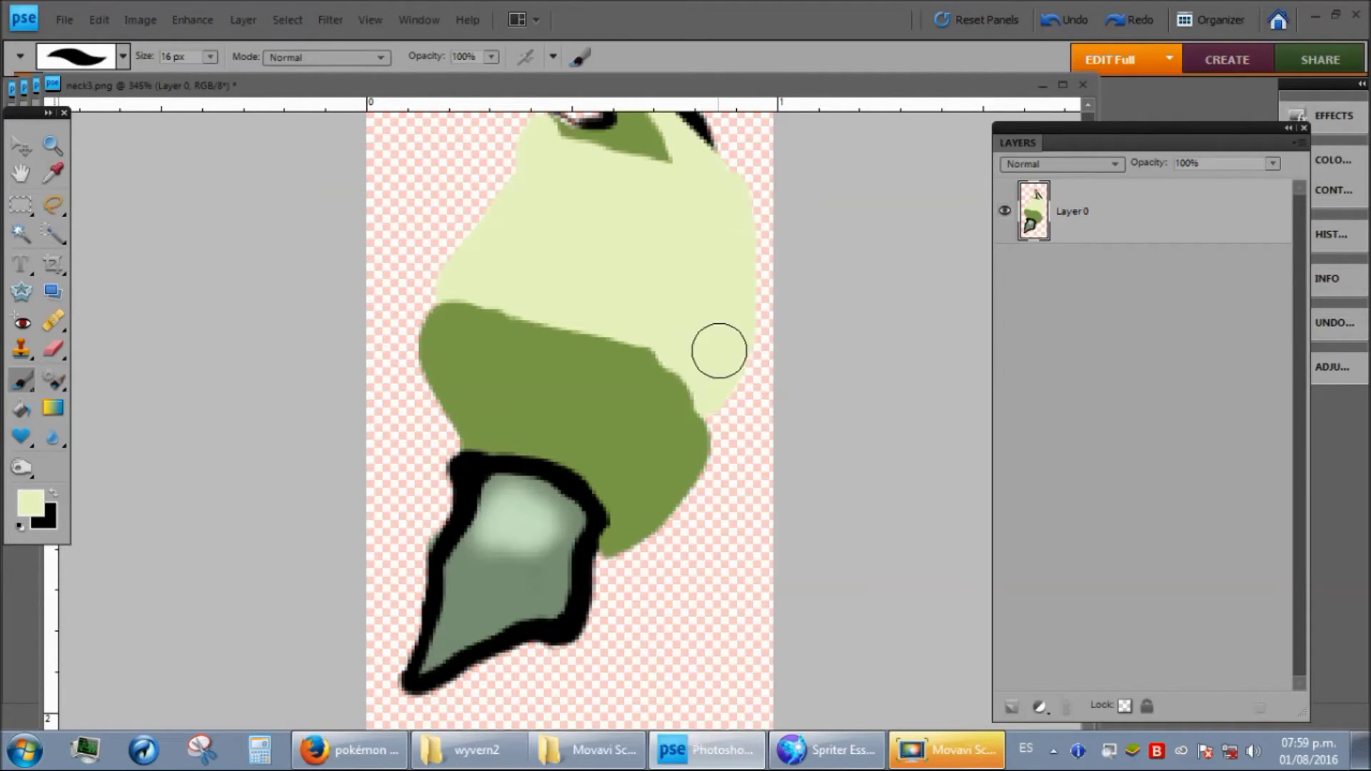
- Extend both green bands of neck3.png outward along the left edge and save the image
{"action": "key", "text": "i"}
{"action": "left_click_drag", "start_coordinate": [369, 85], "coordinate": [378, 83]}
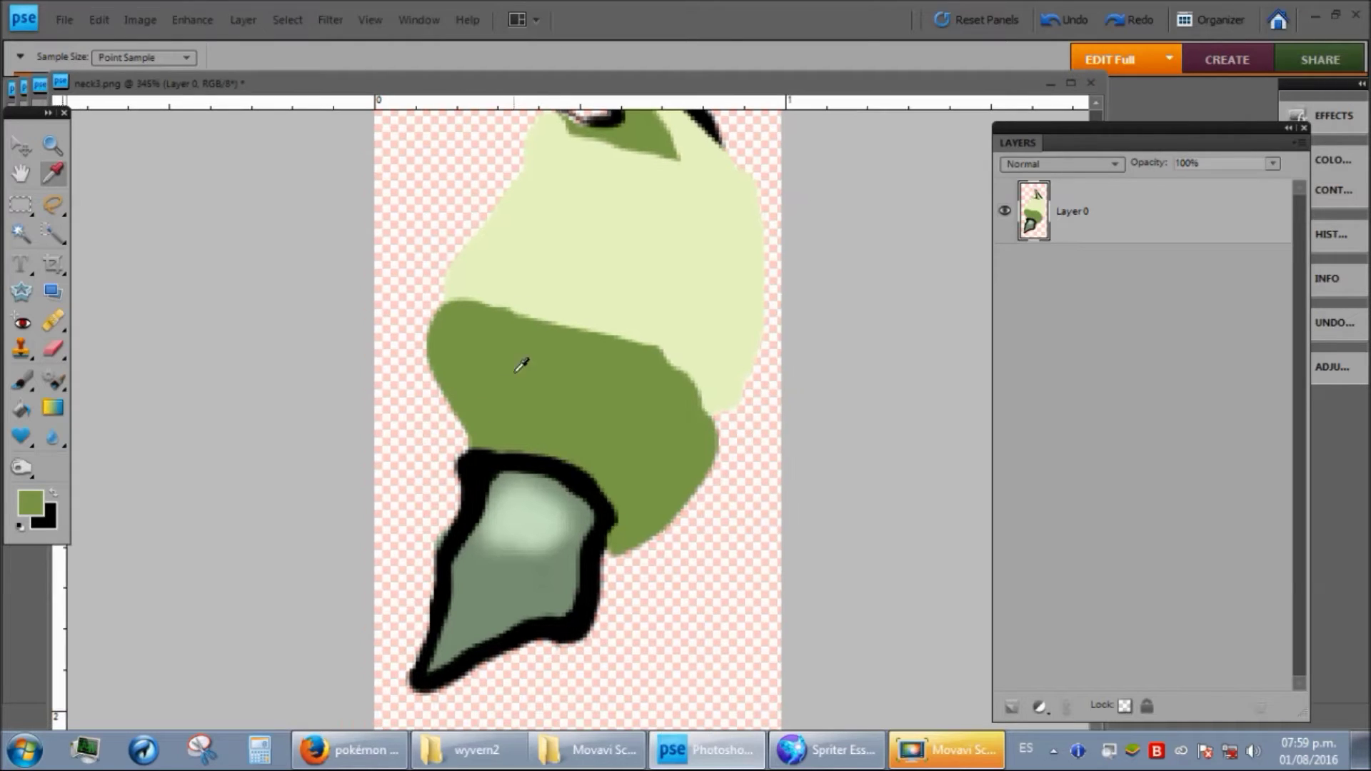
{"action": "key", "text": "b"}
{"action": "key", "text": "i"}
{"action": "left_click", "coordinate": [446, 270]}
{"action": "key", "text": "b"}
{"action": "key", "text": "ctrl+s"}
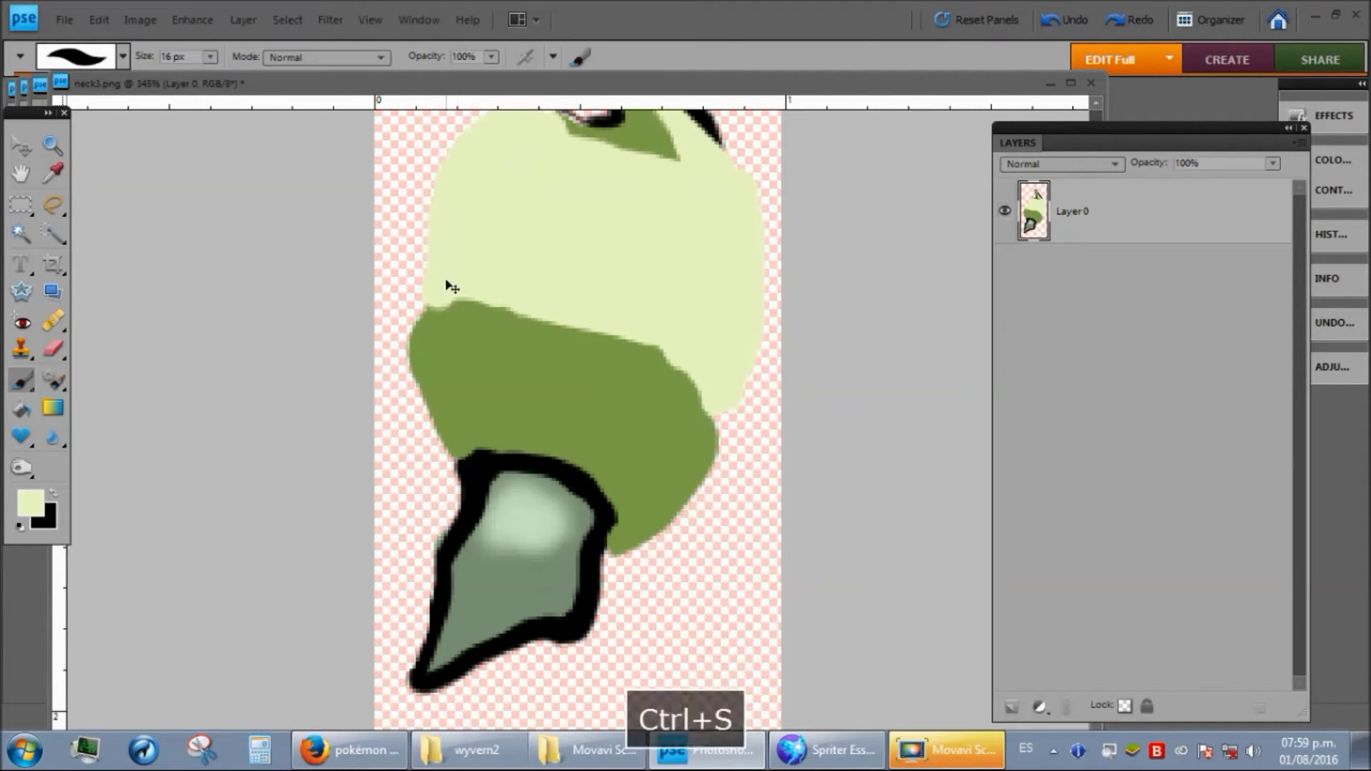
- Switch to Spriter and play back the animation to examine the neck with the widened neck3 piece
{"action": "left_click", "coordinate": [831, 756]}
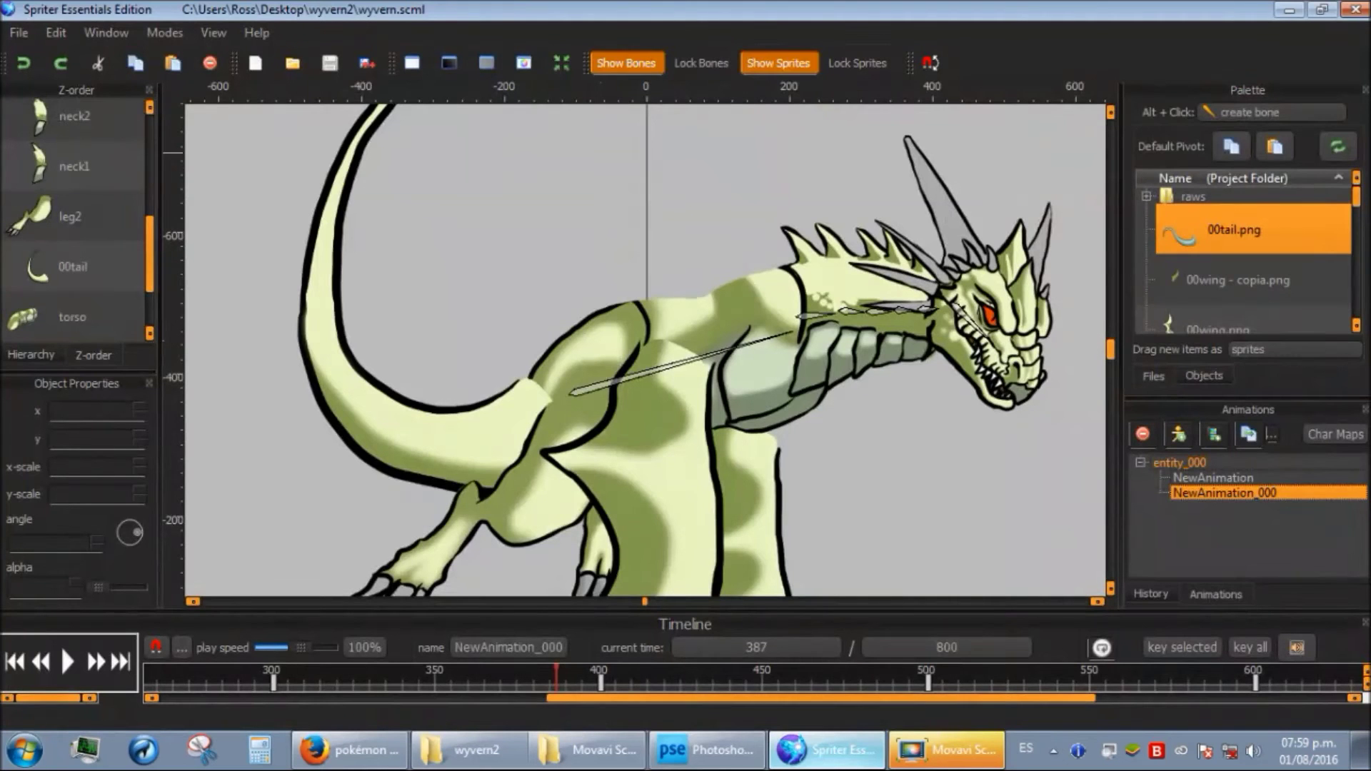
{"action": "left_click", "coordinate": [68, 662]}
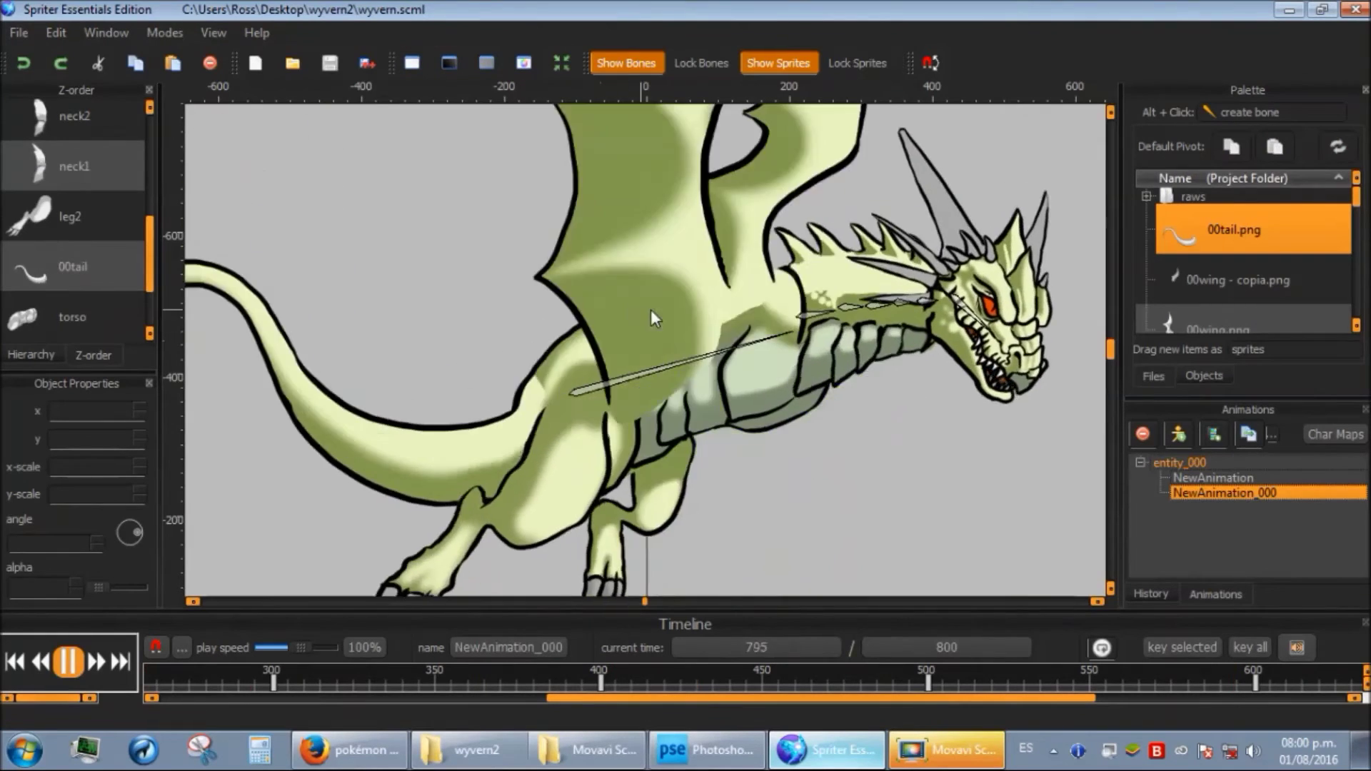
{"action": "scroll", "coordinate": [745, 250], "scroll_direction": "down", "scroll_amount": 4}
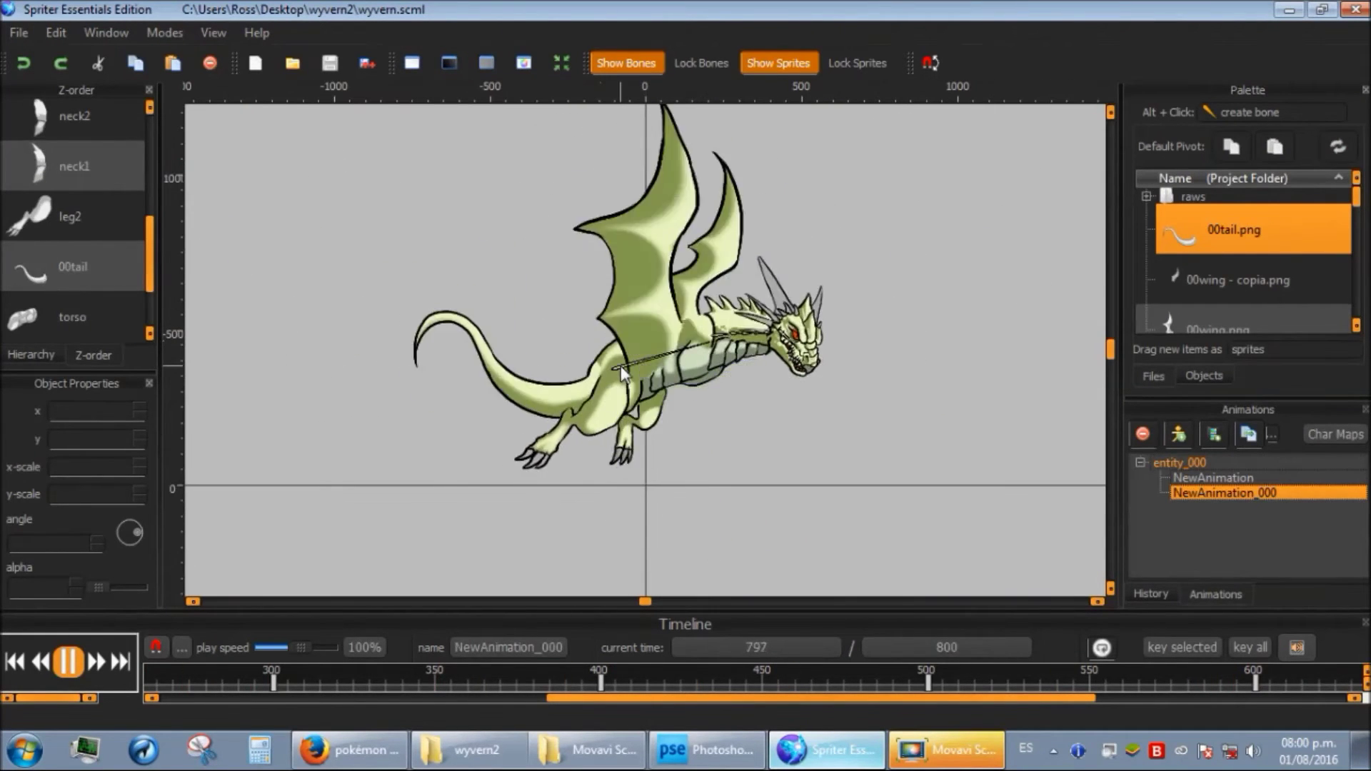
{"action": "left_click", "coordinate": [68, 662]}
{"action": "left_click", "coordinate": [18, 32]}
{"action": "left_click", "coordinate": [43, 135]}
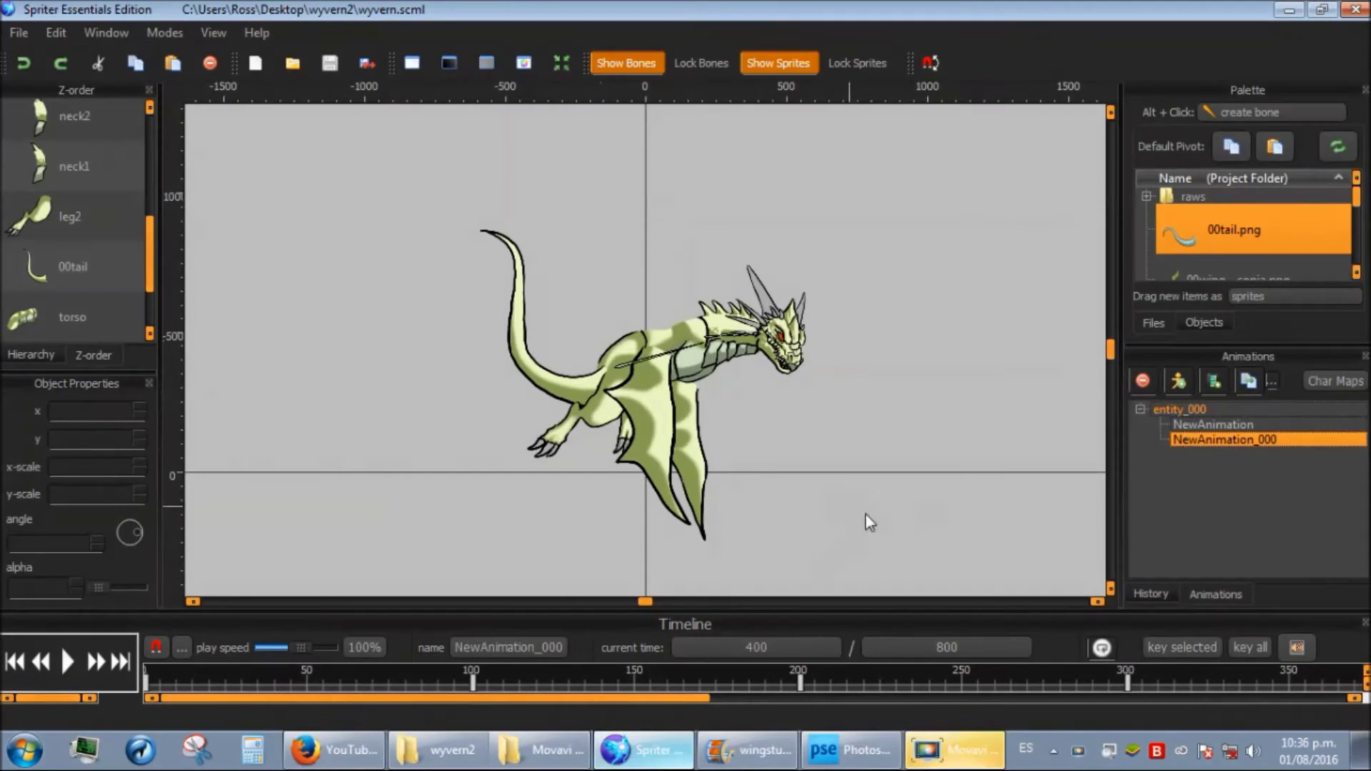
- At time 400, select all the wyvern's parts, tilt the whole body slightly head-up, and play back the animation
{"action": "left_click", "coordinate": [622, 365]}
{"action": "key", "text": "ctrl+a"}
{"action": "left_click_drag", "start_coordinate": [725, 334], "coordinate": [718, 313]}
{"action": "left_click", "coordinate": [818, 450]}
{"action": "left_click", "coordinate": [62, 664]}
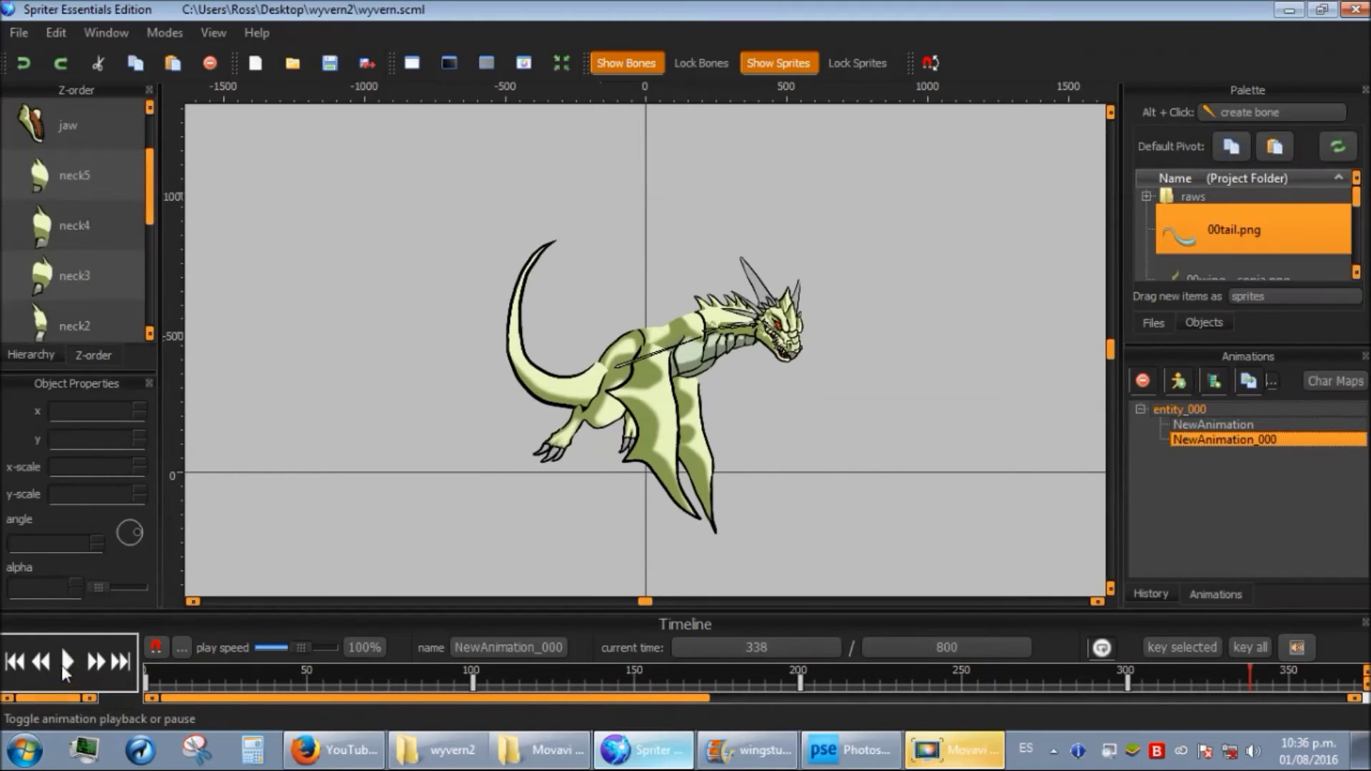
- Select the root bone with all its attached parts, tilt the body head-up around time 100, and play back the motion
{"action": "left_click", "coordinate": [837, 696]}
{"action": "left_click_drag", "start_coordinate": [837, 692], "coordinate": [69, 694]}
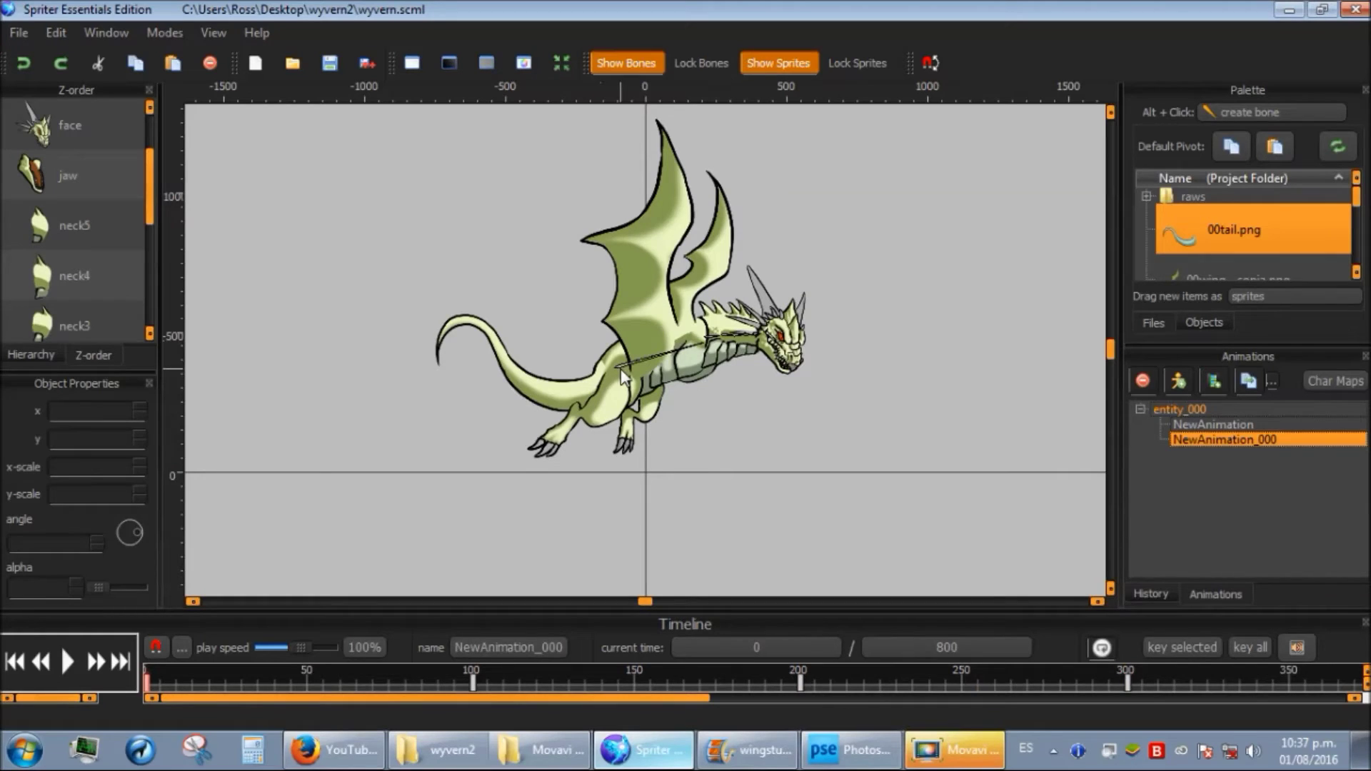
{"action": "left_click", "coordinate": [620, 369]}
{"action": "key", "text": "z"}
{"action": "left_click", "coordinate": [67, 662]}
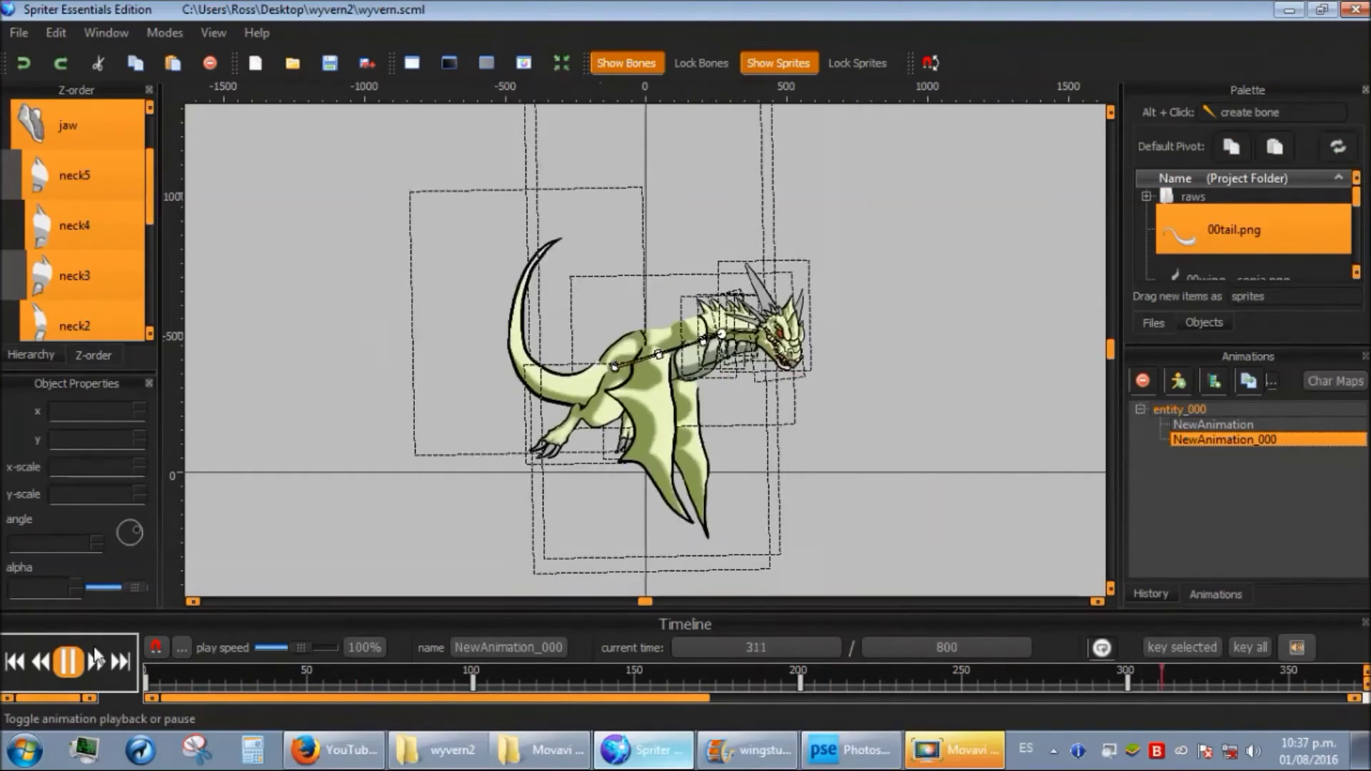
{"action": "left_click", "coordinate": [336, 512]}
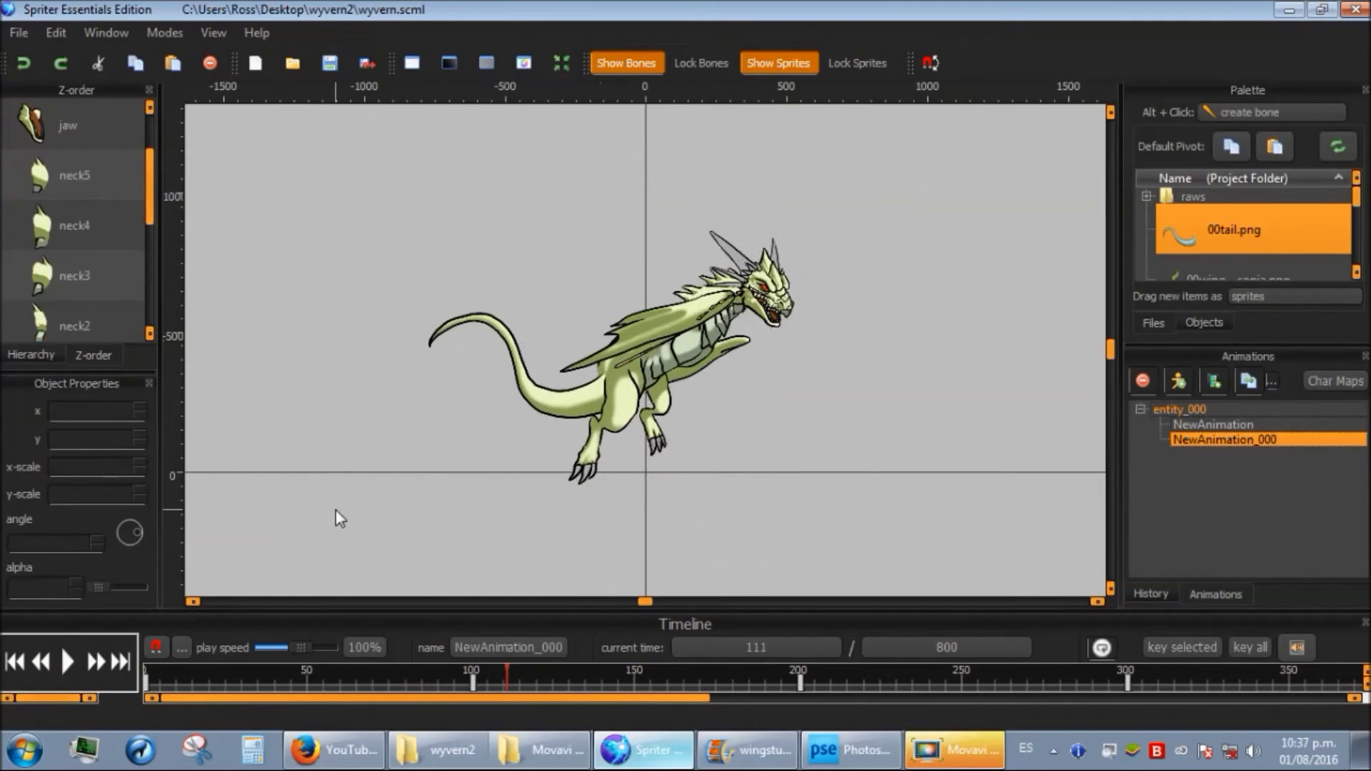
- At time 200, select the neck with the head and jaw, rotate them upward, and angle the head back down
{"action": "left_click", "coordinate": [74, 666]}
{"action": "mouse_move", "coordinate": [207, 672]}
{"action": "left_mouse_down"}
{"action": "mouse_move", "coordinate": [374, 671]}
{"action": "mouse_move", "coordinate": [491, 690]}
{"action": "mouse_move", "coordinate": [705, 662]}
{"action": "left_mouse_up"}
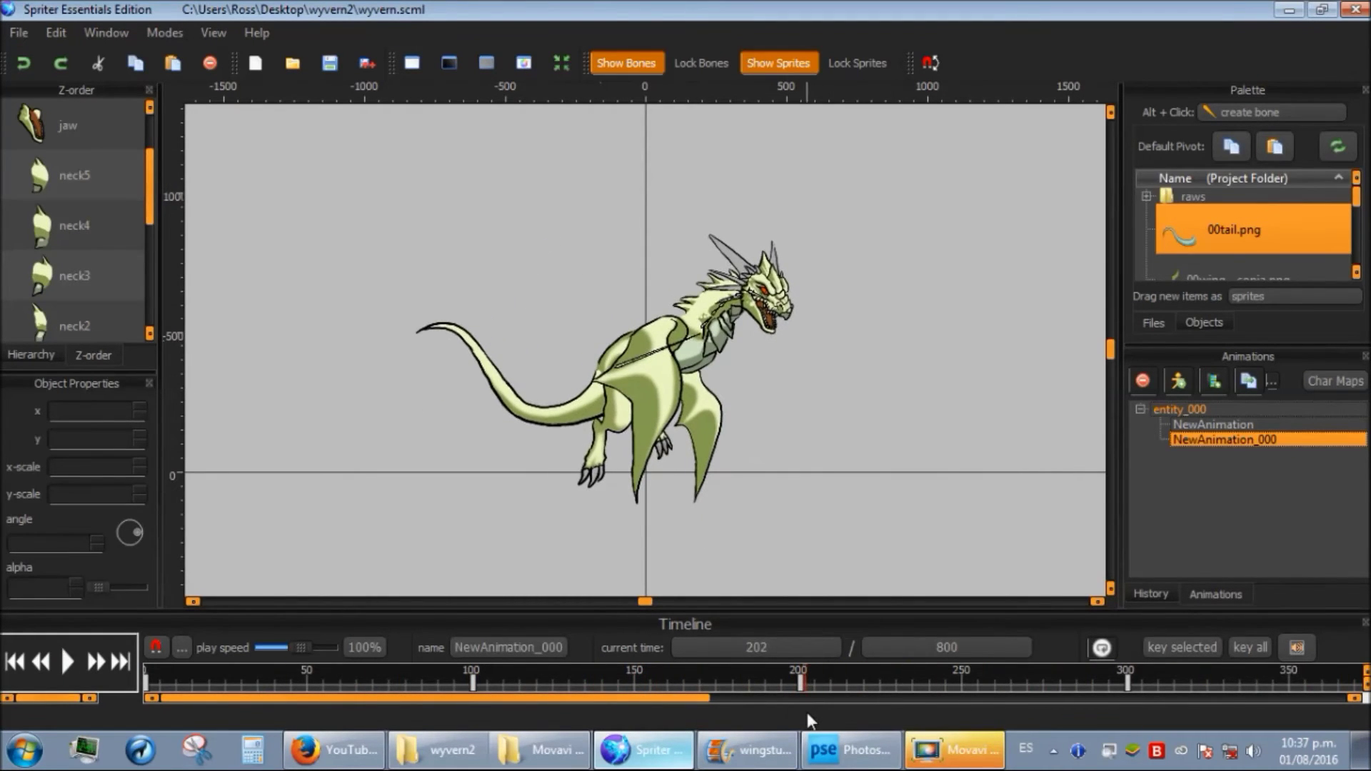
{"action": "key", "text": "Return"}
{"action": "scroll", "coordinate": [737, 314], "scroll_direction": "up", "scroll_amount": 3}
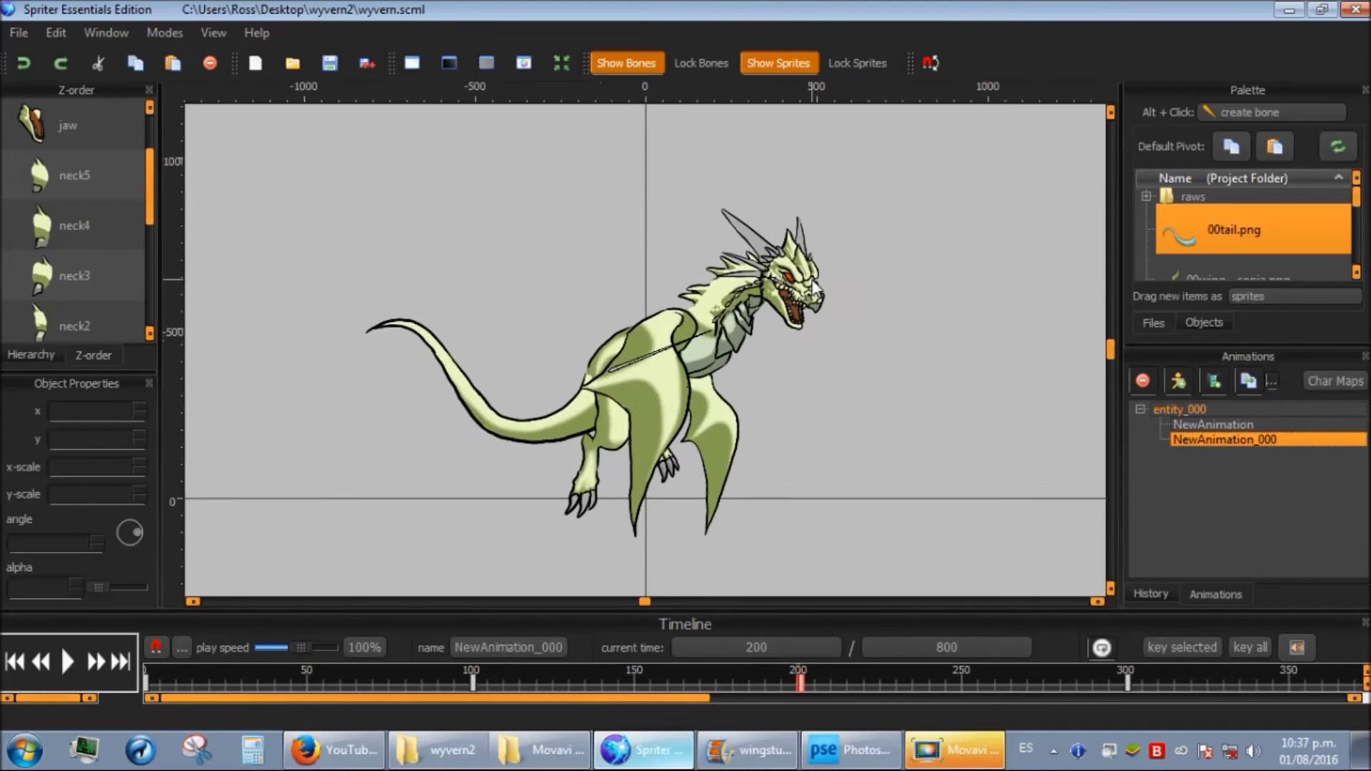
{"action": "key", "text": "z"}
{"action": "left_click_drag", "start_coordinate": [848, 252], "coordinate": [859, 217]}
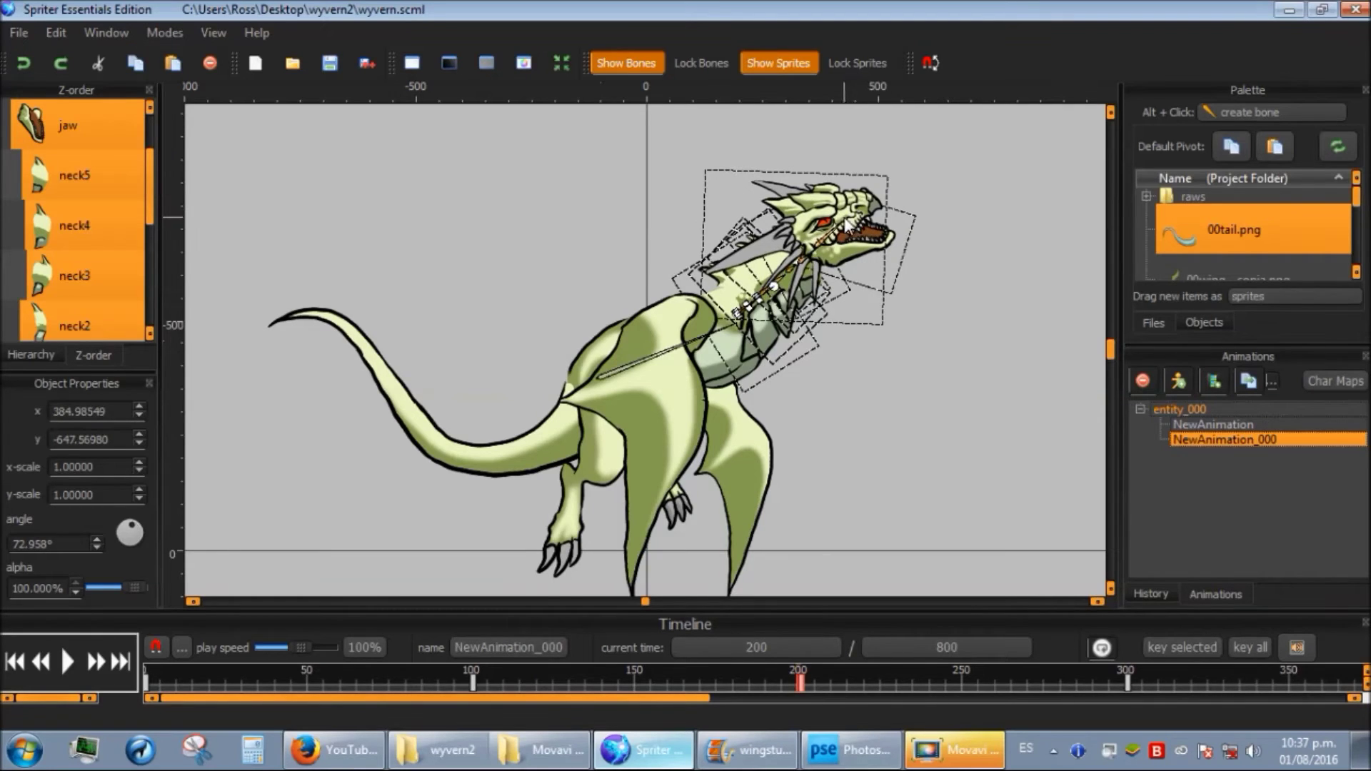
{"action": "left_click", "coordinate": [828, 247]}
{"action": "left_click_drag", "start_coordinate": [847, 227], "coordinate": [861, 270]}
- Play back the full animation close up and from further out to examine the new neck and head movement
{"action": "left_click", "coordinate": [67, 662]}
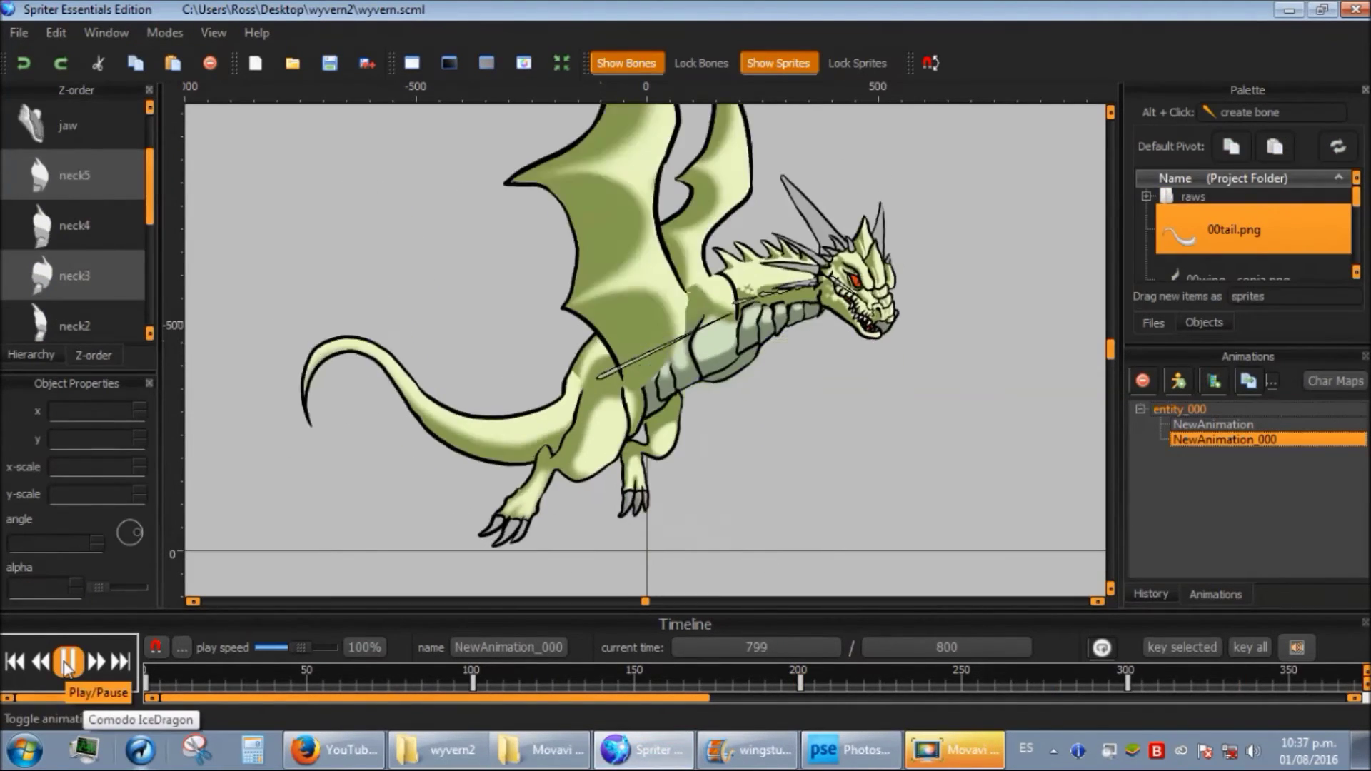
{"action": "left_click", "coordinate": [67, 662]}
{"action": "scroll", "coordinate": [682, 443], "scroll_direction": "down", "scroll_amount": 3}
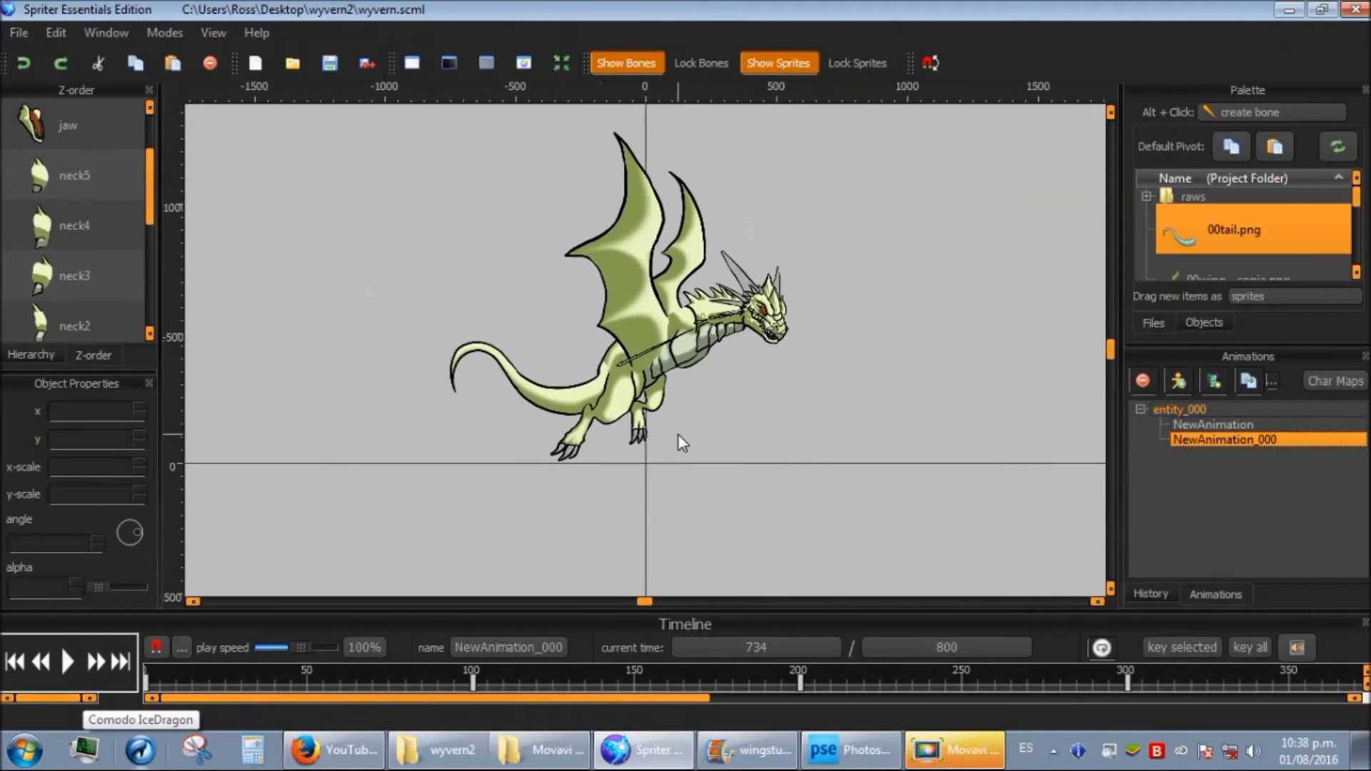
{"action": "left_click", "coordinate": [66, 666]}
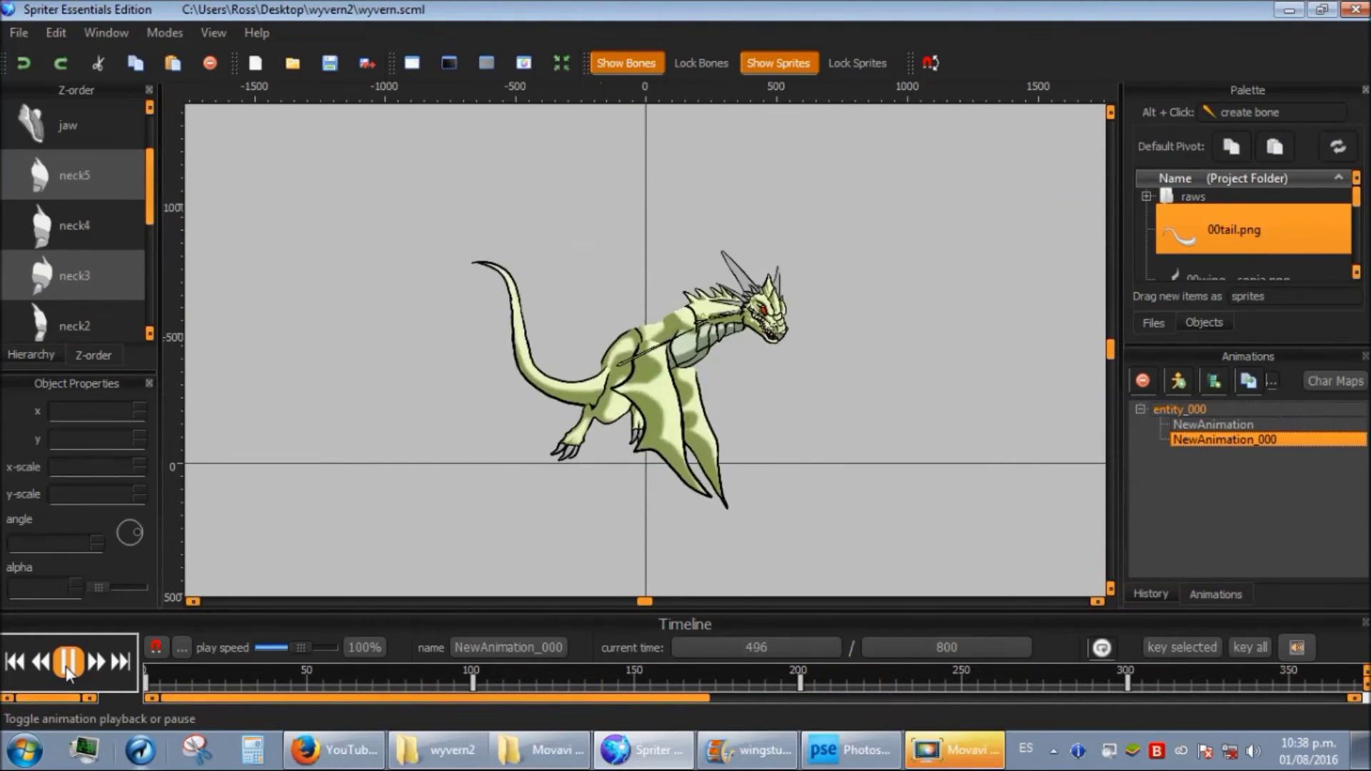
{"action": "left_click", "coordinate": [66, 666]}
- Open 00tail.png to 04tail.png from the wyvern2 folder together in Photoshop and shorten the layers palette
{"action": "left_click", "coordinate": [860, 753]}
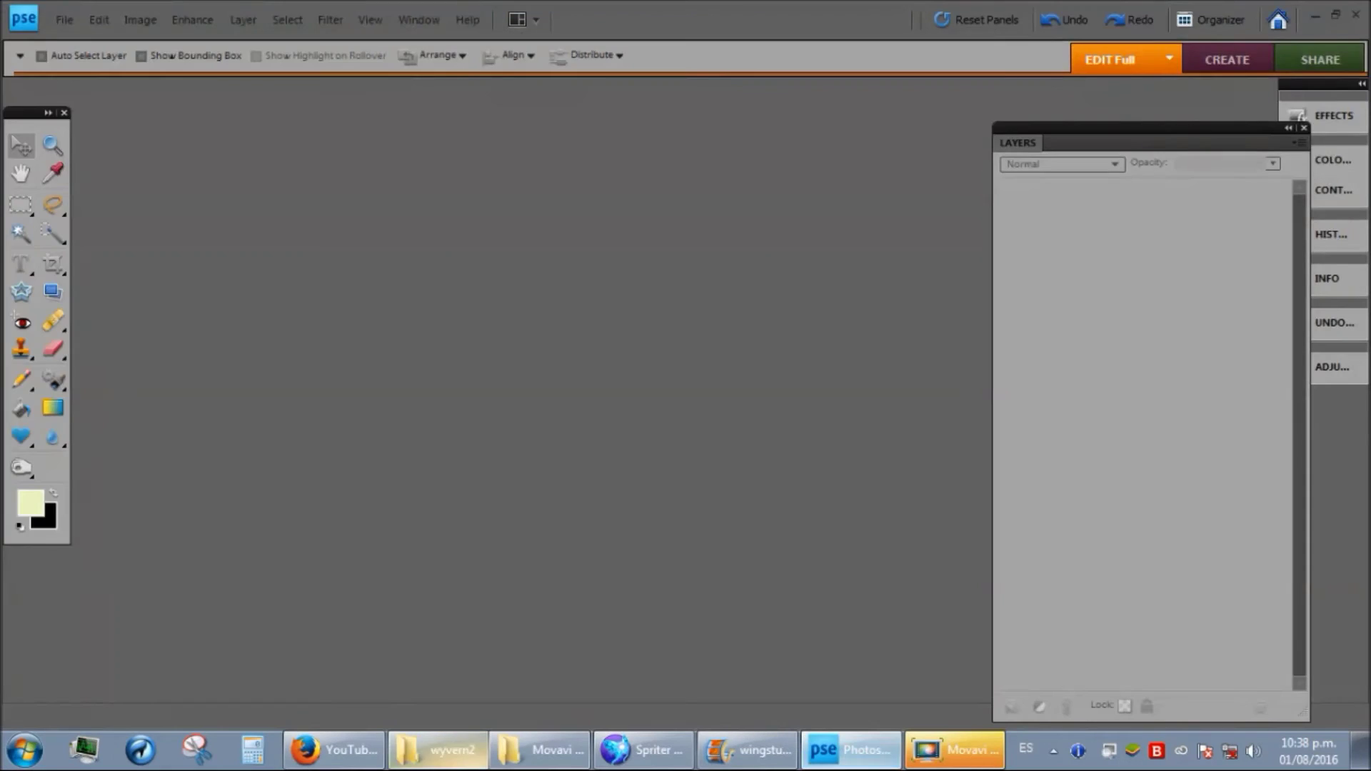
{"action": "left_click", "coordinate": [447, 750]}
{"action": "left_click", "coordinate": [660, 147]}
{"action": "left_click", "coordinate": [448, 318], "text": "ctrl"}
{"action": "left_click", "coordinate": [334, 149], "text": "ctrl"}
{"action": "left_click", "coordinate": [986, 150], "text": "ctrl"}
{"action": "left_click", "coordinate": [1313, 150], "text": "ctrl"}
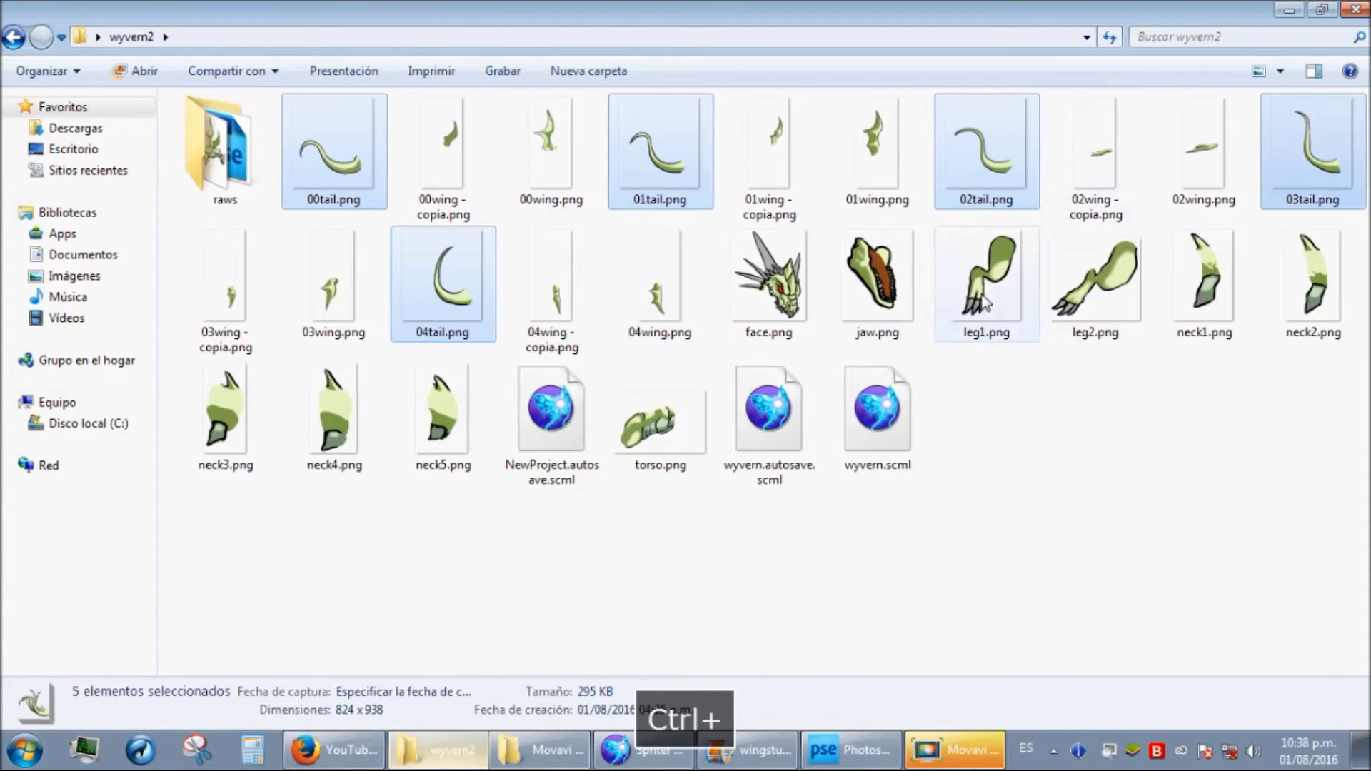
{"action": "left_click_drag", "start_coordinate": [673, 667], "coordinate": [658, 480]}
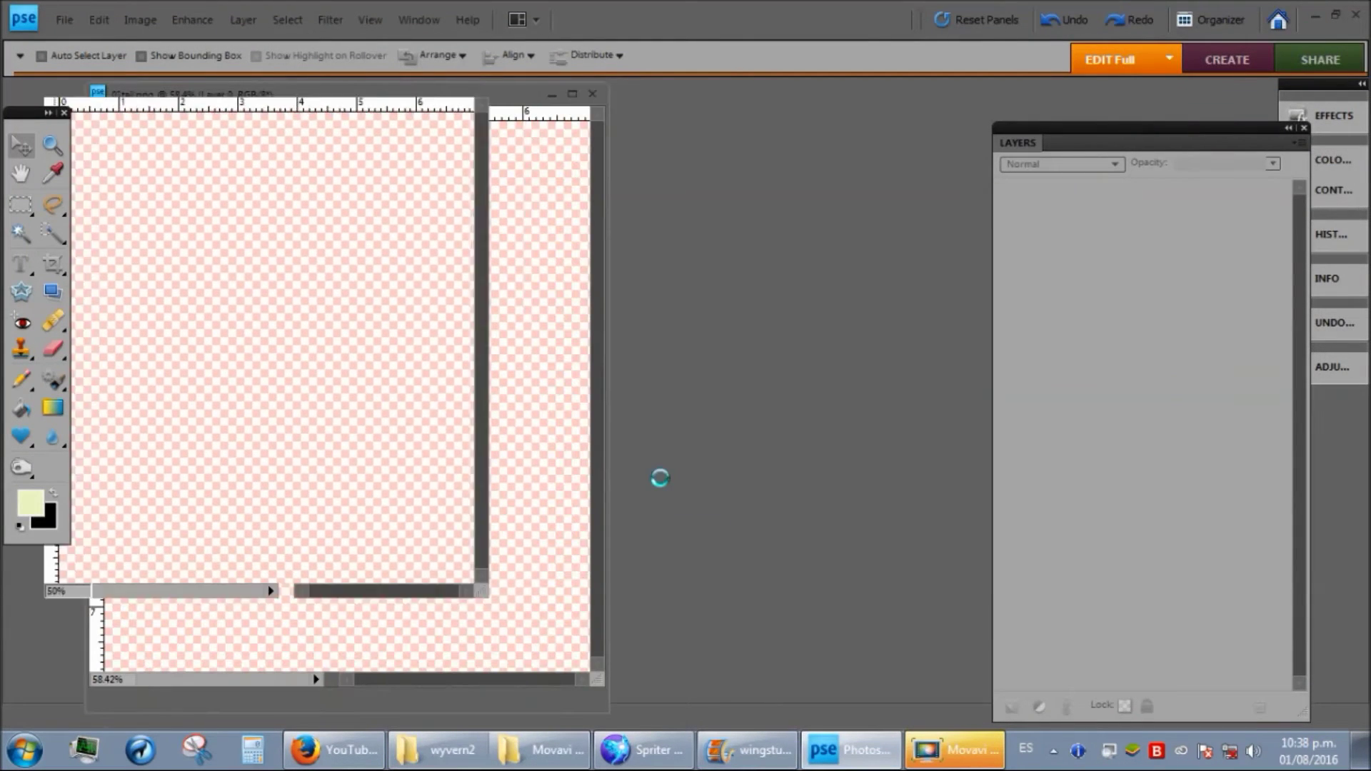
{"action": "left_click_drag", "start_coordinate": [1294, 721], "coordinate": [1259, 366]}
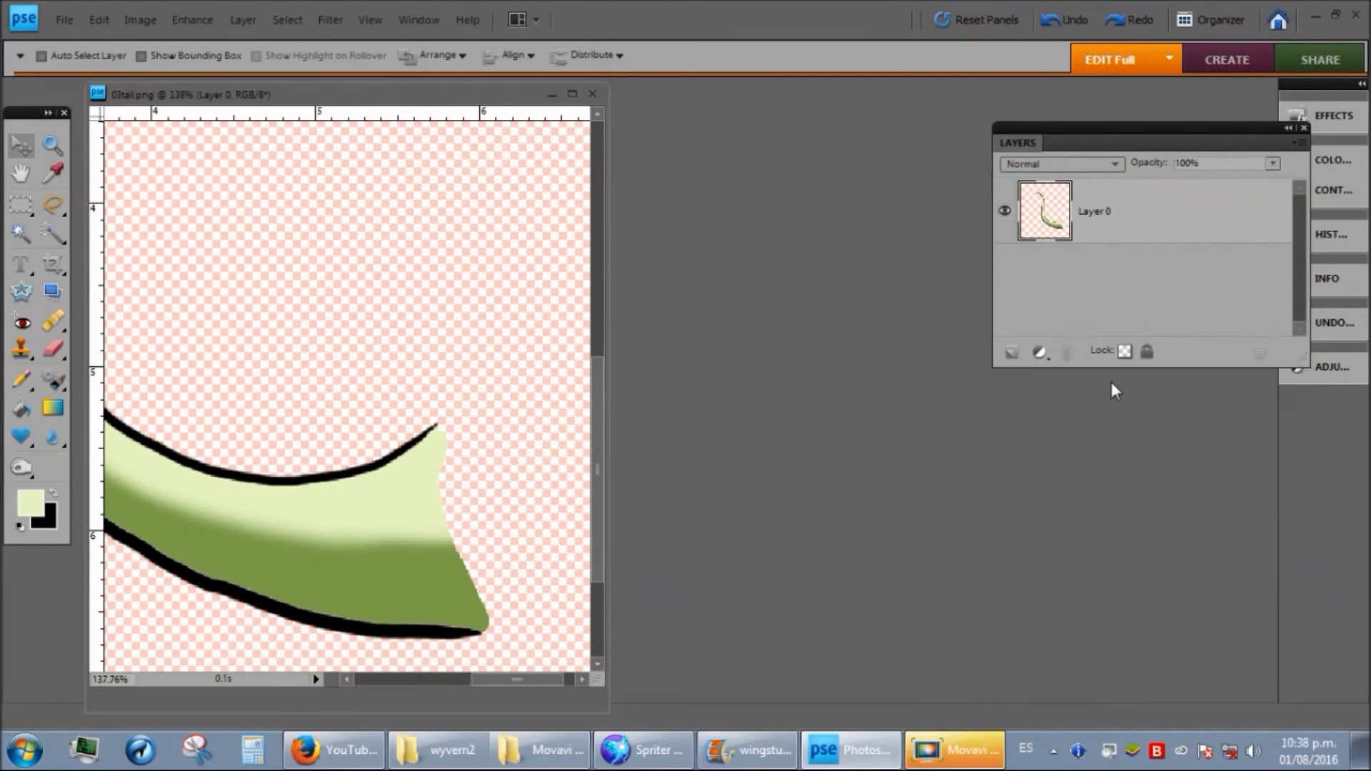
- Sample the dark green of 03tail.png and paint over the tail's cut base end with a soft 50 px brush
{"action": "key", "text": "i"}
{"action": "left_click", "coordinate": [452, 537]}
{"action": "key", "text": "b"}
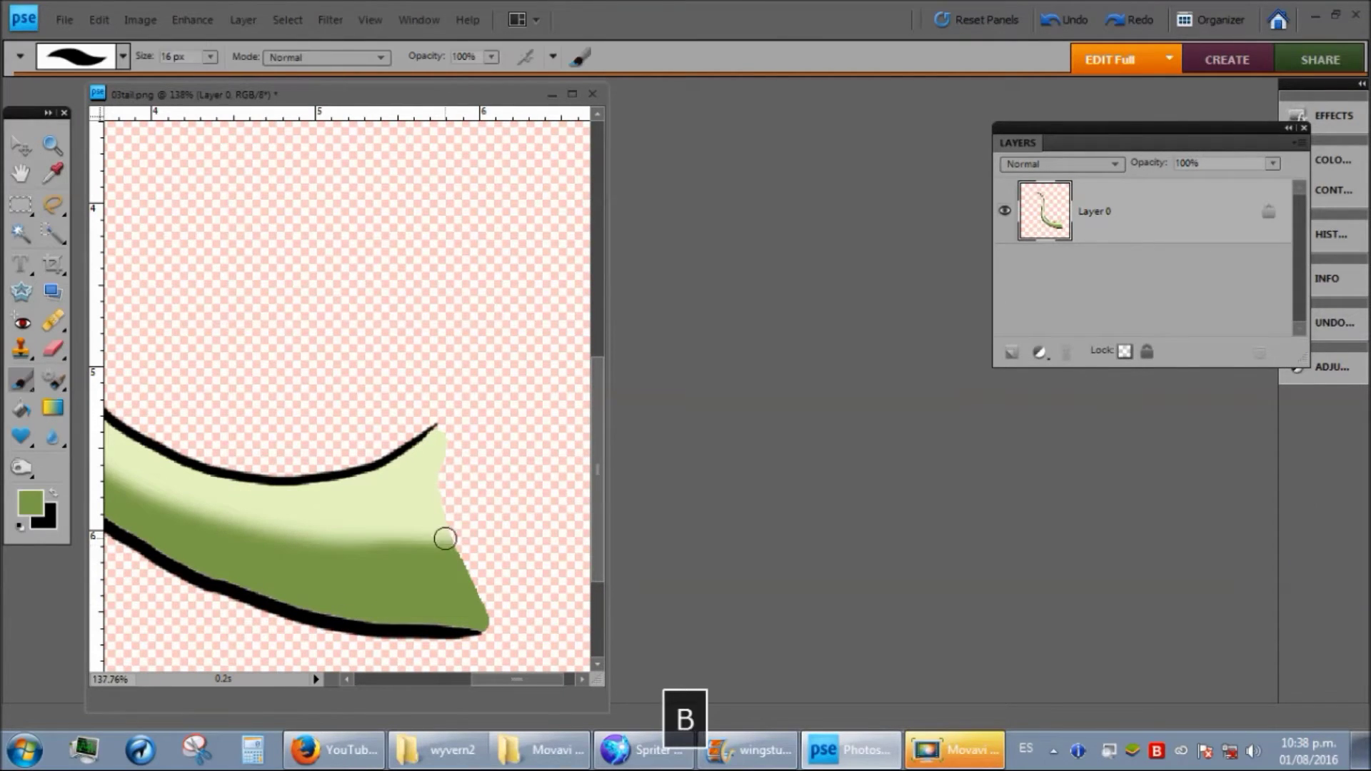
{"action": "left_click", "coordinate": [123, 56]}
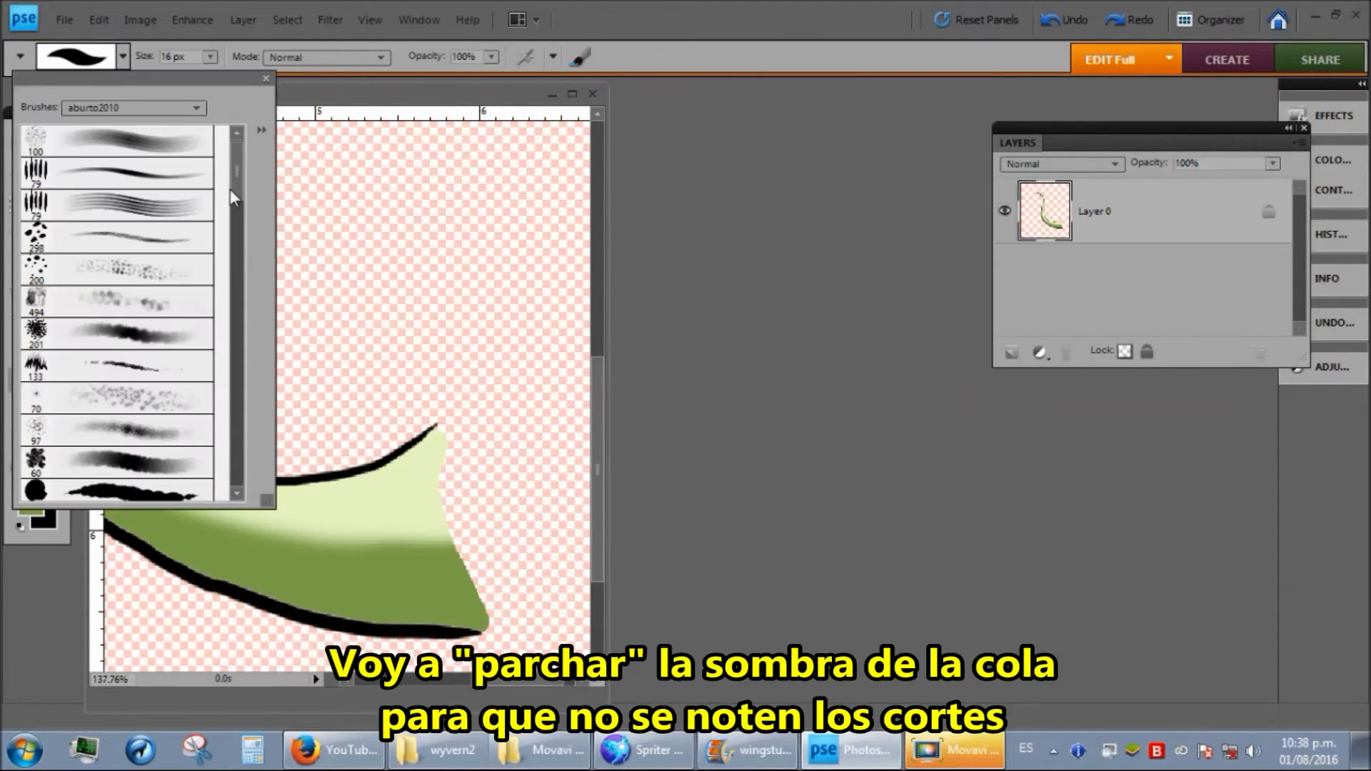
{"action": "left_click", "coordinate": [463, 458]}
{"action": "mouse_move", "coordinate": [463, 458]}
{"action": "left_mouse_down"}
{"action": "mouse_move", "coordinate": [398, 541]}
{"action": "mouse_move", "coordinate": [454, 466]}
{"action": "left_mouse_up"}
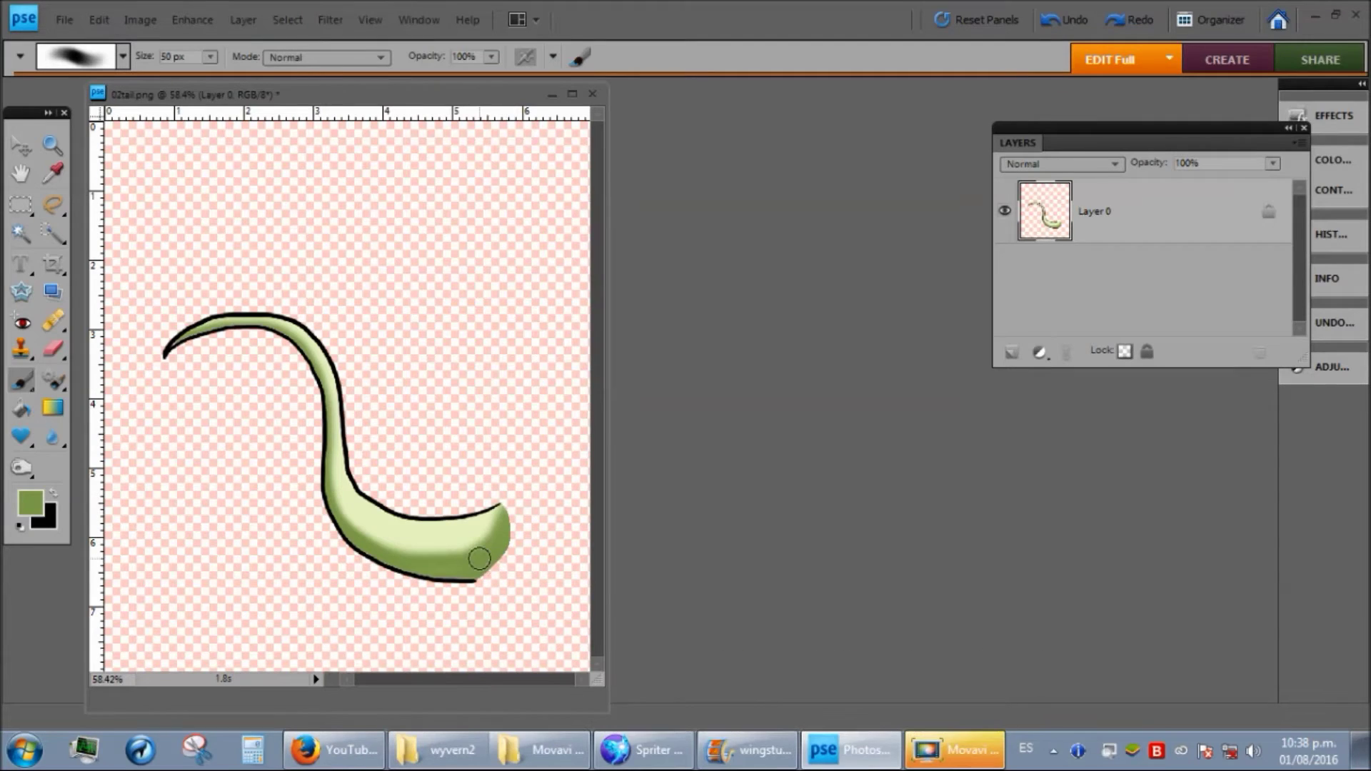
- Shade the base ends of 02tail.png, 01tail.png and 00tail.png dark green with the soft 50 px brush, saving and closing each
{"action": "key", "text": "ctrl+w"}
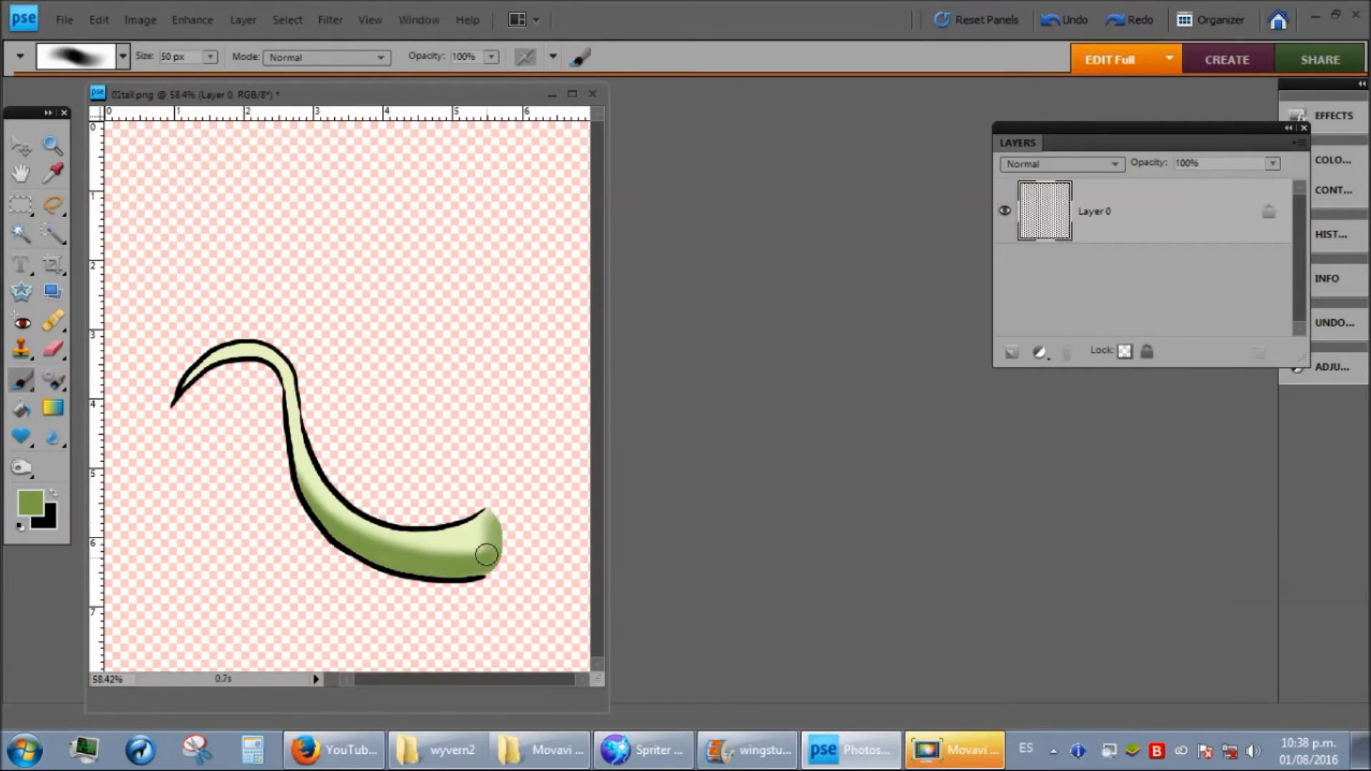
{"action": "key", "text": "ctrl+s"}
{"action": "key", "text": "ctrl+w"}
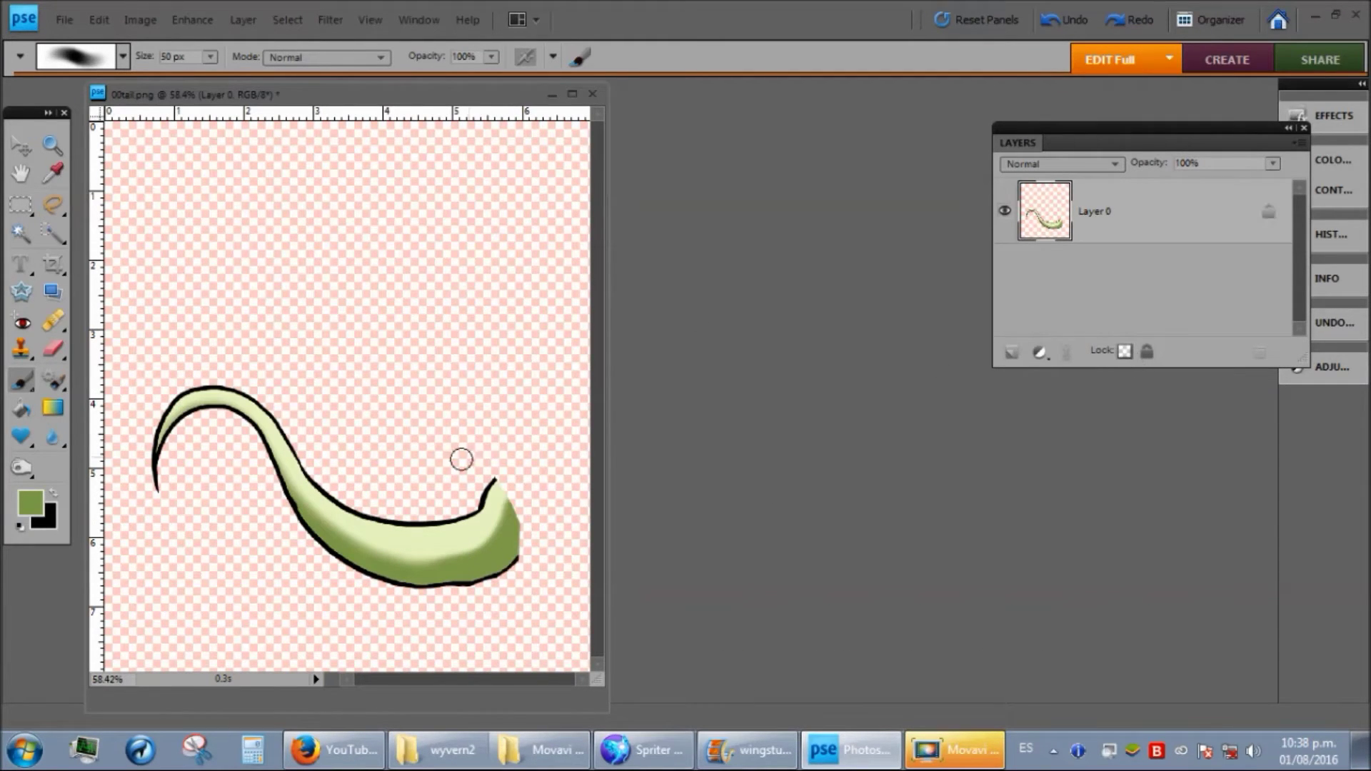
{"action": "key", "text": "ctrl+s"}
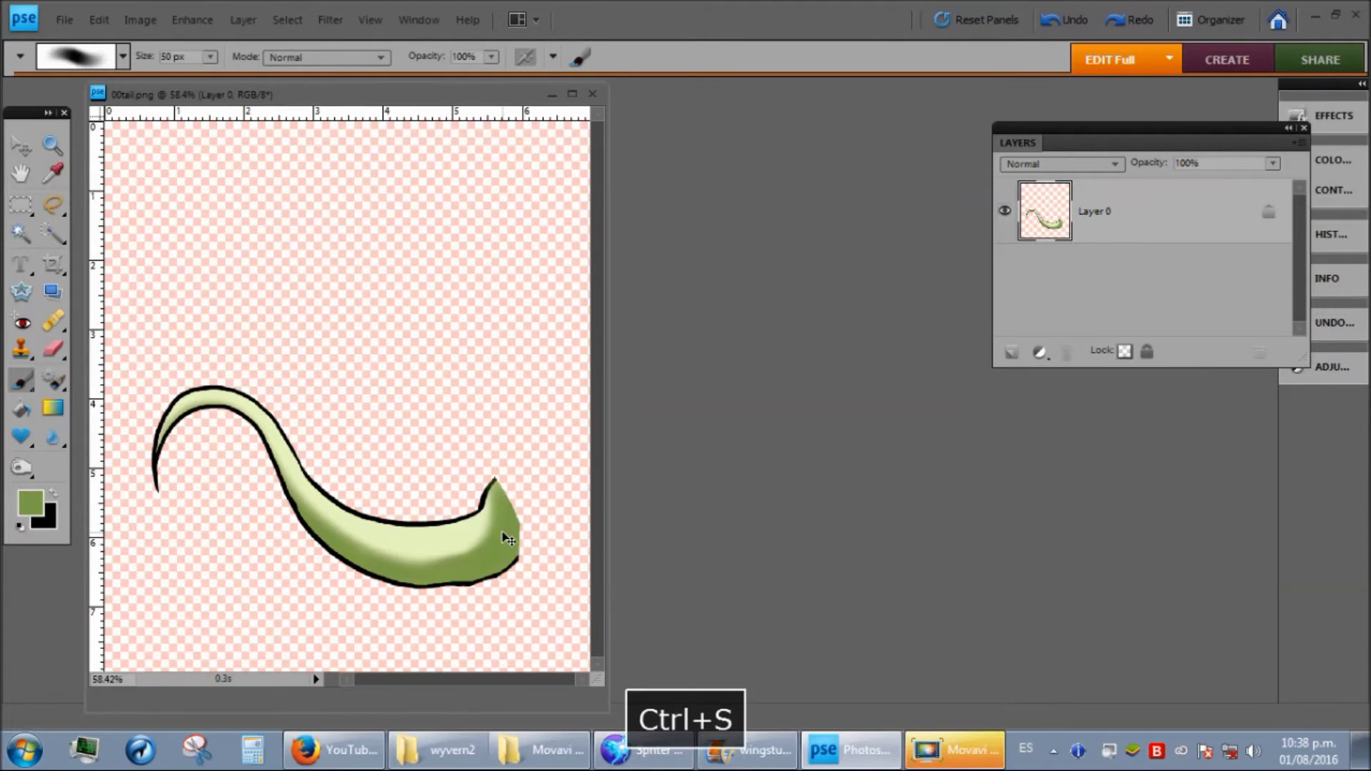
{"action": "key", "text": "ctrl+w"}
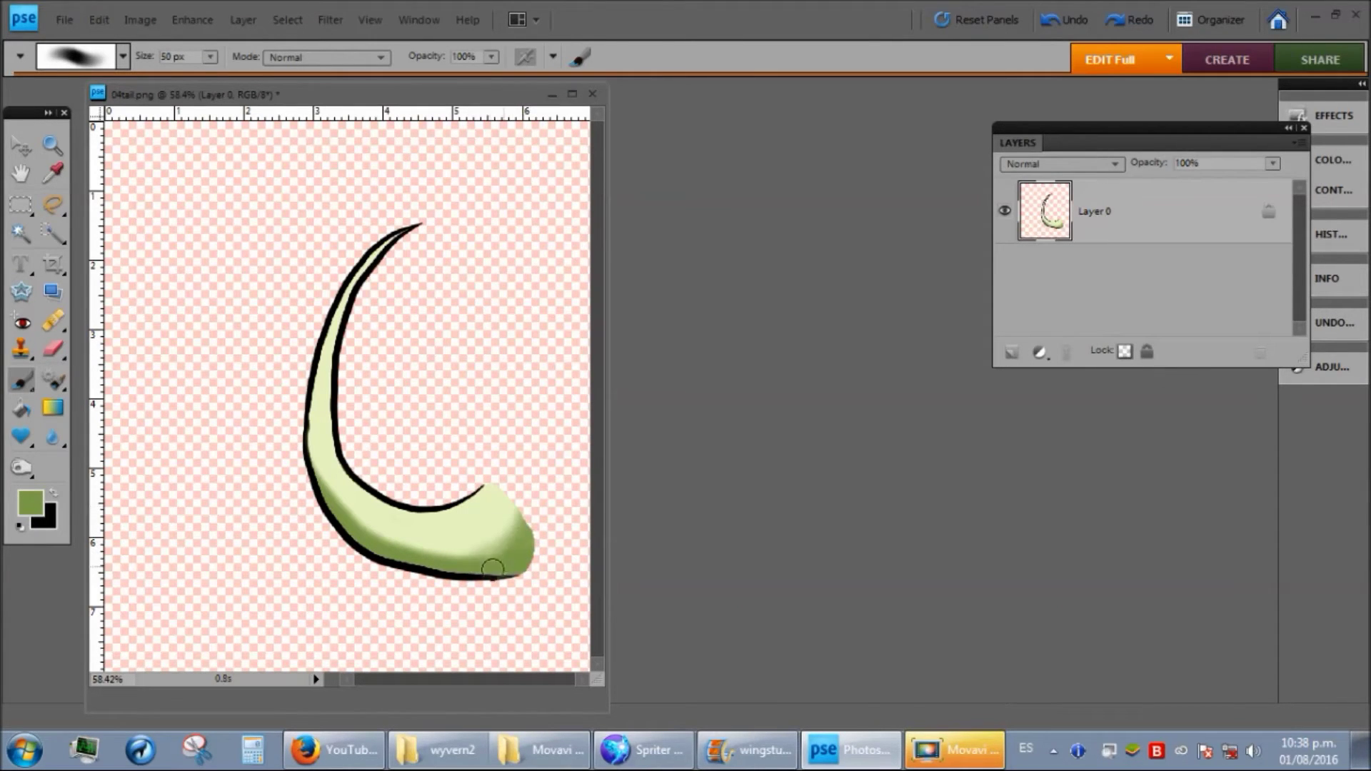
- Close 04tail.png, switch to Spriter and play back the animation to examine the repainted tail sprites
{"action": "key", "text": "ctrl+w"}
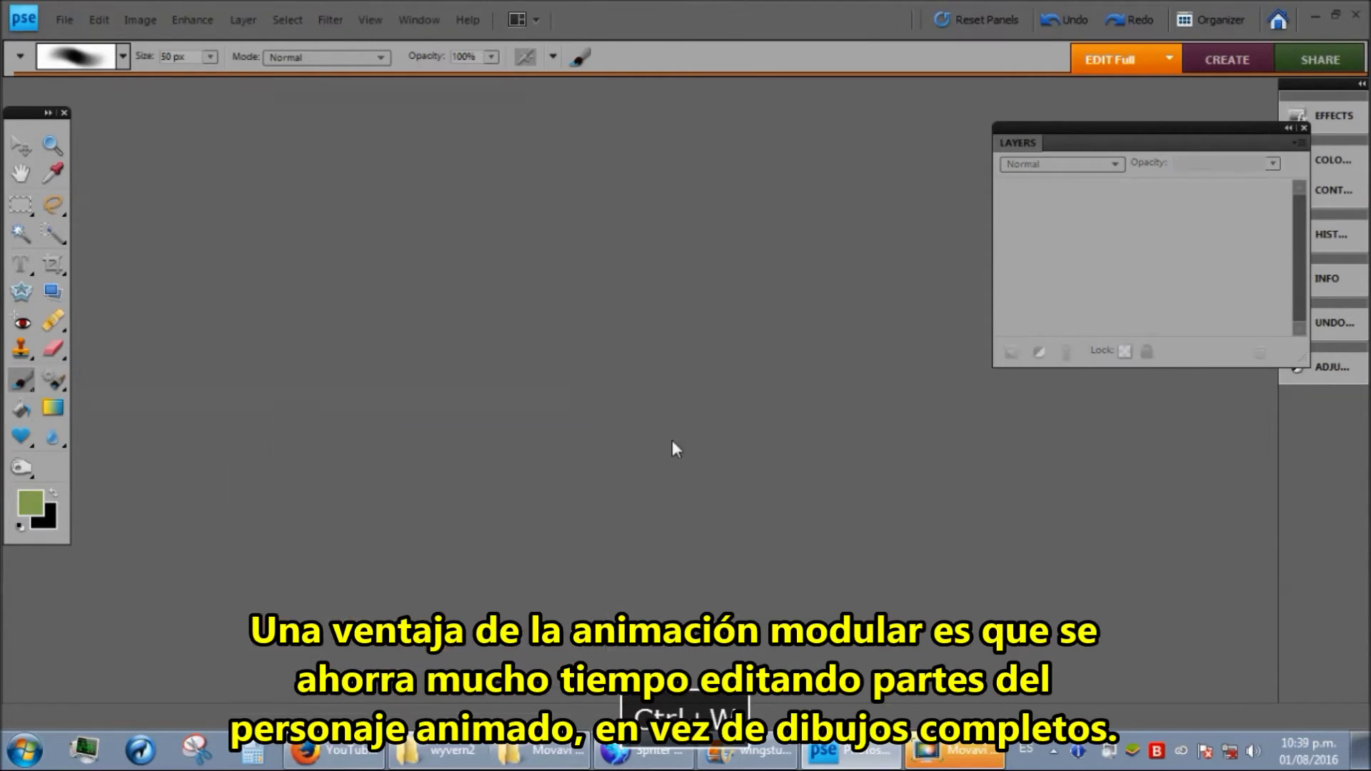
{"action": "mouse_move", "coordinate": [756, 754]}
{"action": "left_click", "coordinate": [679, 758]}
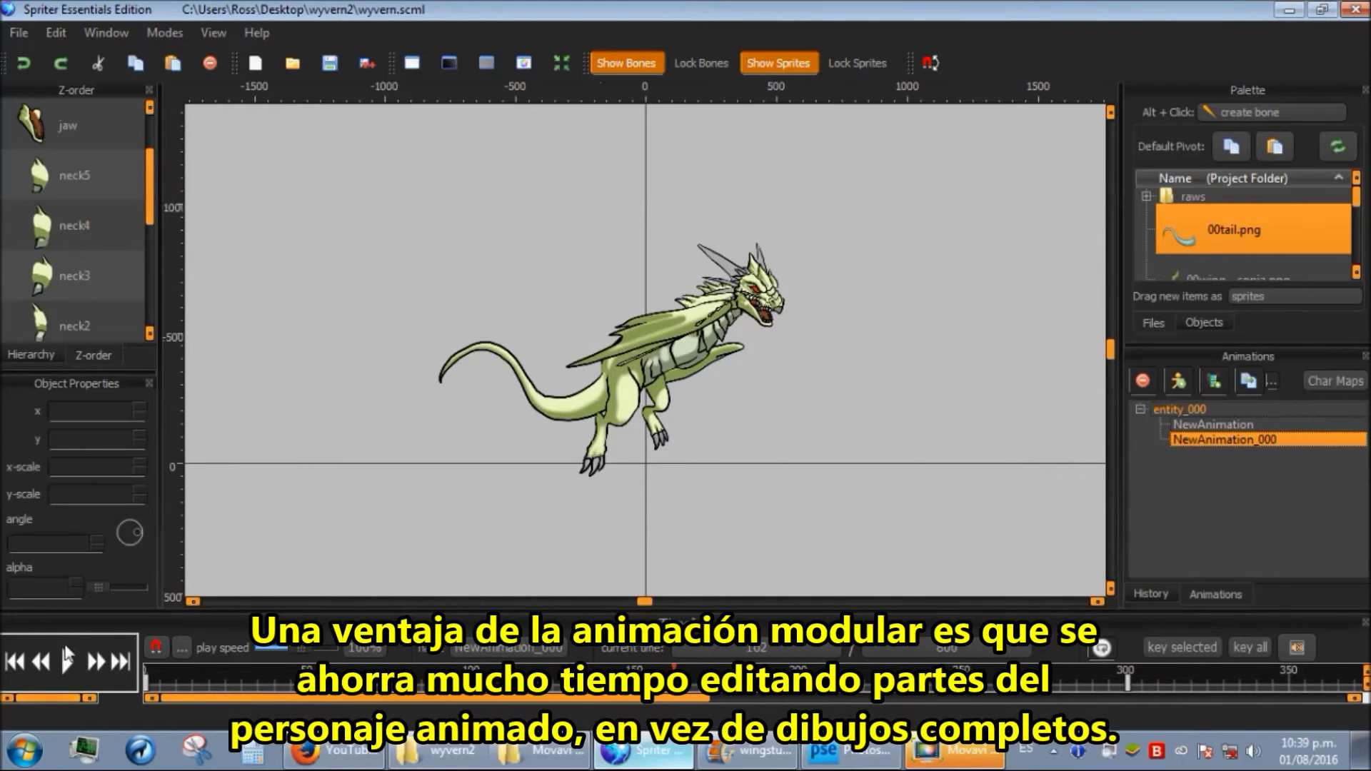
{"action": "left_click", "coordinate": [67, 658]}
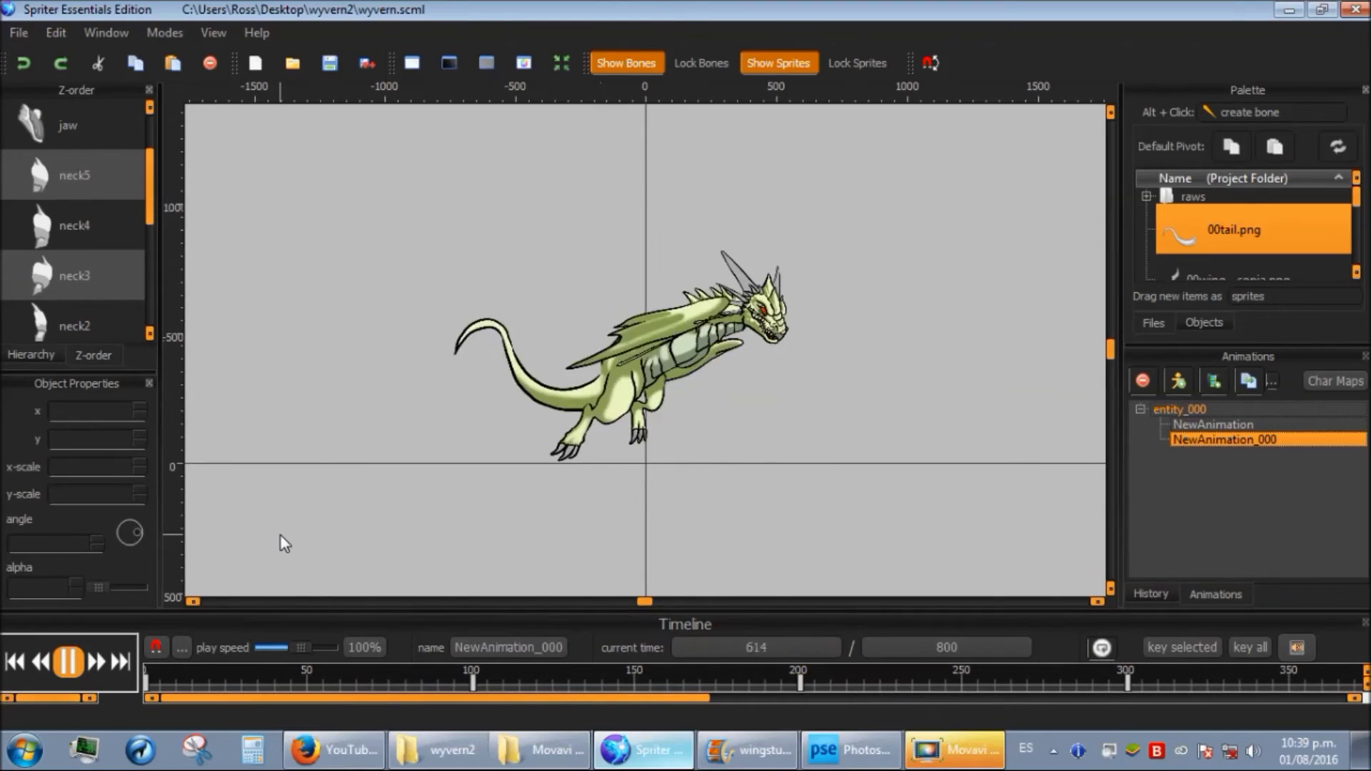
{"action": "left_click", "coordinate": [68, 660]}
- At time 0, send the 00tail sprite to the very back of the z-order
{"action": "left_click", "coordinate": [197, 671]}
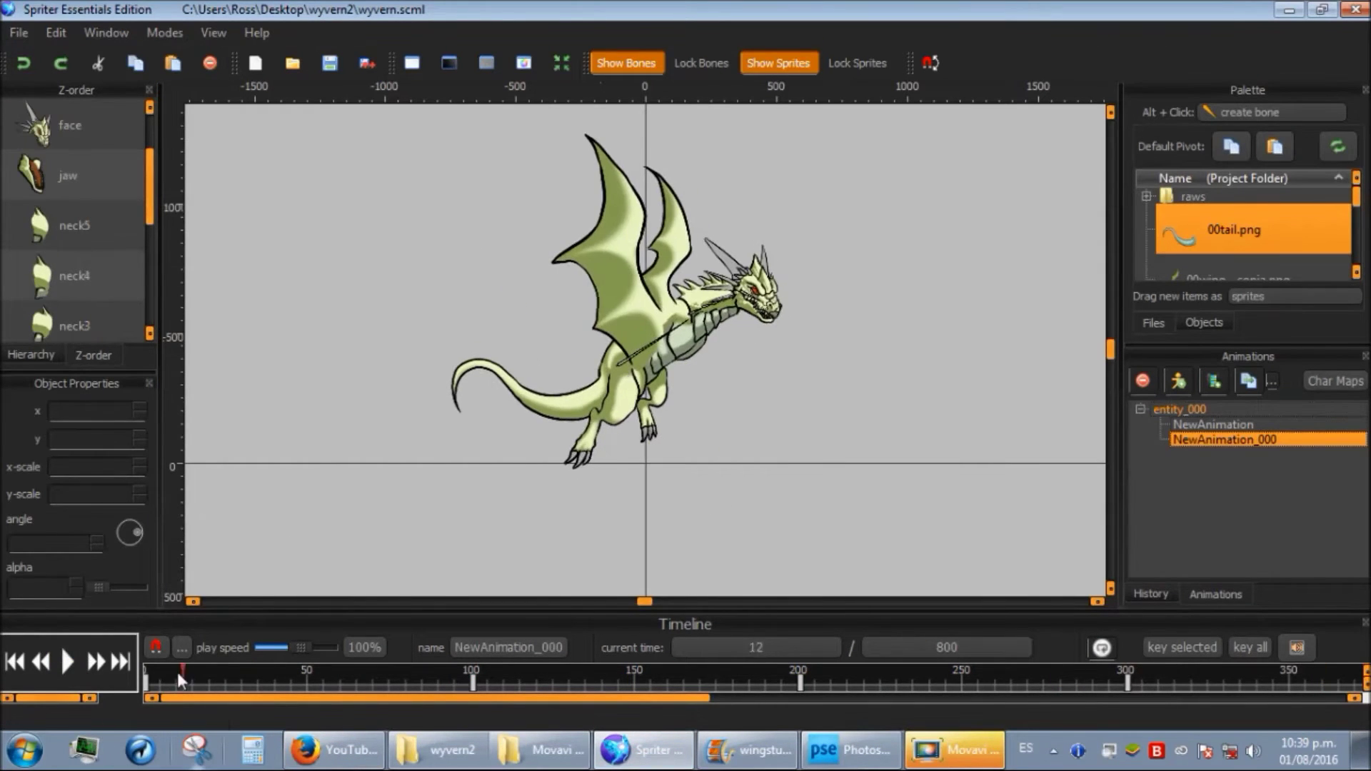
{"action": "left_click", "coordinate": [544, 418]}
{"action": "key", "text": "ctrl+Down"}
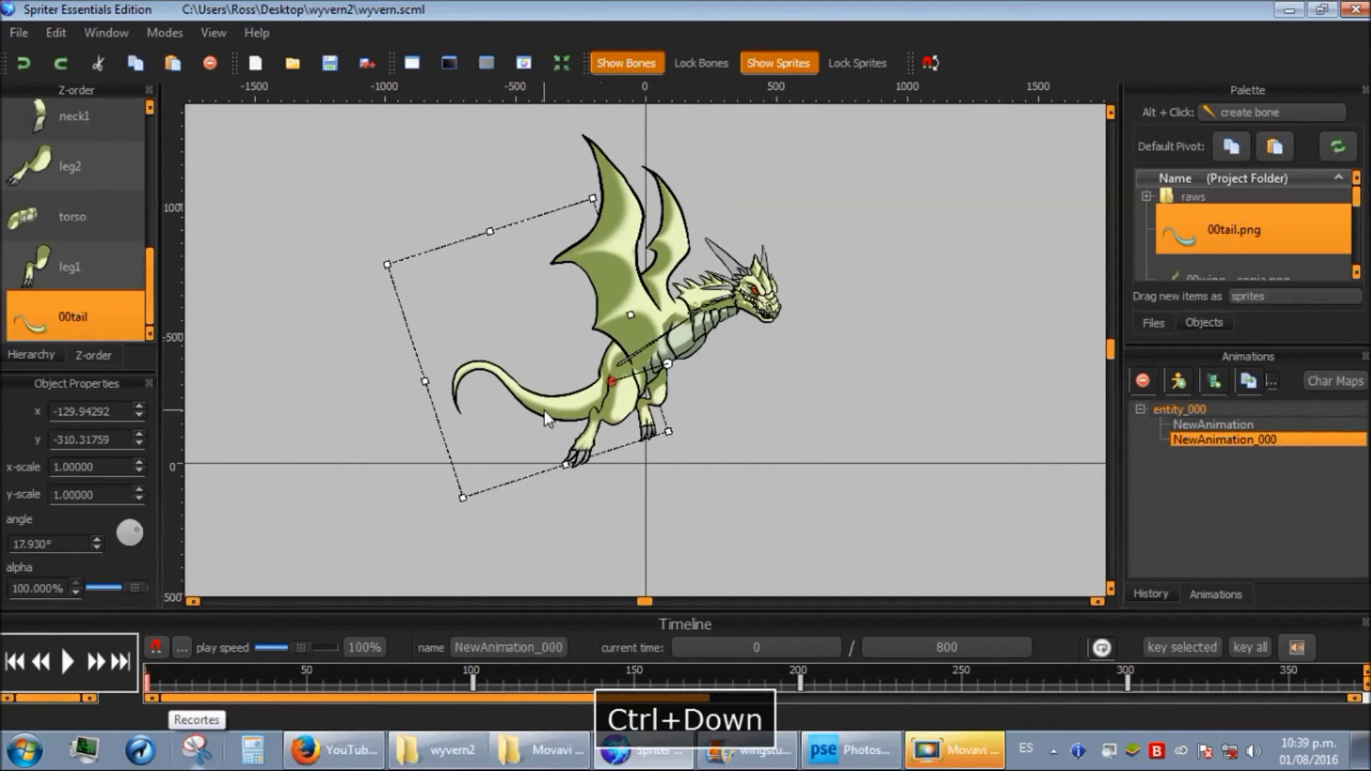
{"action": "left_click", "coordinate": [667, 569]}
- Go to time 100 and send the 00tail sprite behind every other sprite, including 01wing - copia
{"action": "left_click", "coordinate": [739, 643]}
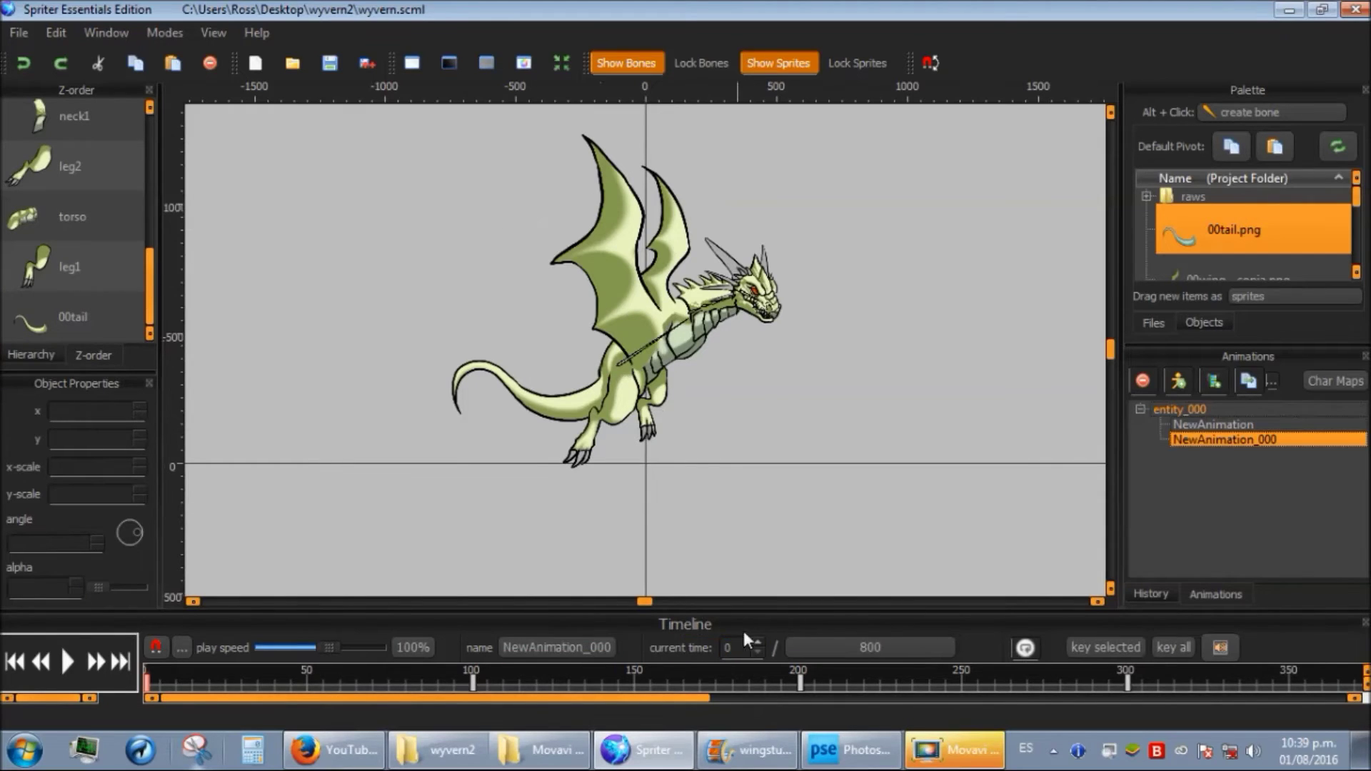
{"action": "type", "text": "100"}
{"action": "key", "text": "Return"}
{"action": "left_click", "coordinate": [602, 387]}
{"action": "key", "text": "ctrl+Up"}
{"action": "key", "text": "ctrl+Up"}
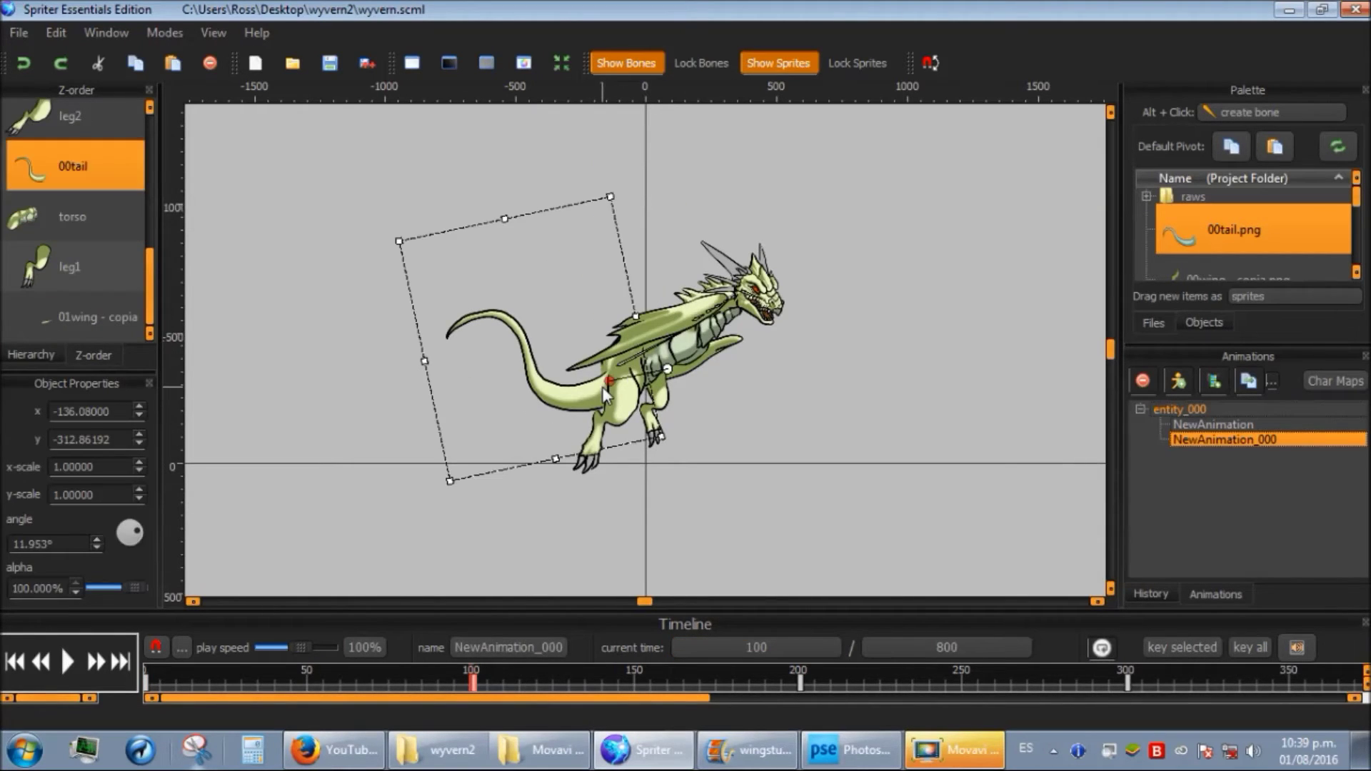
{"action": "key", "text": "ctrl+Down"}
{"action": "key", "text": "ctrl+Down"}
{"action": "key", "text": "ctrl+Down"}
{"action": "left_click", "coordinate": [876, 418]}
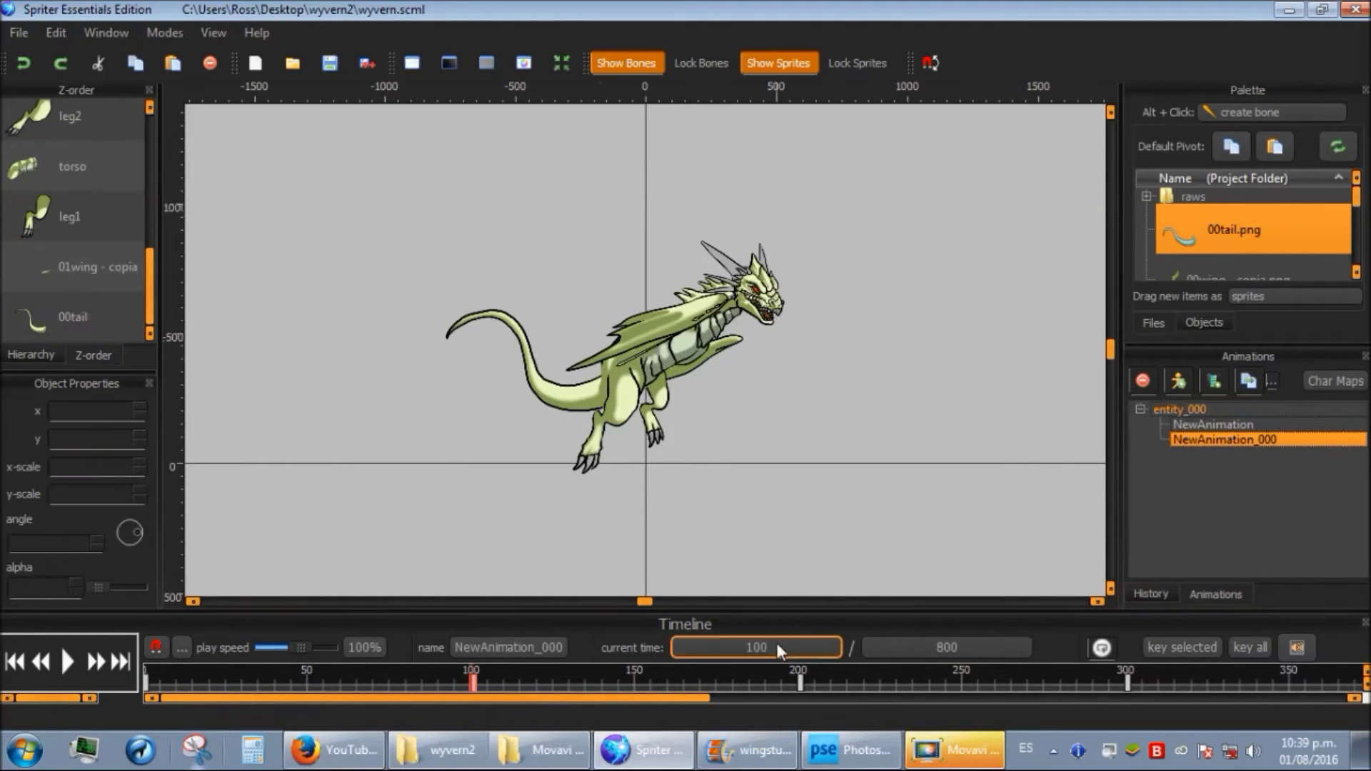
- Go to time 200 and send the 00tail sprite to the back of the z-order
{"action": "type", "text": "2"}
{"action": "key", "text": "Return"}
{"action": "left_click", "coordinate": [559, 405]}
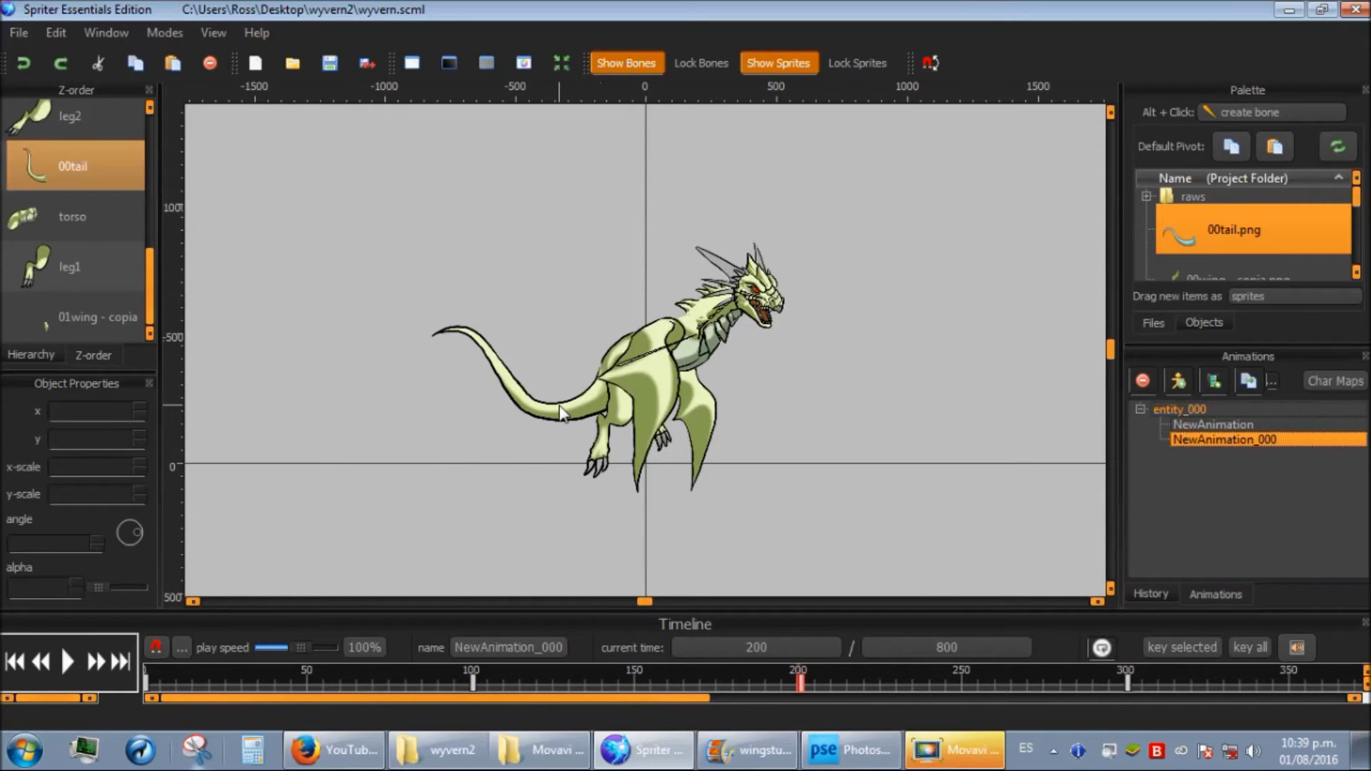
{"action": "key", "text": "ctrl+Down"}
{"action": "key", "text": "ctrl+Down"}
{"action": "key", "text": "ctrl+Down"}
{"action": "left_click", "coordinate": [859, 487]}
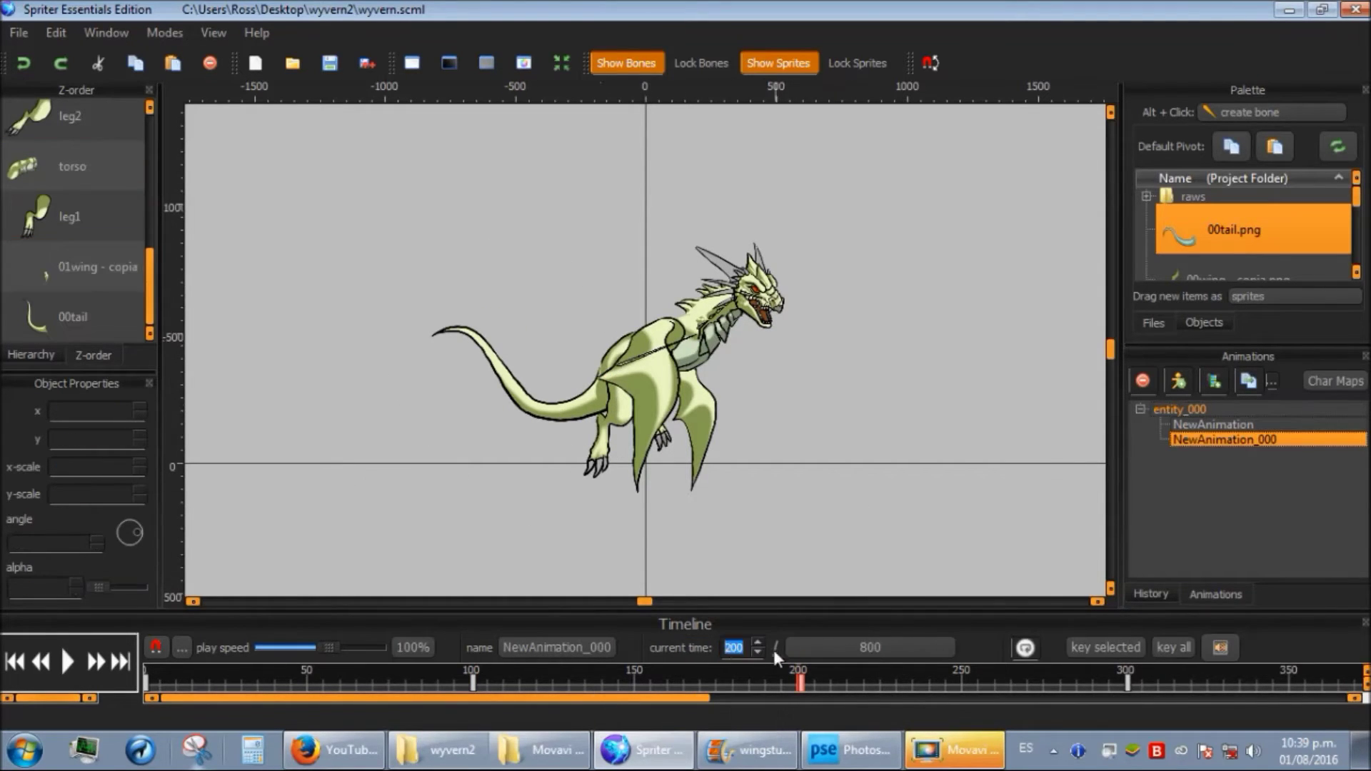
- Go to time 300 and send the 00tail sprite to the back of the z-order
{"action": "type", "text": "3"}
{"action": "key", "text": "Return"}
{"action": "left_click", "coordinate": [582, 383]}
{"action": "key", "text": "ctrl+Down"}
{"action": "key", "text": "ctrl+Down"}
{"action": "key", "text": "ctrl+Down"}
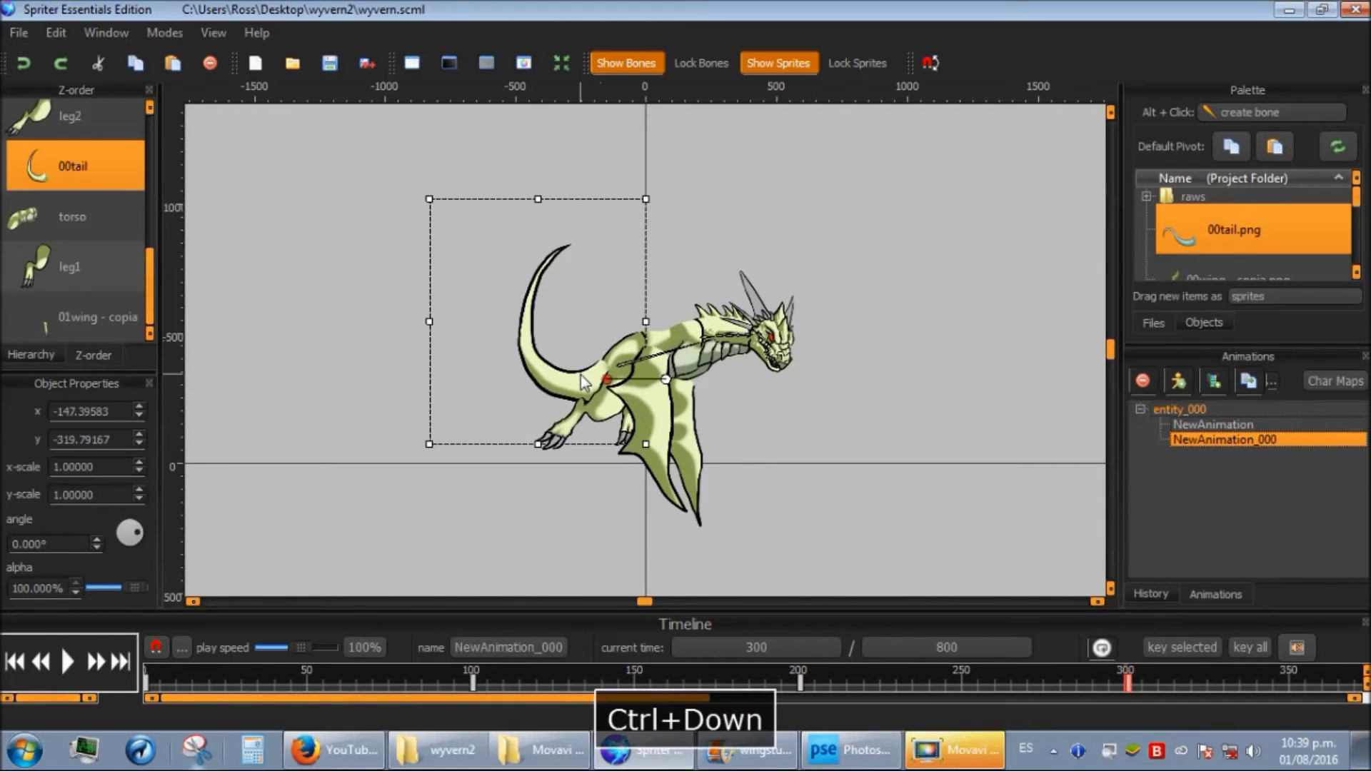
{"action": "left_click", "coordinate": [817, 479]}
- Go to time 400 and send the 00tail sprite to the back of the z-order
{"action": "left_click", "coordinate": [734, 648]}
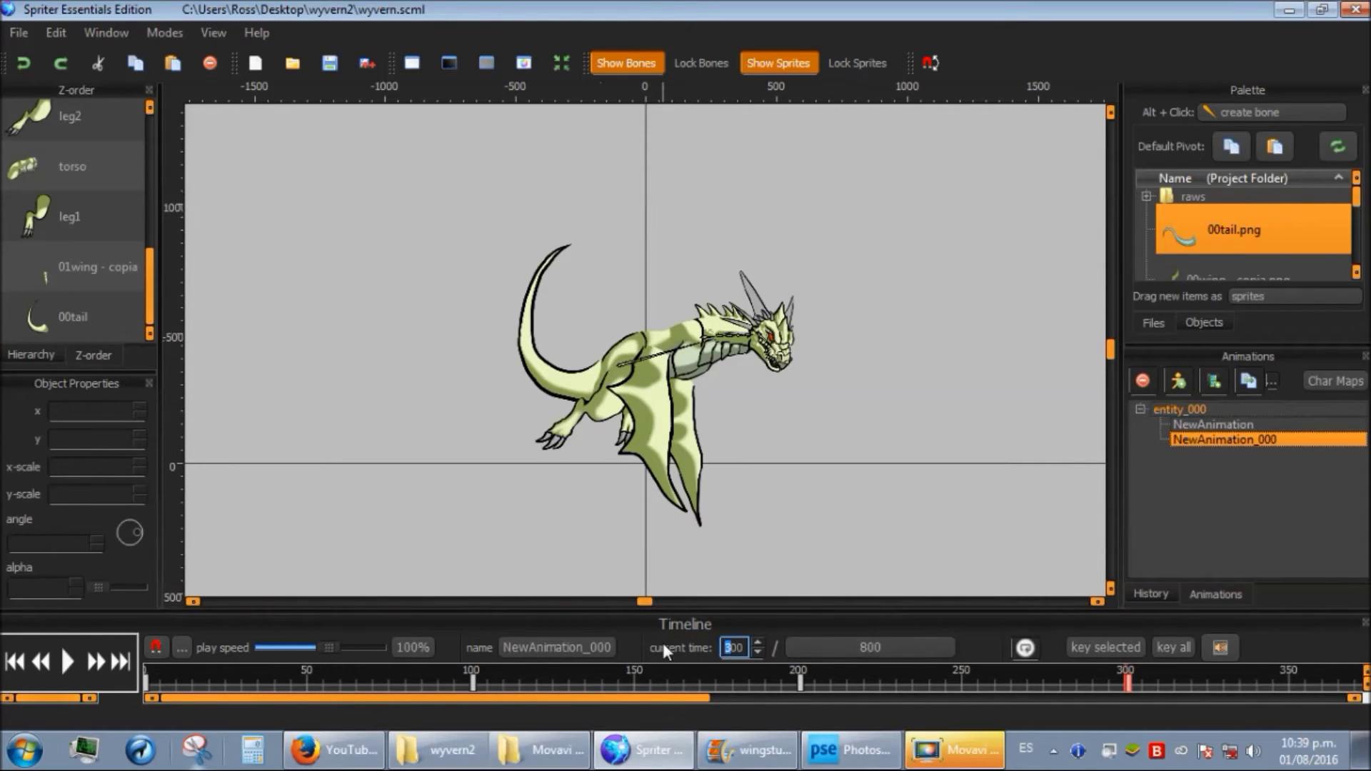
{"action": "type", "text": "4"}
{"action": "key", "text": "Return"}
{"action": "left_click", "coordinate": [587, 395]}
{"action": "key", "text": "ctrl+Down"}
{"action": "key", "text": "ctrl+Down"}
{"action": "key", "text": "ctrl+Down"}
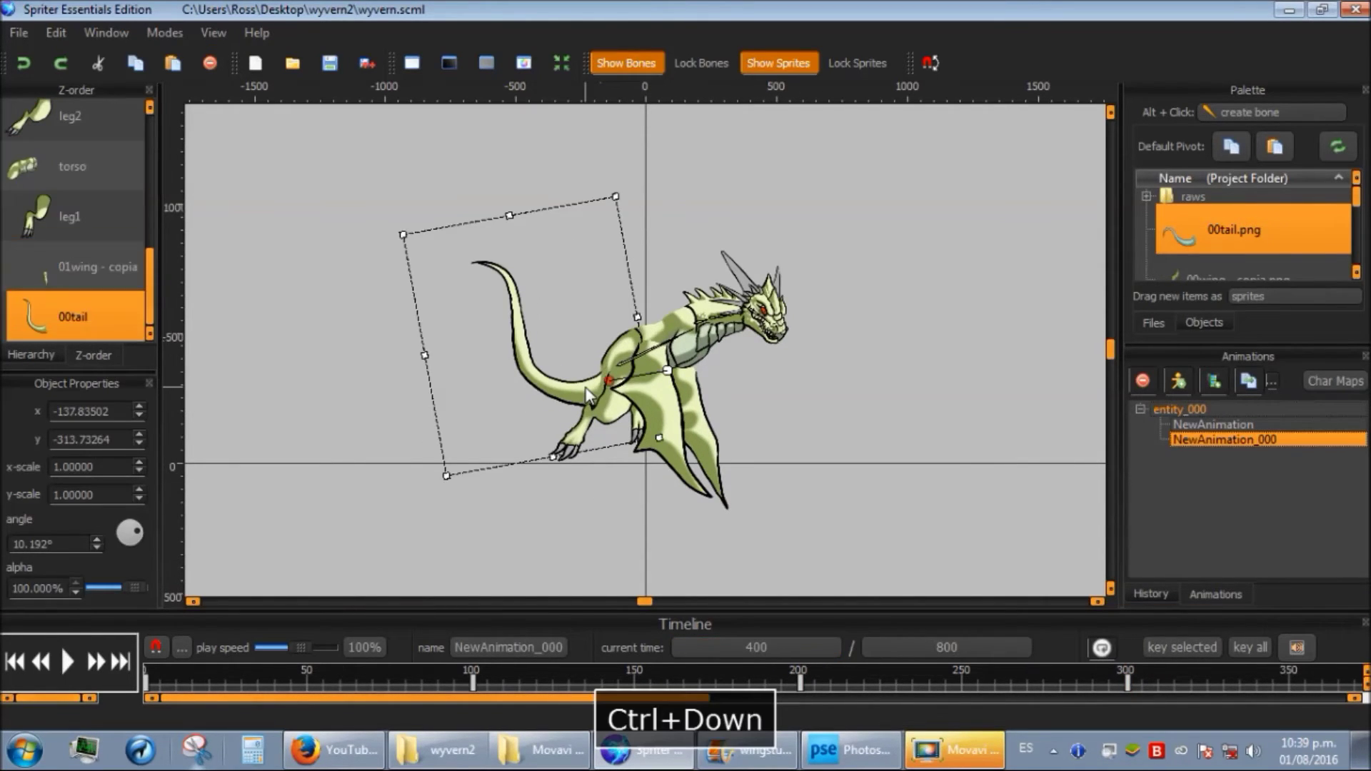
{"action": "left_click", "coordinate": [899, 429]}
- Go to time 500 and send the 00tail sprite to the back of the z-order
{"action": "left_click", "coordinate": [734, 648]}
{"action": "type", "text": "5"}
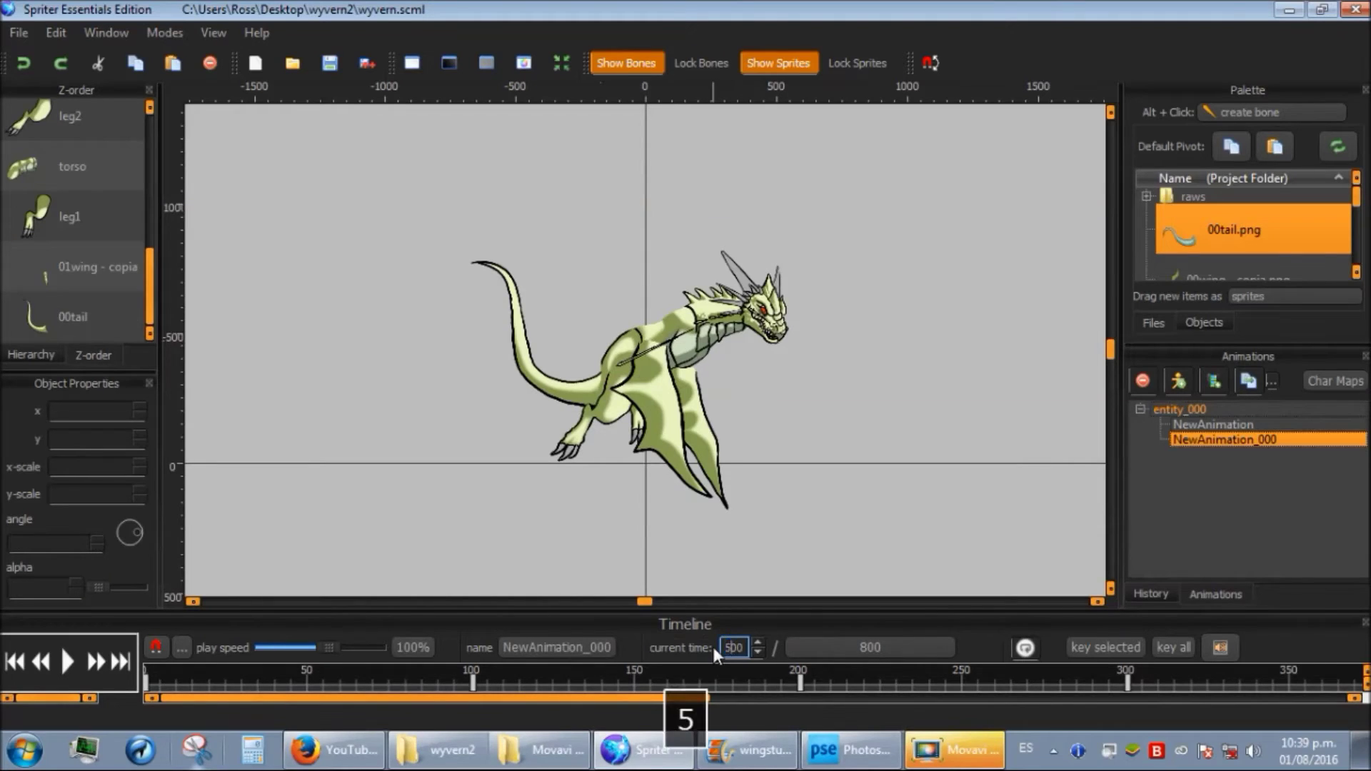
{"action": "key", "text": "Return"}
{"action": "left_click", "coordinate": [555, 404]}
{"action": "key", "text": "ctrl+Down"}
{"action": "key", "text": "ctrl+Down"}
{"action": "key", "text": "ctrl+Down"}
{"action": "left_click", "coordinate": [832, 554]}
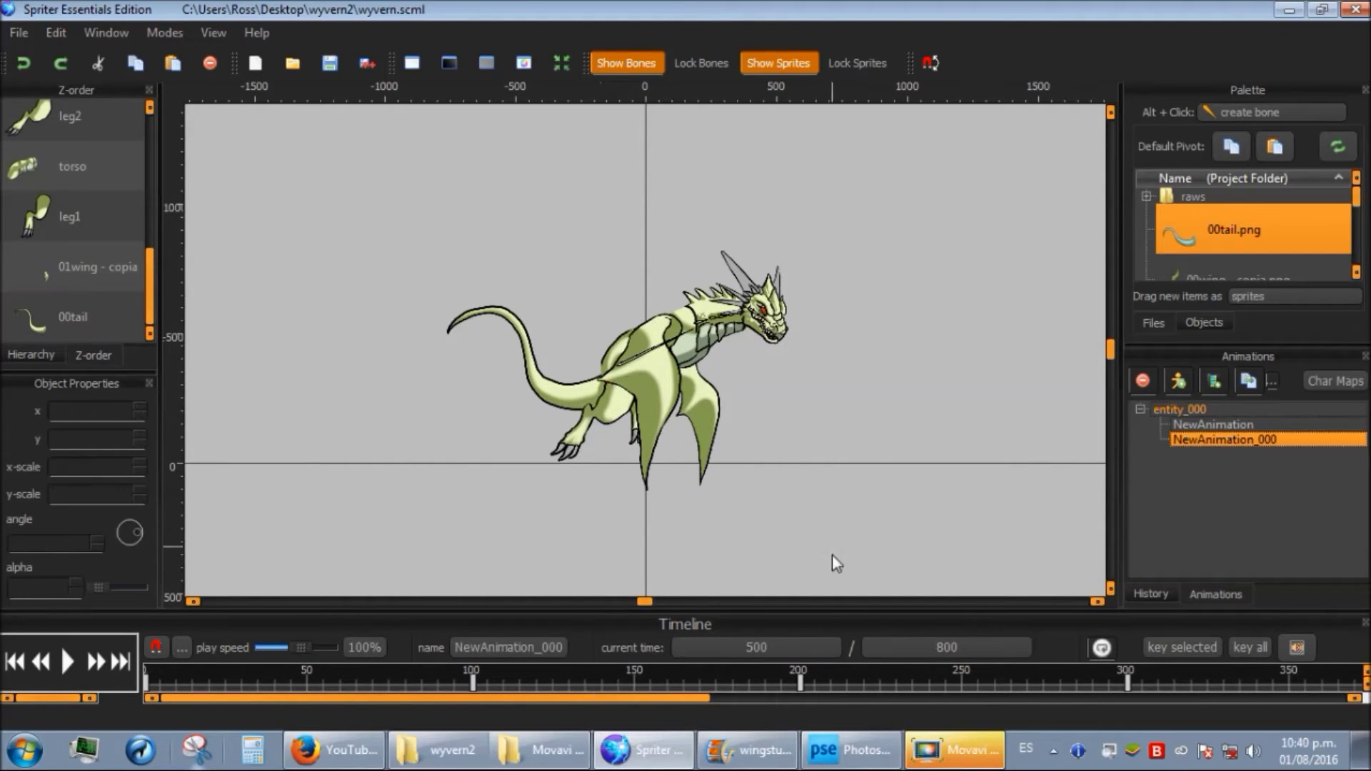
- Go to time 600 and send the 00tail sprite to the back of the z-order
{"action": "left_click", "coordinate": [733, 648]}
{"action": "type", "text": "6"}
{"action": "key", "text": "Return"}
{"action": "left_click", "coordinate": [553, 410]}
{"action": "key", "text": "ctrl+Down"}
{"action": "key", "text": "ctrl+Down"}
{"action": "key", "text": "ctrl+Down"}
{"action": "left_click", "coordinate": [714, 549]}
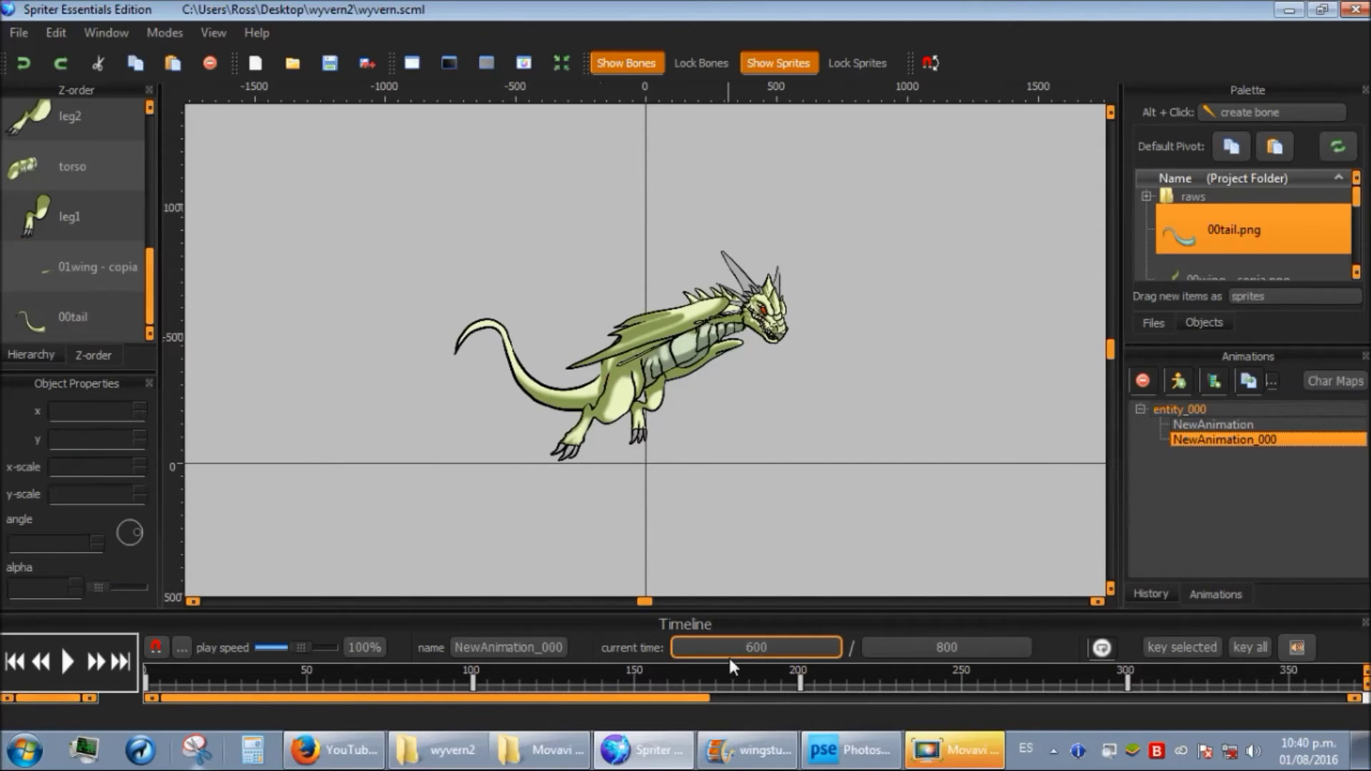
- Go to time 700 and send the 00tail sprite to the back of the z-order
{"action": "left_click", "coordinate": [728, 648]}
{"action": "type", "text": "7"}
{"action": "key", "text": "Return"}
{"action": "left_click", "coordinate": [565, 399]}
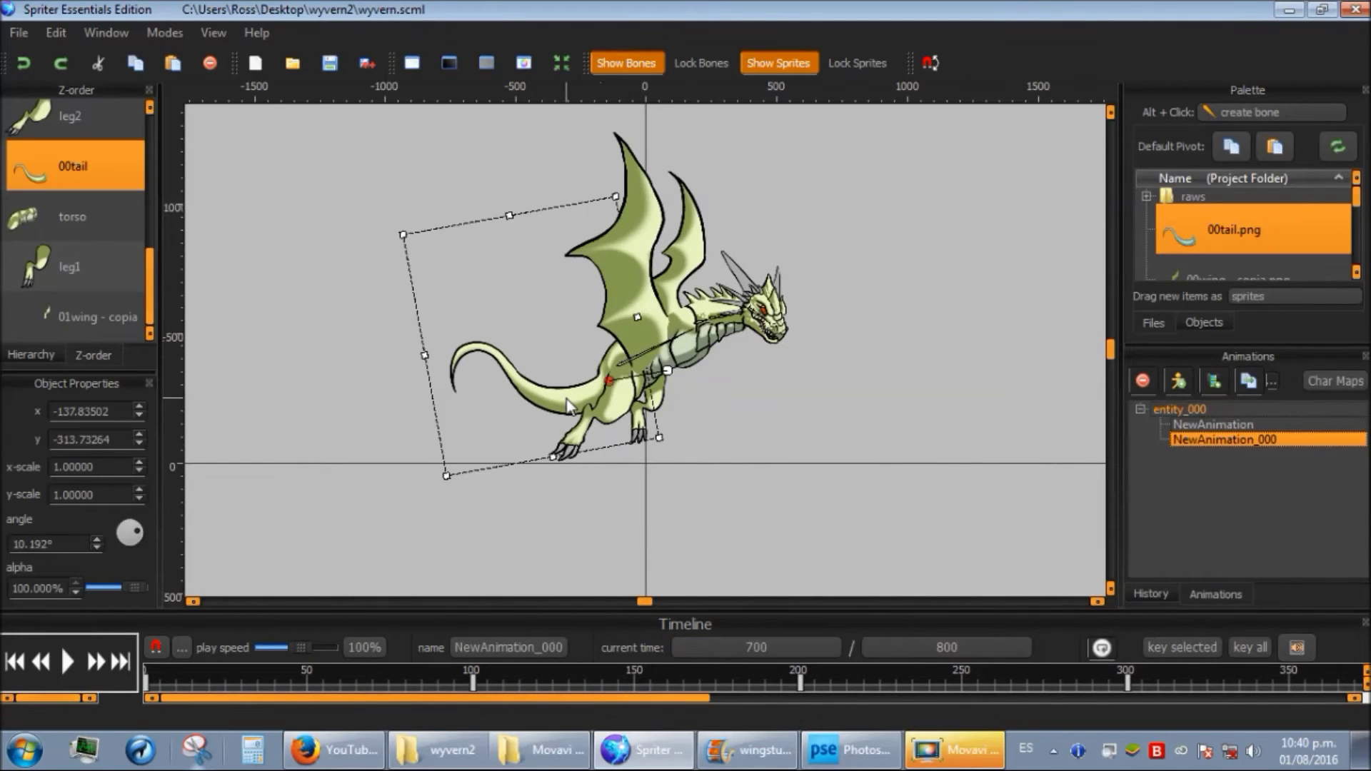
{"action": "key", "text": "ctrl+Down"}
{"action": "key", "text": "ctrl+Down"}
{"action": "key", "text": "ctrl+Down"}
{"action": "left_click", "coordinate": [834, 420]}
- Play back the animation to examine the tail's new stacking order behind the body
{"action": "left_click", "coordinate": [757, 647]}
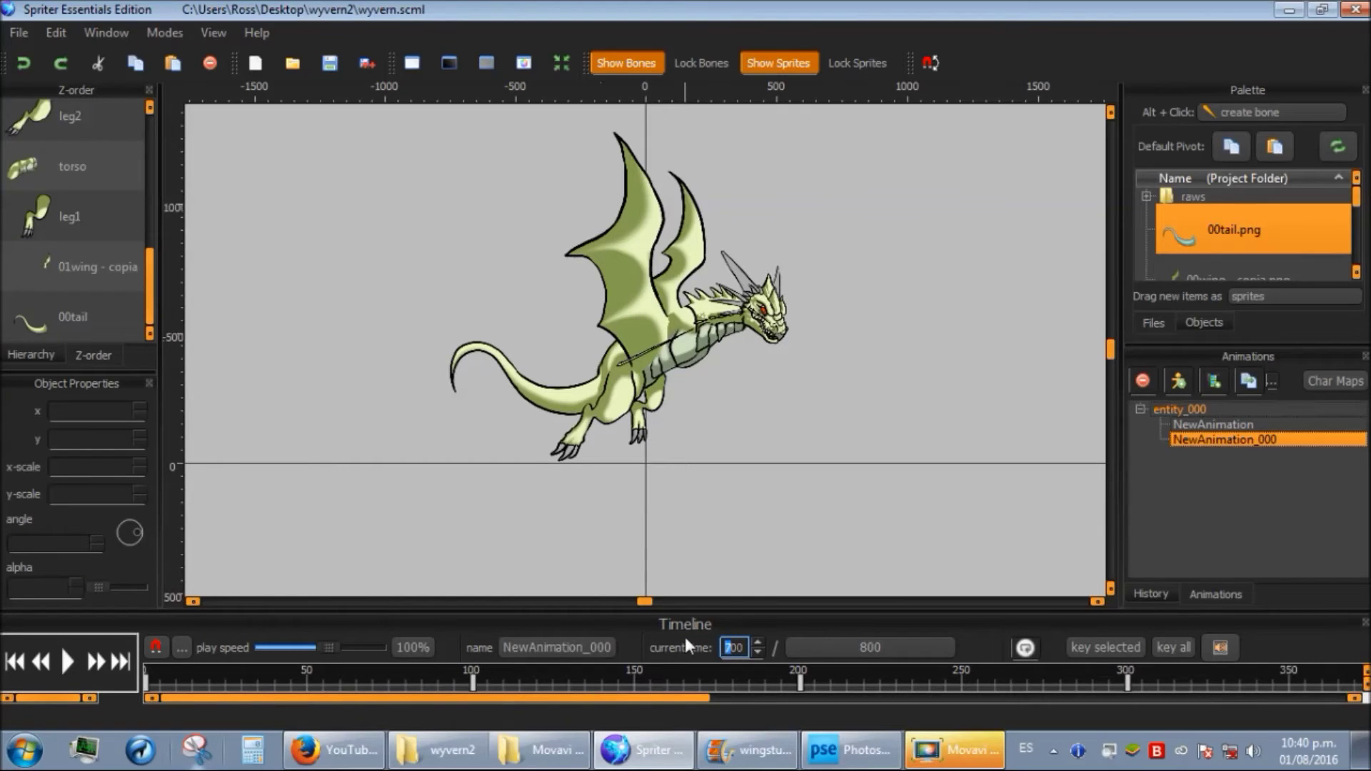
{"action": "key", "text": "Return"}
{"action": "left_click", "coordinate": [67, 662]}
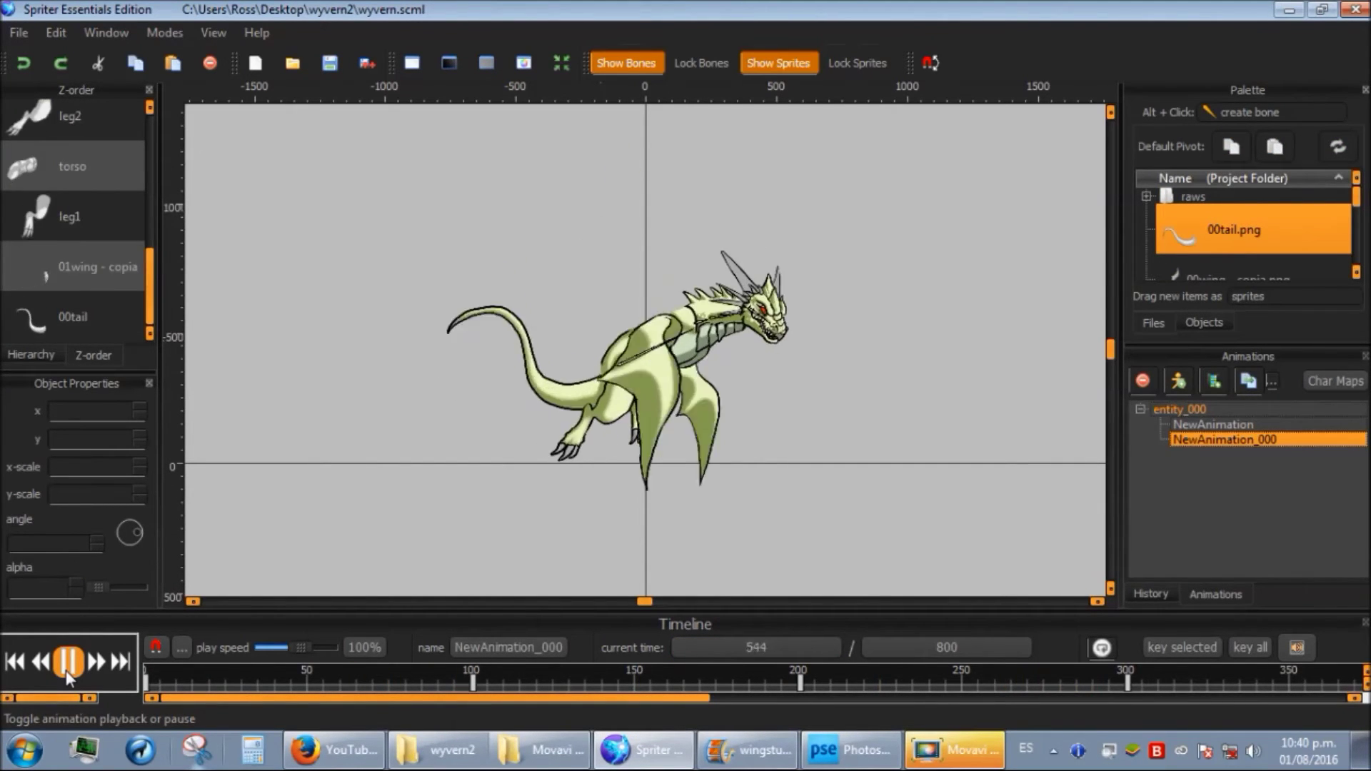
{"action": "left_click", "coordinate": [19, 32]}
{"action": "left_click", "coordinate": [277, 280]}
{"action": "left_click", "coordinate": [377, 674]}
- At time 0, select the torso's root bone with all its attached parts and shift the whole wyvern slightly forward
{"action": "left_click", "coordinate": [734, 646]}
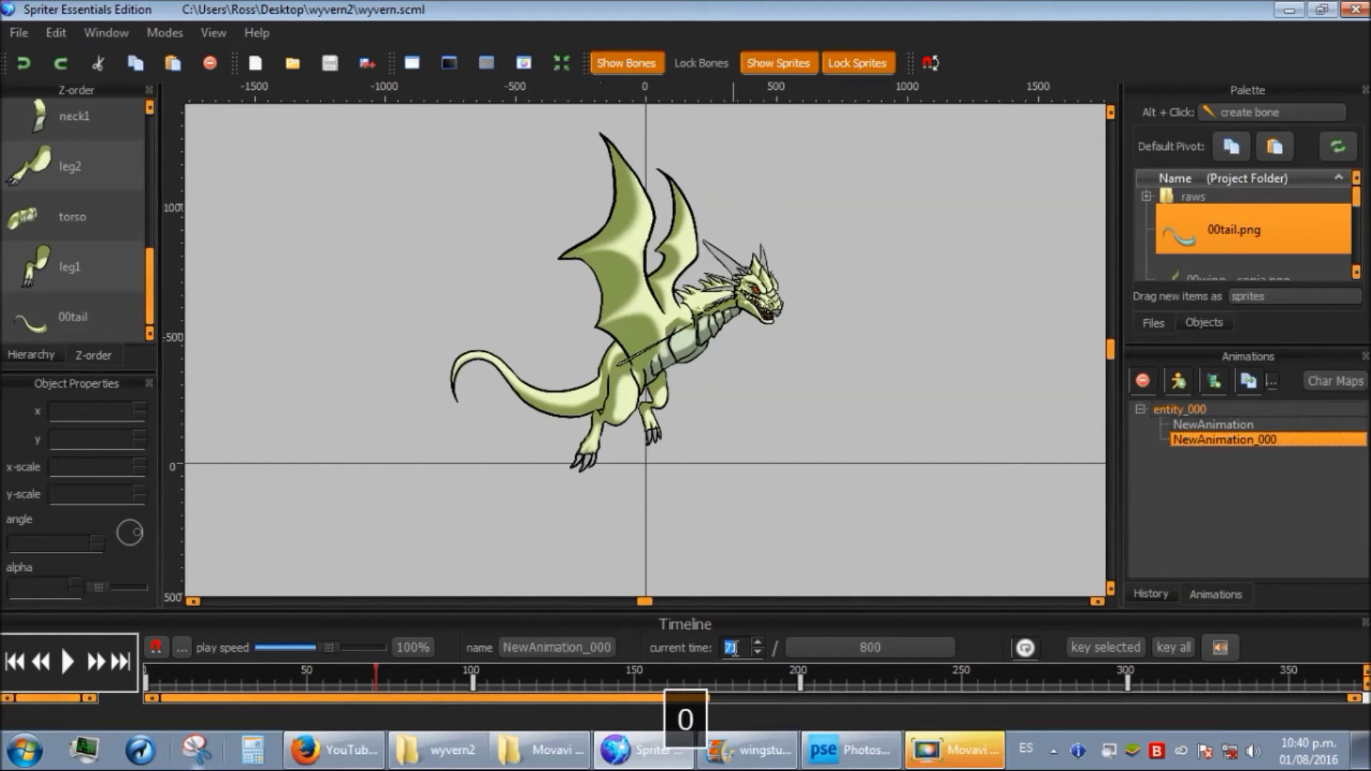
{"action": "key", "text": "Return"}
{"action": "left_click", "coordinate": [625, 368]}
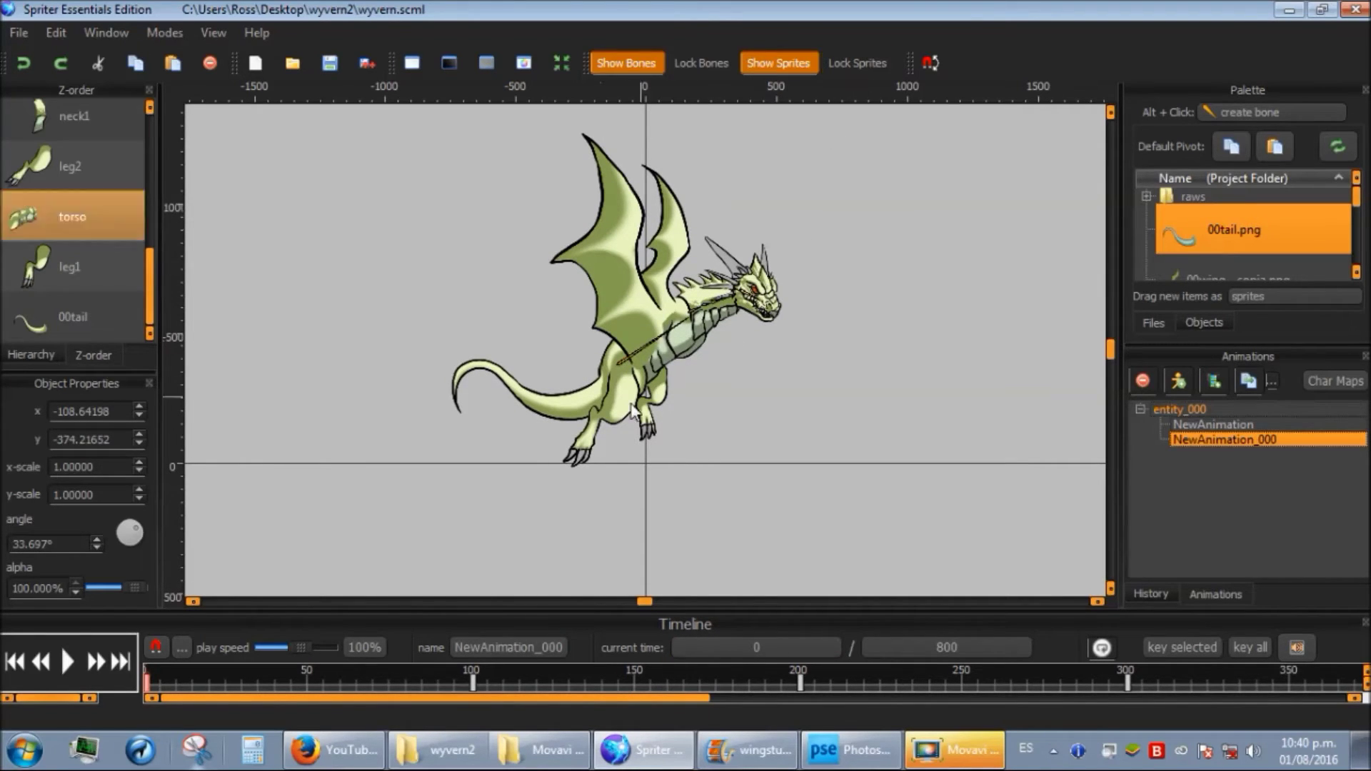
{"action": "left_click", "coordinate": [628, 361]}
{"action": "key", "text": "z"}
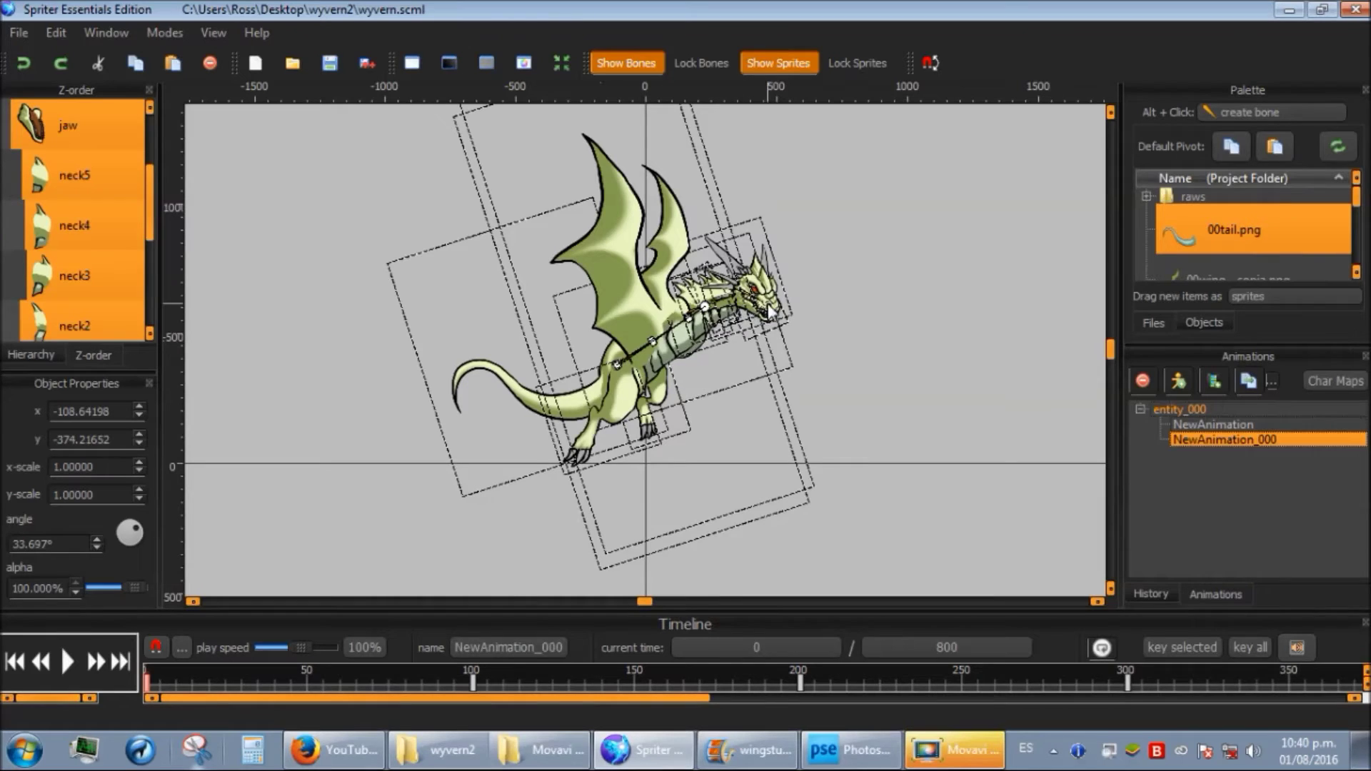
{"action": "left_click_drag", "start_coordinate": [768, 305], "coordinate": [773, 306]}
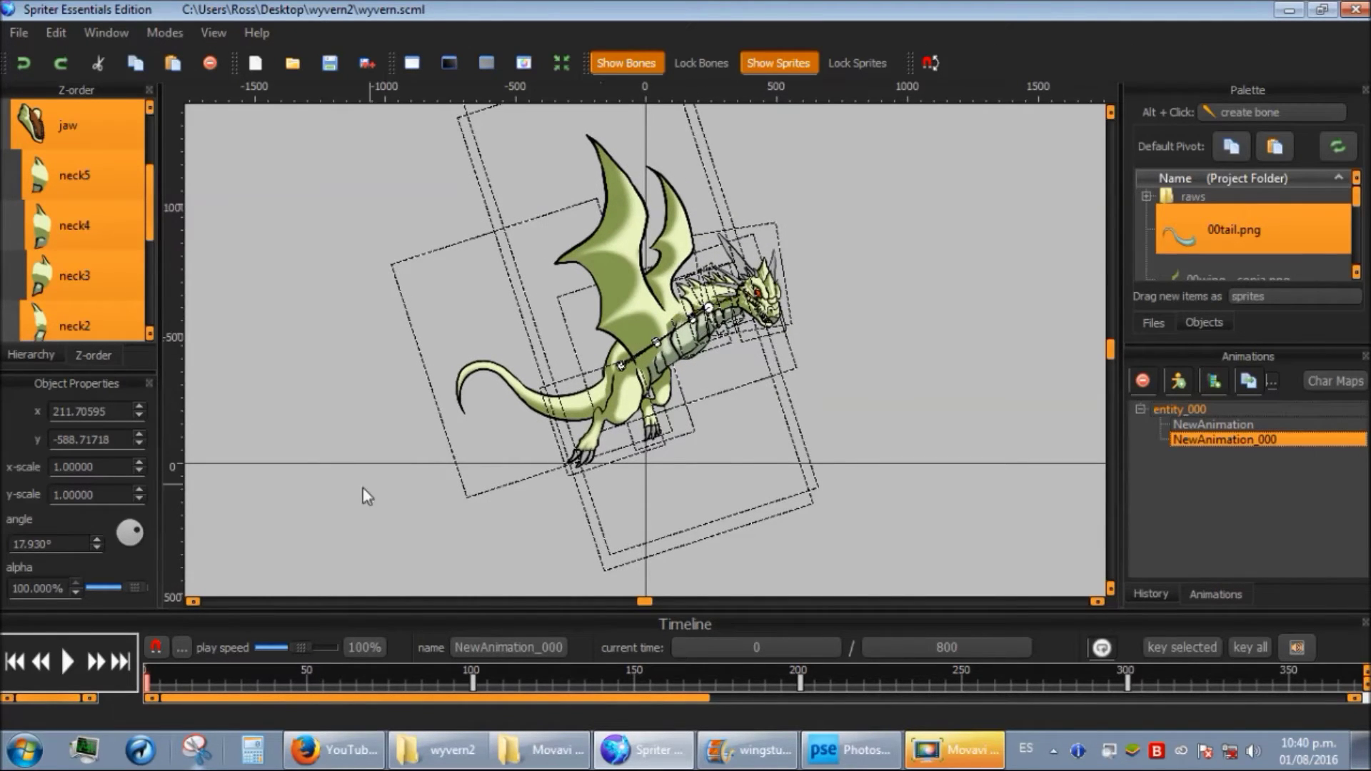
- Try tilting the whole wyvern downward at time 0 and play back the animation to judge the motion
{"action": "left_click_drag", "start_coordinate": [132, 532], "coordinate": [140, 529]}
{"action": "left_click", "coordinate": [67, 663]}
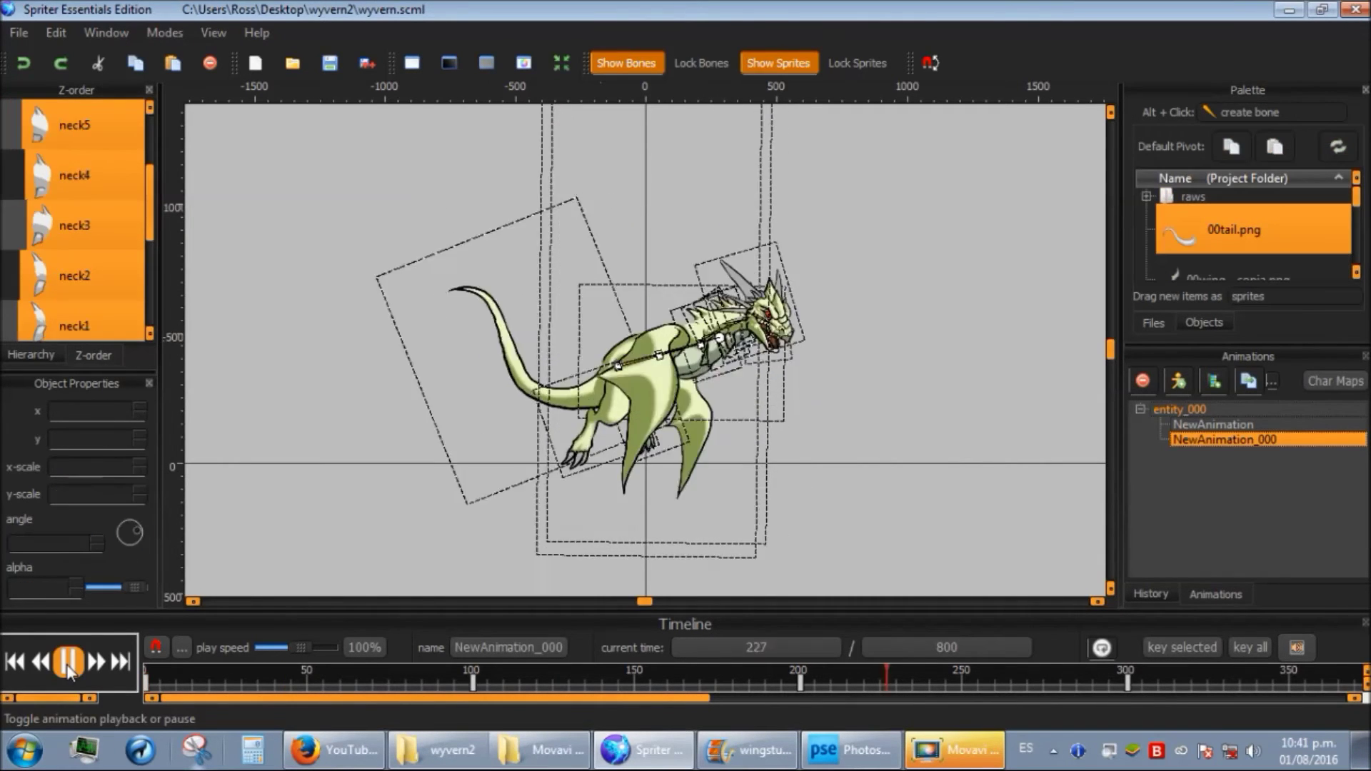
{"action": "left_click", "coordinate": [68, 663]}
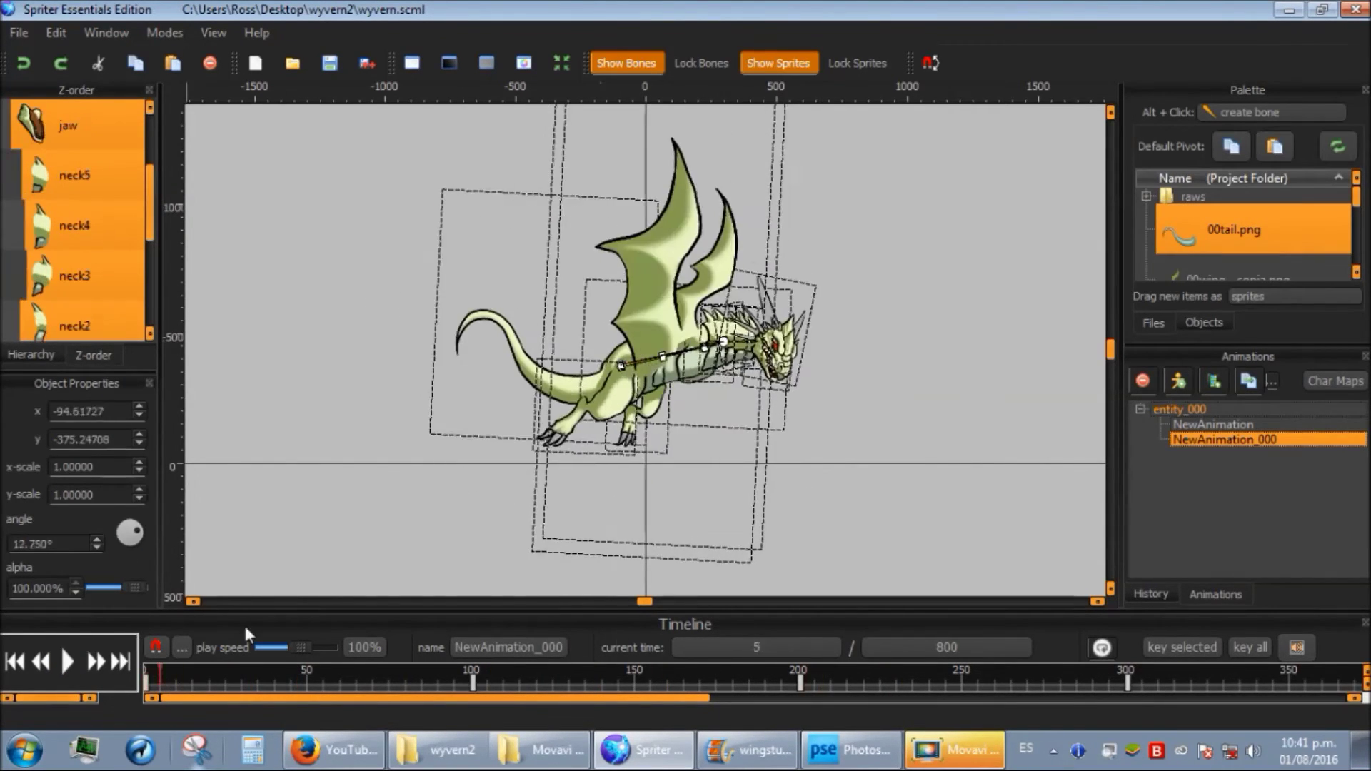
- Rotate the whole wyvern at time 0 to a steeper, head-up angle and play back the animation
{"action": "left_click_drag", "start_coordinate": [84, 651], "coordinate": [1, 653]}
{"action": "left_click_drag", "start_coordinate": [139, 533], "coordinate": [140, 525]}
{"action": "left_click", "coordinate": [68, 662]}
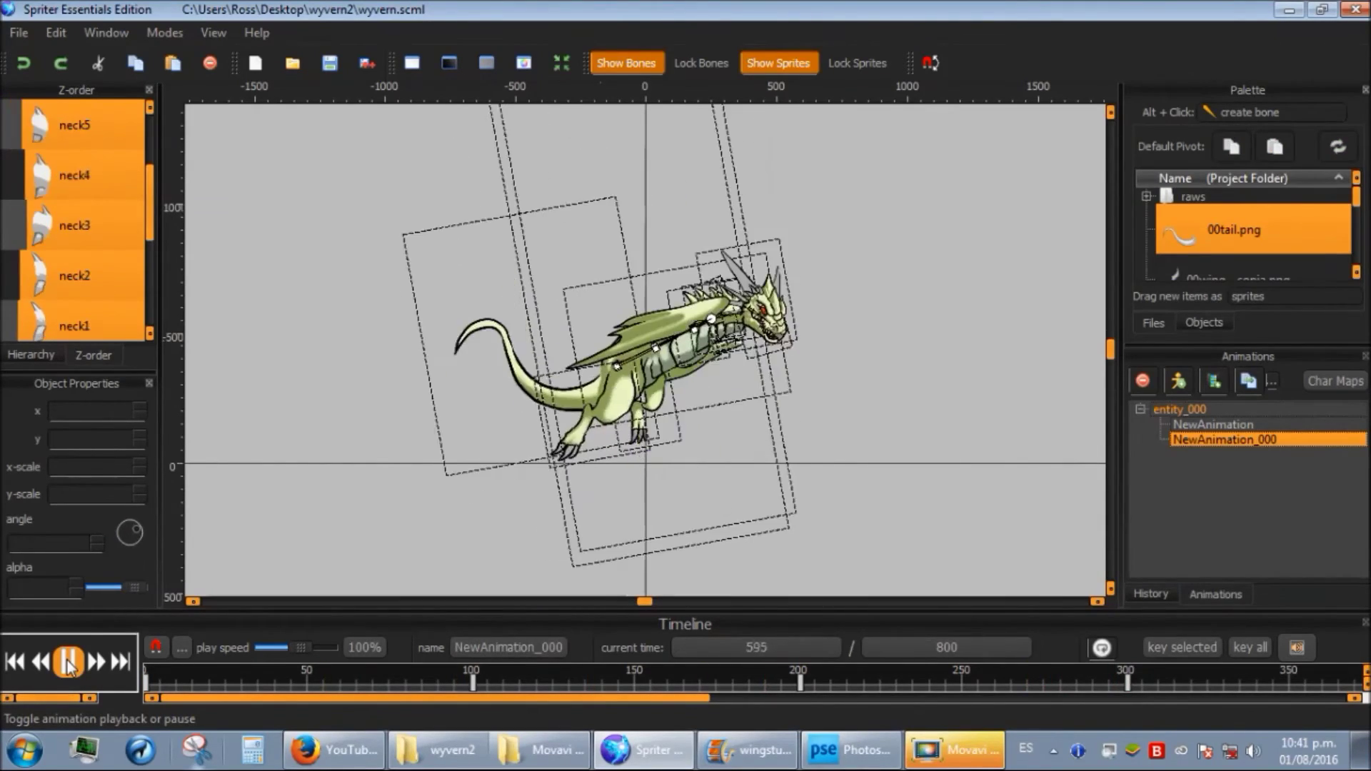
{"action": "left_click", "coordinate": [68, 662]}
{"action": "left_click", "coordinate": [414, 560]}
{"action": "left_click", "coordinate": [70, 663]}
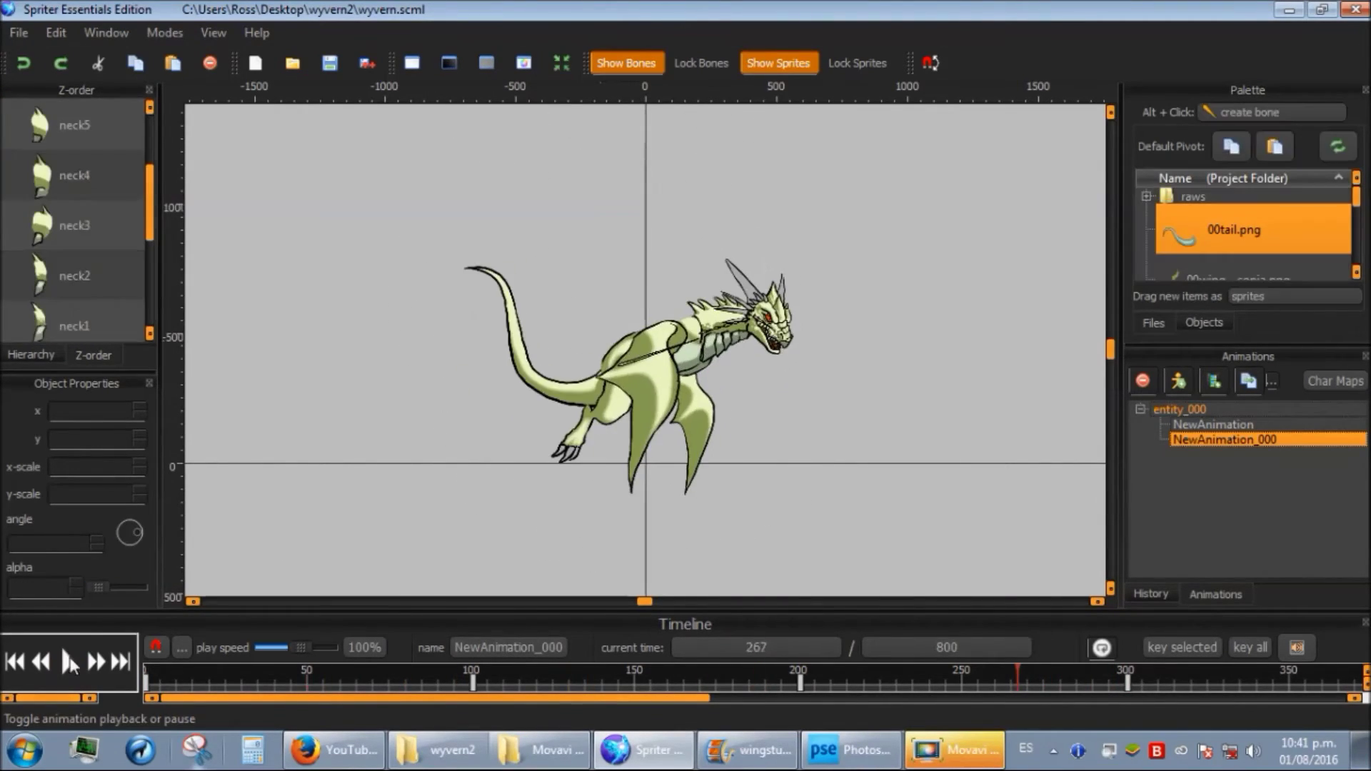
- Open torso.png from the wyvern2 folder in Photoshop with black as foreground colour and lock the layer's transparent pixels
{"action": "left_click", "coordinate": [437, 749]}
{"action": "left_click", "coordinate": [675, 420]}
{"action": "left_click", "coordinate": [839, 746]}
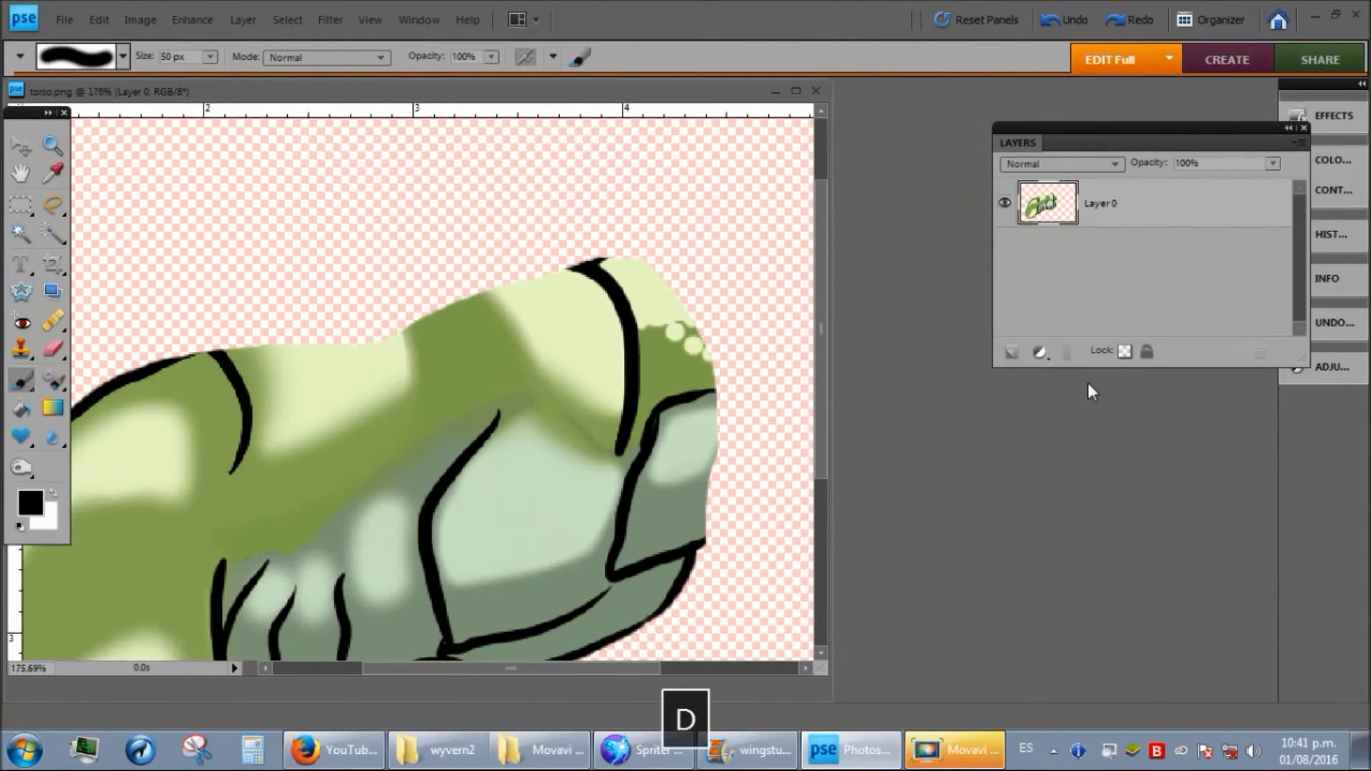
{"action": "left_click", "coordinate": [1125, 353]}
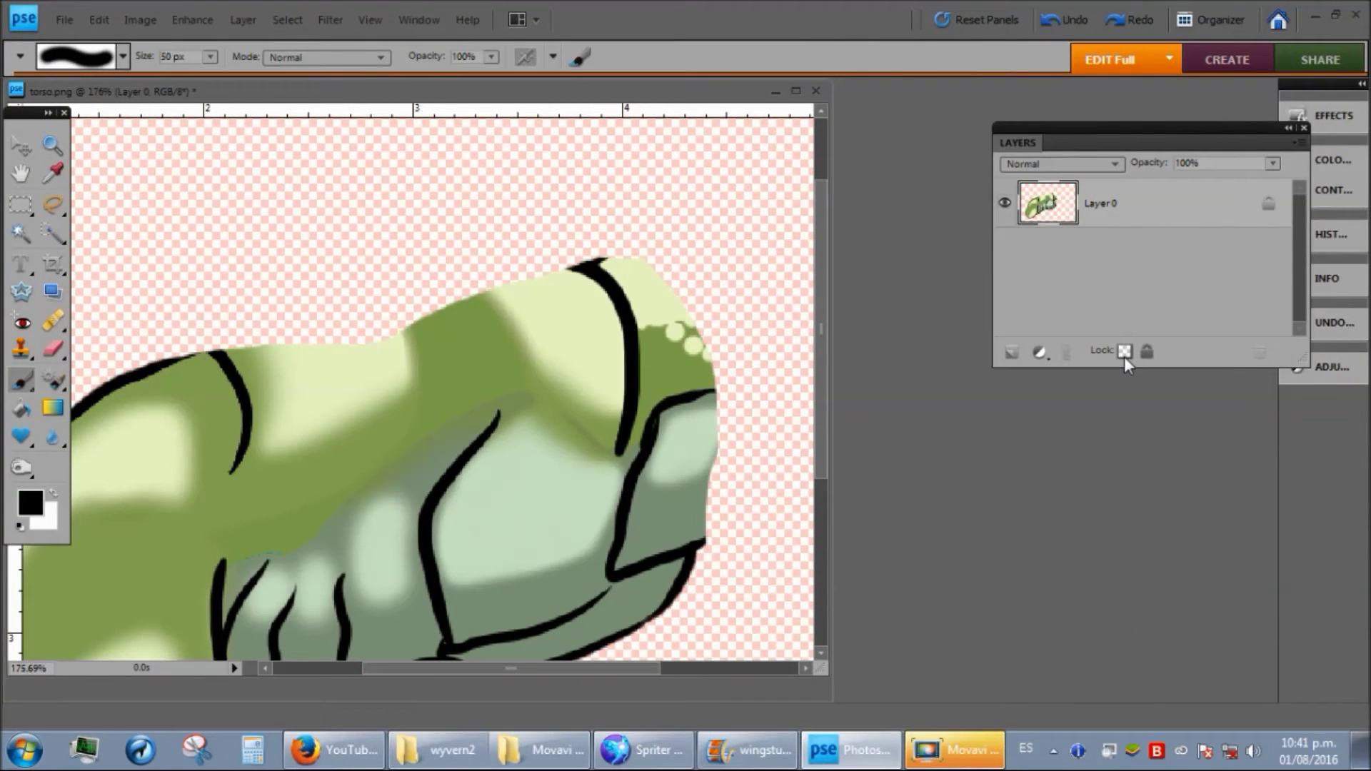
- Outline the torso's upper back edge up to the neck in black with the tapered 10 px brush and save torso.png
{"action": "right_click", "coordinate": [425, 241]}
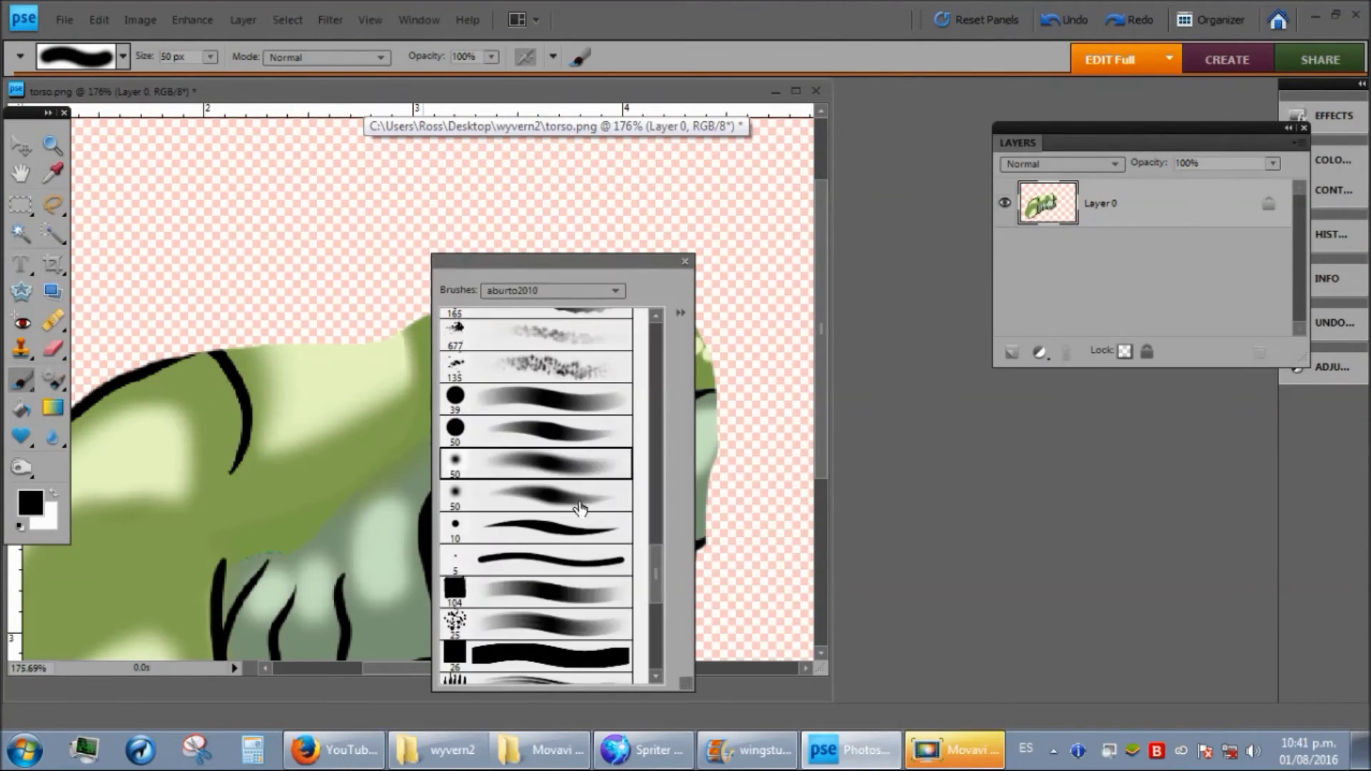
{"action": "left_click", "coordinate": [229, 351]}
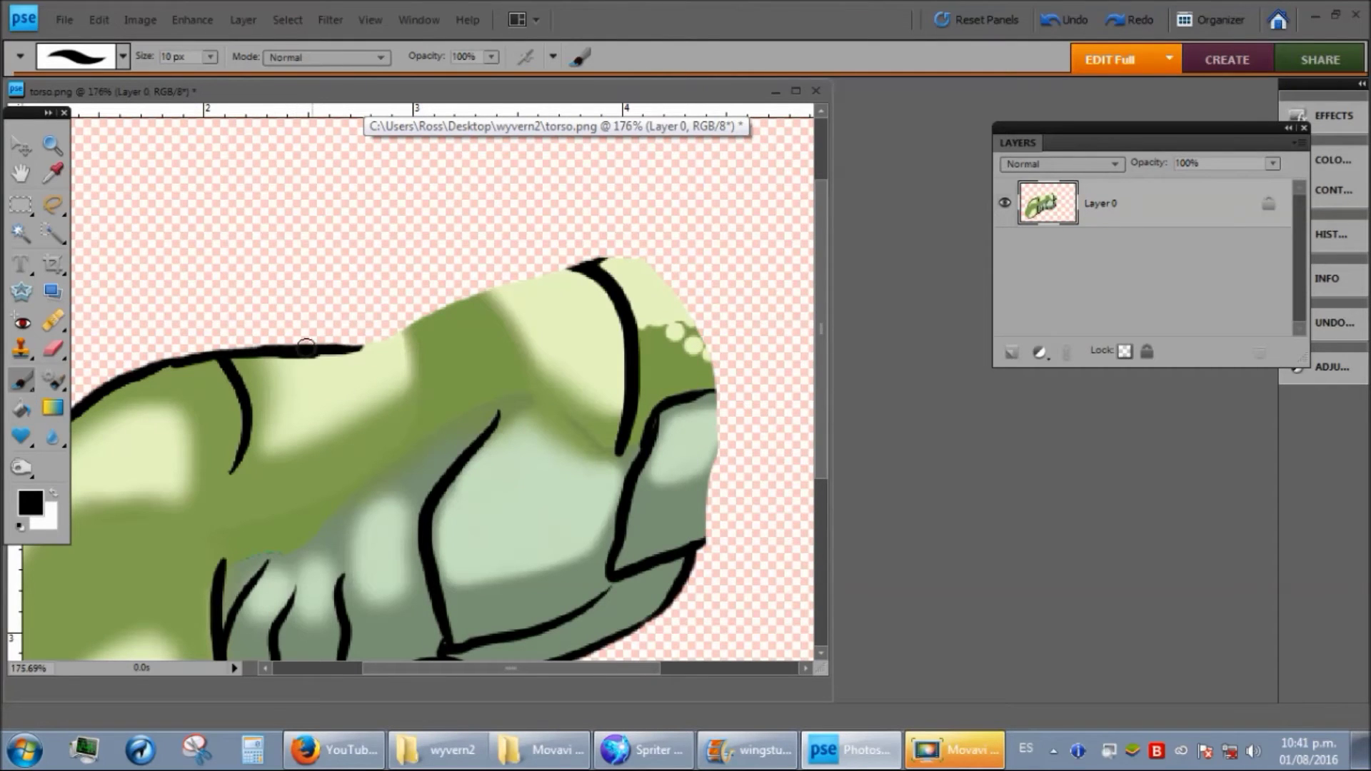
{"action": "left_click_drag", "start_coordinate": [601, 262], "coordinate": [645, 261]}
{"action": "key", "text": "ctrl+s"}
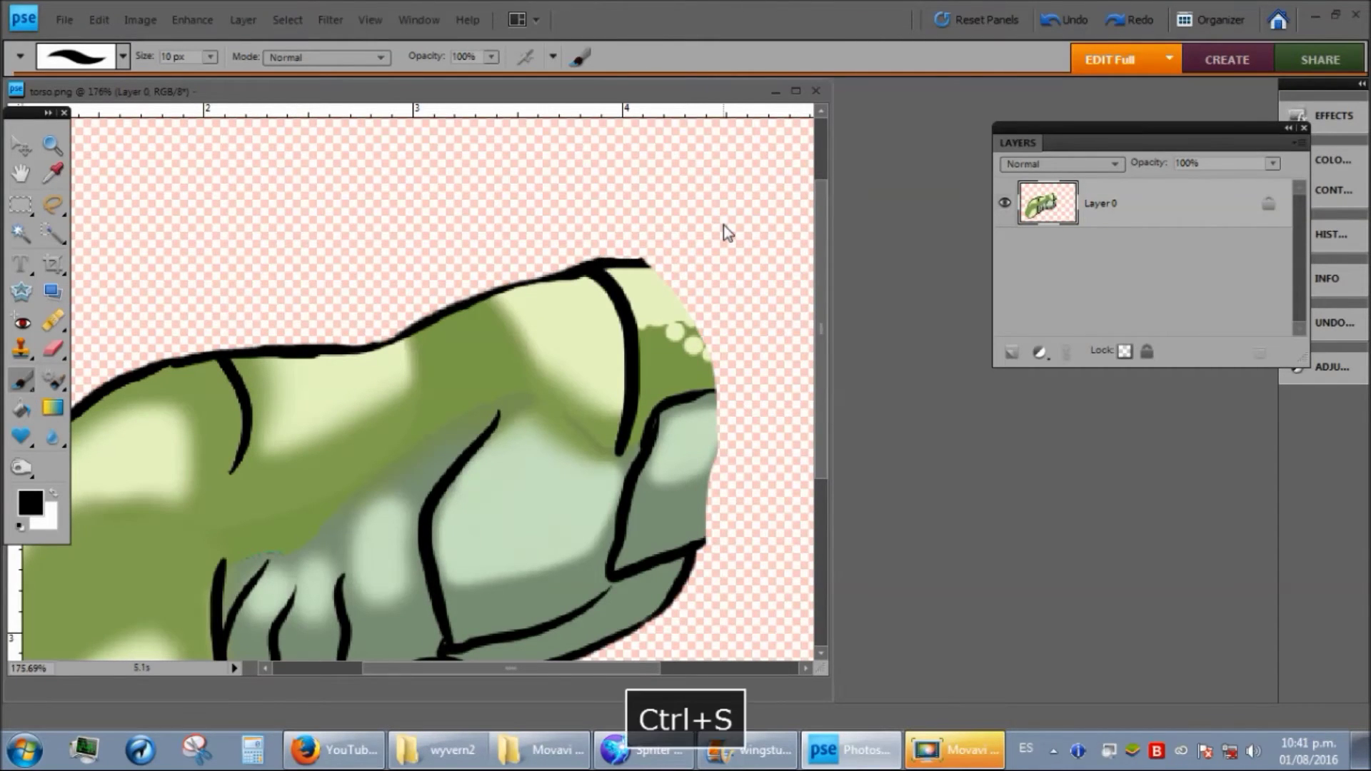
{"action": "scroll", "coordinate": [723, 230], "scroll_direction": "down", "scroll_amount": 4}
{"action": "key", "text": "ctrl+s"}
- Switch to Spriter, reload all images and play back the animation close up and from further out
{"action": "left_click", "coordinate": [672, 750]}
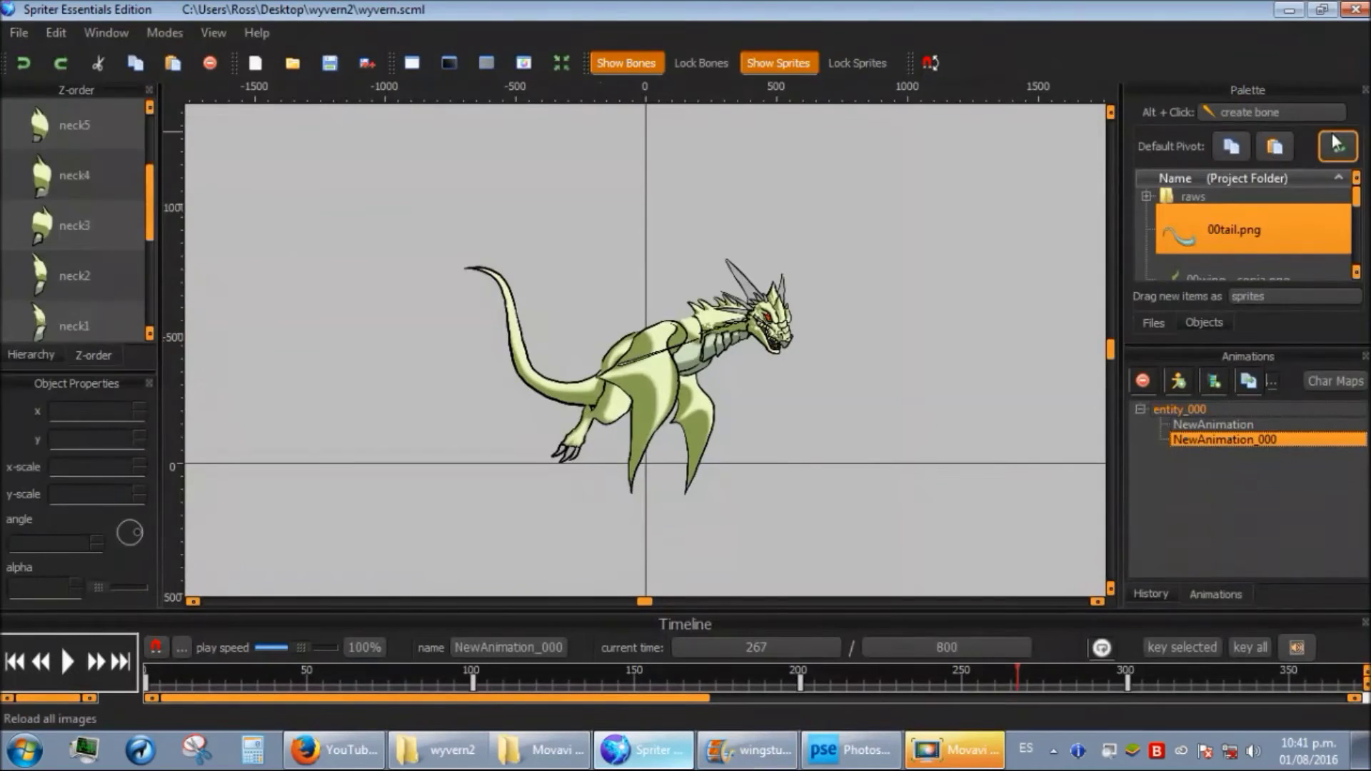
{"action": "left_click", "coordinate": [64, 664]}
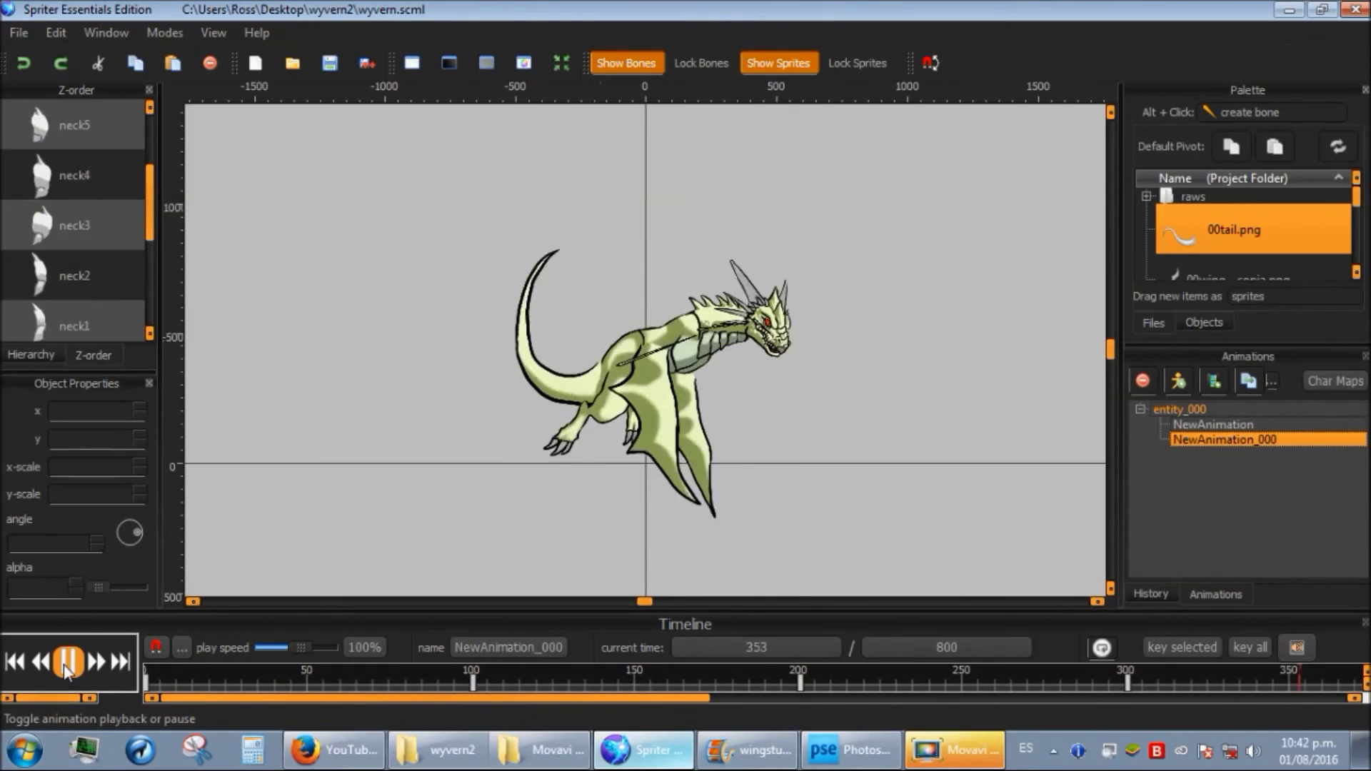
{"action": "left_click", "coordinate": [63, 664]}
{"action": "scroll", "coordinate": [741, 441], "scroll_direction": "down", "scroll_amount": 2}
{"action": "left_click_drag", "start_coordinate": [490, 671], "coordinate": [1241, 632]}
{"action": "left_click", "coordinate": [68, 662]}
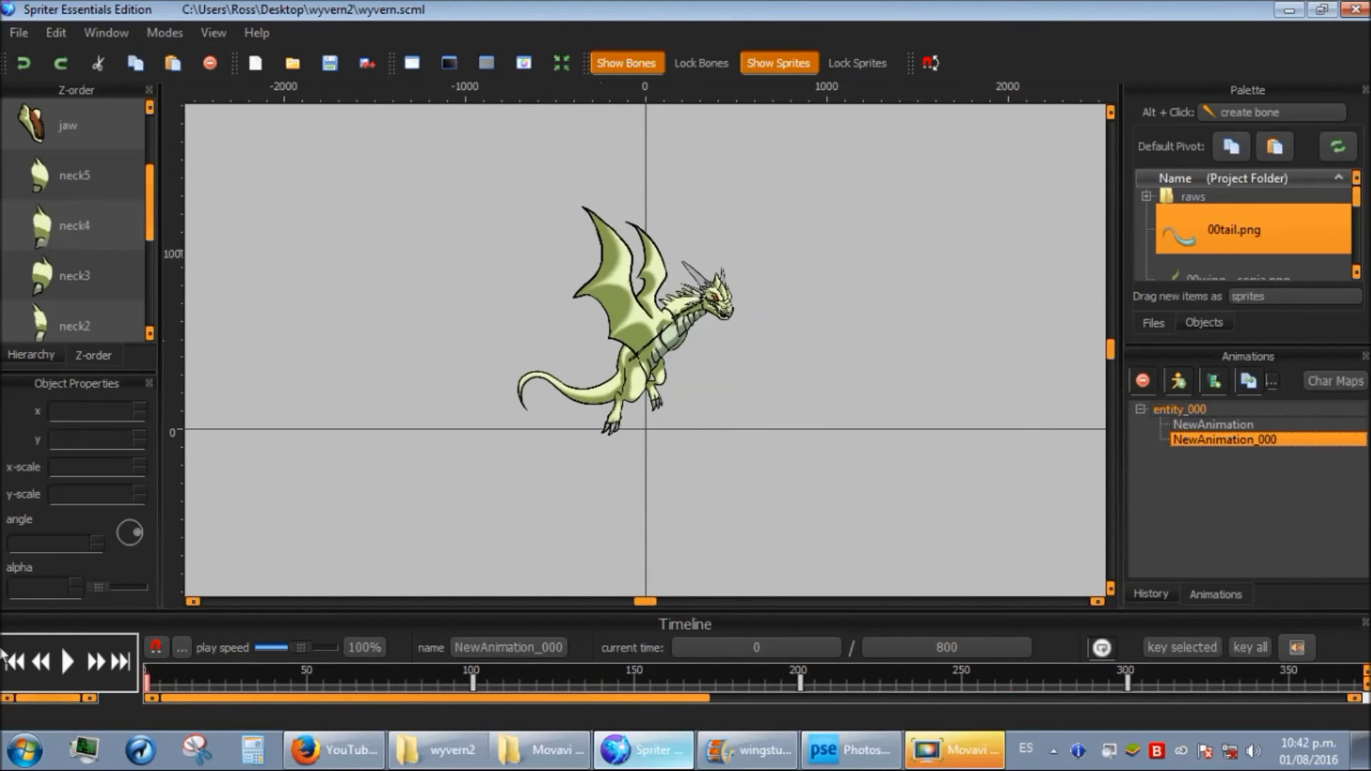
- Play back the animation, duplicate NewAnimation_000, and rename the original as fly and the copy as fly2
{"action": "left_click", "coordinate": [68, 663]}
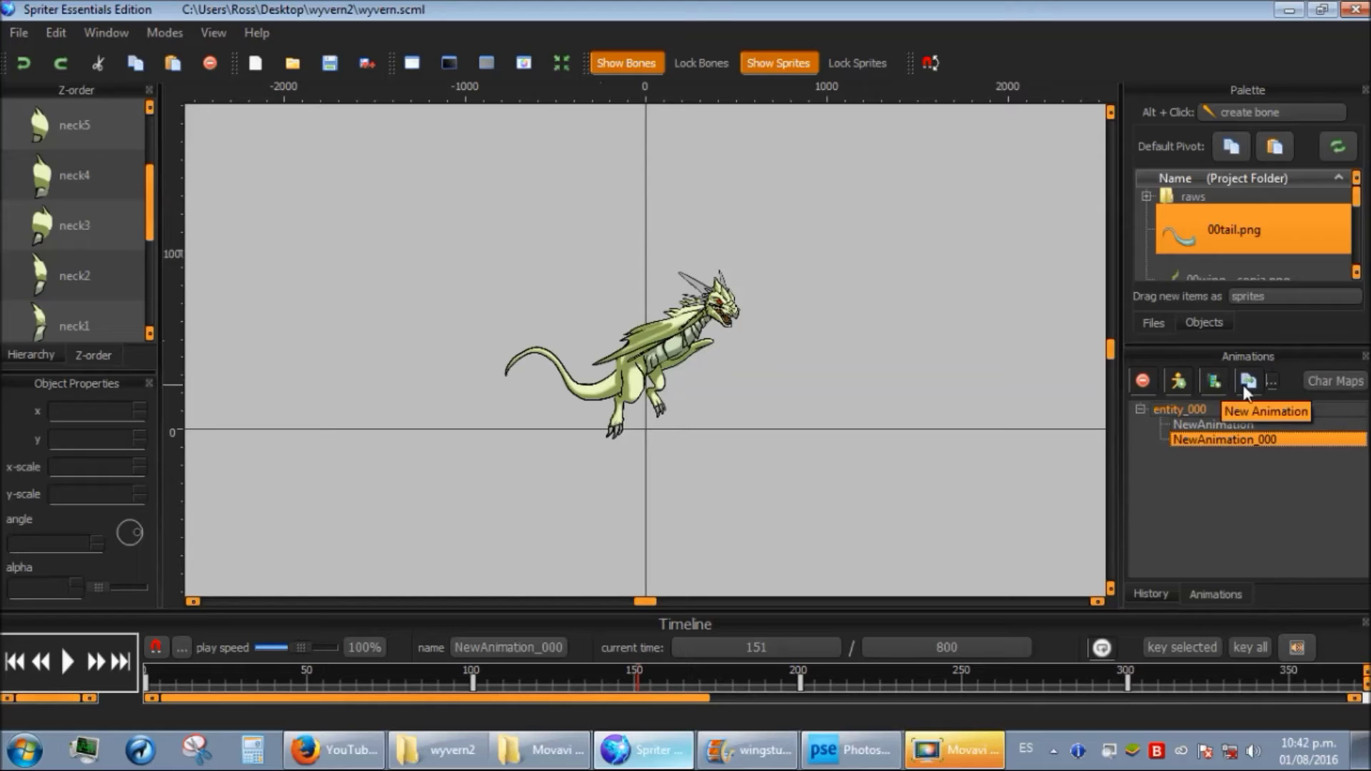
{"action": "left_click", "coordinate": [1240, 440]}
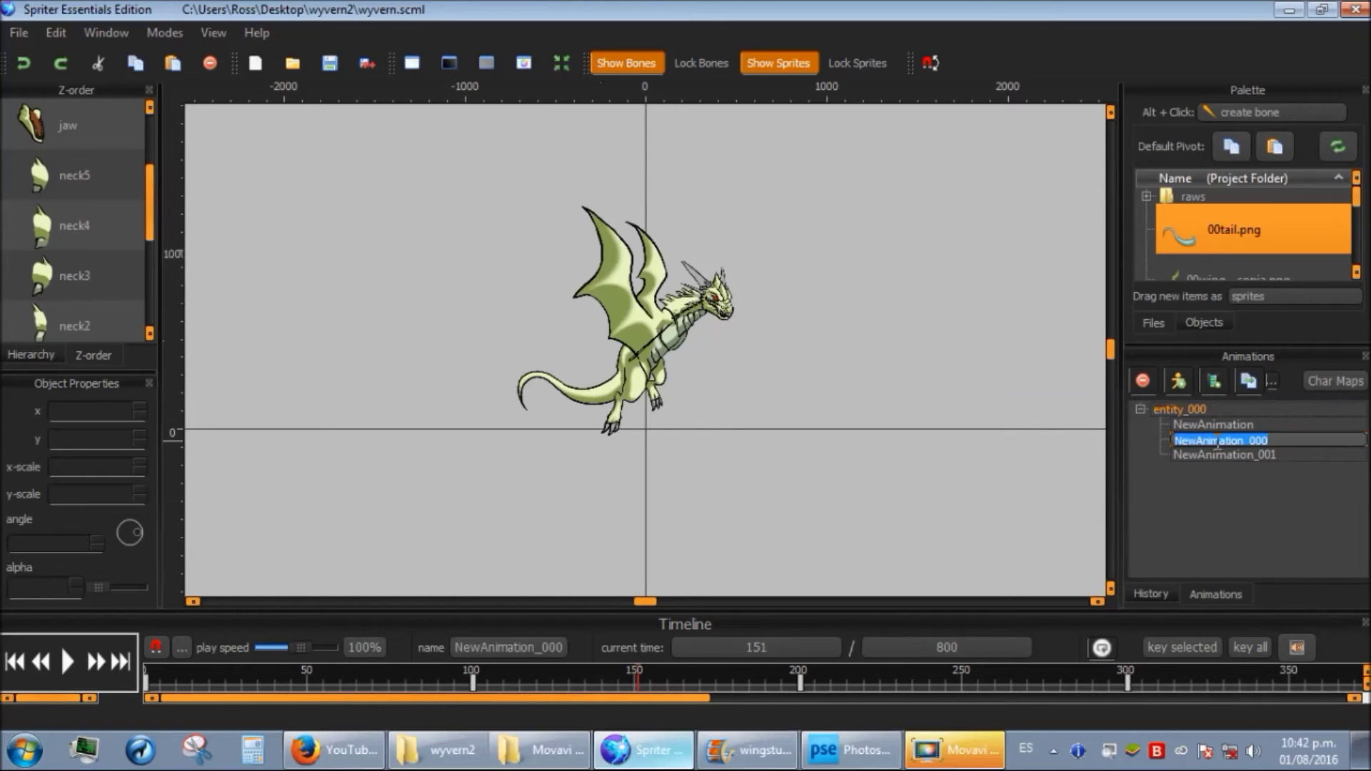
{"action": "type", "text": "fly"}
{"action": "key", "text": "Return"}
{"action": "left_click", "coordinate": [1216, 454]}
{"action": "left_click", "coordinate": [1217, 454]}
{"action": "type", "text": "fly2"}
{"action": "key", "text": "Return"}
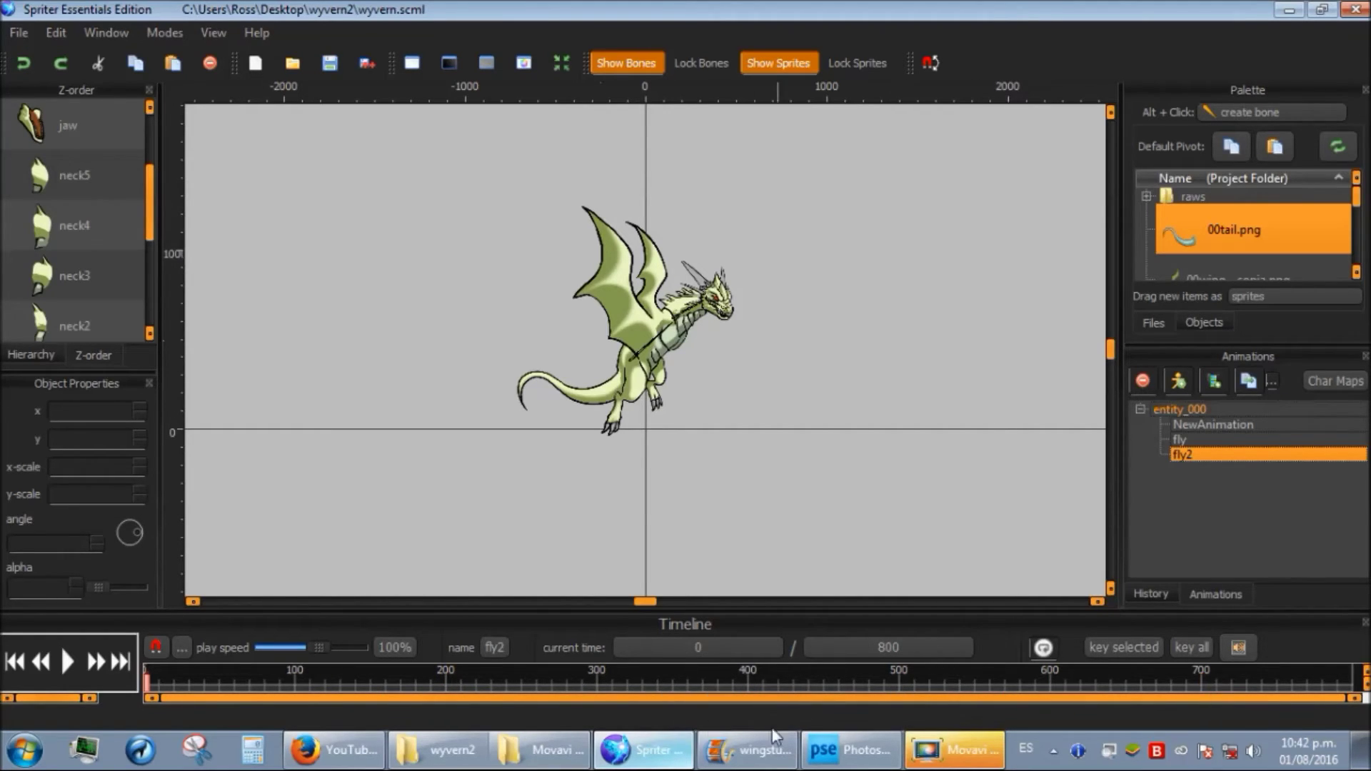
- Move fly2 to time 200, enlarge the sprite palette and browse through its wing, tail, neck and torso images
{"action": "scroll", "coordinate": [713, 341], "scroll_direction": "up", "scroll_amount": 5}
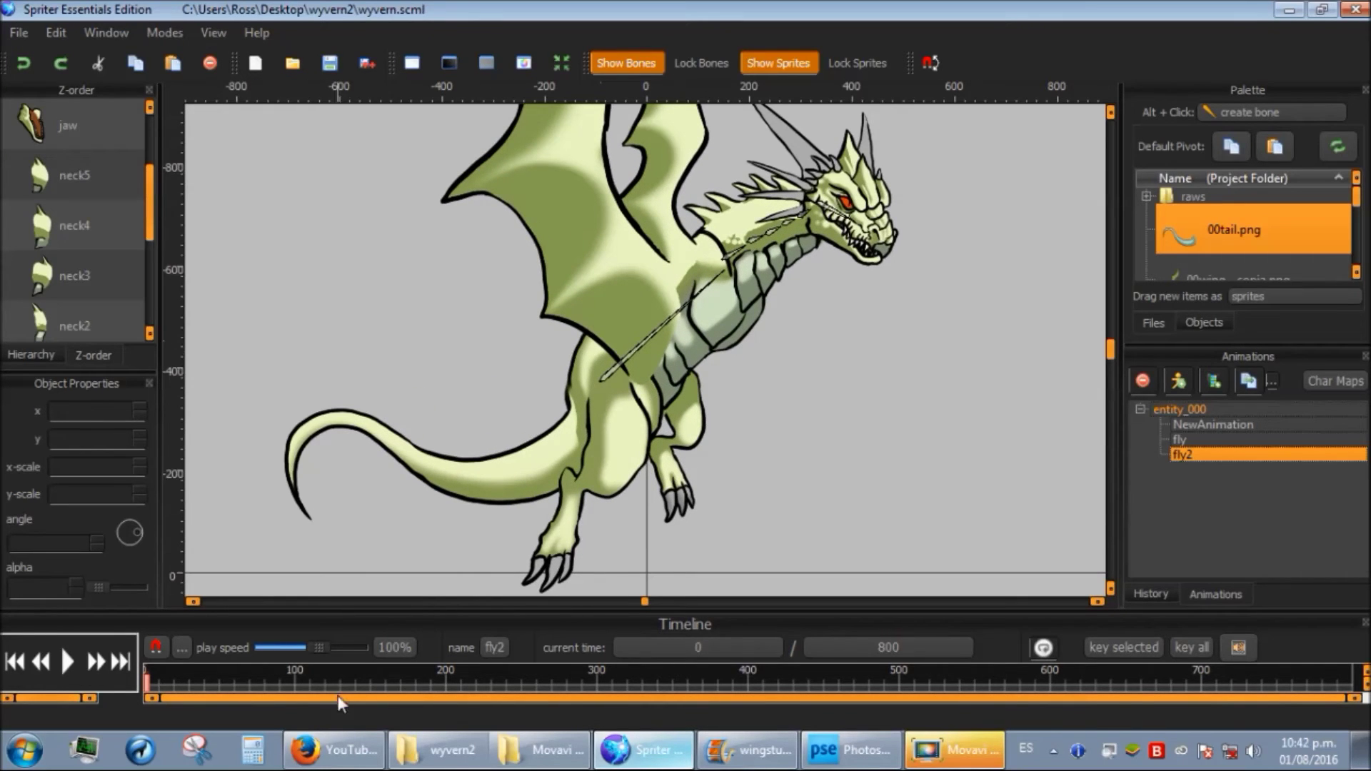
{"action": "left_click", "coordinate": [671, 647]}
{"action": "type", "text": "200"}
{"action": "key", "text": "Return"}
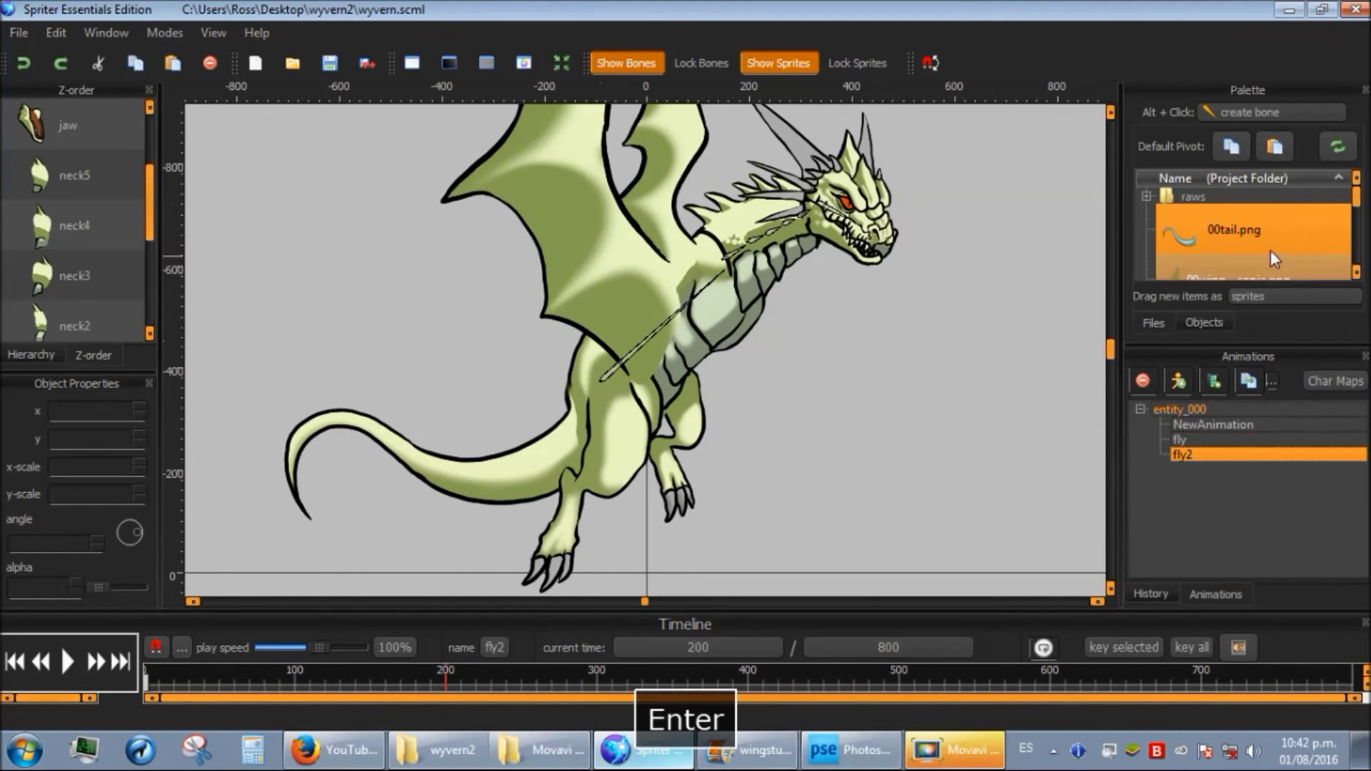
{"action": "left_click_drag", "start_coordinate": [1261, 347], "coordinate": [1261, 468]}
{"action": "scroll", "coordinate": [1246, 328], "scroll_direction": "down", "scroll_amount": 5}
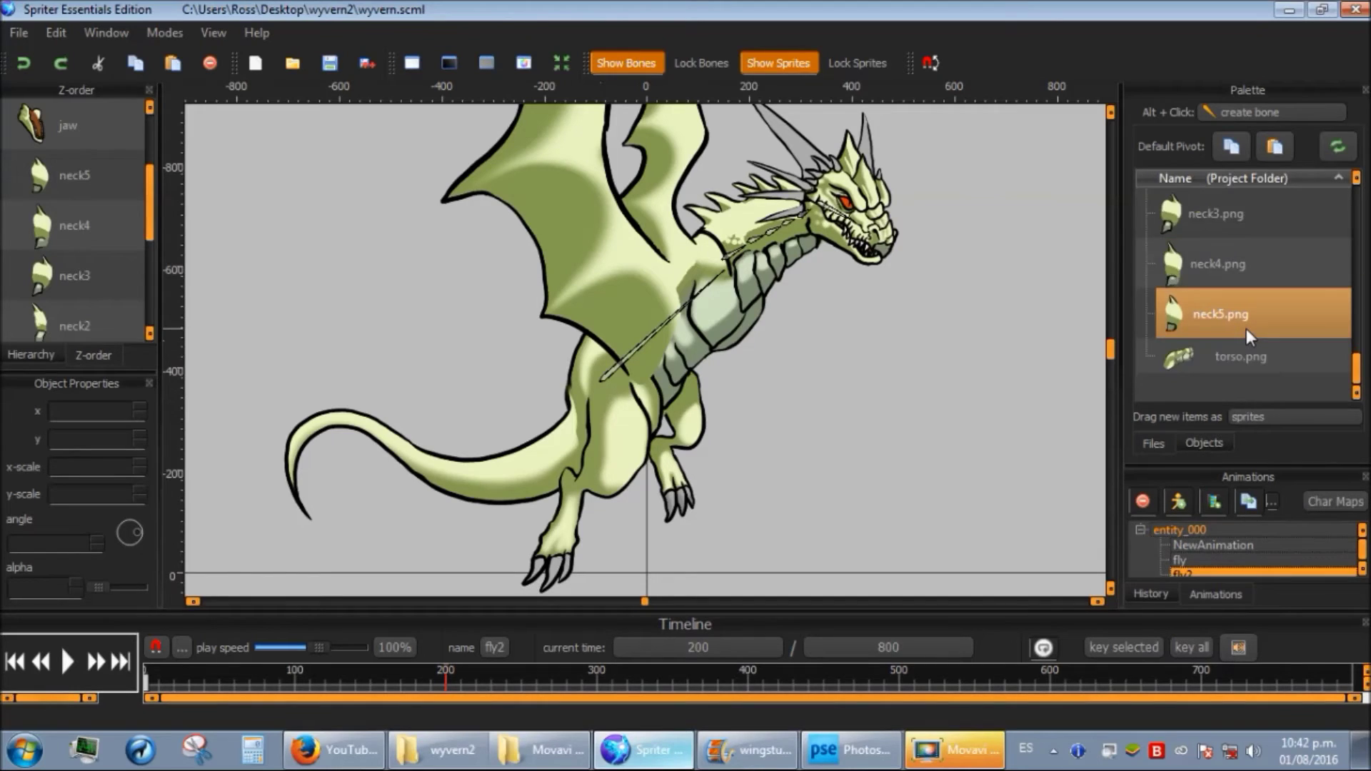
{"action": "scroll", "coordinate": [1245, 329], "scroll_direction": "up", "scroll_amount": 1}
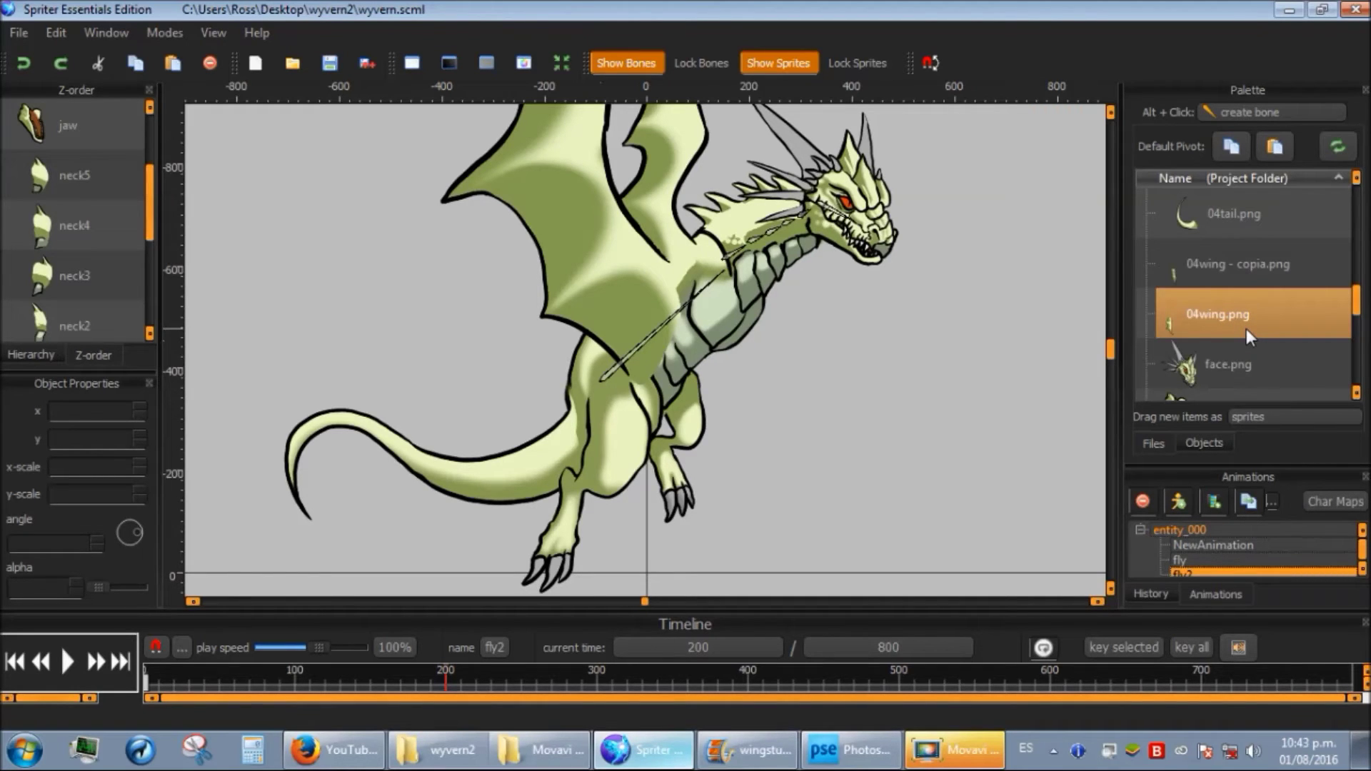
{"action": "scroll", "coordinate": [1245, 328], "scroll_direction": "up", "scroll_amount": 4}
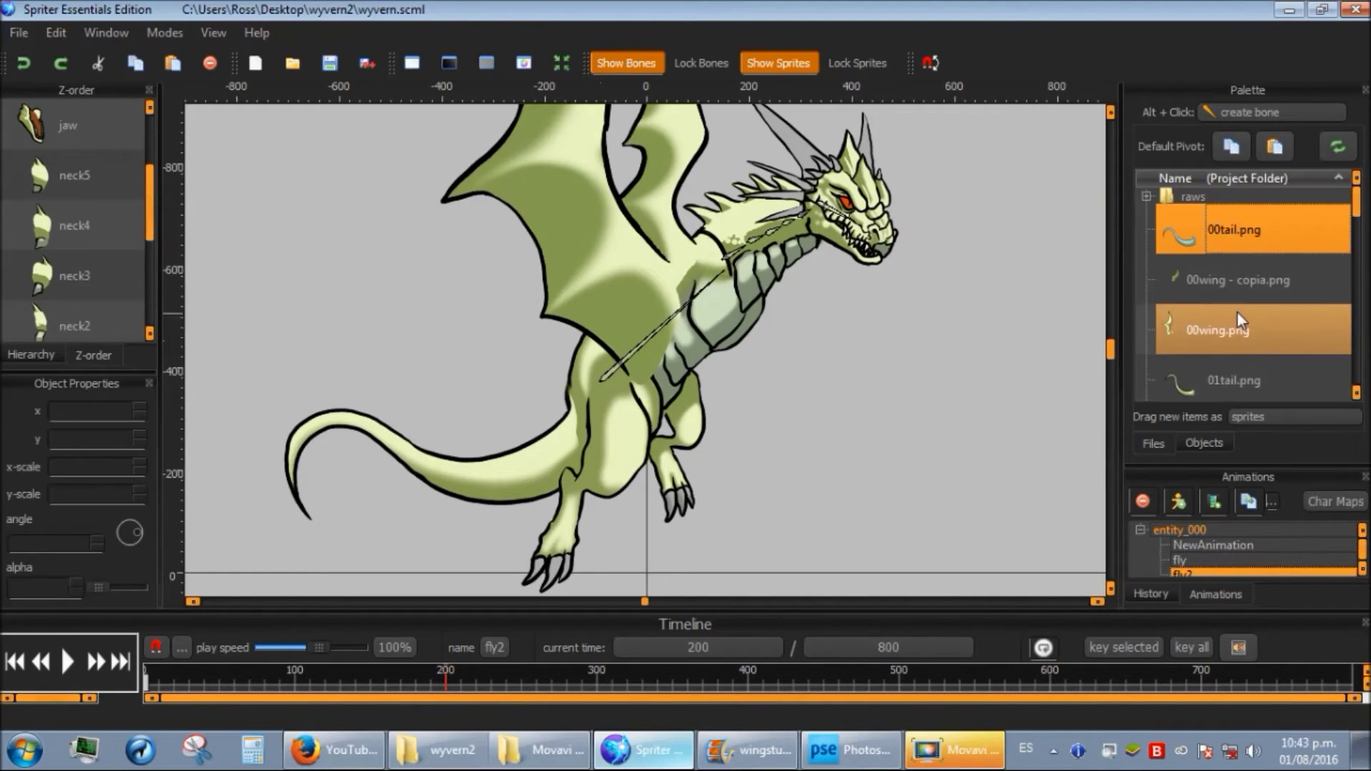
{"action": "left_click", "coordinate": [881, 395]}
{"action": "scroll", "coordinate": [1180, 327], "scroll_direction": "down", "scroll_amount": 2}
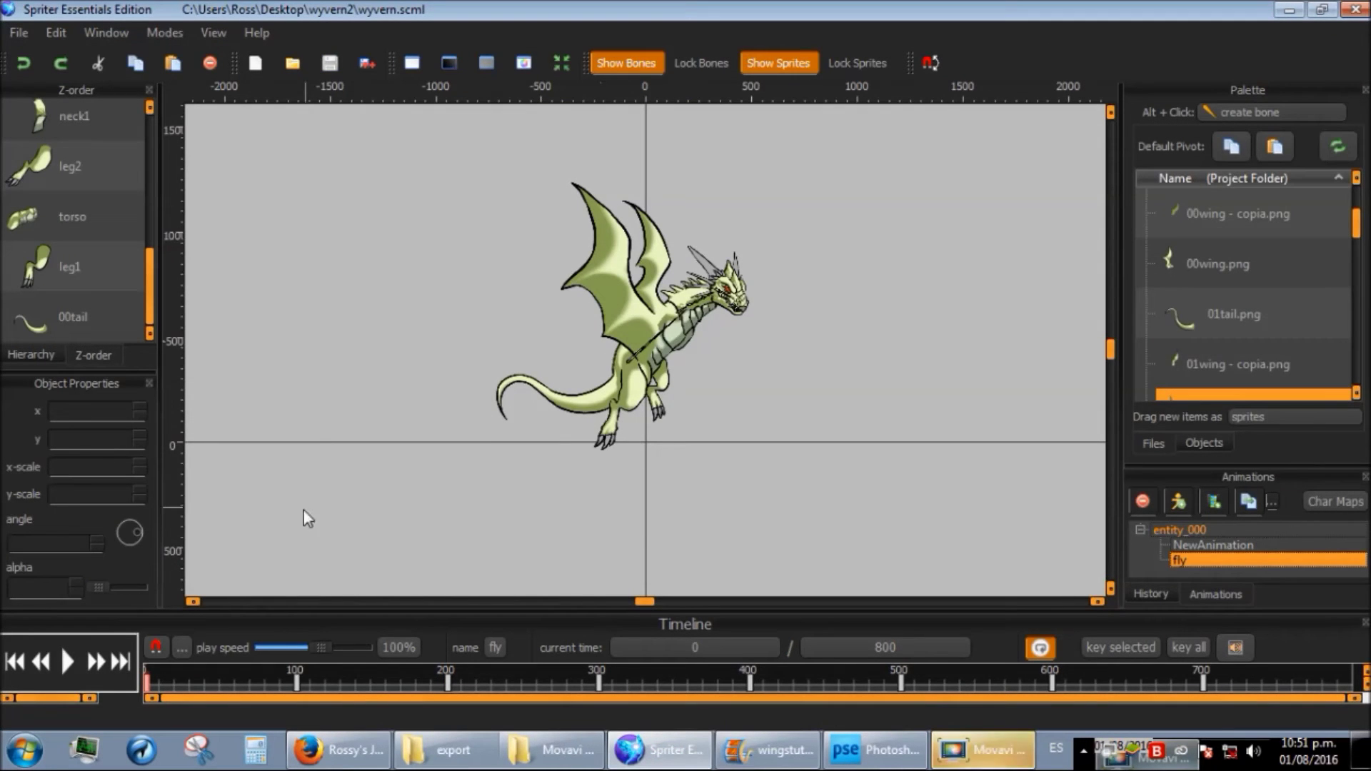
- Play back the fly animation and export it as fly.gif in the wyvern2 export folder
{"action": "left_click", "coordinate": [71, 677]}
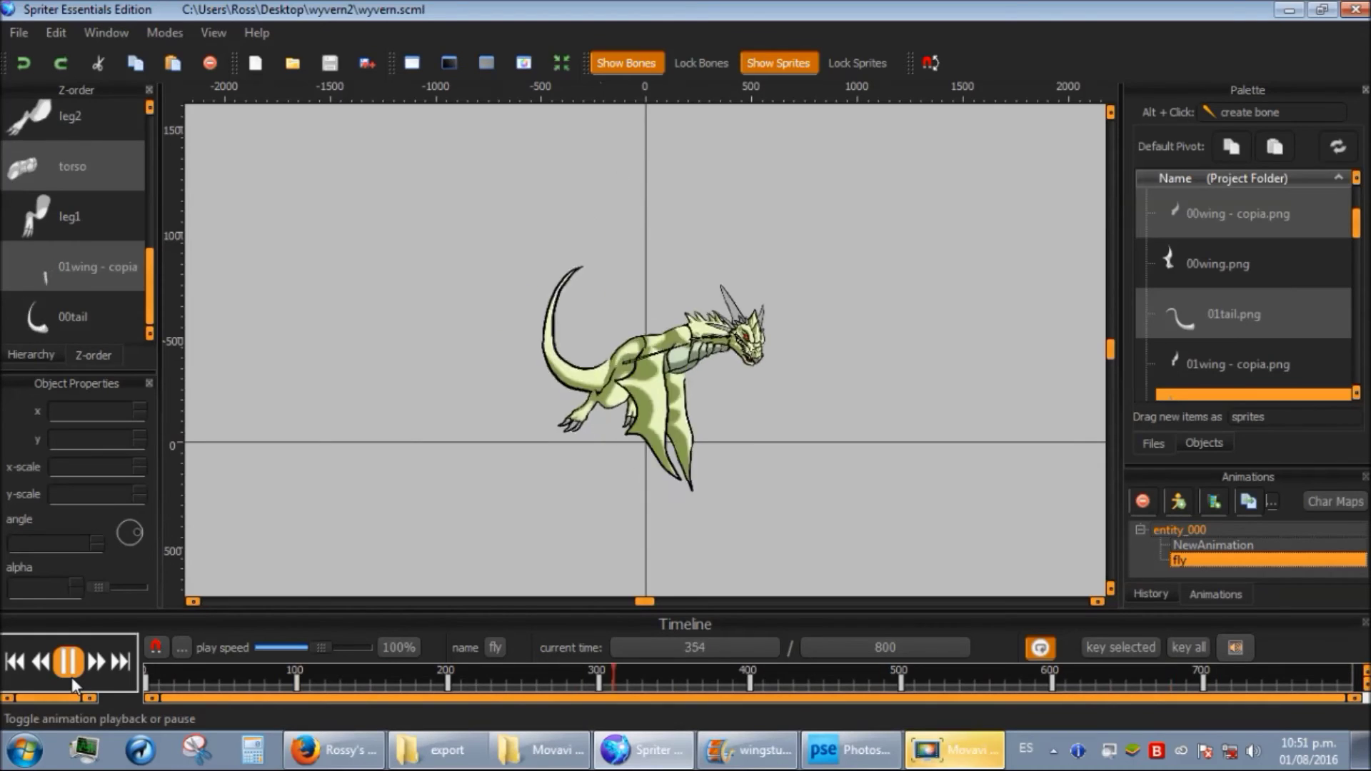
{"action": "left_click", "coordinate": [71, 677]}
{"action": "left_click", "coordinate": [19, 32]}
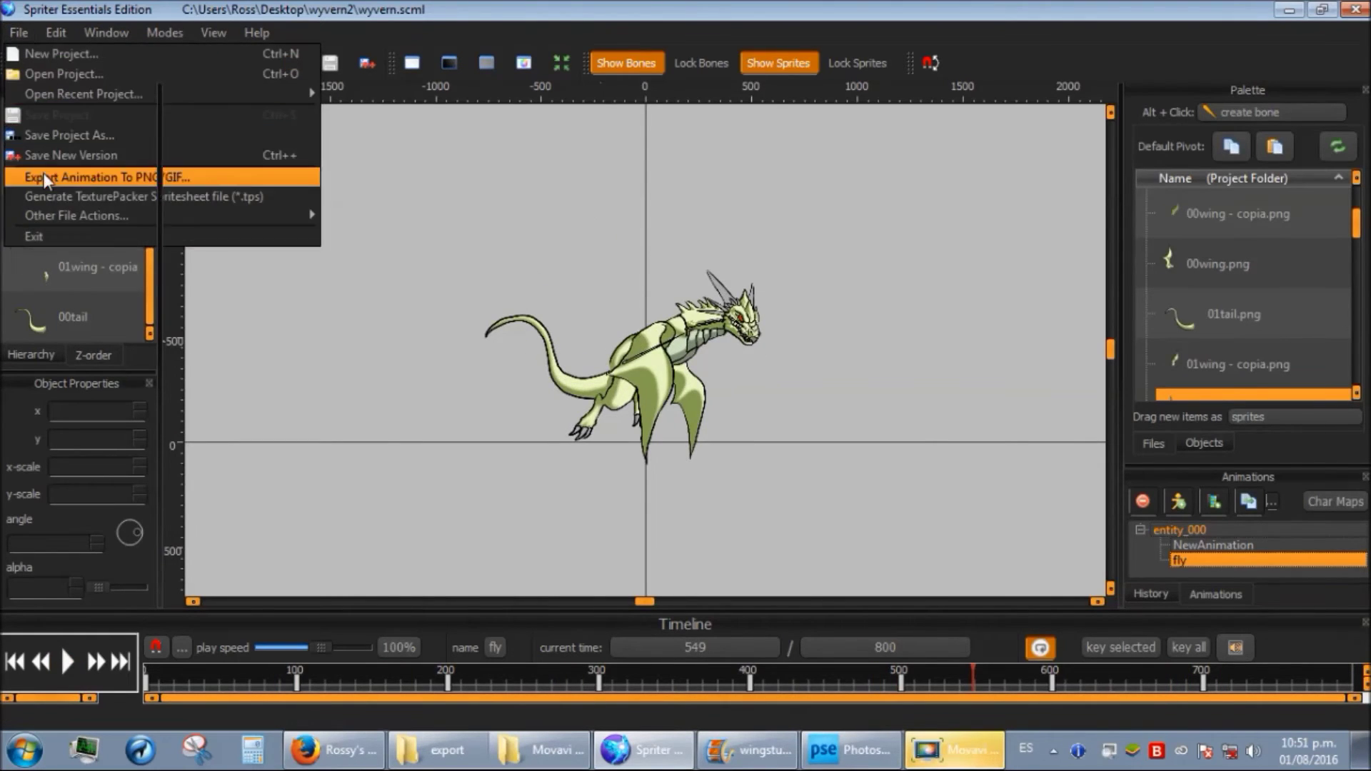
{"action": "left_click", "coordinate": [153, 174]}
{"action": "left_click", "coordinate": [783, 576]}
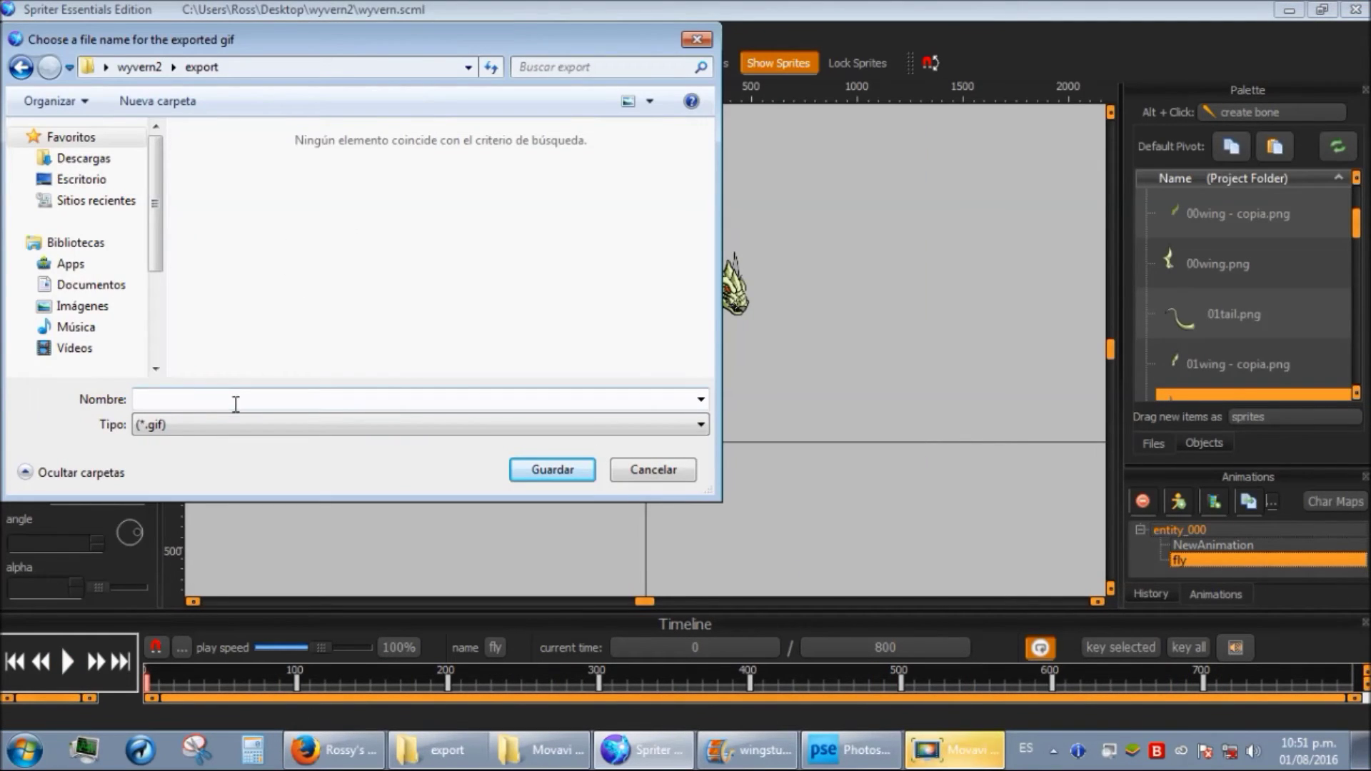
{"action": "left_click", "coordinate": [551, 469]}
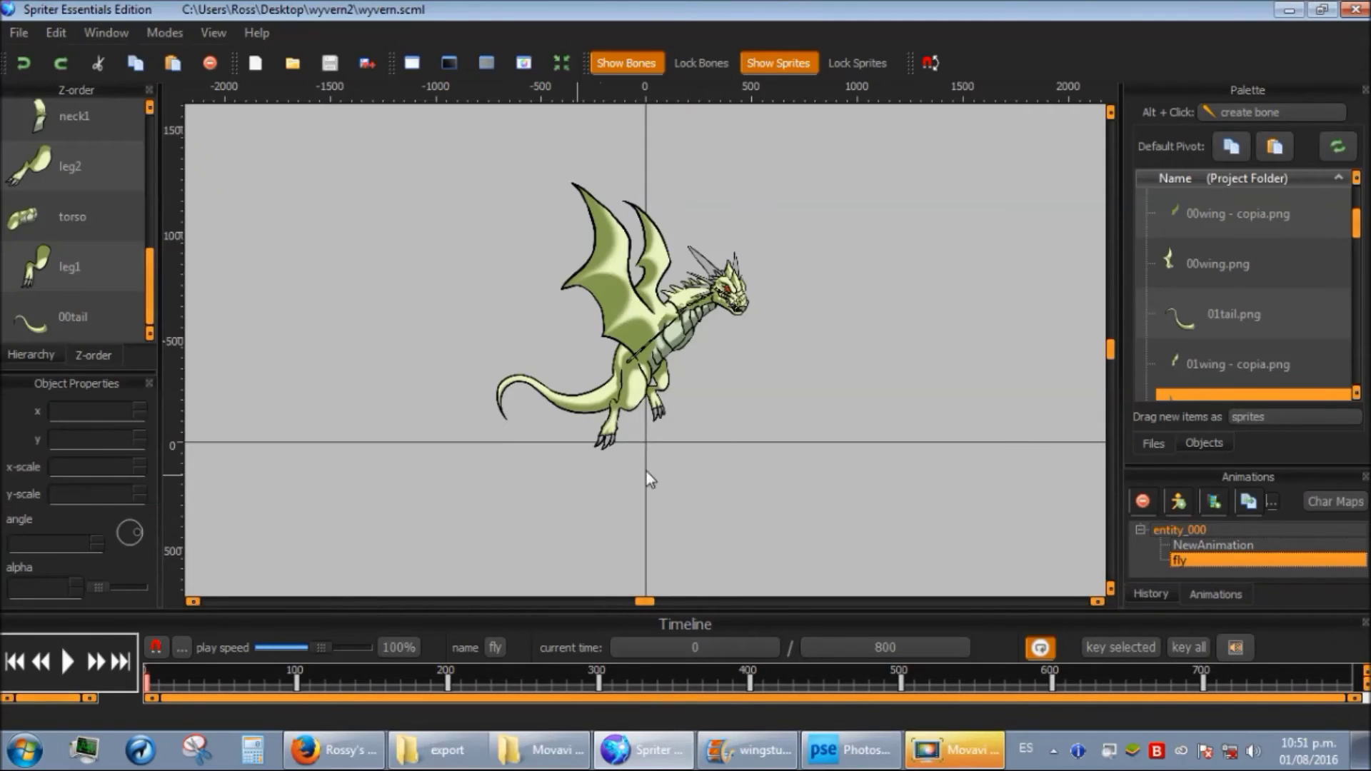
- Open fly.gif from the export folder in IrfanView to watch it, close it and return to Spriter
{"action": "left_click", "coordinate": [443, 750]}
{"action": "double_click", "coordinate": [230, 147]}
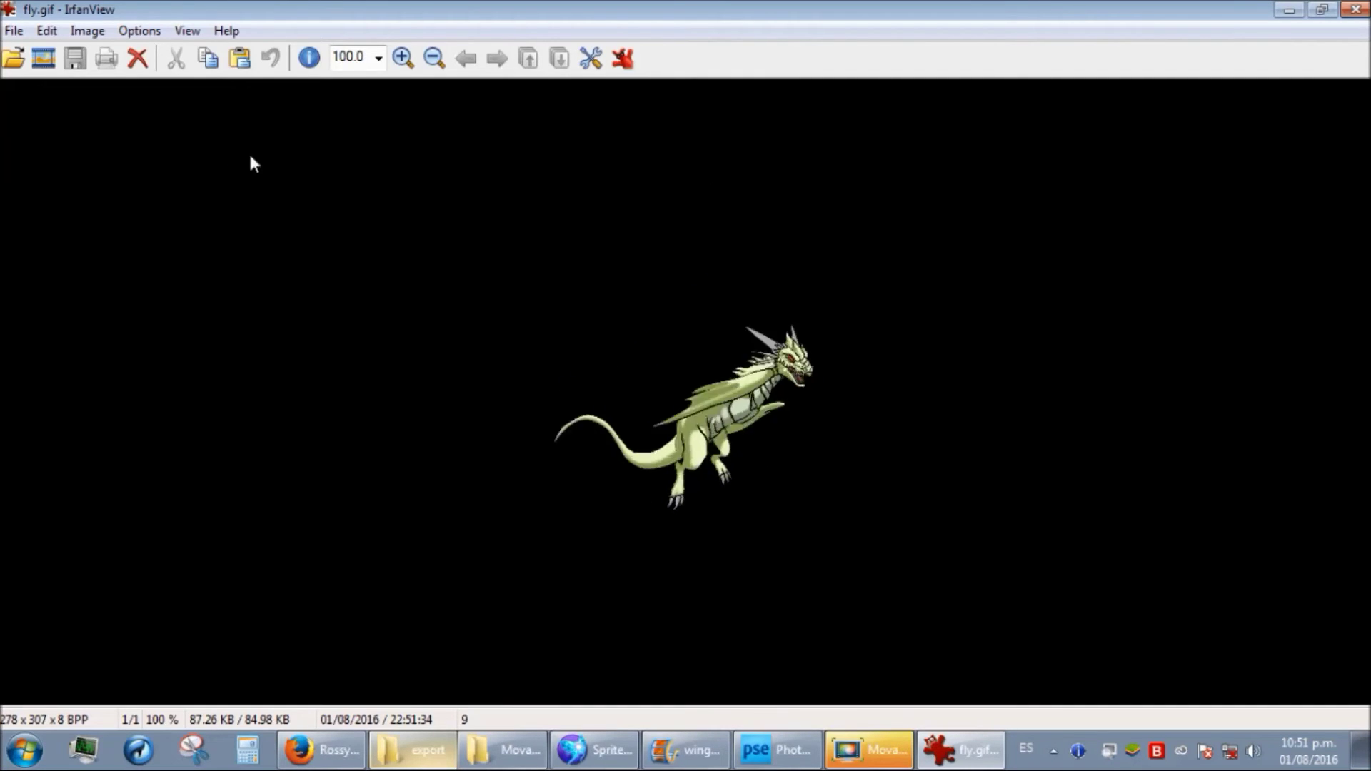
{"action": "left_click", "coordinate": [1355, 8]}
{"action": "left_click", "coordinate": [643, 750]}
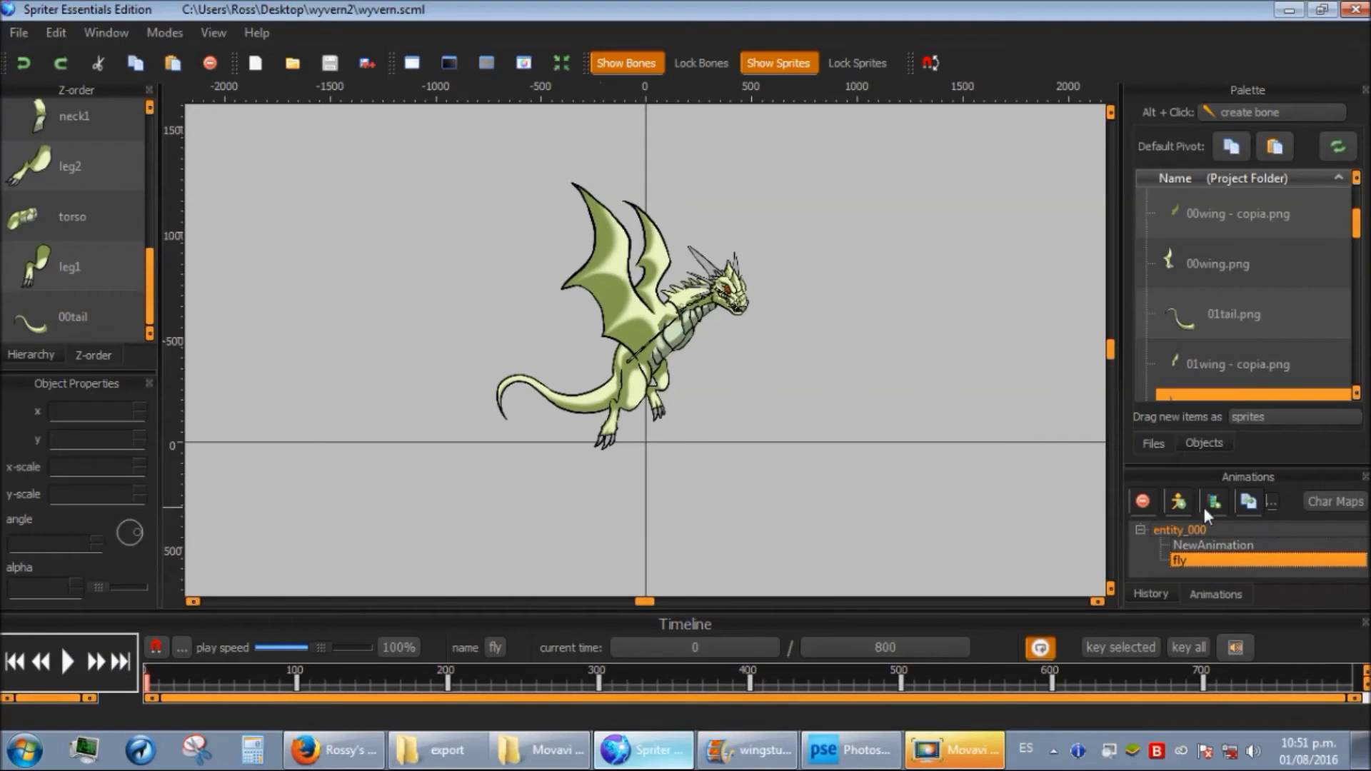
- Duplicate the fly animation, open the copy and scrub through its poses back to time 0
{"action": "scroll", "coordinate": [1214, 543], "scroll_direction": "down", "scroll_amount": 1}
{"action": "left_click", "coordinate": [1197, 560]}
{"action": "left_click_drag", "start_coordinate": [269, 671], "coordinate": [556, 701]}
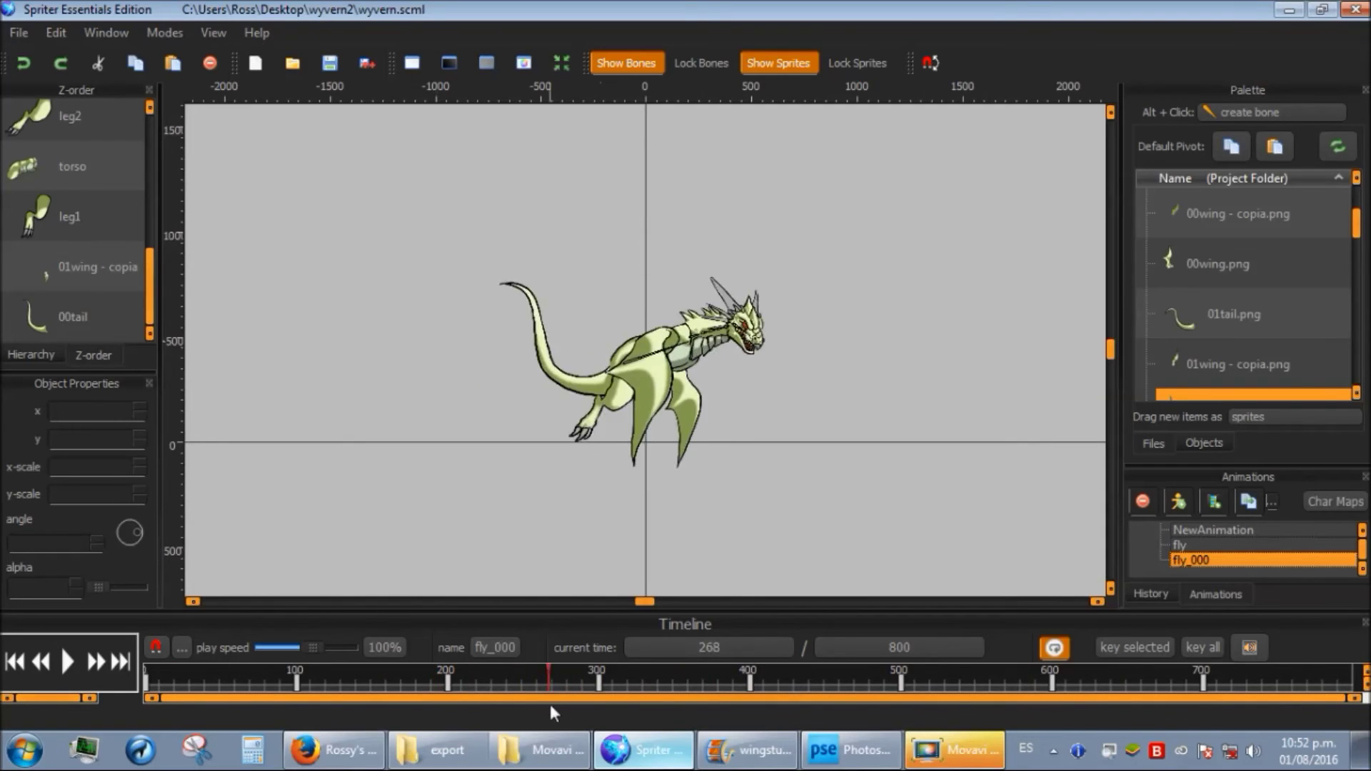
{"action": "left_click", "coordinate": [148, 685]}
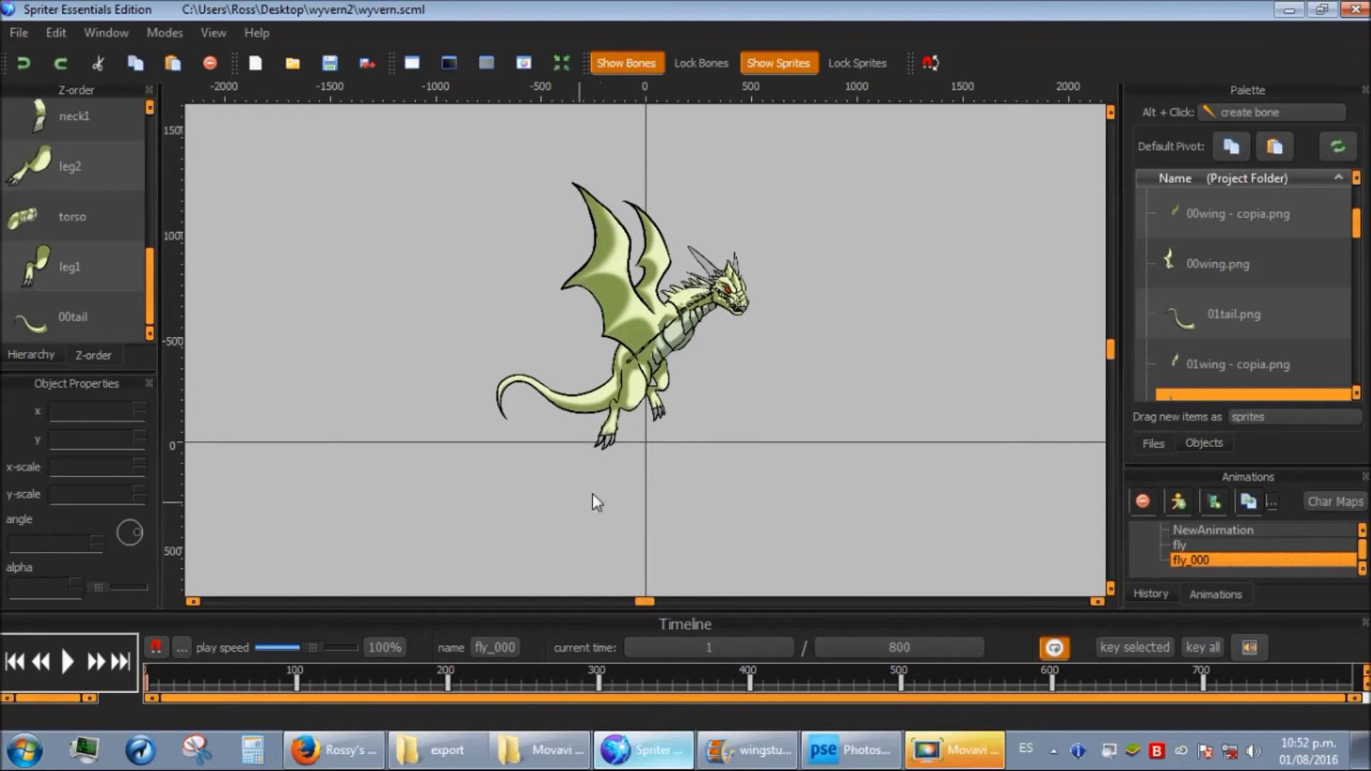
{"action": "scroll", "coordinate": [597, 503], "scroll_direction": "up", "scroll_amount": 3}
{"action": "left_click", "coordinate": [624, 376]}
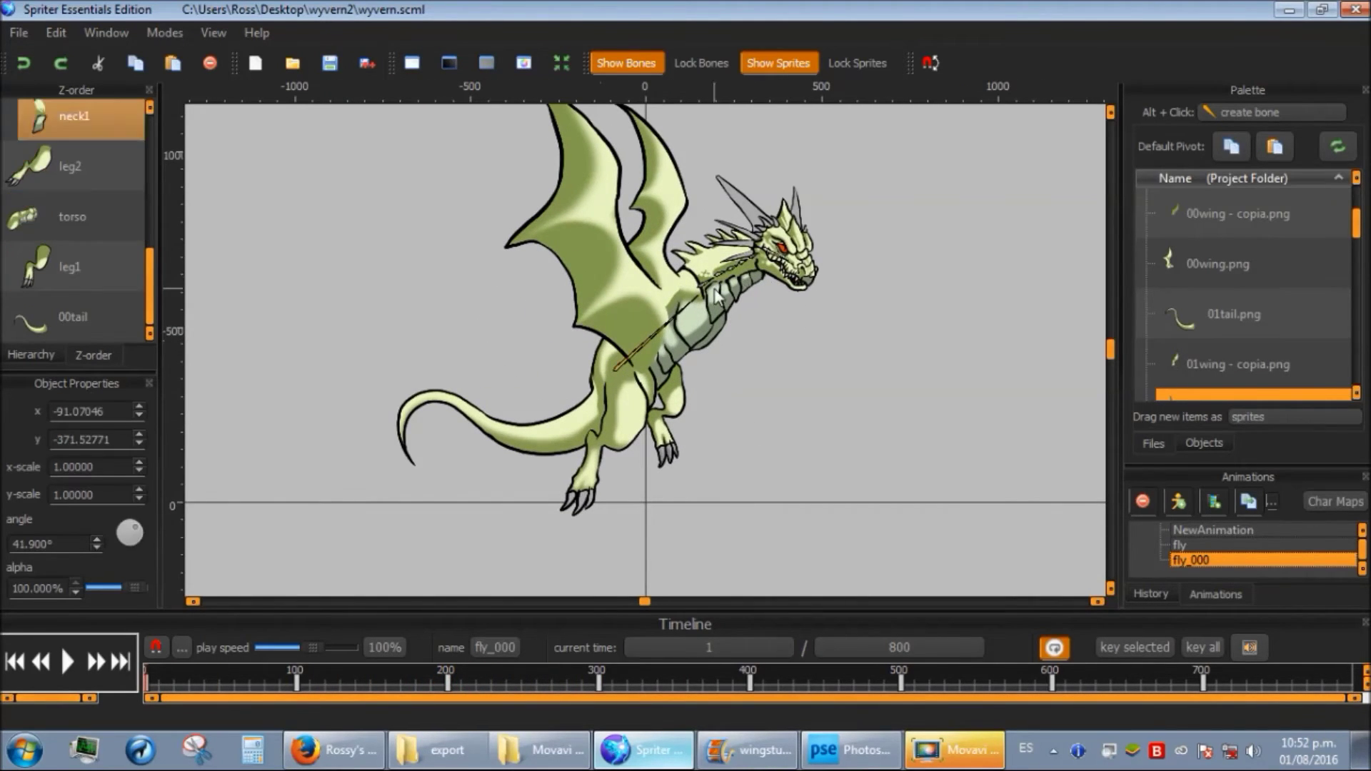
{"action": "left_click", "coordinate": [820, 480]}
{"action": "left_click", "coordinate": [217, 675]}
{"action": "left_click_drag", "start_coordinate": [217, 675], "coordinate": [109, 679]}
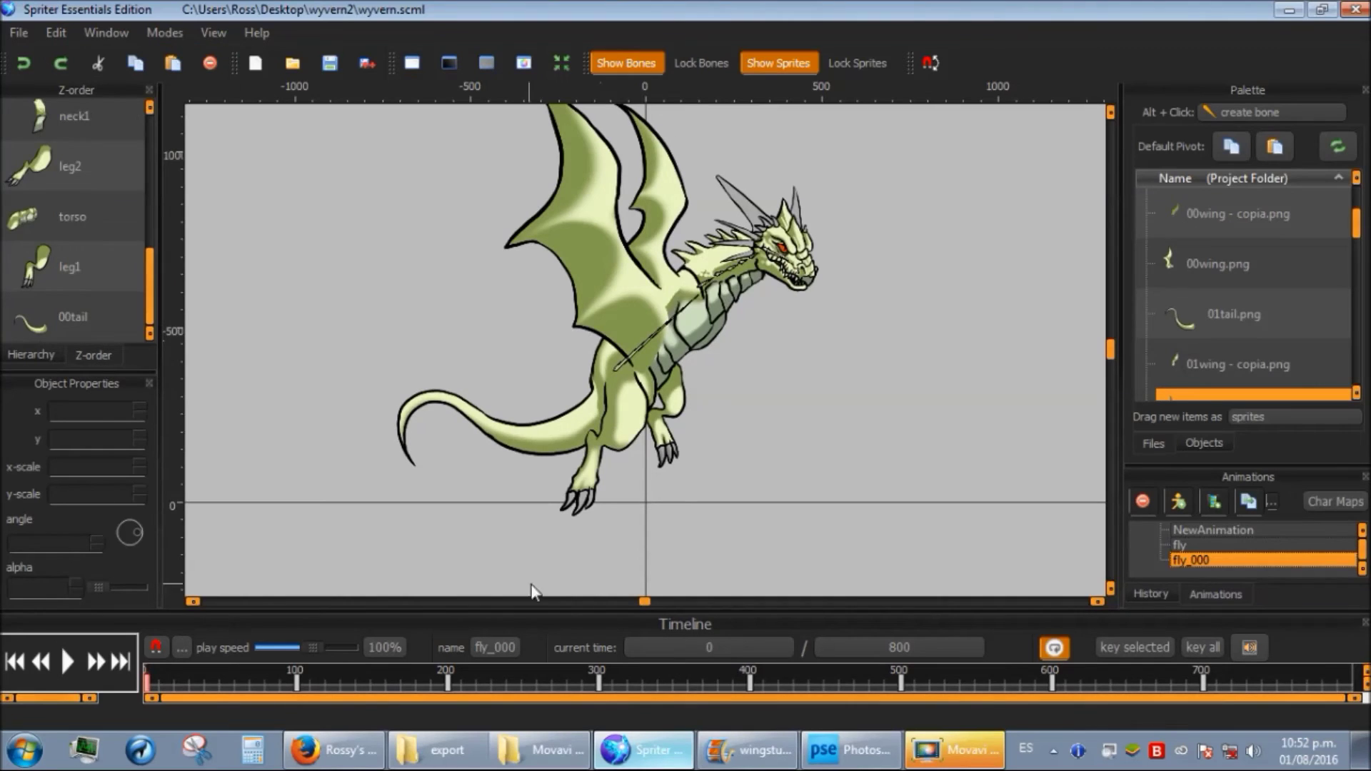
- Rotate the wyvern's torso bone at time 0 of the copy to a flatter, more horizontal angle and play back the animation
{"action": "left_click", "coordinate": [707, 300]}
{"action": "key", "text": "z"}
{"action": "key", "text": "ctrl+z"}
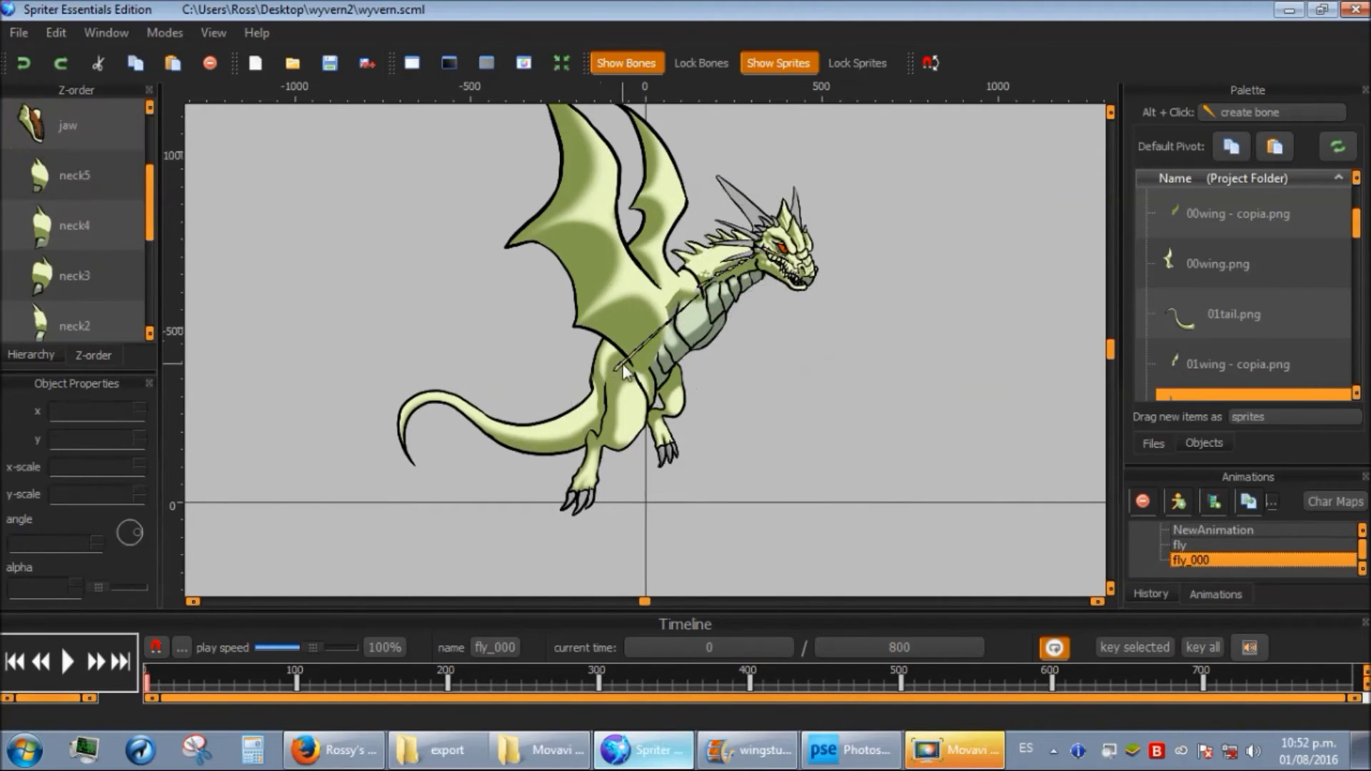
{"action": "left_click_drag", "start_coordinate": [698, 306], "coordinate": [724, 349]}
{"action": "left_click_drag", "start_coordinate": [273, 683], "coordinate": [146, 685]}
{"action": "left_click", "coordinate": [78, 684]}
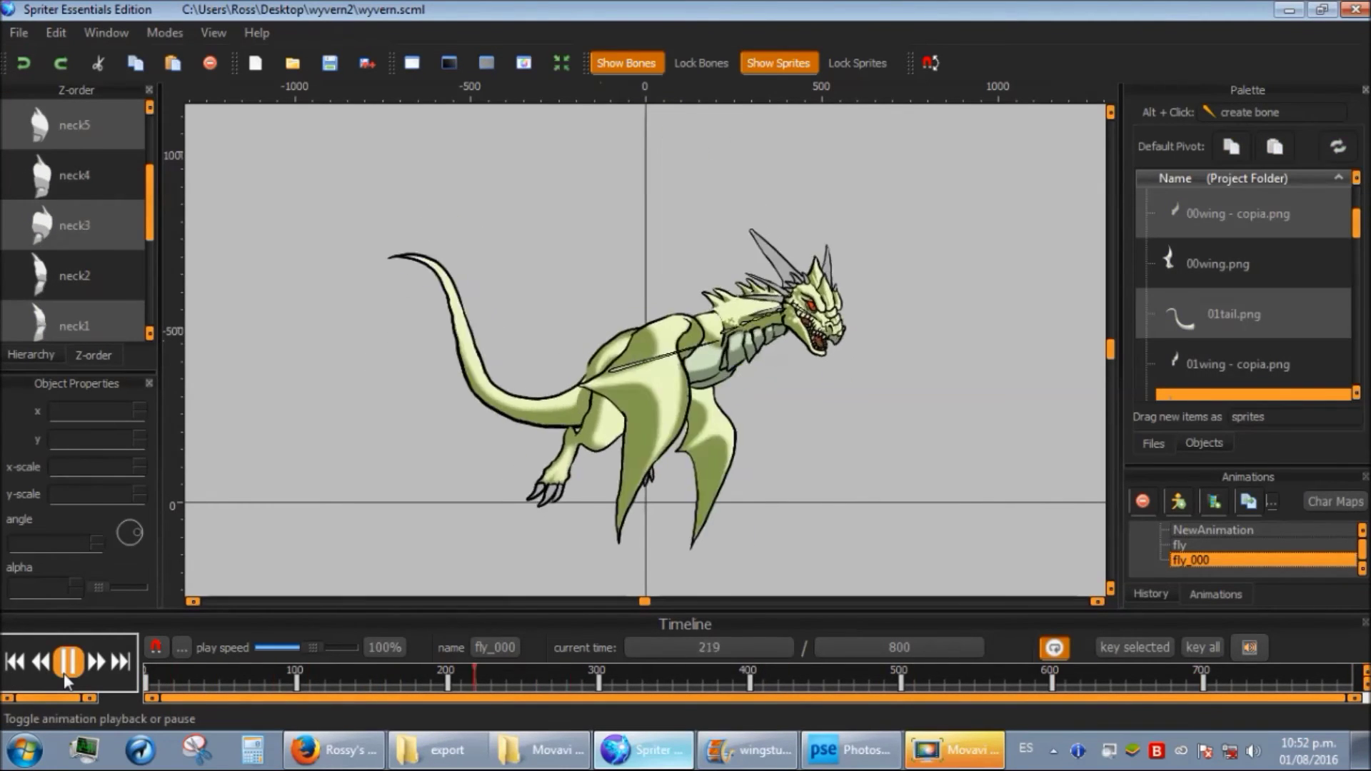
{"action": "left_click", "coordinate": [79, 684]}
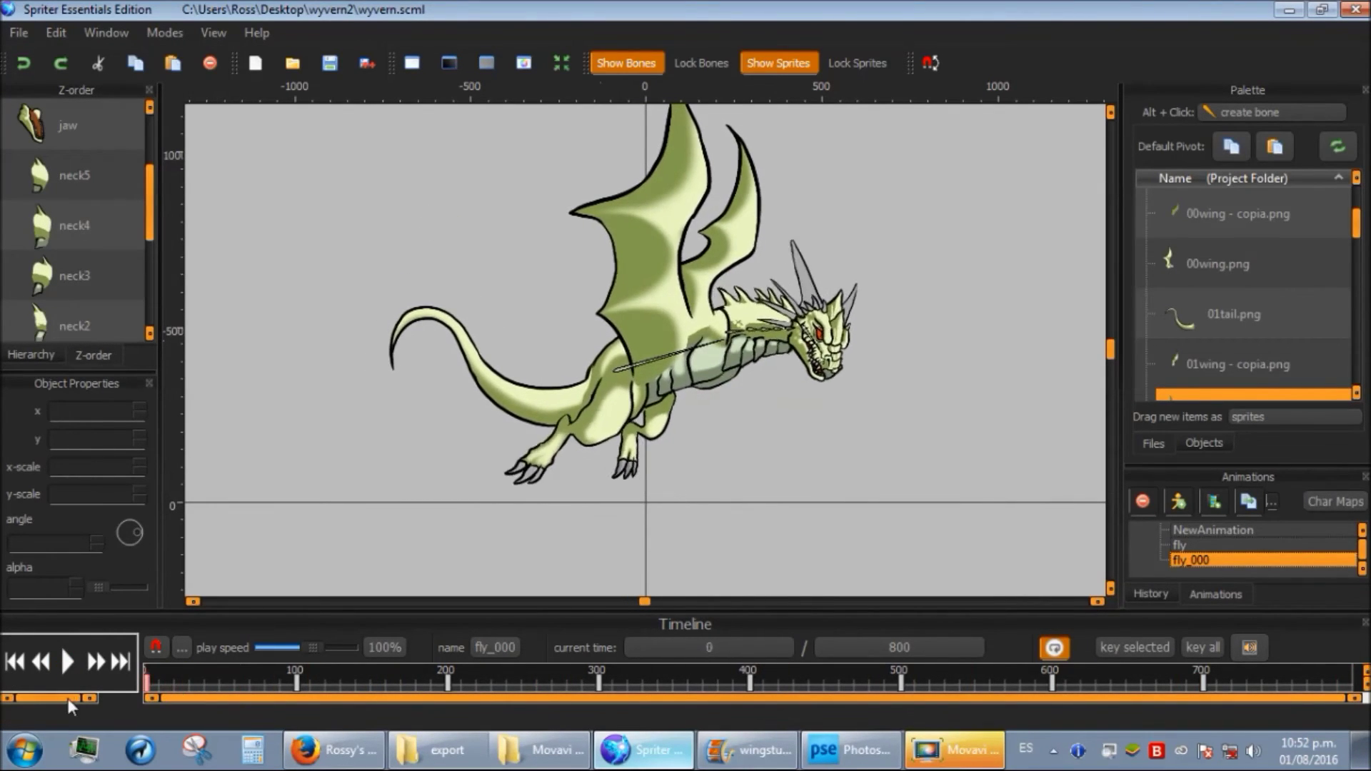
- Scrub to the time 400 keyframe and rotate the neck with the head downward
{"action": "left_click", "coordinate": [551, 675]}
{"action": "left_click_drag", "start_coordinate": [541, 671], "coordinate": [759, 692]}
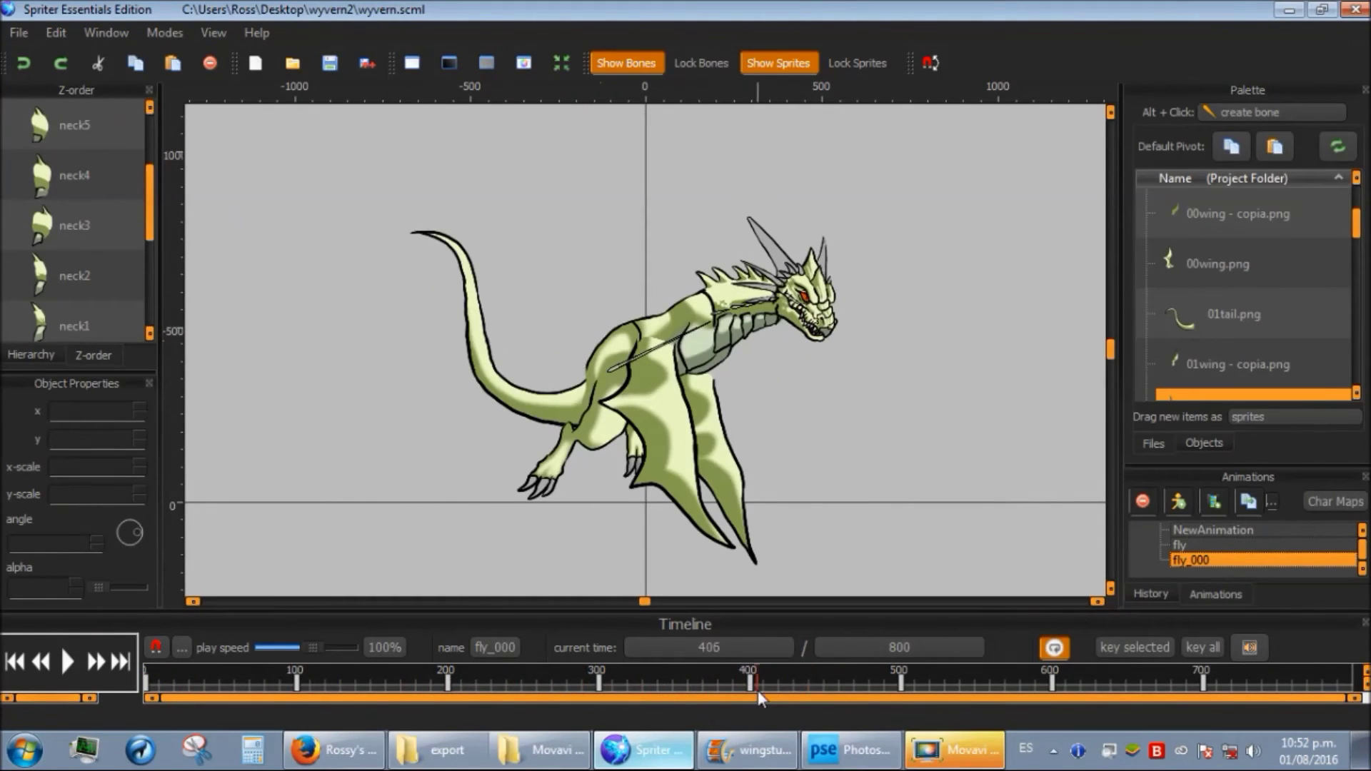
{"action": "left_click", "coordinate": [713, 313]}
{"action": "key", "text": "z"}
{"action": "left_click_drag", "start_coordinate": [812, 325], "coordinate": [800, 352]}
{"action": "left_click", "coordinate": [885, 495]}
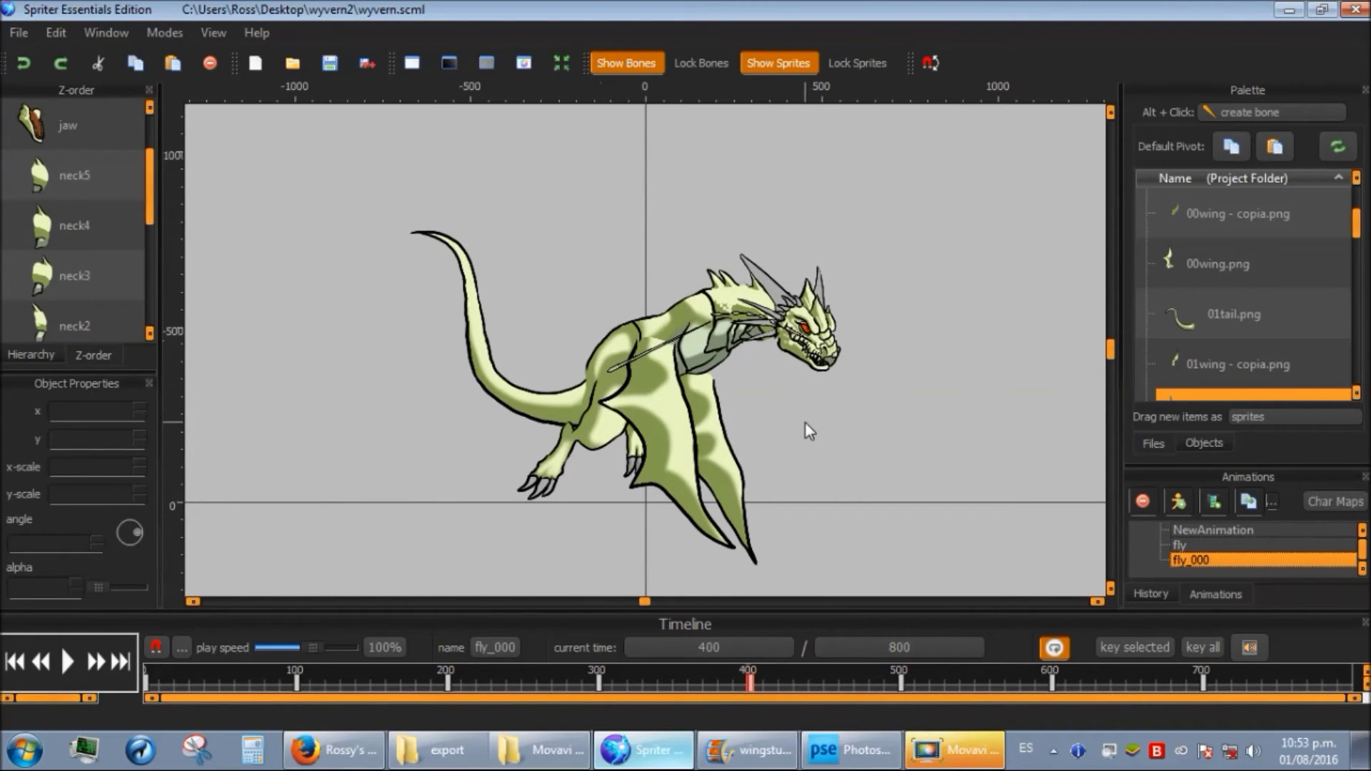
- Readjust the neck angle at time 400, rotate the head down to 309.419° and preview the motion
{"action": "scroll", "coordinate": [759, 329], "scroll_direction": "up", "scroll_amount": 2}
{"action": "left_click", "coordinate": [880, 350]}
{"action": "key", "text": "z"}
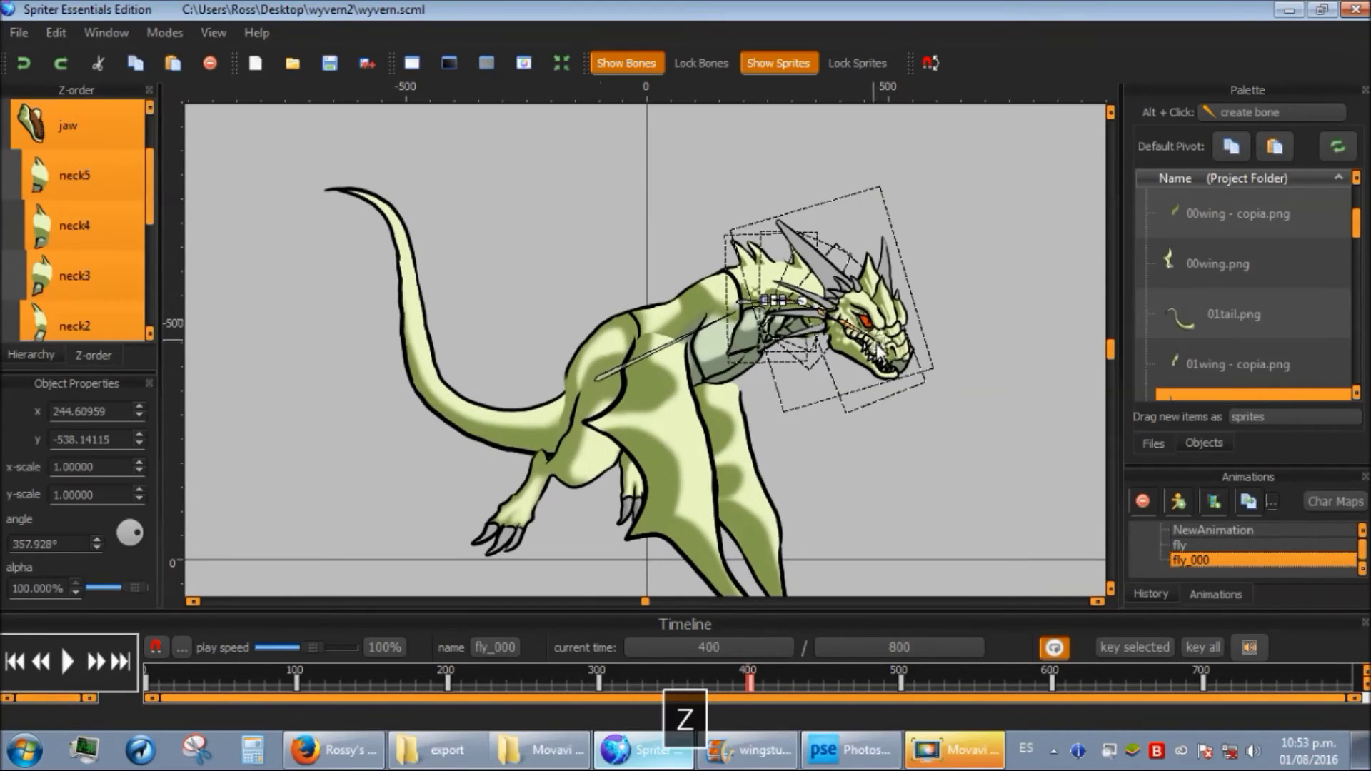
{"action": "left_click", "coordinate": [873, 339], "text": "shift"}
{"action": "left_click", "coordinate": [867, 404]}
{"action": "left_click", "coordinate": [768, 301]}
{"action": "key", "text": "z"}
{"action": "left_click_drag", "start_coordinate": [872, 343], "coordinate": [911, 312]}
{"action": "left_click", "coordinate": [955, 414]}
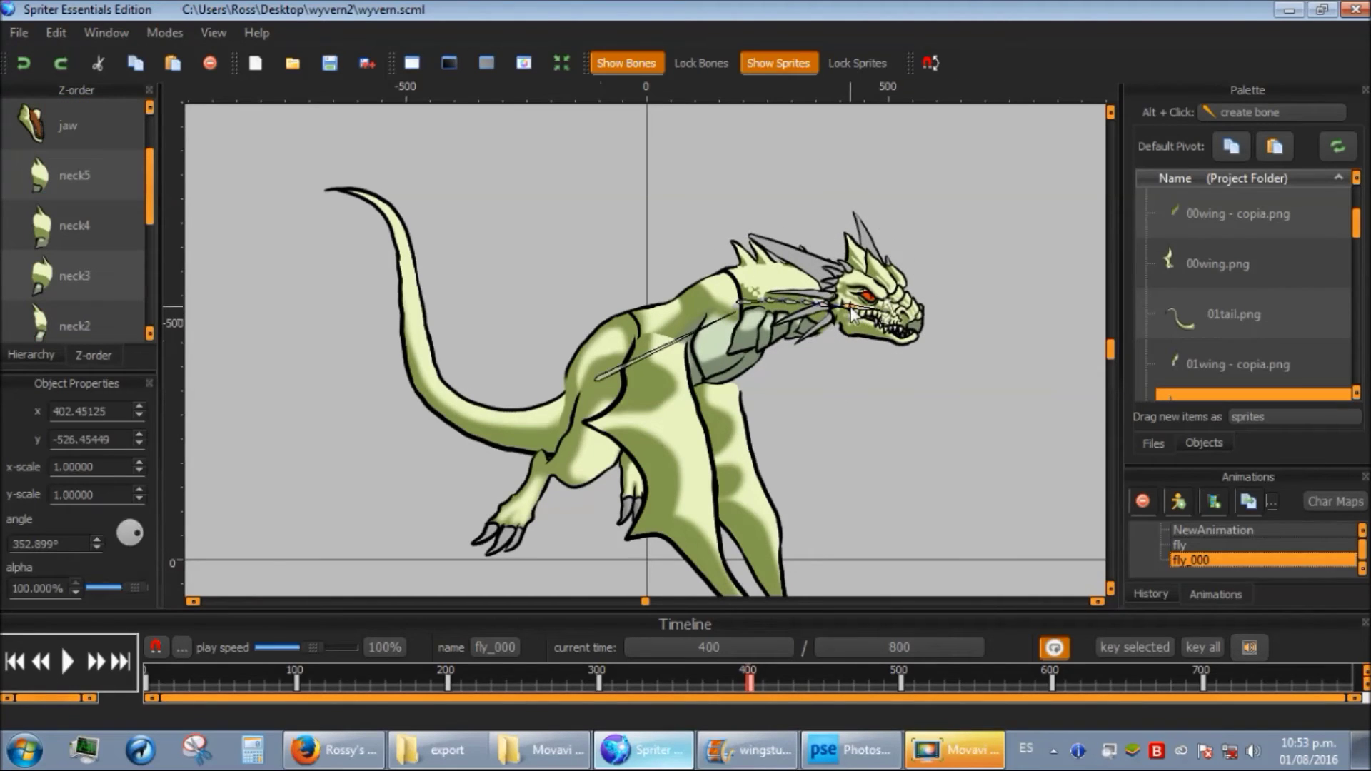
{"action": "left_click_drag", "start_coordinate": [886, 317], "coordinate": [893, 368]}
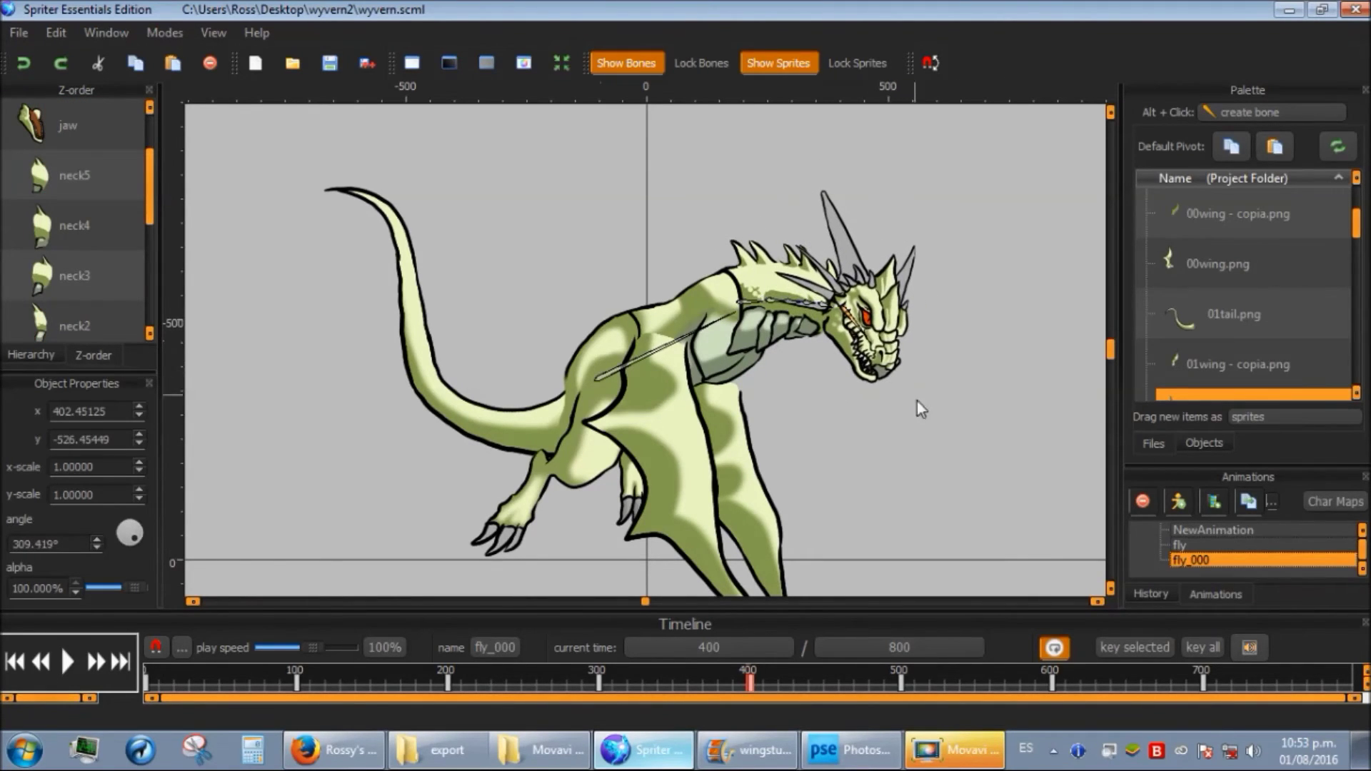
{"action": "scroll", "coordinate": [639, 366], "scroll_direction": "down", "scroll_amount": 2}
{"action": "left_click_drag", "start_coordinate": [332, 683], "coordinate": [491, 683]}
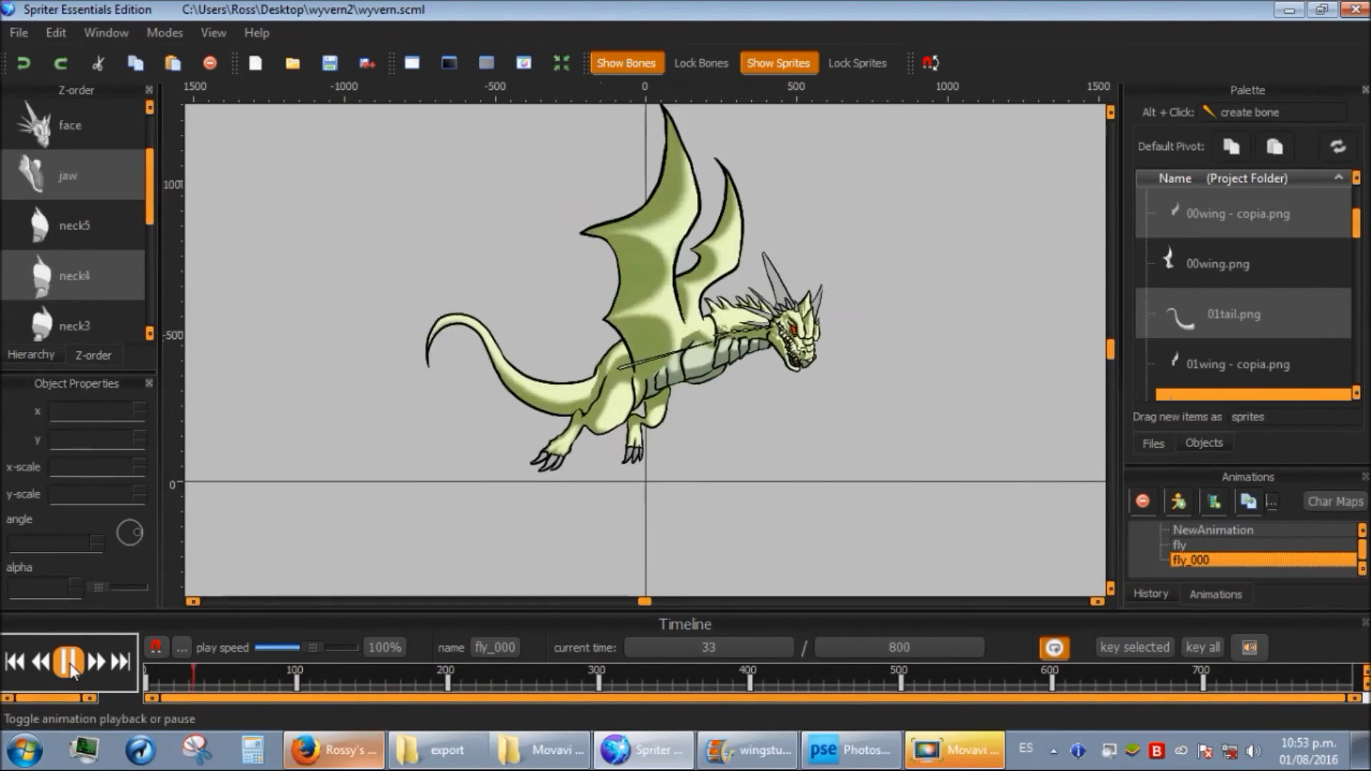
- Go to time 200 and rotate the neck with the head downward to extend it further forward
{"action": "left_click_drag", "start_coordinate": [148, 682], "coordinate": [447, 662]}
{"action": "left_click", "coordinate": [704, 646]}
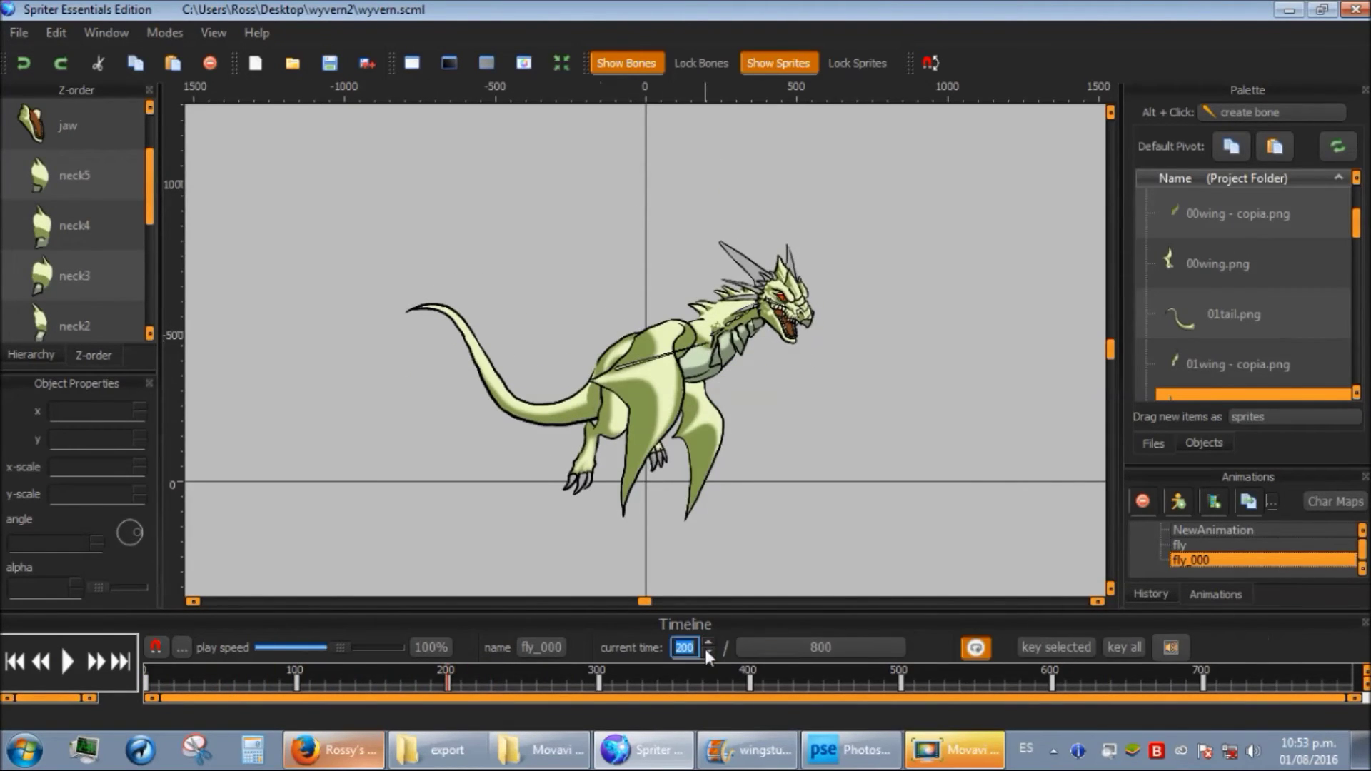
{"action": "type", "text": "200"}
{"action": "key", "text": "Return"}
{"action": "scroll", "coordinate": [952, 327], "scroll_direction": "up", "scroll_amount": 2}
{"action": "left_click", "coordinate": [761, 321]}
{"action": "key", "text": "z"}
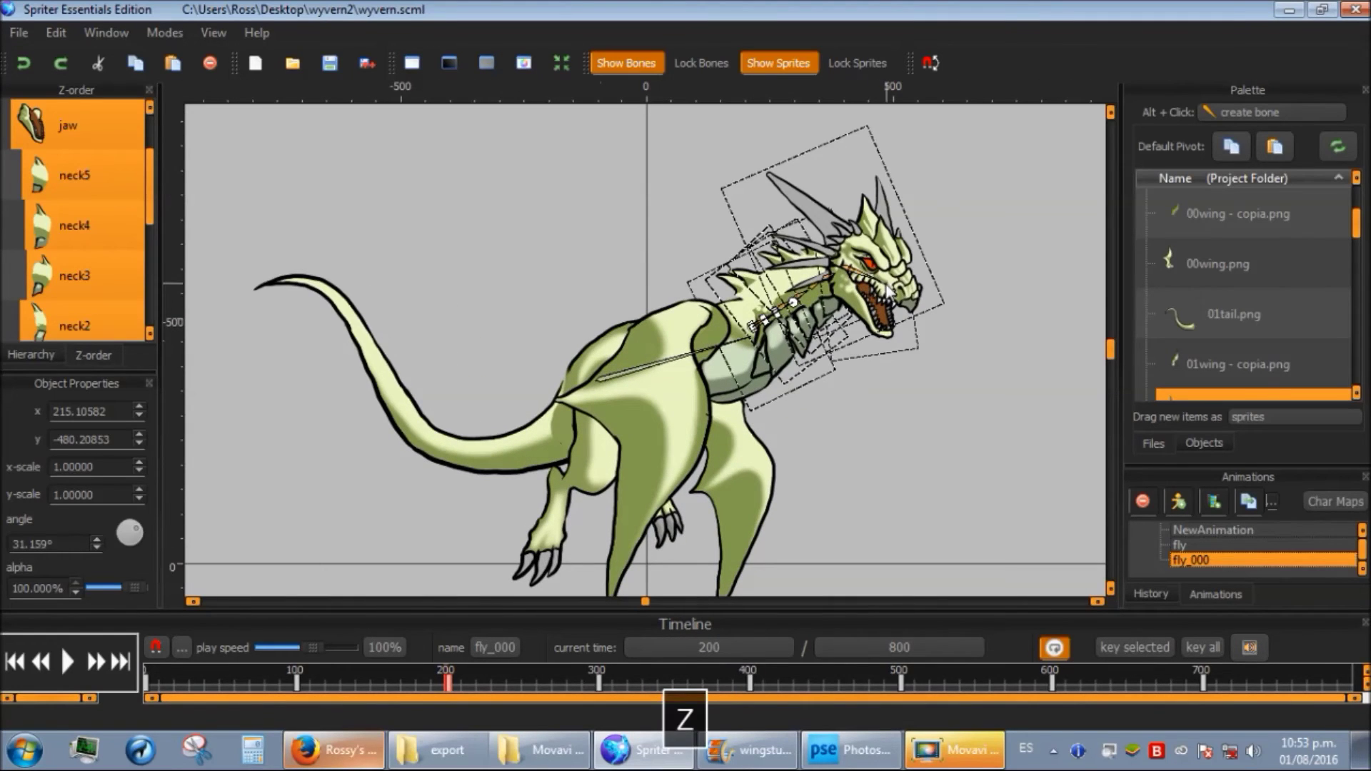
{"action": "left_click_drag", "start_coordinate": [882, 285], "coordinate": [967, 331]}
{"action": "left_click", "coordinate": [968, 334]}
{"action": "left_click", "coordinate": [871, 330]}
- Rotate the head downward at time 200 and fine-tune its tilt
{"action": "left_click", "coordinate": [869, 328]}
{"action": "left_click_drag", "start_coordinate": [906, 336], "coordinate": [946, 410]}
{"action": "left_click", "coordinate": [893, 386]}
{"action": "left_click_drag", "start_coordinate": [937, 349], "coordinate": [947, 306]}
{"action": "left_click", "coordinate": [968, 496]}
- Rotate the face sprite at time 0 up to 12.849° to open the wyvern's mouth, and play back the animation
{"action": "left_click", "coordinate": [232, 682]}
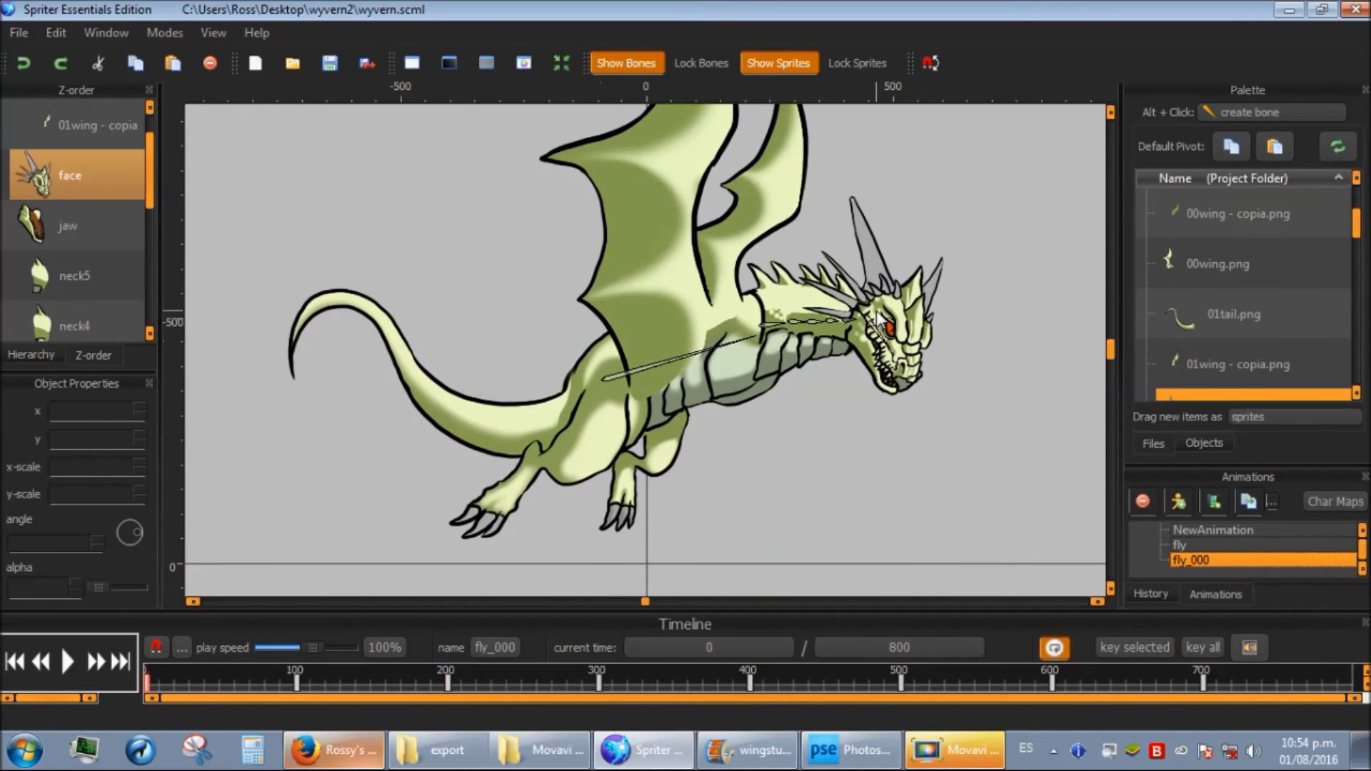
{"action": "left_click", "coordinate": [885, 375]}
{"action": "left_click_drag", "start_coordinate": [962, 336], "coordinate": [966, 303]}
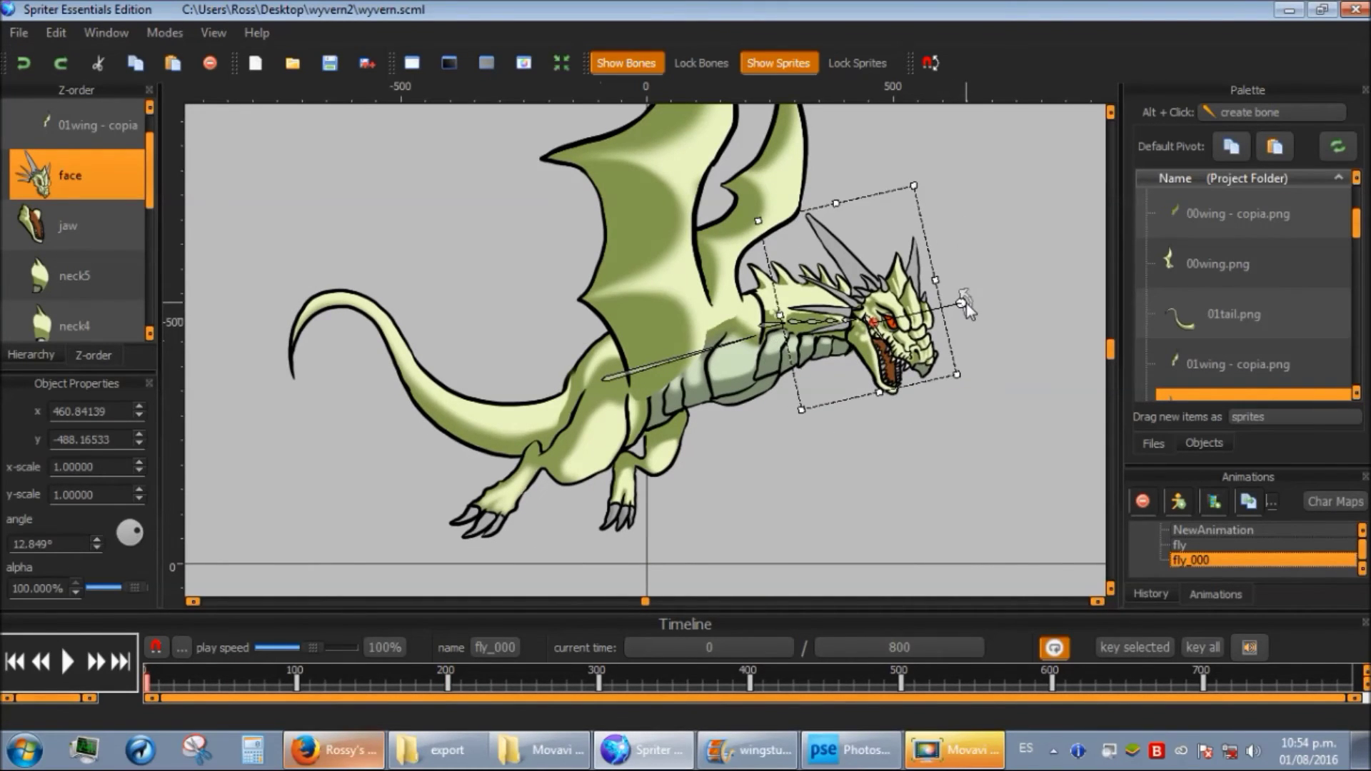
{"action": "left_click", "coordinate": [928, 443]}
{"action": "mouse_move", "coordinate": [147, 681]}
{"action": "left_mouse_down"}
{"action": "mouse_move", "coordinate": [749, 643]}
{"action": "mouse_move", "coordinate": [202, 669]}
{"action": "mouse_move", "coordinate": [604, 649]}
{"action": "mouse_move", "coordinate": [698, 627]}
{"action": "mouse_move", "coordinate": [722, 646]}
{"action": "mouse_move", "coordinate": [146, 665]}
{"action": "left_mouse_up"}
{"action": "scroll", "coordinate": [688, 319], "scroll_direction": "down", "scroll_amount": 5}
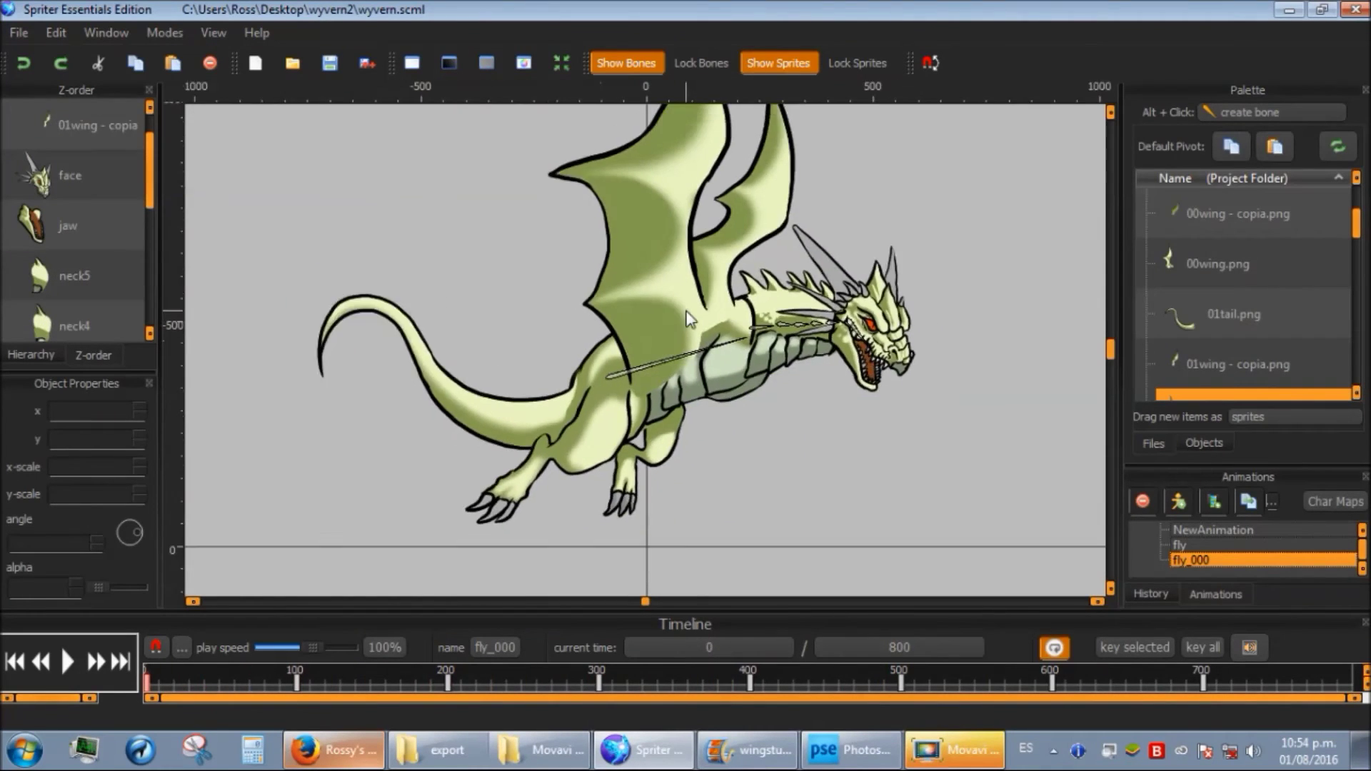
{"action": "left_click_drag", "start_coordinate": [444, 725], "coordinate": [2, 678]}
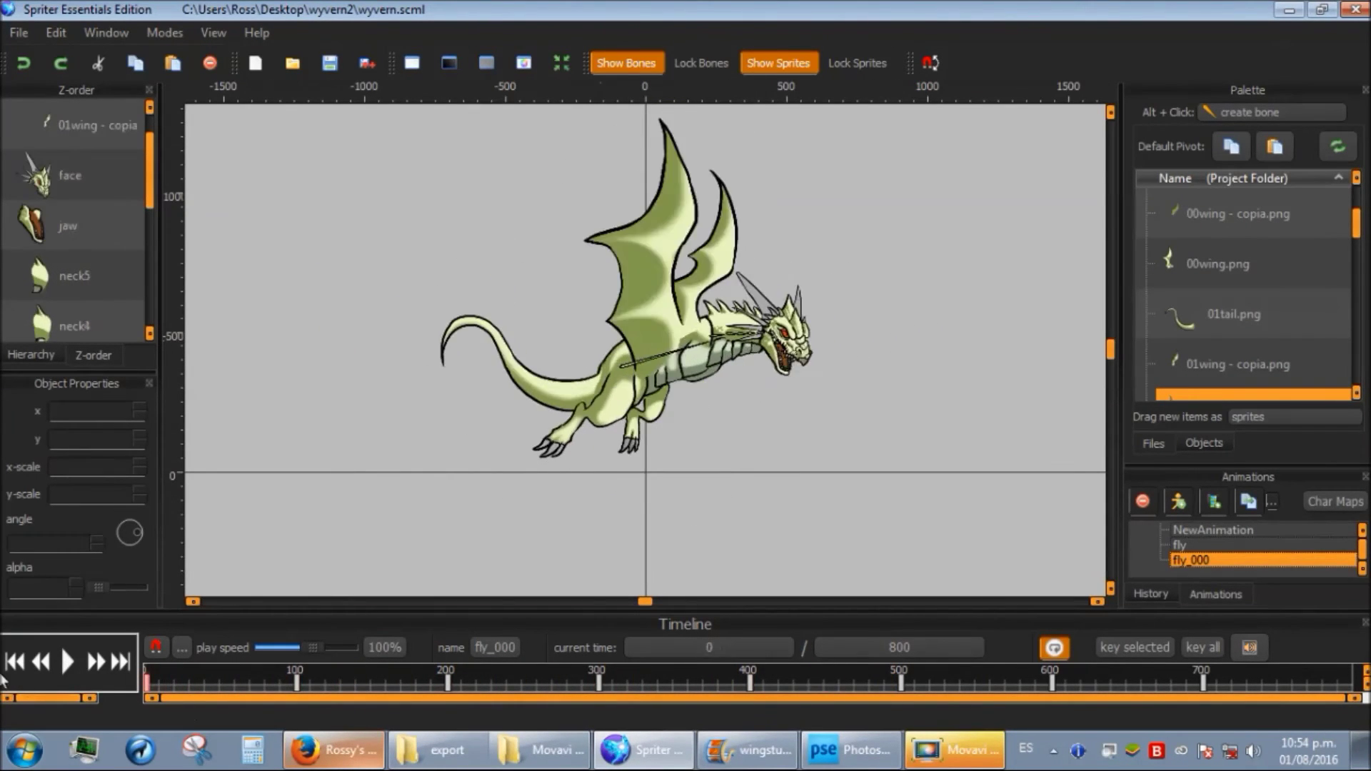
{"action": "left_click", "coordinate": [68, 662]}
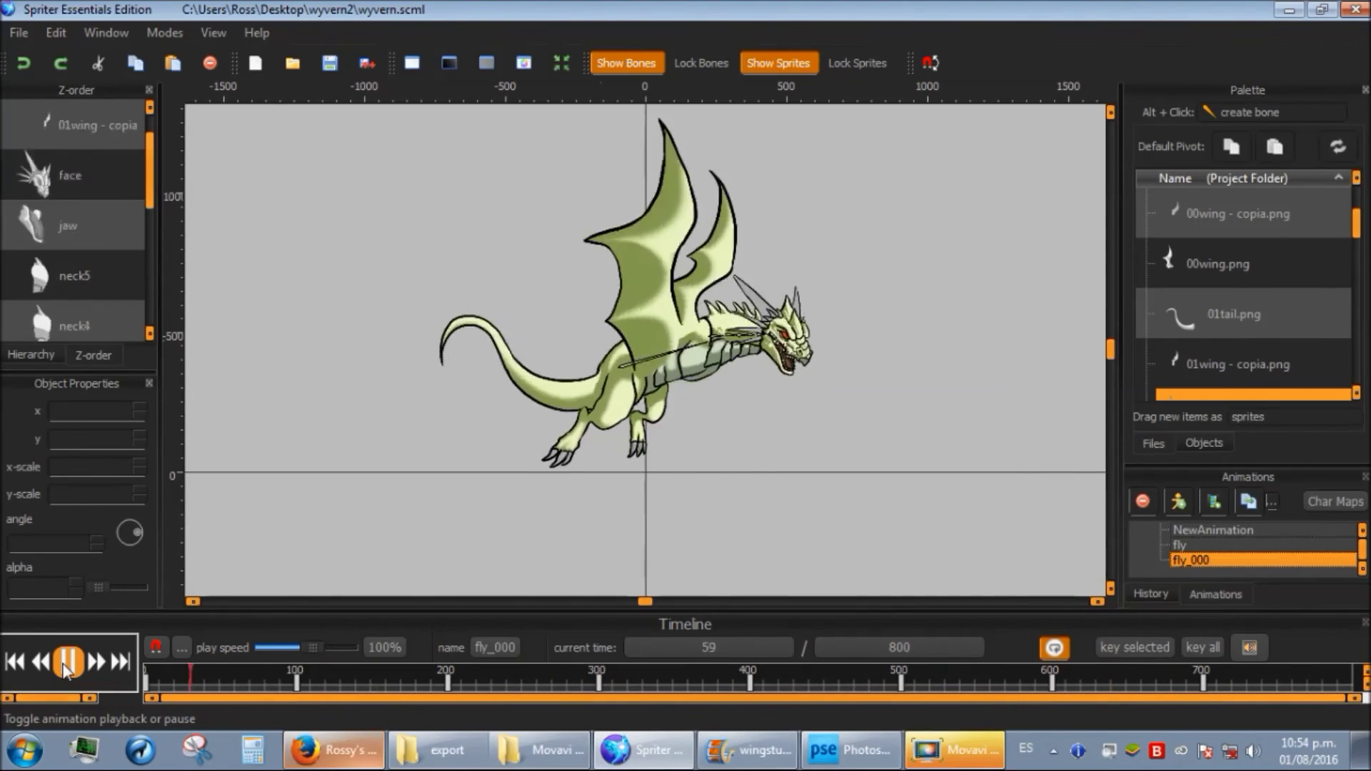
- Play back the fly_000 animation several times and scrub through its frames to review the motion
{"action": "left_click", "coordinate": [66, 663]}
{"action": "left_click_drag", "start_coordinate": [214, 674], "coordinate": [377, 671]}
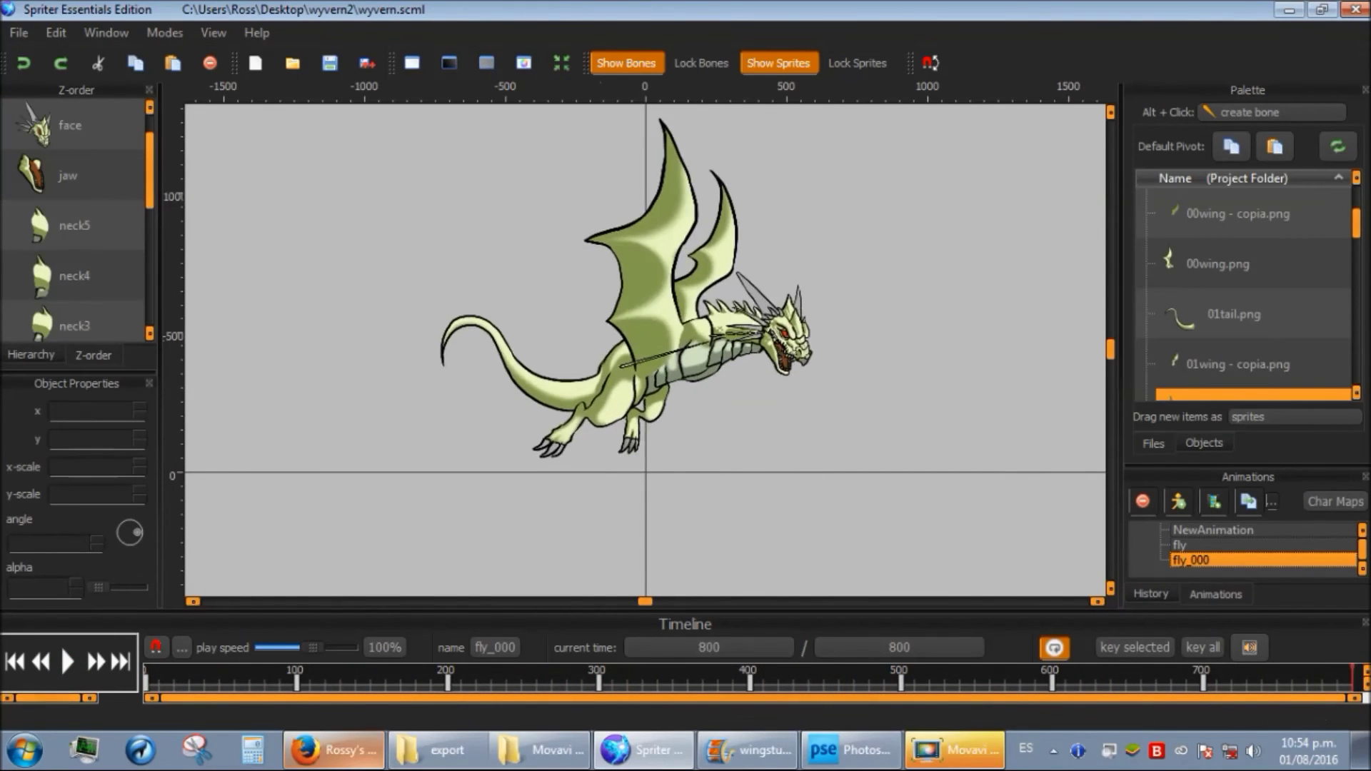
{"action": "left_click", "coordinate": [66, 662]}
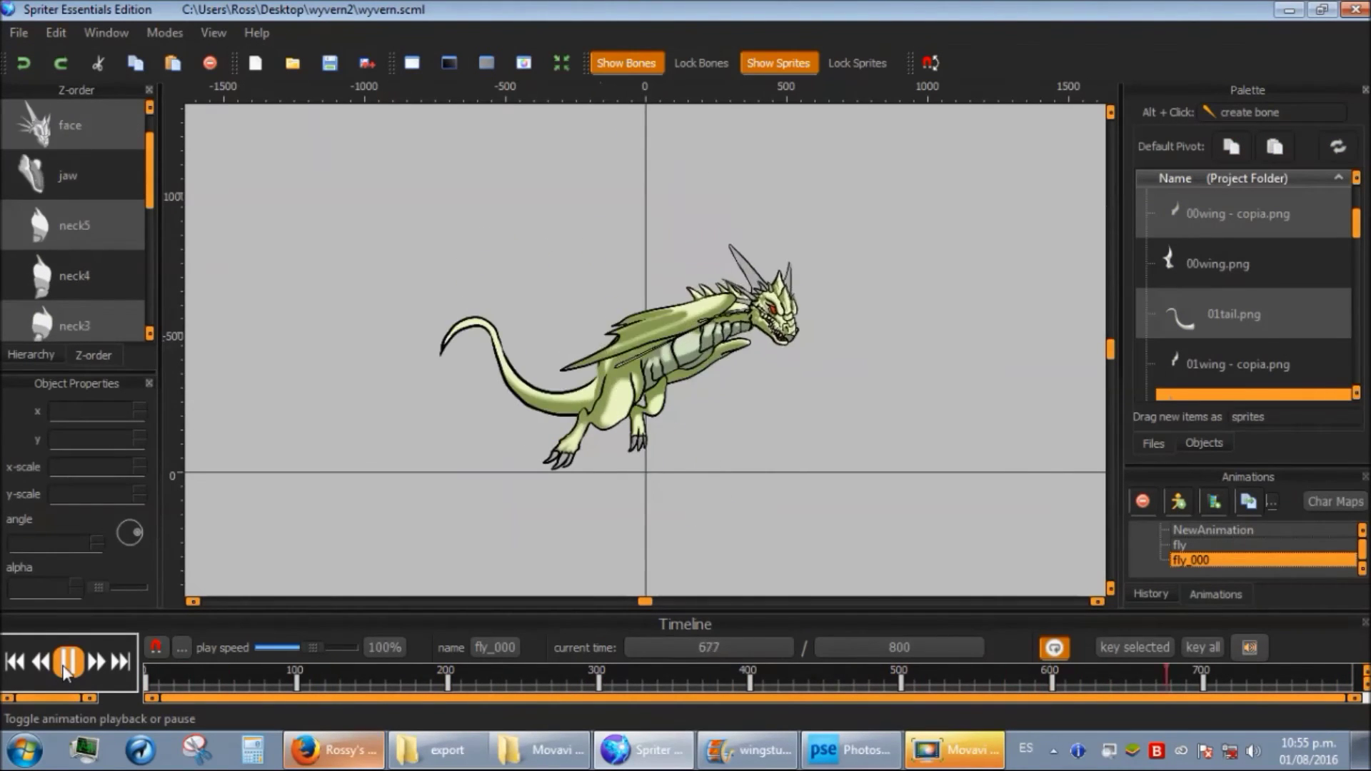
{"action": "left_click", "coordinate": [225, 677]}
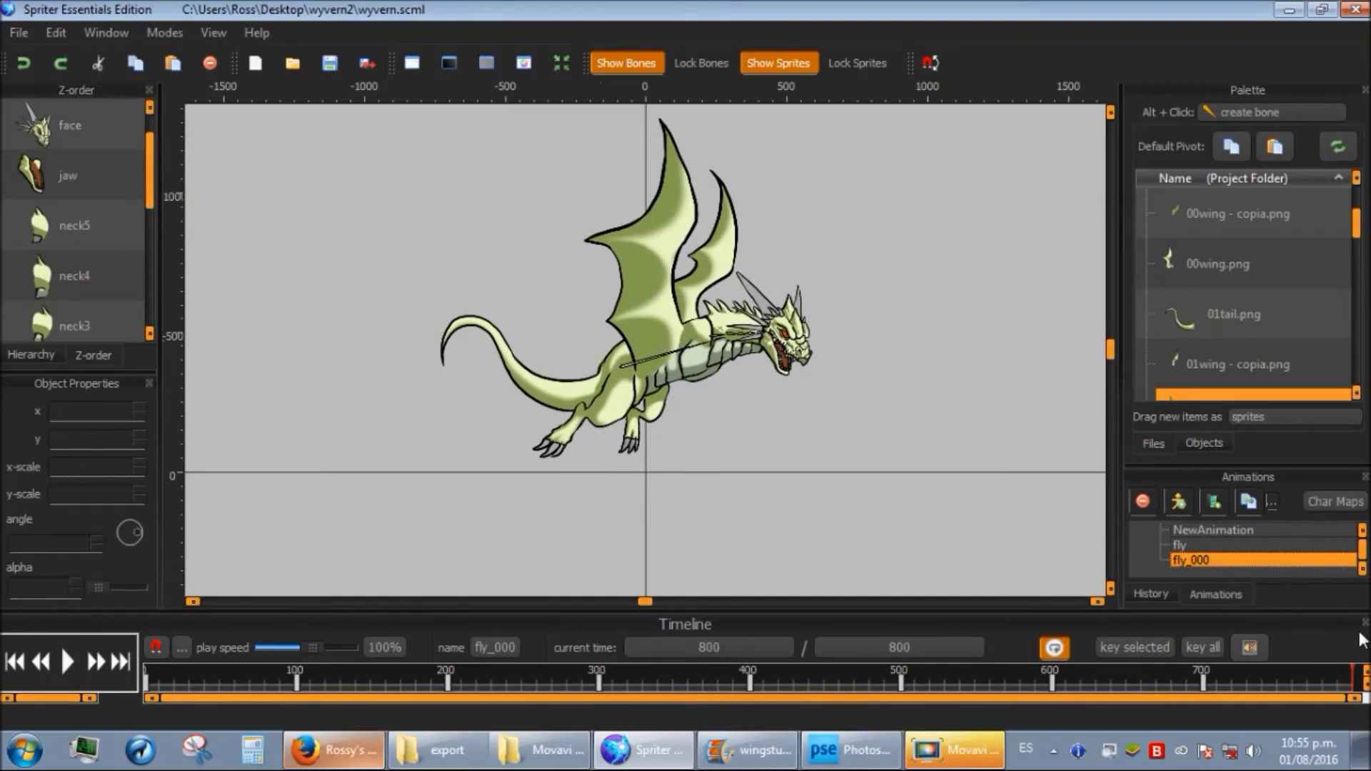
{"action": "left_click_drag", "start_coordinate": [794, 689], "coordinate": [109, 707]}
{"action": "left_click", "coordinate": [69, 669]}
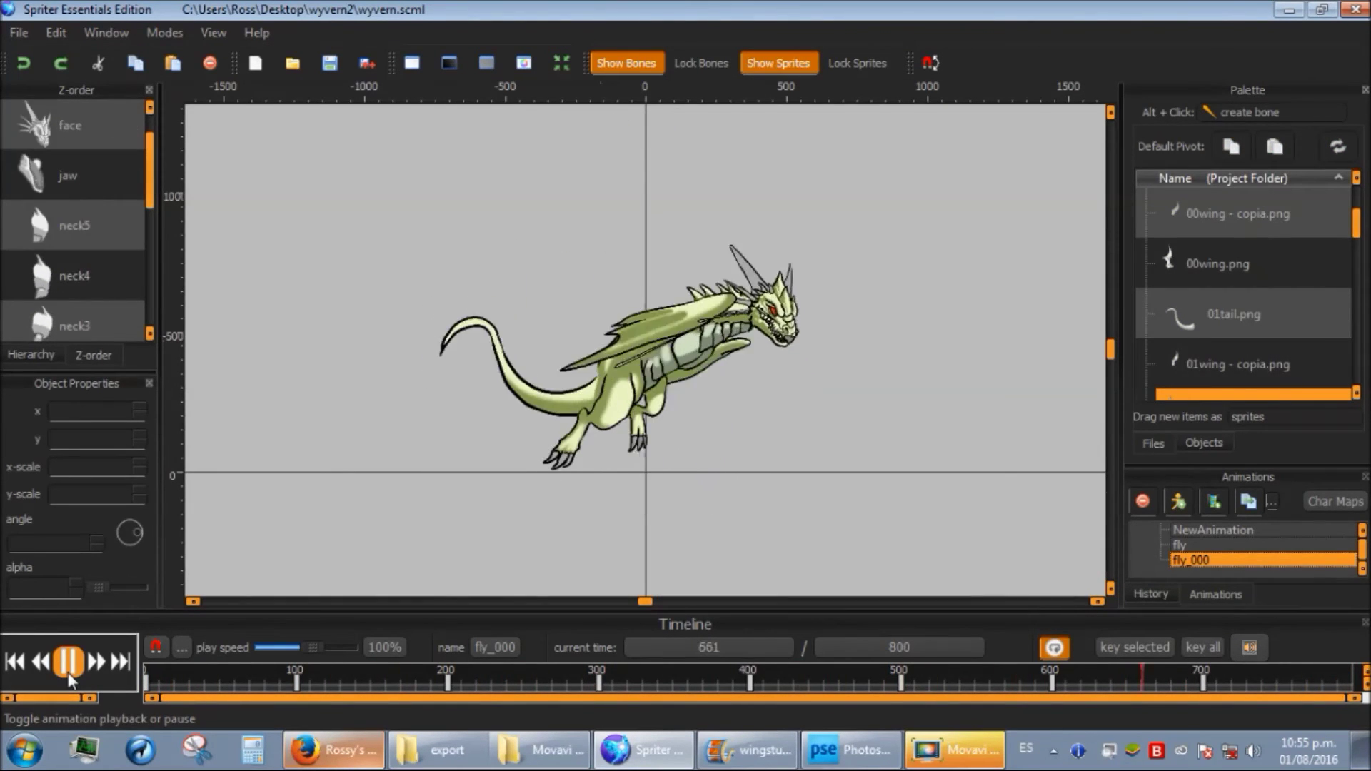
{"action": "key", "text": "space"}
- Try an animation length of 700 for fly_000 and preview the playback at that length
{"action": "left_click_drag", "start_coordinate": [1063, 679], "coordinate": [1353, 679]}
{"action": "left_click_drag", "start_coordinate": [1050, 670], "coordinate": [824, 688]}
{"action": "left_click", "coordinate": [847, 648]}
{"action": "type", "text": "7"}
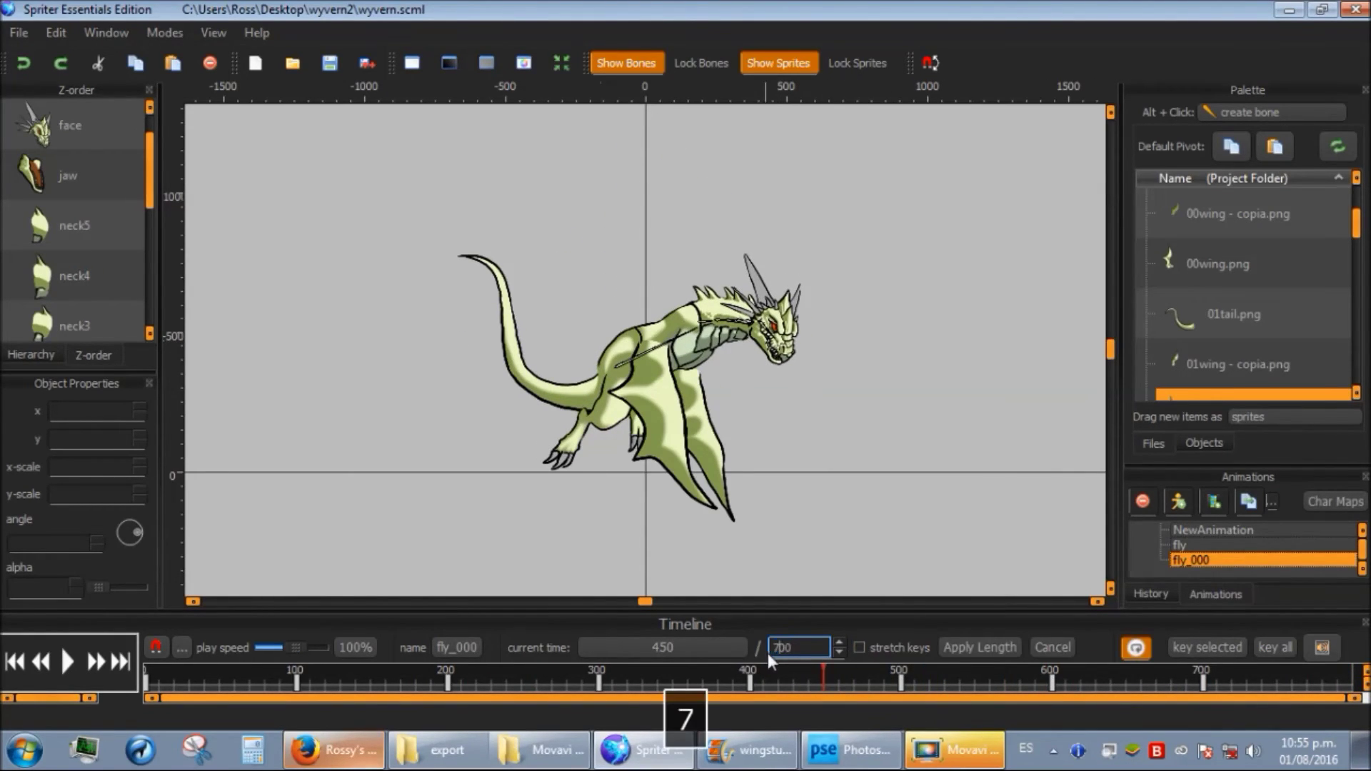
{"action": "left_click", "coordinate": [980, 647]}
{"action": "left_click", "coordinate": [69, 672]}
{"action": "left_click", "coordinate": [71, 675]}
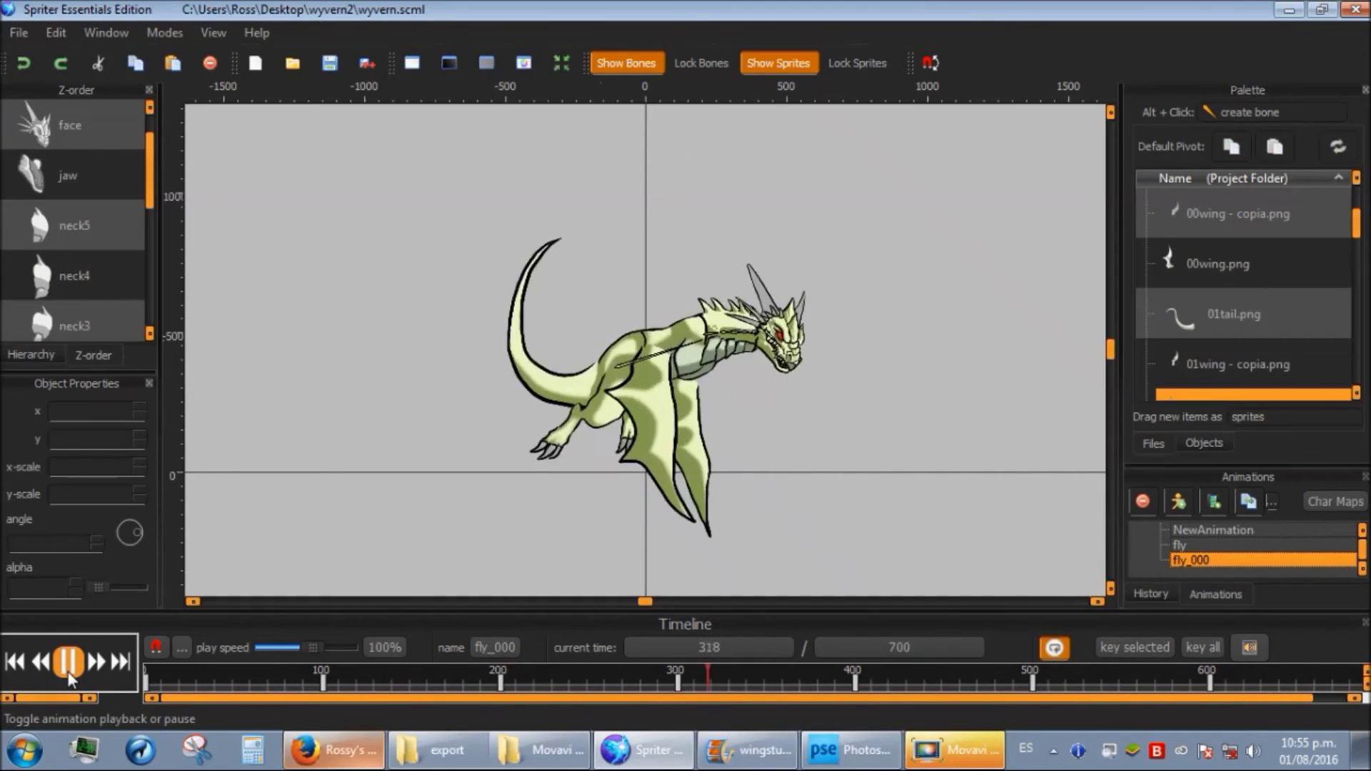
{"action": "left_click", "coordinate": [68, 670]}
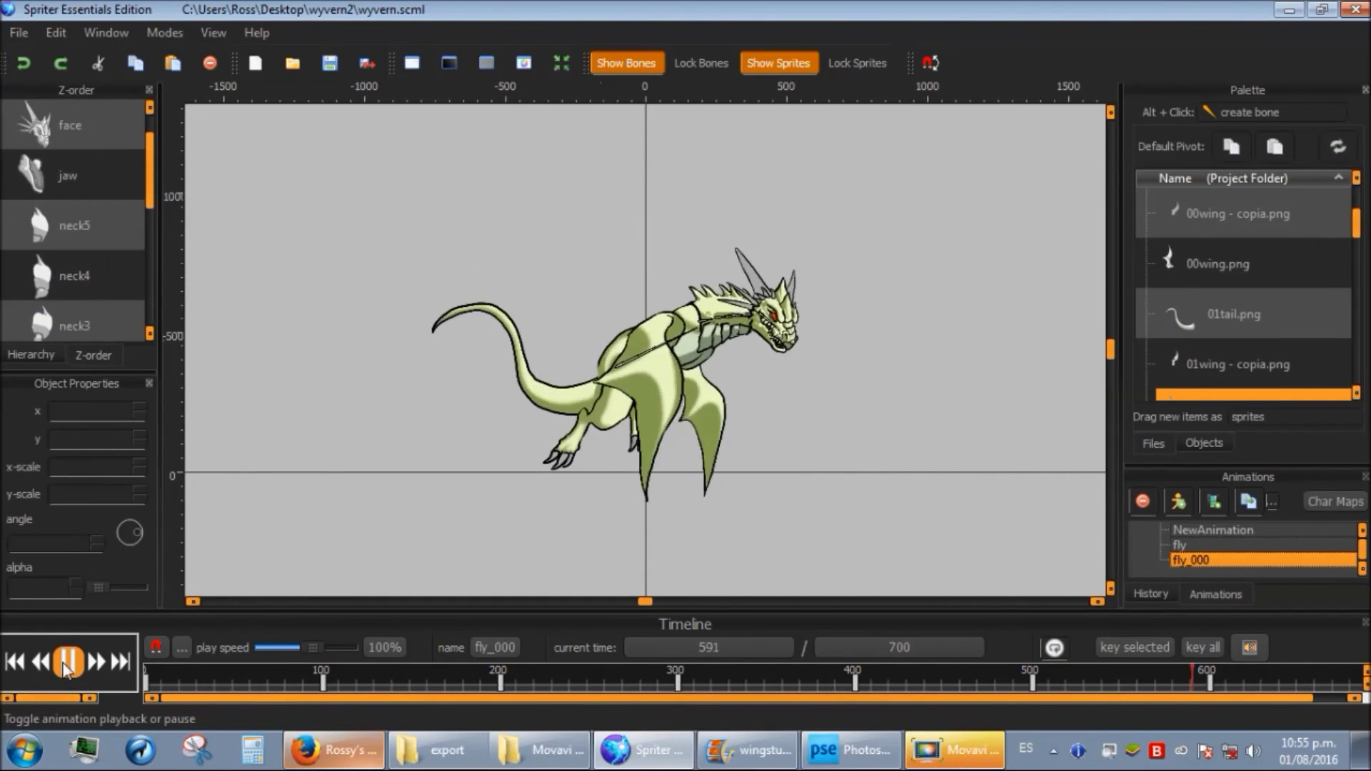
{"action": "left_click", "coordinate": [65, 665]}
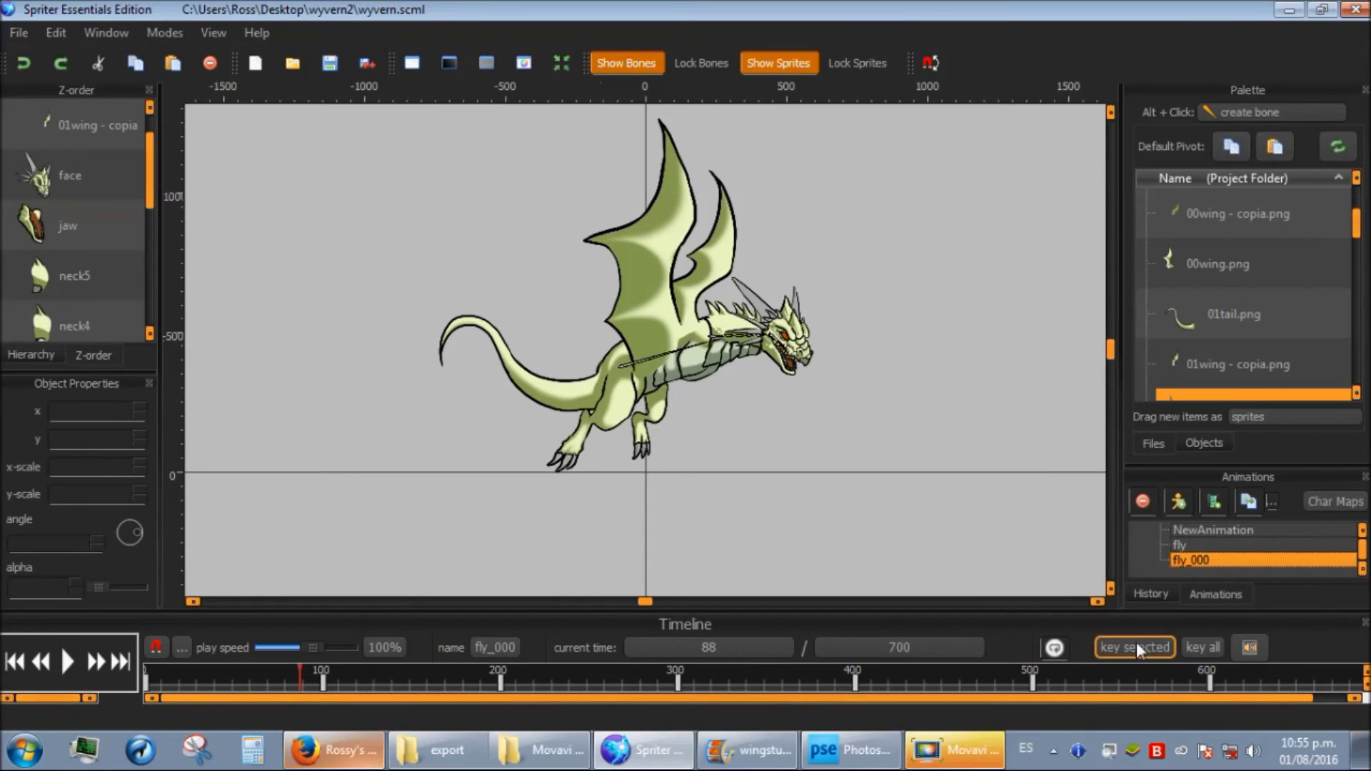
- Set the length of fly_000 to 900 and play back the slower flight cycle
{"action": "left_click", "coordinate": [970, 654]}
{"action": "type", "text": "9"}
{"action": "left_click", "coordinate": [980, 647]}
{"action": "left_click", "coordinate": [68, 662]}
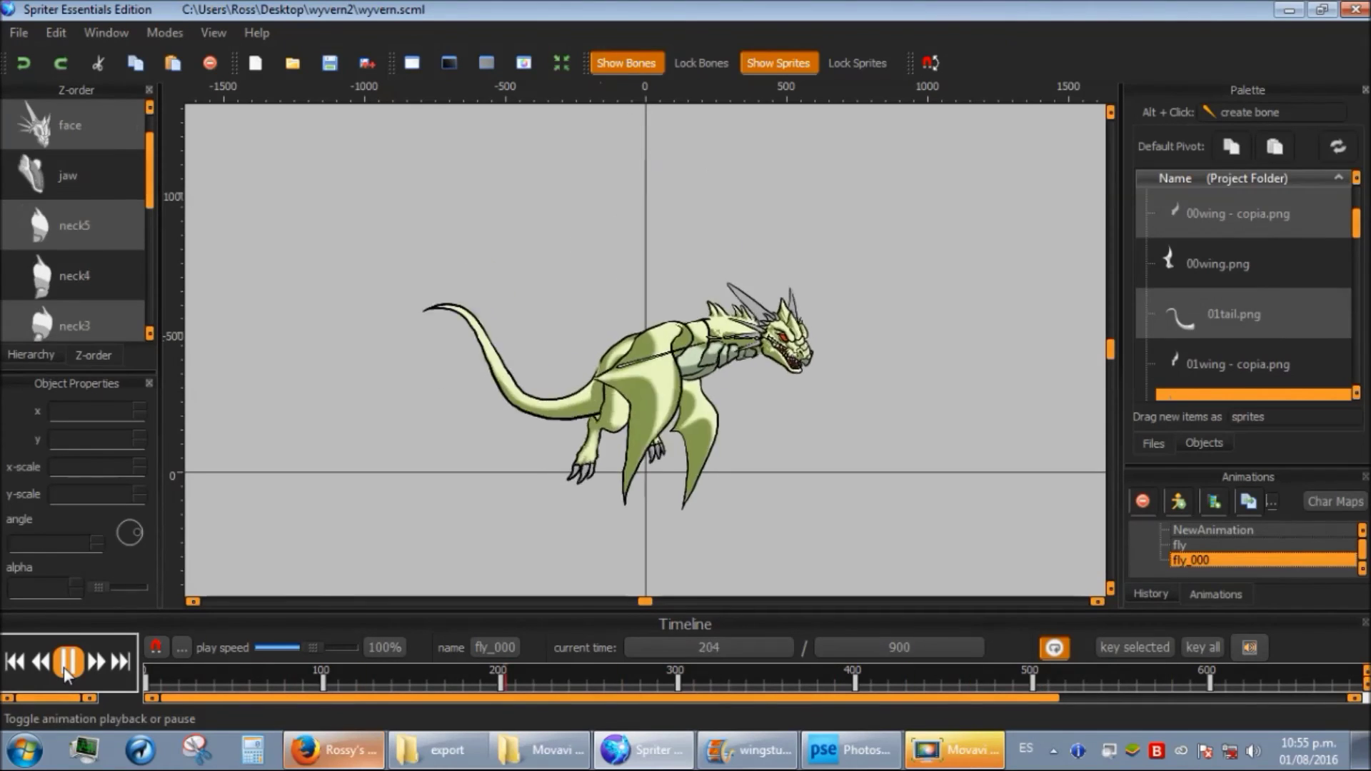
{"action": "scroll", "coordinate": [642, 345], "scroll_direction": "down", "scroll_amount": 2}
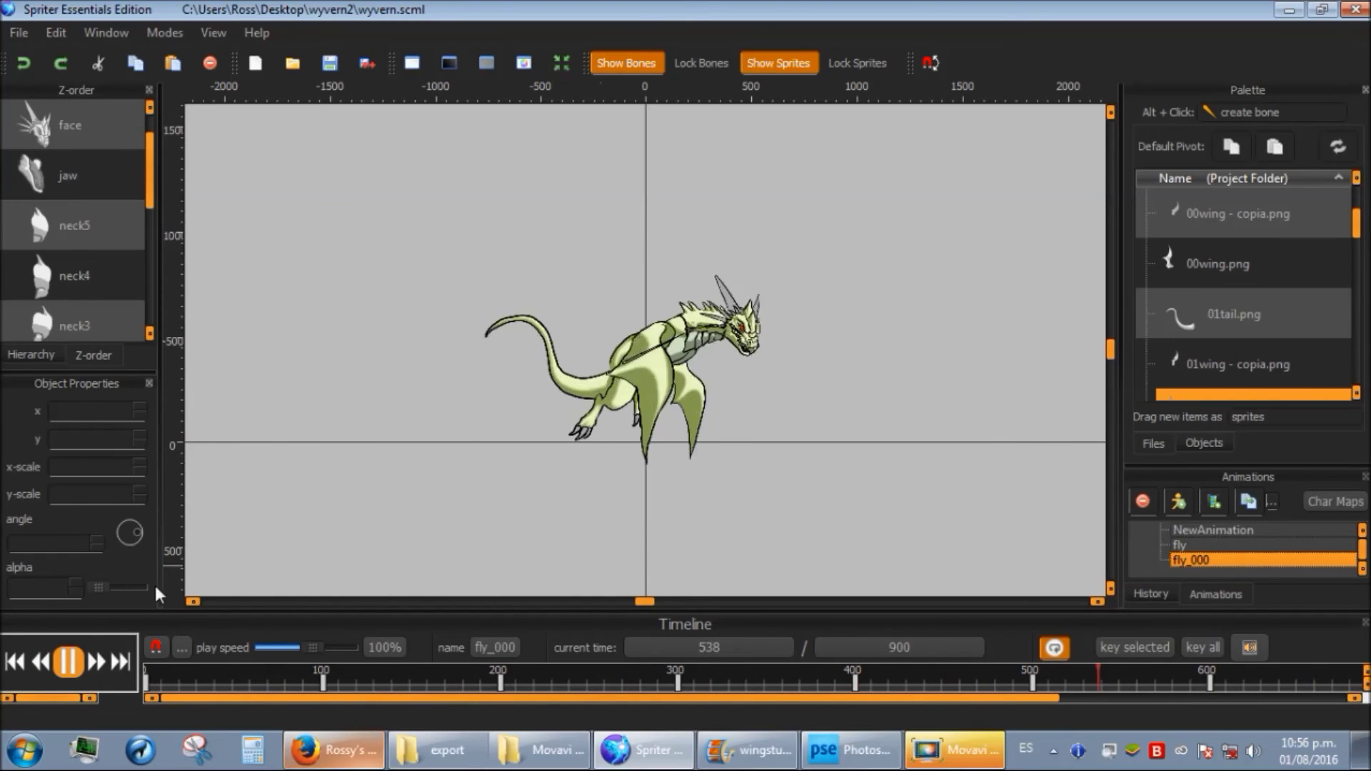
{"action": "left_click", "coordinate": [346, 529]}
- Save the project and export fly_000 as an animated GIF at 20% scale, named fly2.gif in the export folder
{"action": "left_click", "coordinate": [19, 34]}
{"action": "left_click", "coordinate": [35, 116]}
{"action": "left_click", "coordinate": [19, 32]}
{"action": "left_click", "coordinate": [86, 170]}
{"action": "left_click", "coordinate": [806, 571]}
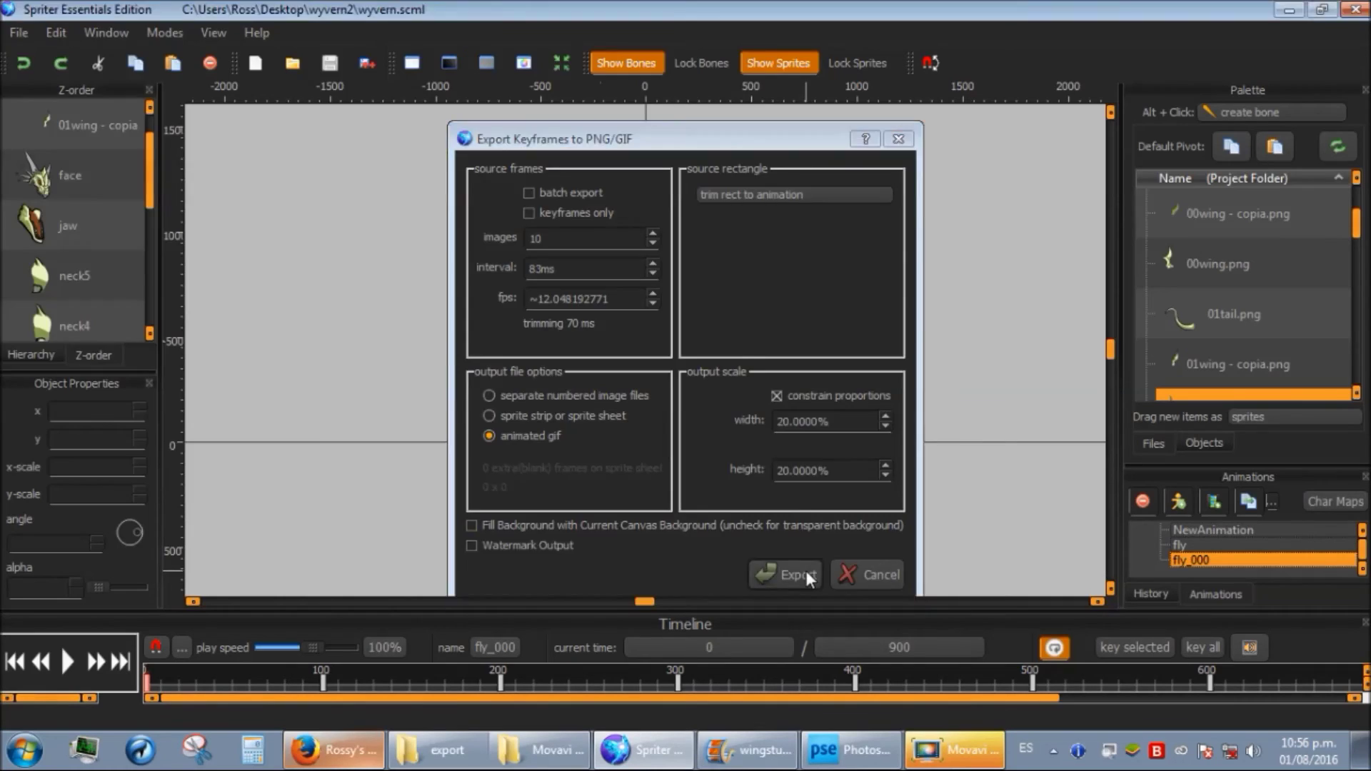
{"action": "double_click", "coordinate": [214, 200]}
{"action": "left_click", "coordinate": [208, 208]}
{"action": "left_click", "coordinate": [154, 402]}
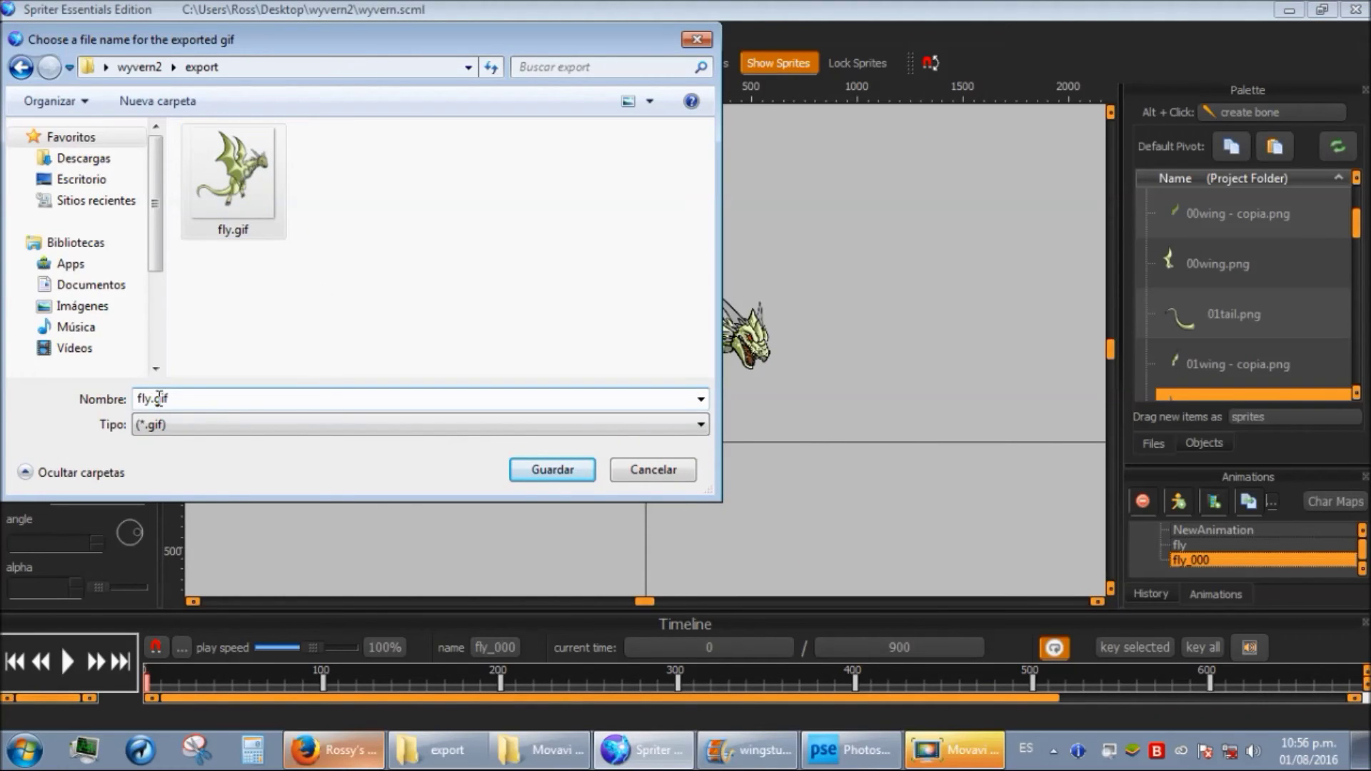
{"action": "left_click", "coordinate": [535, 471]}
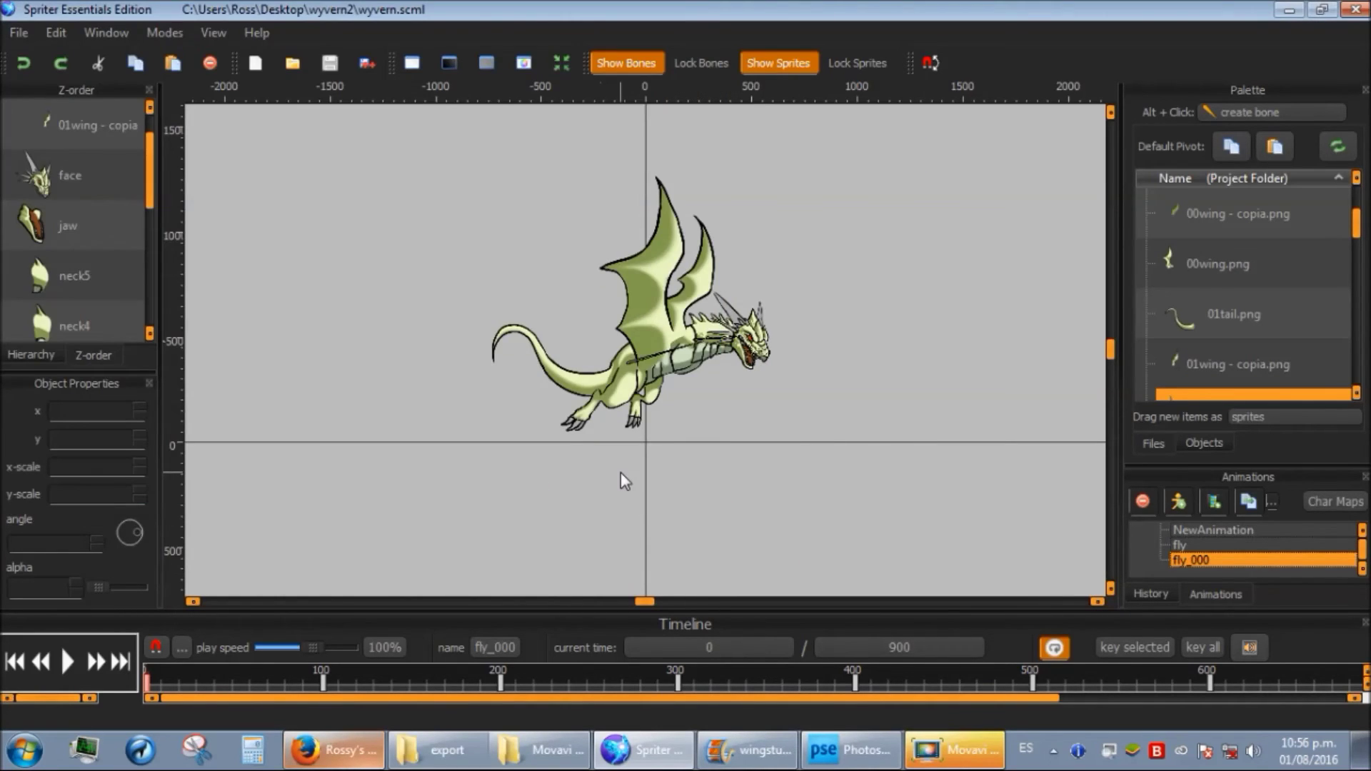
- Open fly2.gif from the export folder to watch the result and close the viewer
{"action": "left_click", "coordinate": [437, 750]}
{"action": "double_click", "coordinate": [330, 175]}
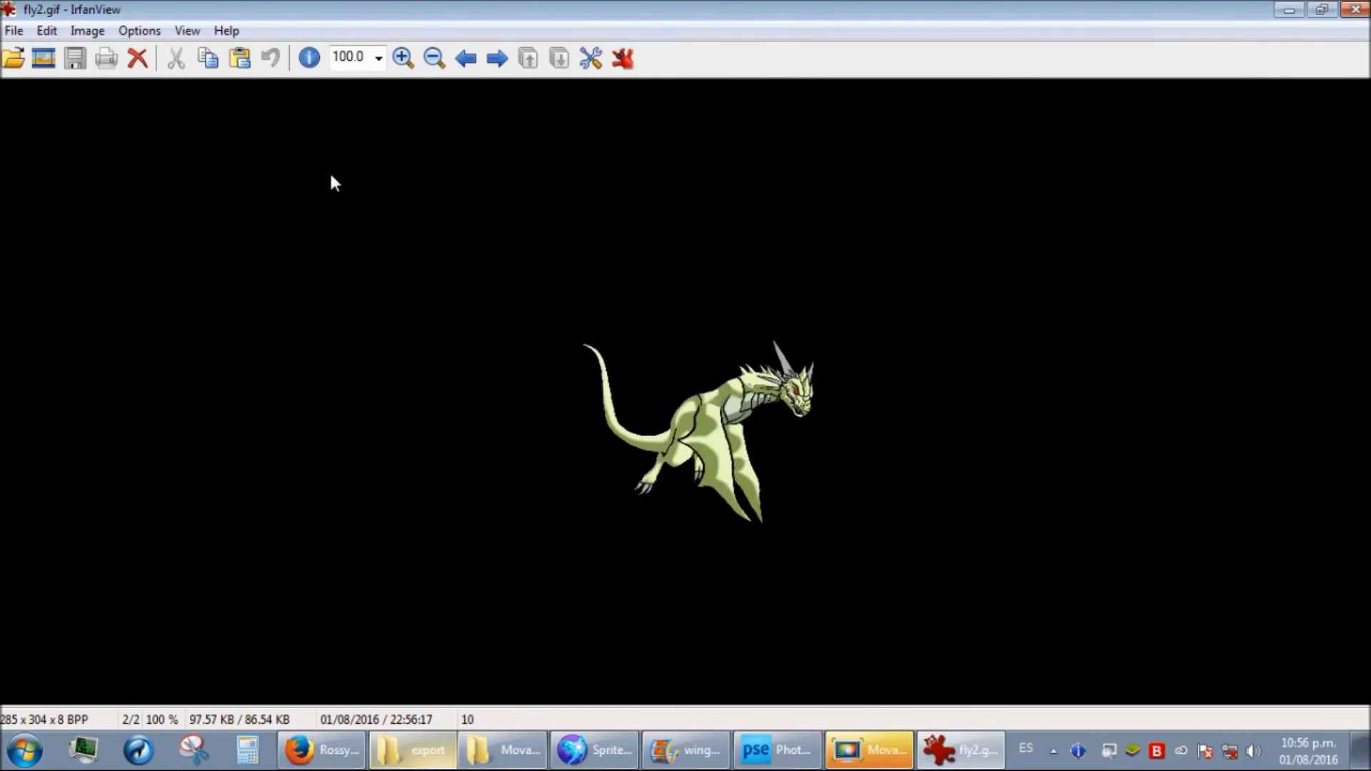
{"action": "left_click", "coordinate": [1356, 9]}
{"action": "left_click", "coordinate": [593, 581]}
- Locate torso.png in the wyvern2 folder and examine how the torso meets the lowered wing in the animation around time 367
{"action": "left_click", "coordinate": [628, 750]}
{"action": "left_click", "coordinate": [437, 750]}
{"action": "left_click", "coordinate": [135, 41]}
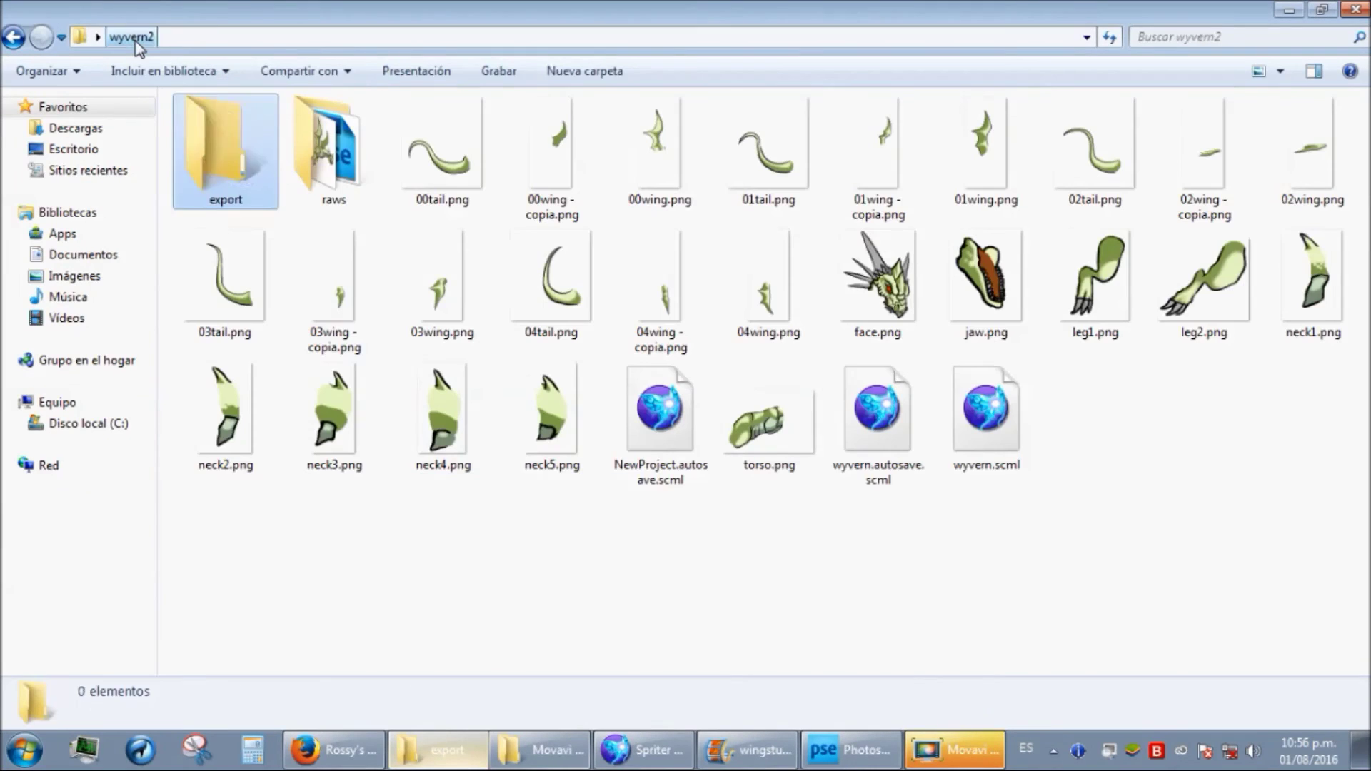
{"action": "left_click", "coordinate": [739, 444]}
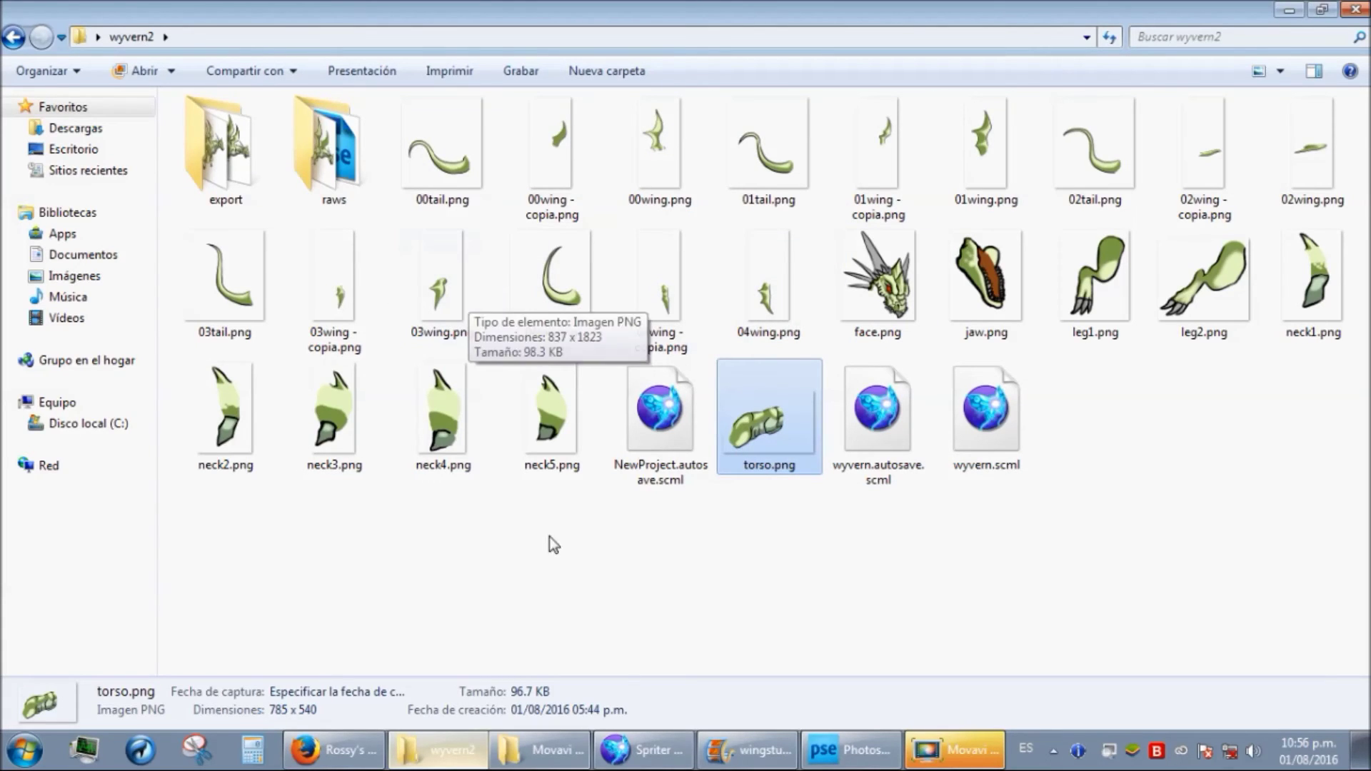
{"action": "left_click", "coordinate": [640, 749]}
{"action": "left_click", "coordinate": [67, 662]}
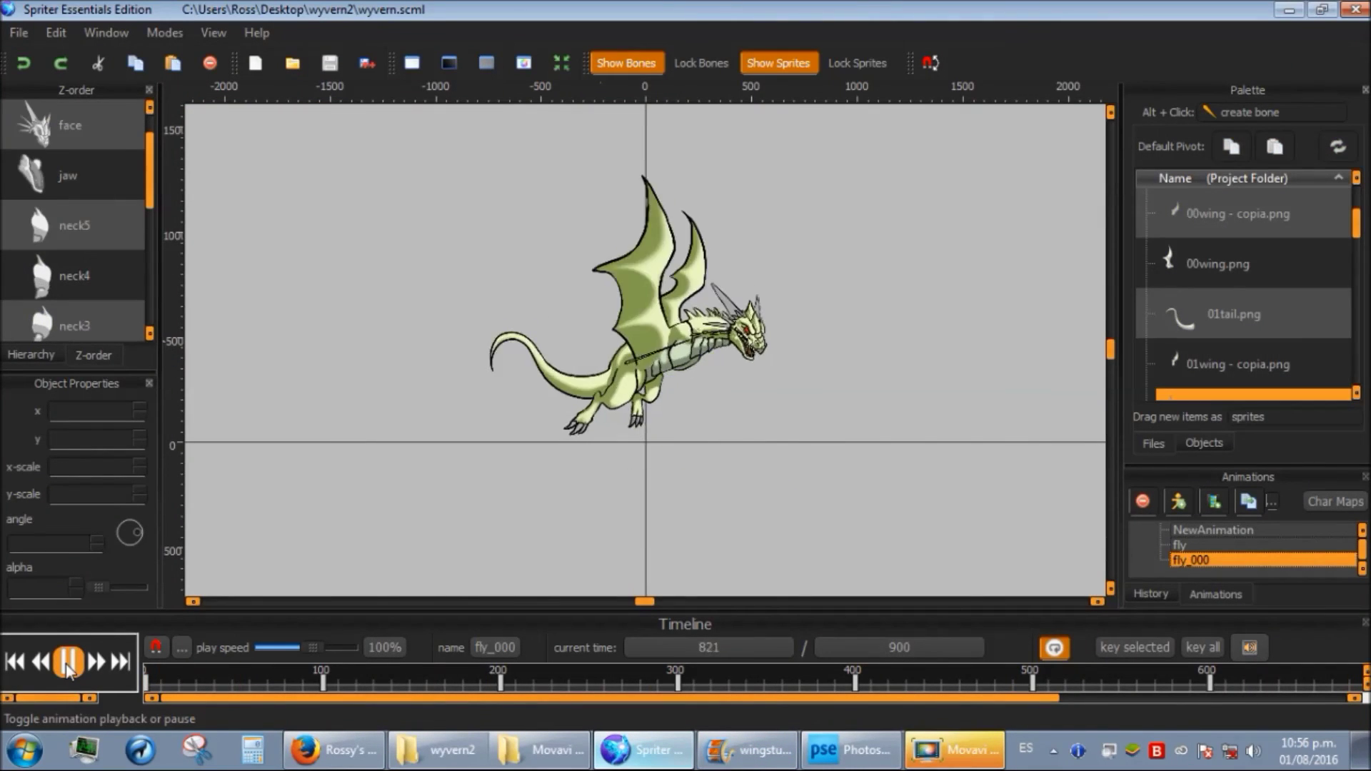
{"action": "left_click", "coordinate": [66, 664]}
{"action": "left_click_drag", "start_coordinate": [169, 676], "coordinate": [795, 646]}
{"action": "left_click", "coordinate": [446, 750]}
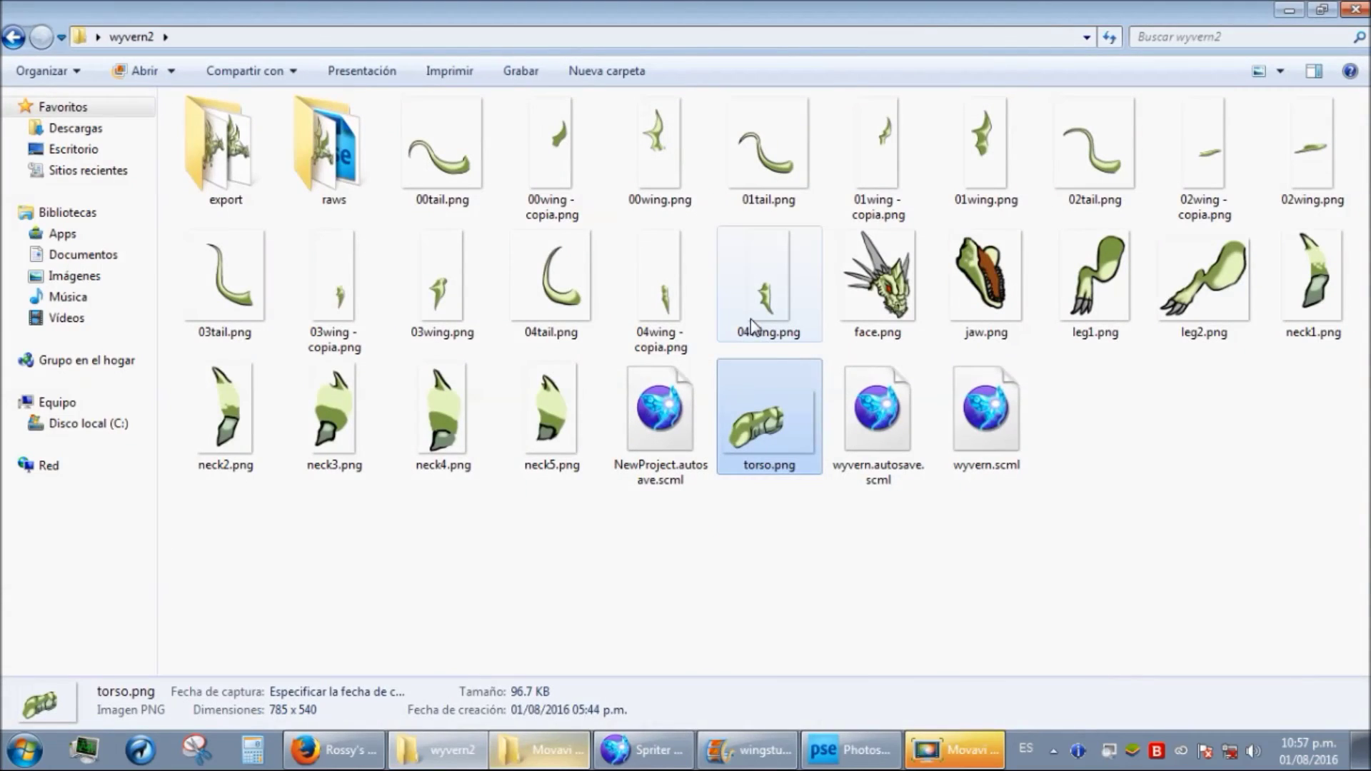
- Open 04wing.png and torso.png from the wyvern2 folder in Photoshop Elements for editing
{"action": "left_click_drag", "start_coordinate": [765, 300], "coordinate": [761, 600]}
{"action": "left_click", "coordinate": [638, 754]}
{"action": "left_click", "coordinate": [637, 754]}
{"action": "left_click_drag", "start_coordinate": [382, 695], "coordinate": [536, 705]}
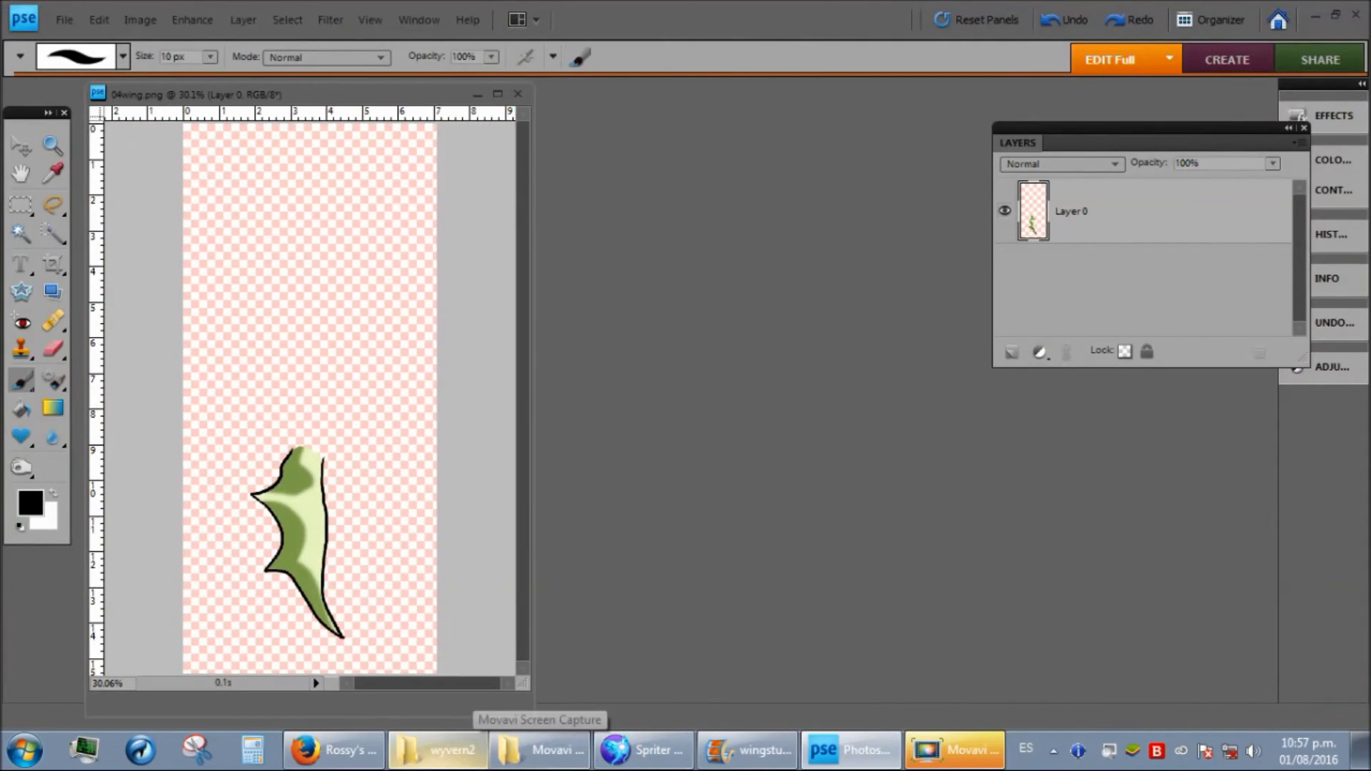
{"action": "left_click", "coordinate": [447, 750]}
{"action": "left_click", "coordinate": [772, 434]}
{"action": "left_click_drag", "start_coordinate": [773, 435], "coordinate": [346, 237]}
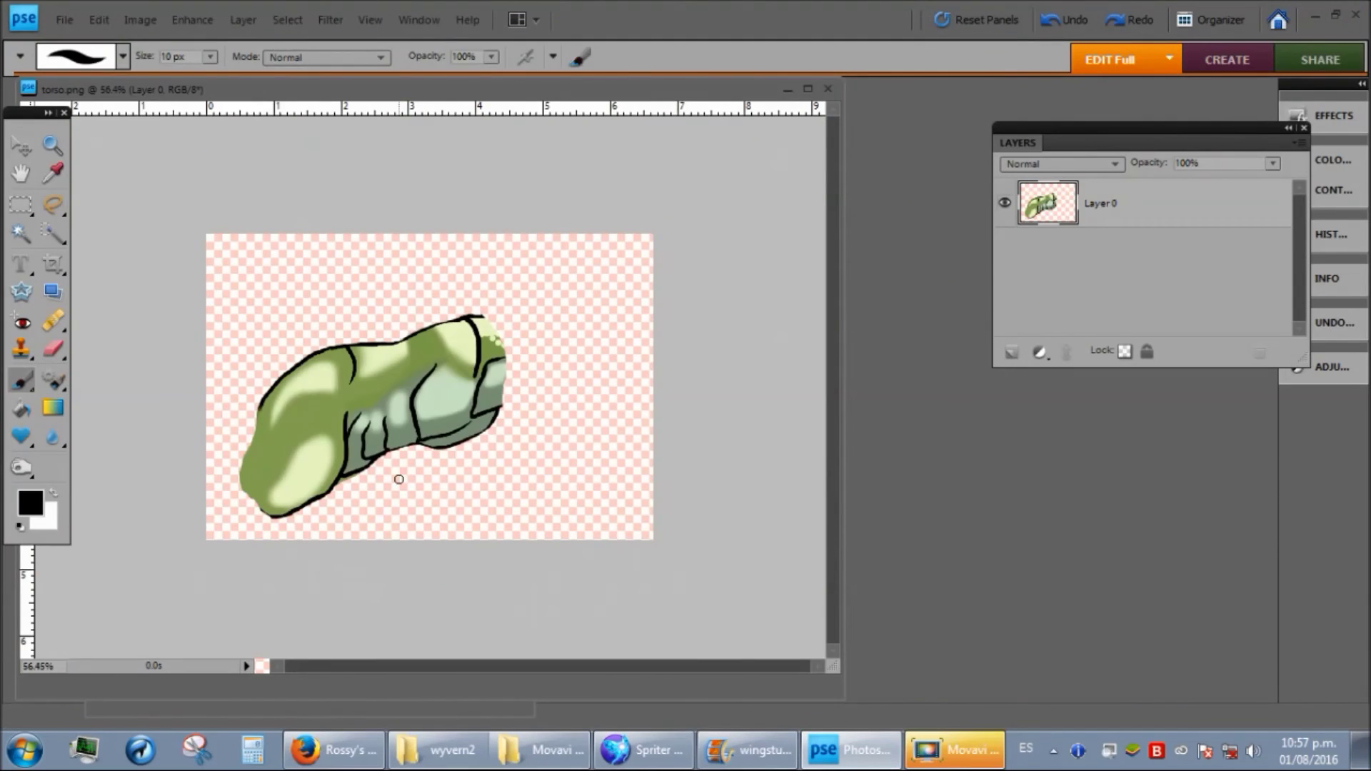
- Copy the wing into torso.png as a reference layer and align it over the shoulder, matching the animation's downstroke pose
{"action": "key", "text": "v"}
{"action": "left_click_drag", "start_coordinate": [322, 94], "coordinate": [582, 207]}
{"action": "left_click", "coordinate": [401, 101]}
{"action": "left_click_drag", "start_coordinate": [1087, 214], "coordinate": [807, 500]}
{"action": "left_click_drag", "start_coordinate": [807, 500], "coordinate": [659, 623]}
{"action": "left_click", "coordinate": [654, 756]}
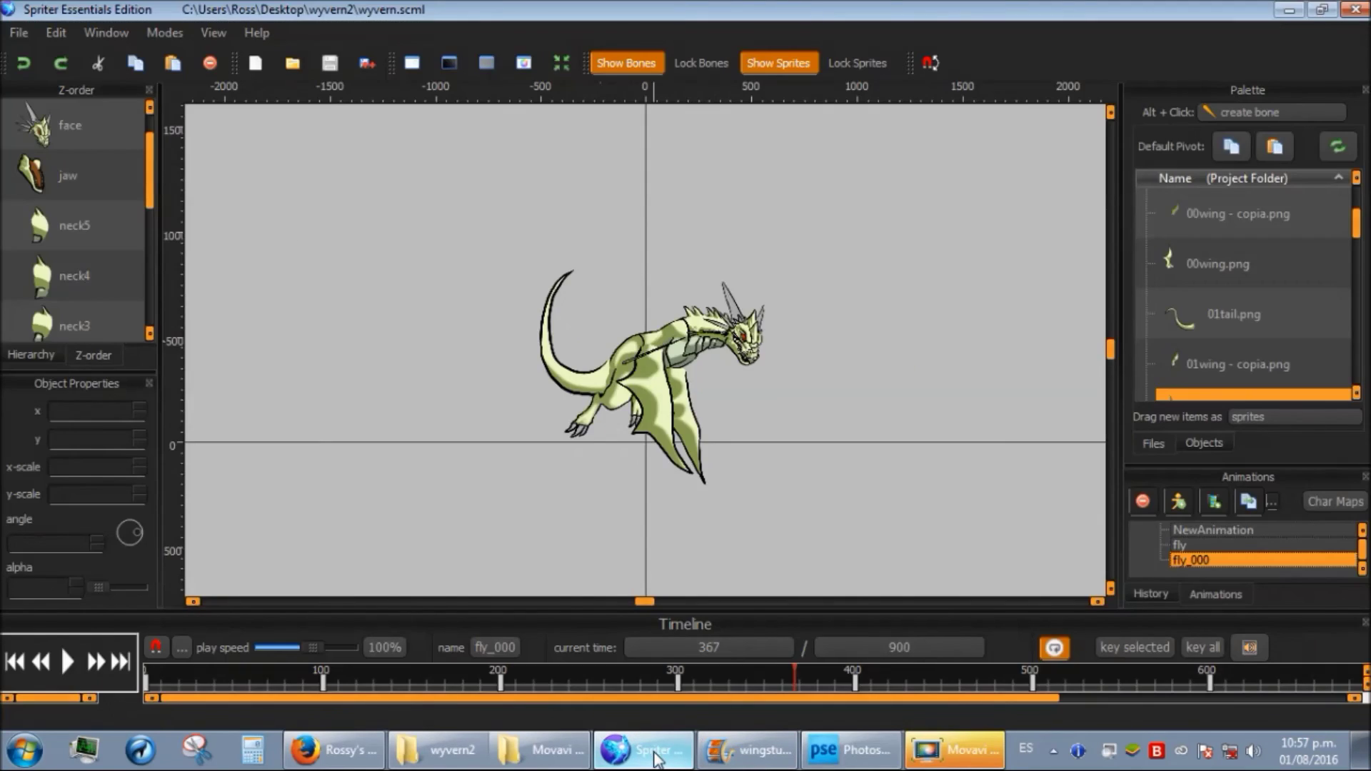
{"action": "left_click", "coordinate": [654, 753]}
{"action": "left_click_drag", "start_coordinate": [670, 525], "coordinate": [652, 563]}
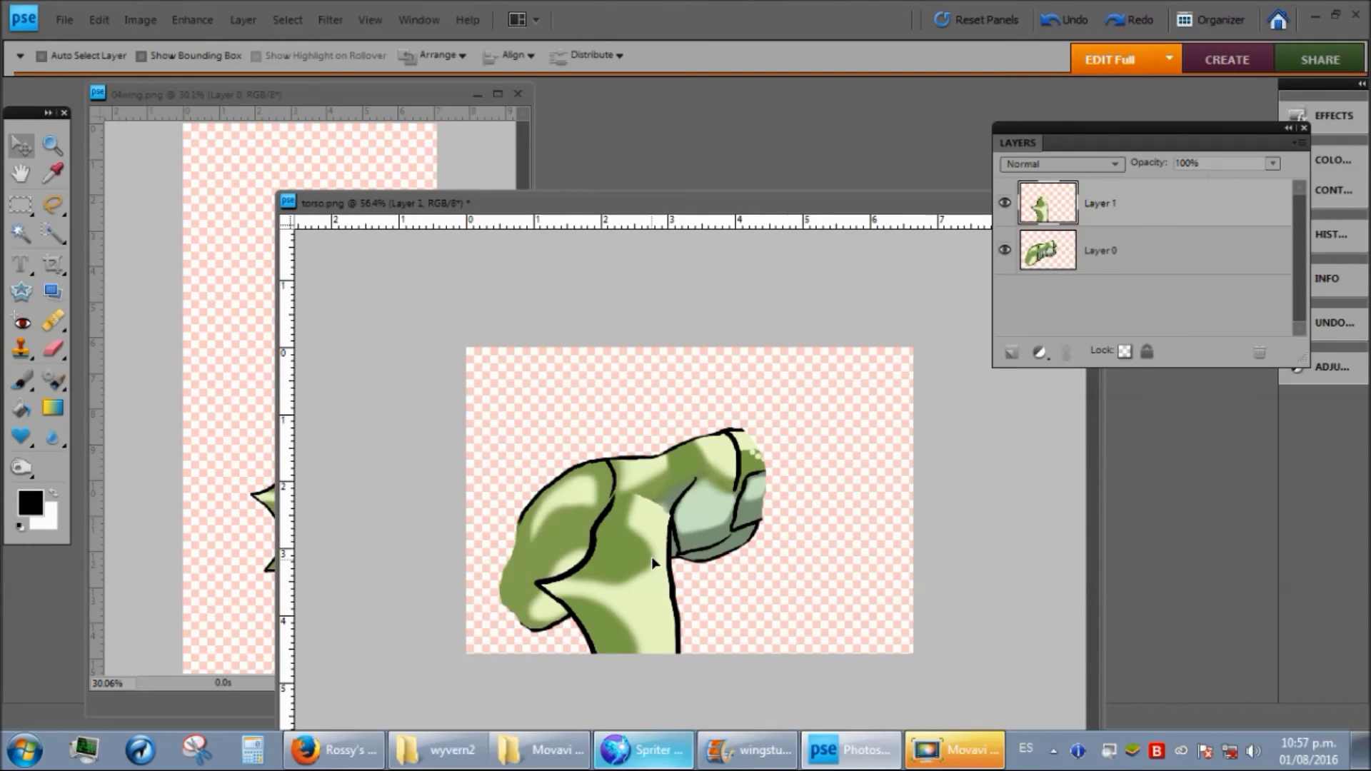
- Zoom in on the shoulder, sample the wing's dark green and choose a soft 50 px brush
{"action": "key", "text": "b"}
{"action": "scroll", "coordinate": [653, 535], "scroll_direction": "up", "scroll_amount": 7}
{"action": "key", "text": "i"}
{"action": "left_click", "coordinate": [602, 561]}
{"action": "key", "text": "b"}
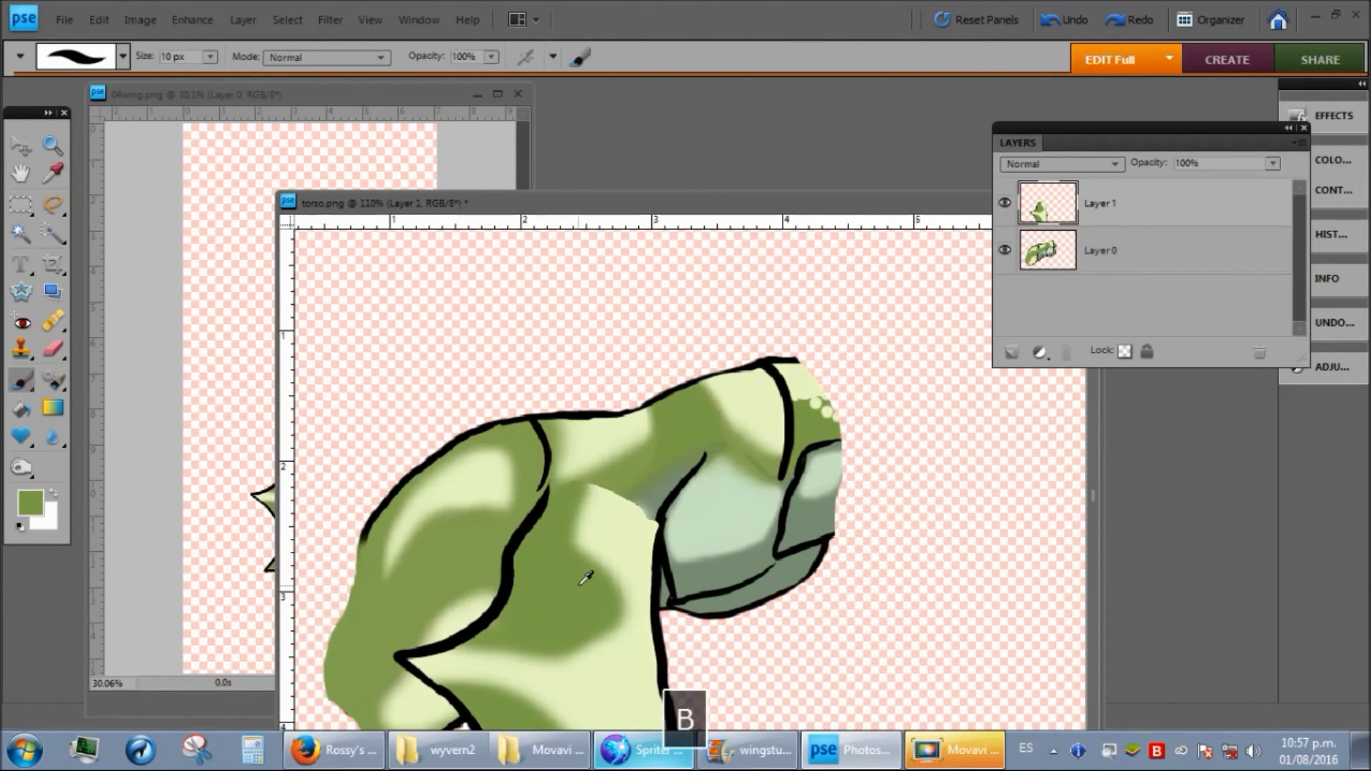
{"action": "right_click", "coordinate": [590, 575]}
{"action": "left_click", "coordinate": [655, 517]}
{"action": "double_click", "coordinate": [655, 514]}
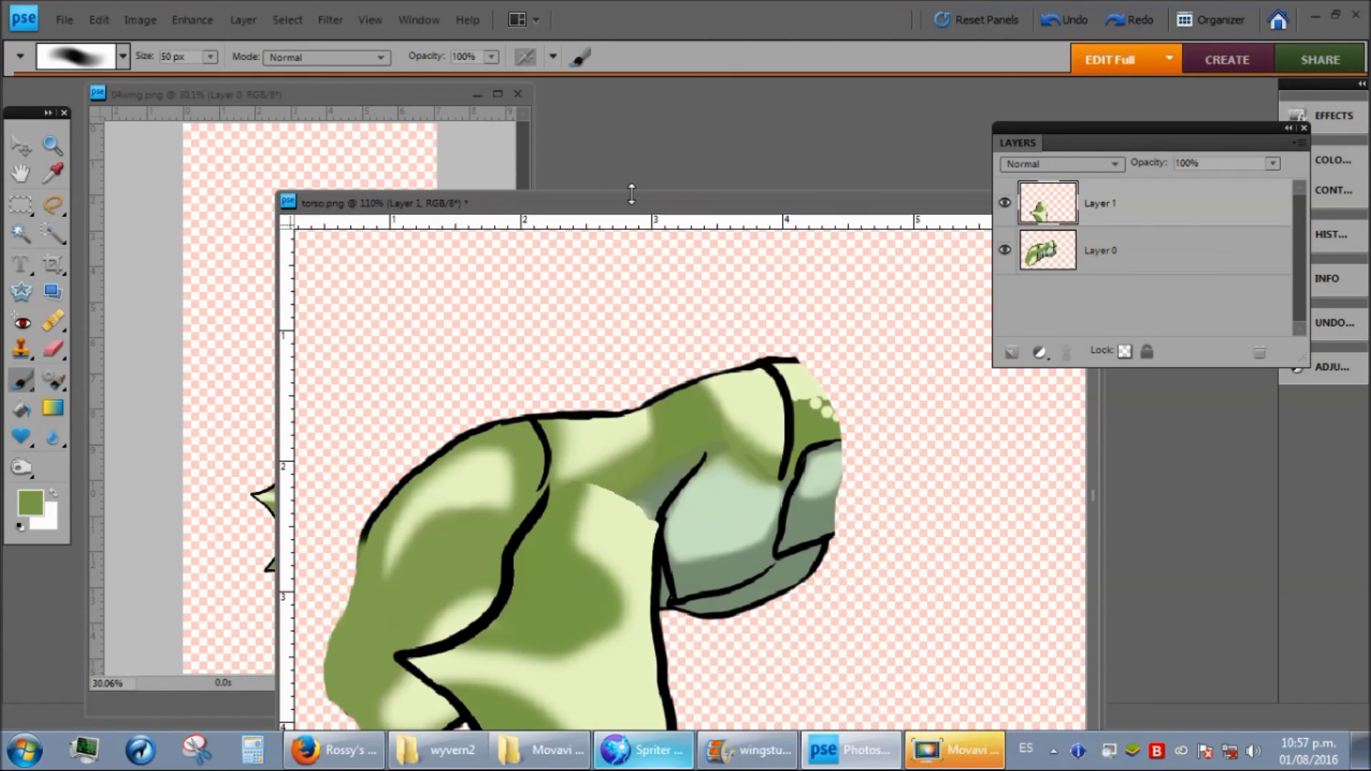
- Repaint the shoulder on the torso layer with sampled pale and dark greens to blend into the wing, reducing the brush to 27 px
{"action": "left_click", "coordinate": [1092, 250]}
{"action": "left_click", "coordinate": [808, 427], "text": "alt"}
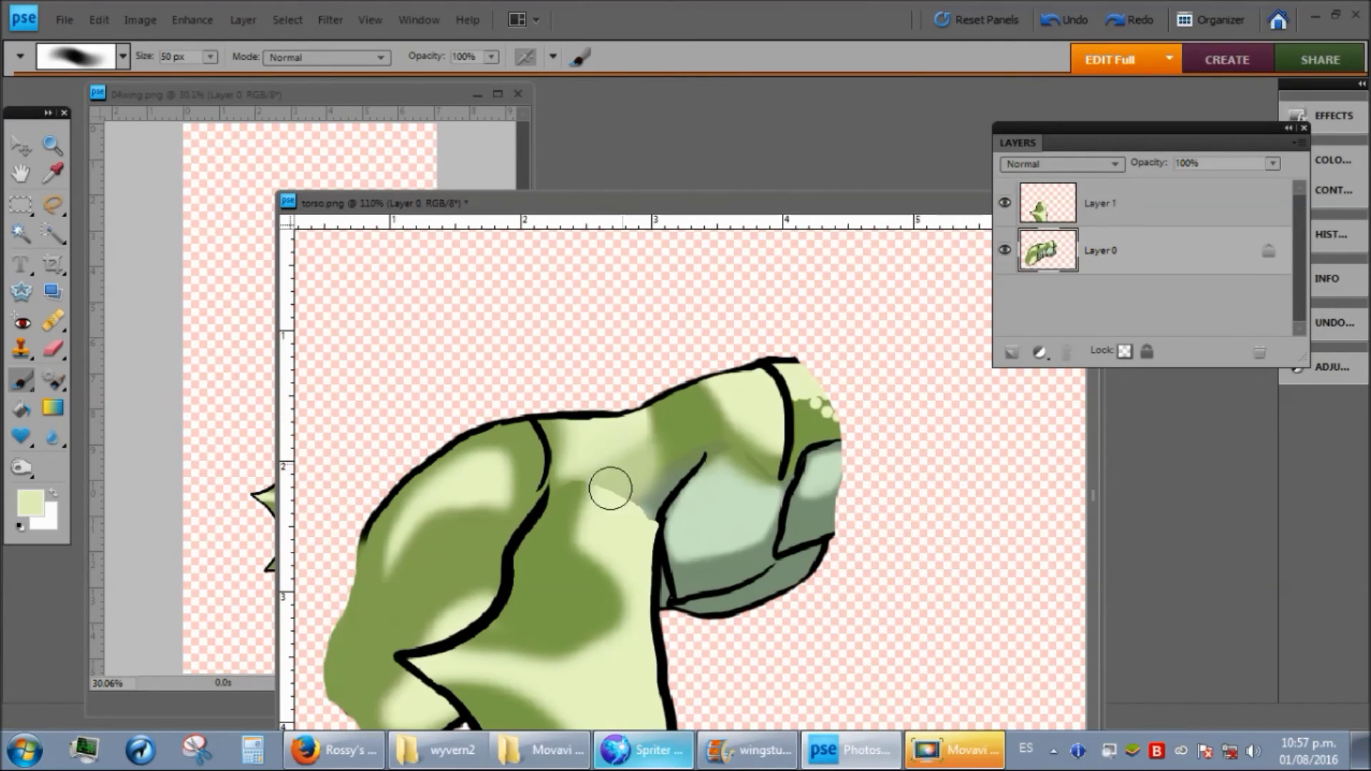
{"action": "left_click", "coordinate": [525, 504], "text": "alt"}
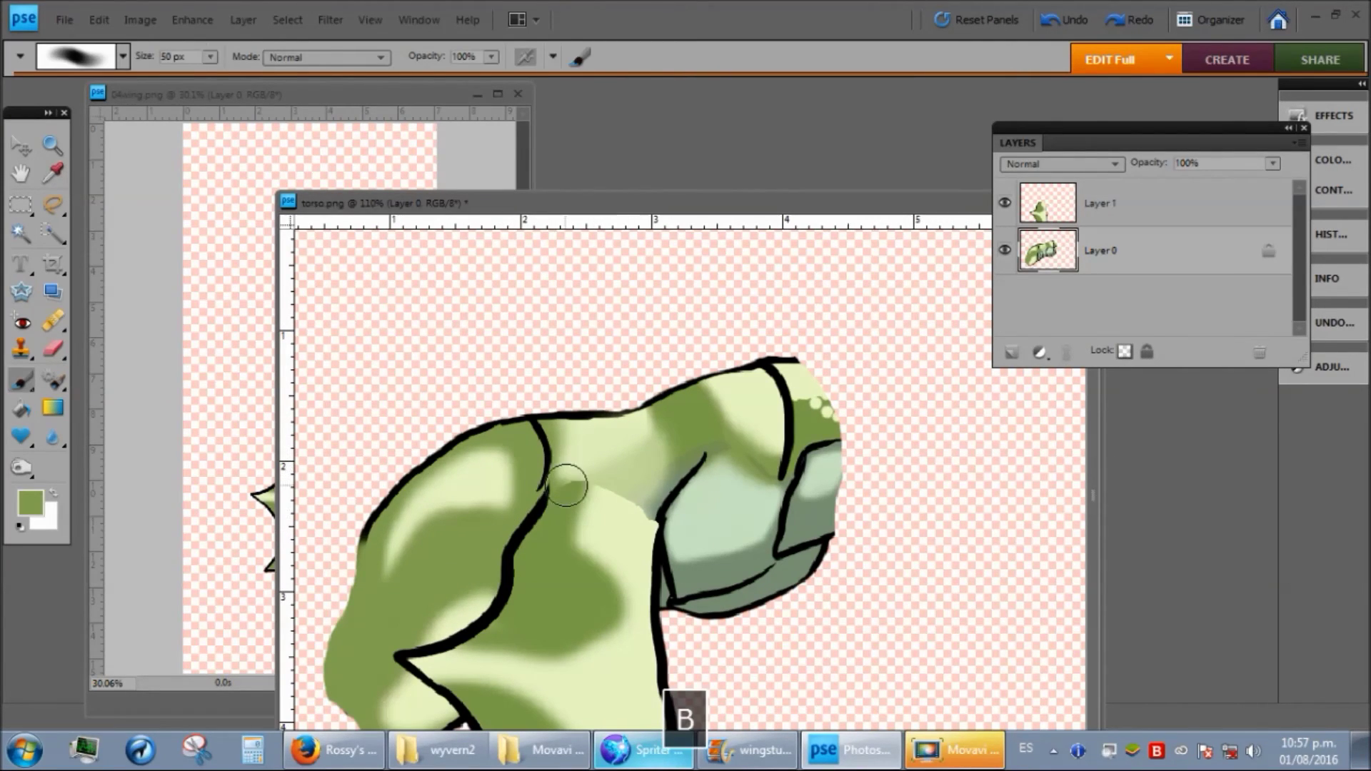
{"action": "left_click", "coordinate": [211, 56]}
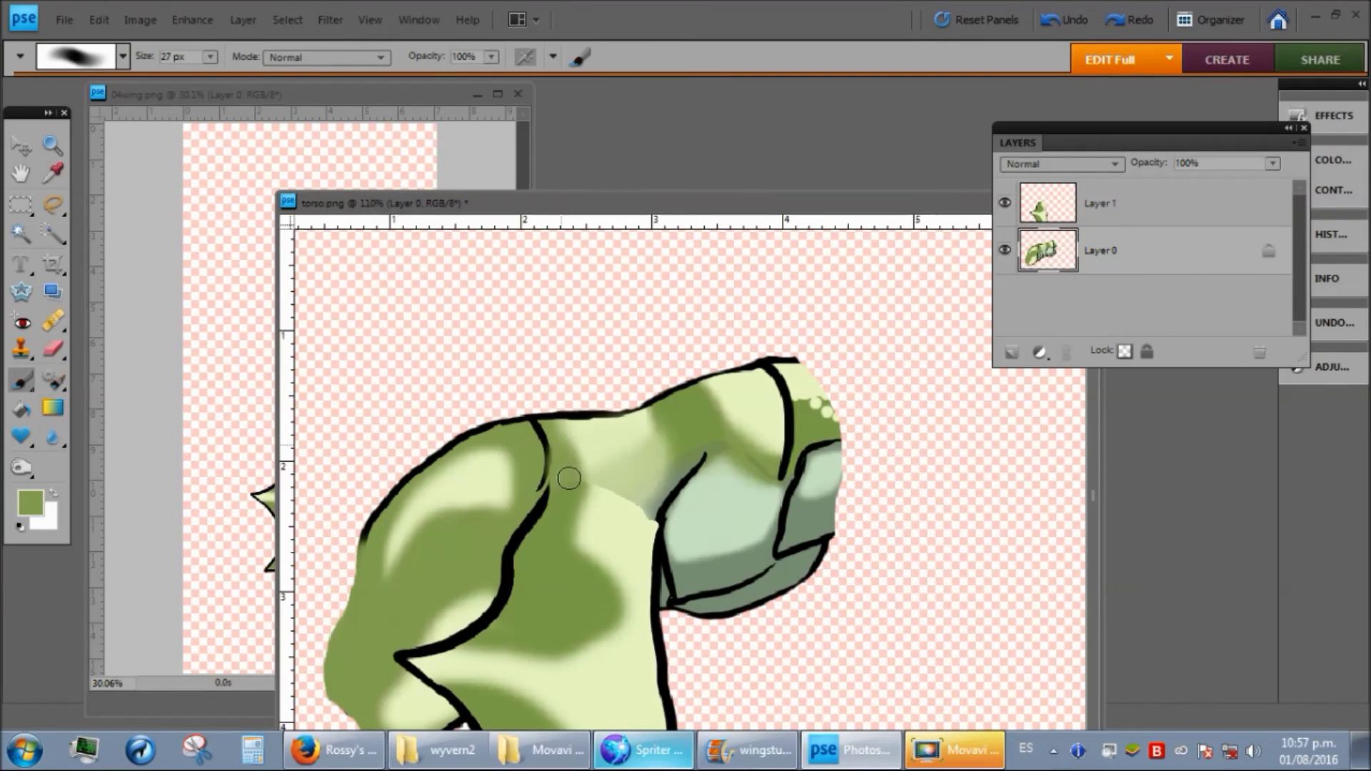
{"action": "left_click", "coordinate": [641, 467], "text": "alt"}
{"action": "key", "text": "b"}
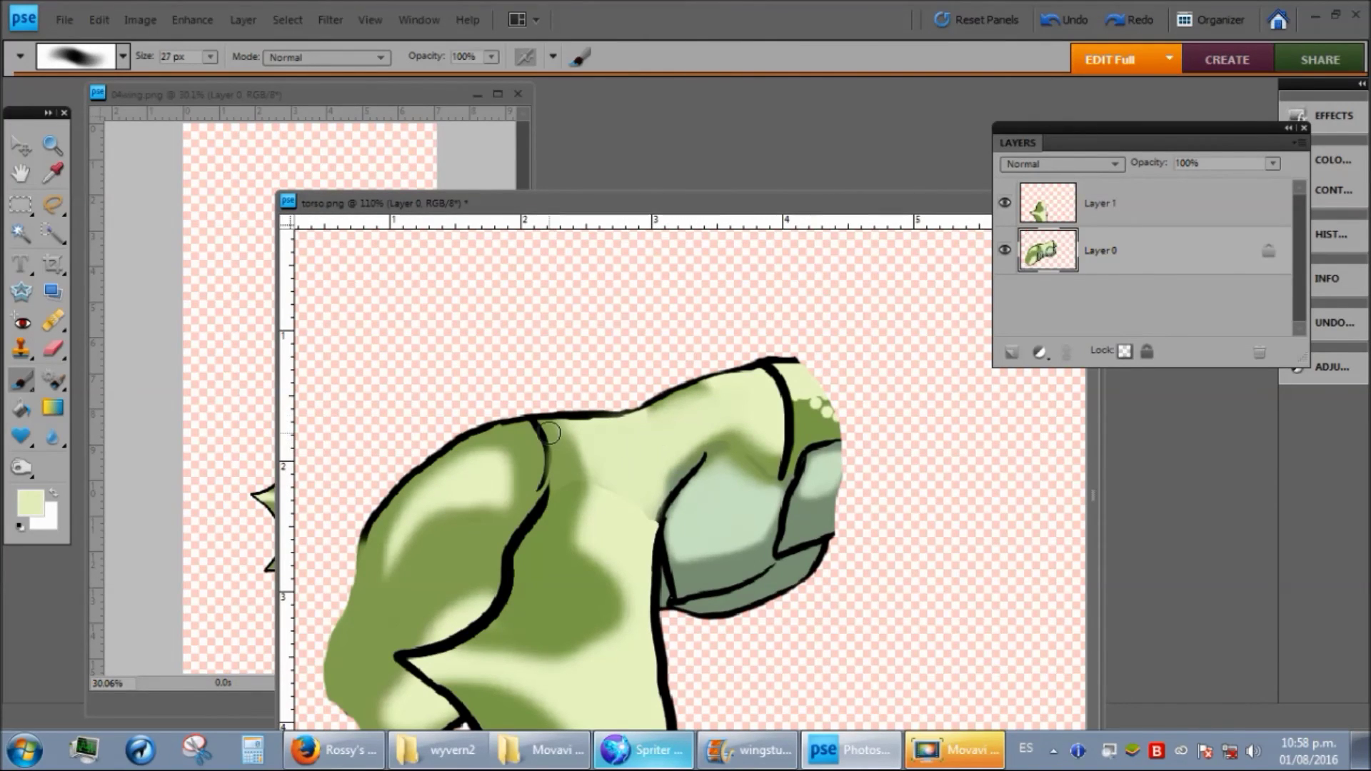
- Delete the wing reference layer, save torso.png, then refresh the images in Spriter and play back the animation
{"action": "left_click", "coordinate": [1006, 204]}
{"action": "left_click_drag", "start_coordinate": [1126, 208], "coordinate": [1260, 352]}
{"action": "scroll", "coordinate": [888, 450], "scroll_direction": "down", "scroll_amount": 5}
{"action": "key", "text": "ctrl+s"}
{"action": "left_click", "coordinate": [643, 749]}
{"action": "left_click", "coordinate": [1343, 145]}
{"action": "left_click", "coordinate": [68, 662]}
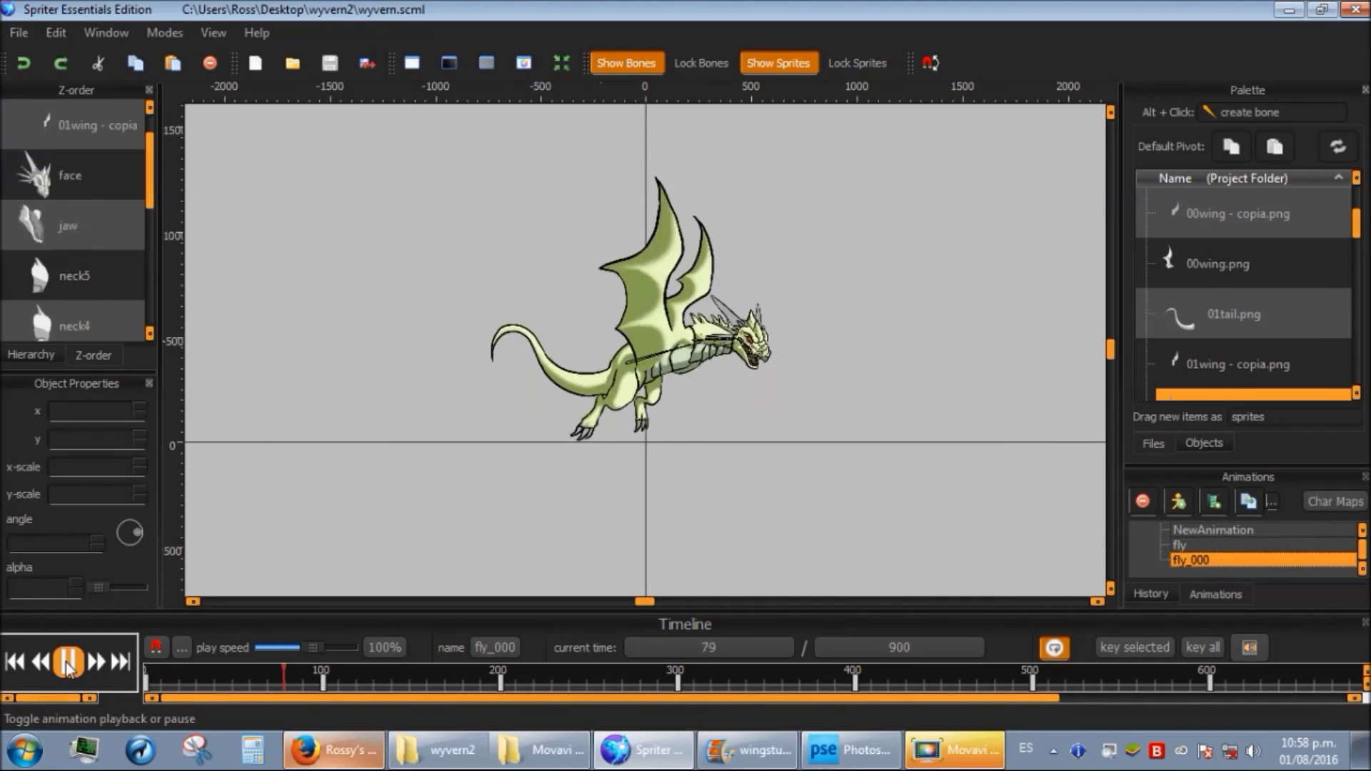
{"action": "left_click", "coordinate": [68, 662]}
- Export the updated fly_000 animation as an animated GIF, replacing fly2.gif
{"action": "left_click", "coordinate": [18, 32]}
{"action": "left_click", "coordinate": [43, 135]}
{"action": "key", "text": "Escape"}
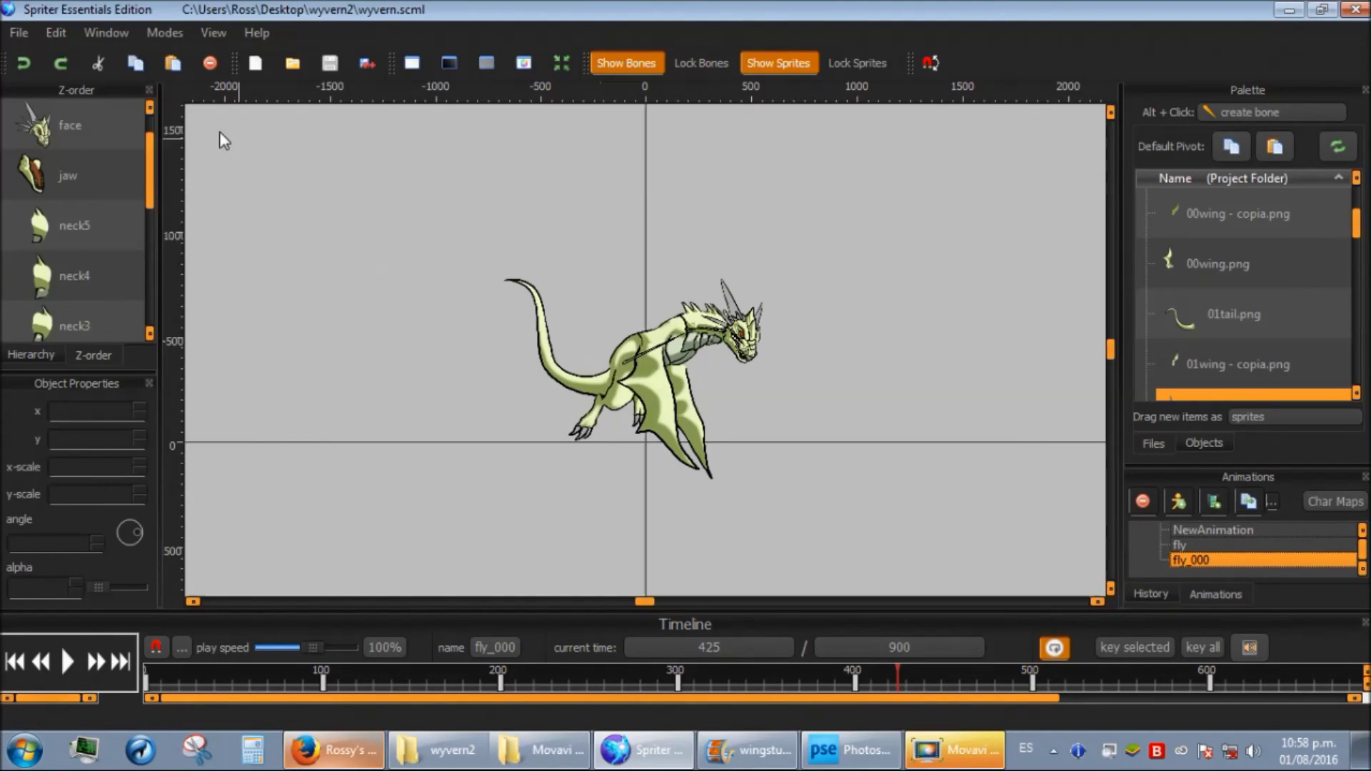
{"action": "left_click", "coordinate": [19, 33]}
{"action": "left_click", "coordinate": [63, 180]}
{"action": "left_click", "coordinate": [793, 570]}
{"action": "left_click", "coordinate": [339, 178]}
{"action": "left_click", "coordinate": [552, 469]}
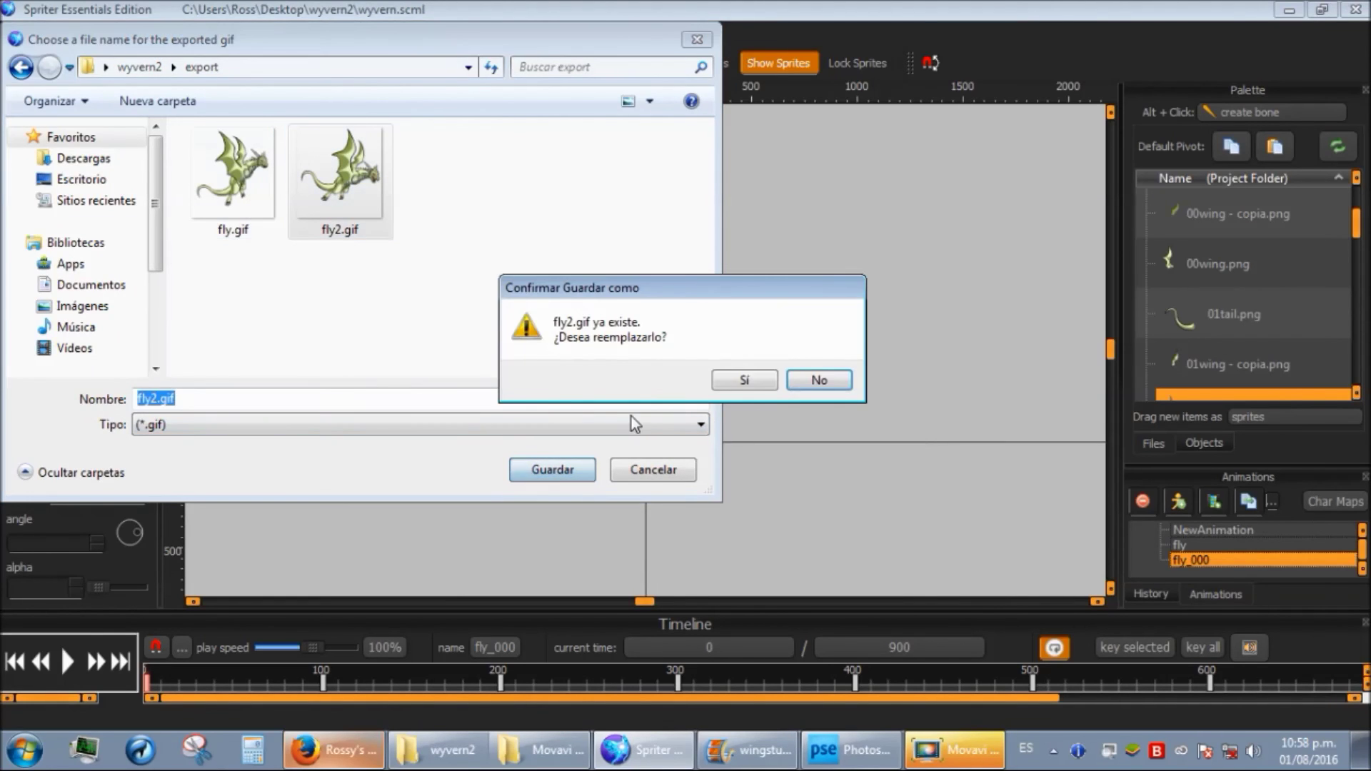
{"action": "left_click", "coordinate": [743, 377]}
- Select the original fly animation and export it as an animated GIF, replacing fly.gif
{"action": "left_click", "coordinate": [1195, 546]}
{"action": "left_click", "coordinate": [19, 32]}
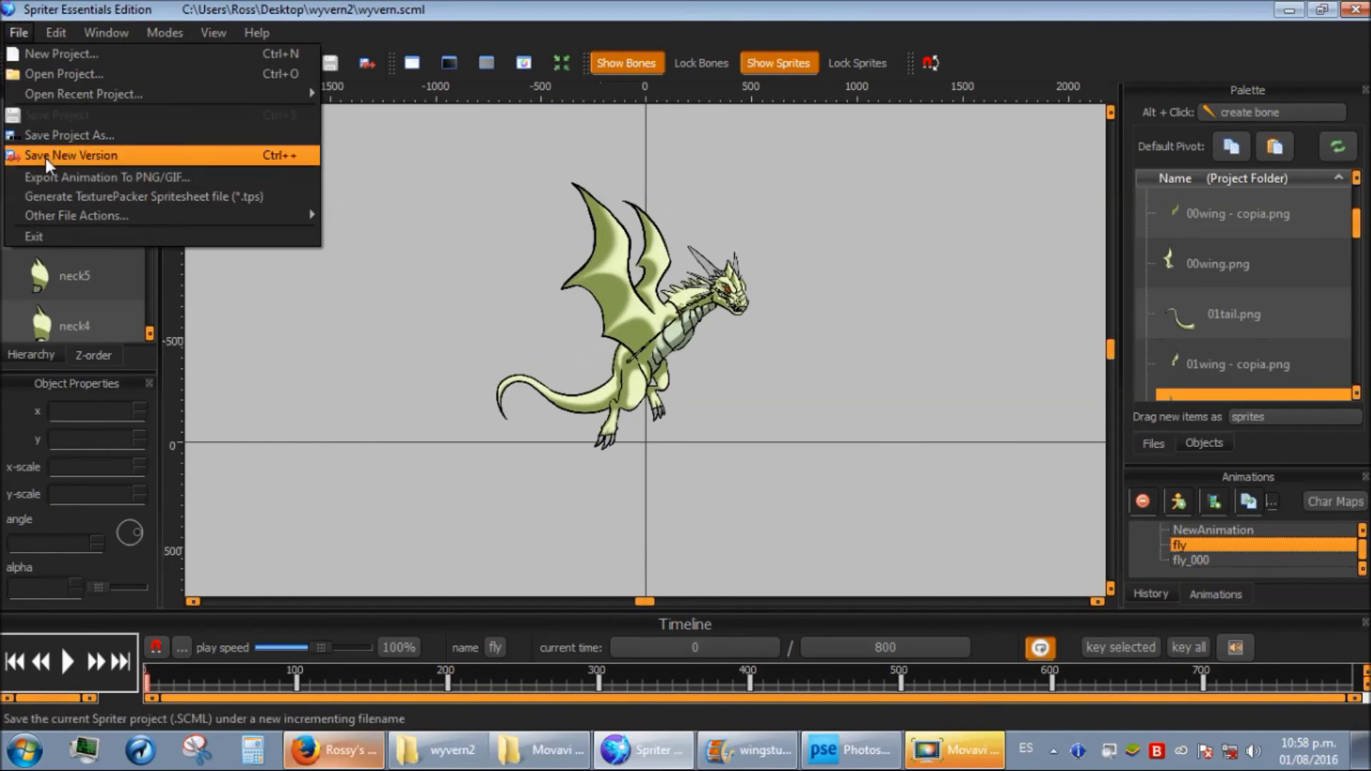
{"action": "left_click", "coordinate": [63, 180]}
{"action": "left_click", "coordinate": [792, 570]}
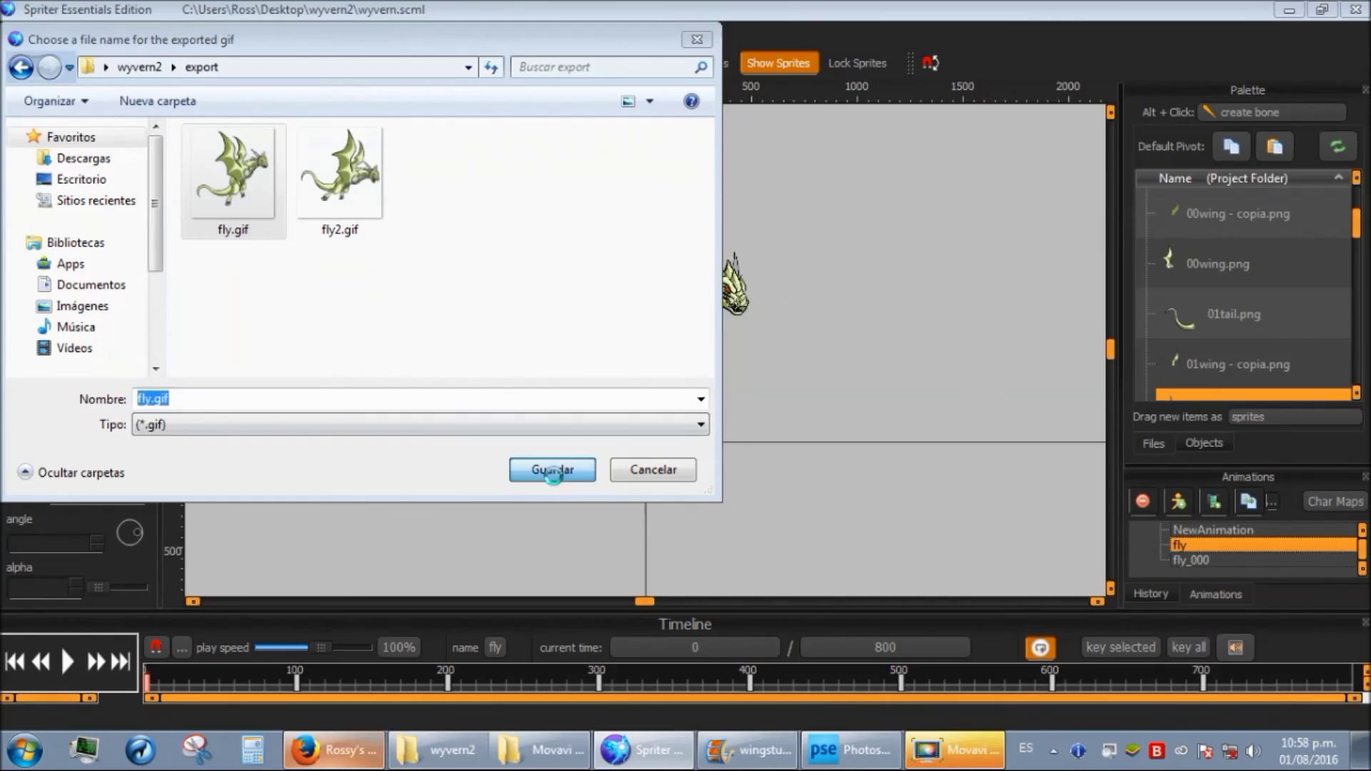
{"action": "left_click", "coordinate": [552, 469]}
{"action": "left_click", "coordinate": [742, 379]}
{"action": "left_click", "coordinate": [18, 32]}
{"action": "left_click", "coordinate": [50, 132]}
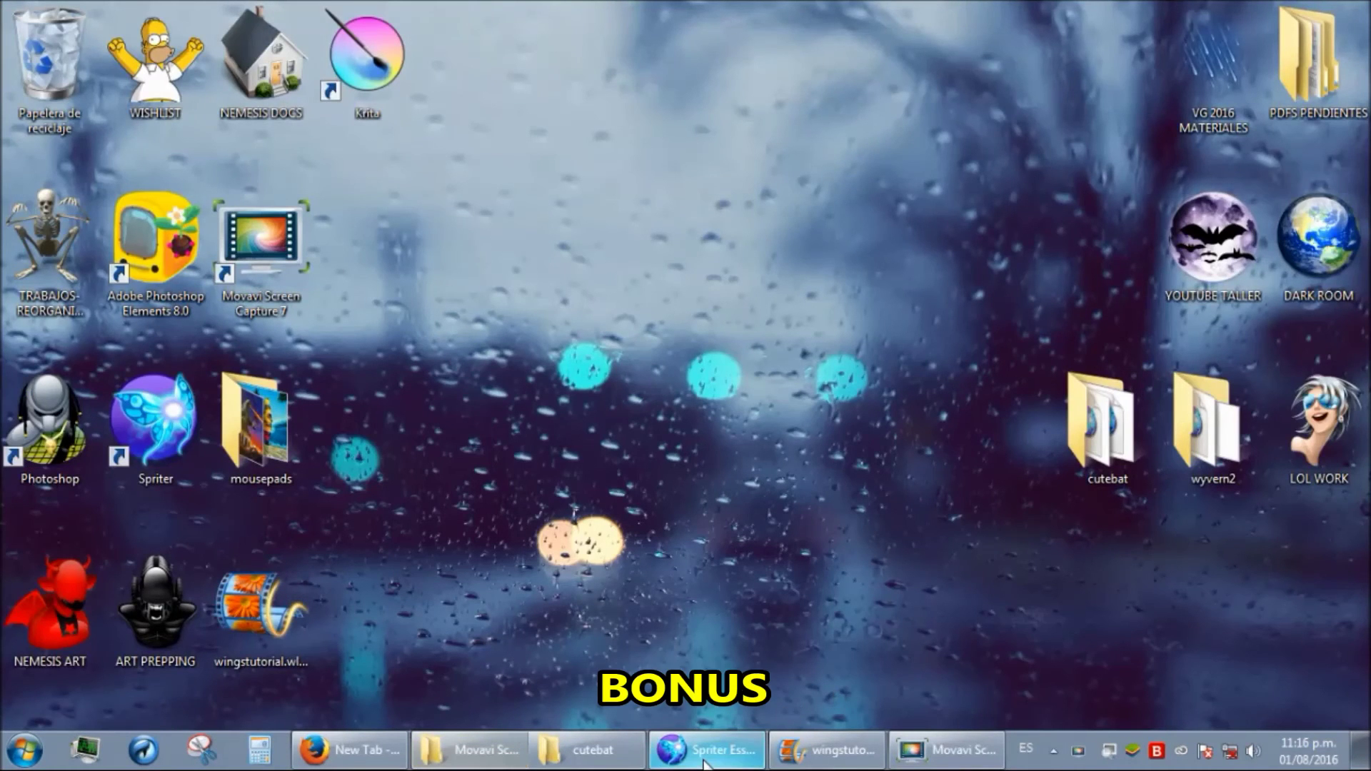
- Bring up the cutebat.scml project in Spriter
{"action": "left_click", "coordinate": [702, 746]}
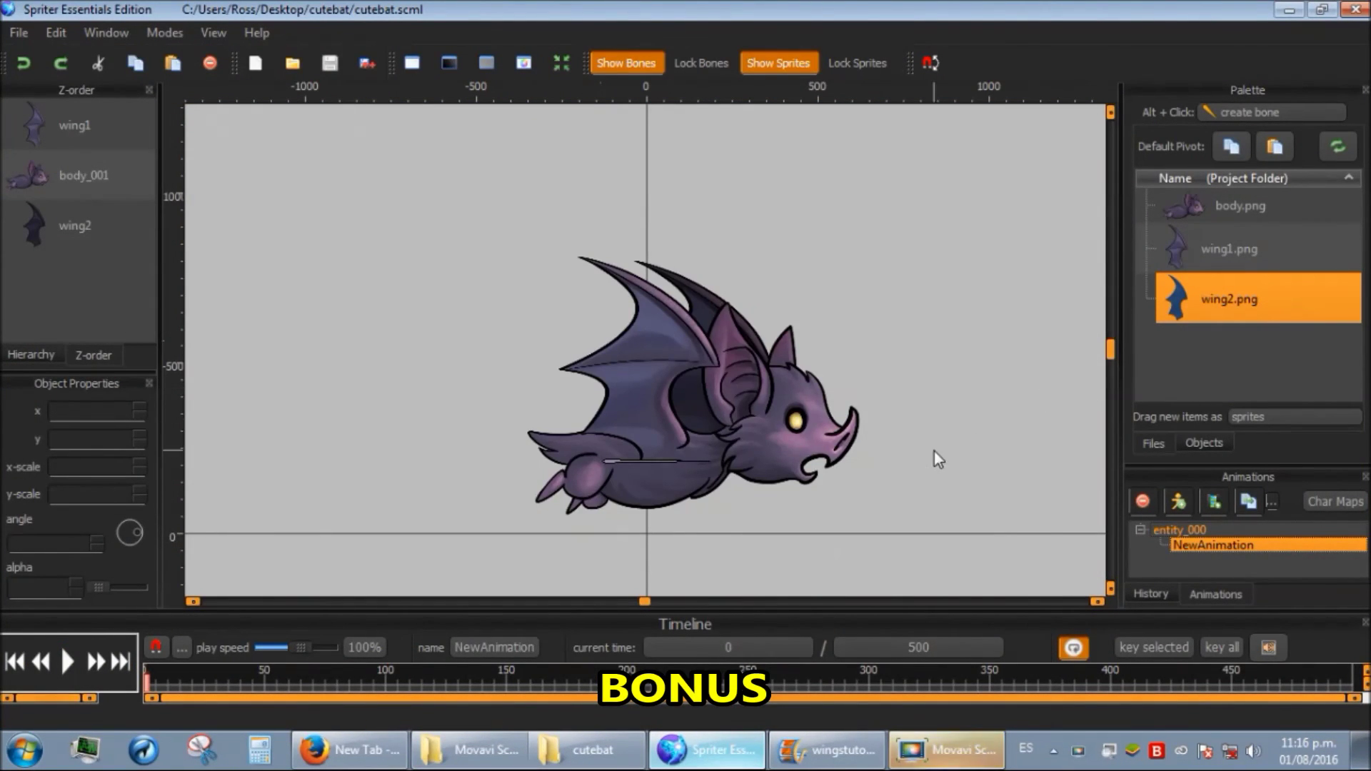
- Attach the bat's body, front wing and rear wing sprites to the bone inside the body
{"action": "scroll", "coordinate": [901, 474], "scroll_direction": "up", "scroll_amount": 2}
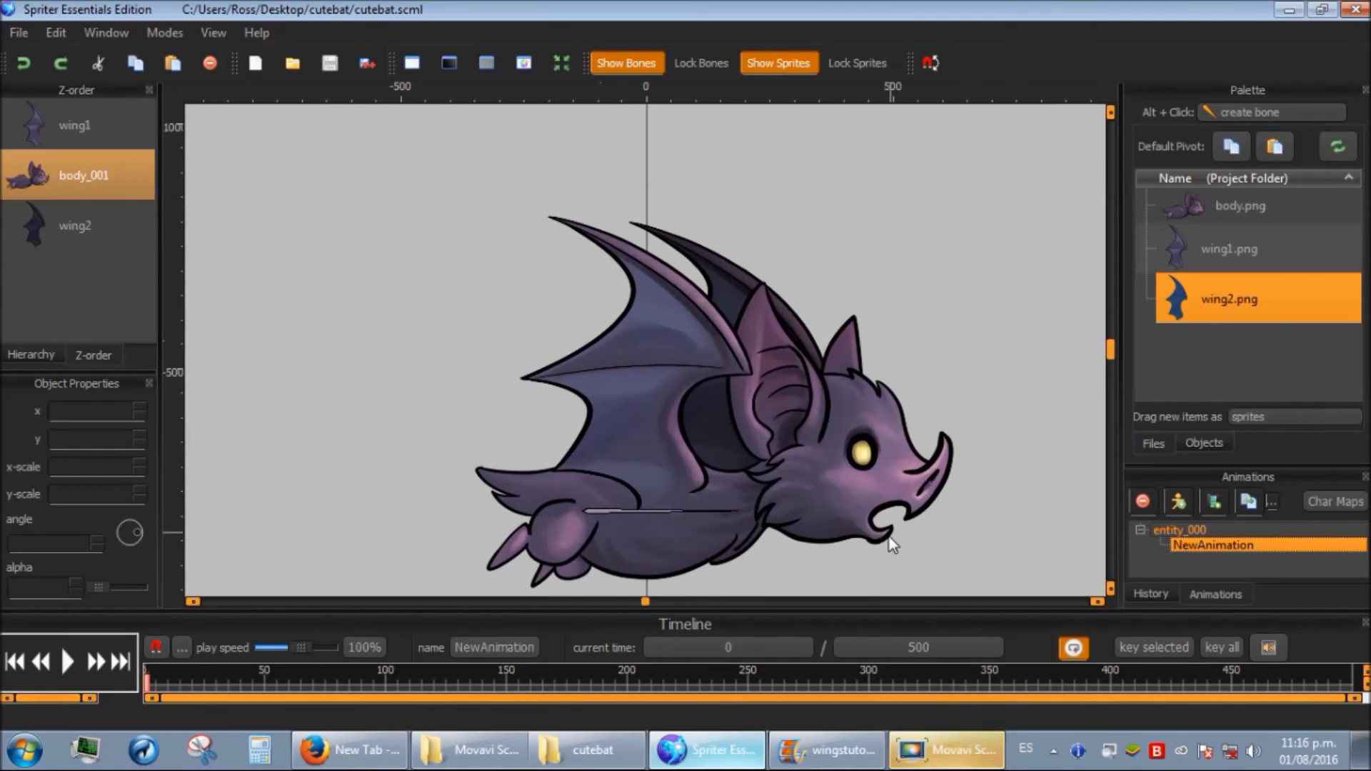
{"action": "left_click", "coordinate": [602, 510]}
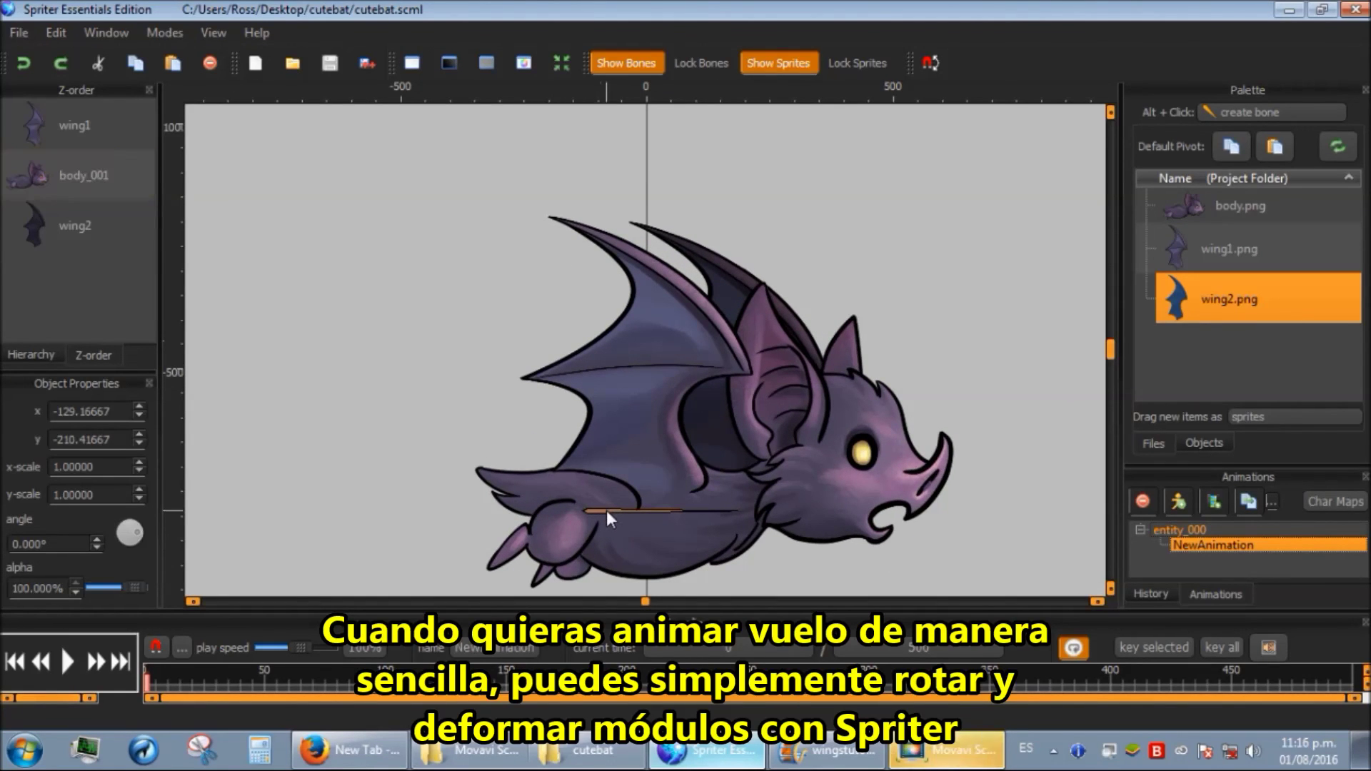
{"action": "left_click", "coordinate": [646, 528]}
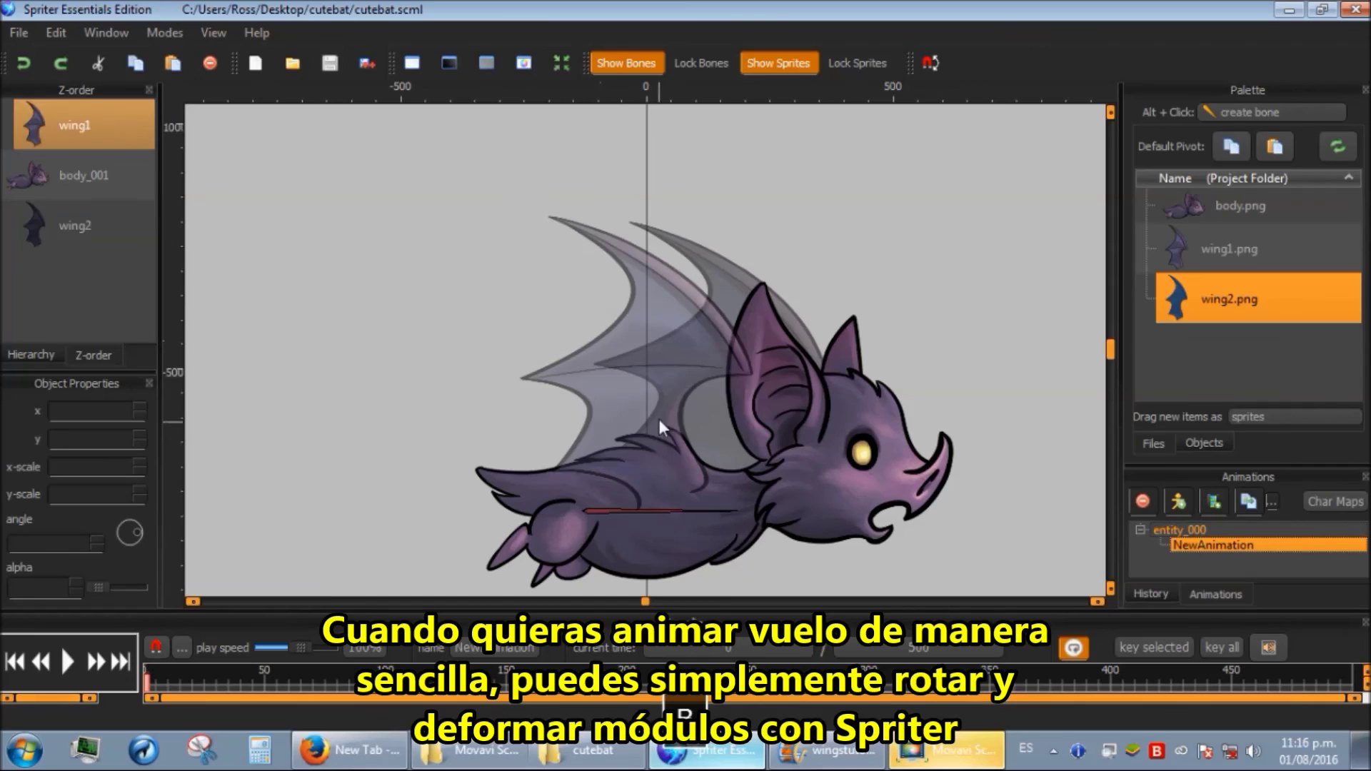
{"action": "left_click", "coordinate": [658, 363]}
{"action": "left_click", "coordinate": [730, 274]}
{"action": "left_click", "coordinate": [895, 310]}
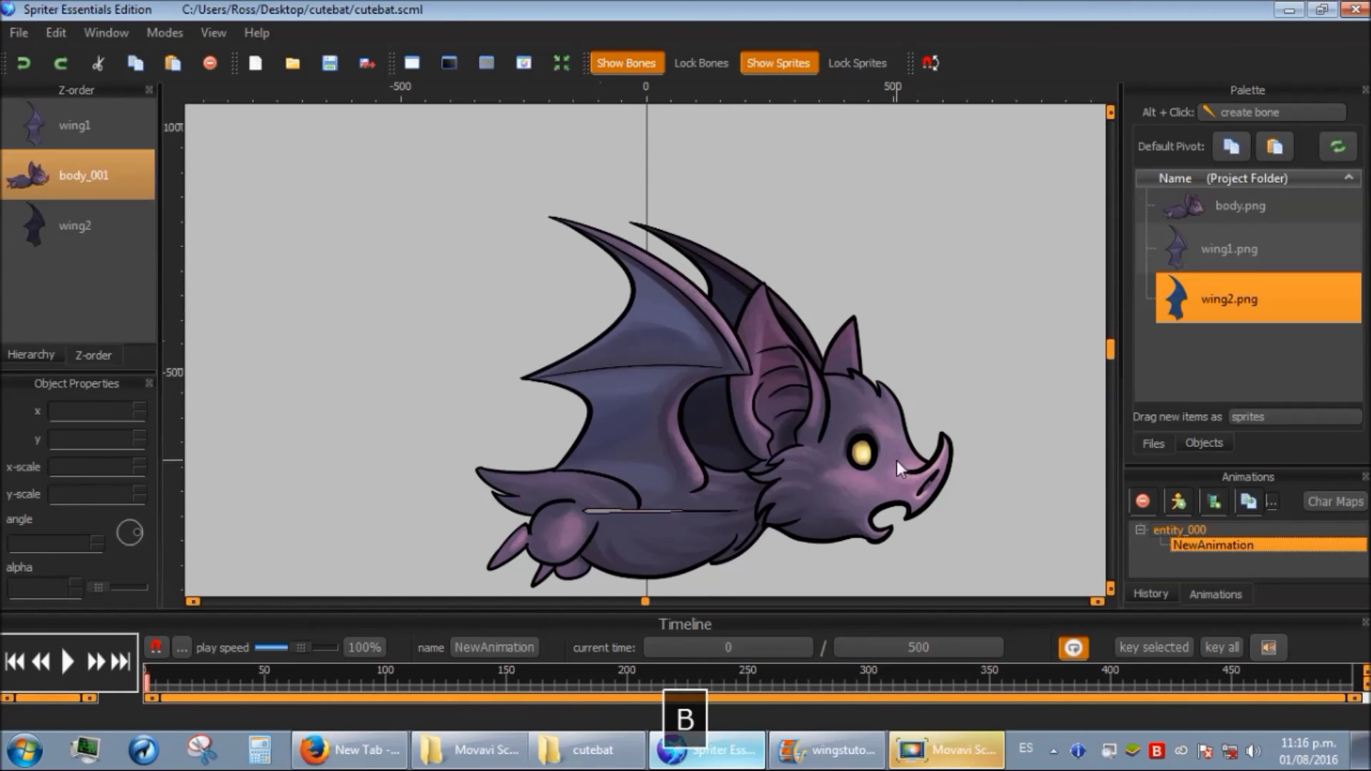
- At time 250, flip the front wing wing1 downward to a y-scale of about -0.72, with its root on the bat's back
{"action": "scroll", "coordinate": [897, 469], "scroll_direction": "down", "scroll_amount": 4}
{"action": "left_click", "coordinate": [732, 653]}
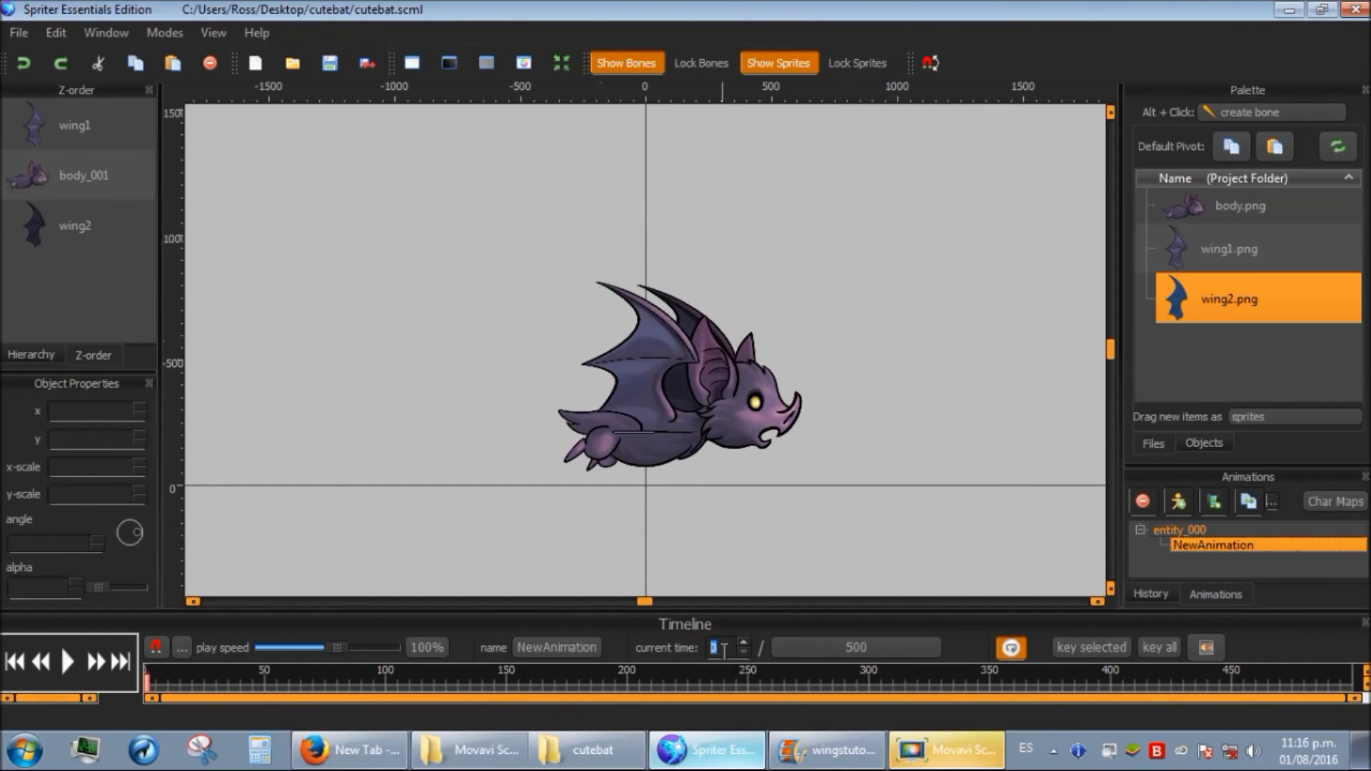
{"action": "type", "text": "250"}
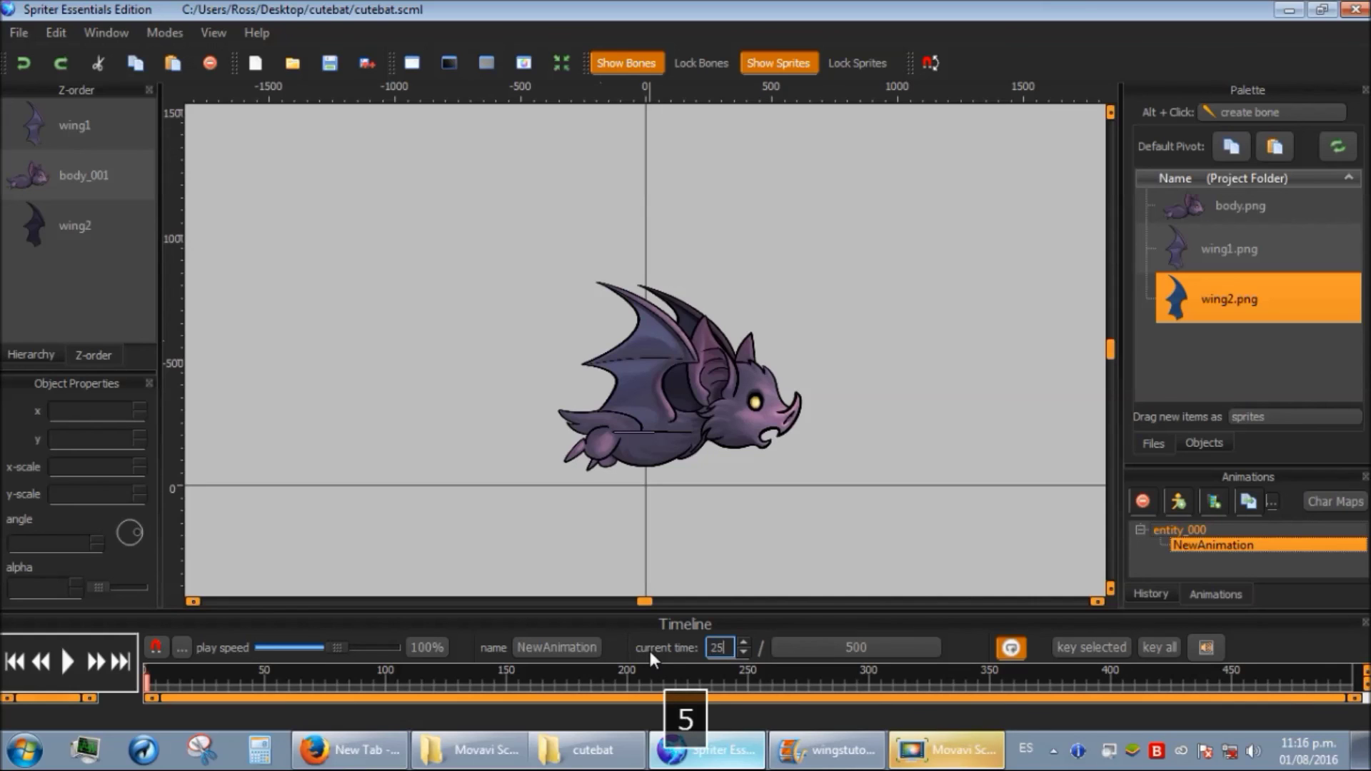
{"action": "key", "text": "Return"}
{"action": "left_click", "coordinate": [658, 408]}
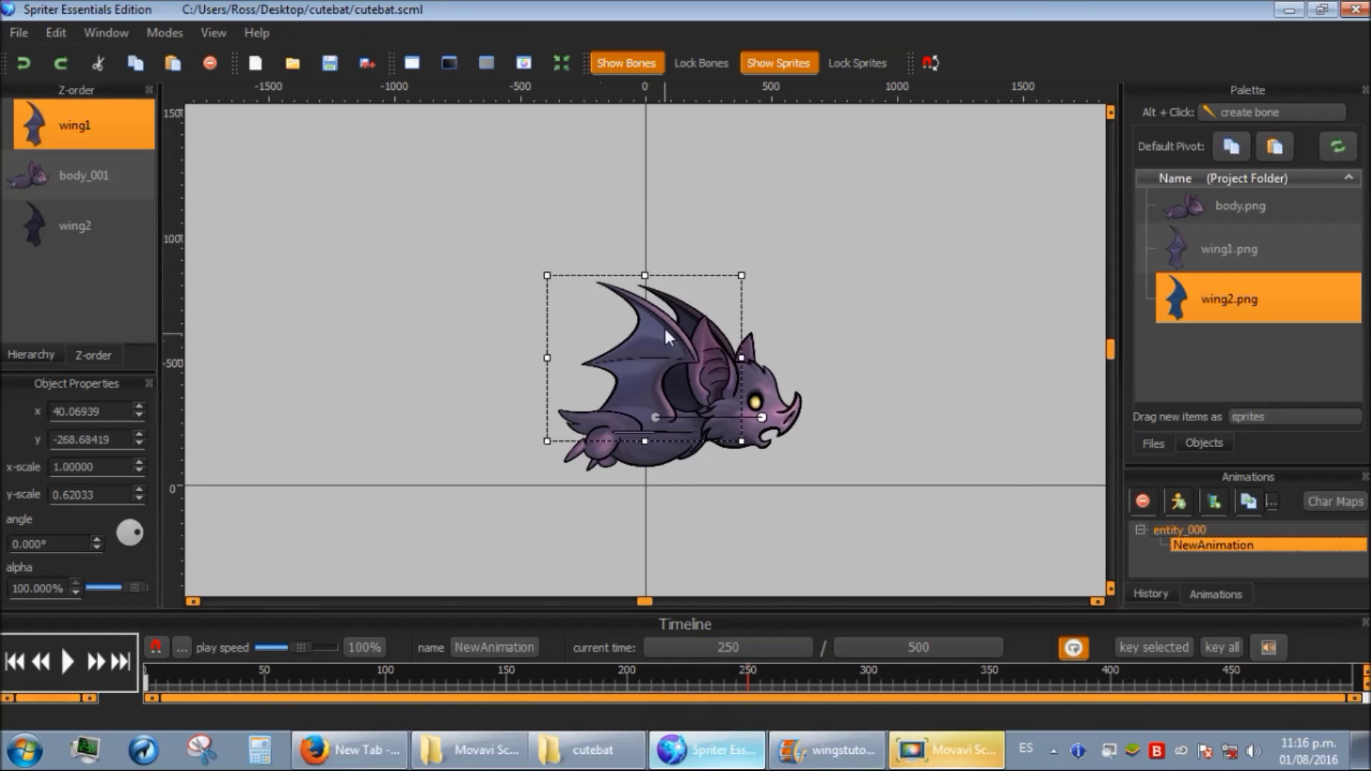
{"action": "left_click_drag", "start_coordinate": [645, 282], "coordinate": [646, 320]}
{"action": "left_click_drag", "start_coordinate": [654, 495], "coordinate": [646, 567]}
{"action": "scroll", "coordinate": [672, 558], "scroll_direction": "down", "scroll_amount": 1}
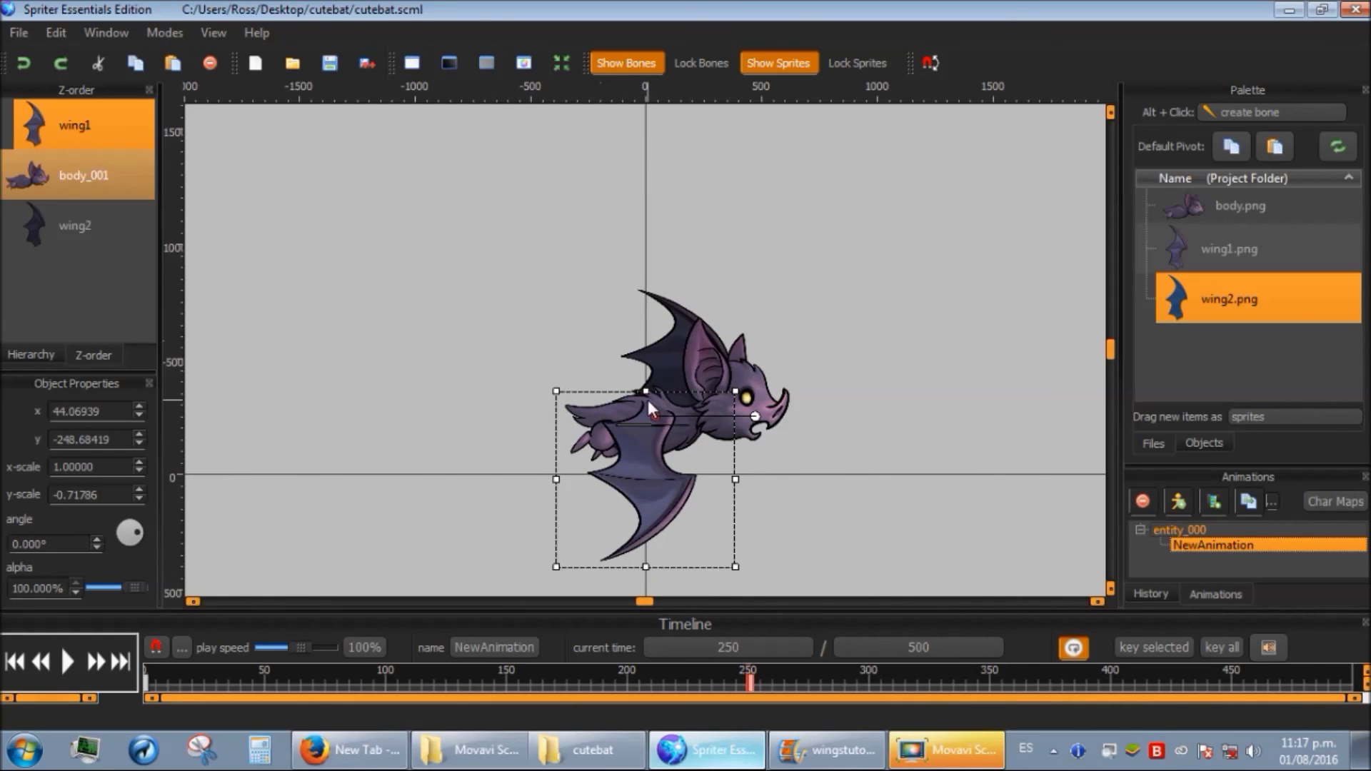
- Flip the rear wing wing2 downward to a y-scale of about -0.66 and align it just behind the front wing
{"action": "left_click", "coordinate": [662, 355]}
{"action": "left_click_drag", "start_coordinate": [683, 288], "coordinate": [690, 421]}
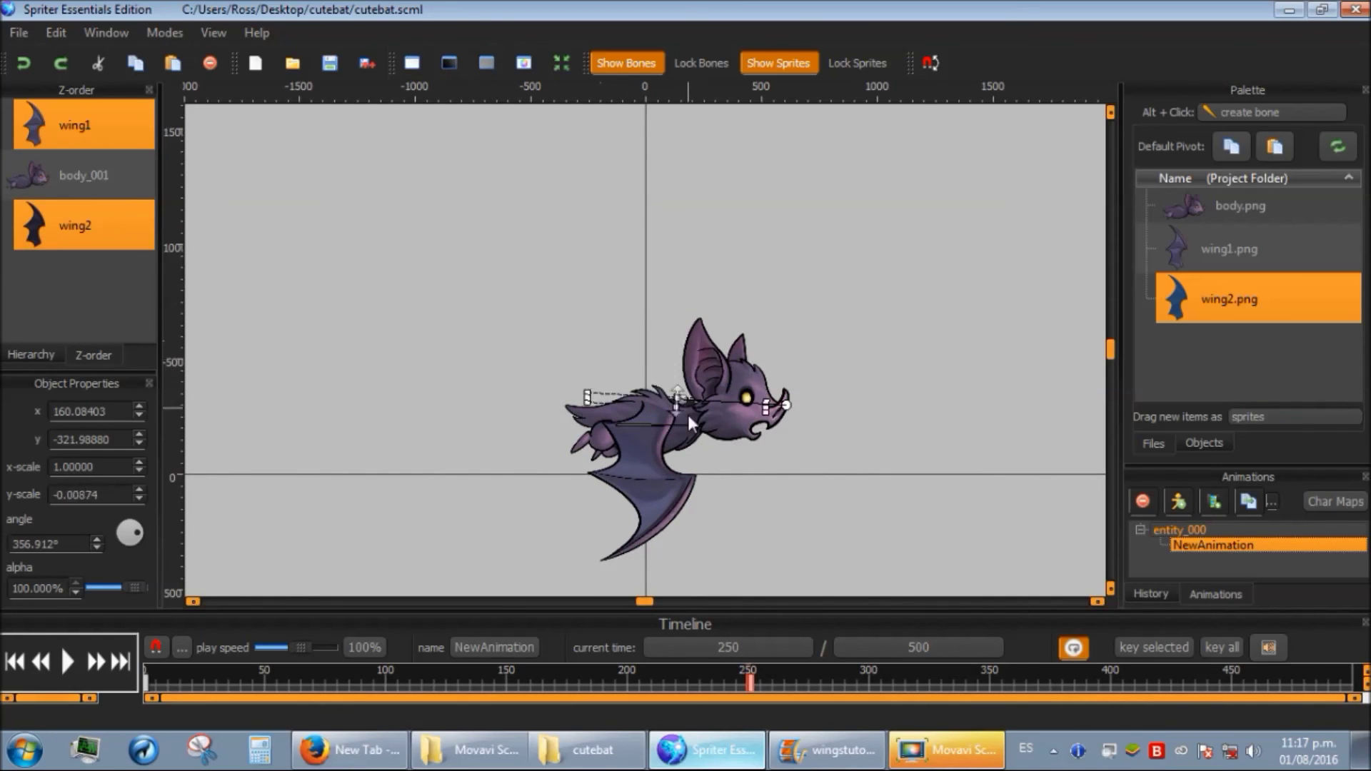
{"action": "left_click_drag", "start_coordinate": [682, 530], "coordinate": [682, 536]}
{"action": "left_click_drag", "start_coordinate": [703, 476], "coordinate": [700, 509]}
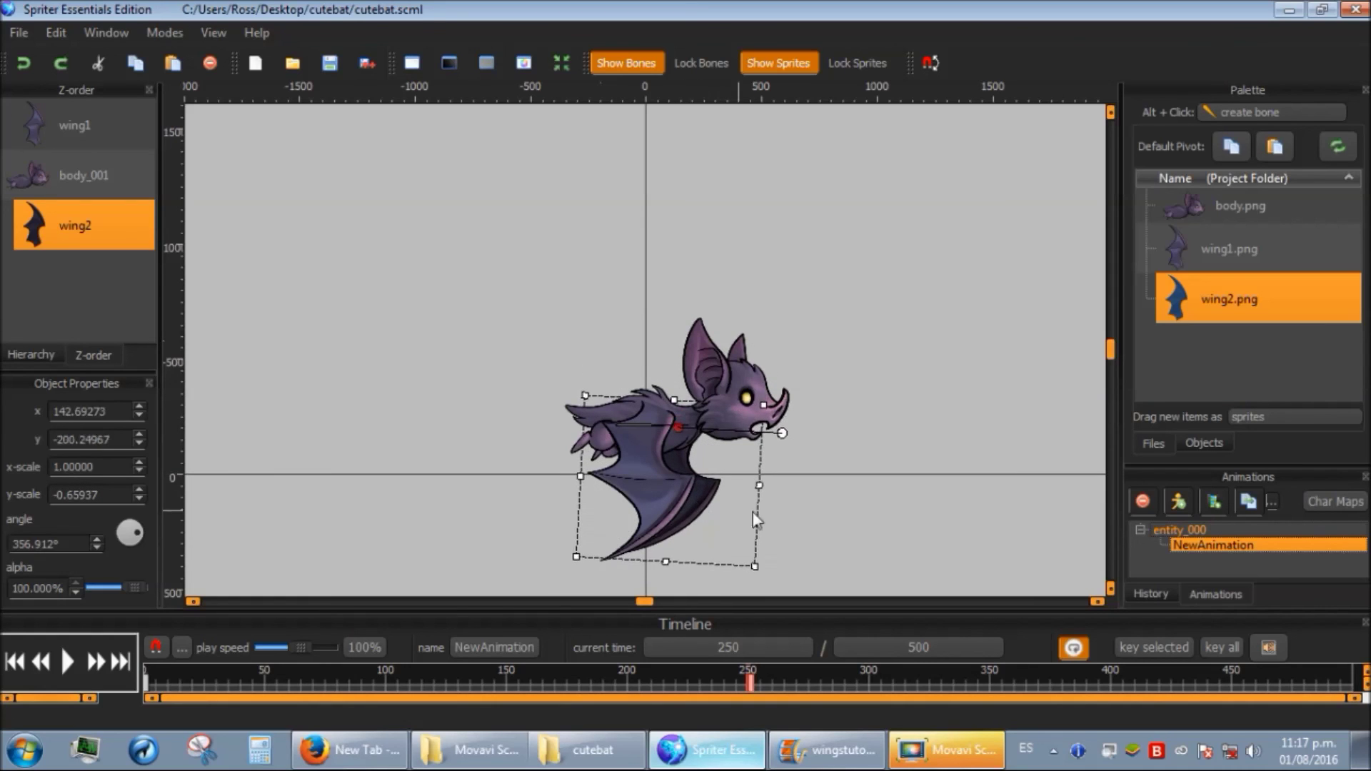
{"action": "left_click", "coordinate": [753, 511]}
- Squash the body sprite slightly in width in the 250 keyframe
{"action": "left_click", "coordinate": [700, 408]}
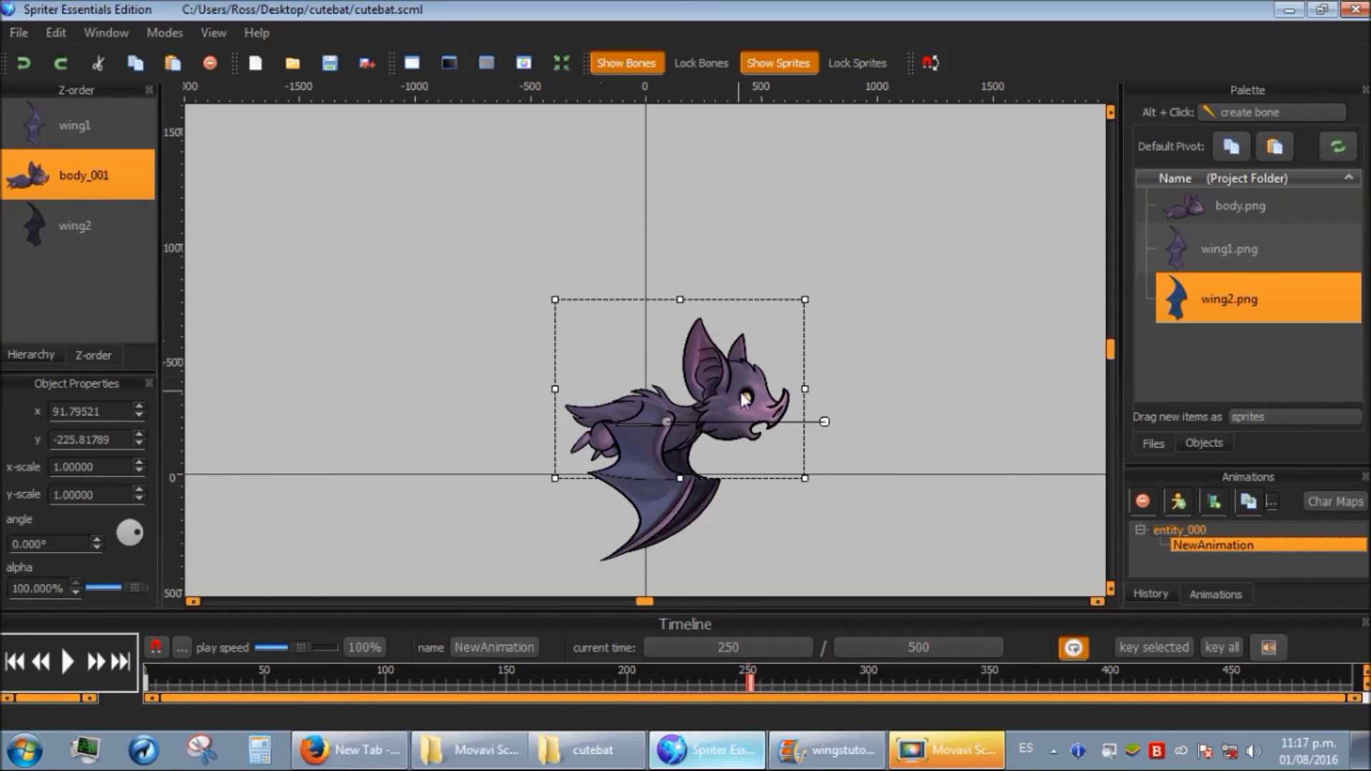
{"action": "left_click_drag", "start_coordinate": [805, 391], "coordinate": [793, 391]}
{"action": "left_click", "coordinate": [812, 525]}
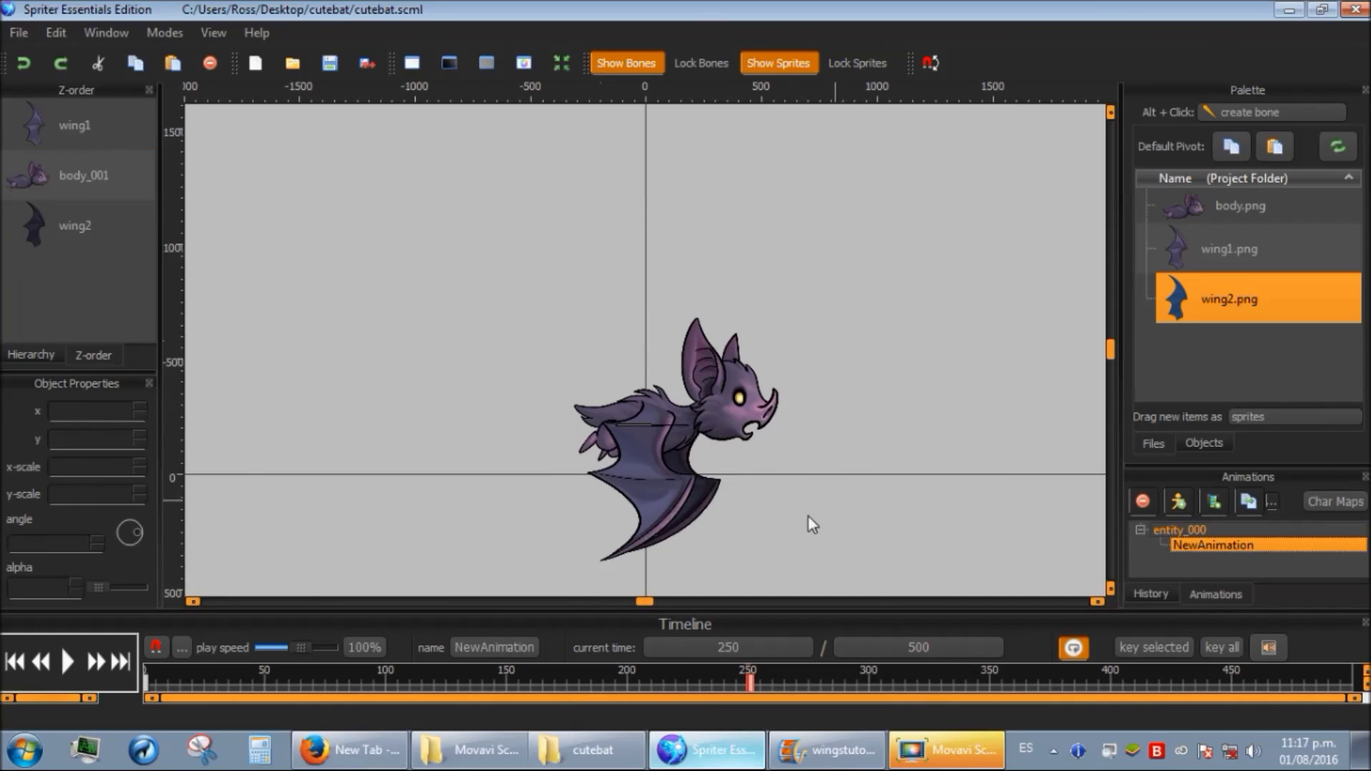
- Play back the bat's wing-flap loop, check the motion at different zoom levels, and stop playback
{"action": "left_click", "coordinate": [70, 672]}
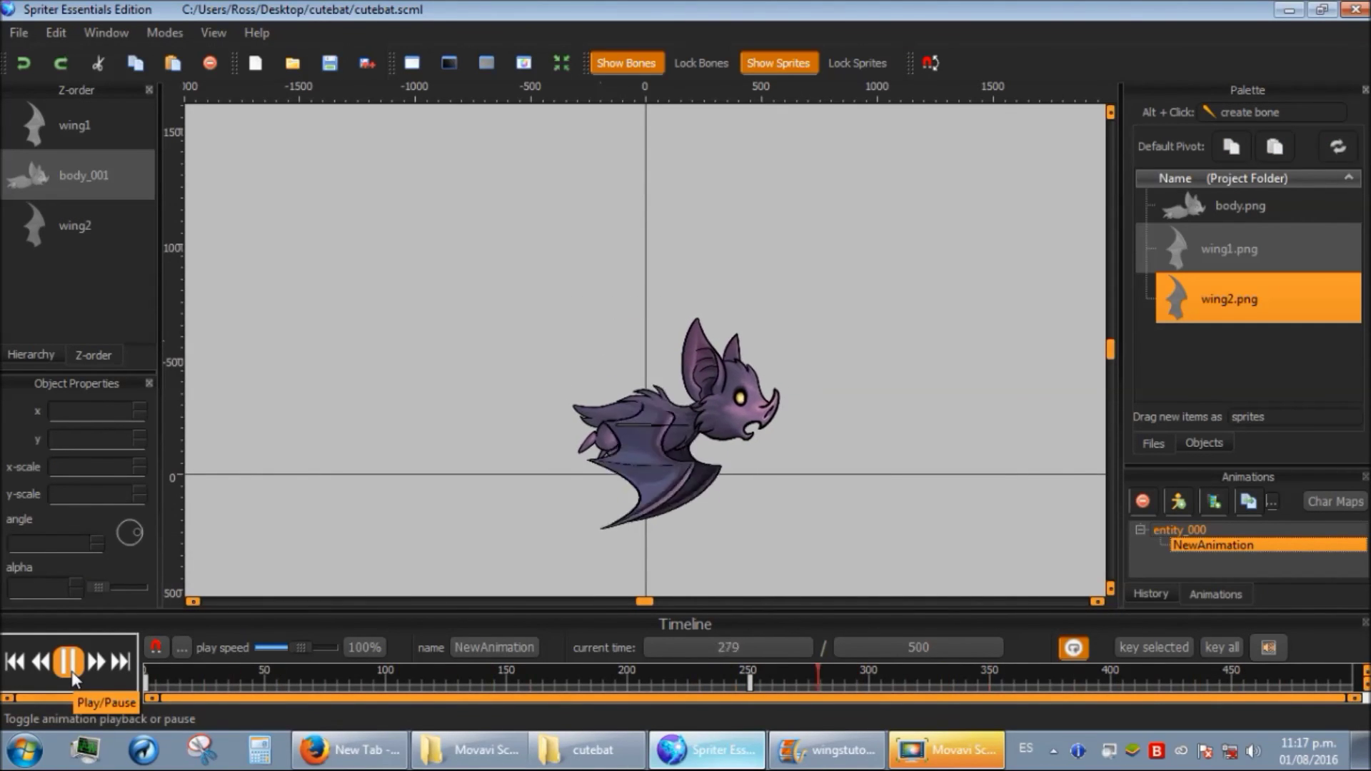
{"action": "scroll", "coordinate": [490, 419], "scroll_direction": "down", "scroll_amount": 2}
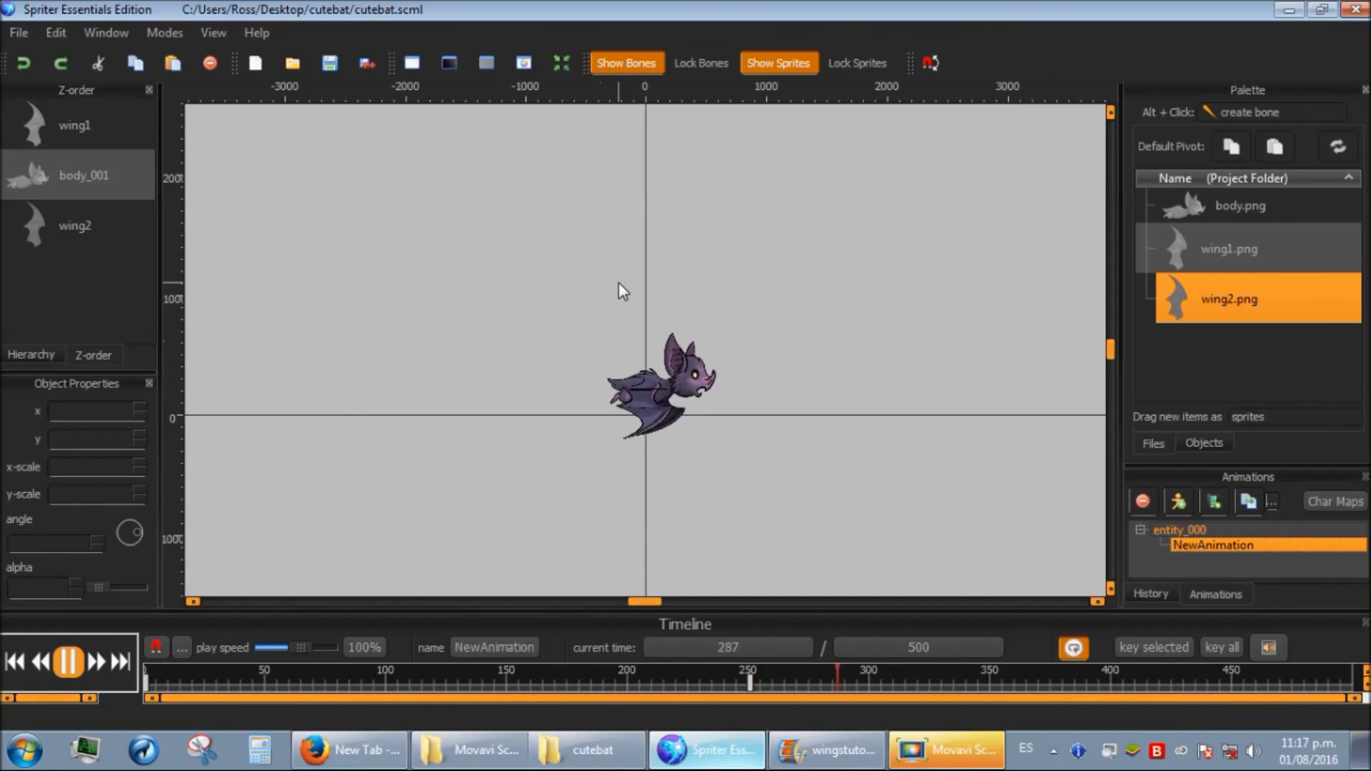
{"action": "scroll", "coordinate": [666, 444], "scroll_direction": "up", "scroll_amount": 2}
{"action": "scroll", "coordinate": [667, 468], "scroll_direction": "up", "scroll_amount": 1}
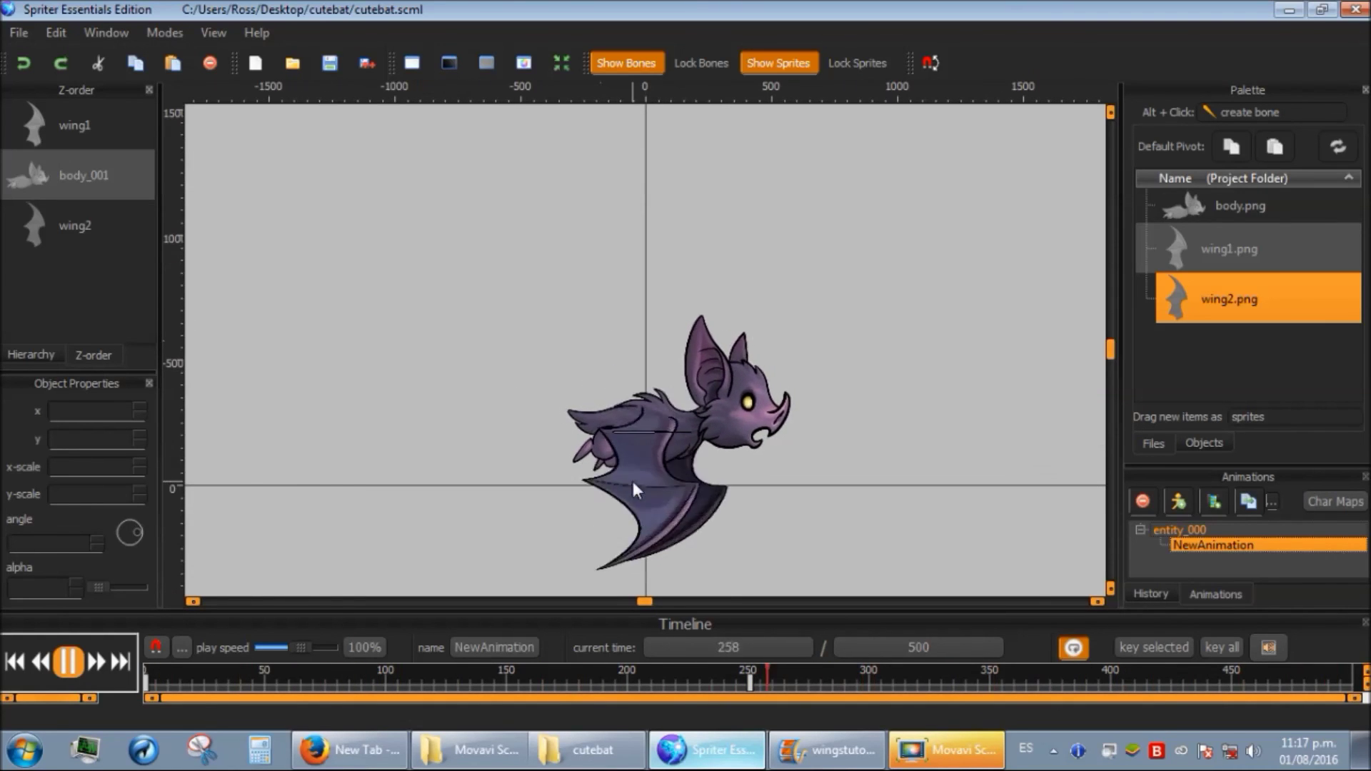
{"action": "left_click", "coordinate": [68, 661]}
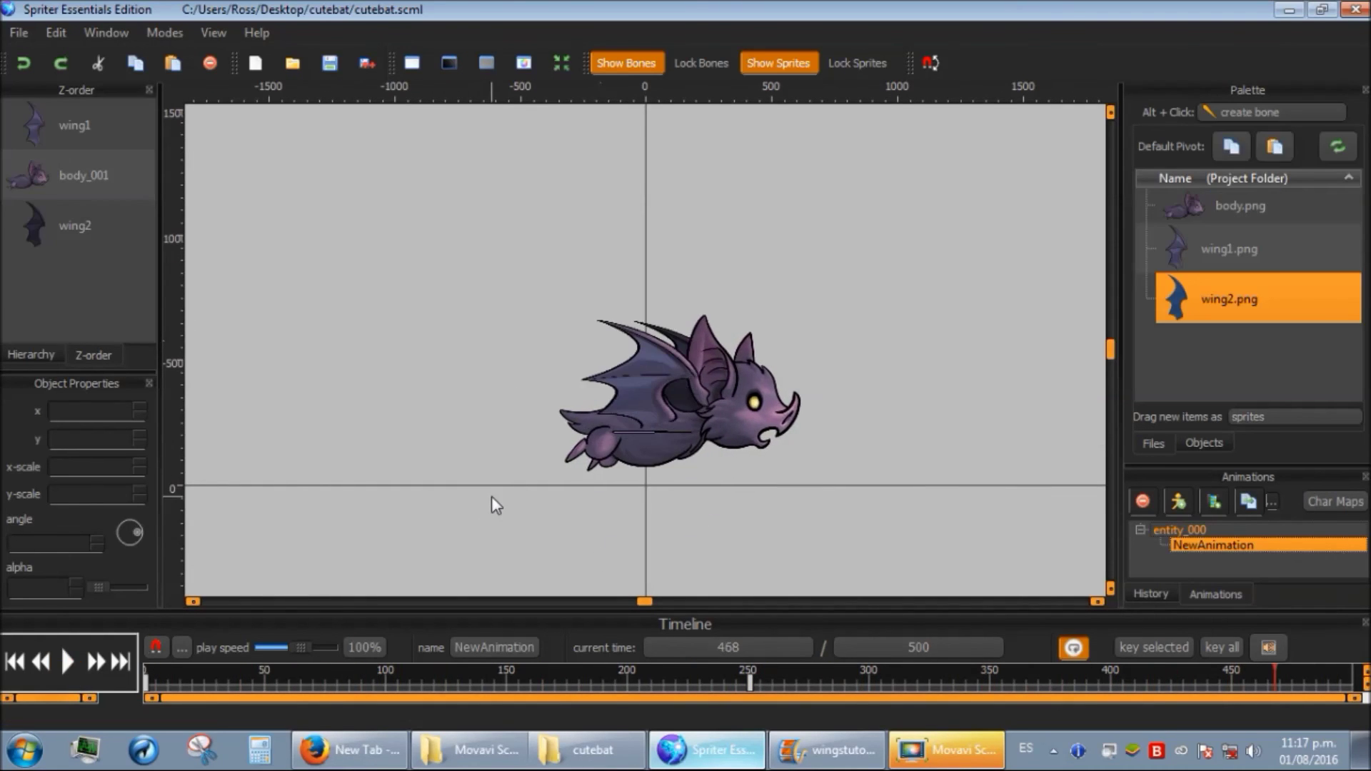
- Save the project and set the animation export to an animated GIF at 40% output scale
{"action": "left_click", "coordinate": [26, 32]}
{"action": "left_click", "coordinate": [36, 119]}
{"action": "left_click", "coordinate": [22, 38]}
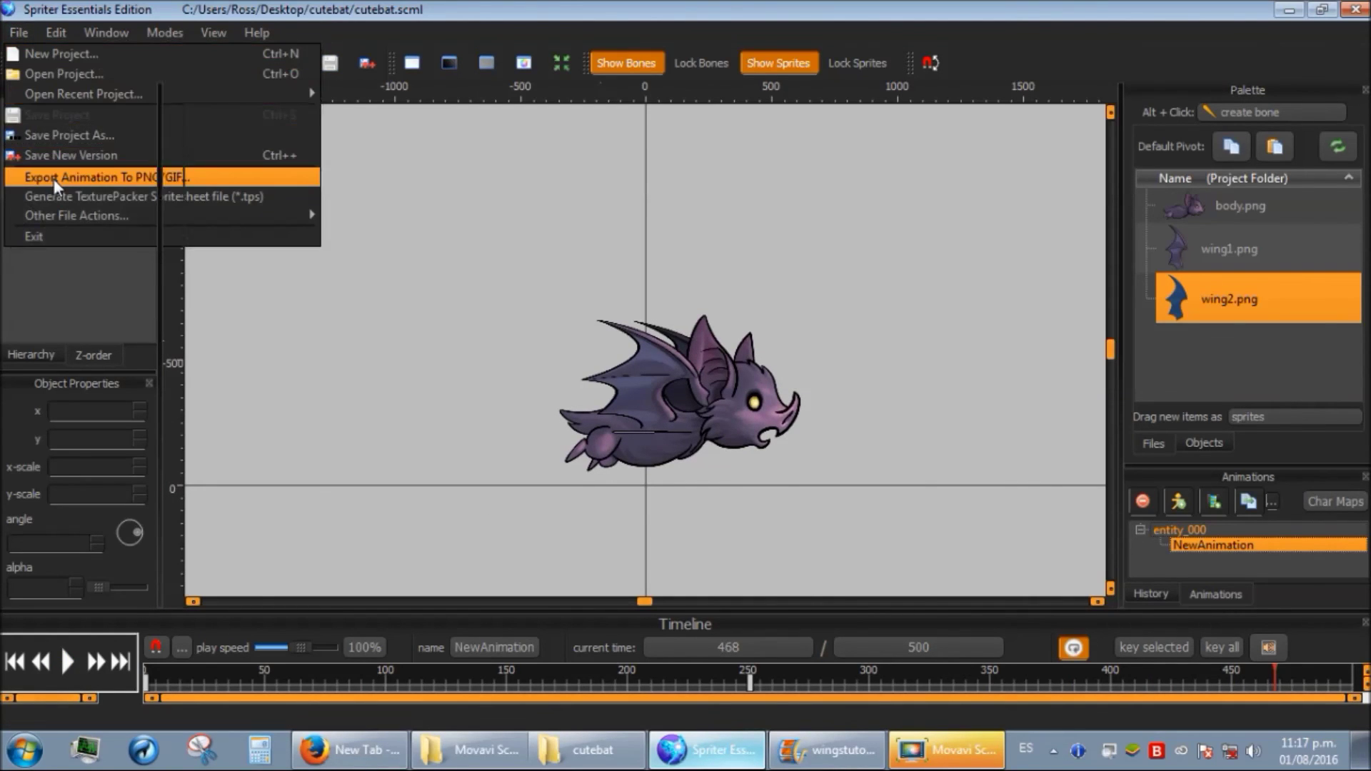
{"action": "left_click", "coordinate": [54, 178]}
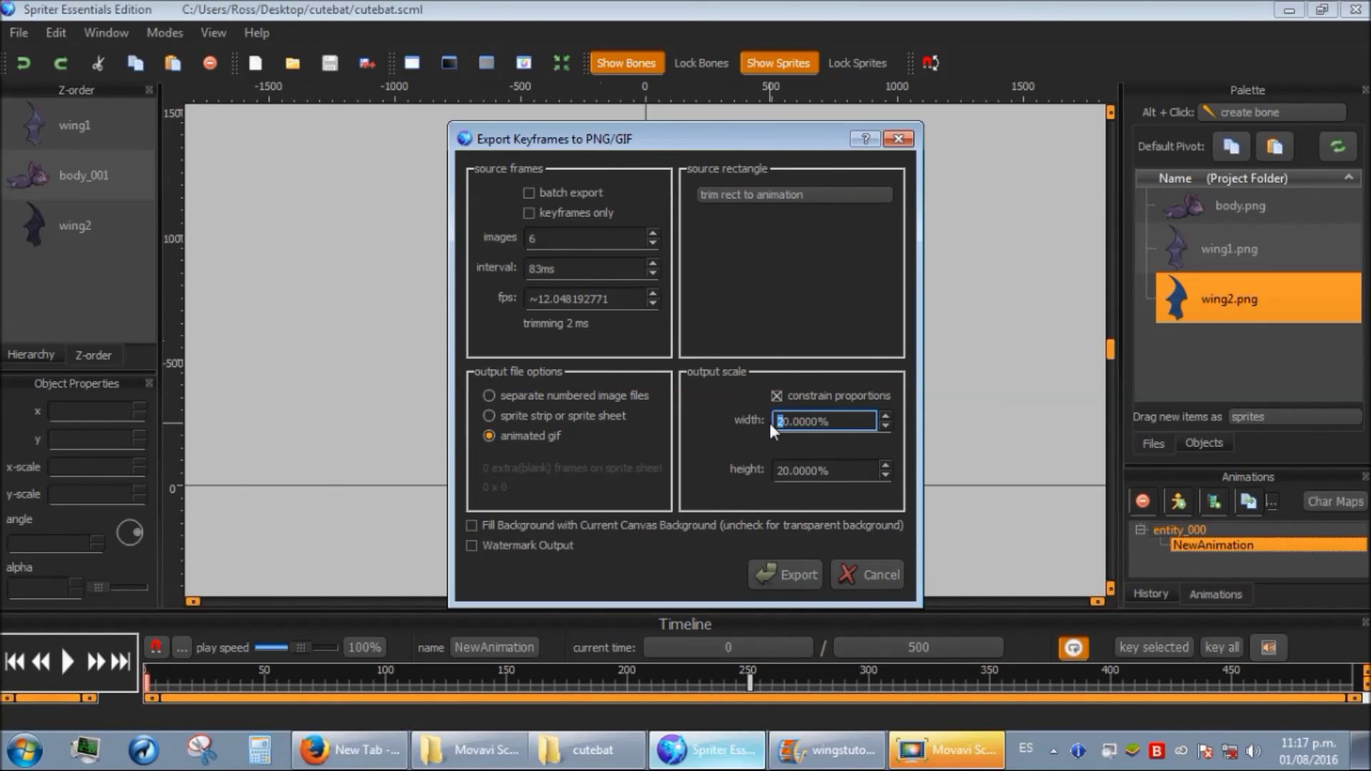
{"action": "type", "text": "4"}
{"action": "left_click", "coordinate": [797, 572]}
- Create a new folder named export inside the cutebat folder for the exported GIF
{"action": "right_click", "coordinate": [505, 270]}
{"action": "left_click", "coordinate": [408, 223]}
{"action": "right_click", "coordinate": [408, 222]}
{"action": "mouse_move", "coordinate": [346, 437]}
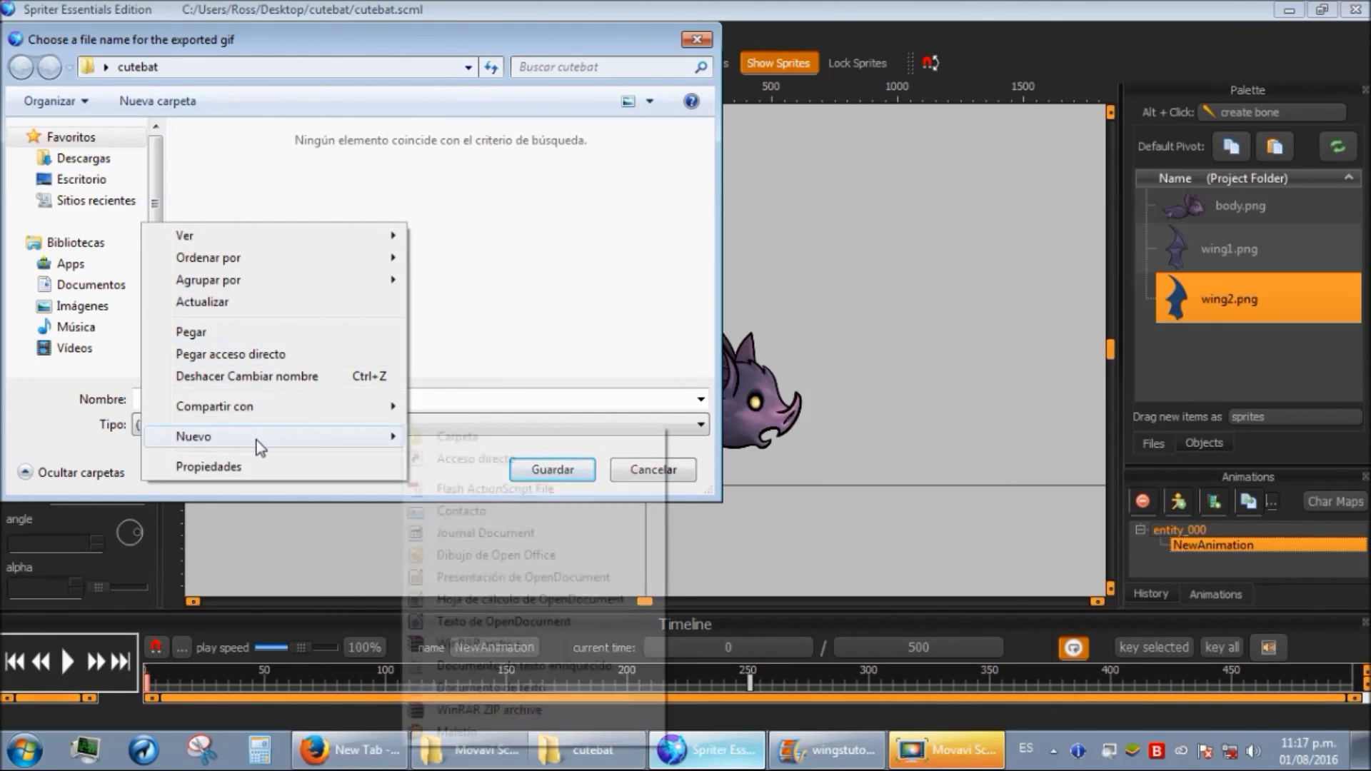
{"action": "left_click", "coordinate": [450, 437]}
{"action": "type", "text": "export"}
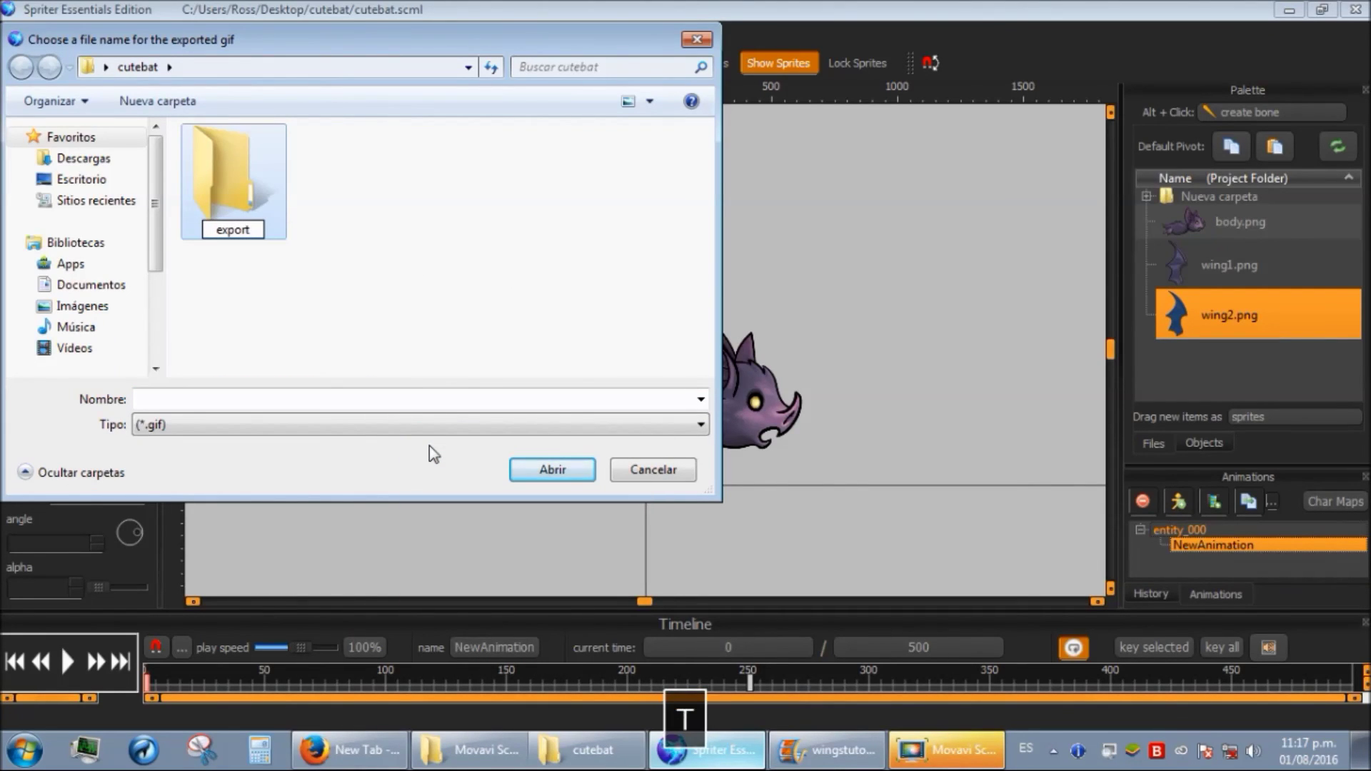
{"action": "left_click", "coordinate": [336, 400]}
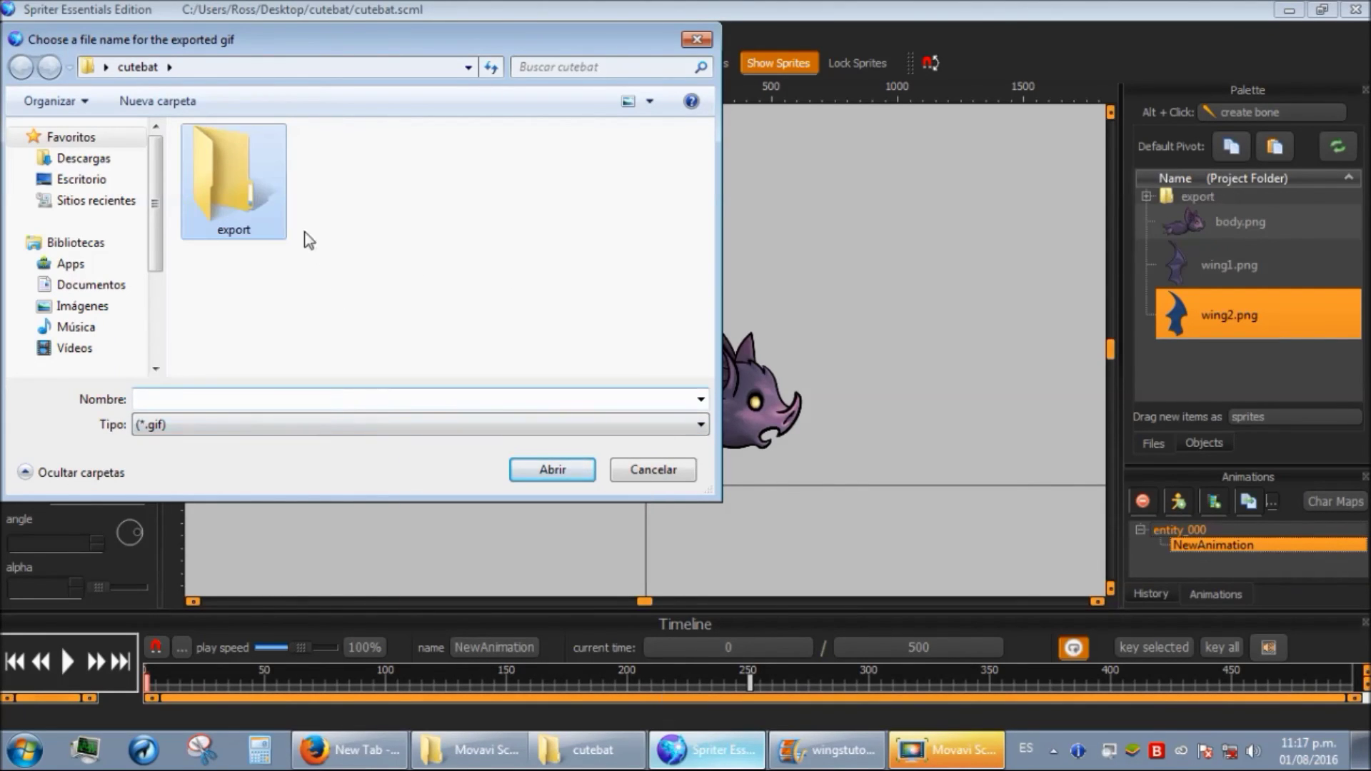
- Save the animated GIF as cutebat in the export folder
{"action": "double_click", "coordinate": [246, 194]}
{"action": "left_click", "coordinate": [181, 400]}
{"action": "type", "text": "cutebat"}
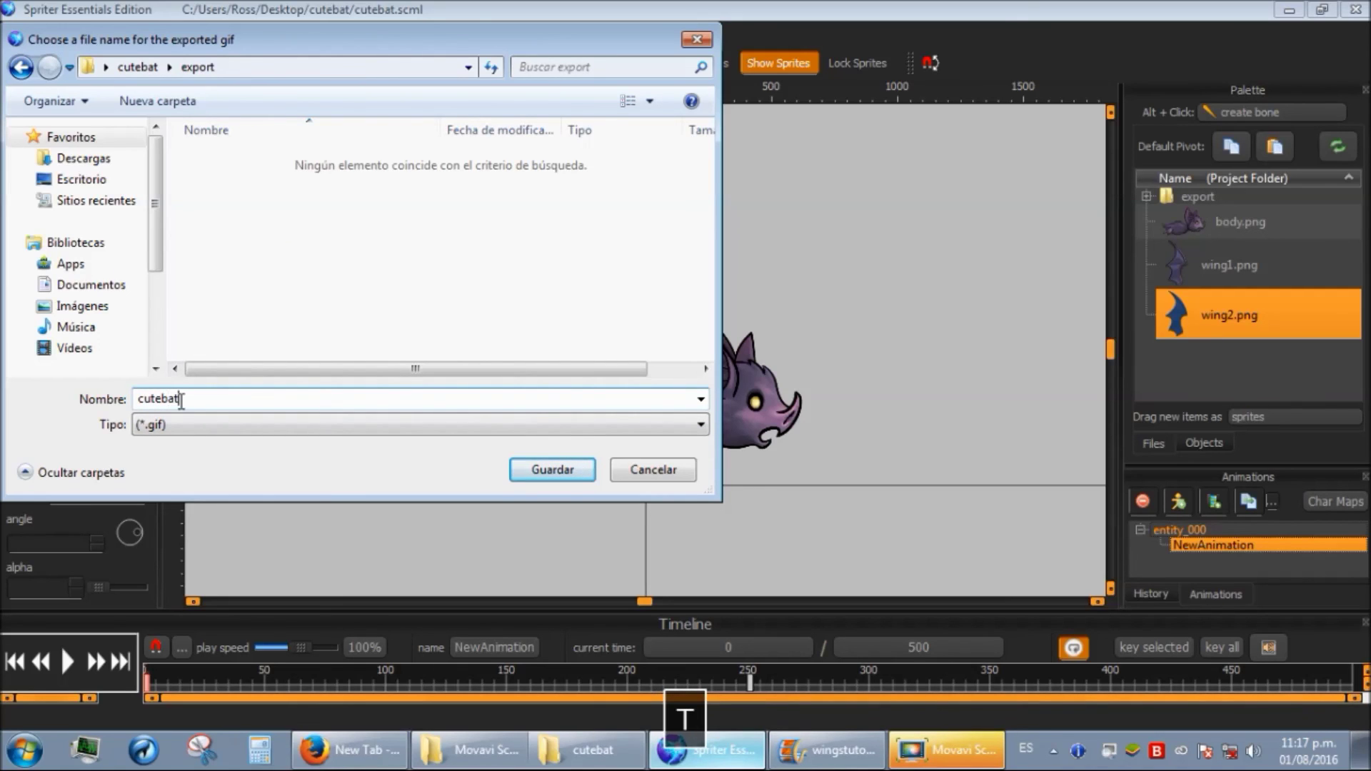
{"action": "left_click", "coordinate": [547, 476]}
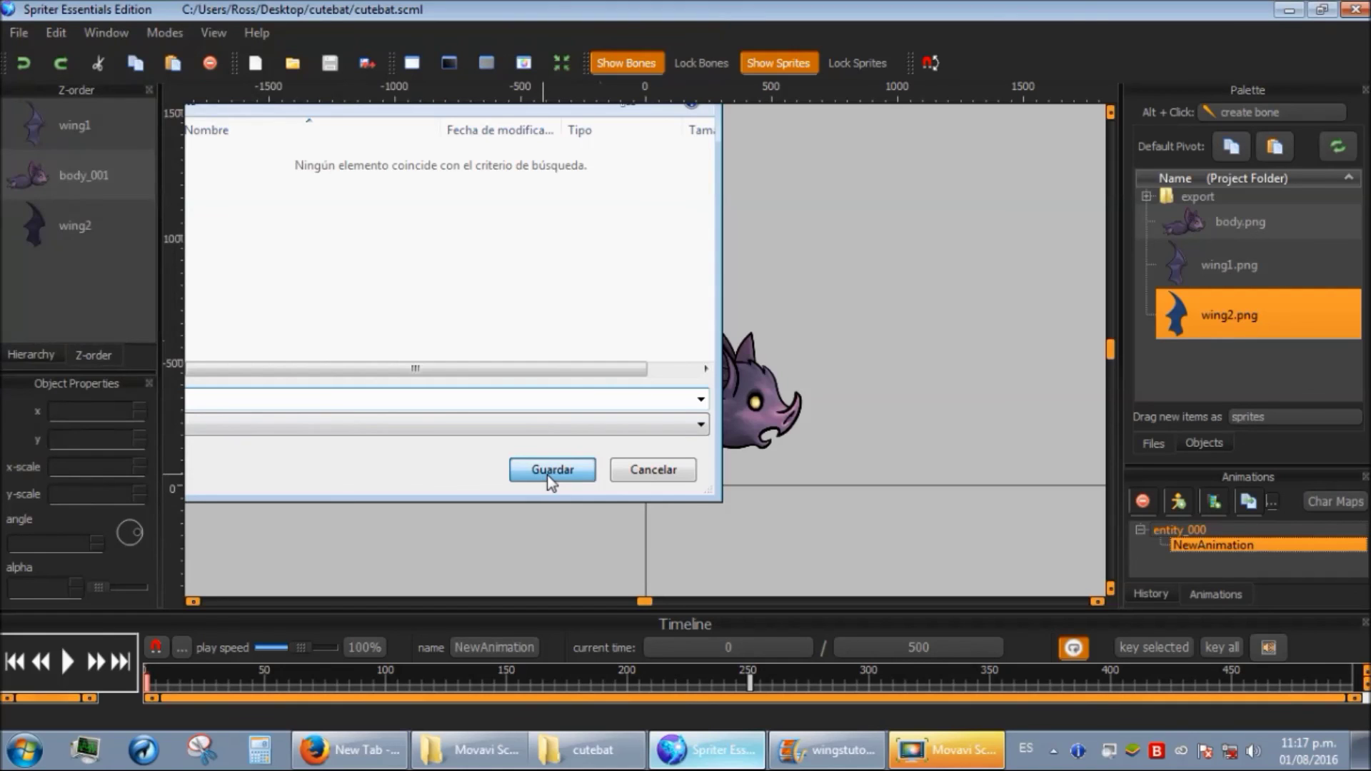
- Open cutebat.gif from the export folder in IrfanView to review the animation, then close the viewer
{"action": "left_click", "coordinate": [589, 749]}
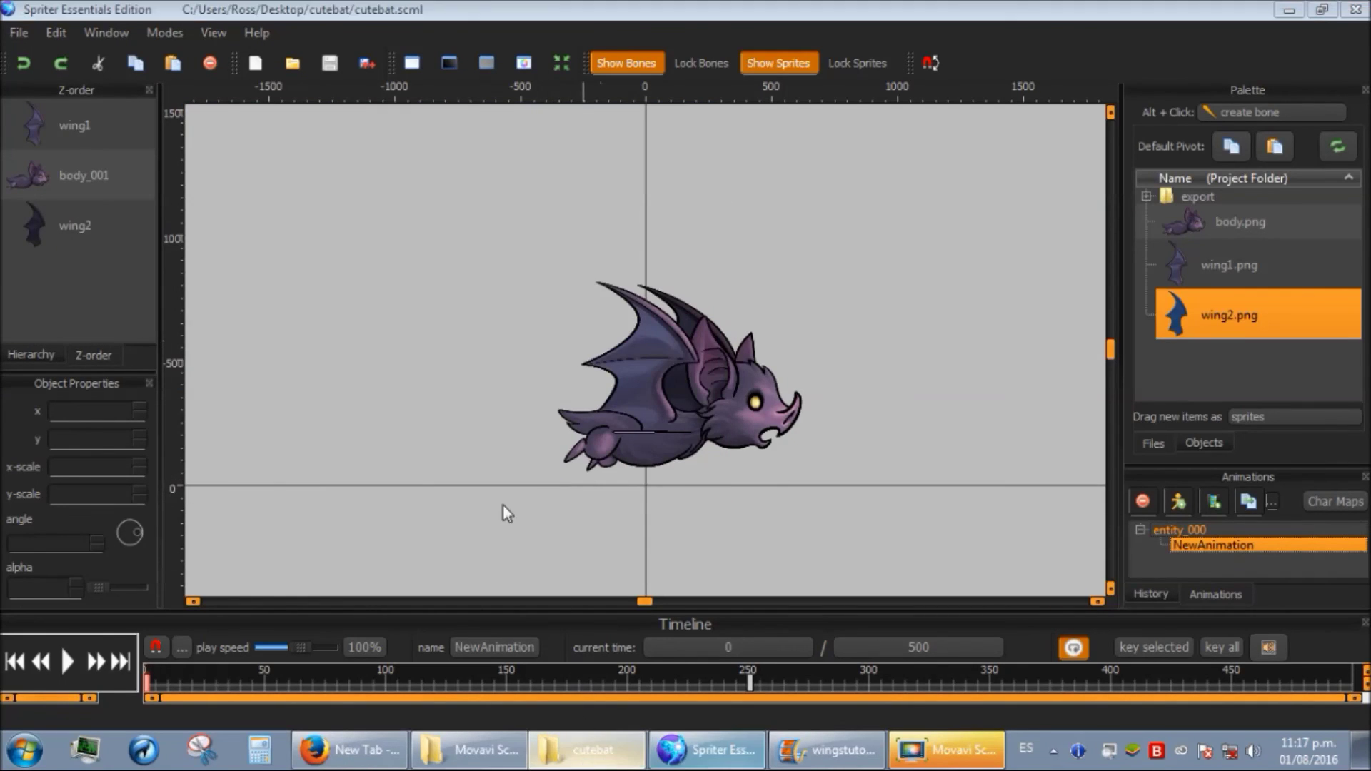
{"action": "double_click", "coordinate": [238, 160]}
{"action": "double_click", "coordinate": [238, 160]}
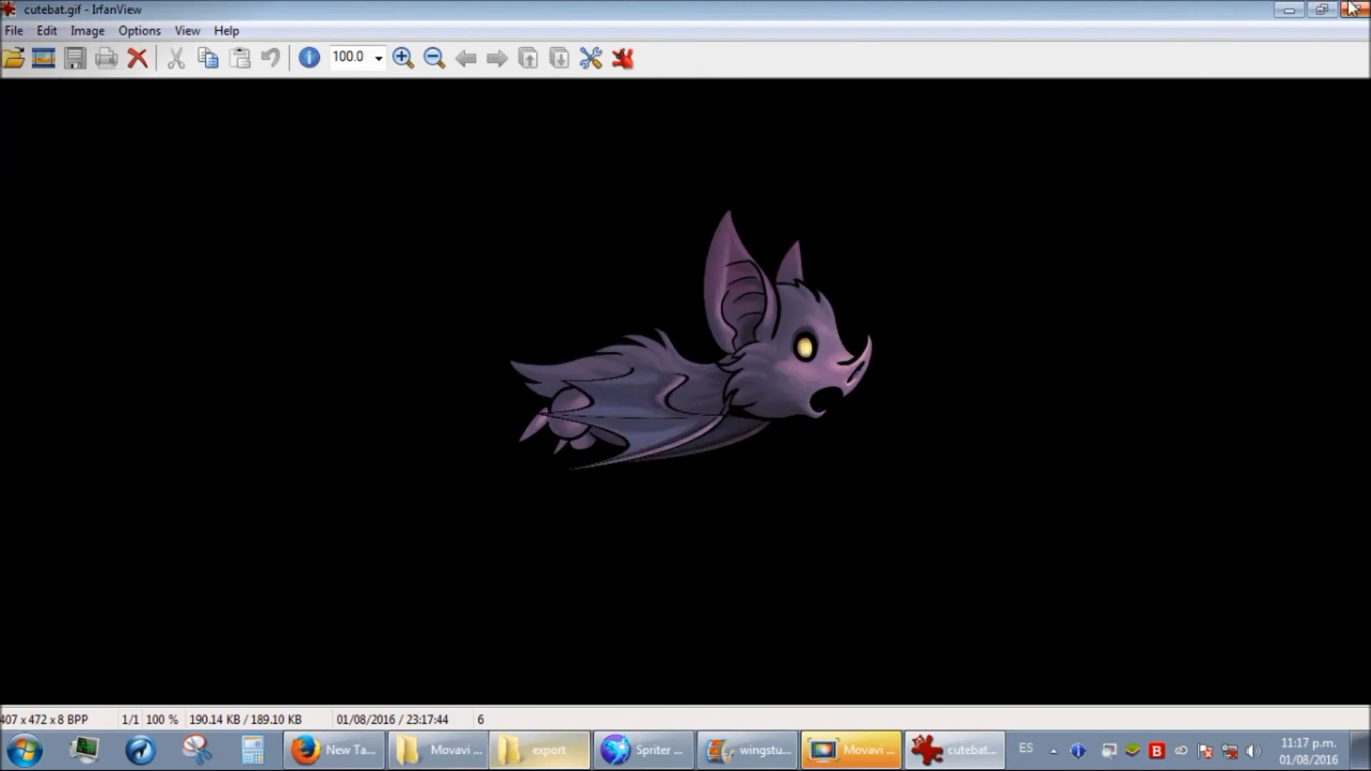
{"action": "key", "text": "Escape"}
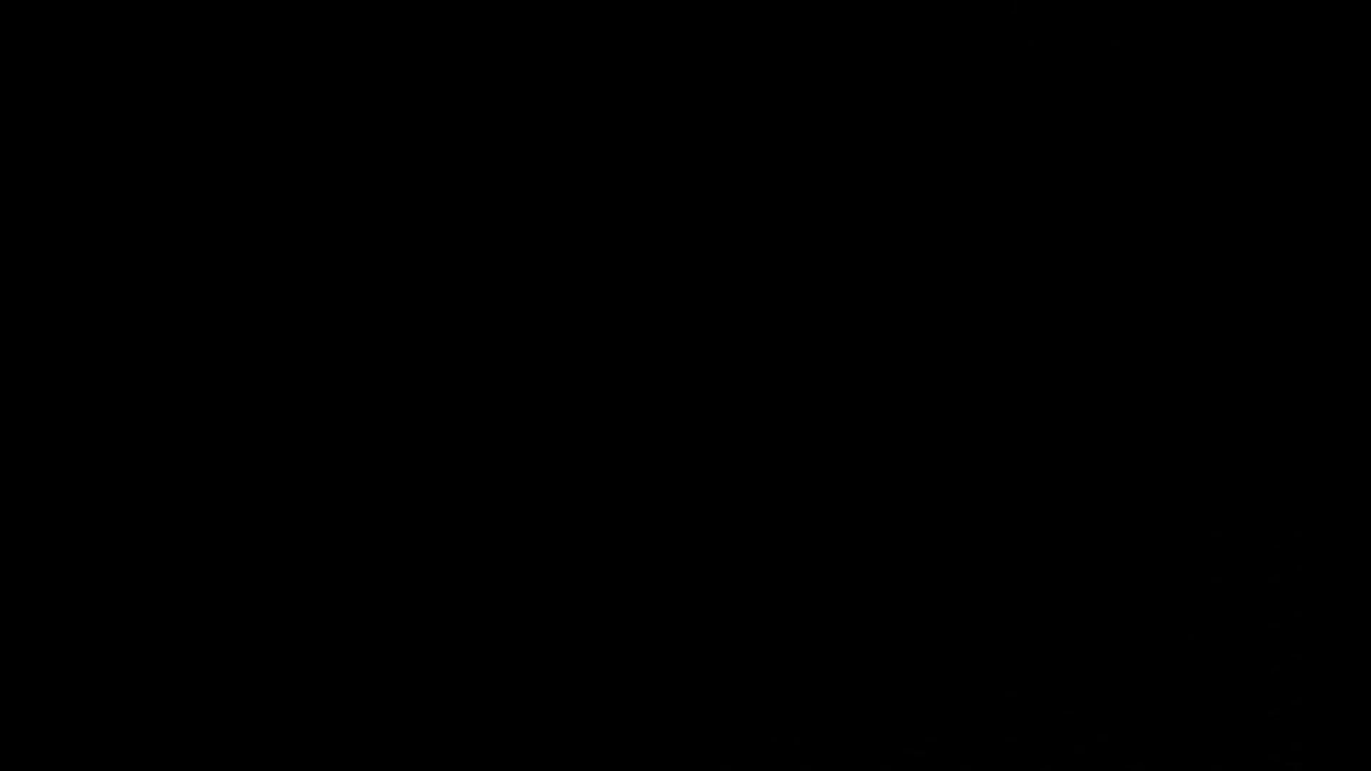